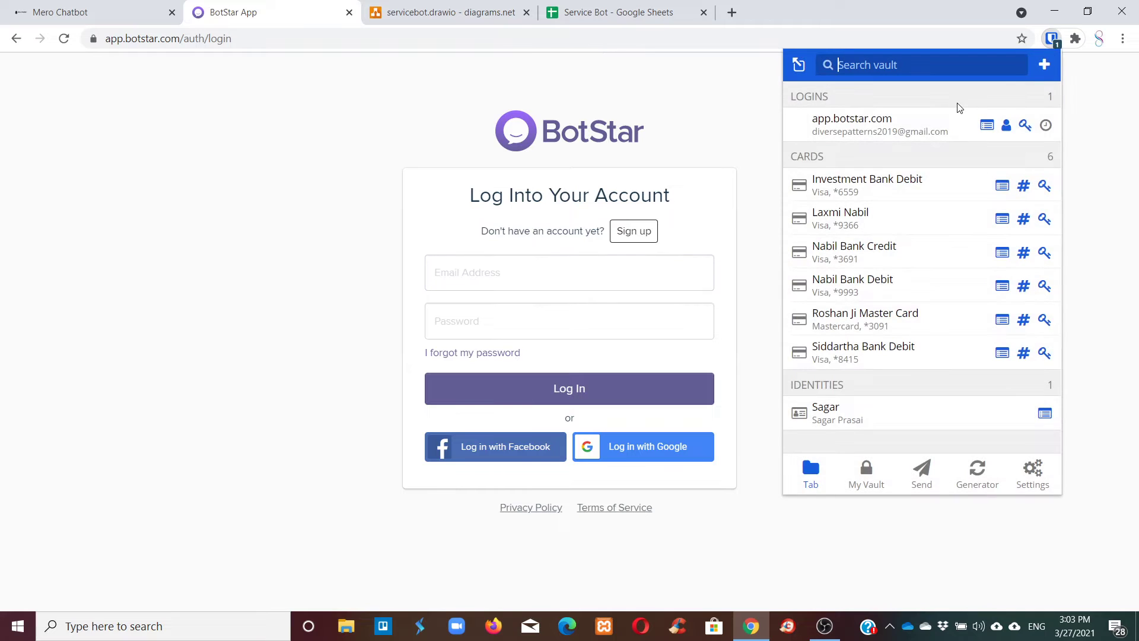
# Log in to BotStar using the saved browser credentials.
pyautogui.click(953, 118)
pyautogui.click(675, 374)
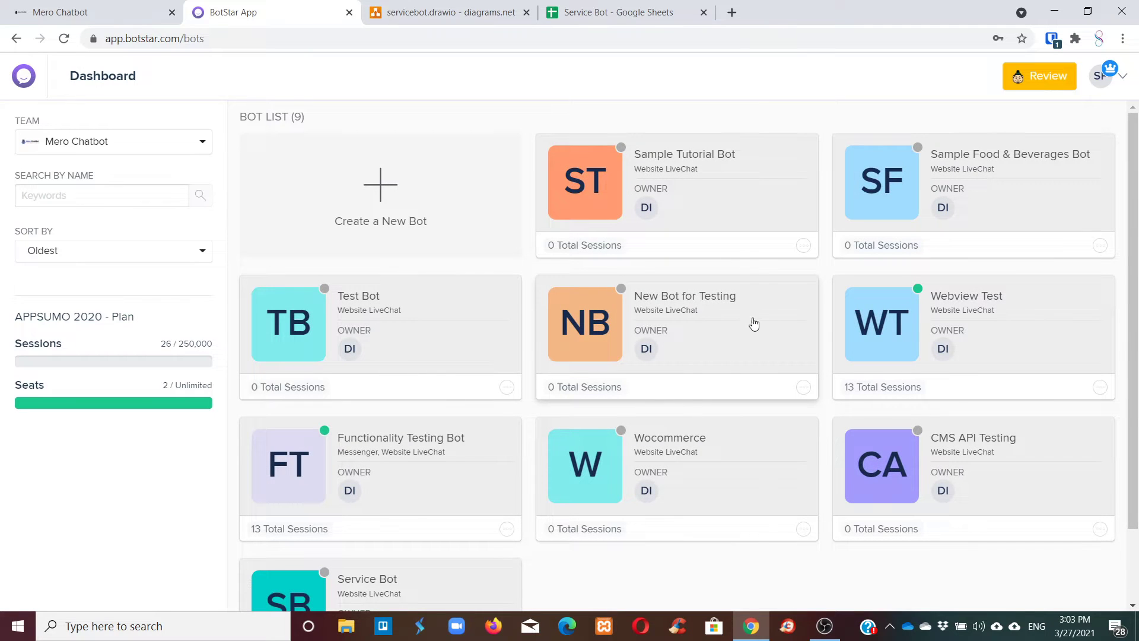
pyautogui.scroll(-1, 771, 306)
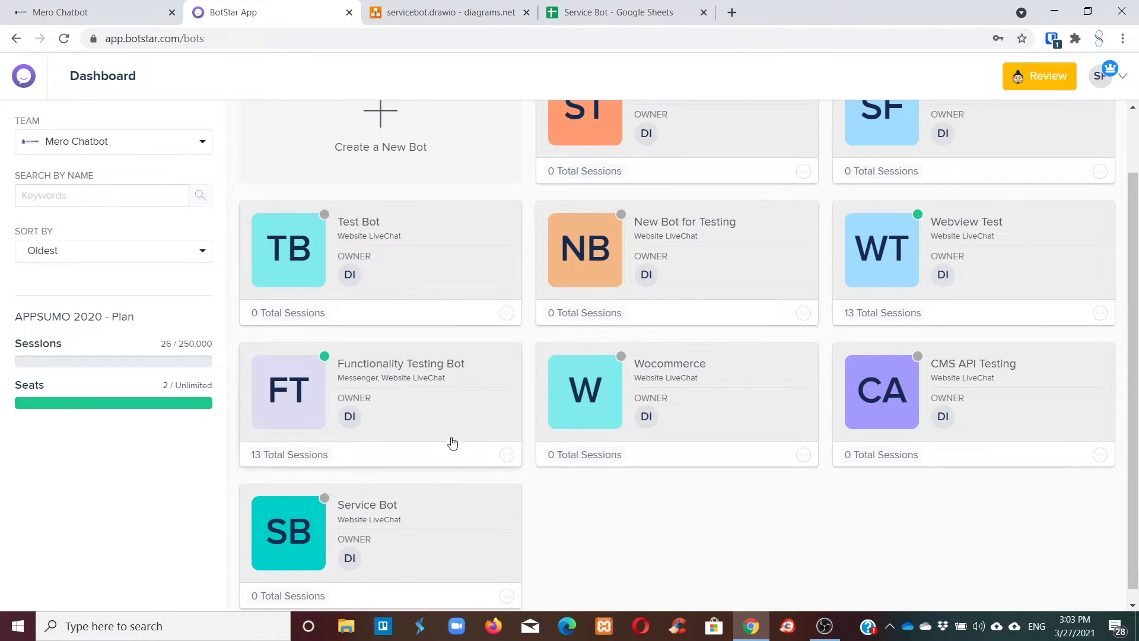
pyautogui.scroll(-1, 453, 442)
# Open the Service Bot in Bot Builder and go to its General settings.
pyautogui.click(339, 507)
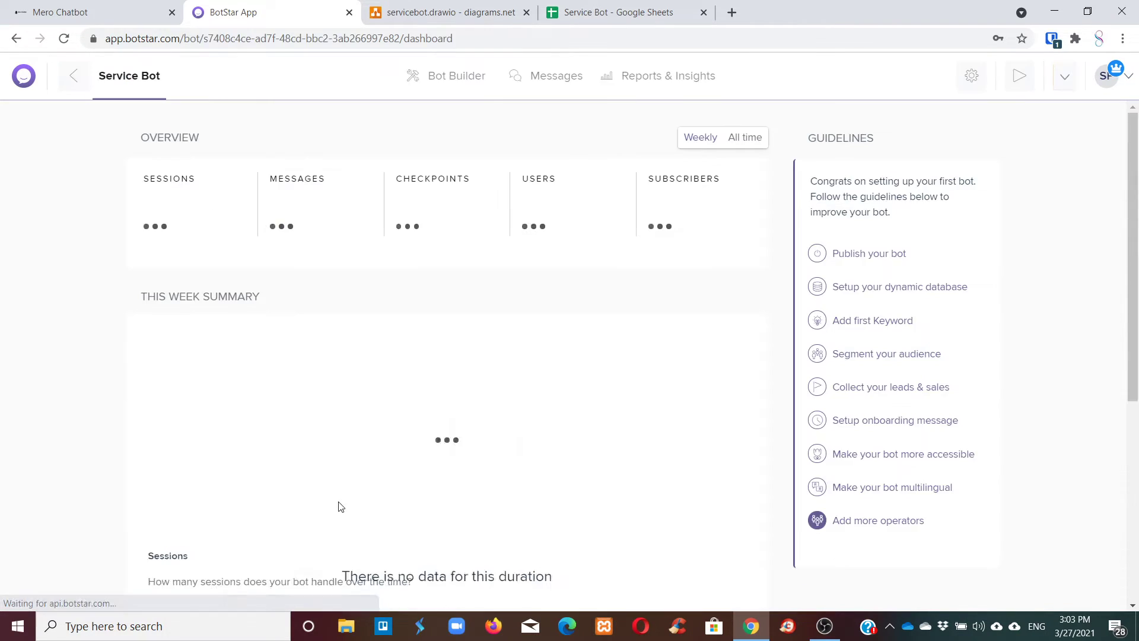
pyautogui.click(427, 76)
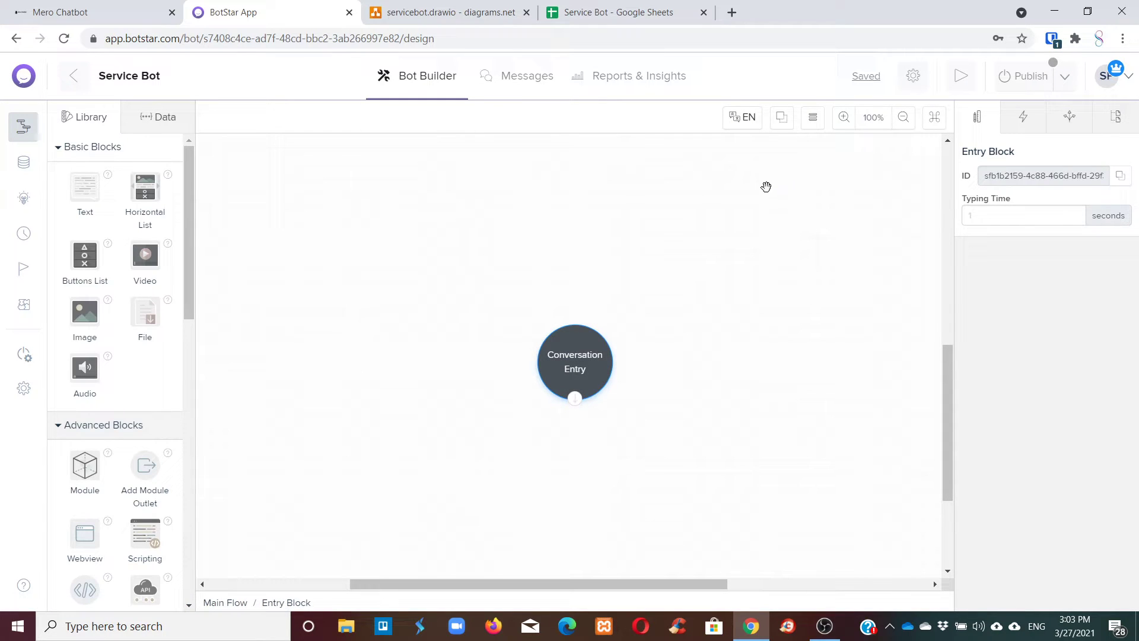
pyautogui.scroll(-2, 771, 329)
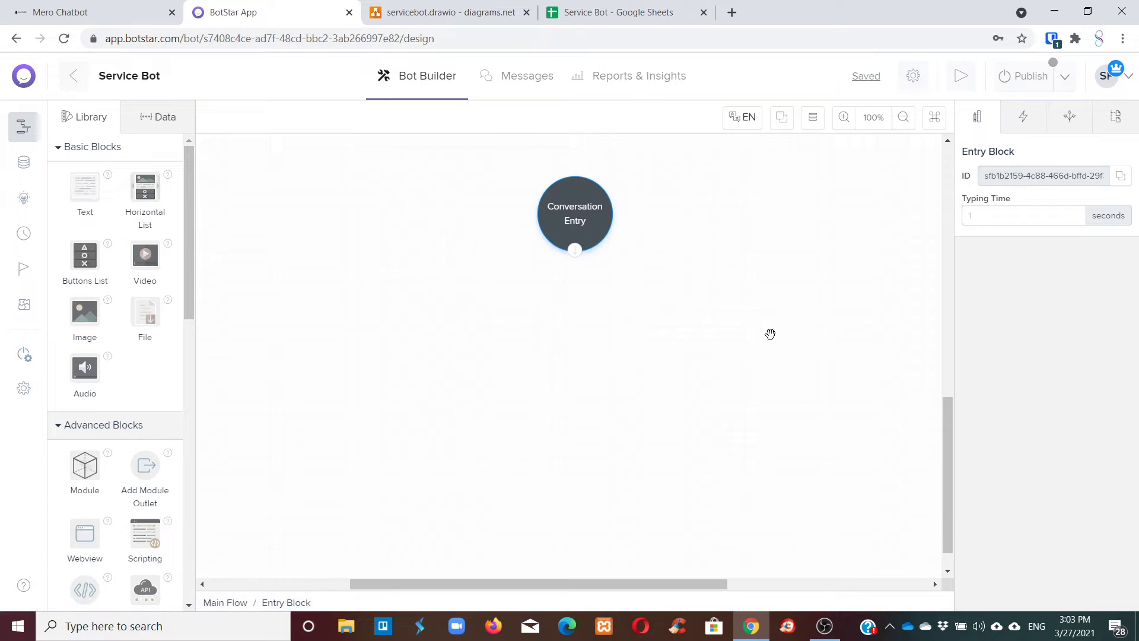
pyautogui.click(27, 389)
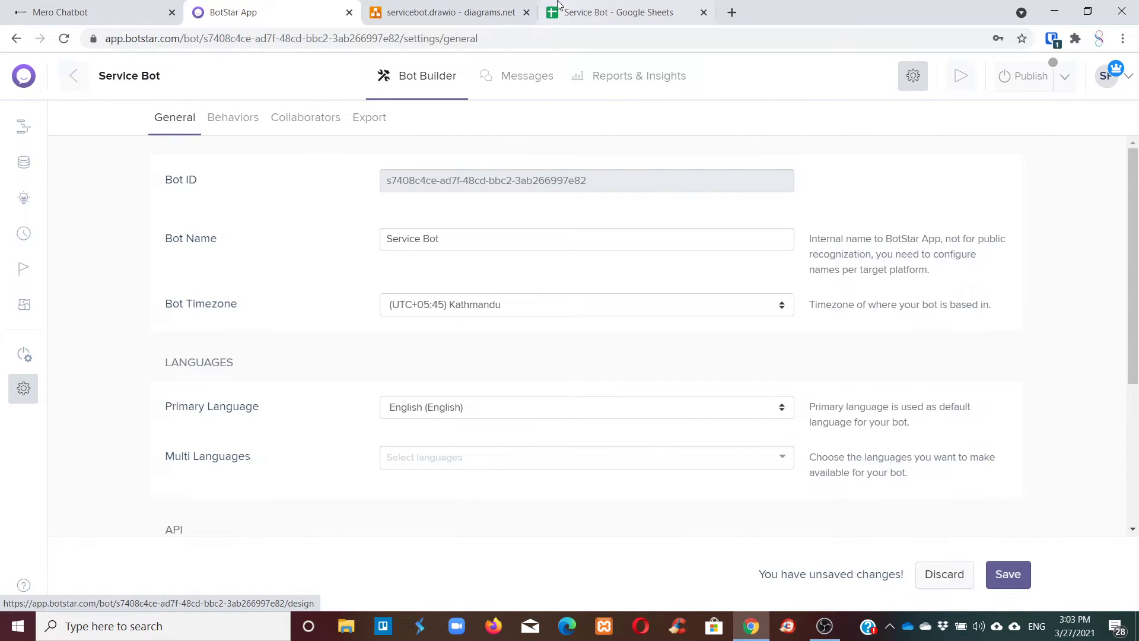
# Switch to the Service Bot spreadsheet and review the SN, Code, Category and Status headers.
pyautogui.click(581, 10)
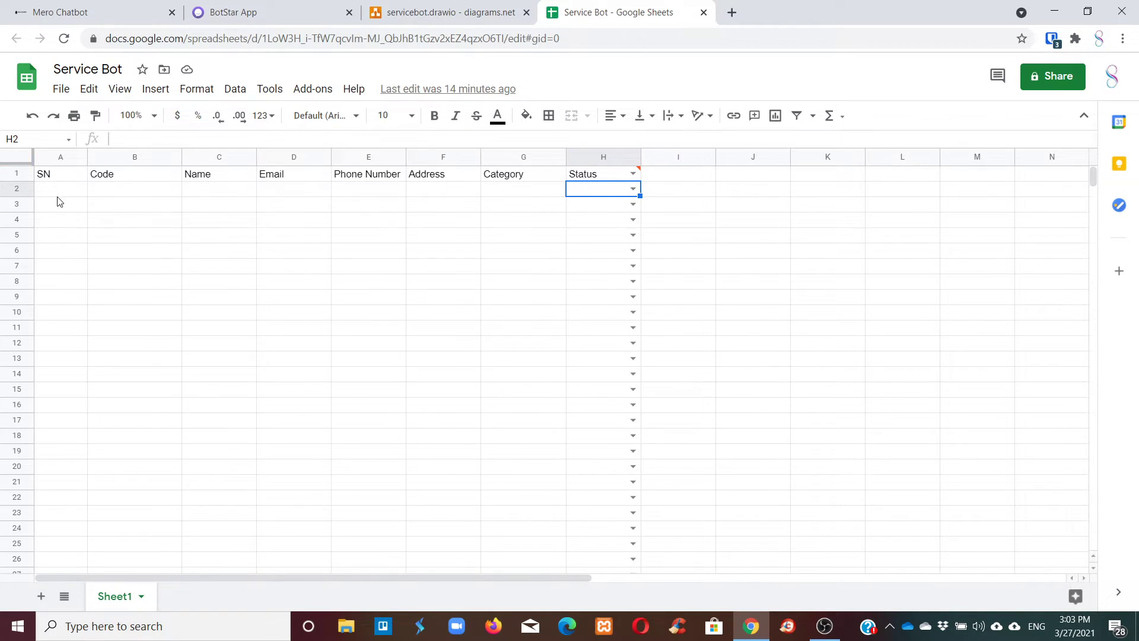
pyautogui.click(65, 179)
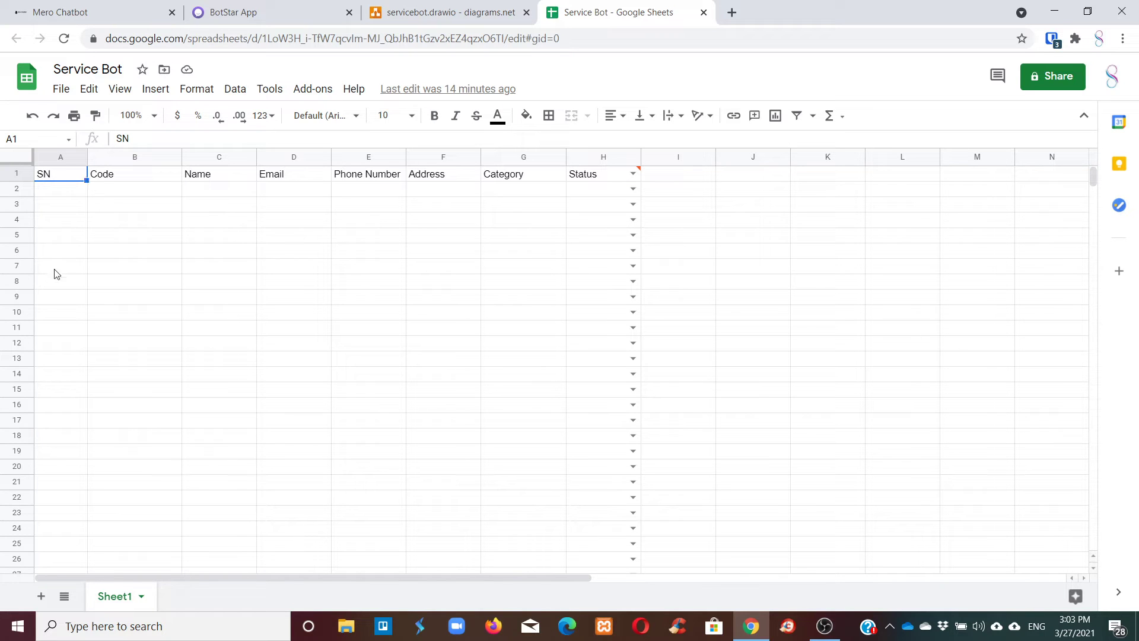
pyautogui.click(131, 179)
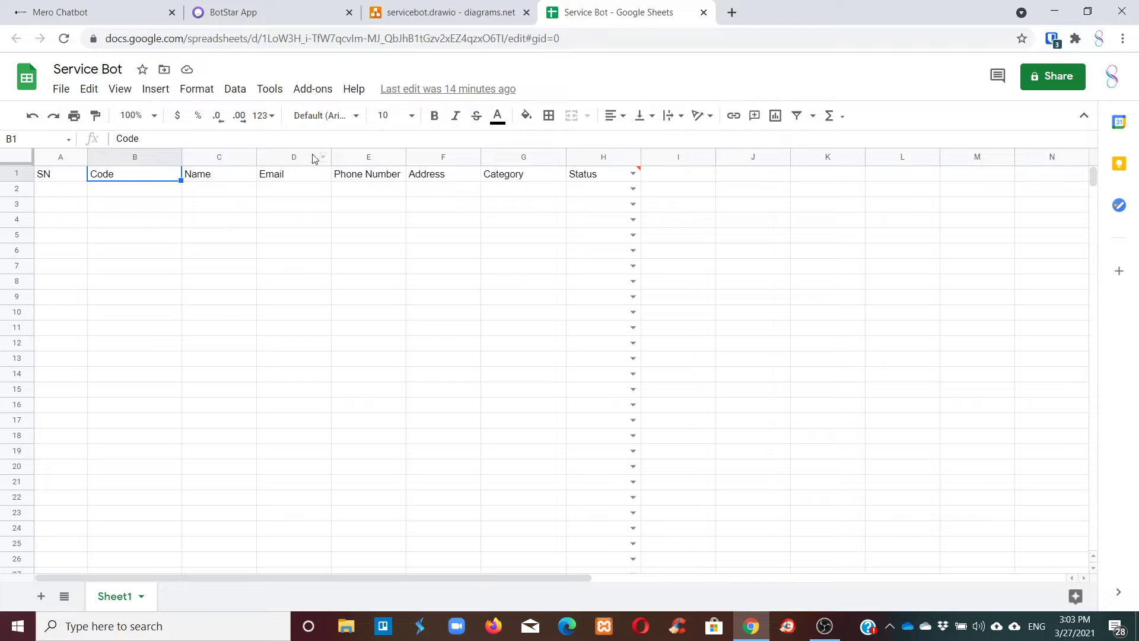
pyautogui.click(516, 179)
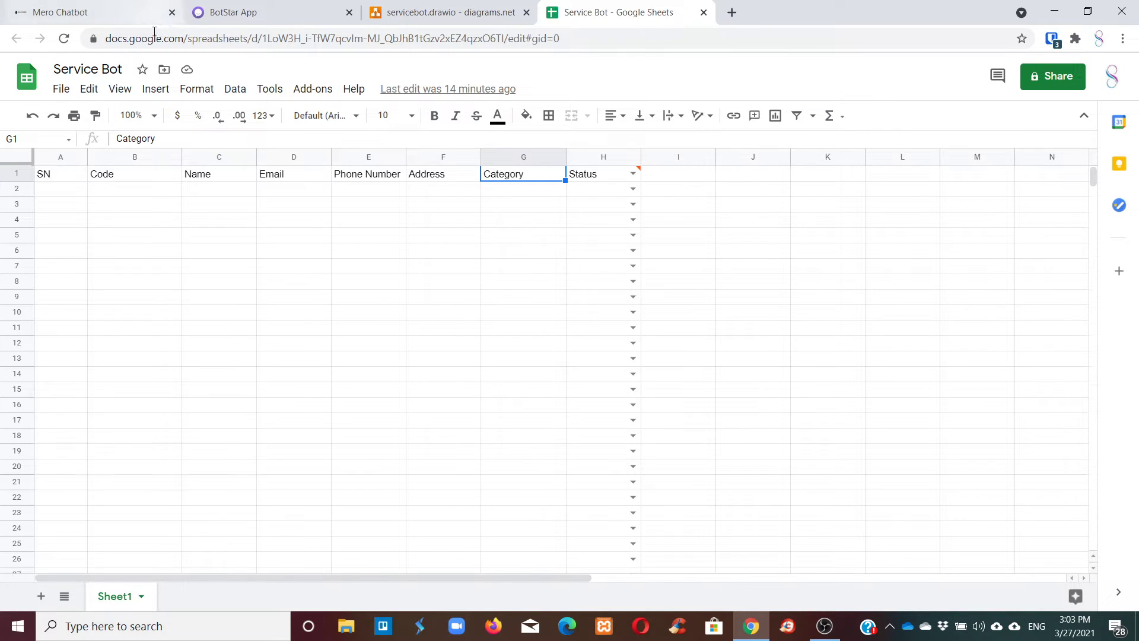
pyautogui.click(611, 176)
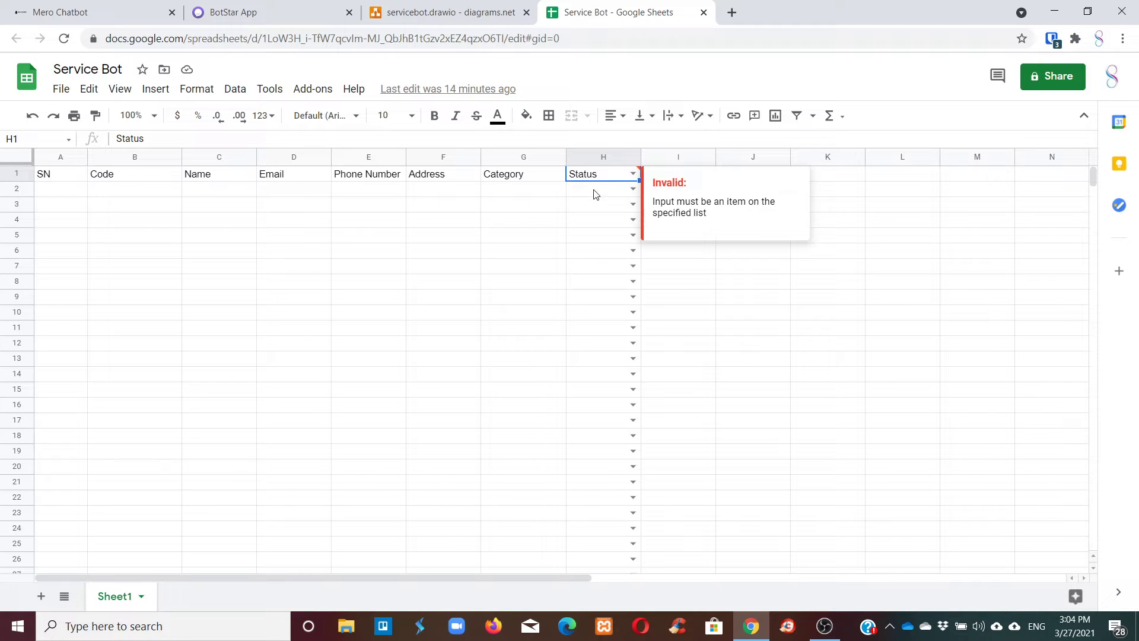
# View the Processing, Approved and Rejected dropdown choices in Status cell H2.
pyautogui.click(596, 194)
pyautogui.click(633, 188)
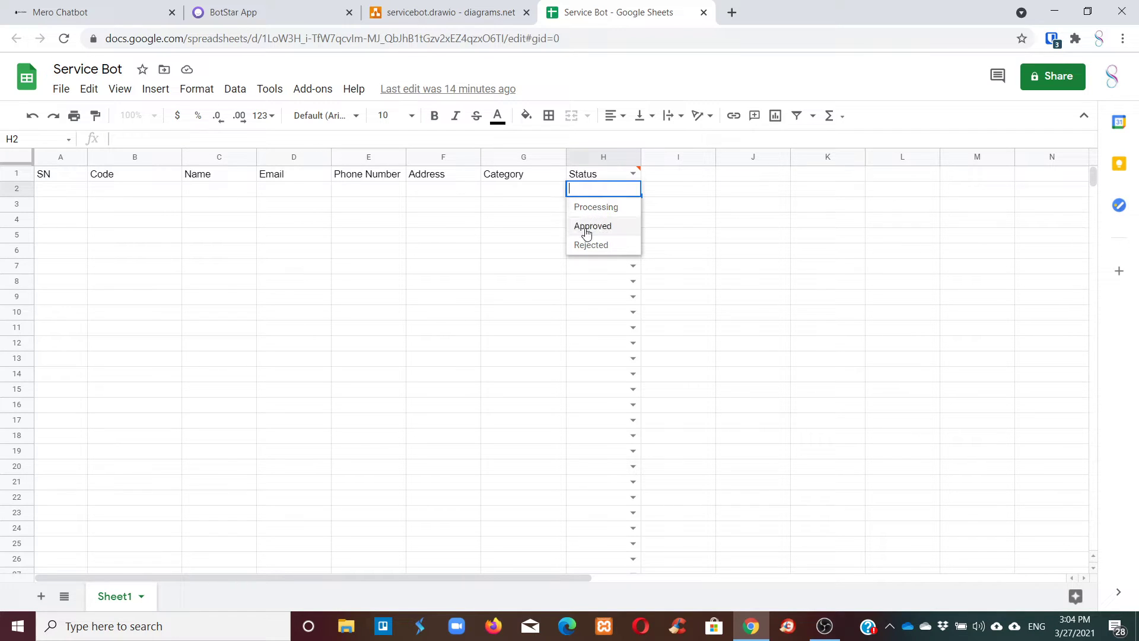
pyautogui.click(677, 179)
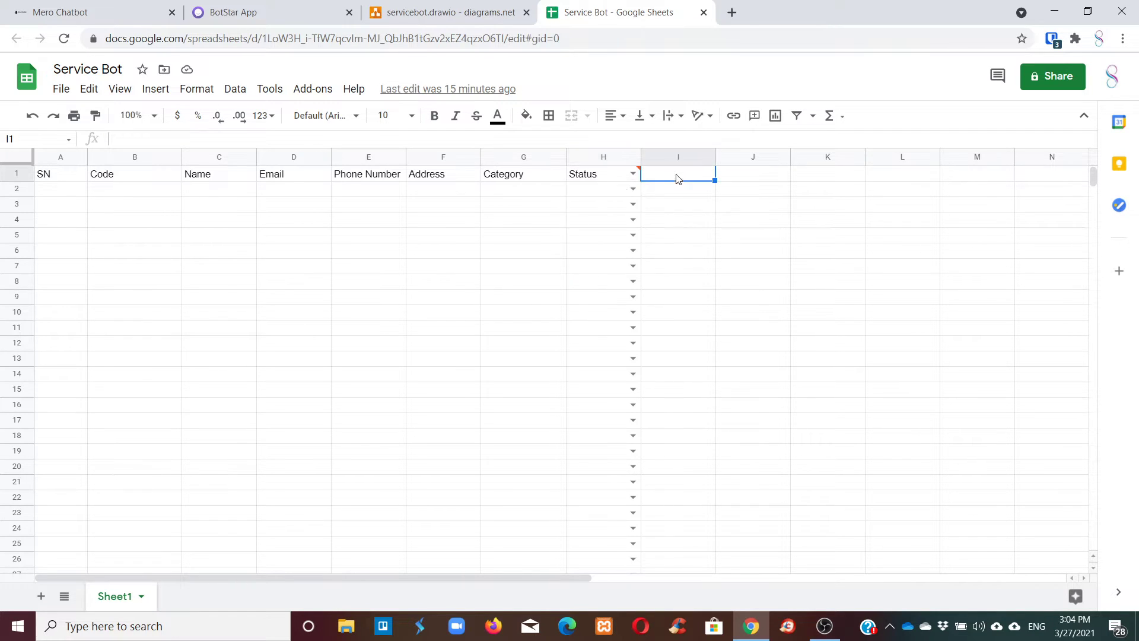
pyautogui.click(612, 197)
pyautogui.click(617, 407)
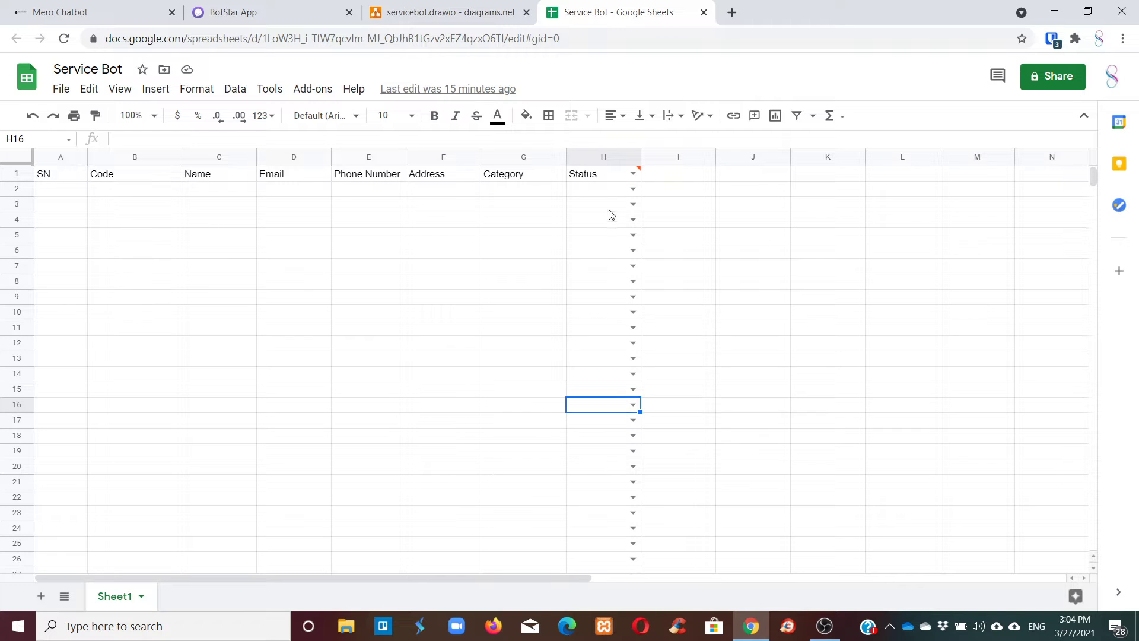
pyautogui.click(615, 190)
# Inspect H2's Data validation list of items, then recheck H4's status choices.
pyautogui.click(232, 88)
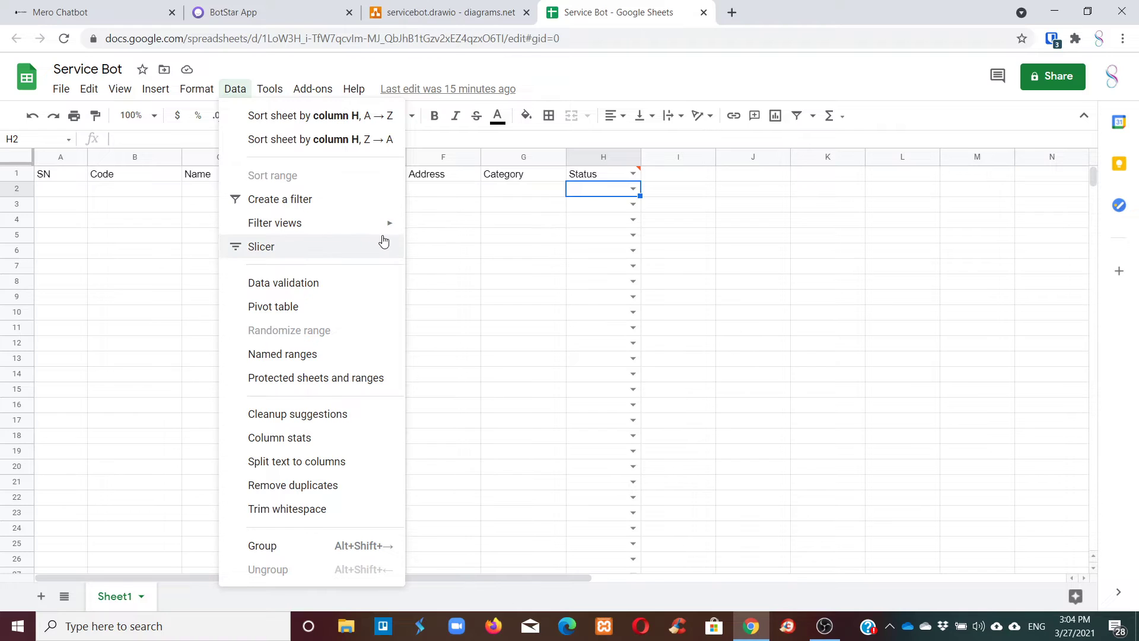
pyautogui.click(335, 284)
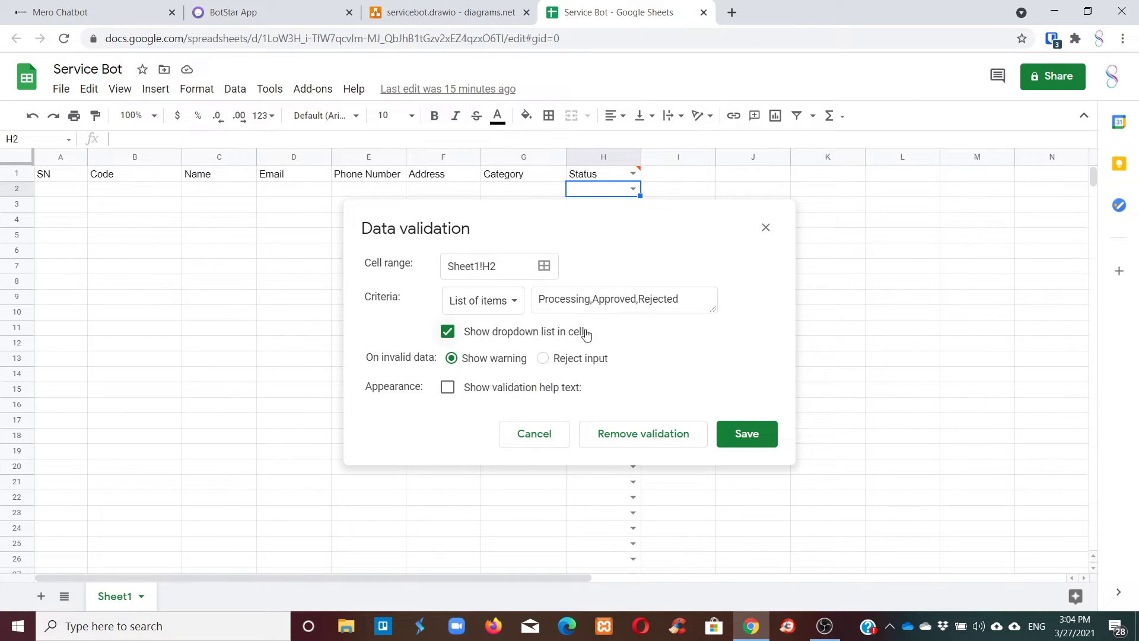
pyautogui.click(490, 302)
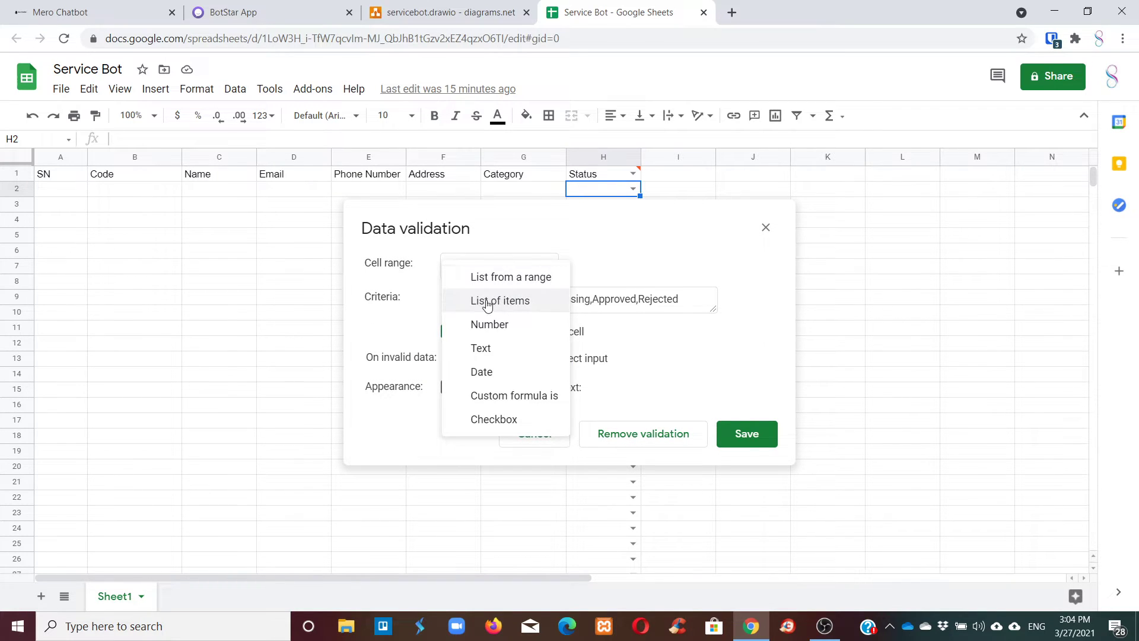
pyautogui.click(488, 303)
pyautogui.moveTo(550, 300); pyautogui.dragTo(694, 299)
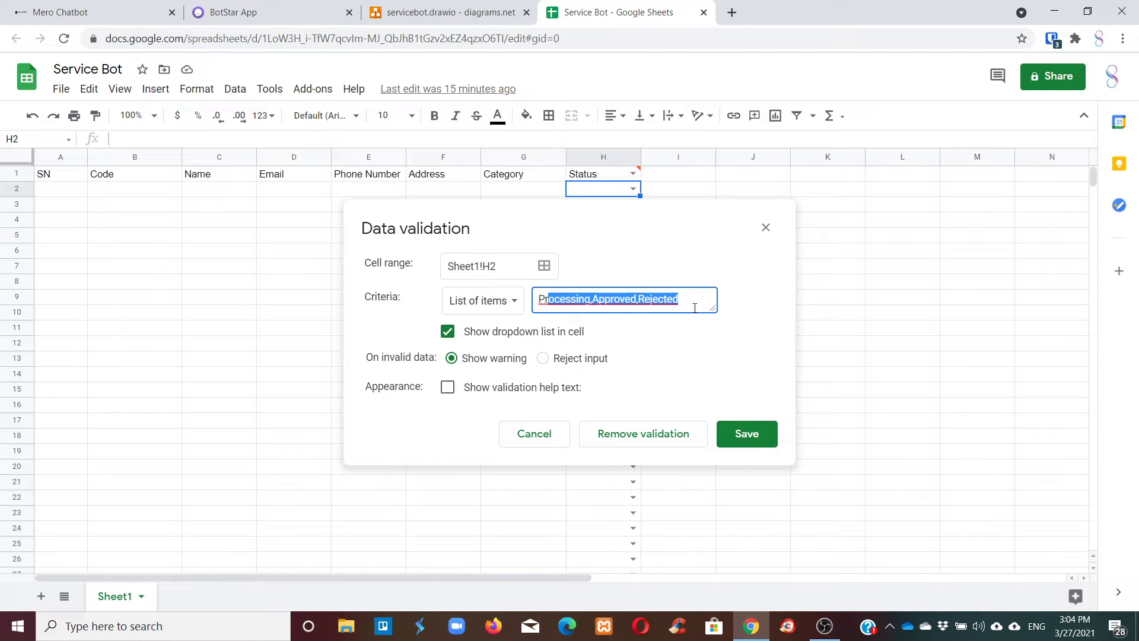
pyautogui.click(695, 308)
pyautogui.click(773, 233)
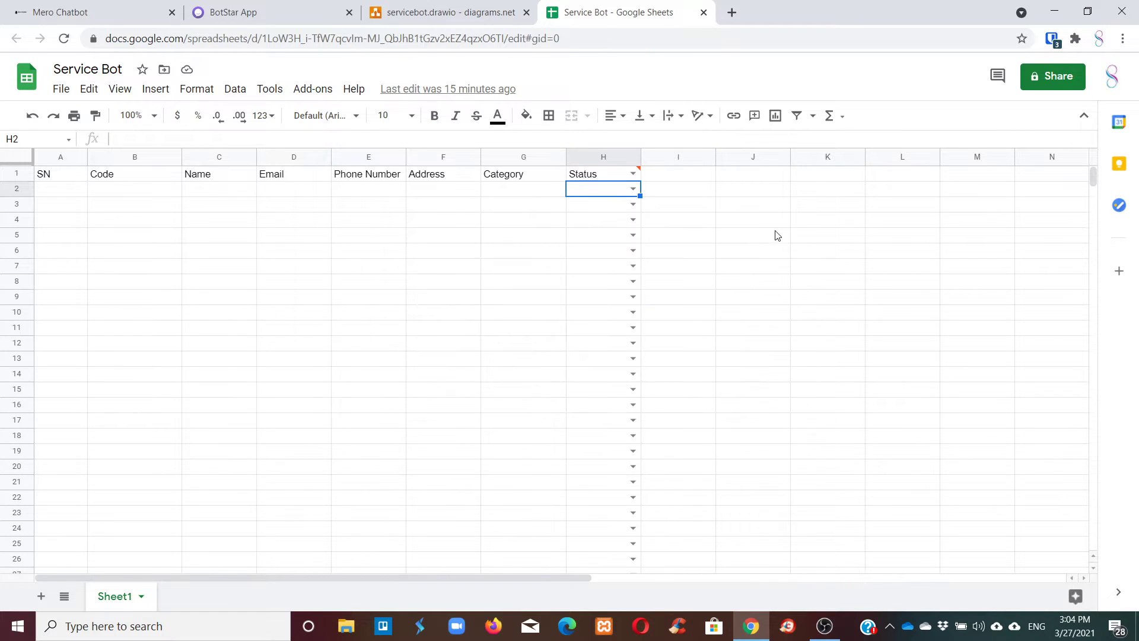
pyautogui.click(633, 219)
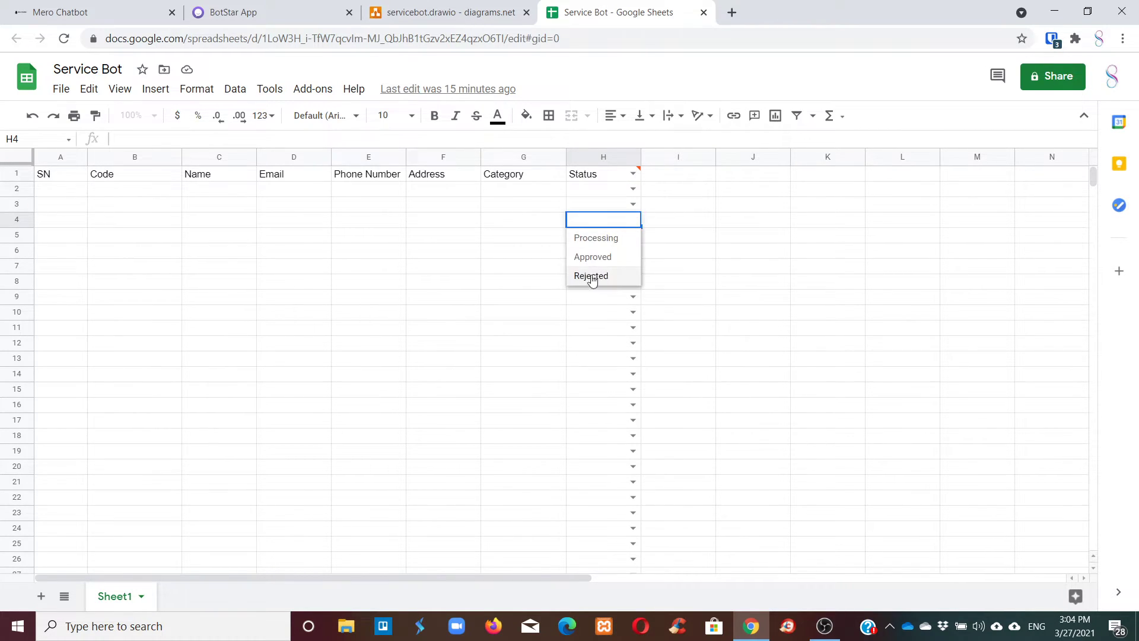
pyautogui.press('Escape')
pyautogui.click(609, 177)
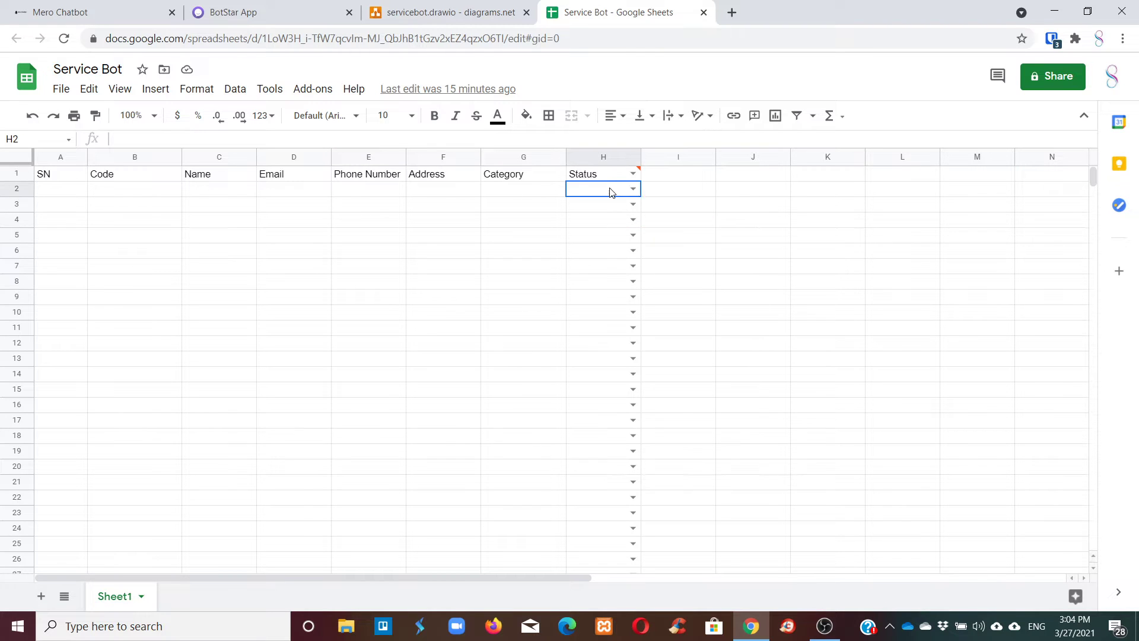
# Return to BotStar and look through the General, Behaviors and Collaborators settings tabs.
pyautogui.click(245, 5)
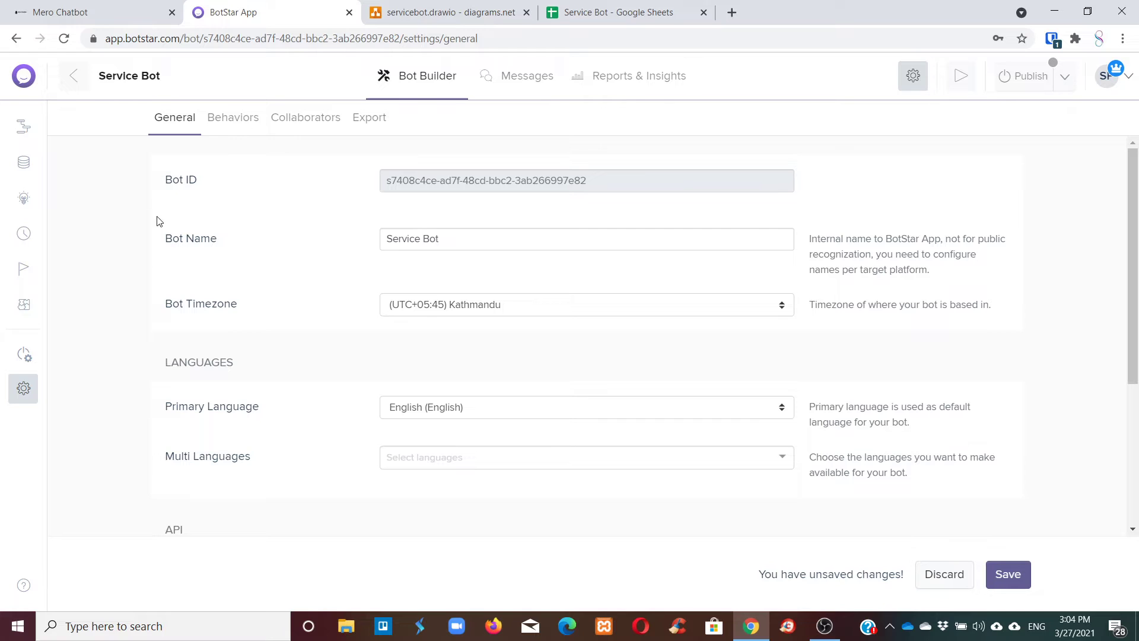
pyautogui.scroll(-4, 504, 320)
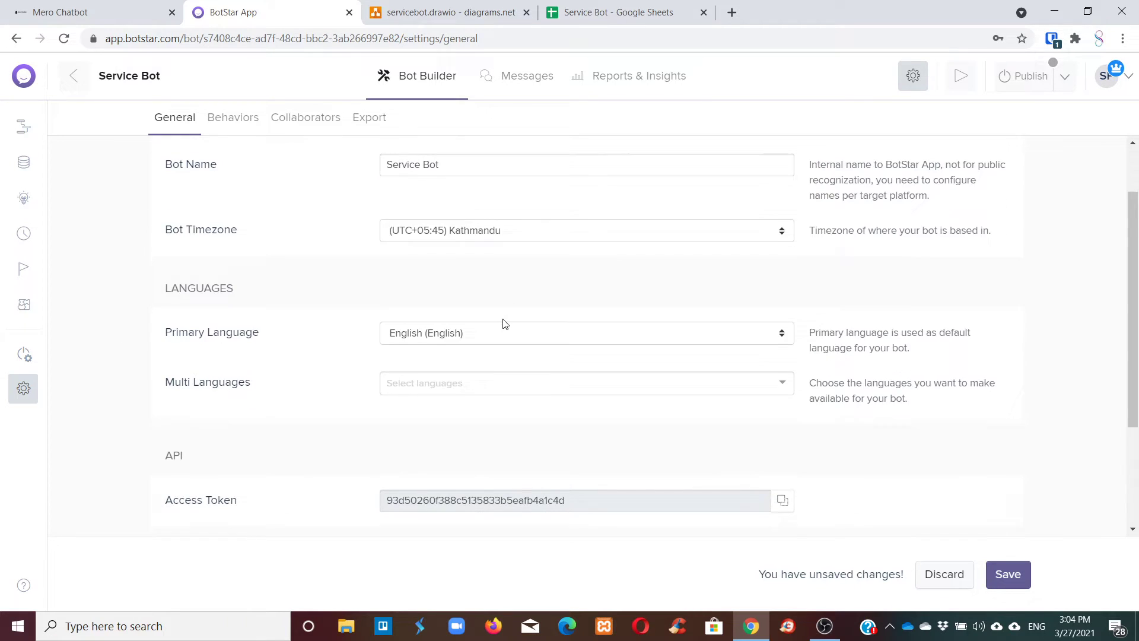
pyautogui.scroll(4, 793, 430)
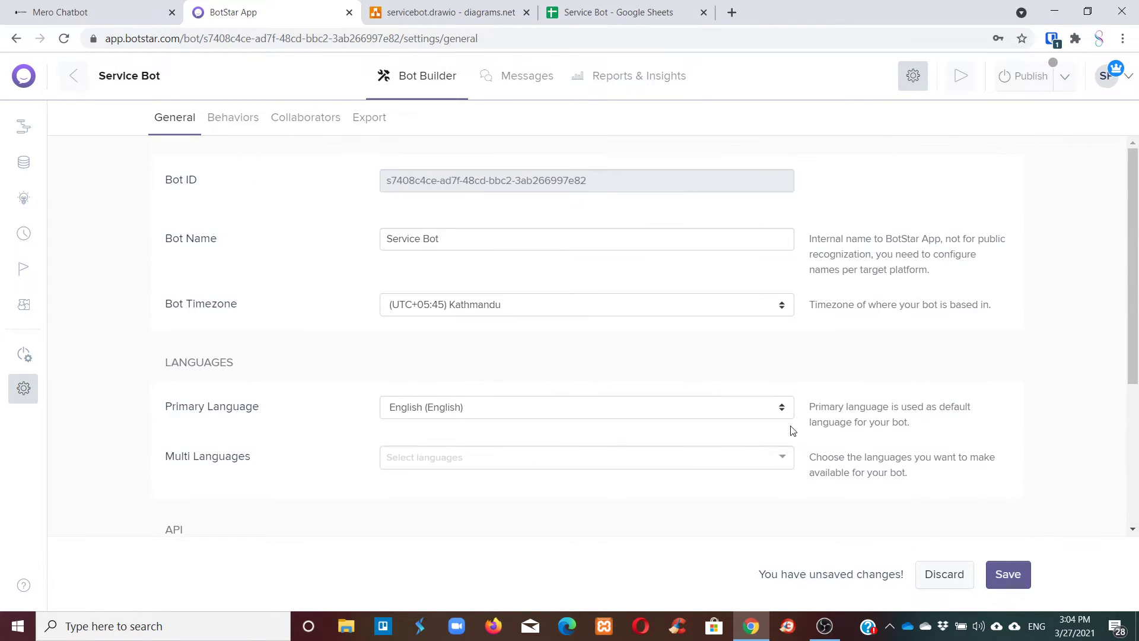
pyautogui.click(230, 119)
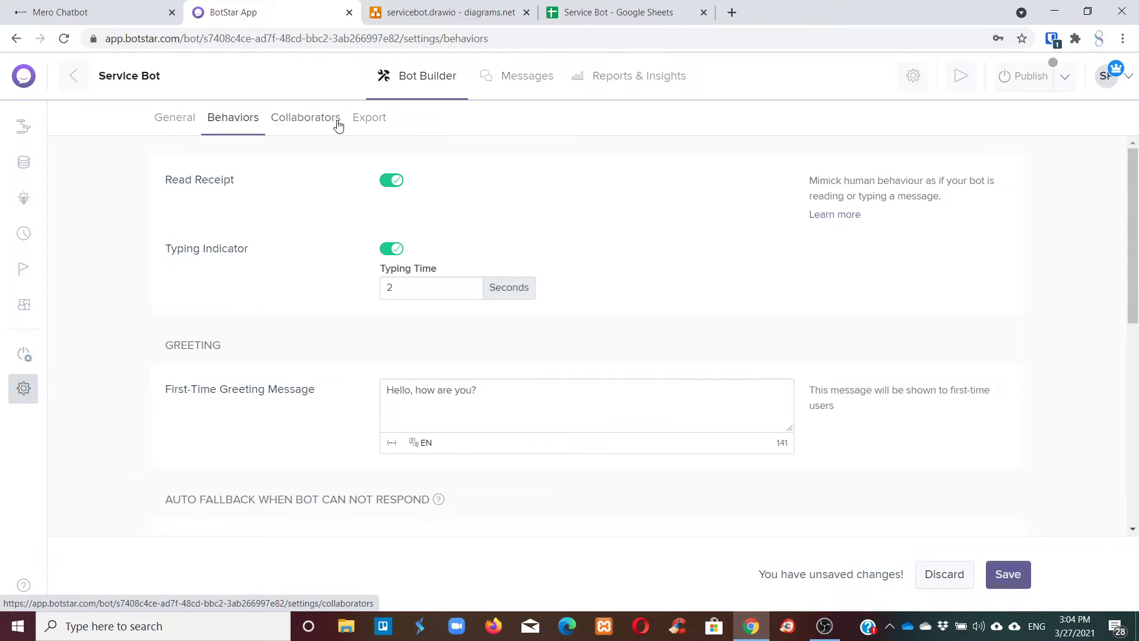
pyautogui.click(337, 120)
# Open the Integrations list and locate the Google Sheets integration.
pyautogui.click(28, 354)
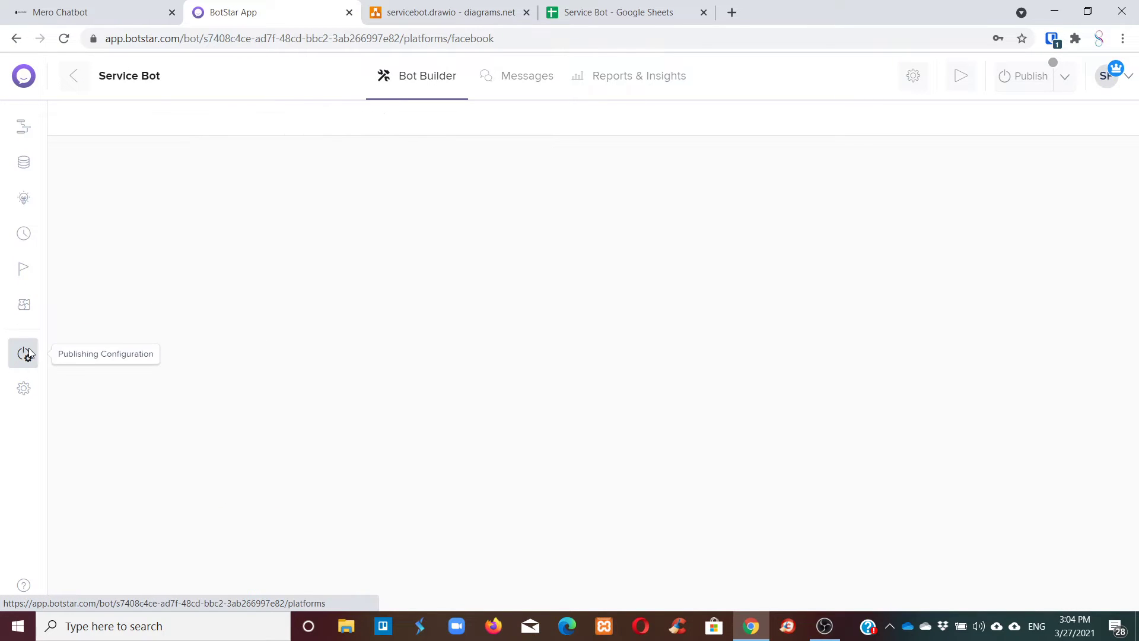
pyautogui.click(27, 306)
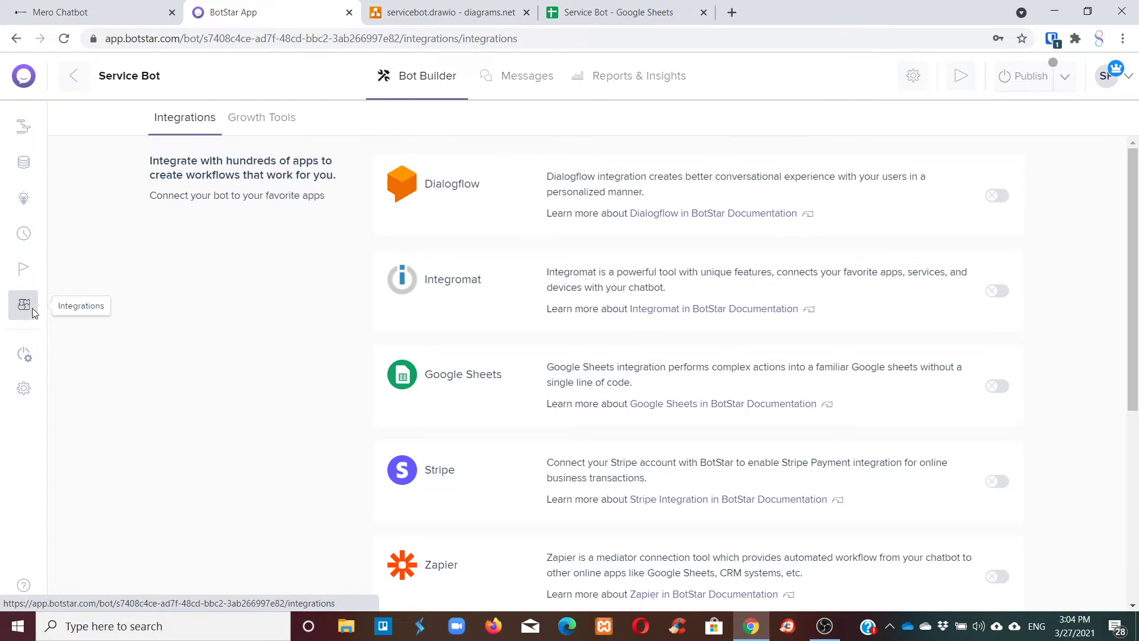
pyautogui.scroll(-3, 415, 249)
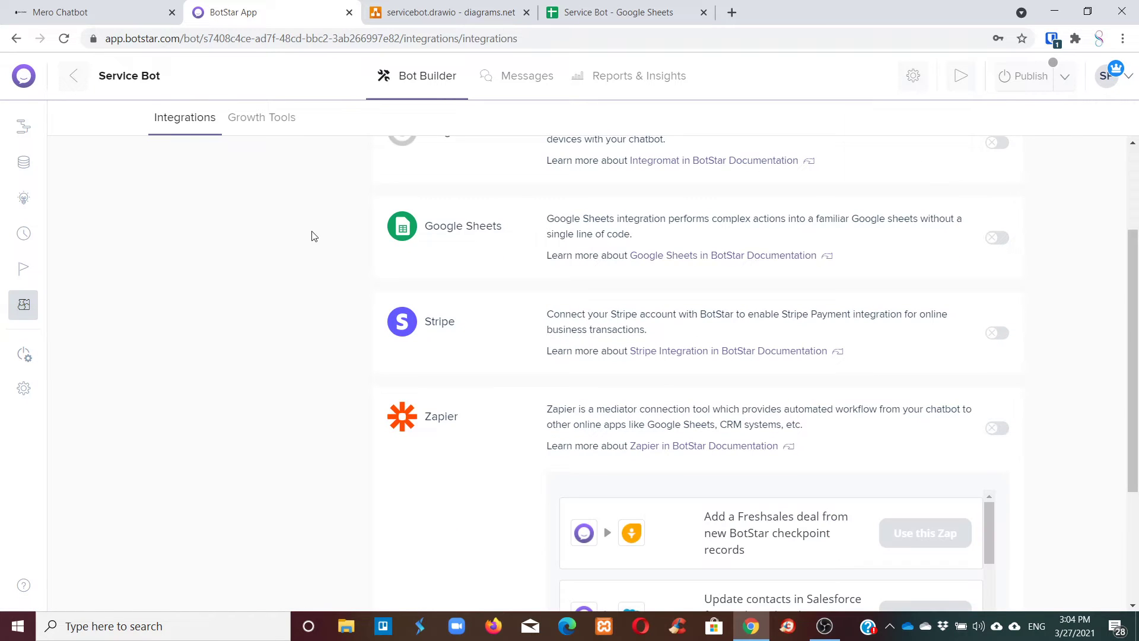
pyautogui.scroll(4, 314, 234)
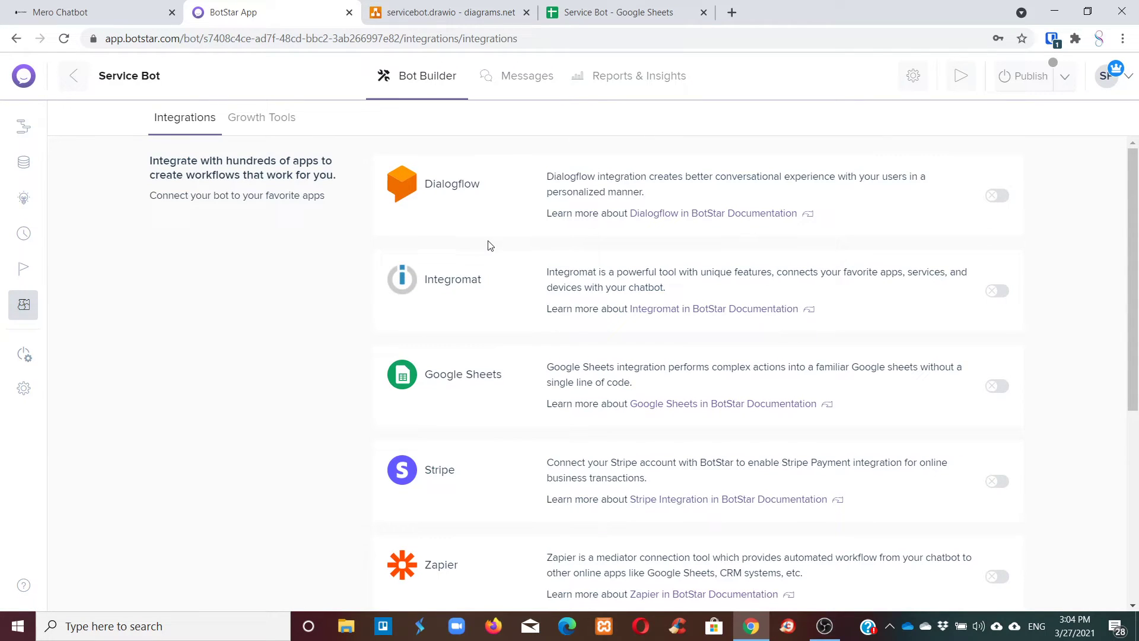
pyautogui.scroll(-1, 474, 279)
pyautogui.moveTo(451, 305); pyautogui.dragTo(496, 306)
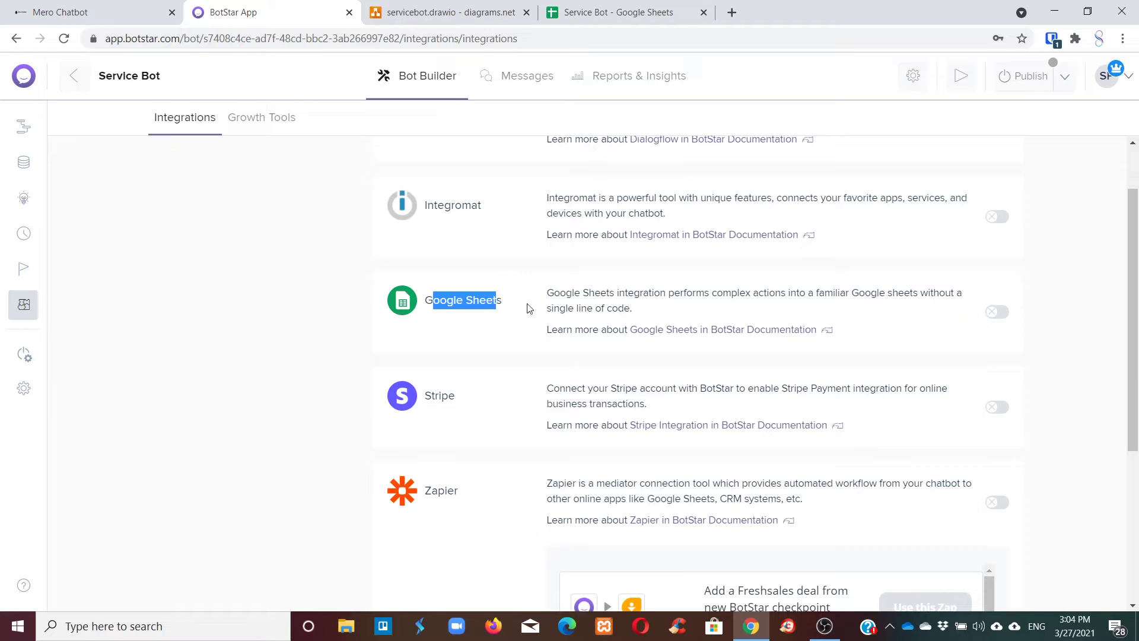
# Enable Google Sheets and authorize BotStar with the chosen Google account.
pyautogui.click(1004, 314)
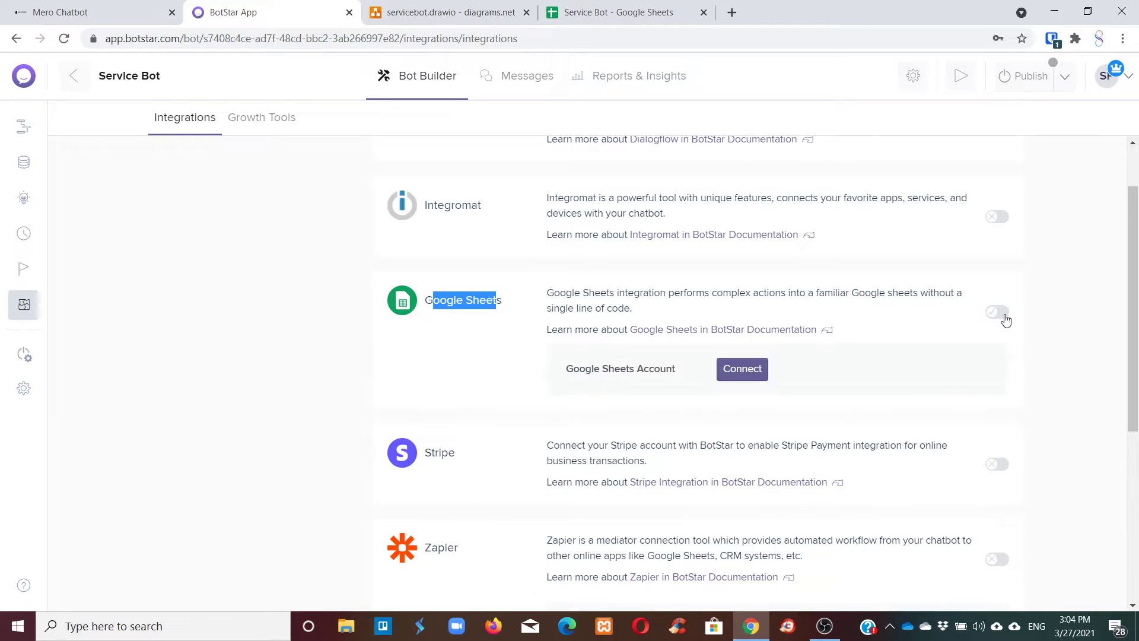
pyautogui.click(749, 376)
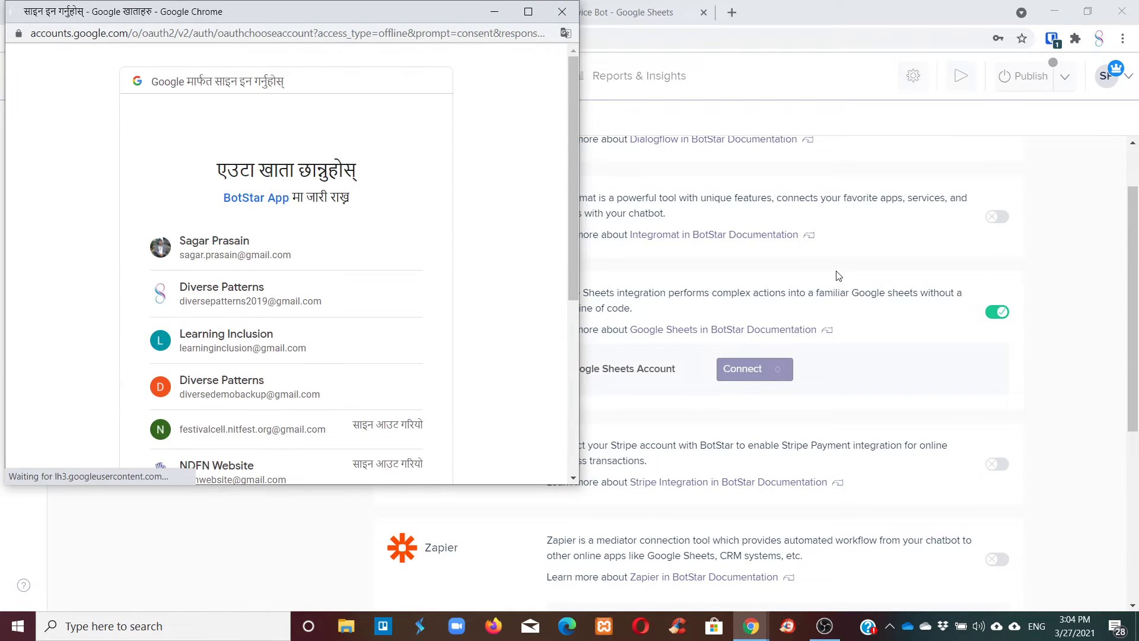
pyautogui.click(261, 302)
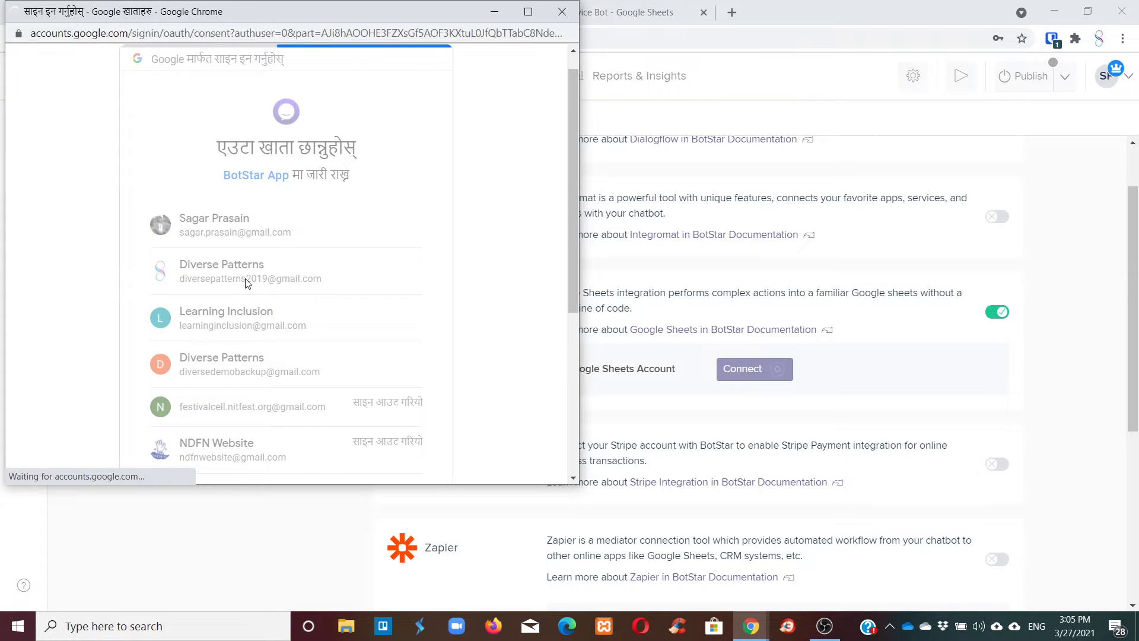
pyautogui.scroll(-3, 478, 300)
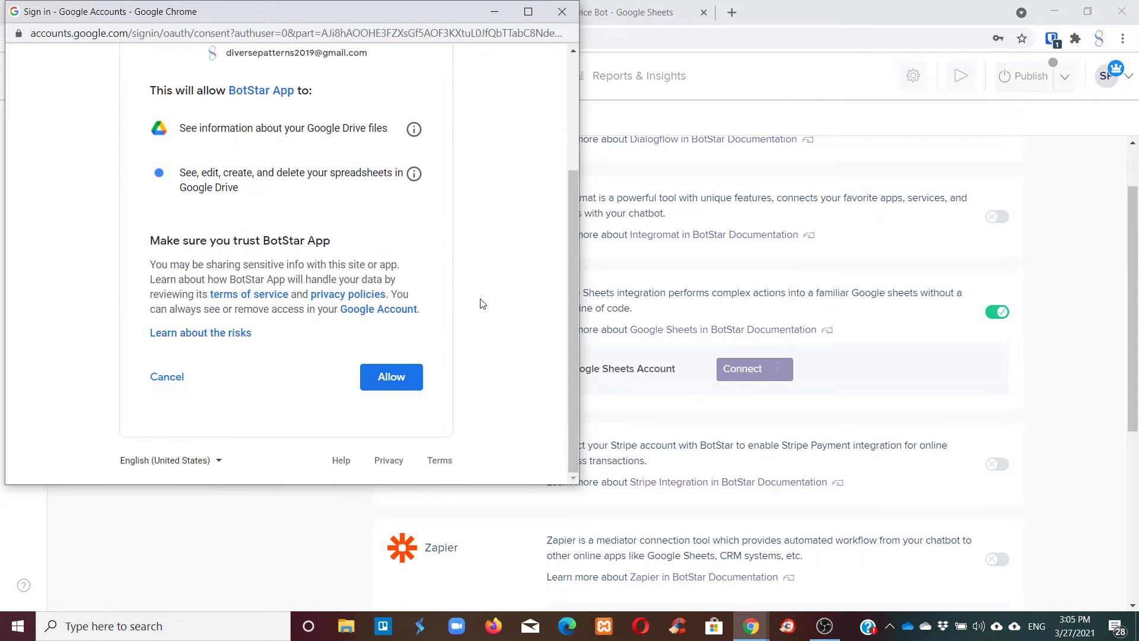
pyautogui.click(392, 377)
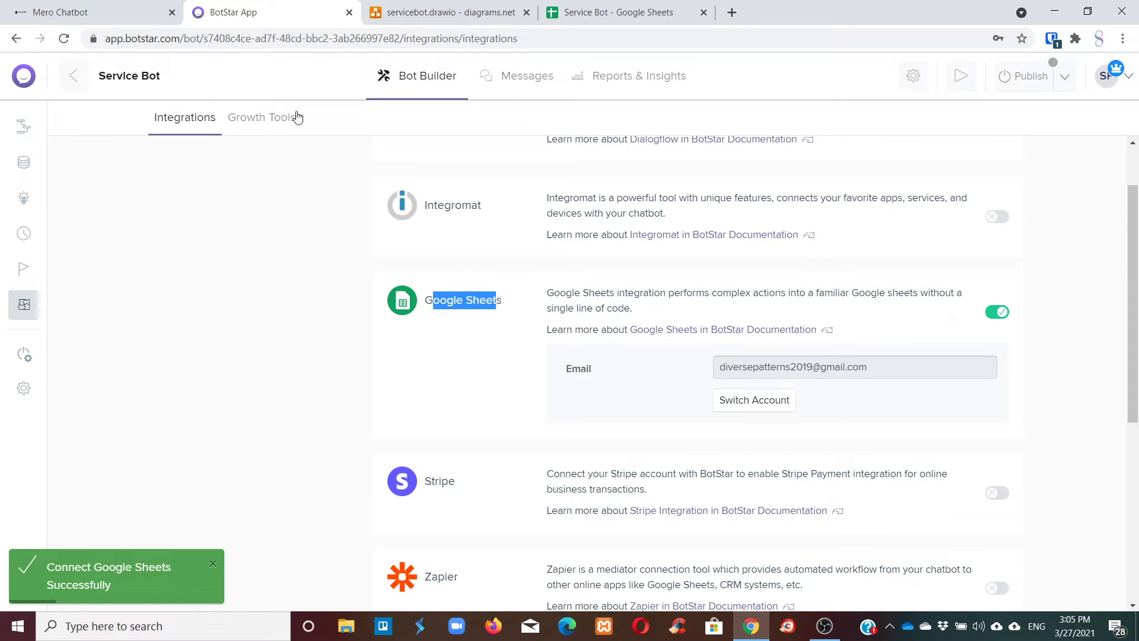
# Open the Bot Builder canvas, move the Conversation Entry block, and consult the drawio flowchart.
pyautogui.click(452, 88)
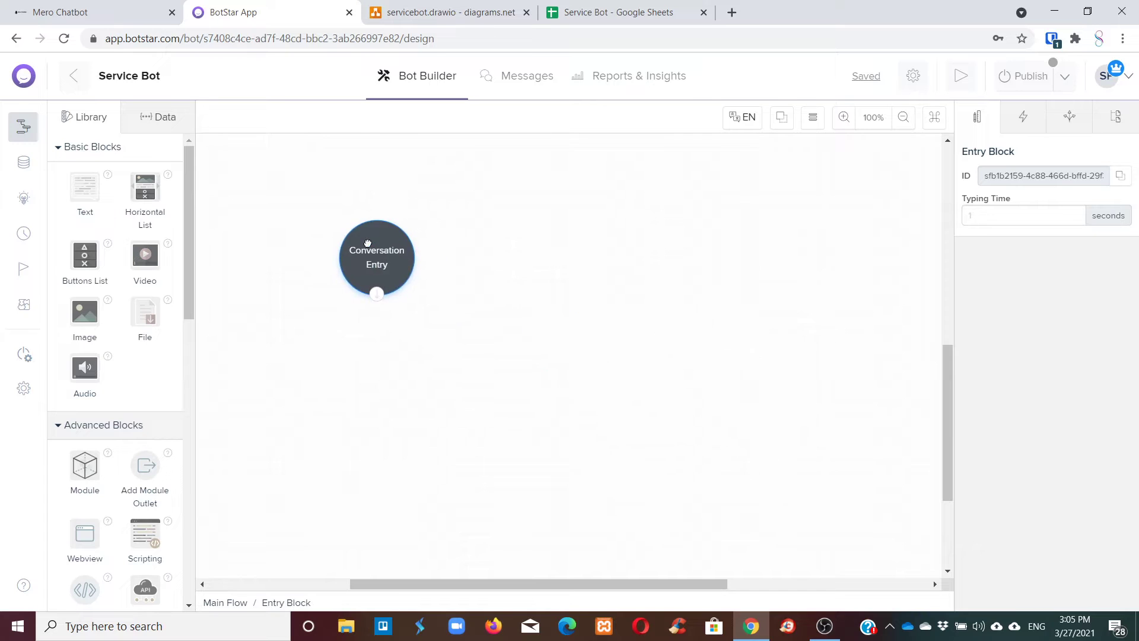
pyautogui.scroll(-3, 567, 295)
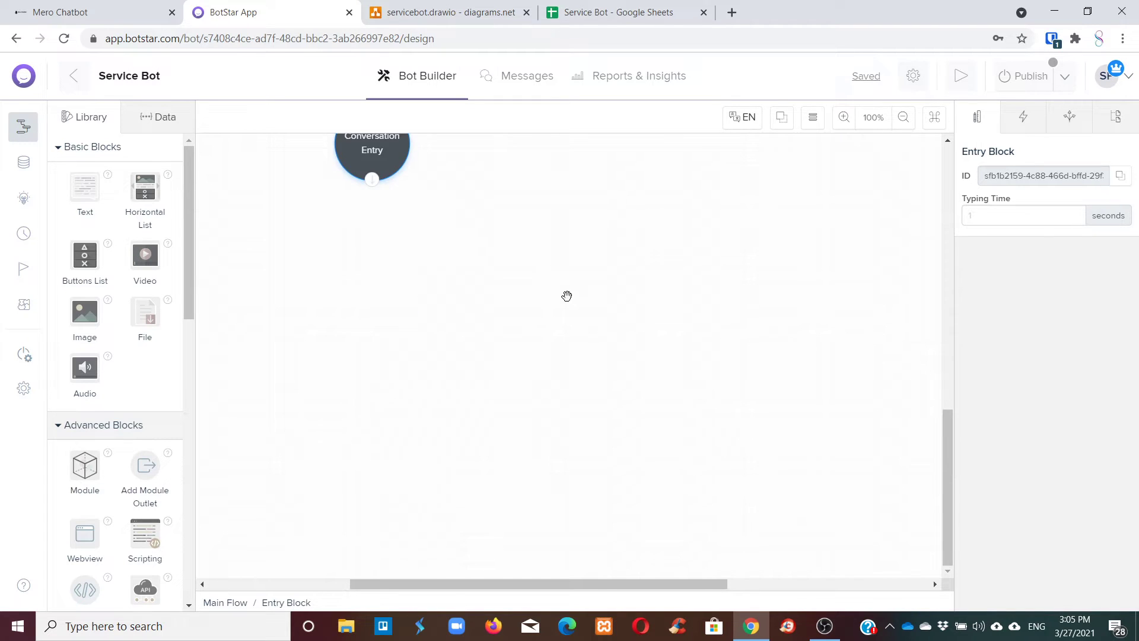
pyautogui.scroll(3, 468, 307)
pyautogui.moveTo(372, 285); pyautogui.dragTo(423, 214)
pyautogui.click(450, 12)
pyautogui.scroll(5, 572, 350)
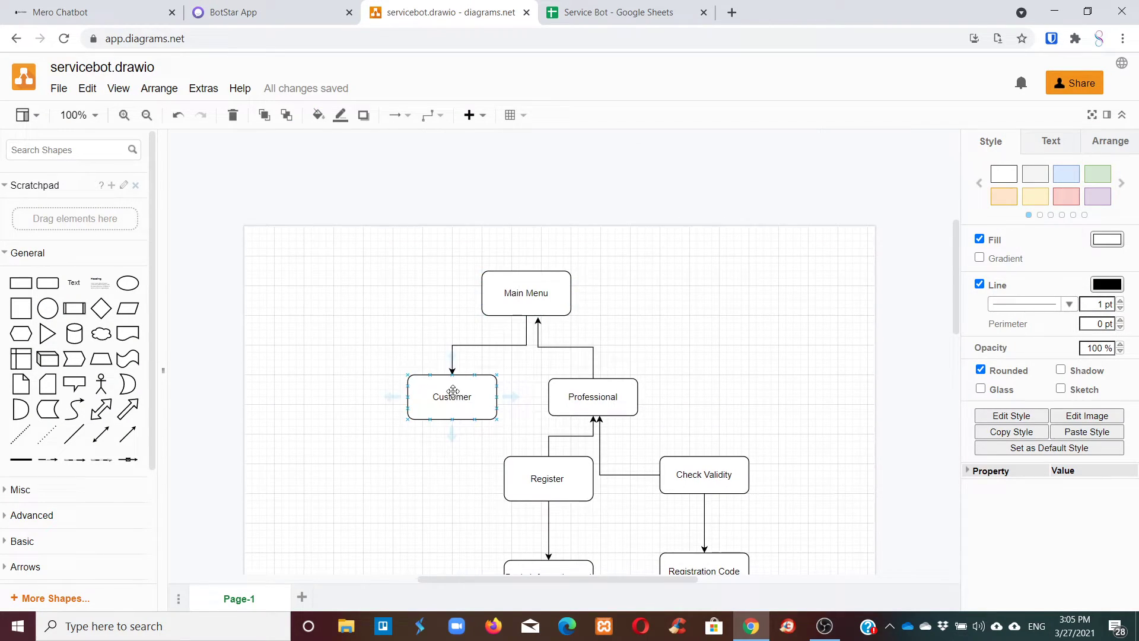
pyautogui.click(227, 5)
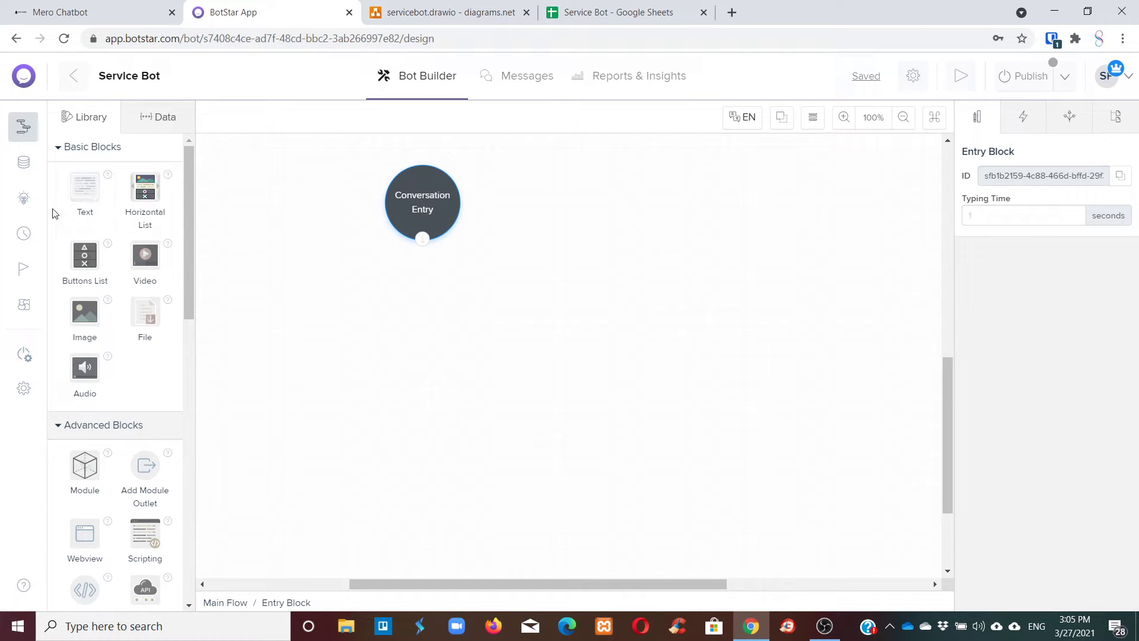
# Add a Text block below Conversation Entry and connect the Entry port to it.
pyautogui.moveTo(72, 190); pyautogui.dragTo(468, 232)
pyautogui.moveTo(536, 287); pyautogui.dragTo(444, 304)
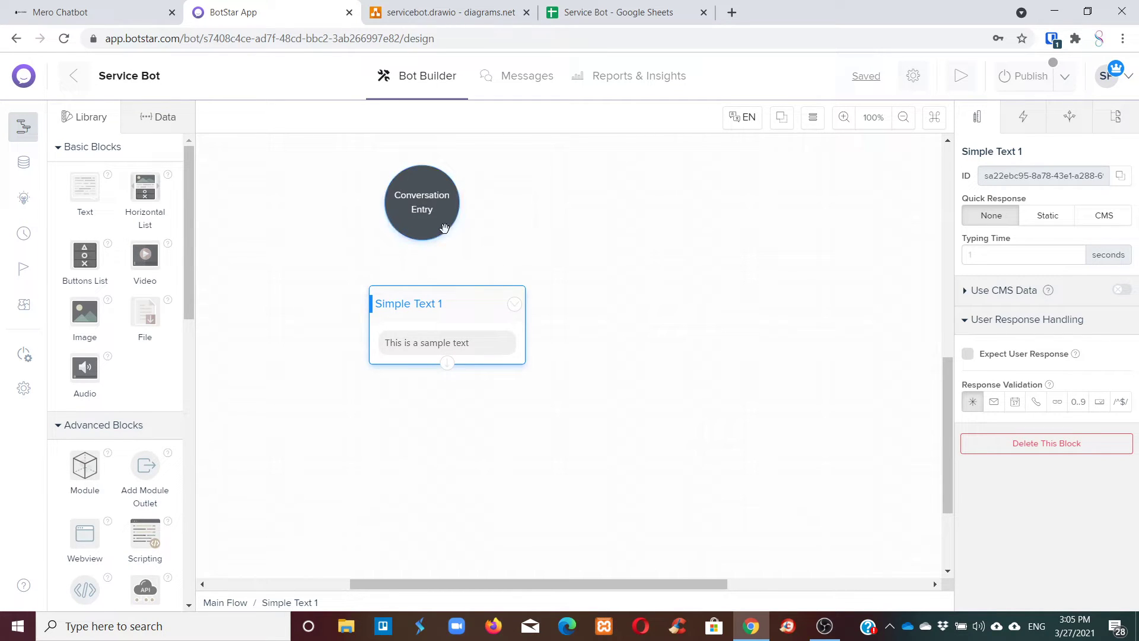
pyautogui.click(444, 228)
pyautogui.moveTo(440, 303)
pyautogui.mouseDown()
pyautogui.moveTo(386, 297)
pyautogui.moveTo(459, 303)
pyautogui.mouseUp()
pyautogui.click(420, 225)
pyautogui.moveTo(421, 238); pyautogui.dragTo(450, 310)
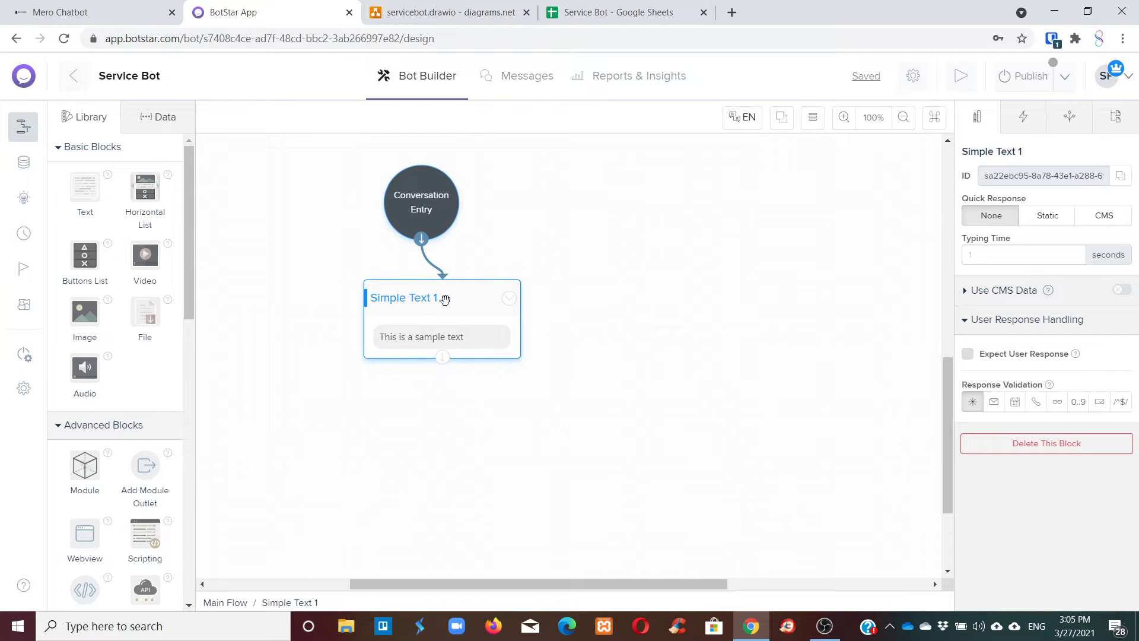
# Rename the Simple Text 1 block to Main Menu.
pyautogui.moveTo(1022, 155)
pyautogui.moveTo(1024, 155); pyautogui.dragTo(949, 159)
pyautogui.click(1032, 152)
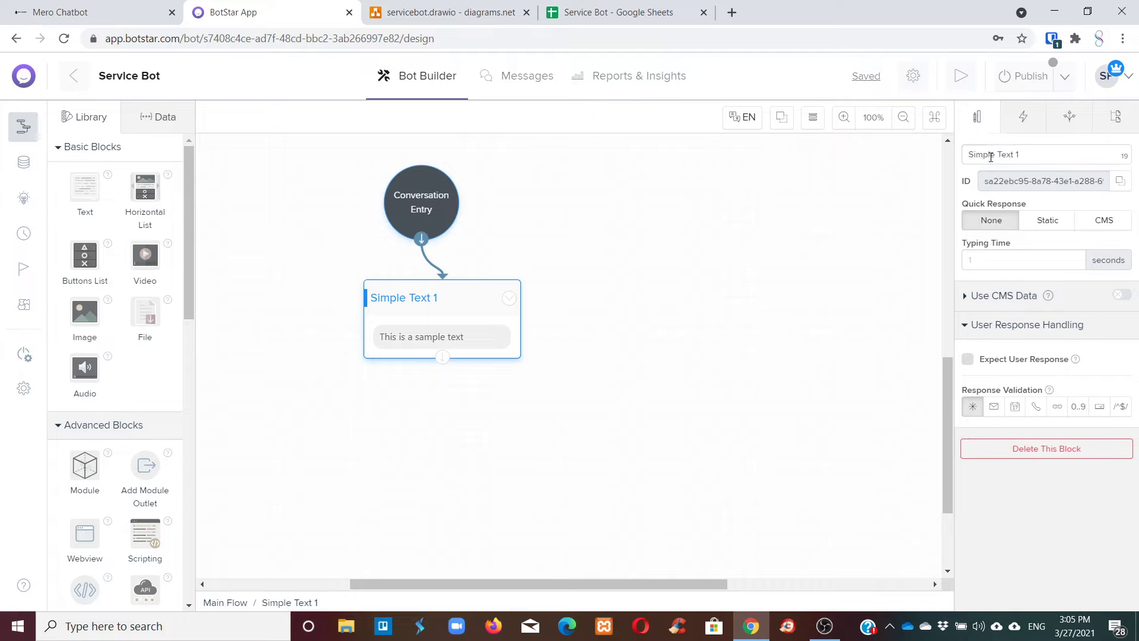
pyautogui.hotkey('ctrl', 'a')
pyautogui.write('Main Menu')
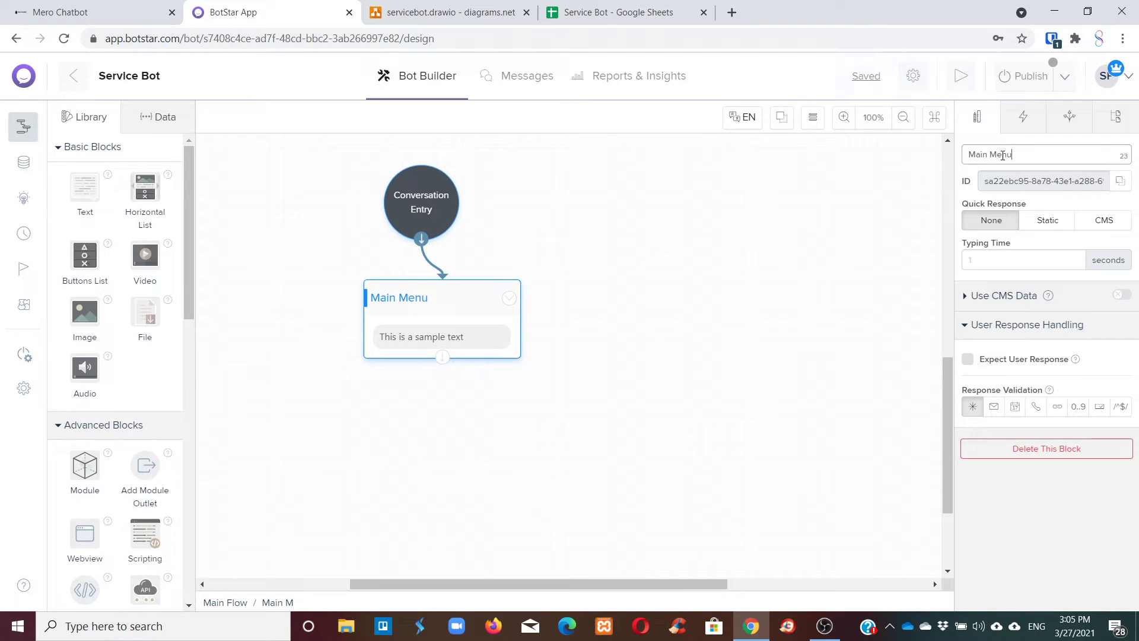
# Replace Main Menu's placeholder message with 'Can you tell us who are you?'.
pyautogui.click(460, 344)
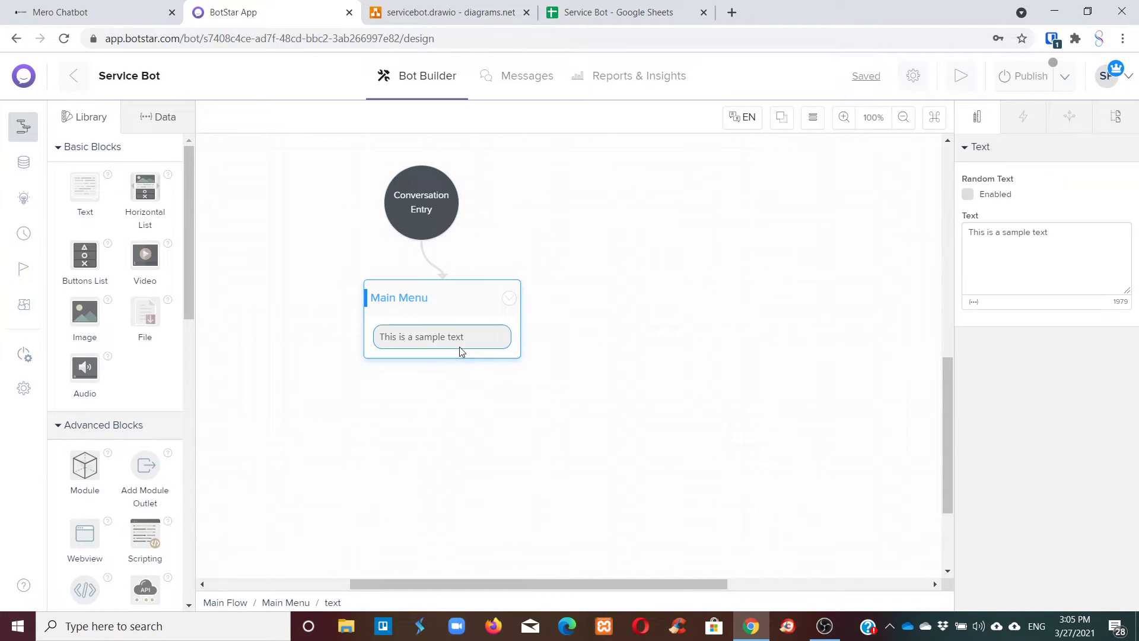
pyautogui.hotkey('ctrl', 'a')
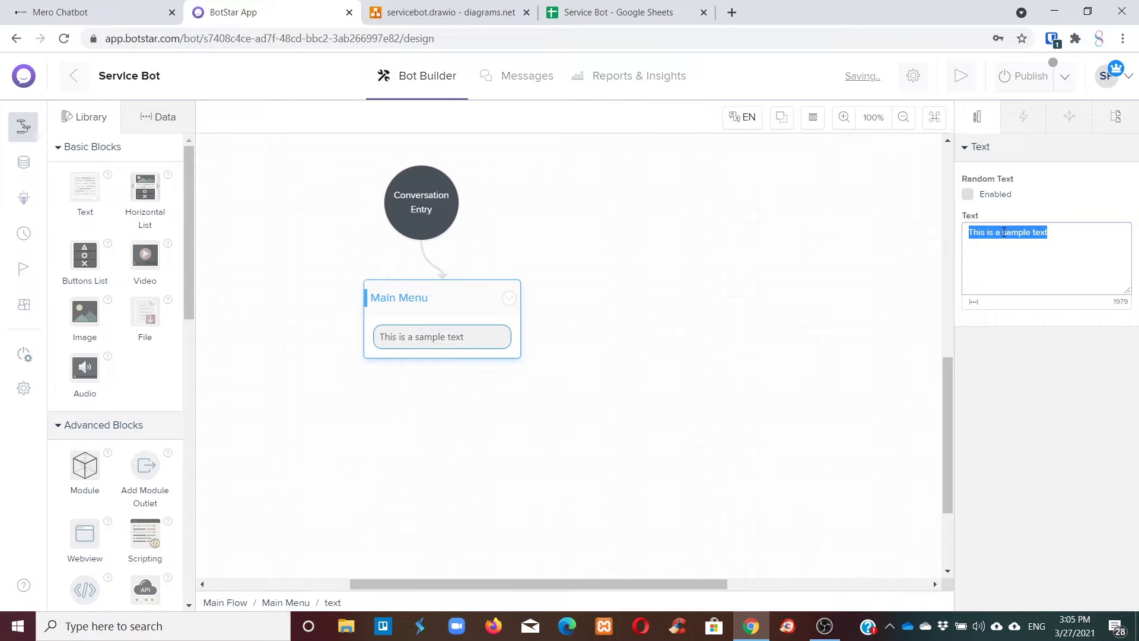
pyautogui.press('BackSpace')
pyautogui.write('P')
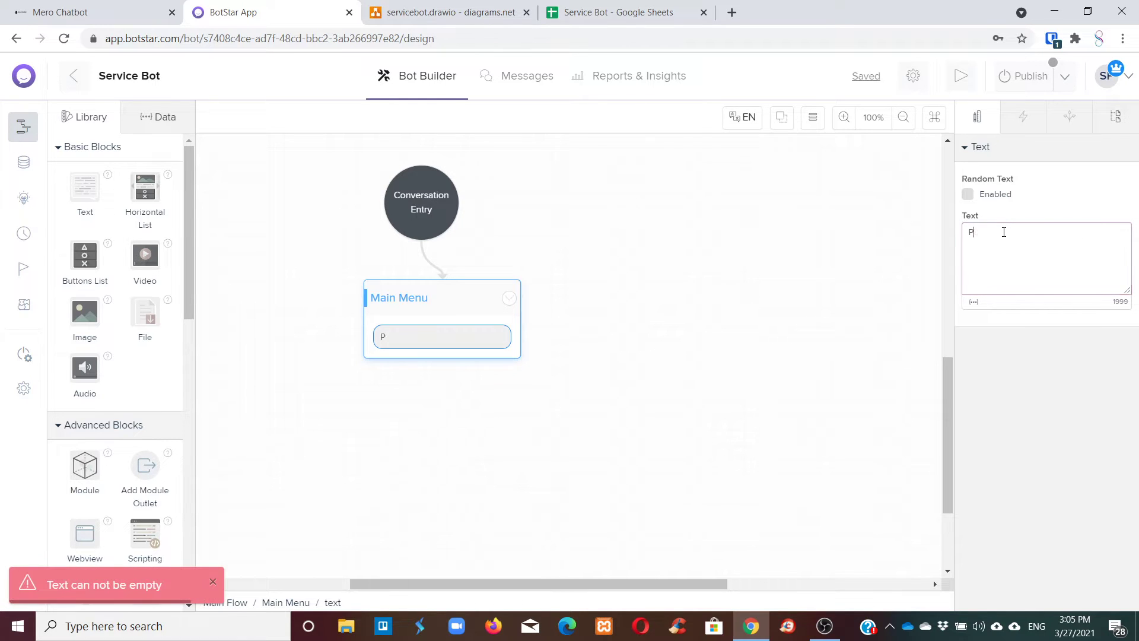
pyautogui.write('lease choose w')
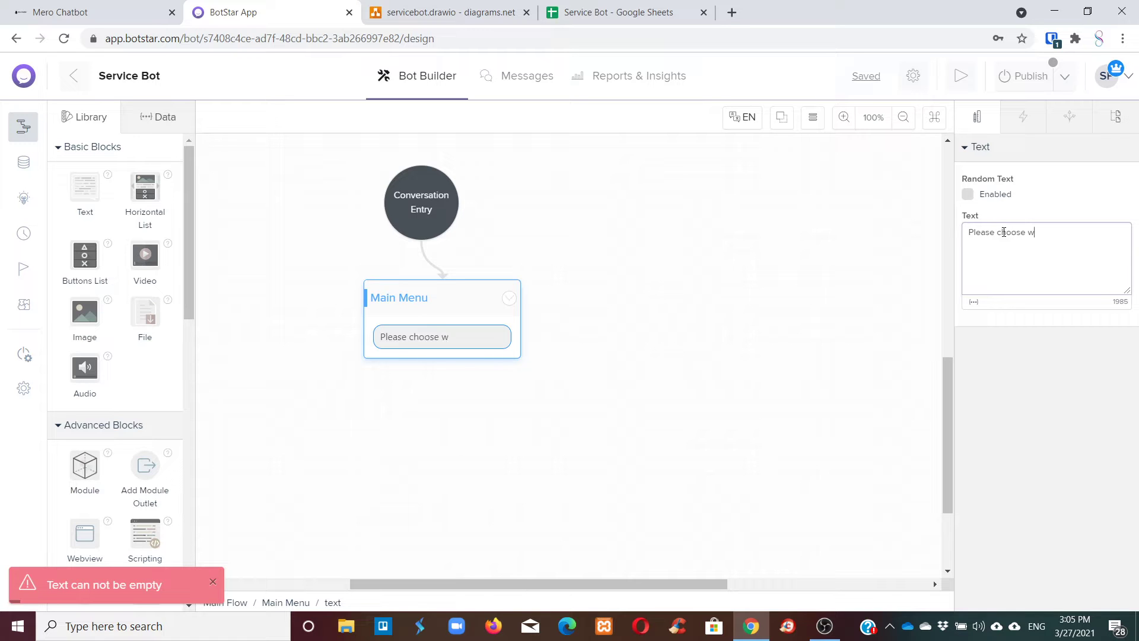
pyautogui.write('hat fits y')
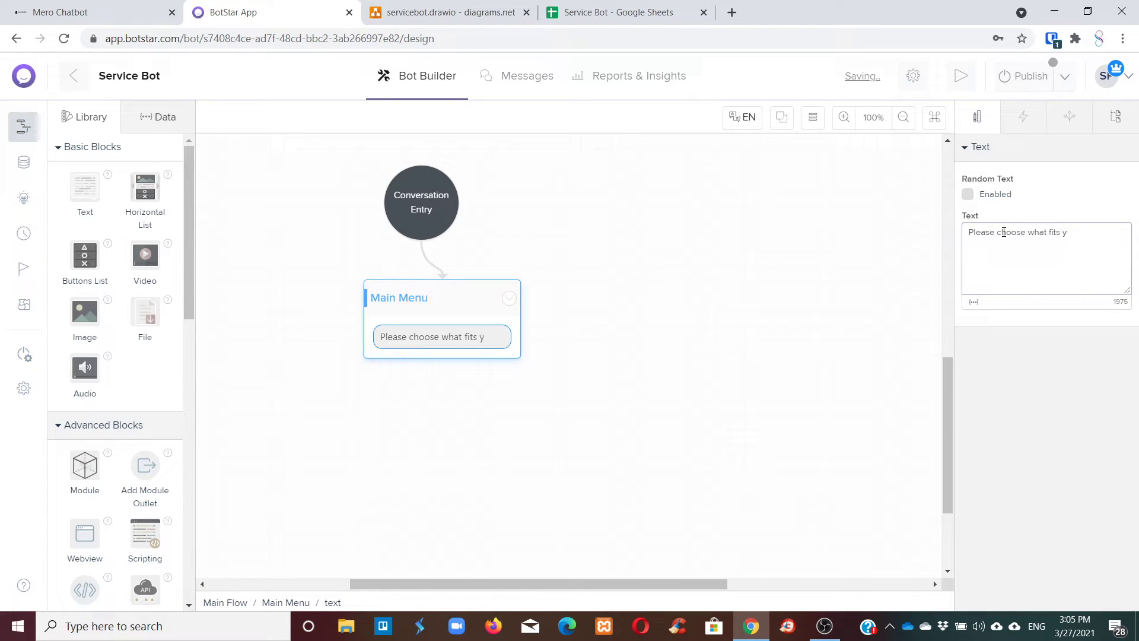
pyautogui.hotkey('ctrl', 'a')
pyautogui.press('BackSpace')
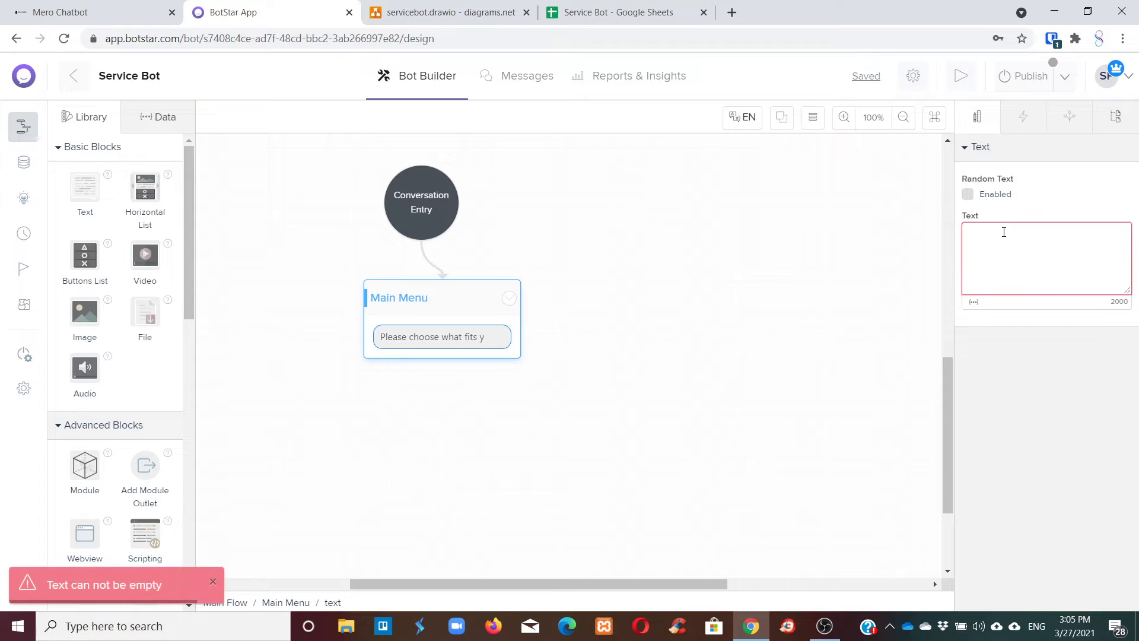
pyautogui.write('Can you tell ')
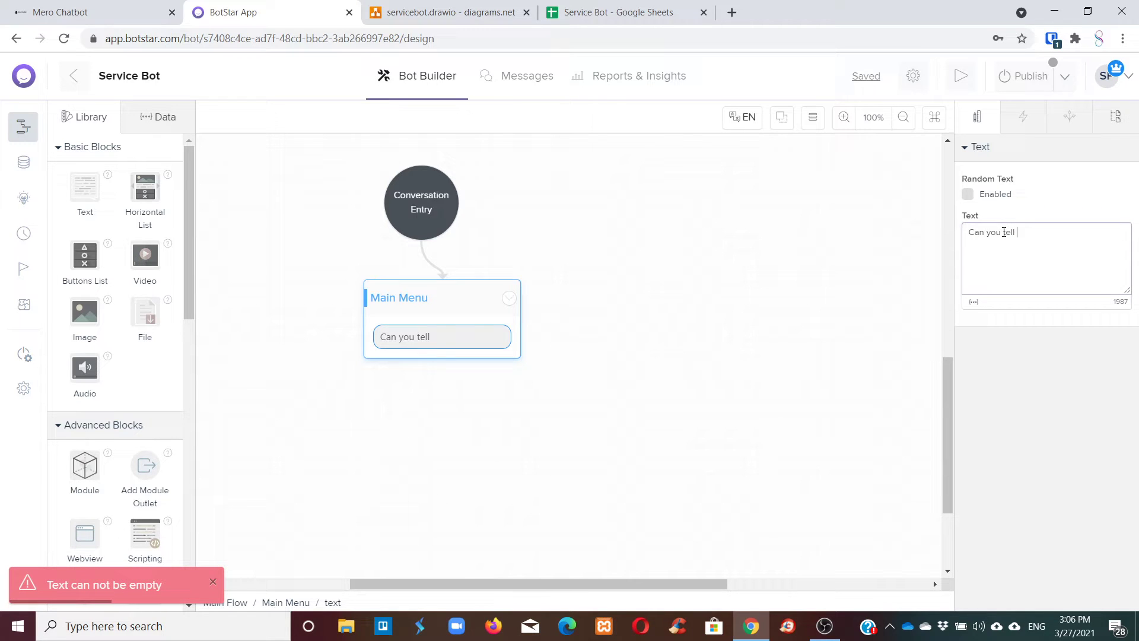
pyautogui.write('us who are yo')
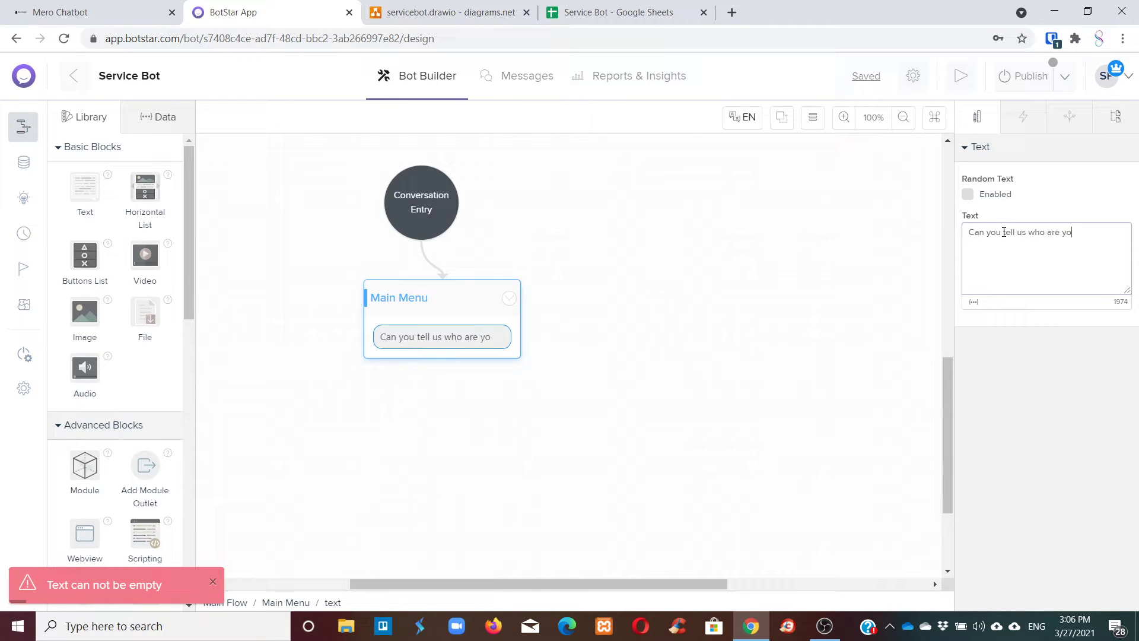
pyautogui.write('u')
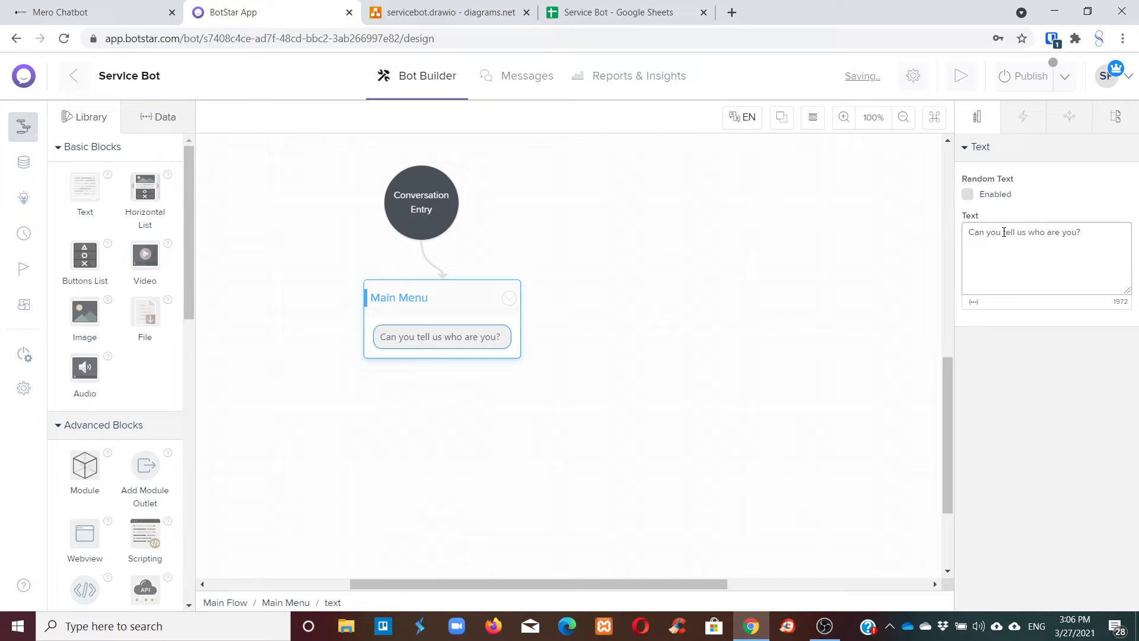
pyautogui.click(575, 334)
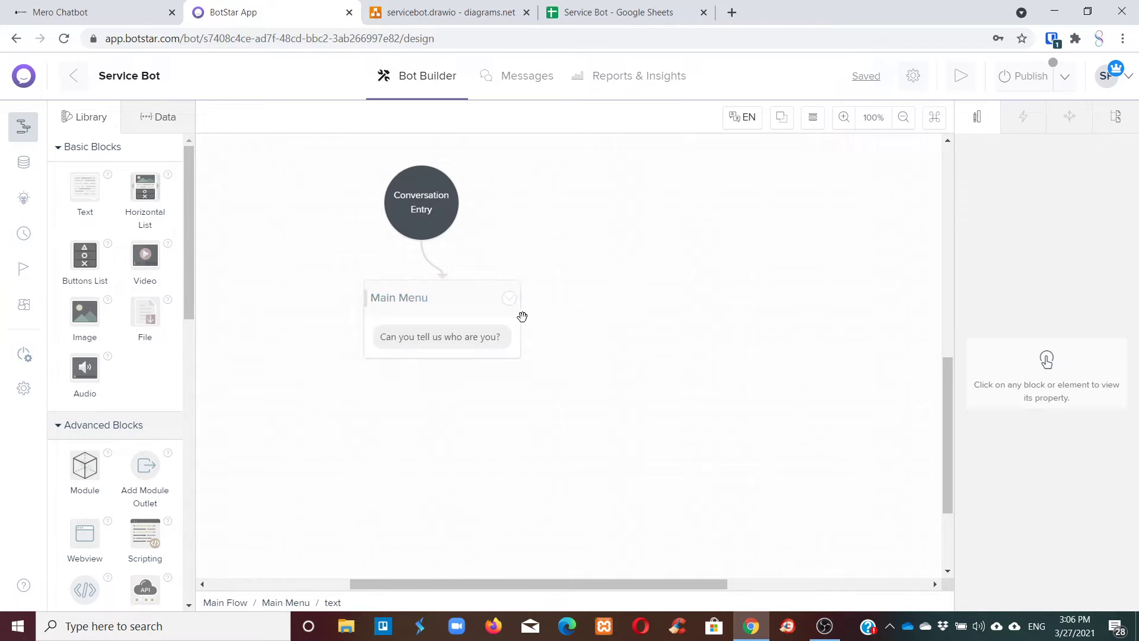
pyautogui.click(458, 297)
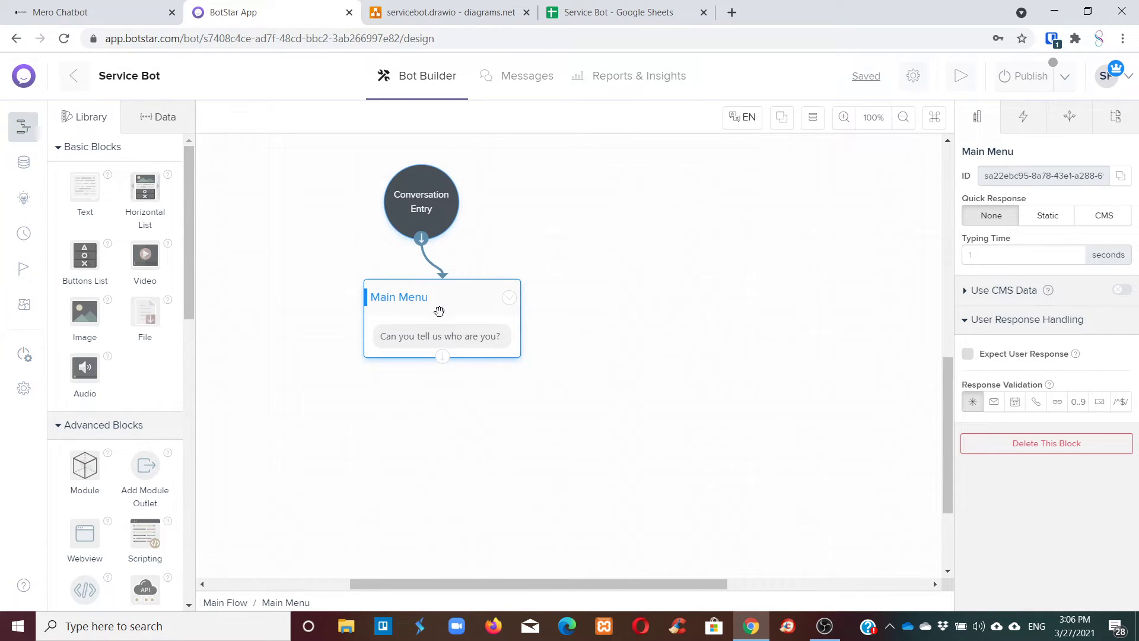
pyautogui.moveTo(441, 307)
pyautogui.mouseDown()
pyautogui.moveTo(557, 282)
pyautogui.moveTo(436, 316)
pyautogui.mouseUp()
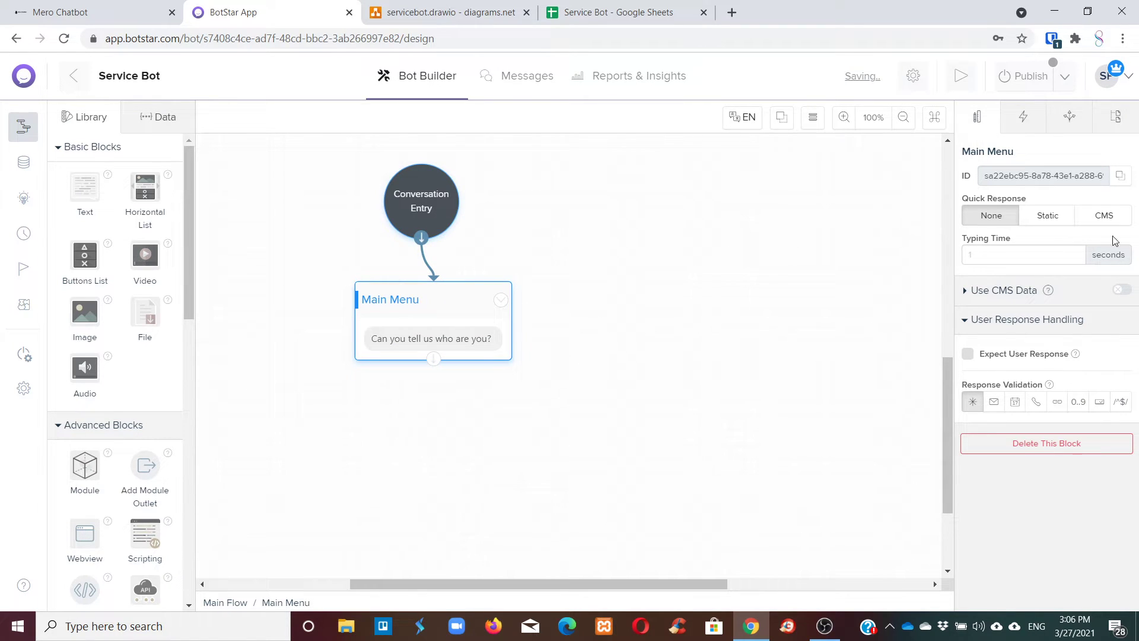
# Set Main Menu's quick response to Static and add a quick reply labelled Customer.
pyautogui.click(1048, 219)
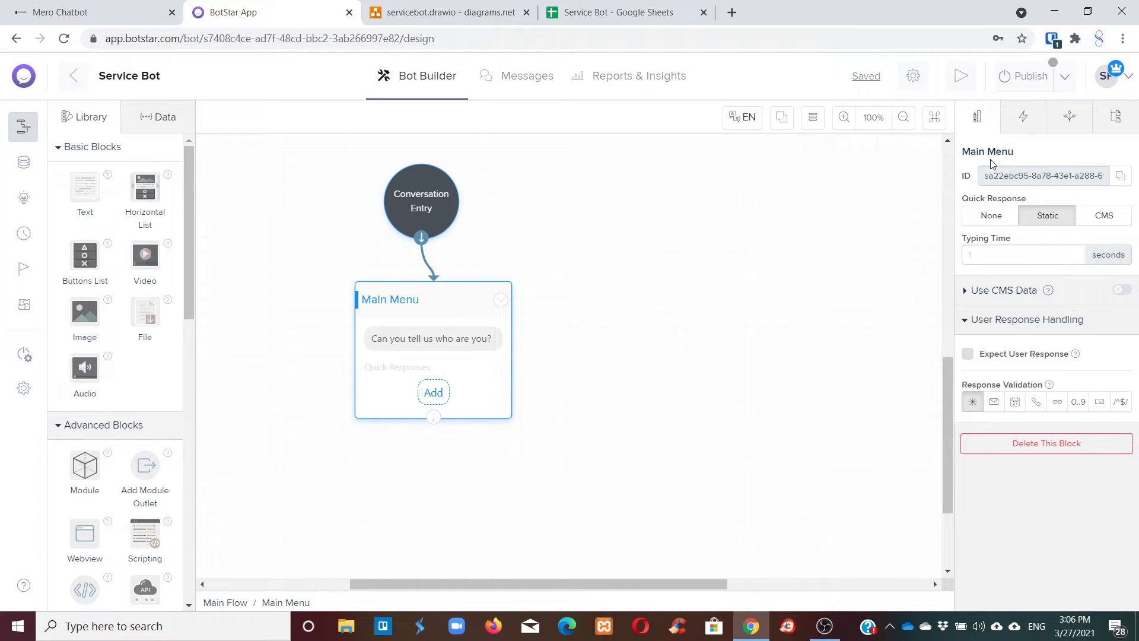
pyautogui.click(431, 393)
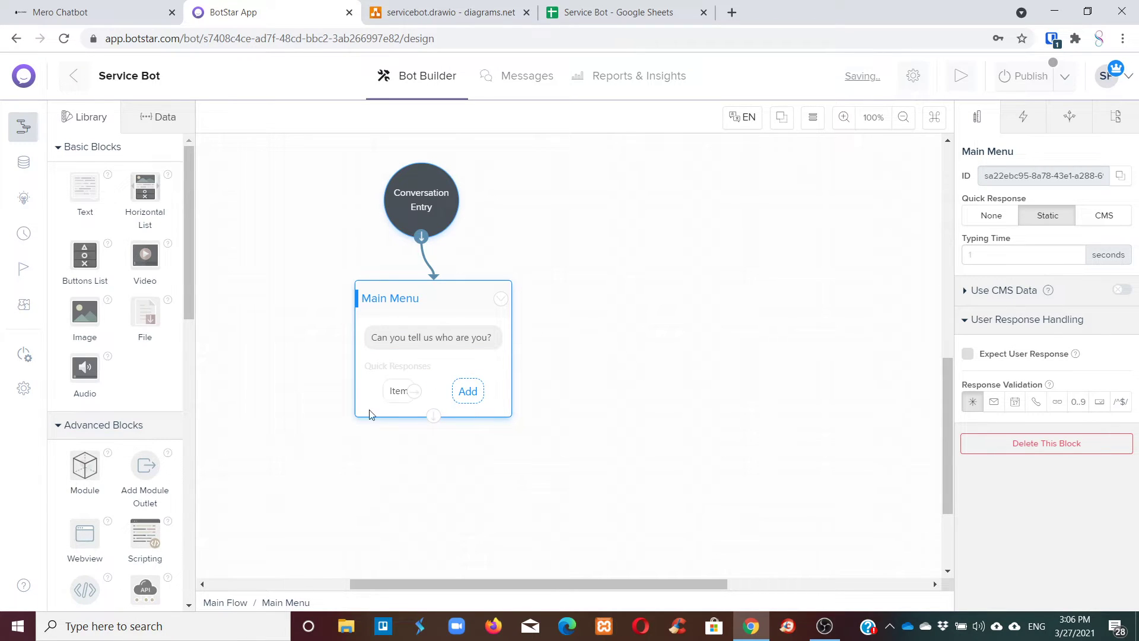
pyautogui.click(399, 394)
pyautogui.moveTo(1008, 209); pyautogui.dragTo(947, 210)
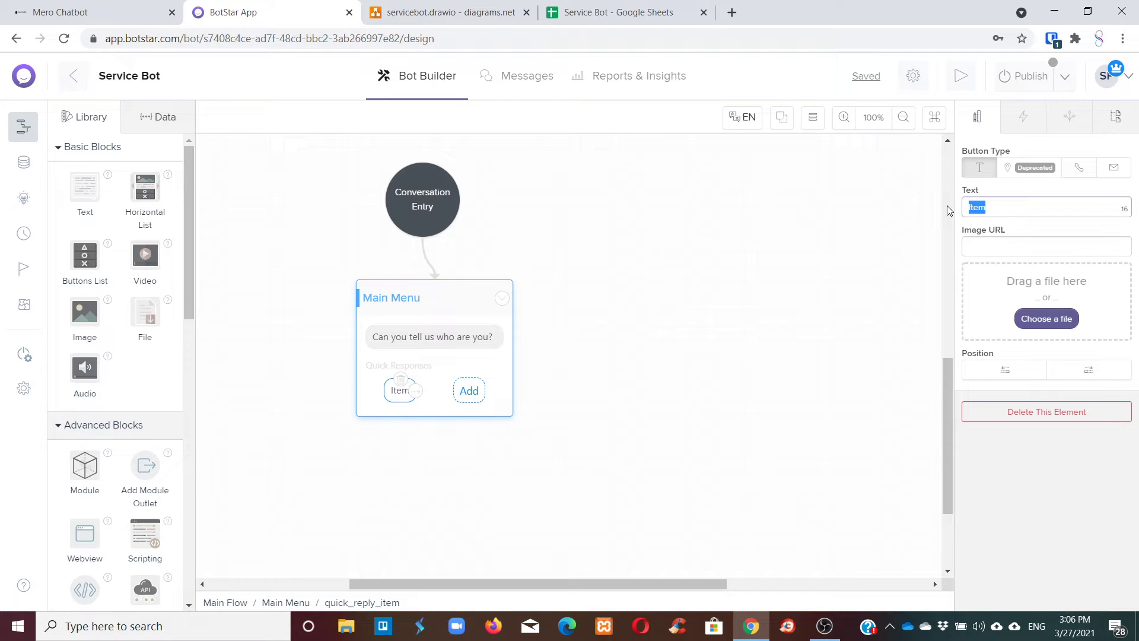
pyautogui.write('Customer')
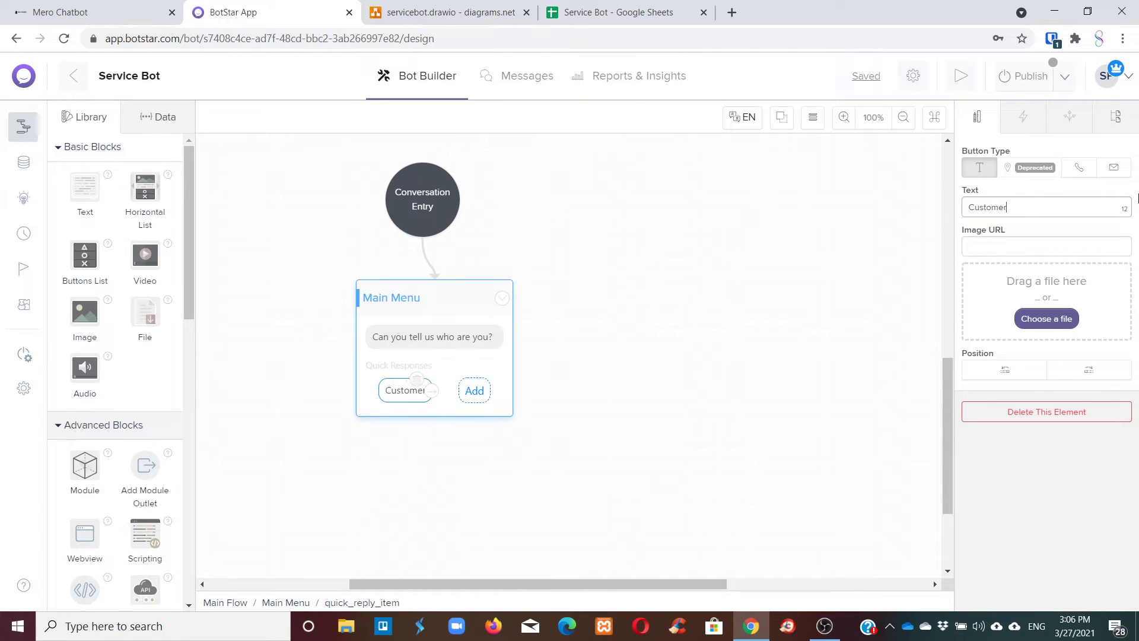
# Add a Professional quick reply, relabel the remaining Item as Customer, and reposition the block.
pyautogui.click(474, 391)
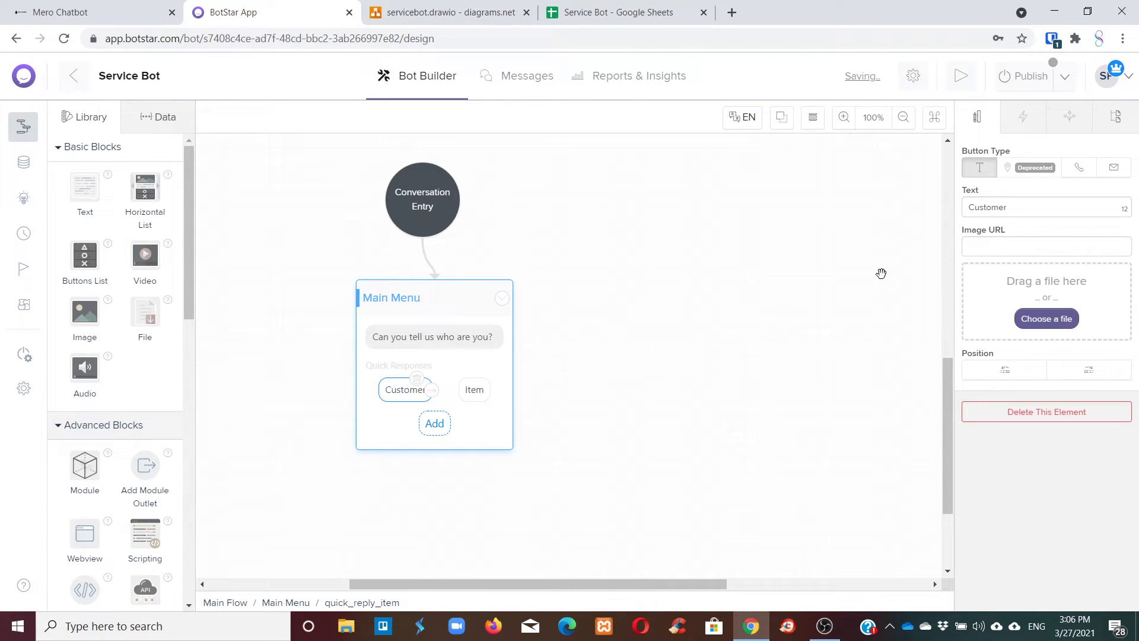
pyautogui.moveTo(1024, 208); pyautogui.dragTo(955, 214)
pyautogui.write('Professi')
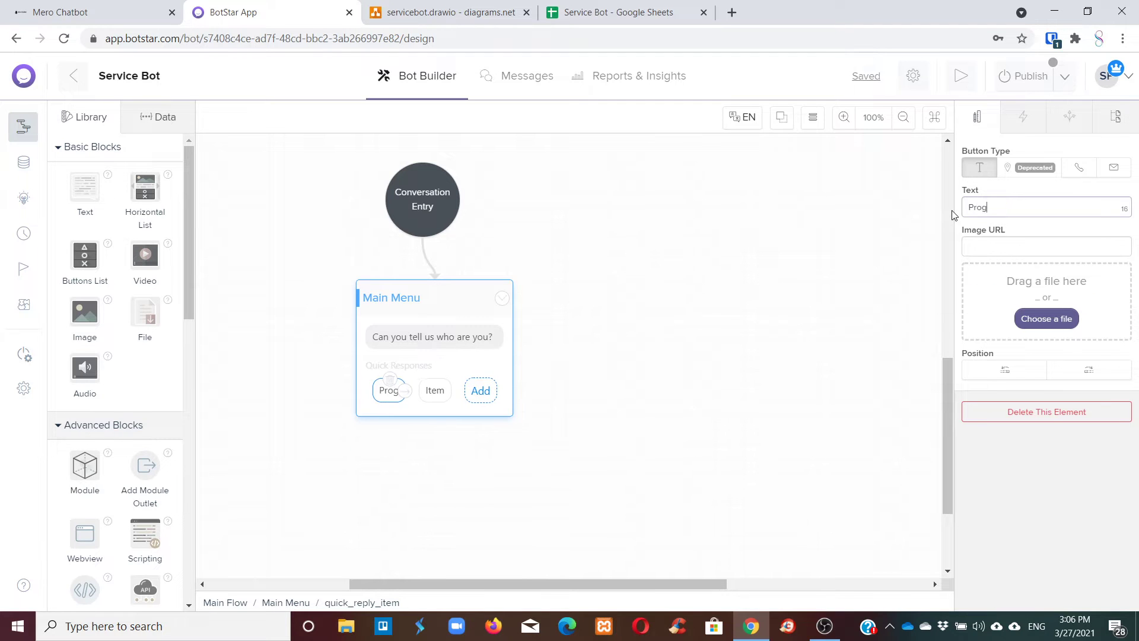
pyautogui.write('onal')
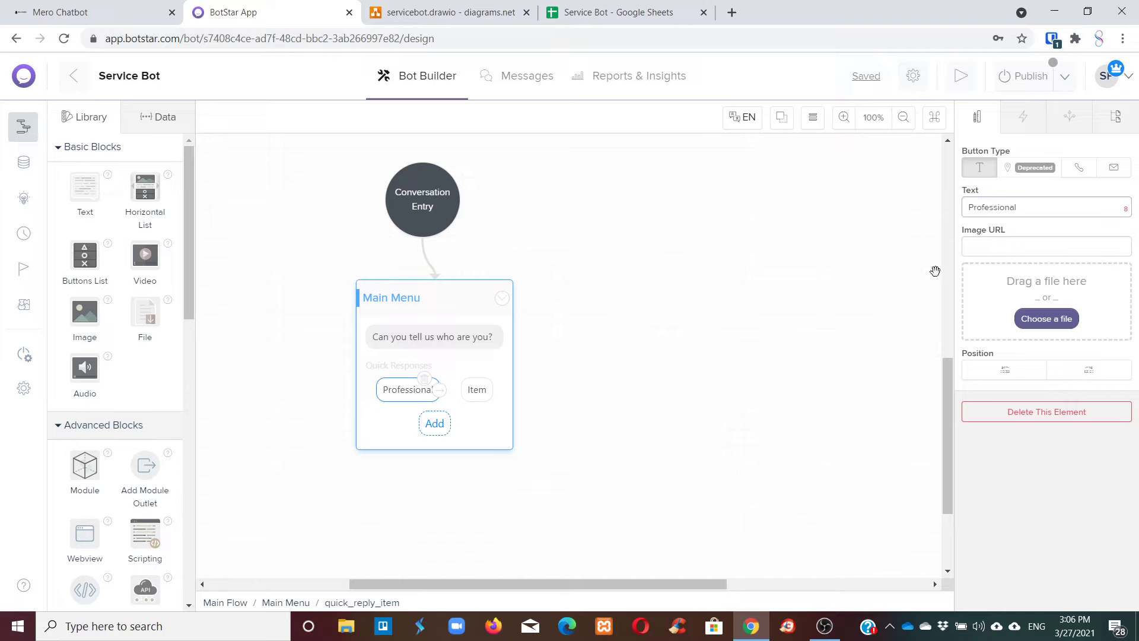
pyautogui.click(477, 389)
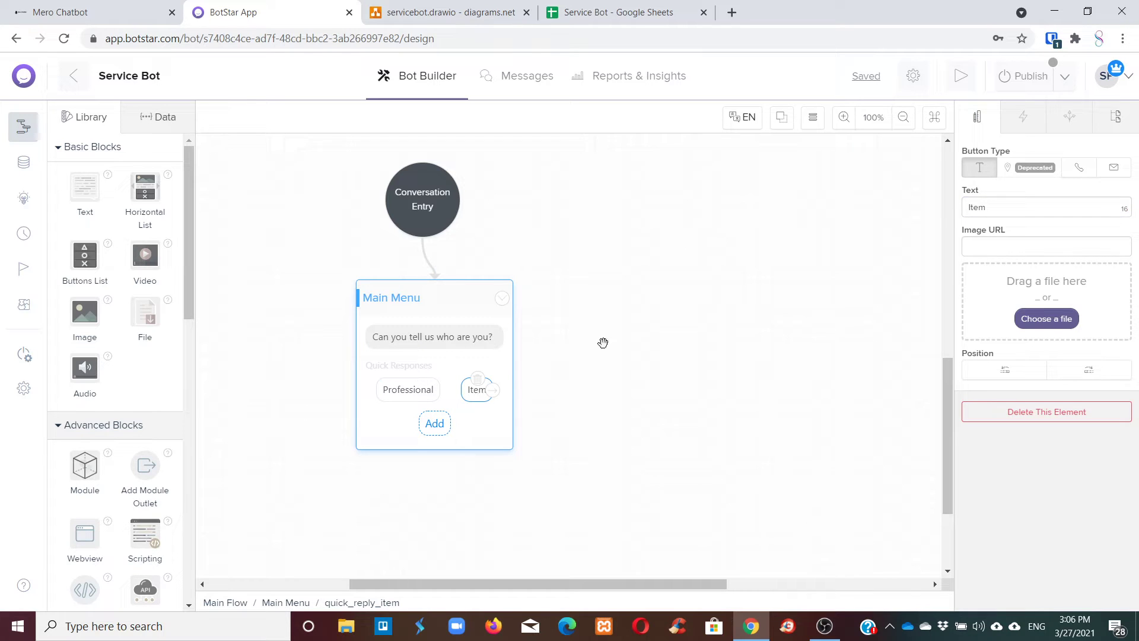
pyautogui.doubleClick(963, 206)
pyautogui.write('Cu')
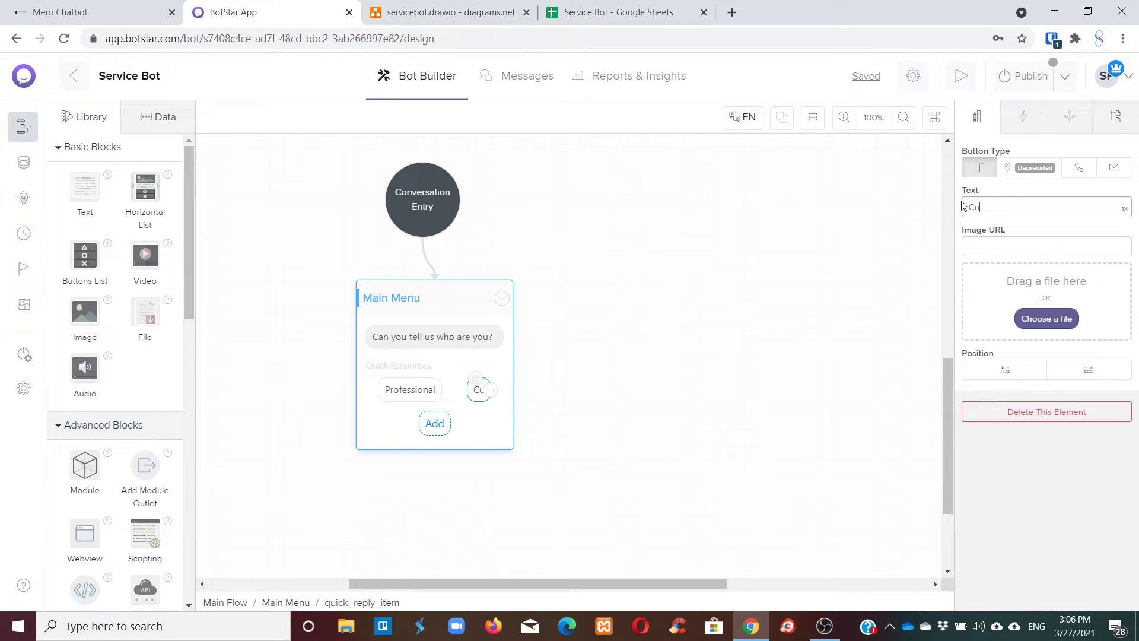
pyautogui.write('stomer')
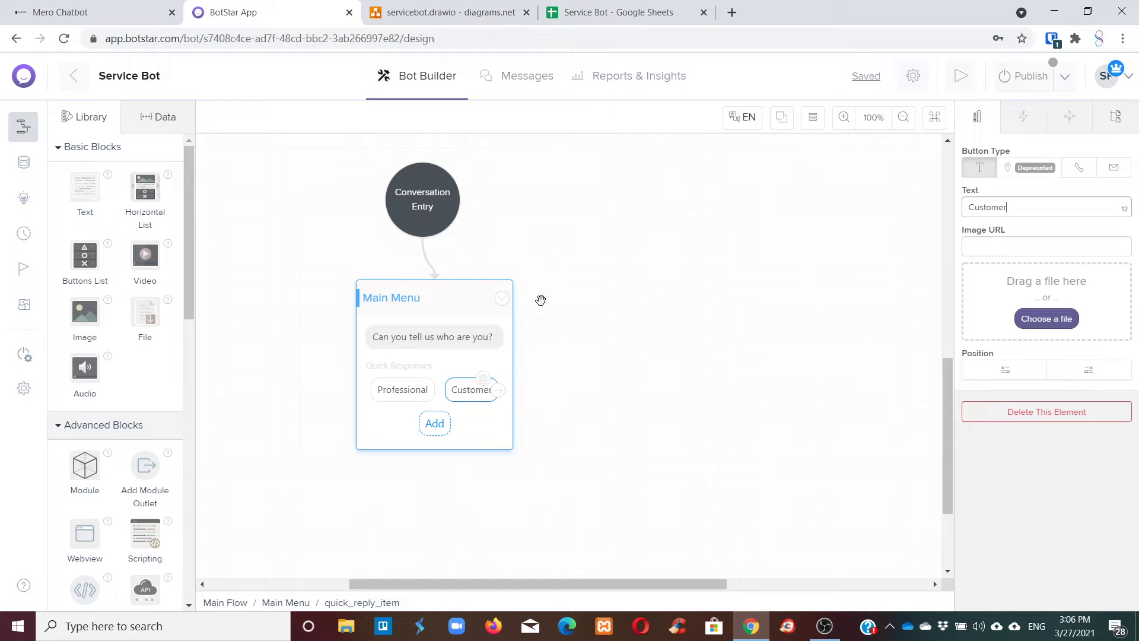
pyautogui.click(630, 283)
pyautogui.moveTo(486, 292); pyautogui.dragTo(529, 289)
pyautogui.moveTo(390, 307); pyautogui.dragTo(371, 285)
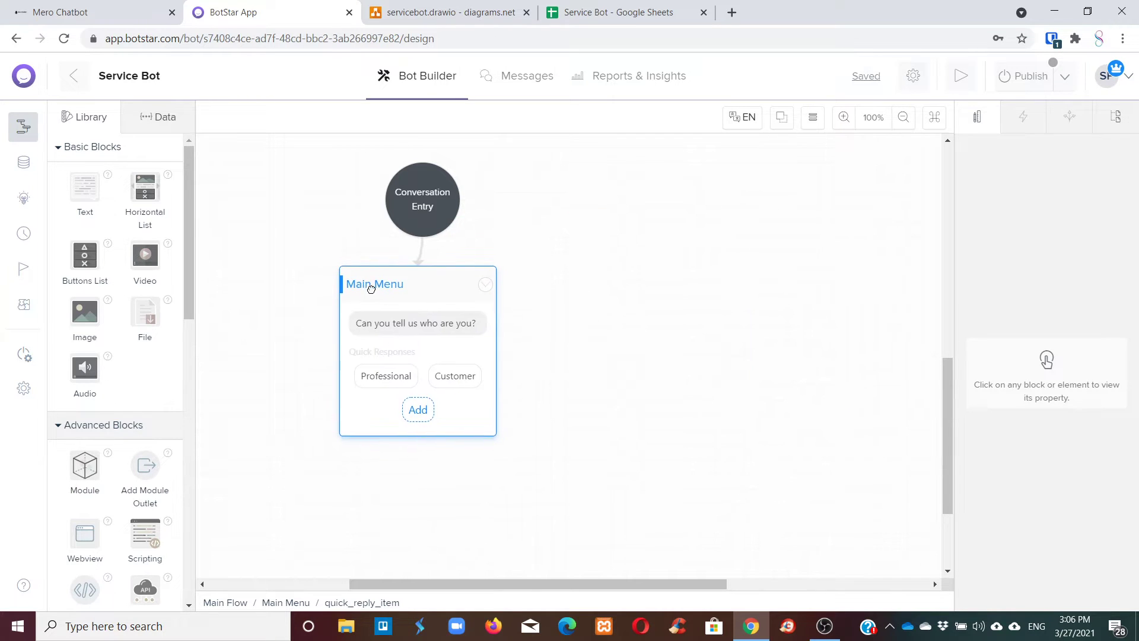
pyautogui.scroll(-3, 564, 279)
pyautogui.scroll(2, 507, 295)
pyautogui.scroll(3, 507, 295)
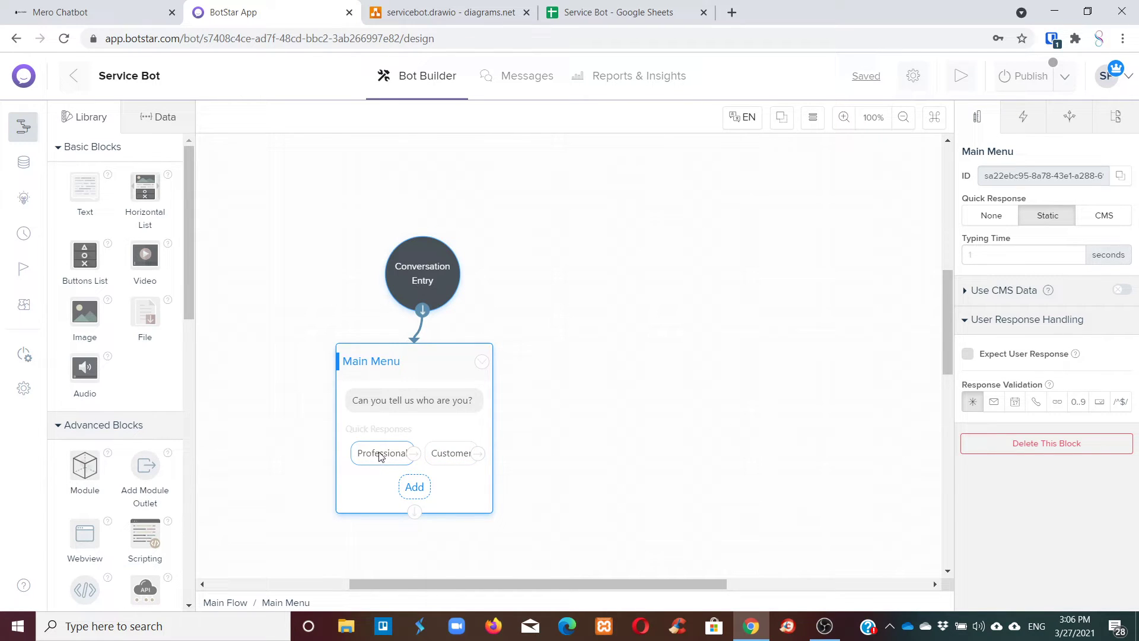
# Add a Module block from Advanced Blocks, name it Profe, and move it right.
pyautogui.moveTo(184, 244)
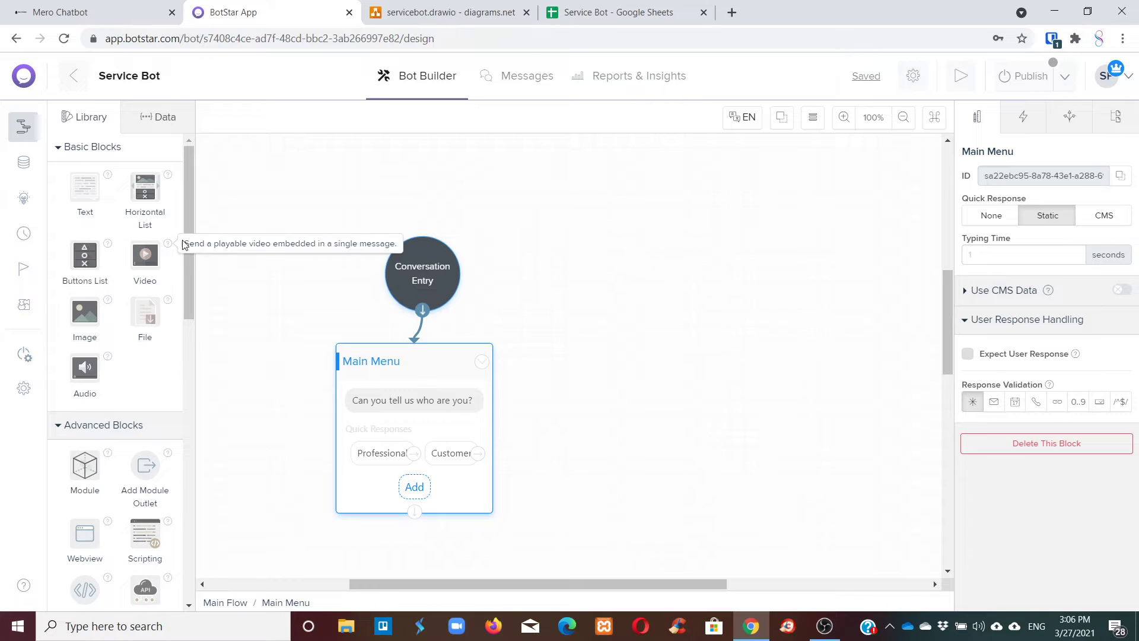
pyautogui.moveTo(191, 285); pyautogui.dragTo(188, 340)
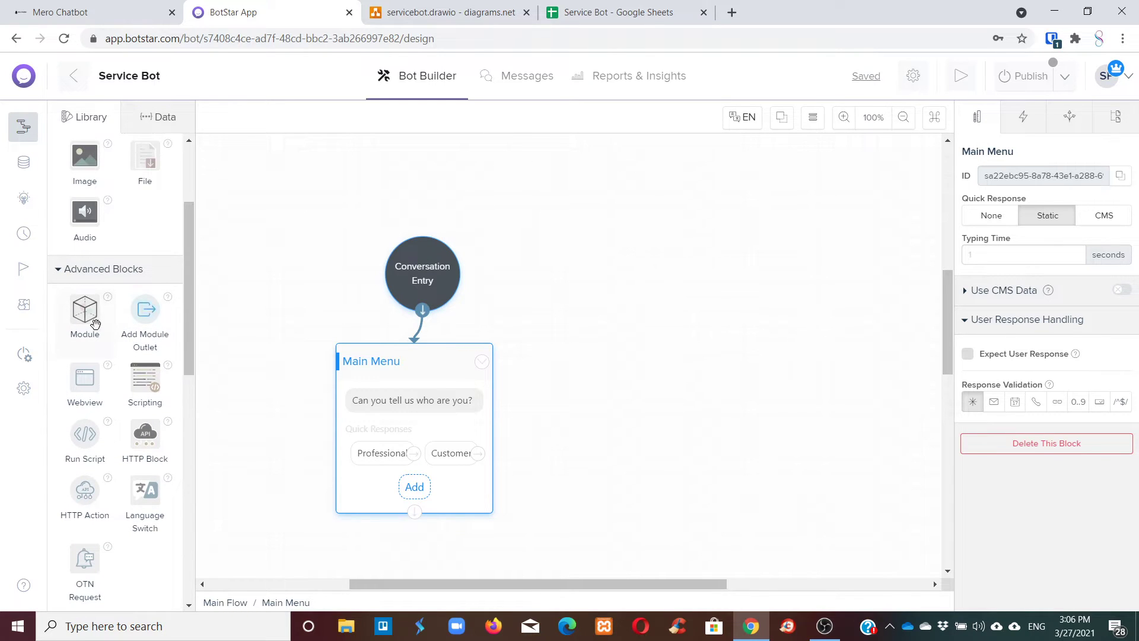
pyautogui.moveTo(85, 307); pyautogui.dragTo(658, 306)
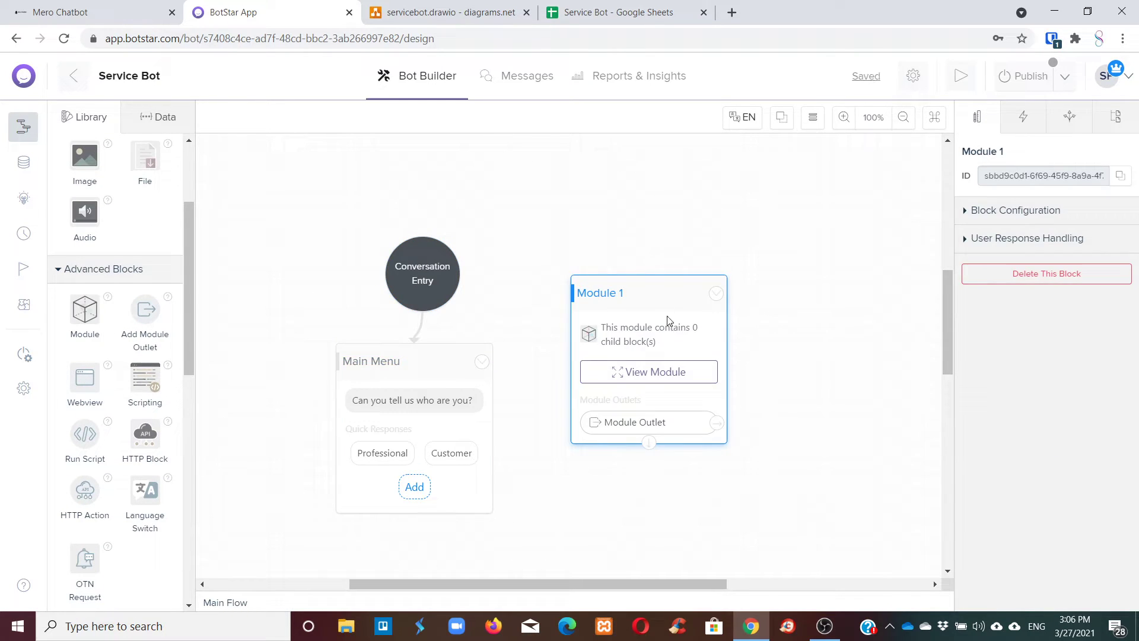
pyautogui.click(986, 159)
pyautogui.moveTo(1004, 155); pyautogui.dragTo(983, 154)
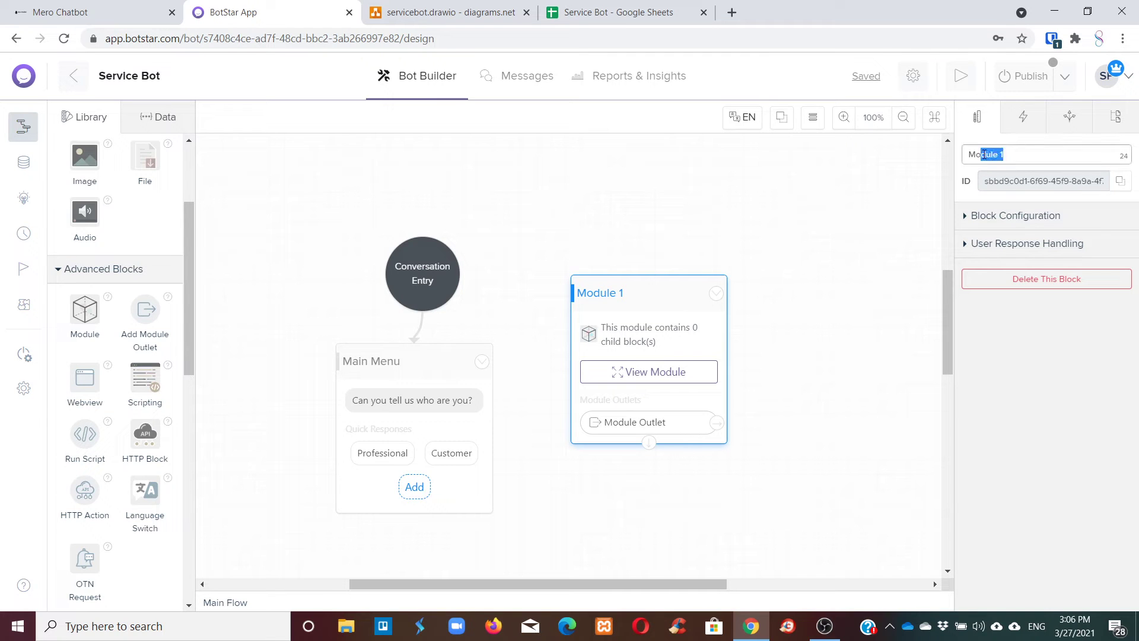
pyautogui.write('P')
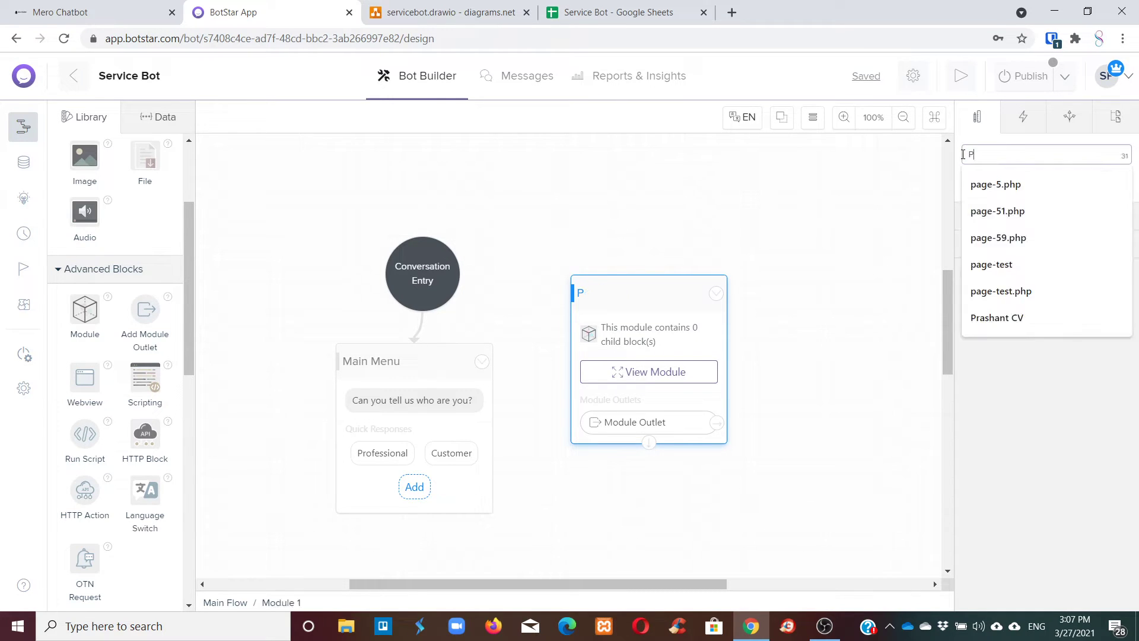
pyautogui.write('roge')
pyautogui.press('BackSpace')
pyautogui.press('BackSpace')
pyautogui.write('fe')
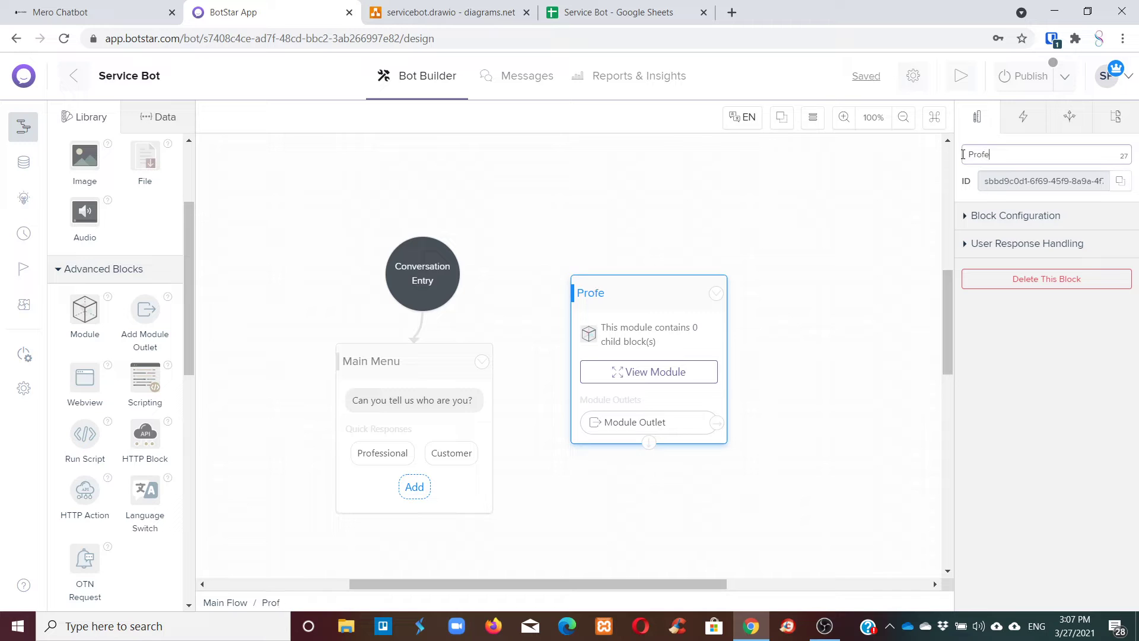
pyautogui.moveTo(622, 289); pyautogui.dragTo(833, 266)
# Select Main Menu and consult the flowchart diagram before returning to the canvas.
pyautogui.click(379, 375)
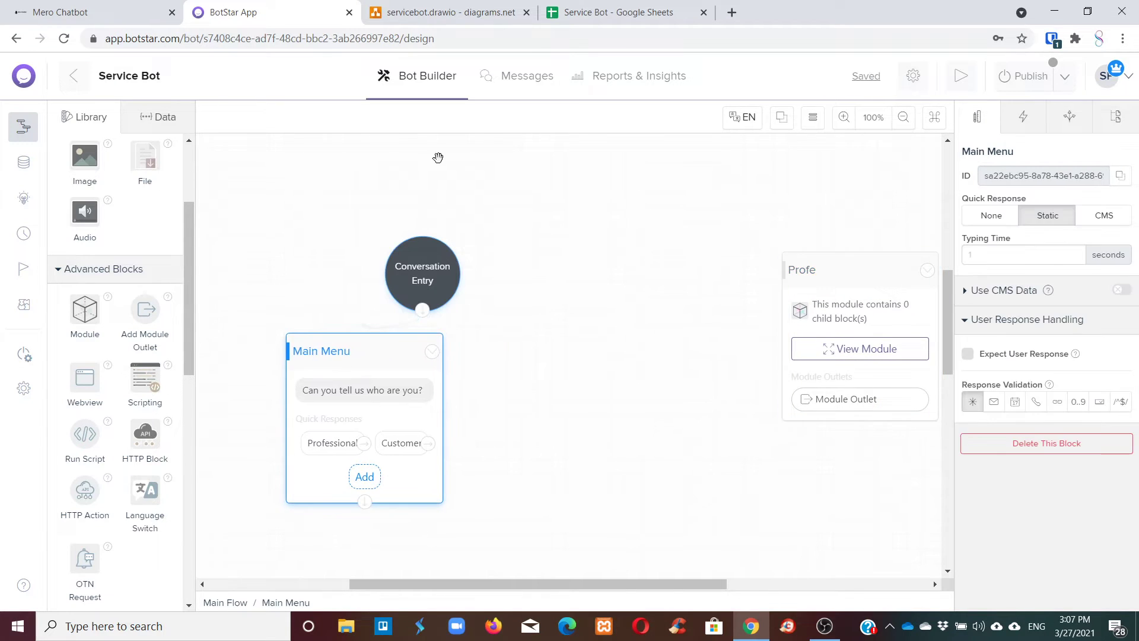
pyautogui.click(415, 11)
pyautogui.scroll(-1, 668, 365)
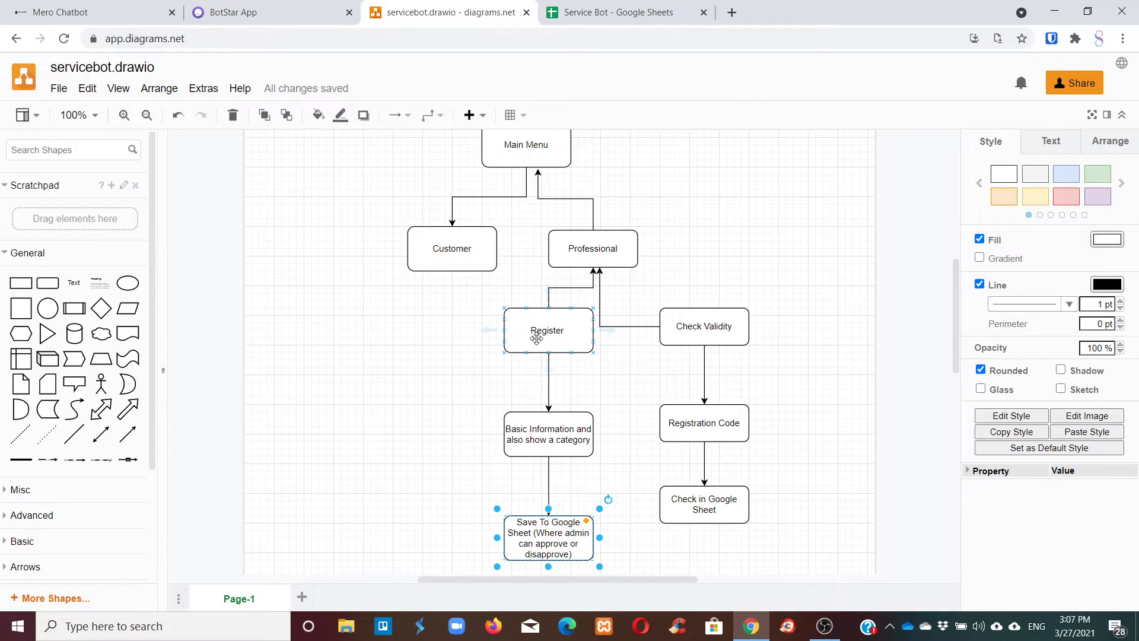
pyautogui.click(243, 11)
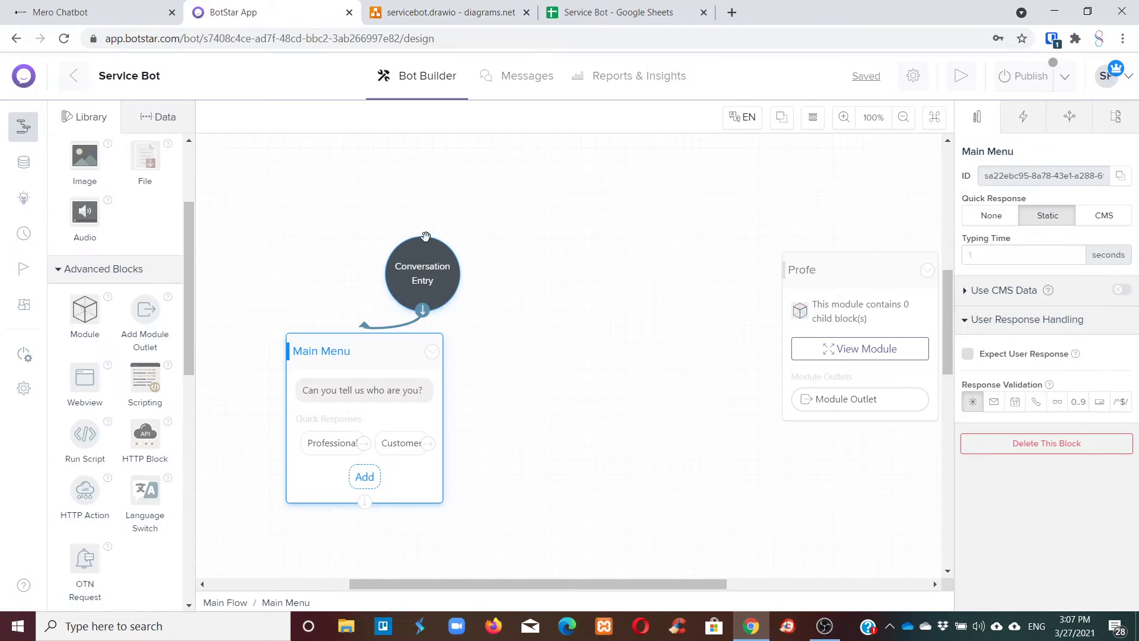
pyautogui.scroll(3, 113, 296)
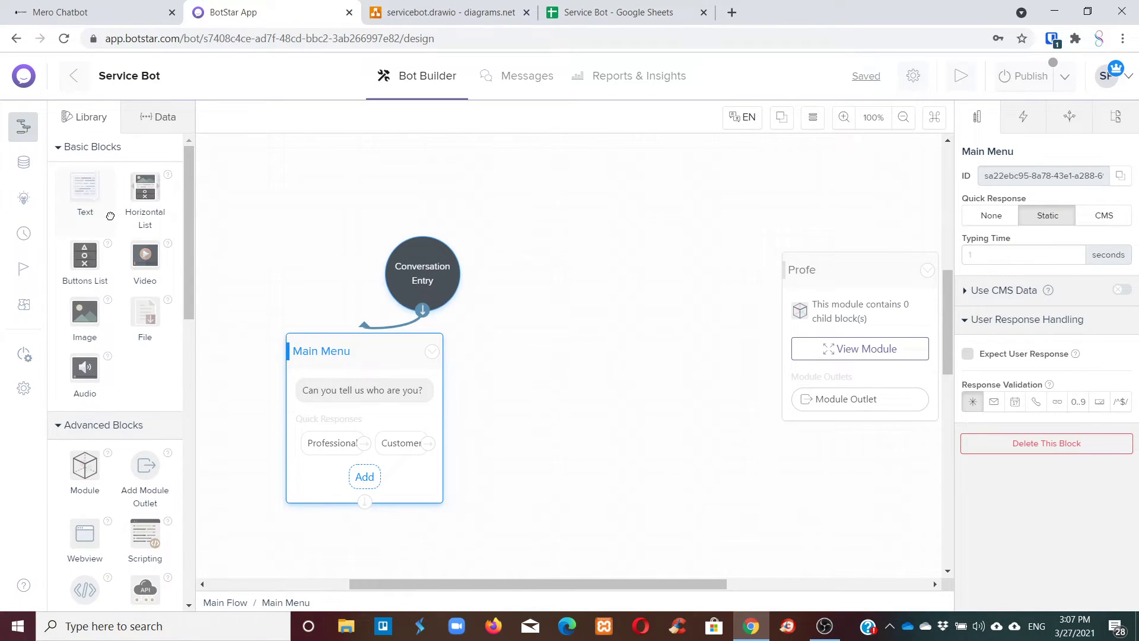
# Add a Text block with the message 'Hello. What would you like to do today?'.
pyautogui.moveTo(89, 201); pyautogui.dragTo(629, 325)
pyautogui.click(620, 363)
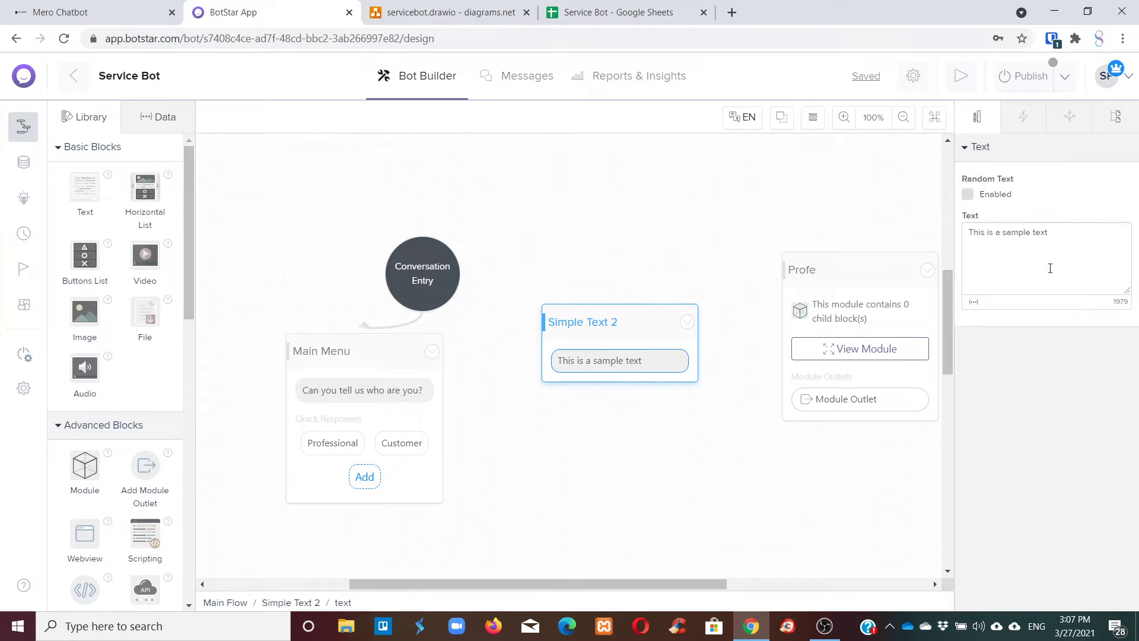
pyautogui.click(1018, 247)
pyautogui.hotkey('ctrl', 'a')
pyautogui.write('H')
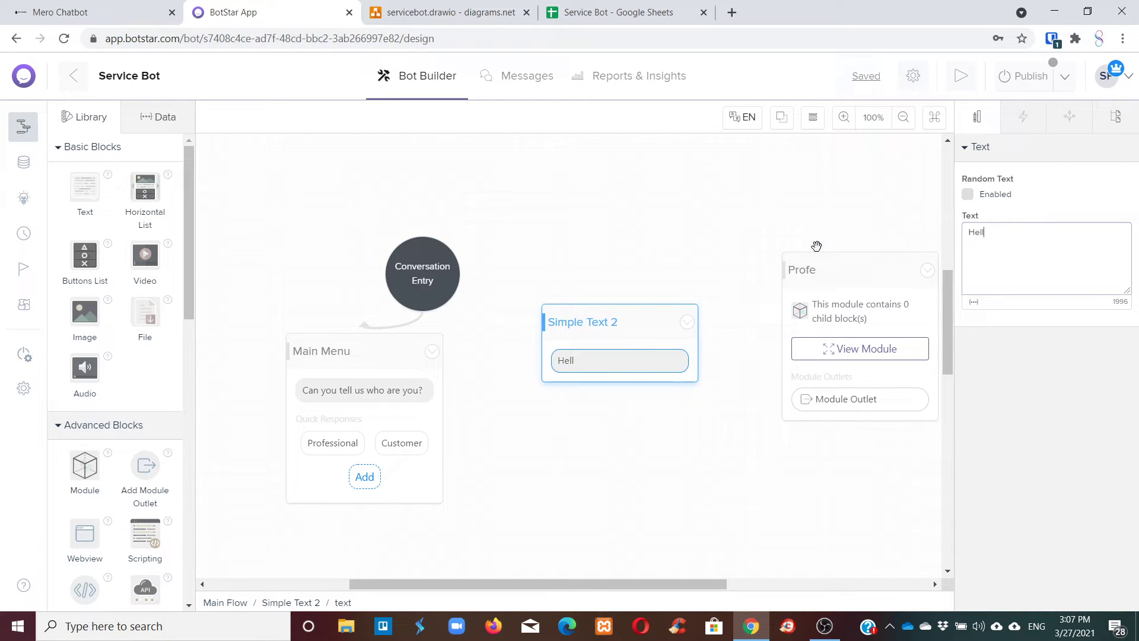
pyautogui.write('ello. What would you li')
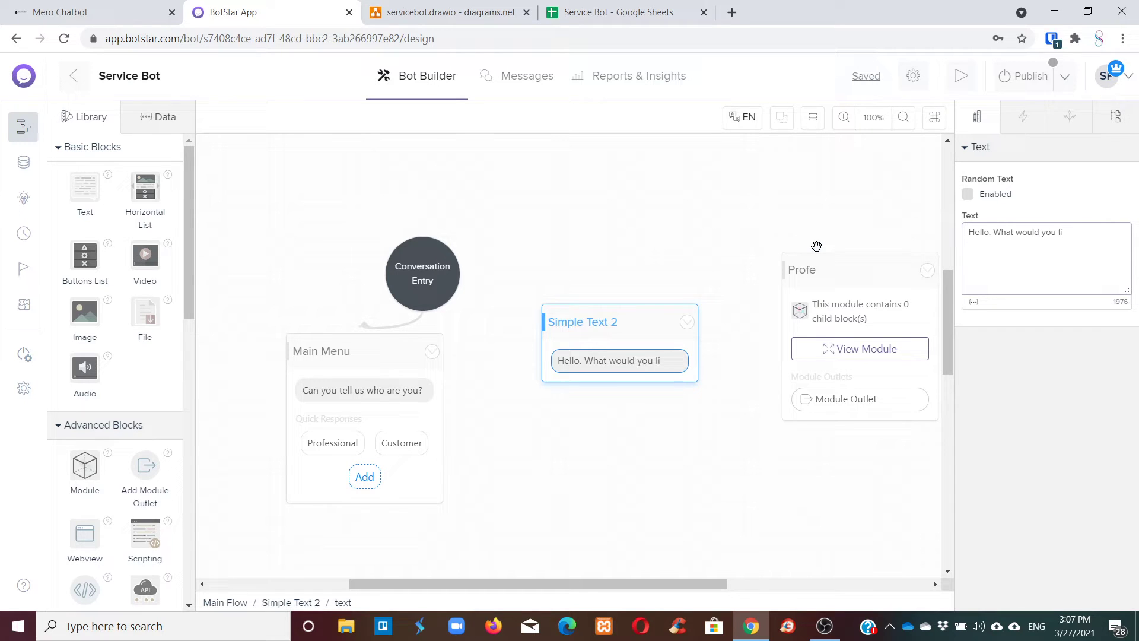
pyautogui.write('ke to do today?')
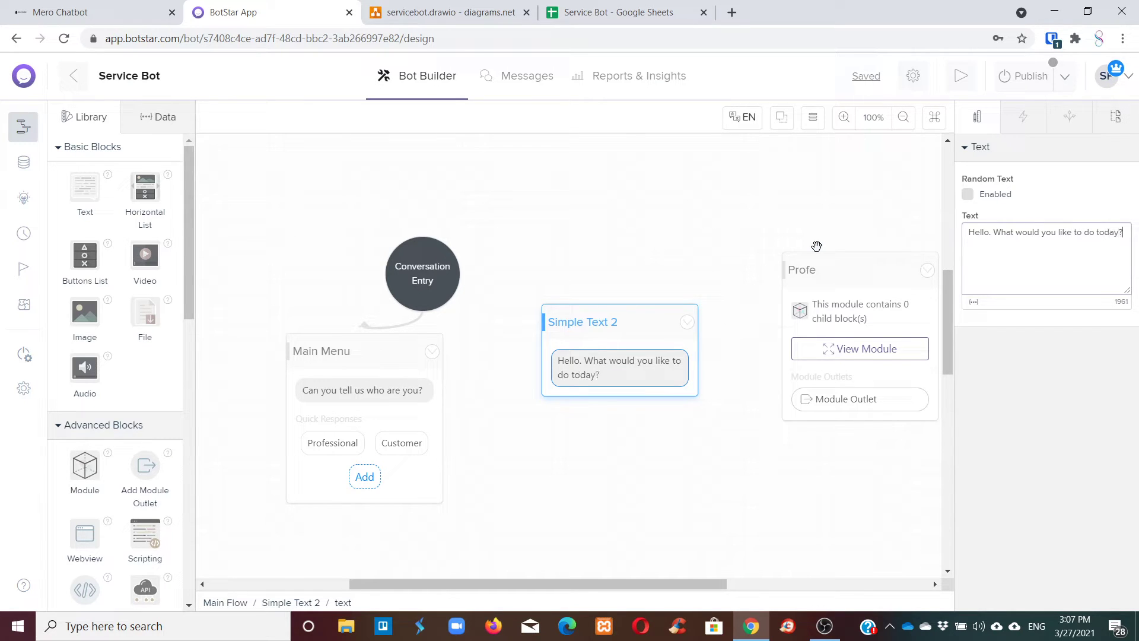
# Rename the Simple Text 2 block to 1st Menu for Professional.
pyautogui.click(574, 331)
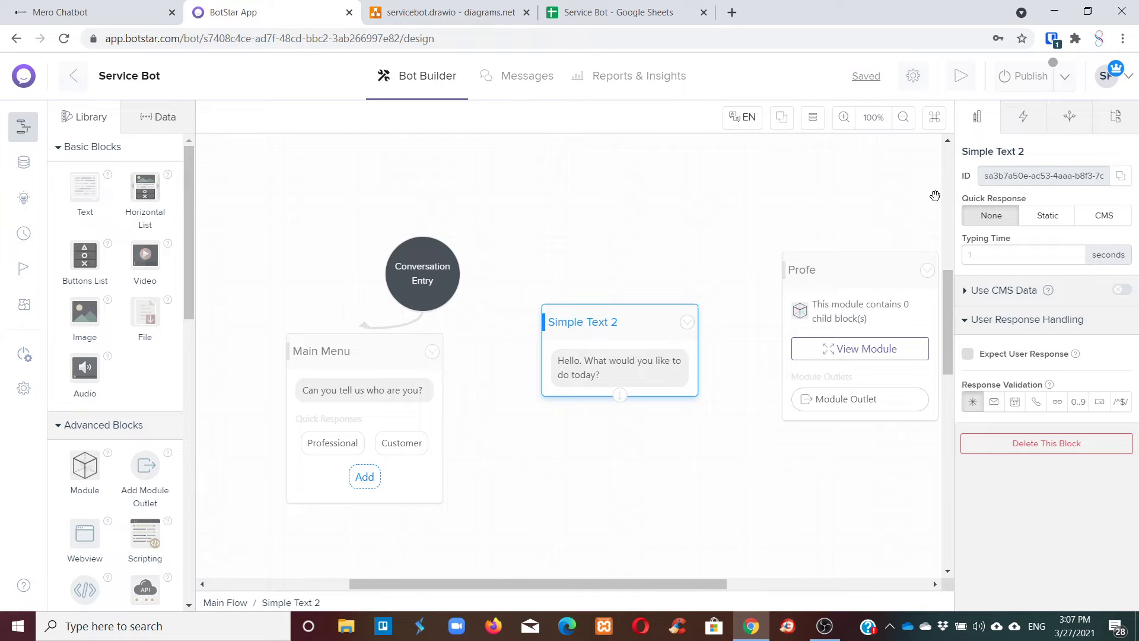
pyautogui.click(979, 153)
pyautogui.write('Mem')
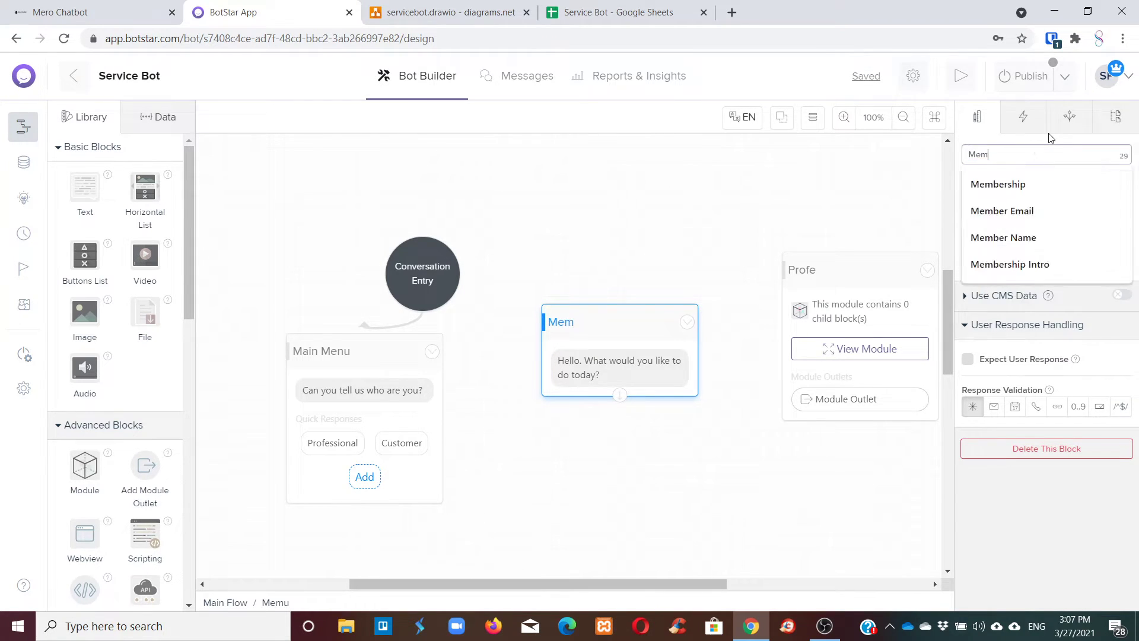
pyautogui.press('BackSpace')
pyautogui.press('BackSpace')
pyautogui.press('BackSpace')
pyautogui.write('1st ')
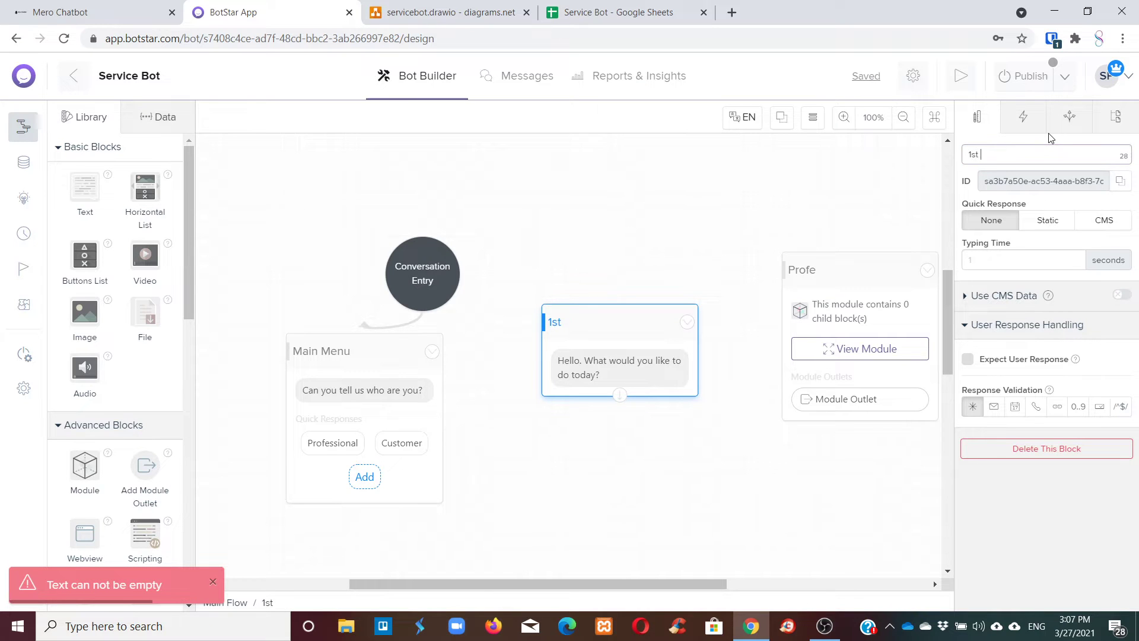
pyautogui.write('Menu for ')
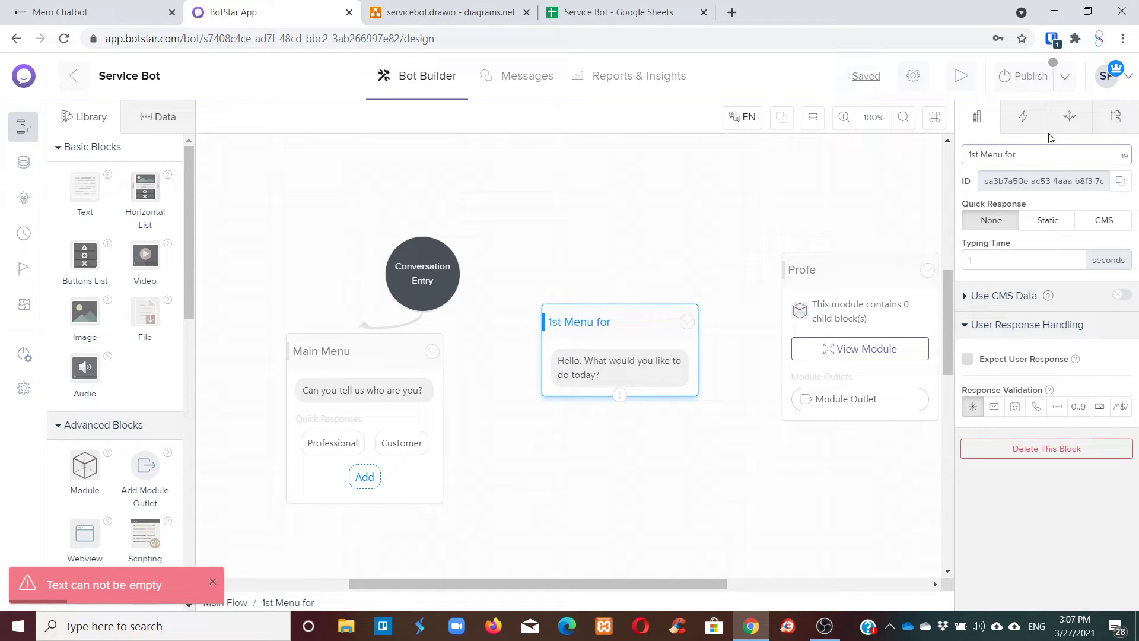
pyautogui.write('Professional')
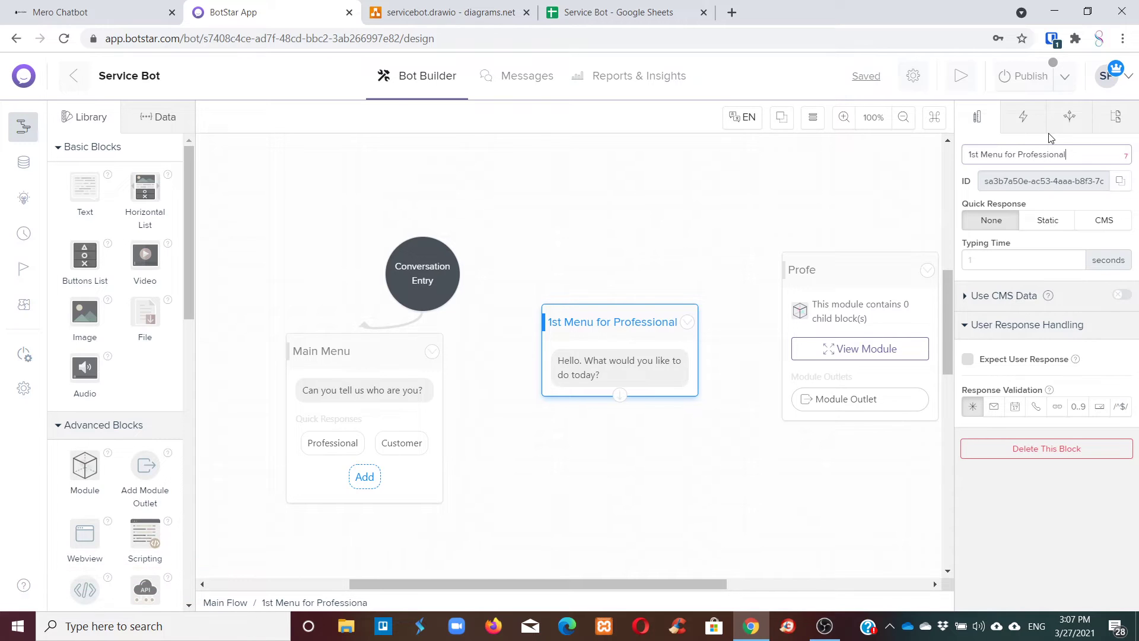
pyautogui.press('Return')
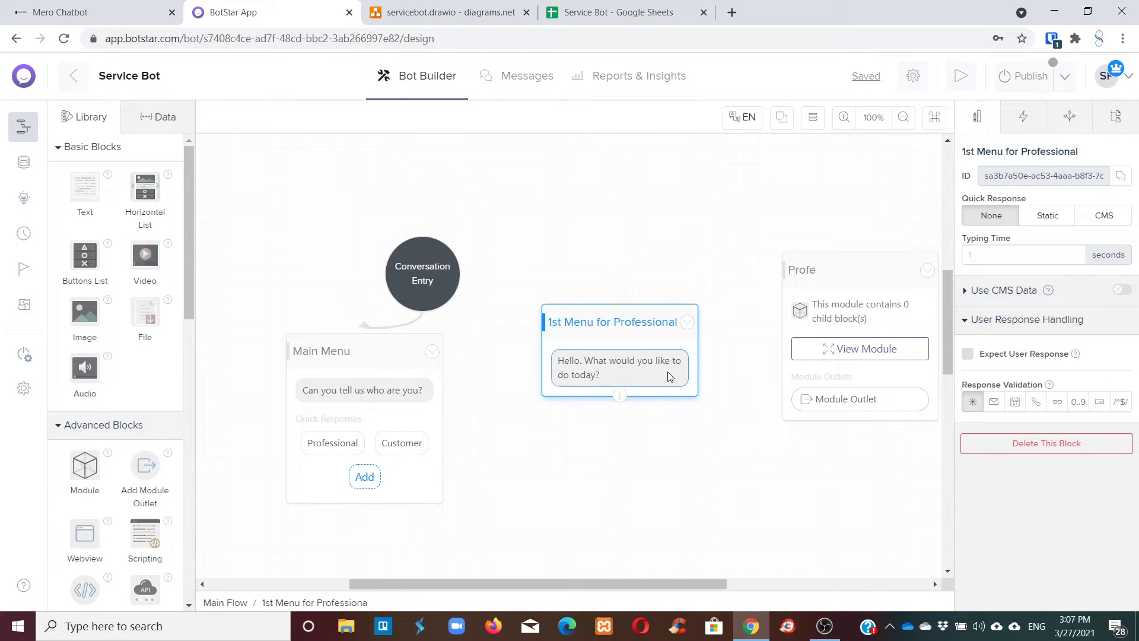
# Toggle Main Menu's expect-response setting, then give 1st Menu for Professional Static quick responses.
pyautogui.click(669, 374)
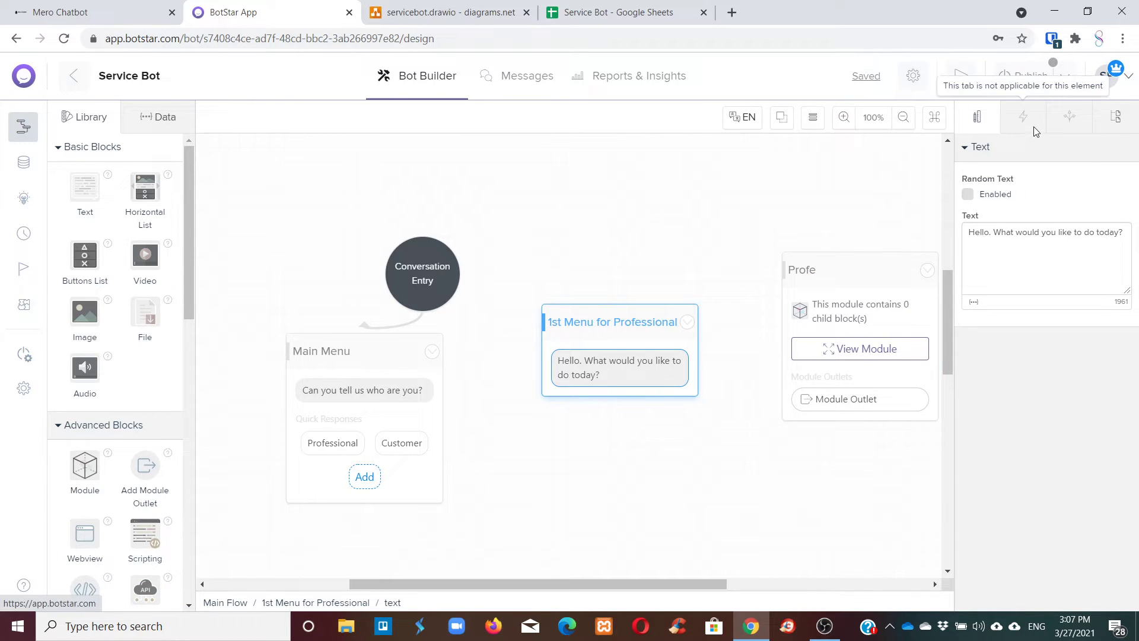
pyautogui.click(595, 310)
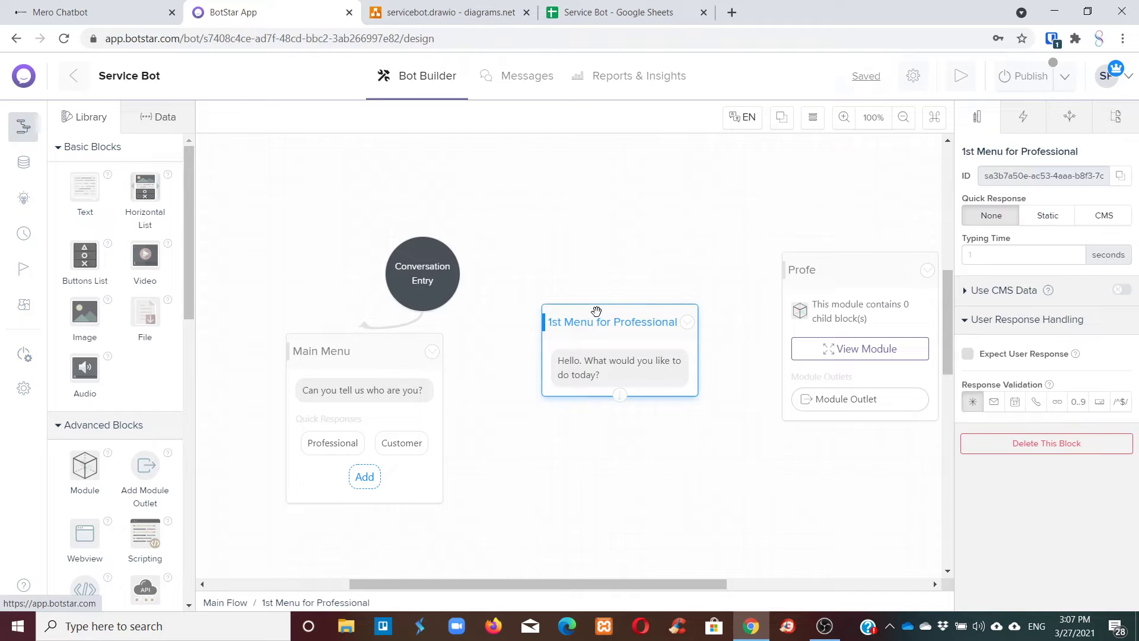
pyautogui.click(330, 350)
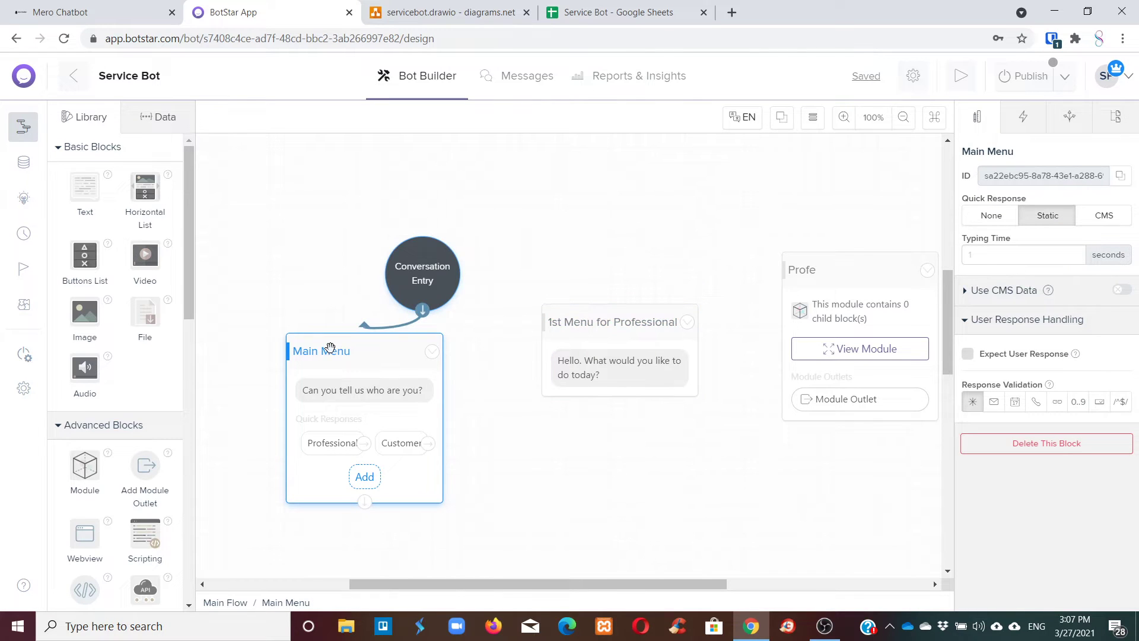
pyautogui.click(967, 355)
pyautogui.click(968, 356)
pyautogui.moveTo(644, 321); pyautogui.dragTo(577, 326)
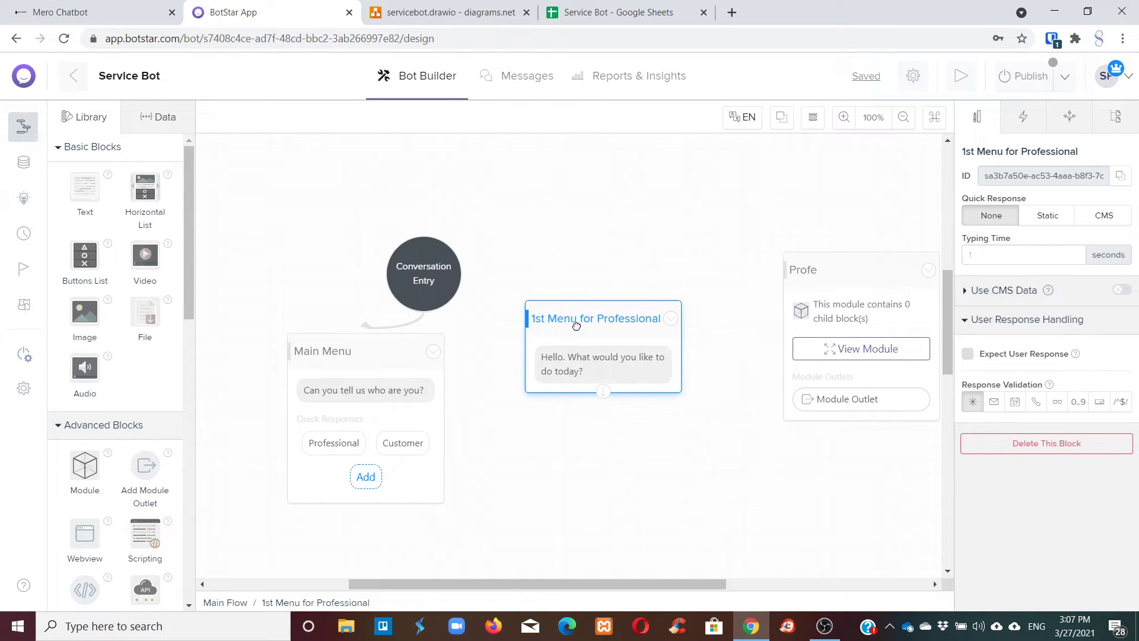
pyautogui.click(598, 353)
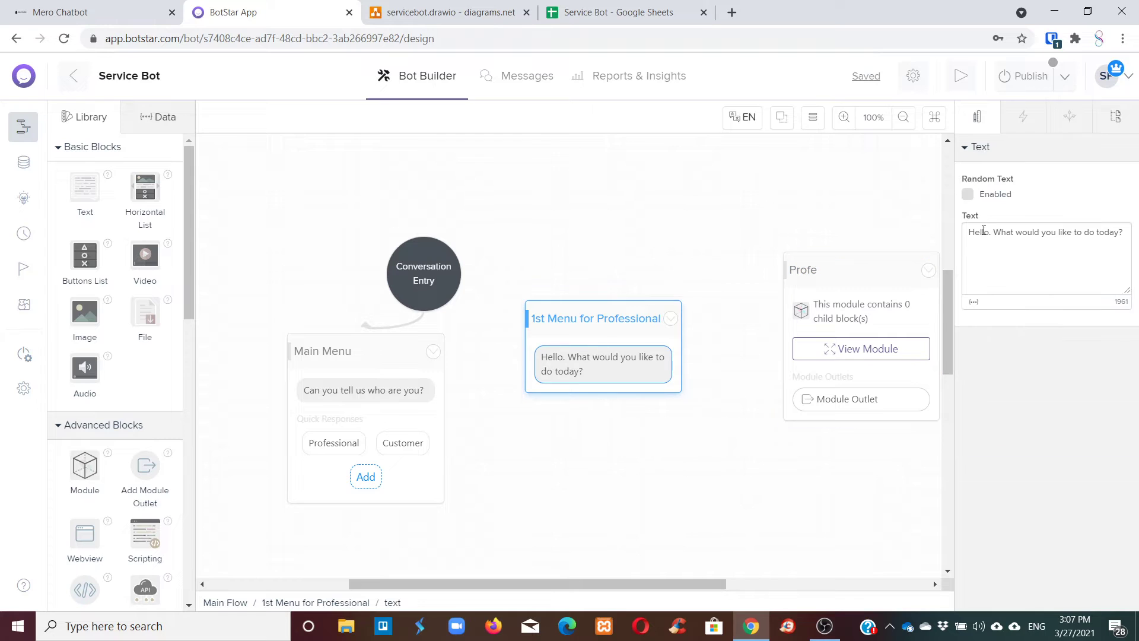
pyautogui.click(621, 311)
pyautogui.click(1053, 214)
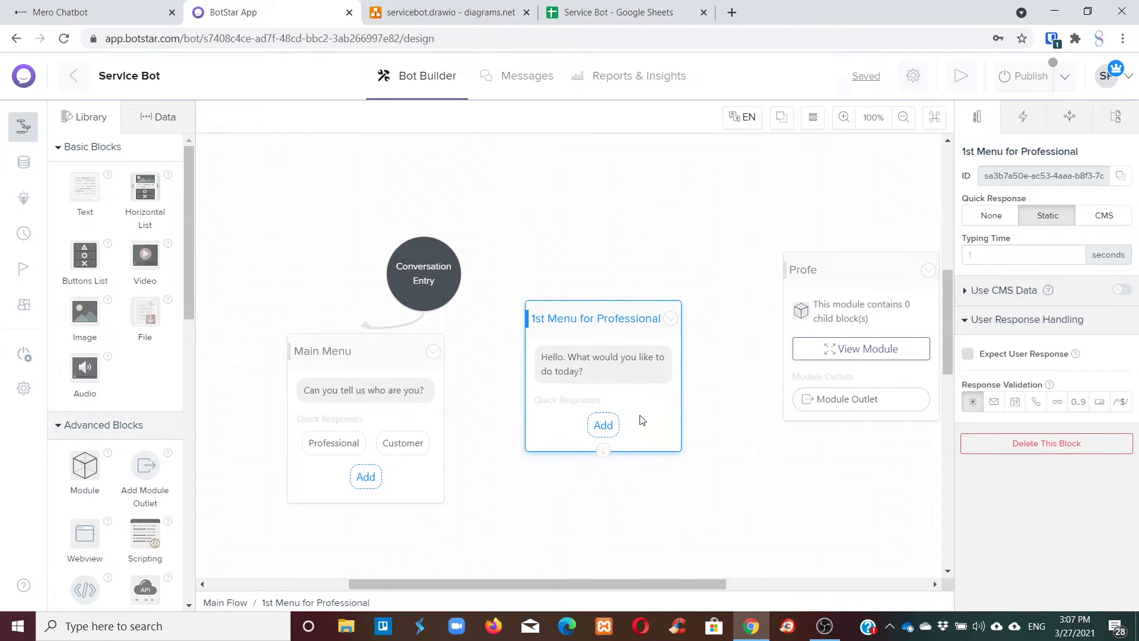
# Add a quick reply labelled 'Register' to the 1st Menu for Professional block.
pyautogui.click(603, 426)
pyautogui.click(570, 428)
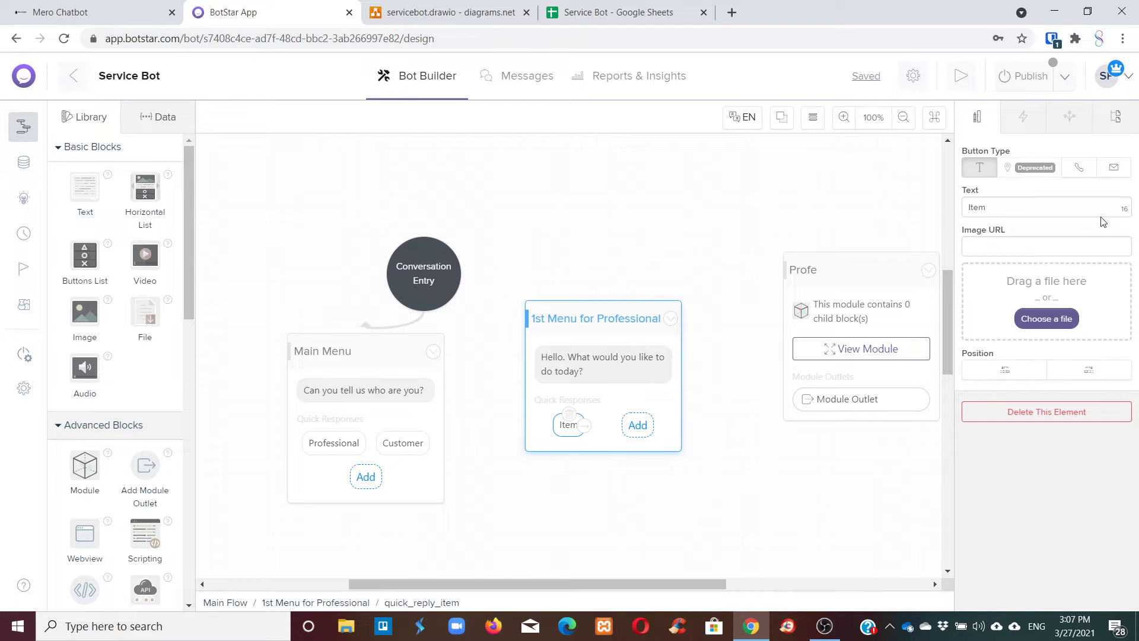
pyautogui.click(1003, 203)
pyautogui.hotkey('ctrl', 'a')
pyautogui.write('Regi')
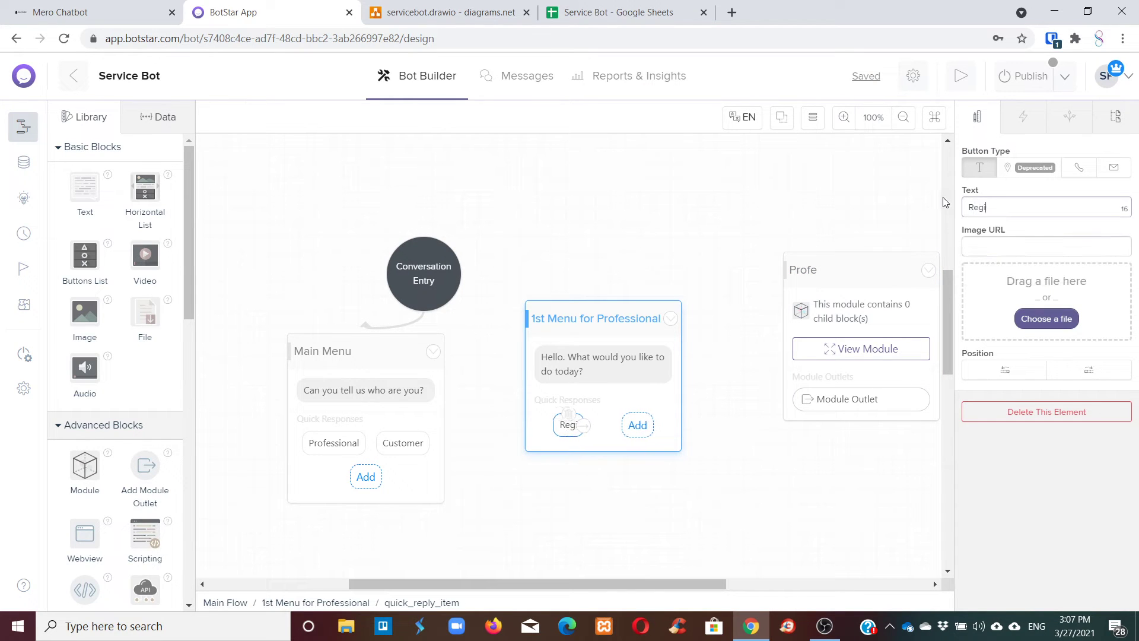
pyautogui.write('ster')
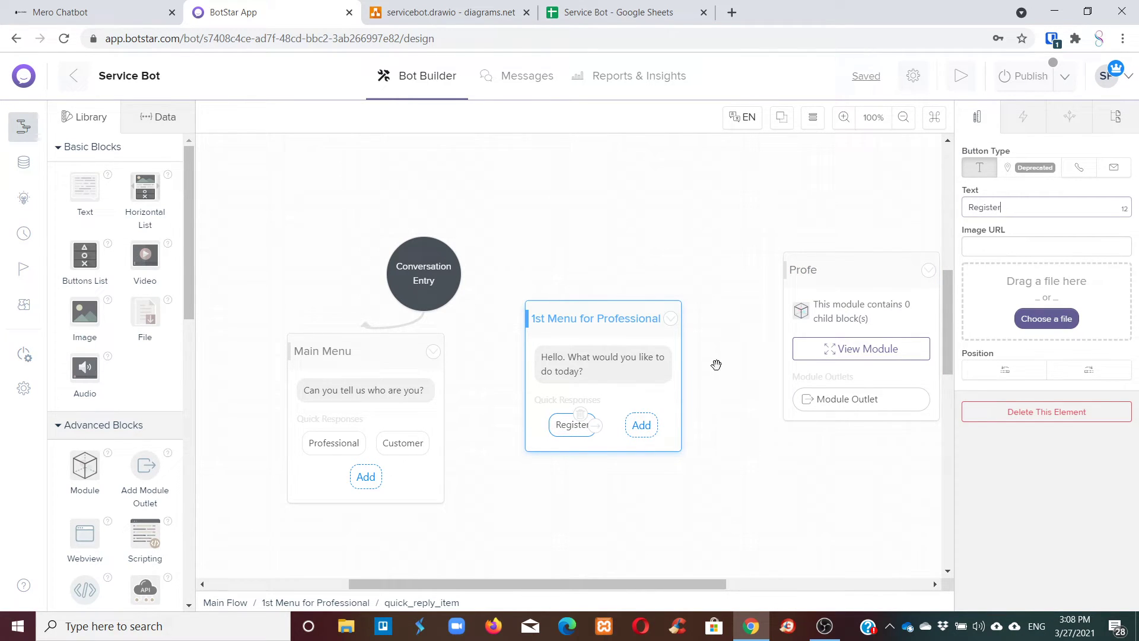
# Add a second quick reply and relabel it 'Check Status'.
pyautogui.click(638, 426)
pyautogui.click(638, 425)
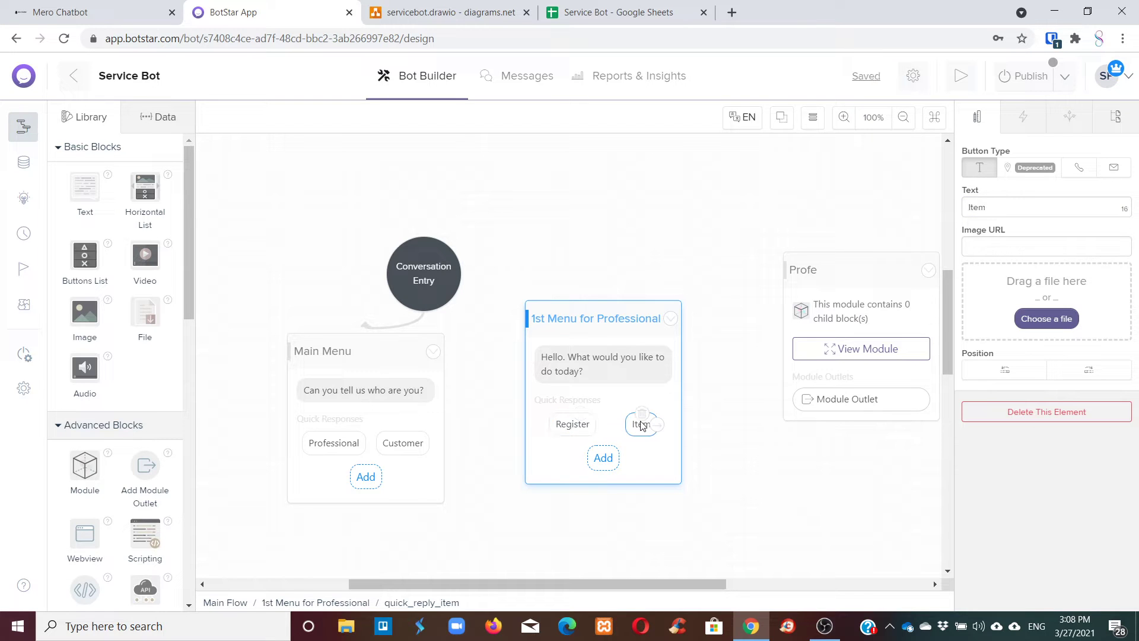
pyautogui.click(996, 207)
pyautogui.hotkey('ctrl', 'a')
pyautogui.write('Check ')
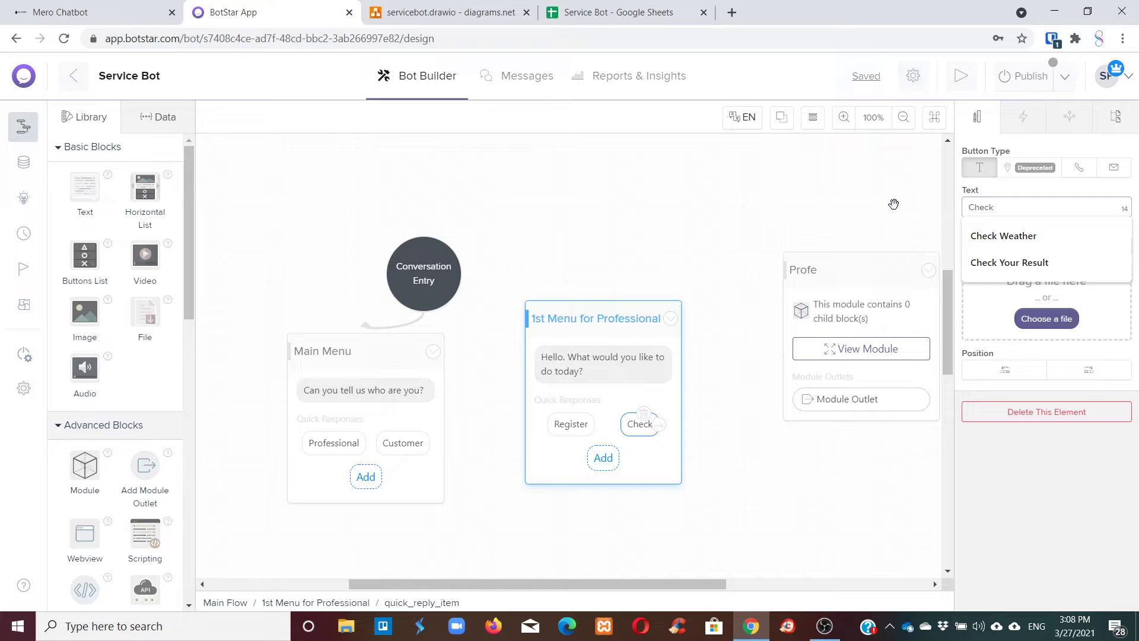
pyautogui.write('Status')
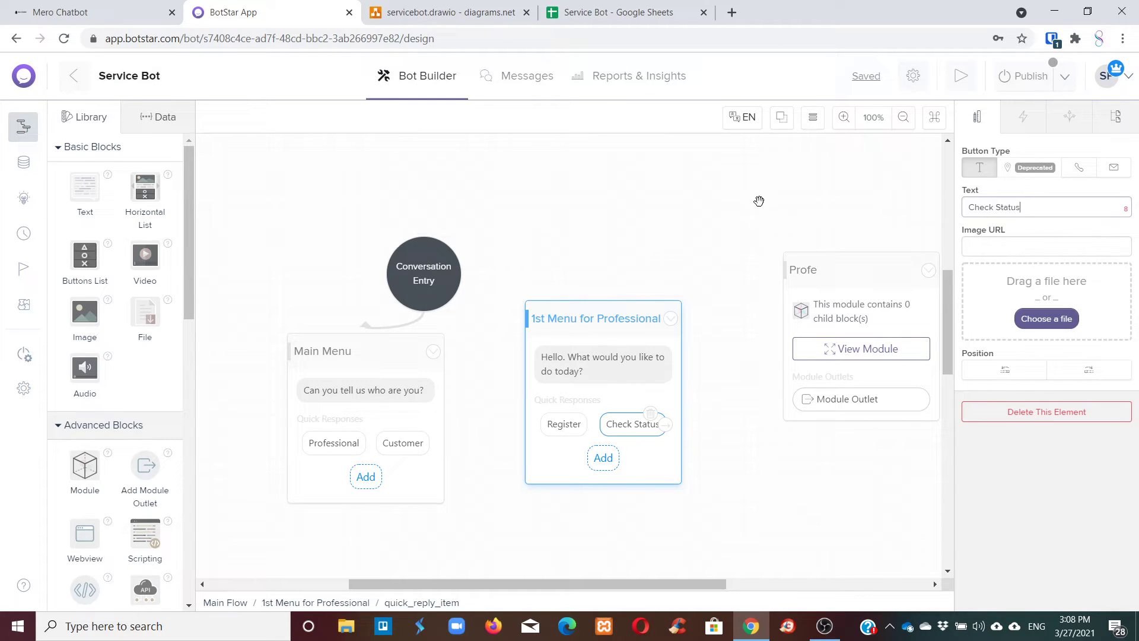
# Link the Professional reply to the 1st Menu for Professional block.
pyautogui.click(668, 251)
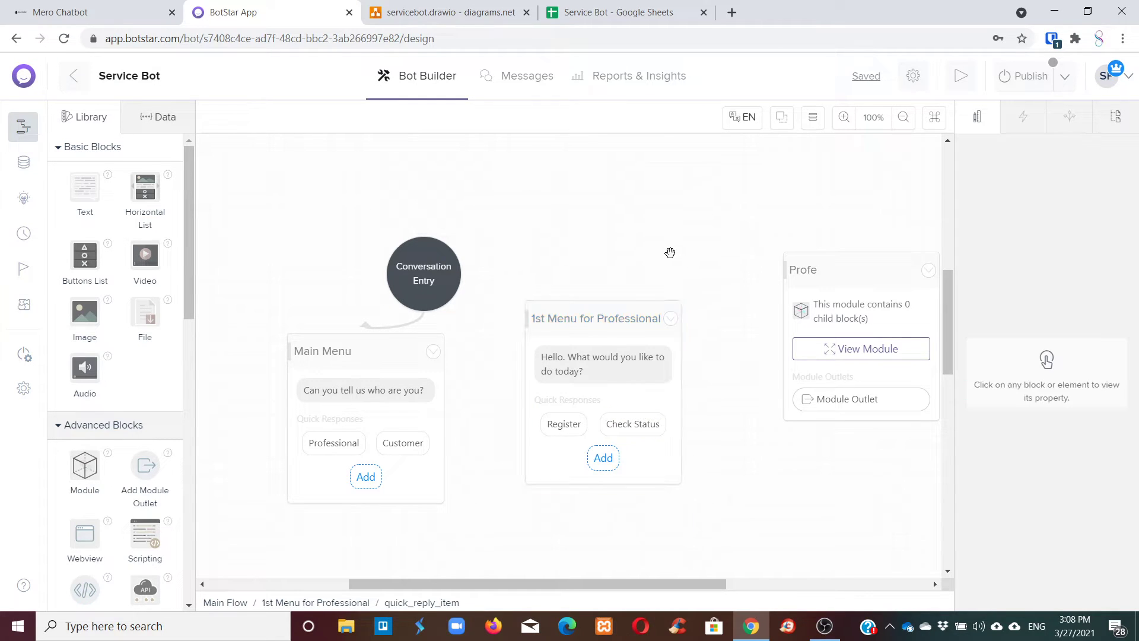
pyautogui.moveTo(592, 318); pyautogui.dragTo(605, 300)
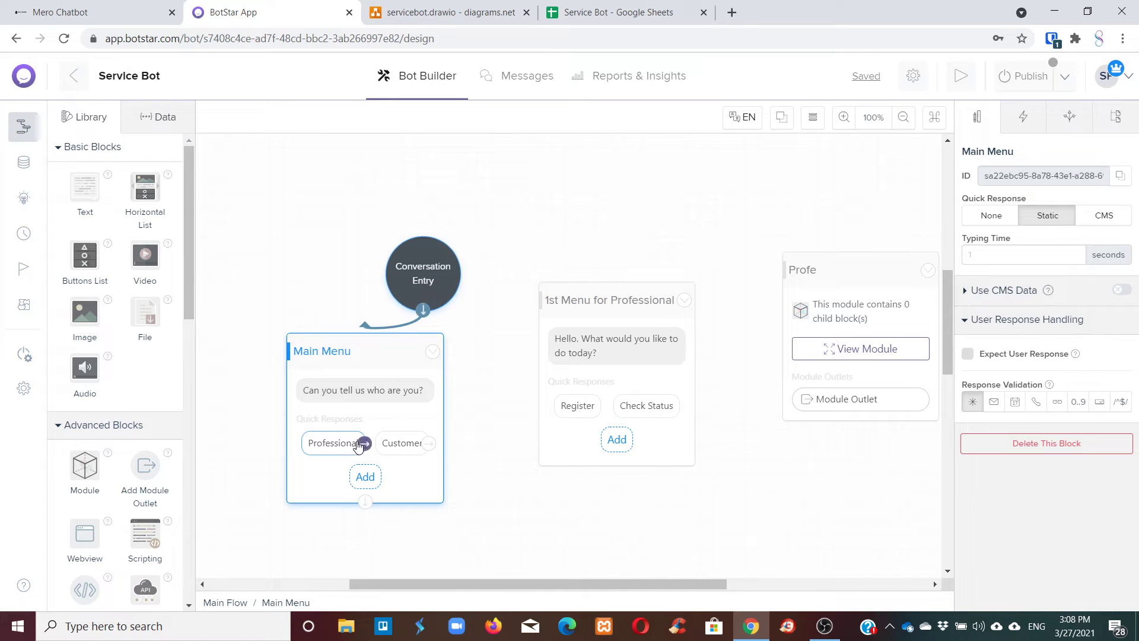
pyautogui.moveTo(364, 443); pyautogui.dragTo(557, 373)
pyautogui.click(622, 234)
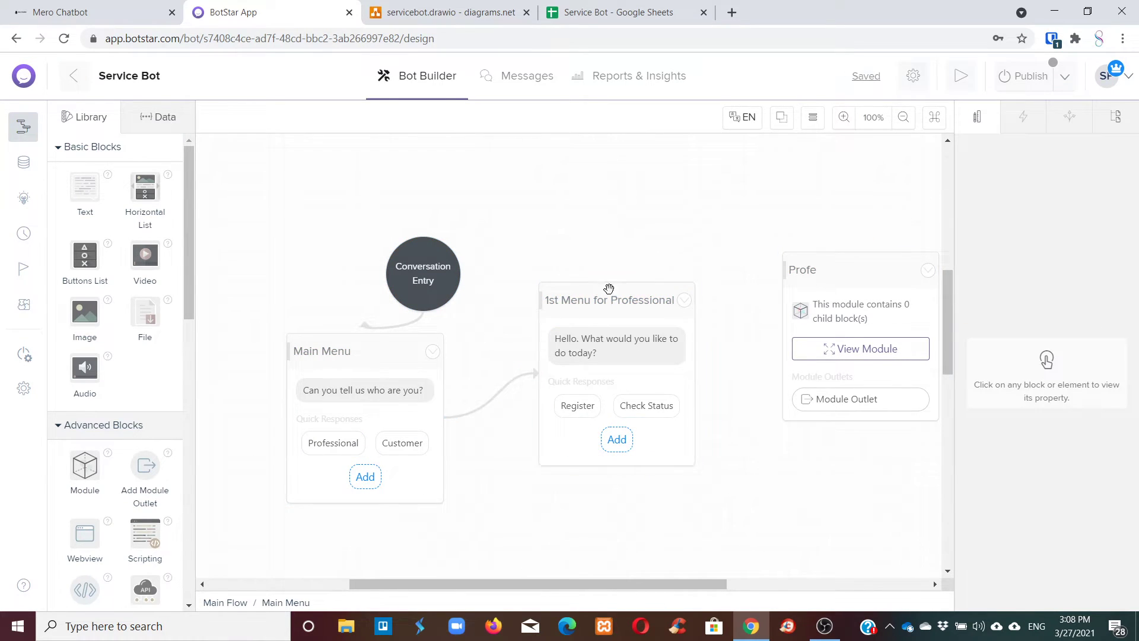
pyautogui.click(341, 337)
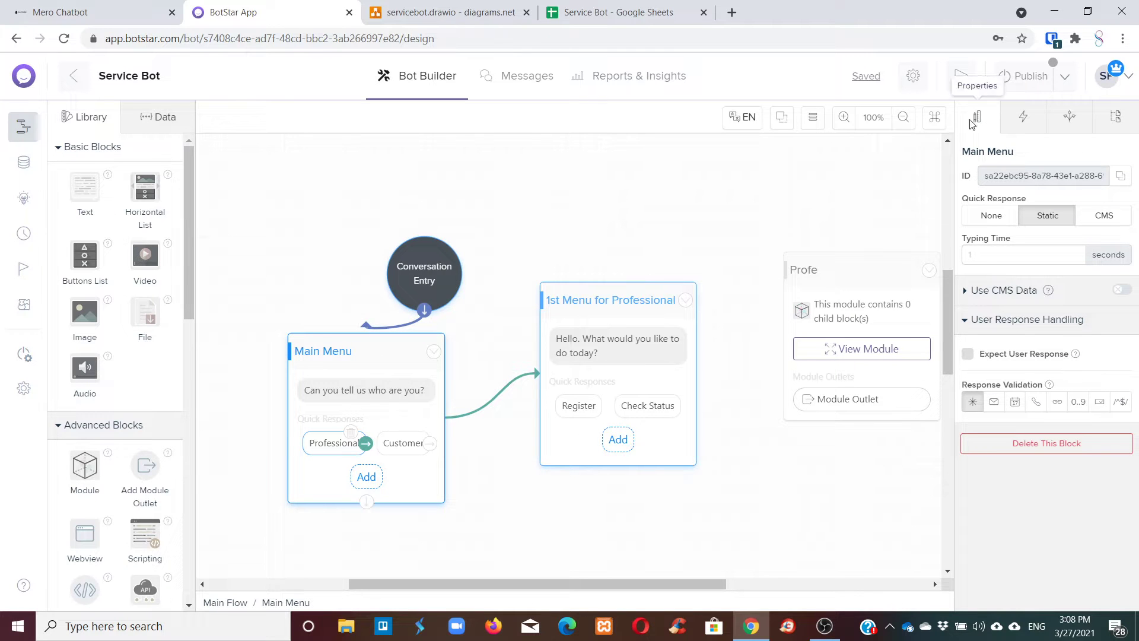
# Preview the bot via Get Started and Professional, confirming the Register and Check Status replies.
pyautogui.click(961, 76)
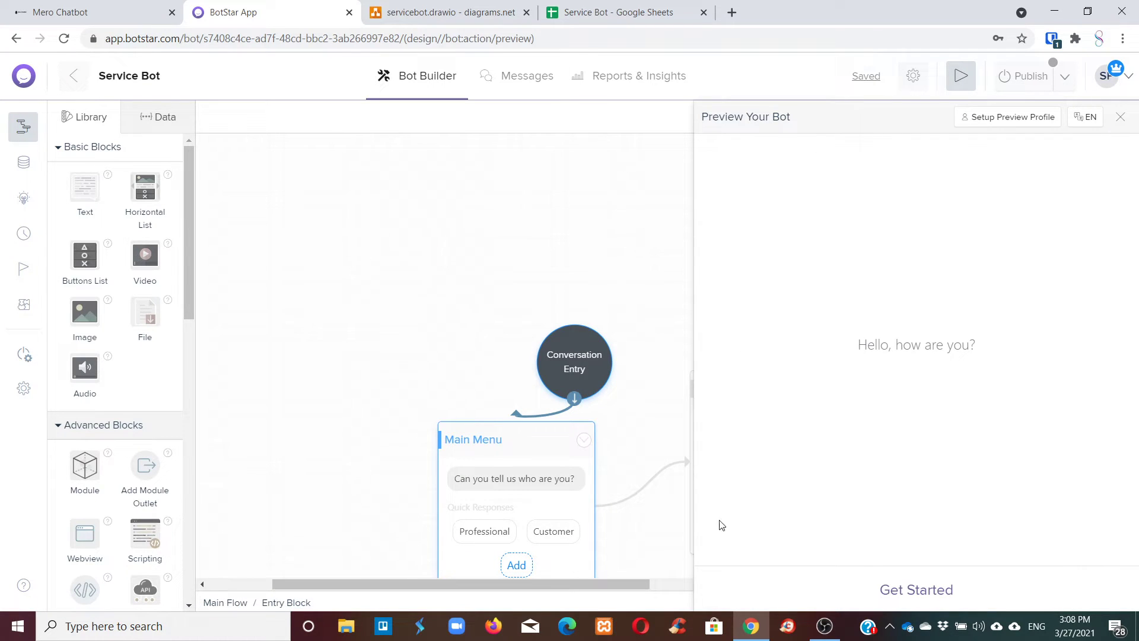
pyautogui.click(884, 587)
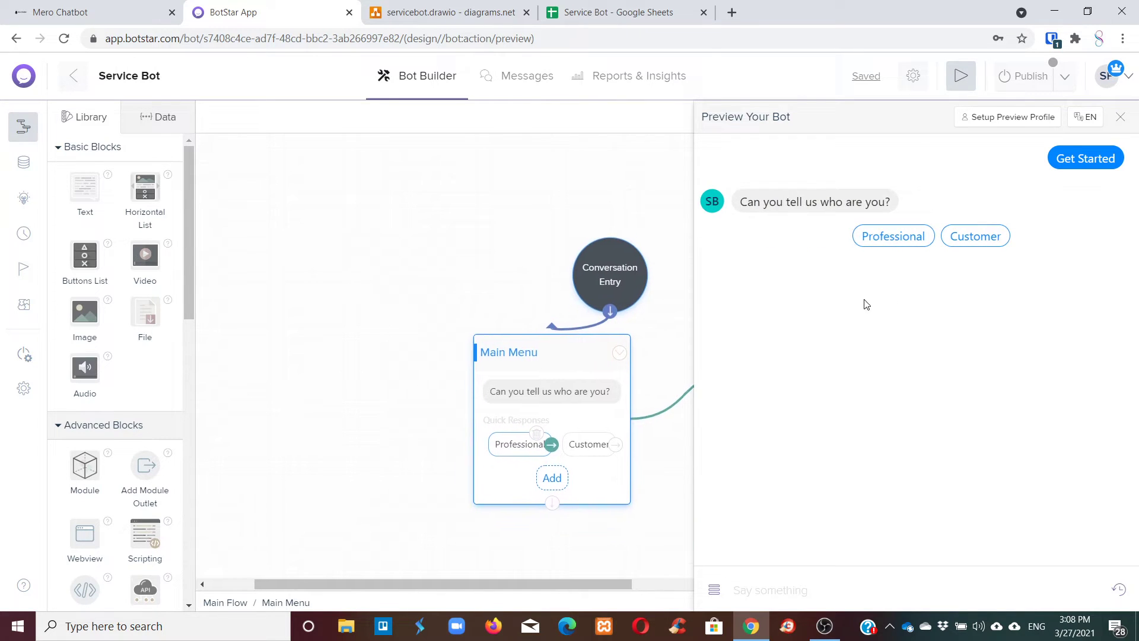
pyautogui.click(882, 241)
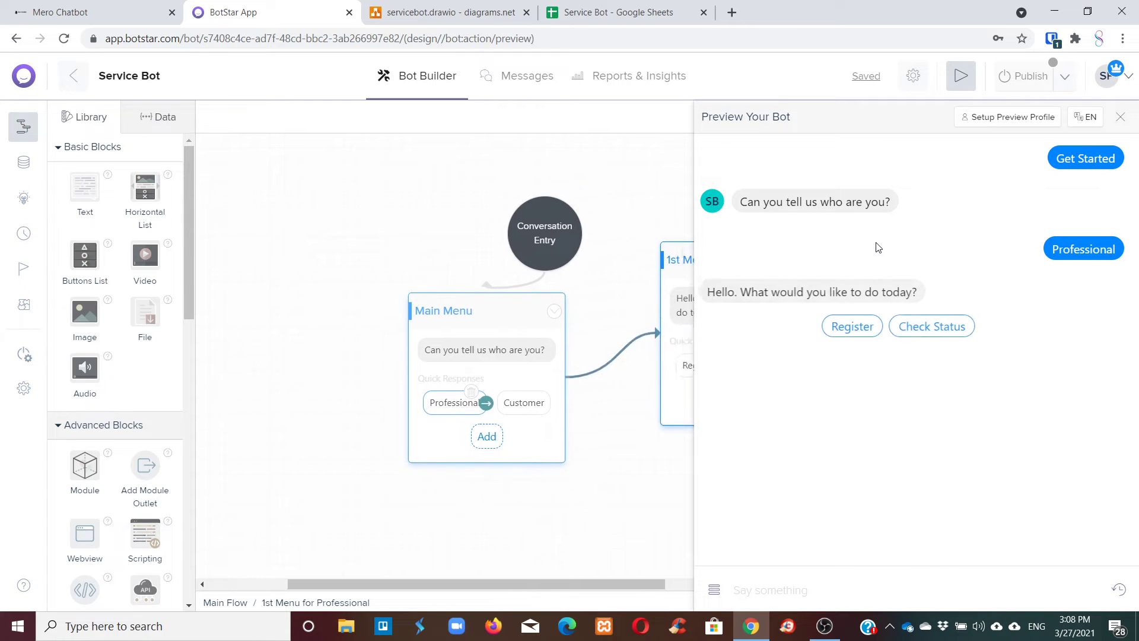
pyautogui.click(1120, 117)
pyautogui.moveTo(558, 280)
pyautogui.mouseDown()
pyautogui.moveTo(536, 292)
pyautogui.moveTo(544, 283)
pyautogui.mouseUp()
pyautogui.moveTo(842, 259); pyautogui.dragTo(789, 198)
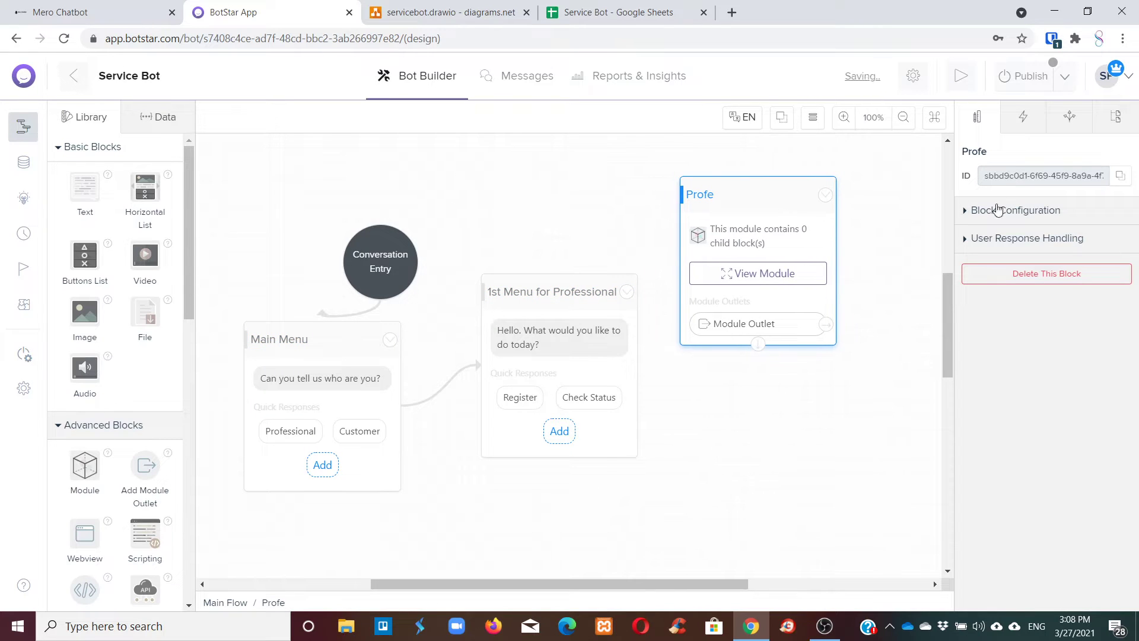
# Rename the Profe module to Register.
pyautogui.click(979, 152)
pyautogui.moveTo(990, 155); pyautogui.dragTo(965, 155)
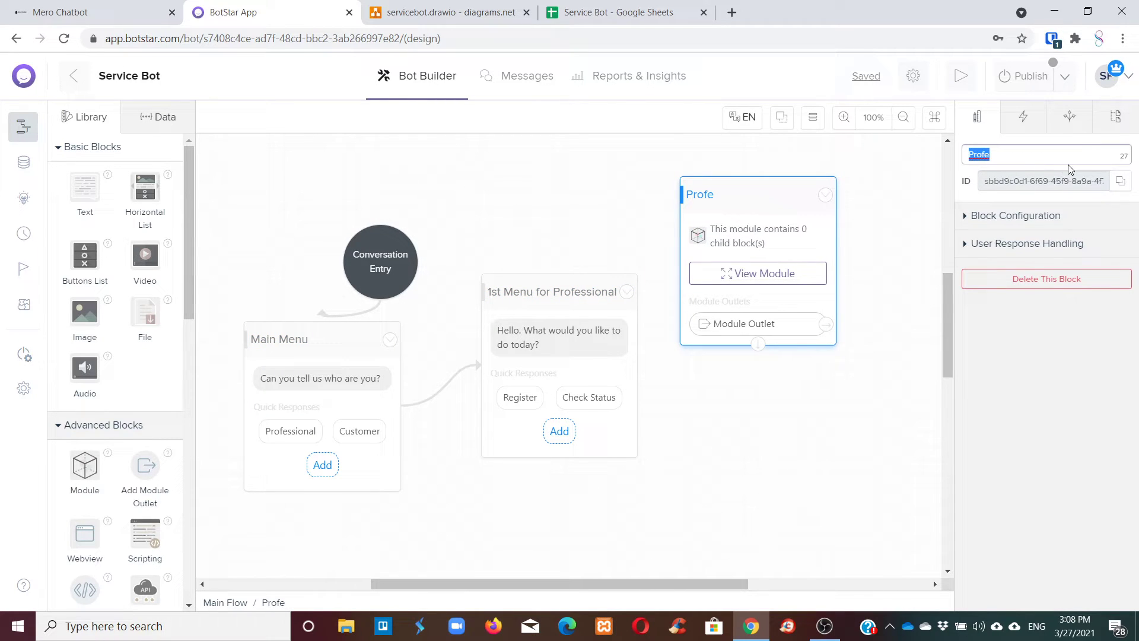
pyautogui.write('Register')
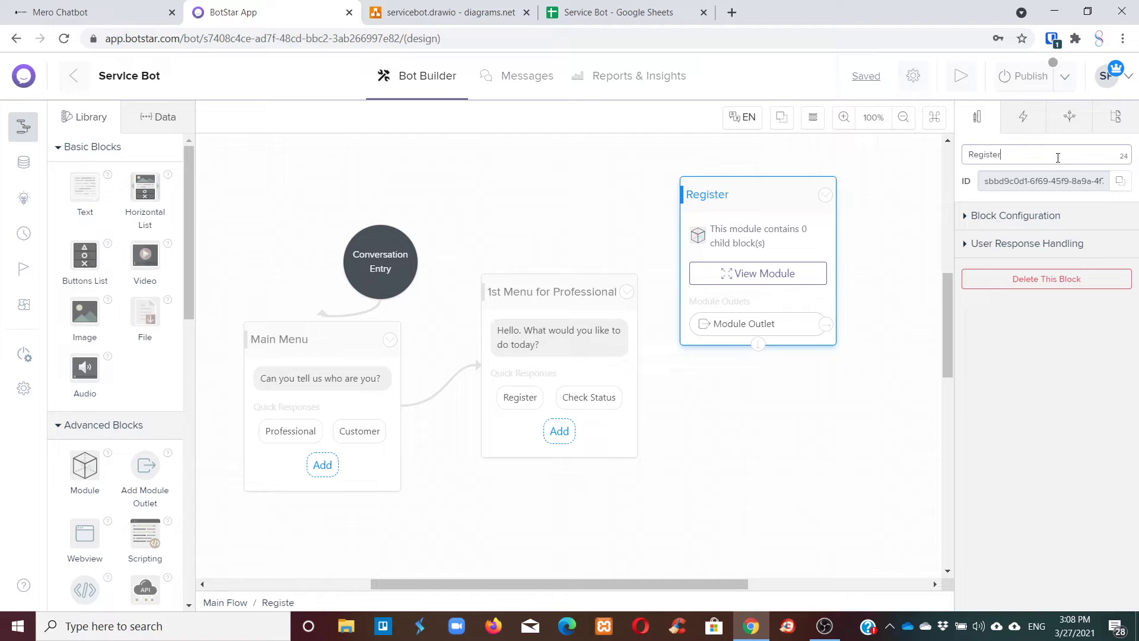
pyautogui.press('Return')
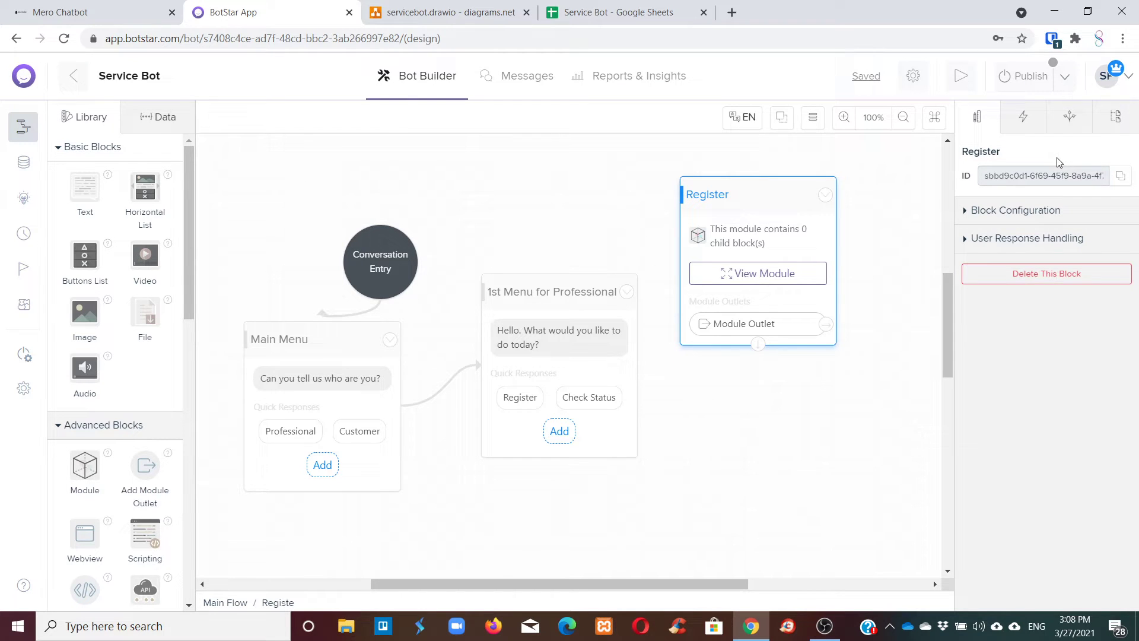
# Link the Register quick reply to the Register module.
pyautogui.moveTo(551, 291); pyautogui.dragTo(525, 261)
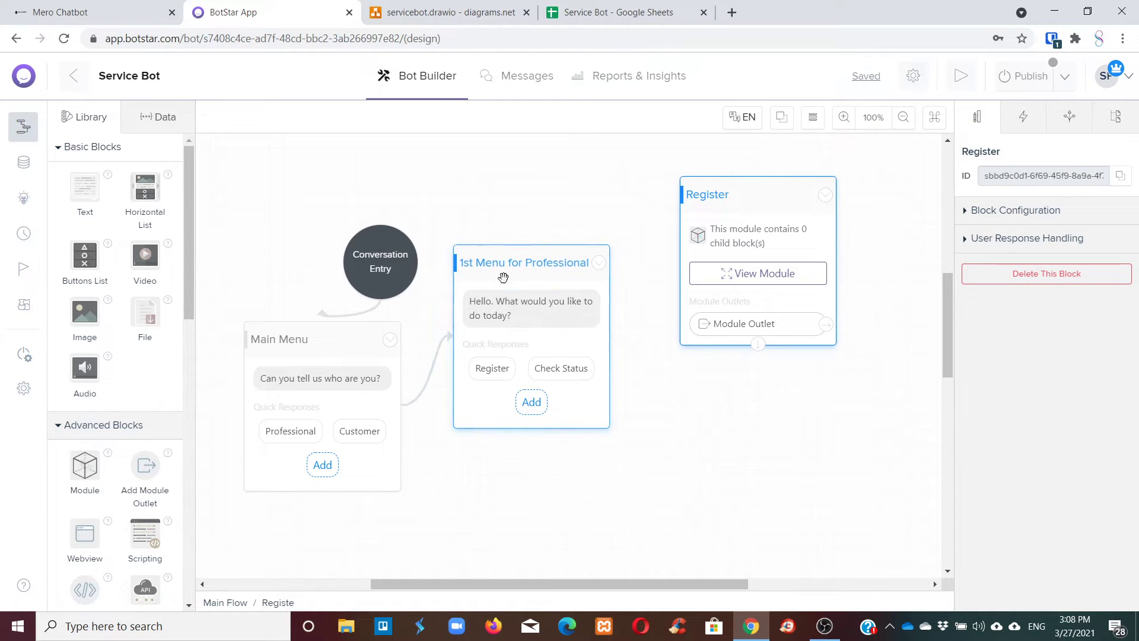
pyautogui.click(514, 370)
pyautogui.moveTo(513, 370); pyautogui.dragTo(697, 262)
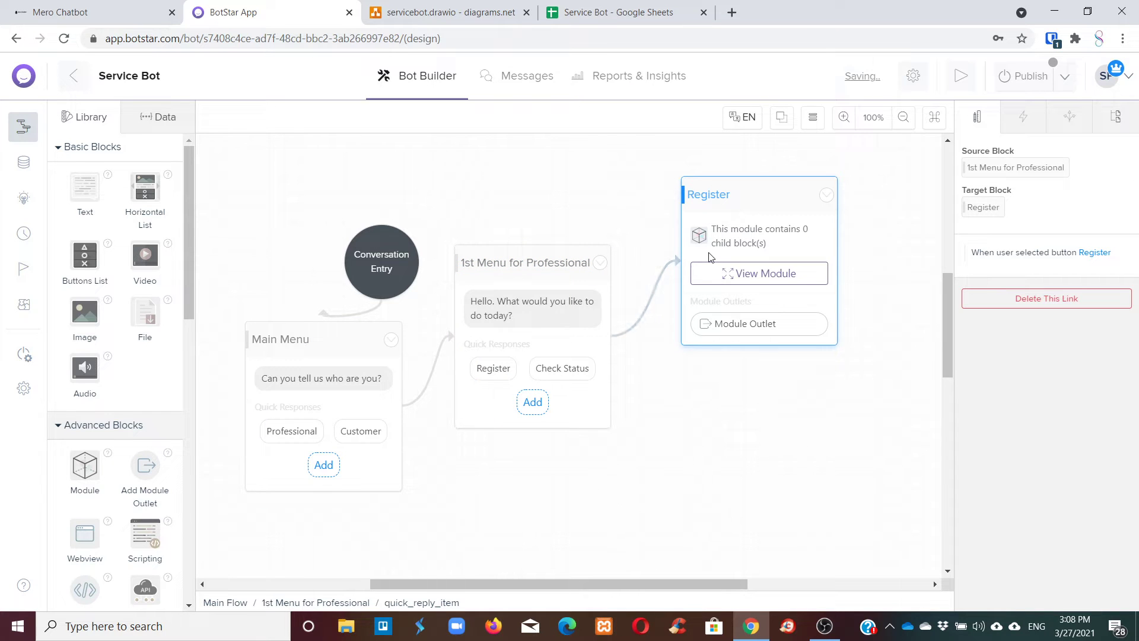
# Add a Text block inside the Register module and review the servicebot.drawio flowchart.
pyautogui.click(780, 278)
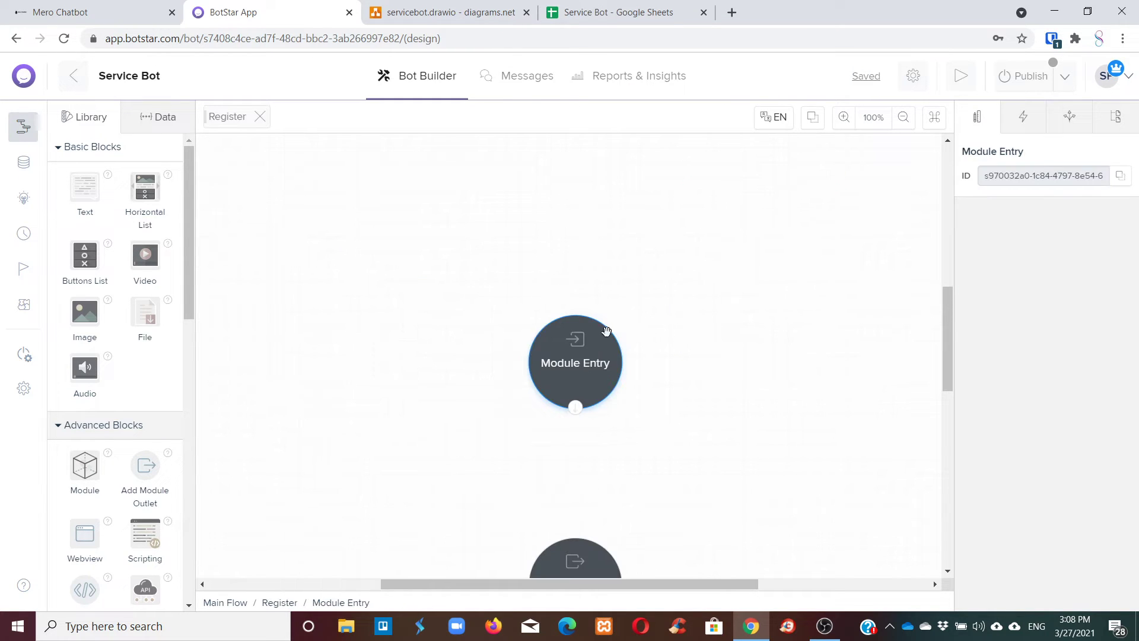
pyautogui.moveTo(575, 341); pyautogui.dragTo(394, 232)
pyautogui.scroll(-3, 516, 272)
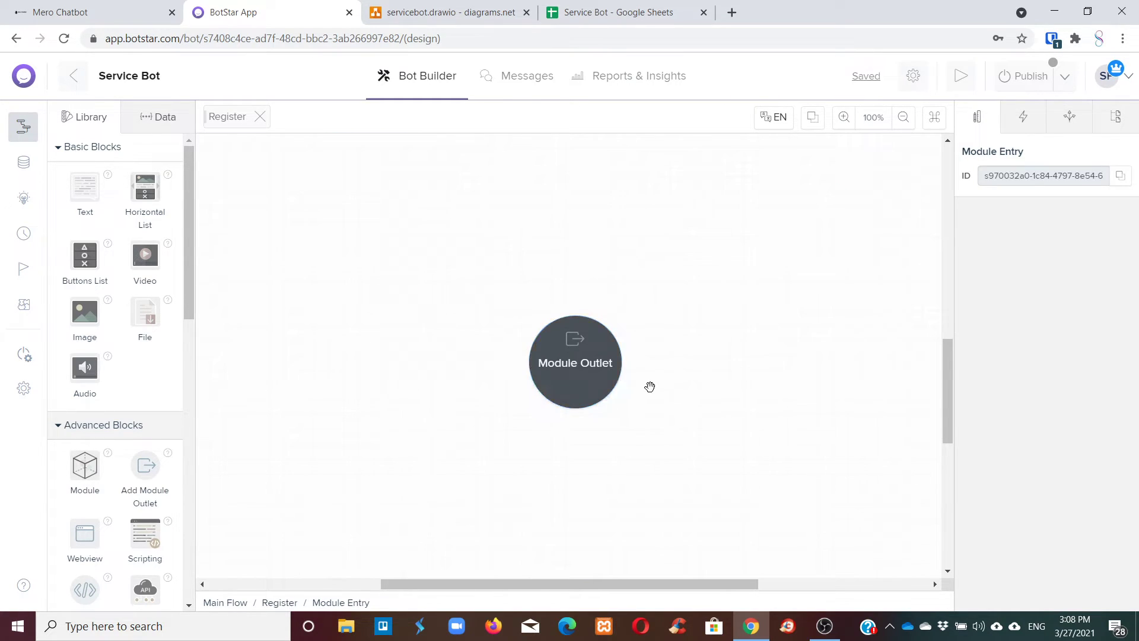
pyautogui.scroll(3, 656, 382)
pyautogui.scroll(-1, 398, 191)
pyautogui.moveTo(574, 484); pyautogui.dragTo(638, 509)
pyautogui.scroll(1, 662, 393)
pyautogui.moveTo(332, 252); pyautogui.dragTo(401, 215)
pyautogui.moveTo(85, 188); pyautogui.dragTo(461, 331)
pyautogui.click(478, 12)
pyautogui.scroll(-1, 518, 252)
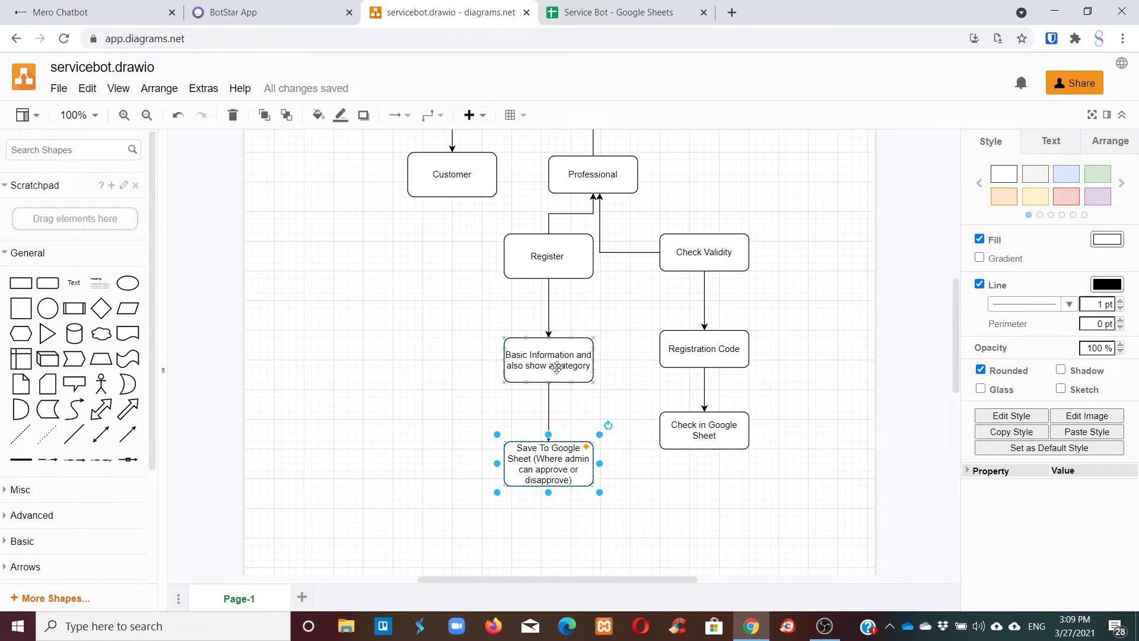
# Place the Simple Text 3 block below Module Entry and close the Register module.
pyautogui.click(291, 10)
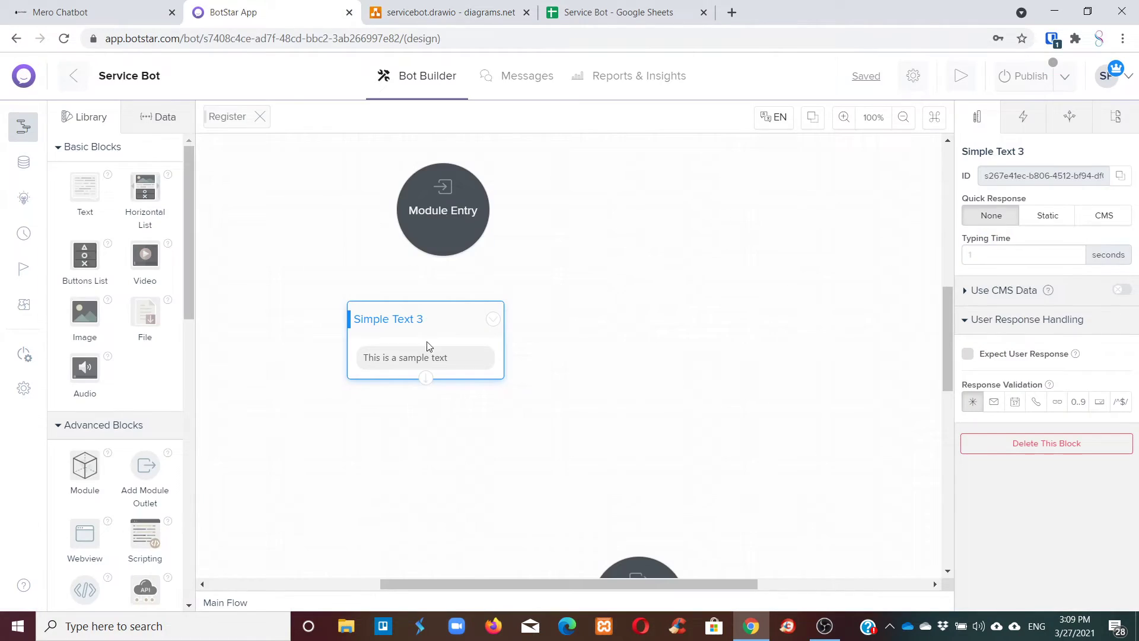
pyautogui.moveTo(419, 319)
pyautogui.mouseDown()
pyautogui.moveTo(436, 311)
pyautogui.moveTo(470, 326)
pyautogui.moveTo(435, 311)
pyautogui.mouseUp()
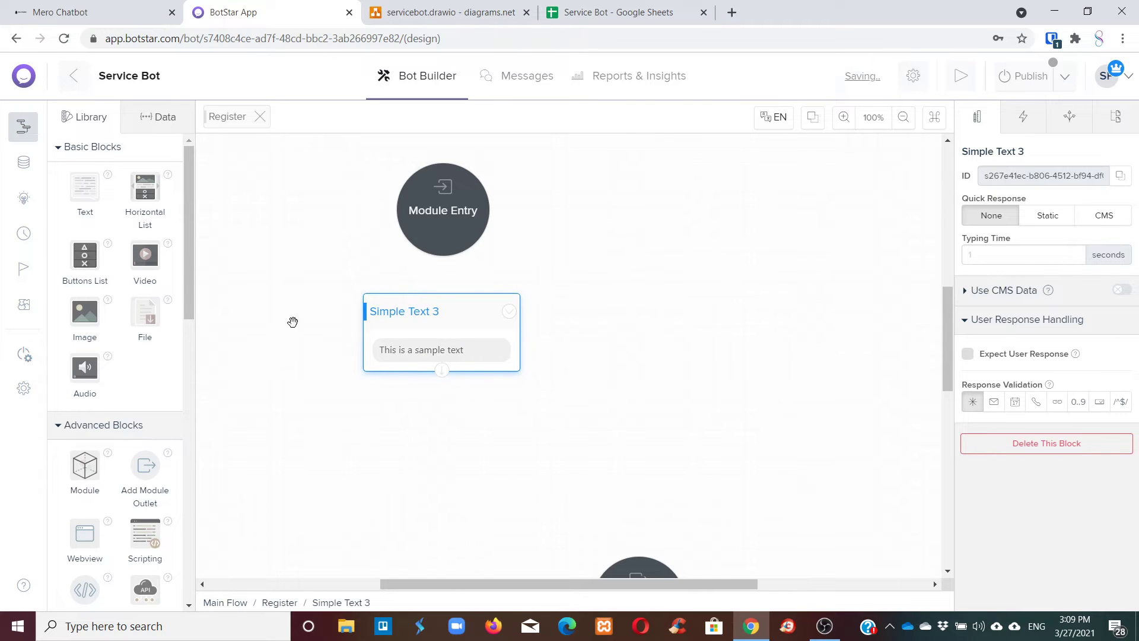
pyautogui.scroll(-3, 732, 323)
pyautogui.scroll(3, 724, 330)
pyautogui.scroll(1, 501, 348)
pyautogui.scroll(-1, 445, 324)
pyautogui.moveTo(447, 323); pyautogui.dragTo(472, 340)
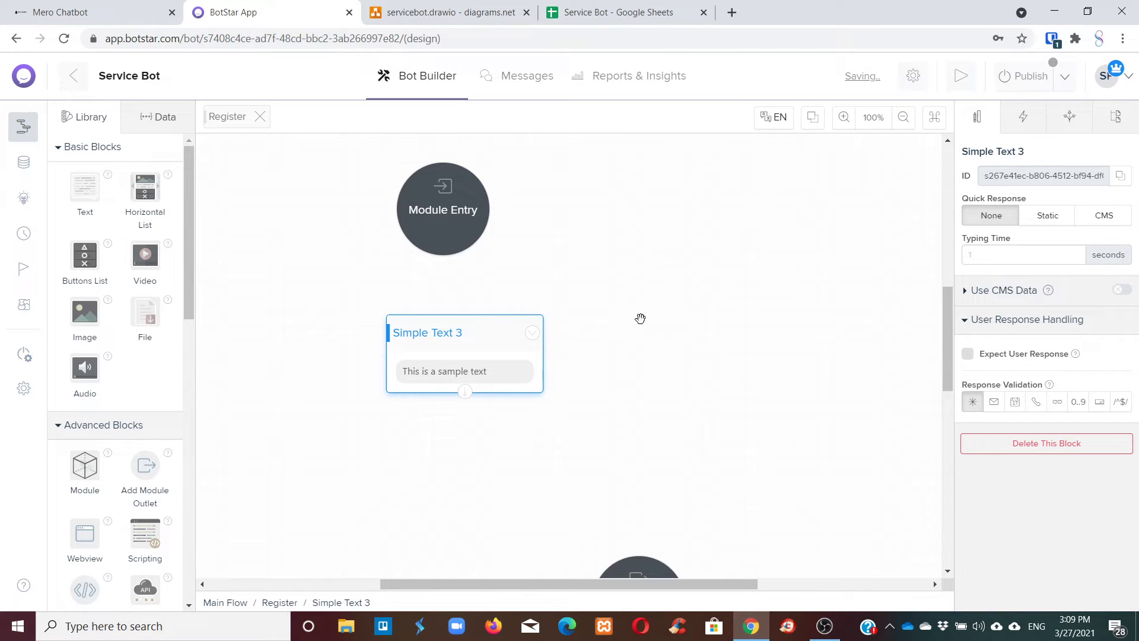
pyautogui.click(260, 117)
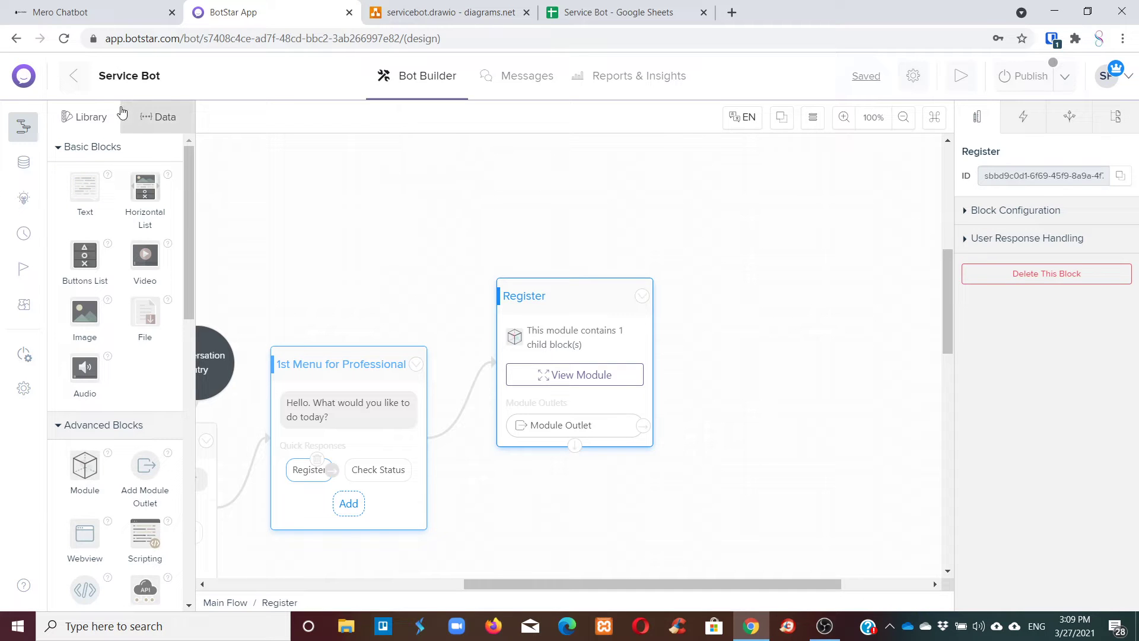
# Create a CMS entity named 'category' and open its settings listing Name and Status fields.
pyautogui.click(25, 163)
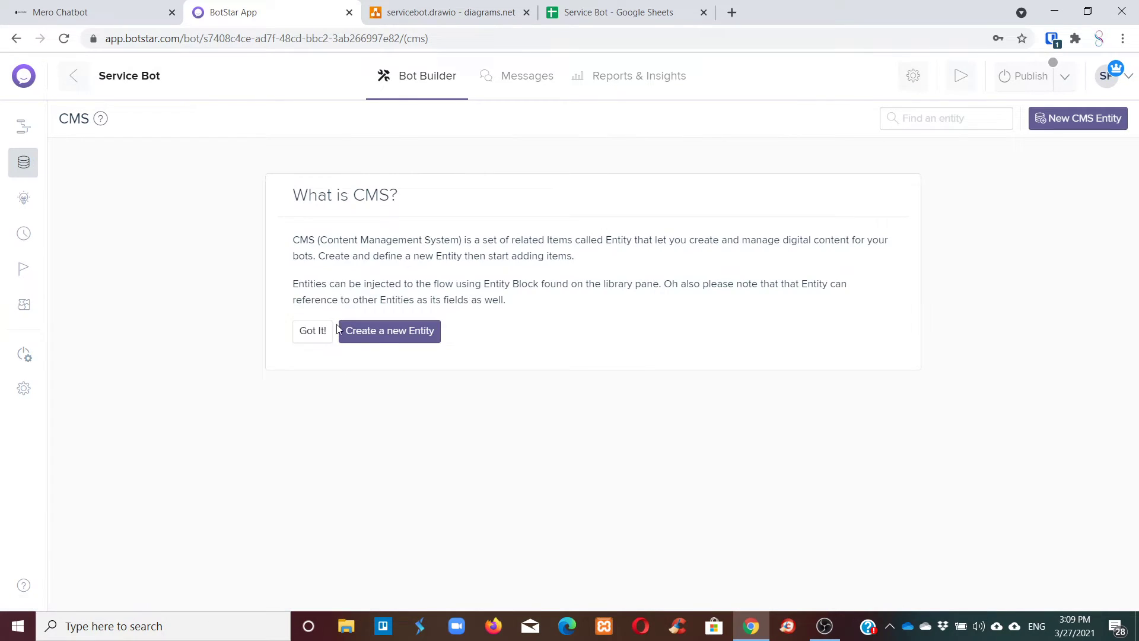
pyautogui.click(358, 332)
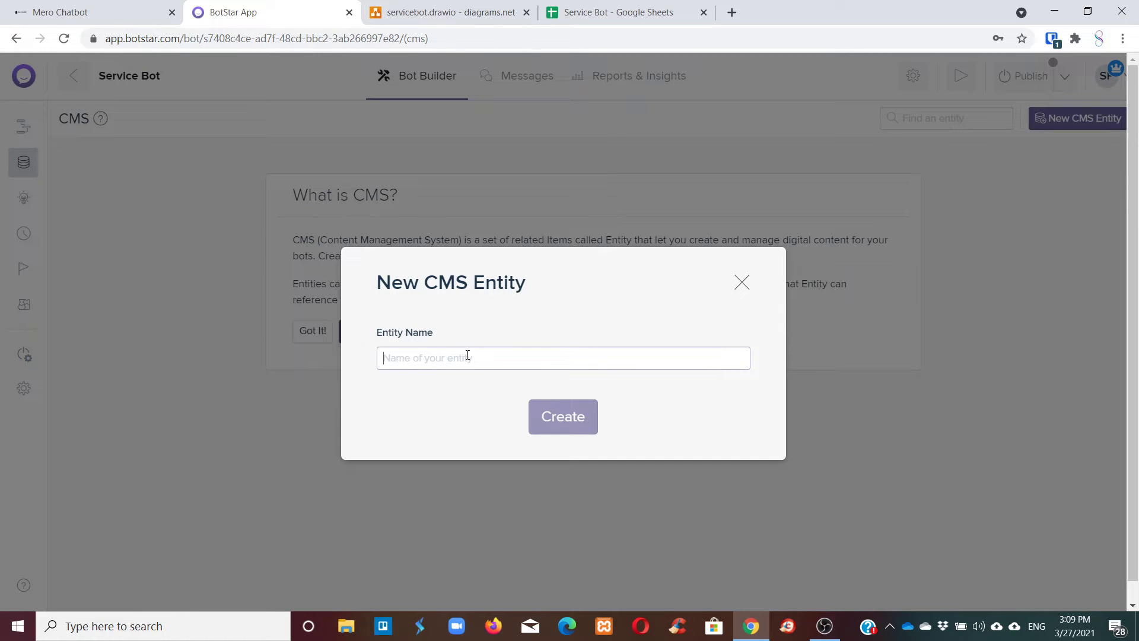
pyautogui.write('Ca')
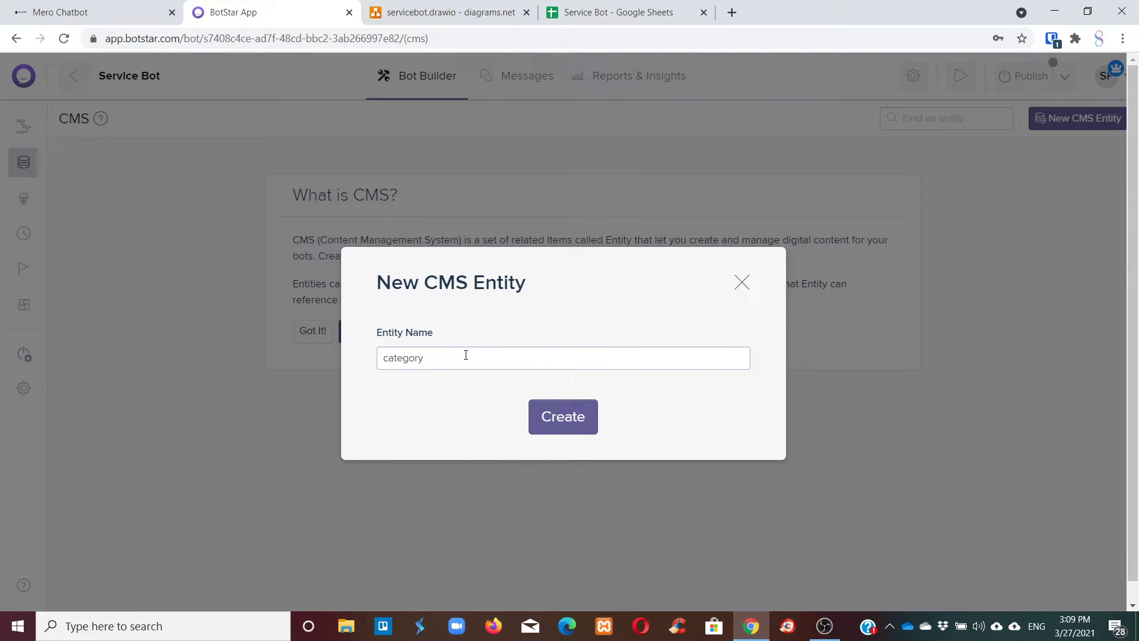
pyautogui.click(558, 419)
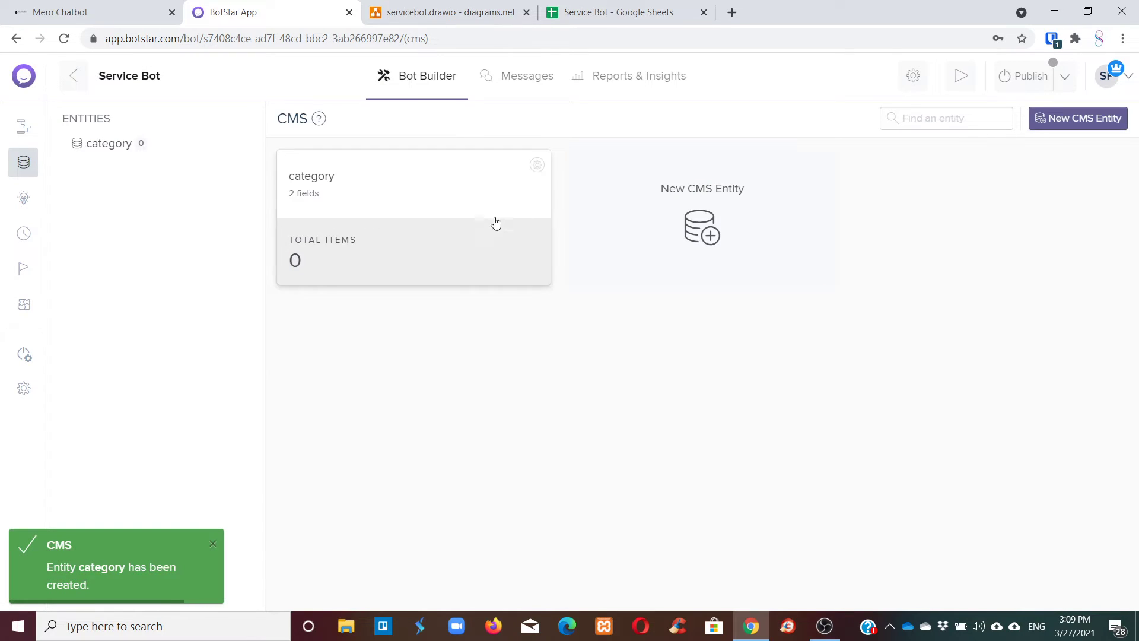
pyautogui.click(342, 189)
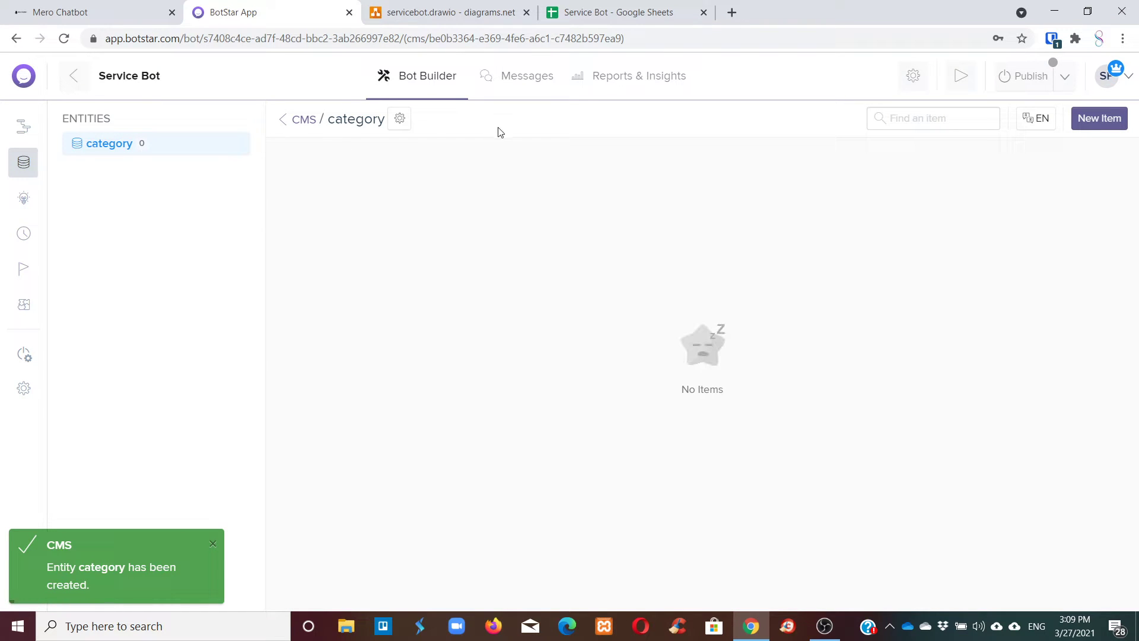
pyautogui.click(399, 120)
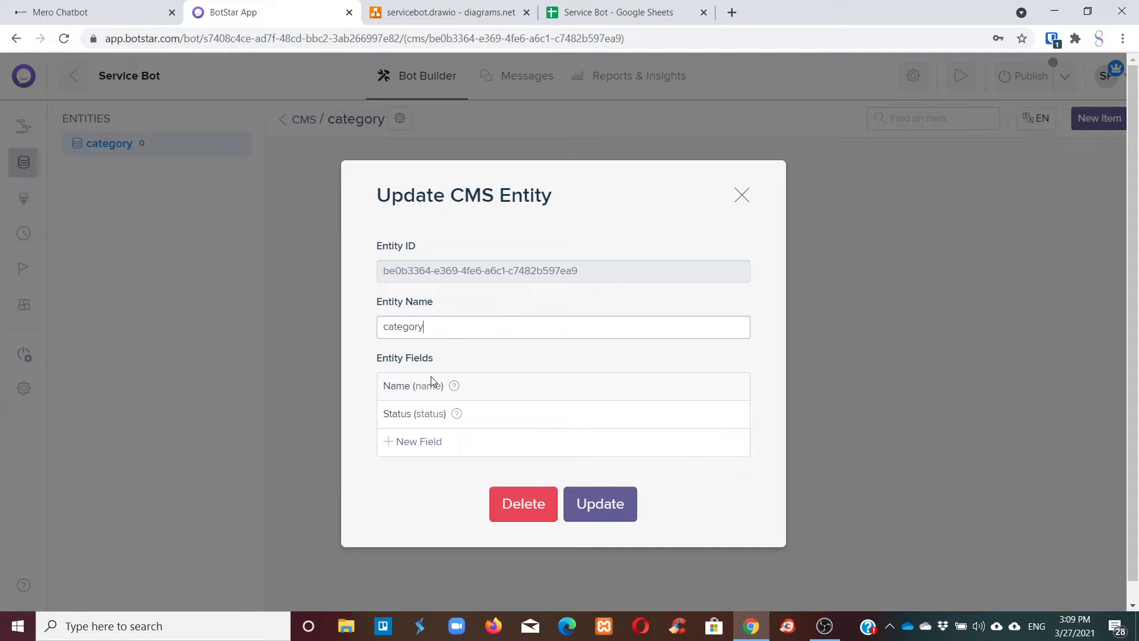
# Save the entity settings and add enabled items Plumber and Electrician to category.
pyautogui.click(624, 505)
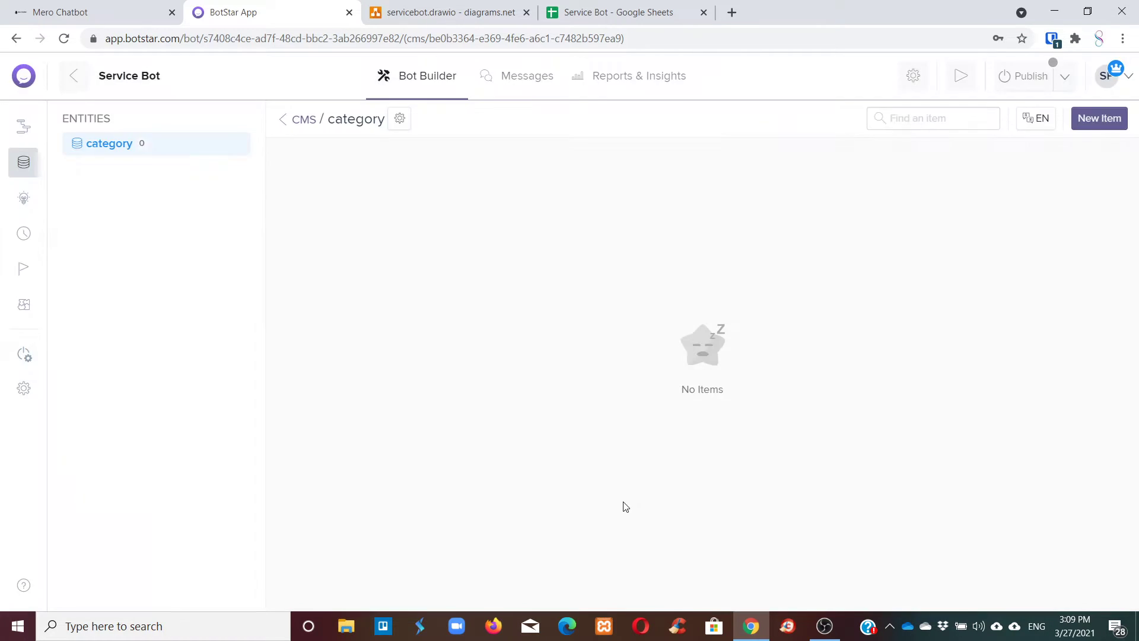
pyautogui.click(1099, 118)
pyautogui.click(530, 330)
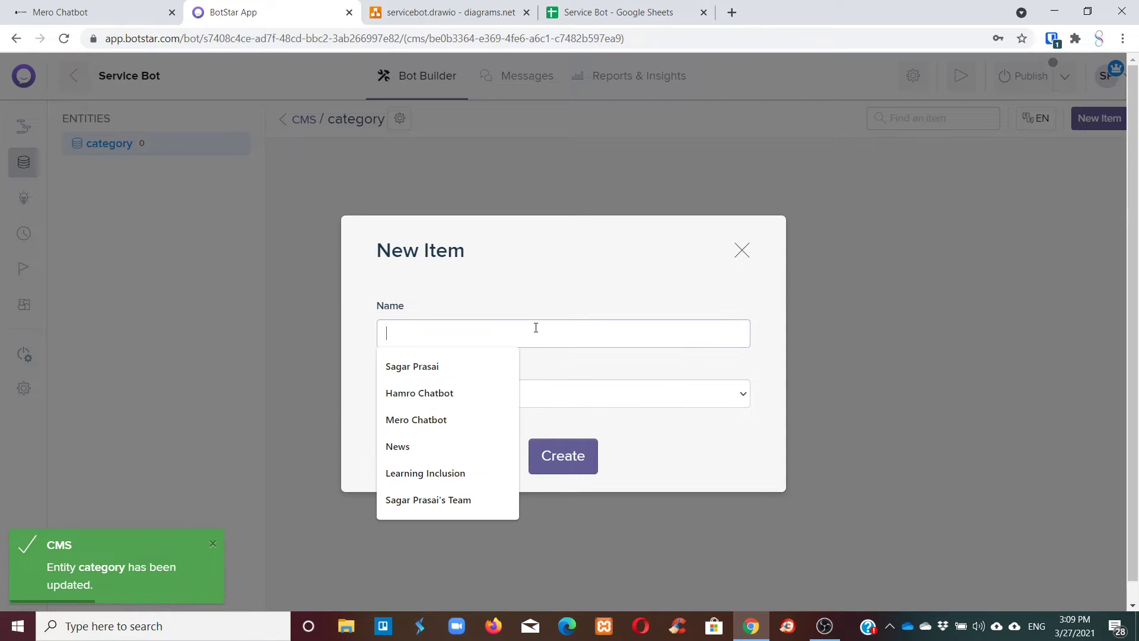
pyautogui.write('Plumber')
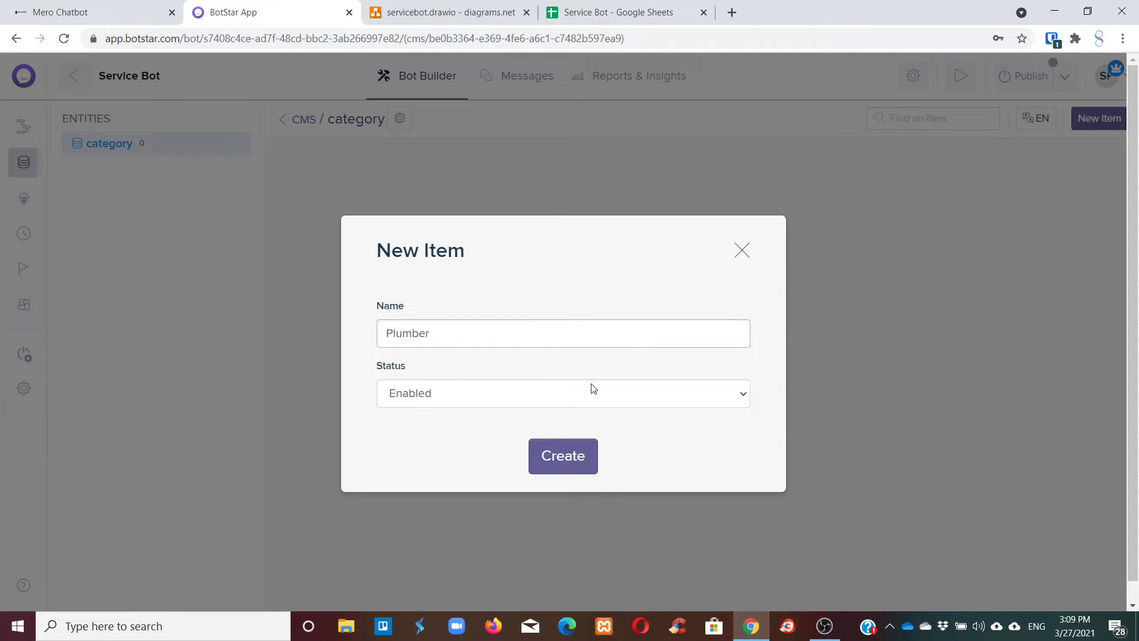
pyautogui.click(592, 443)
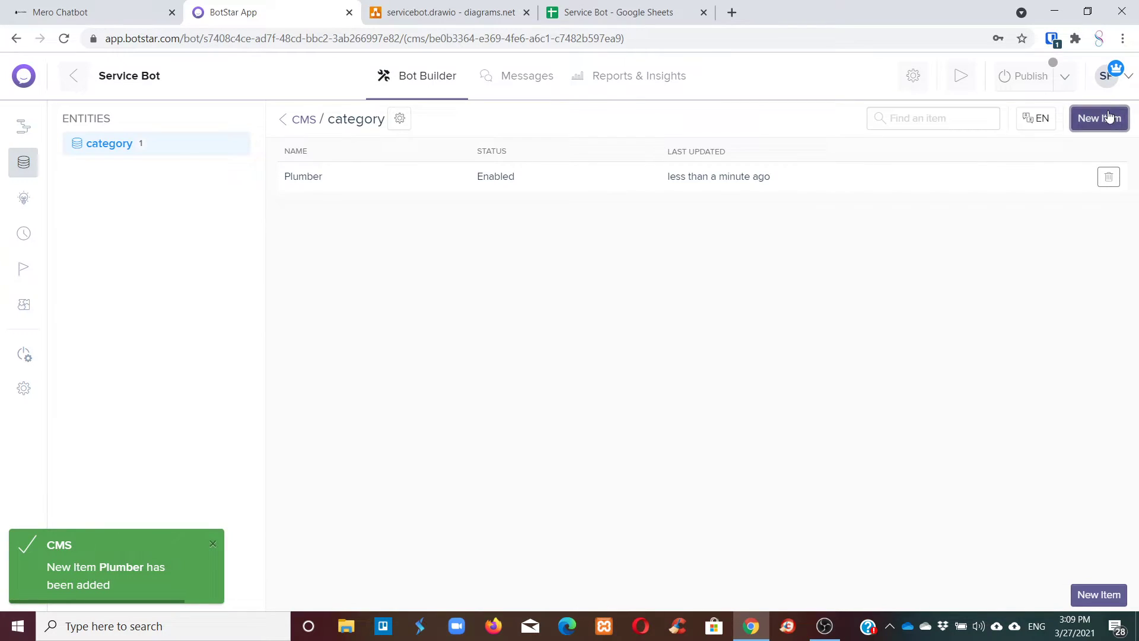
pyautogui.click(1106, 118)
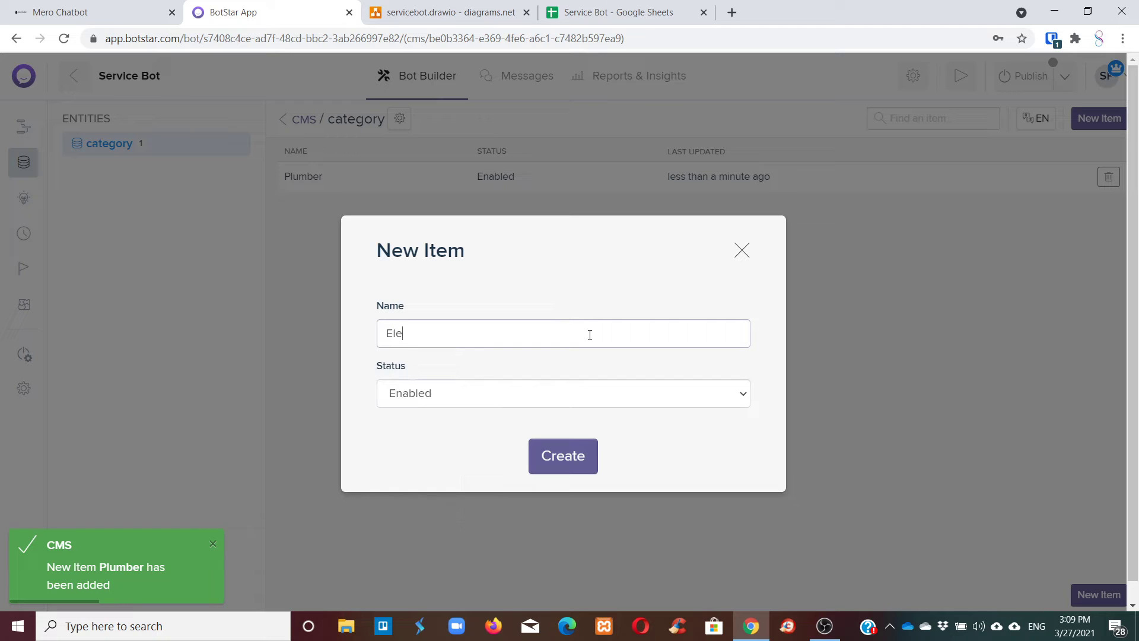
pyautogui.write('ian')
pyautogui.click(562, 455)
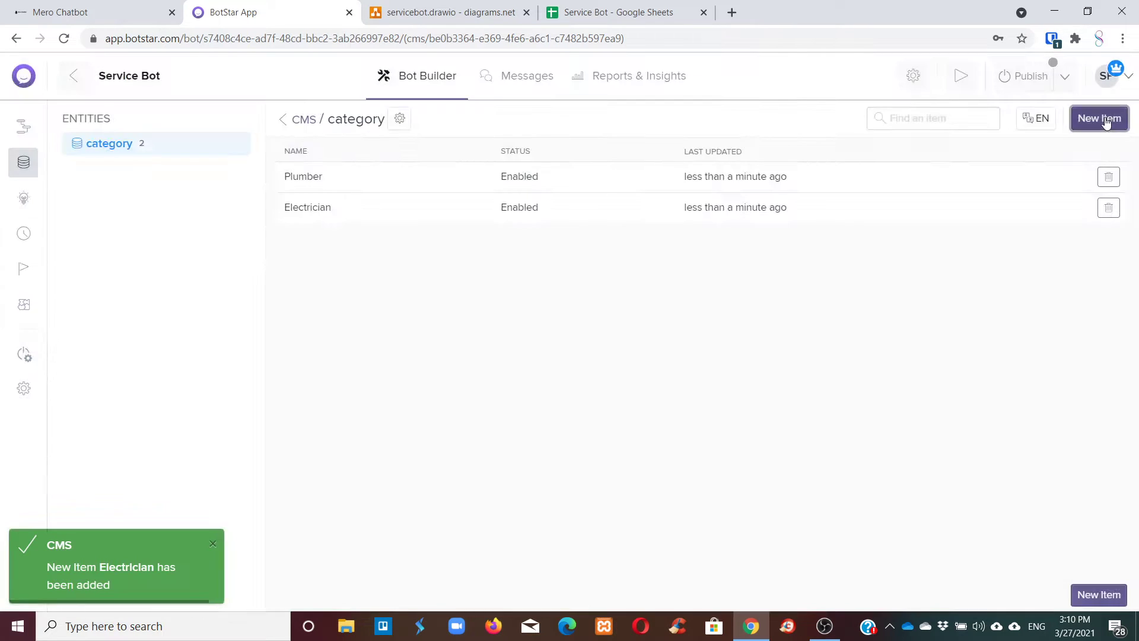
# Add enabled items Driver and Gardening to the category entity.
pyautogui.click(1098, 118)
pyautogui.click(535, 330)
pyautogui.write('Driver')
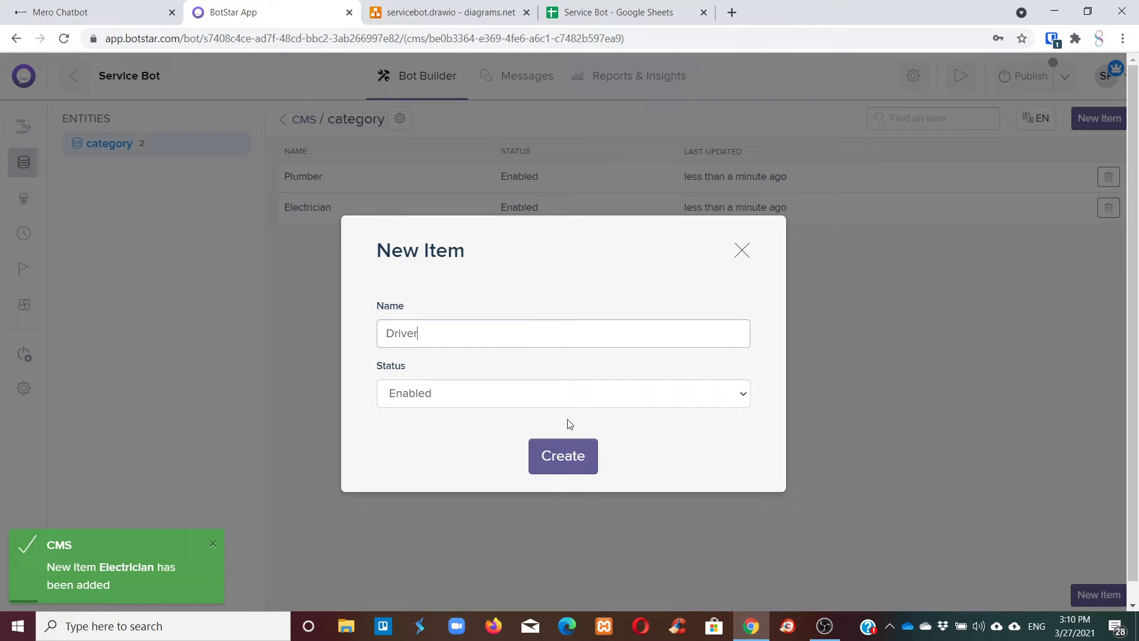
pyautogui.click(553, 468)
pyautogui.click(1098, 118)
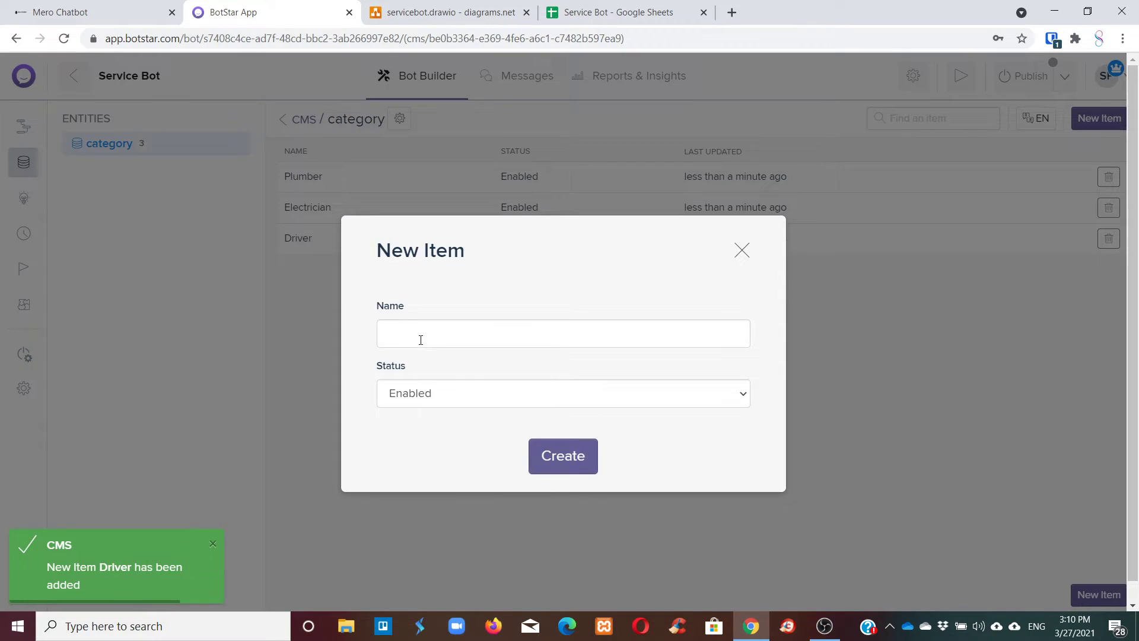
pyautogui.click(421, 339)
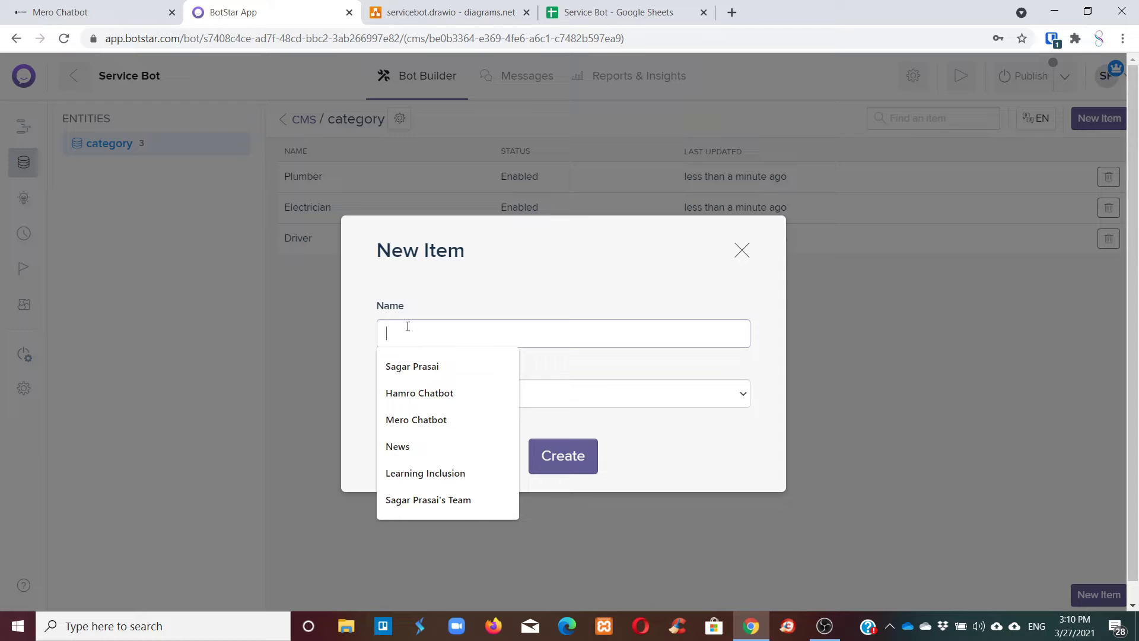
pyautogui.write('Gardening')
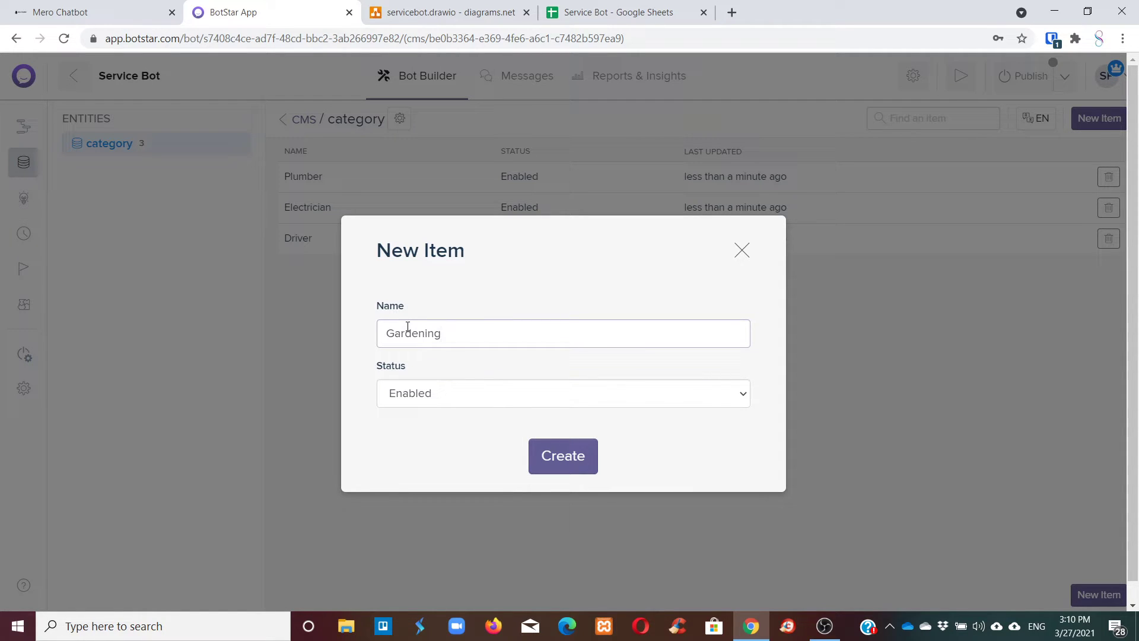
pyautogui.click(573, 462)
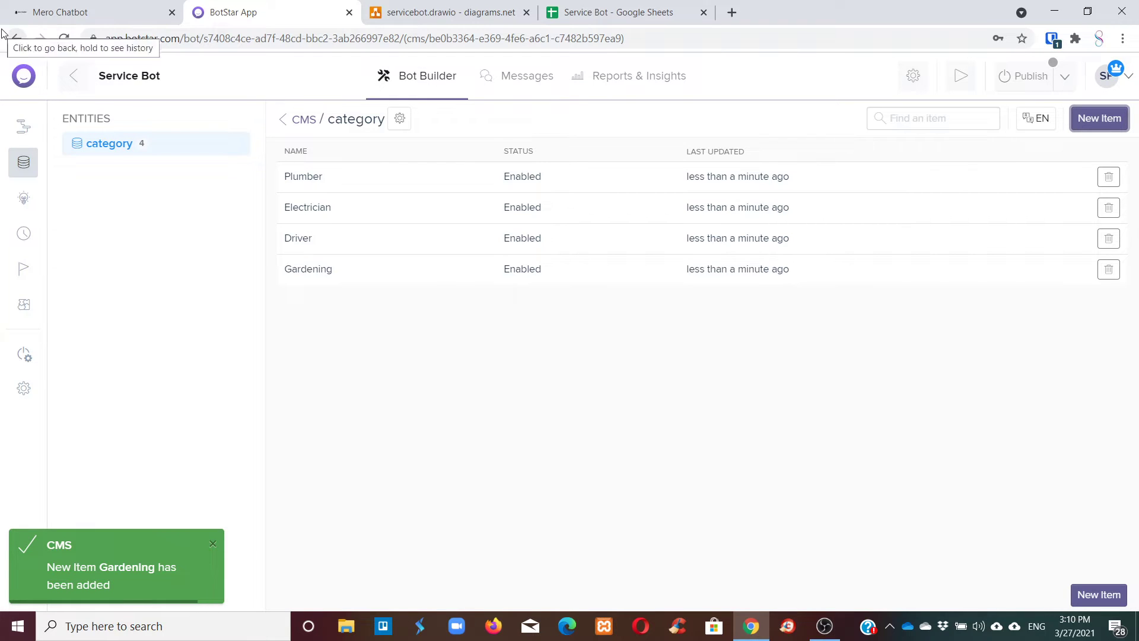
# Go back from the category item list to the CMS overview.
pyautogui.click(285, 128)
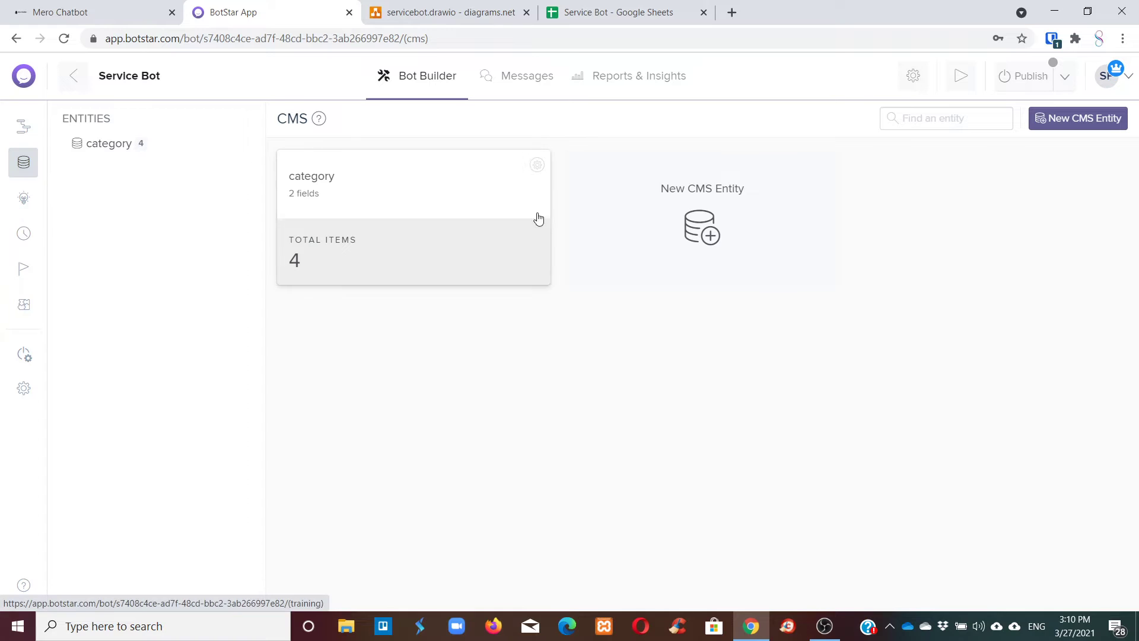
# In the Register module, set Simple Text 3's message to 'What do you want to register yourself as?'.
pyautogui.click(439, 74)
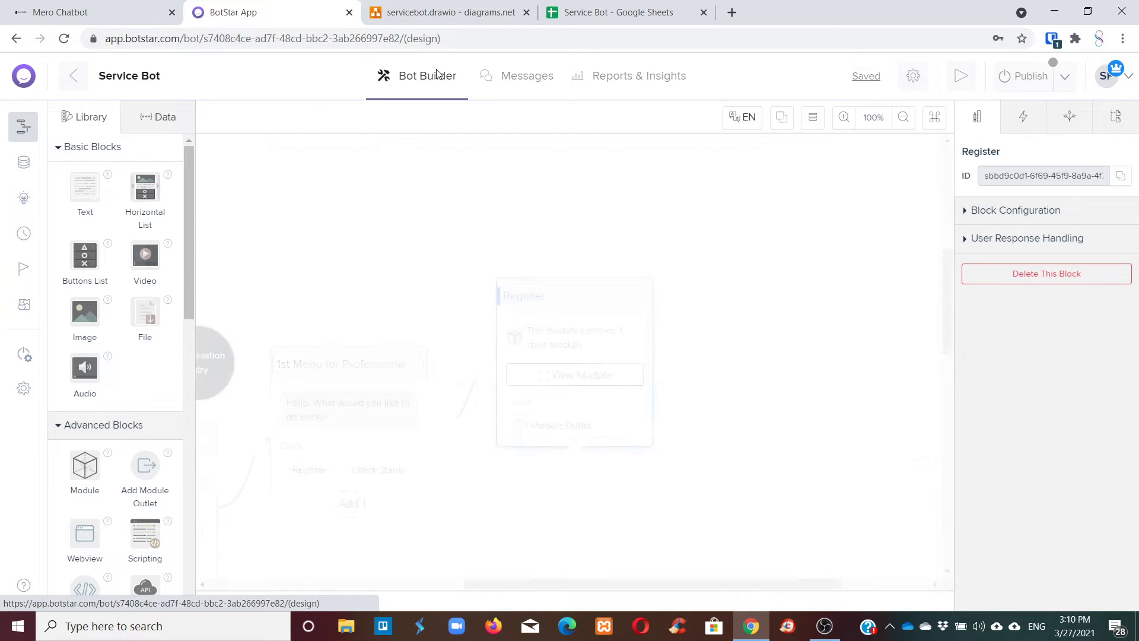
pyautogui.click(558, 381)
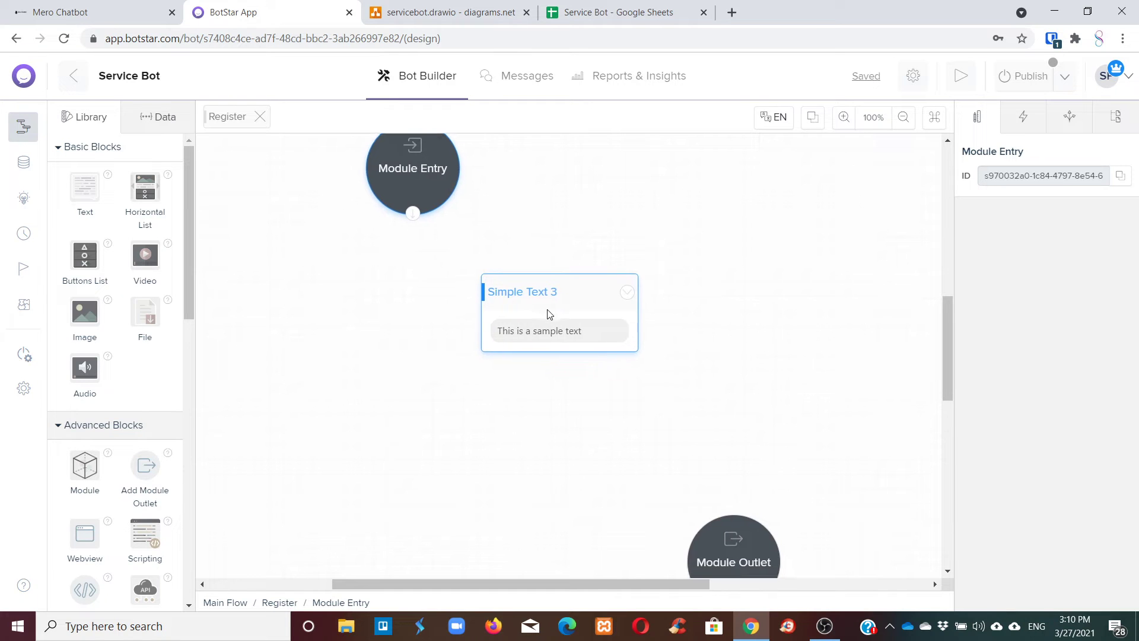
pyautogui.click(605, 356)
pyautogui.click(527, 245)
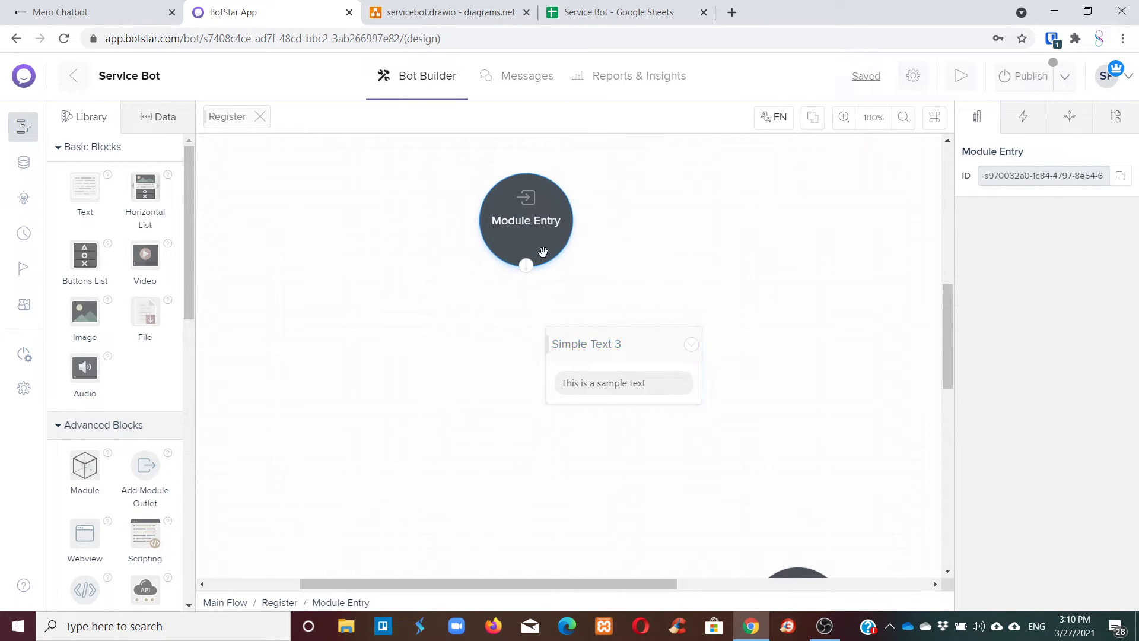
pyautogui.click(611, 385)
pyautogui.moveTo(1045, 232); pyautogui.dragTo(897, 223)
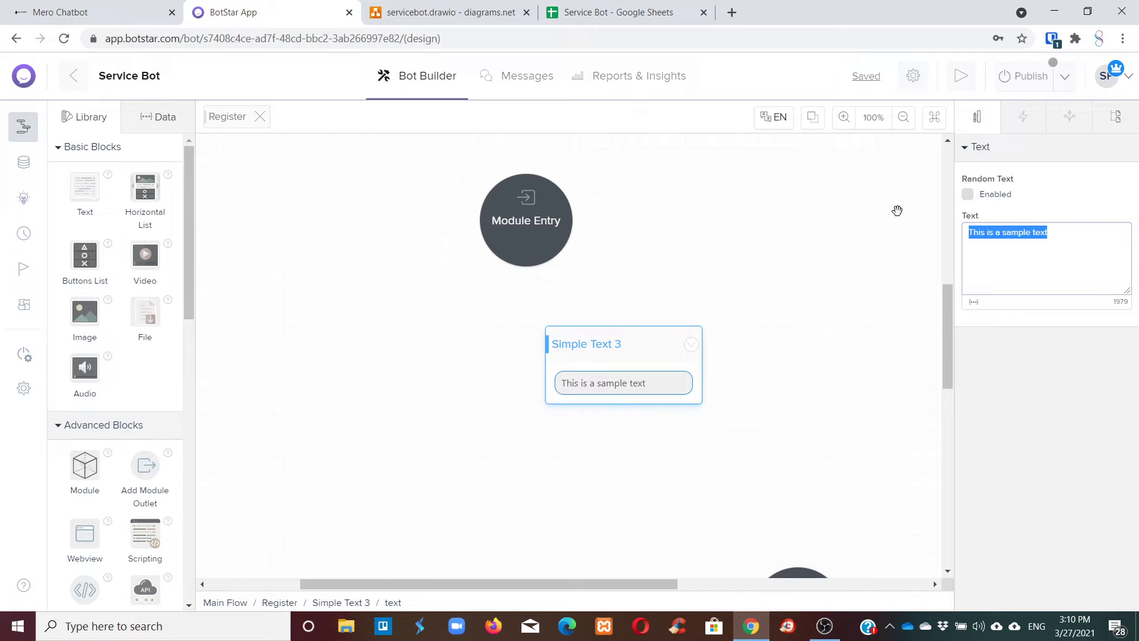
pyautogui.press('BackSpace')
pyautogui.write('Wha')
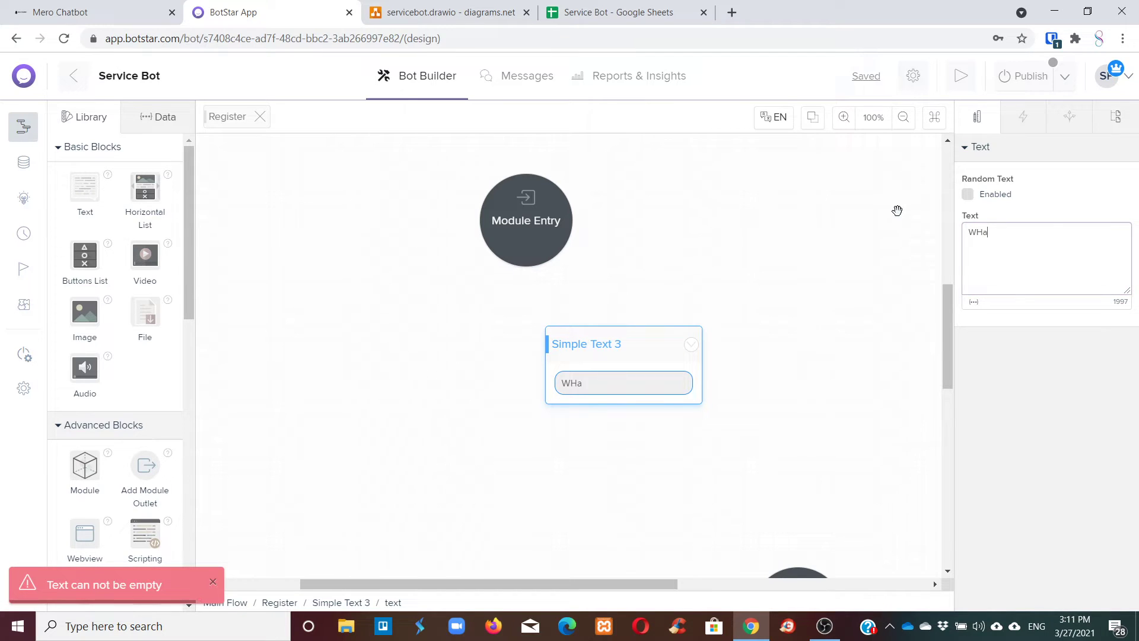
pyautogui.write('t do you want to ')
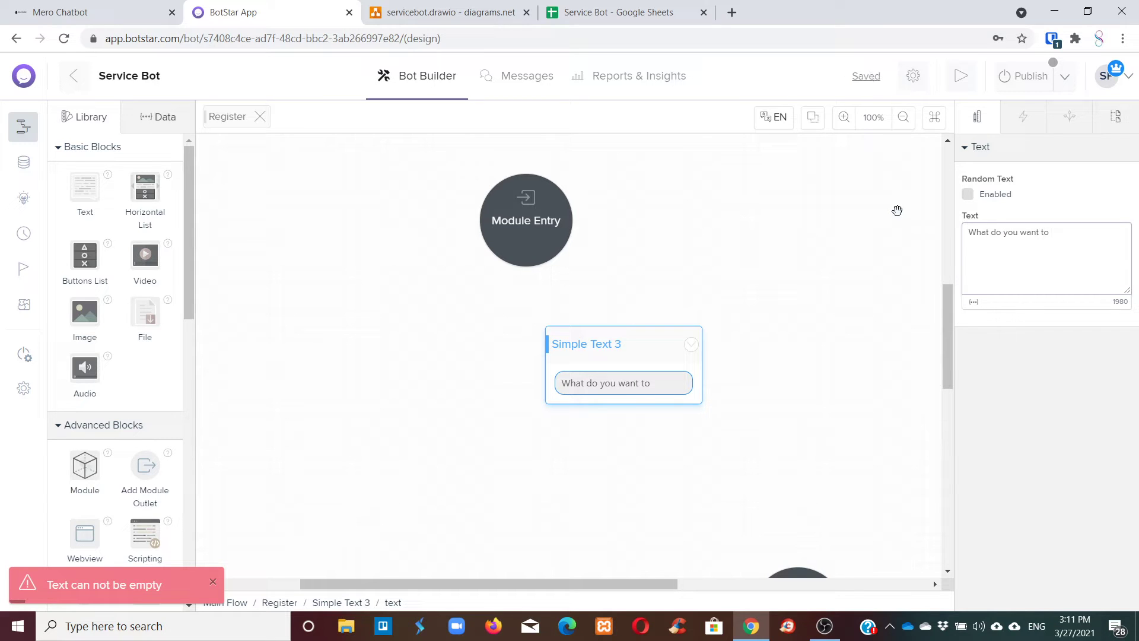
pyautogui.write('register you')
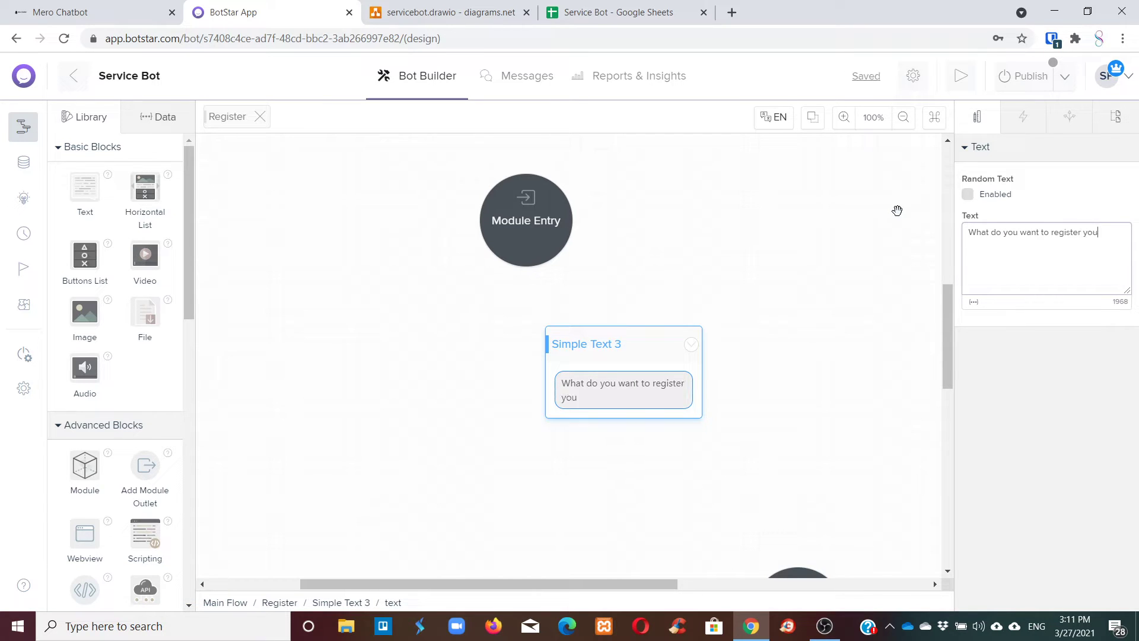
pyautogui.write('rself as?')
# Rename the block to Category and link Module Entry to it.
pyautogui.moveTo(592, 338); pyautogui.dragTo(632, 302)
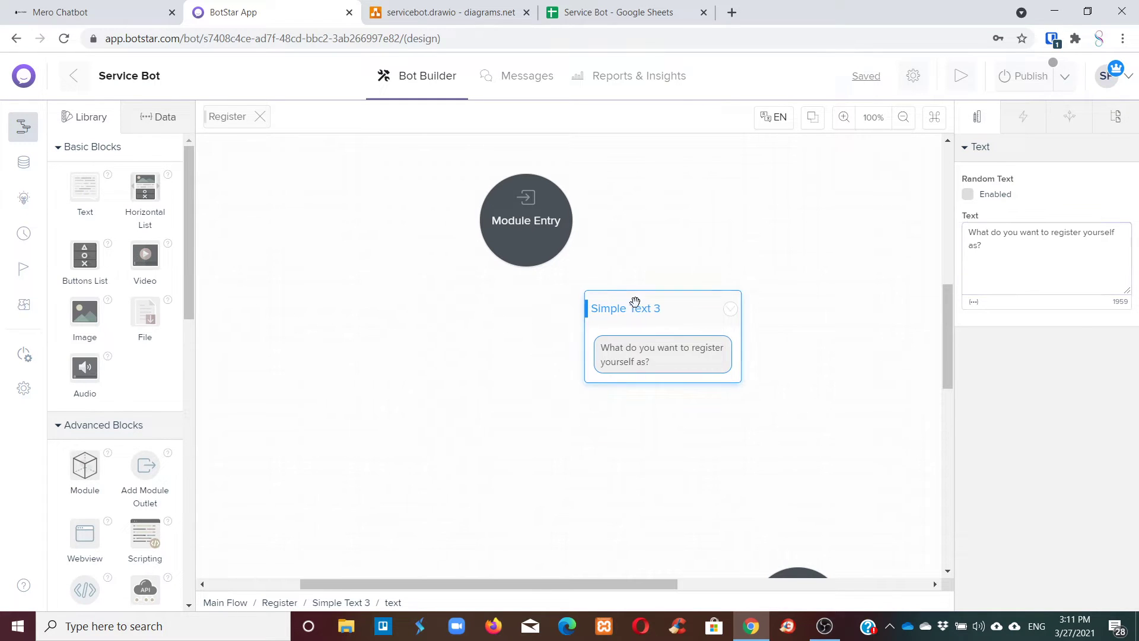
pyautogui.click(1034, 152)
pyautogui.moveTo(1032, 153); pyautogui.dragTo(971, 153)
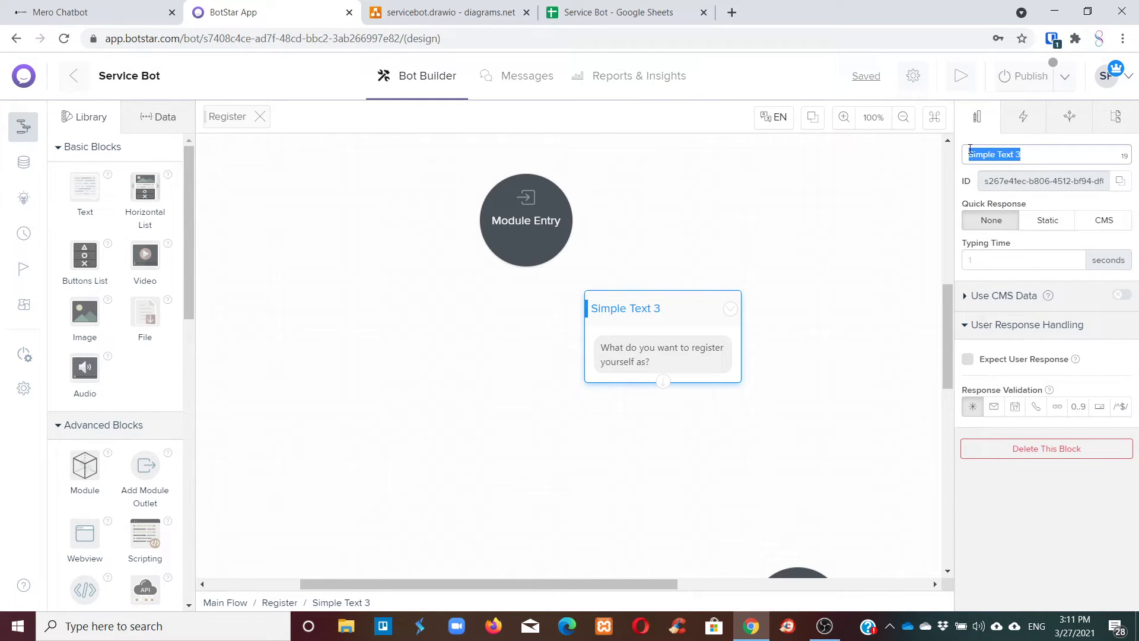
pyautogui.write('Category')
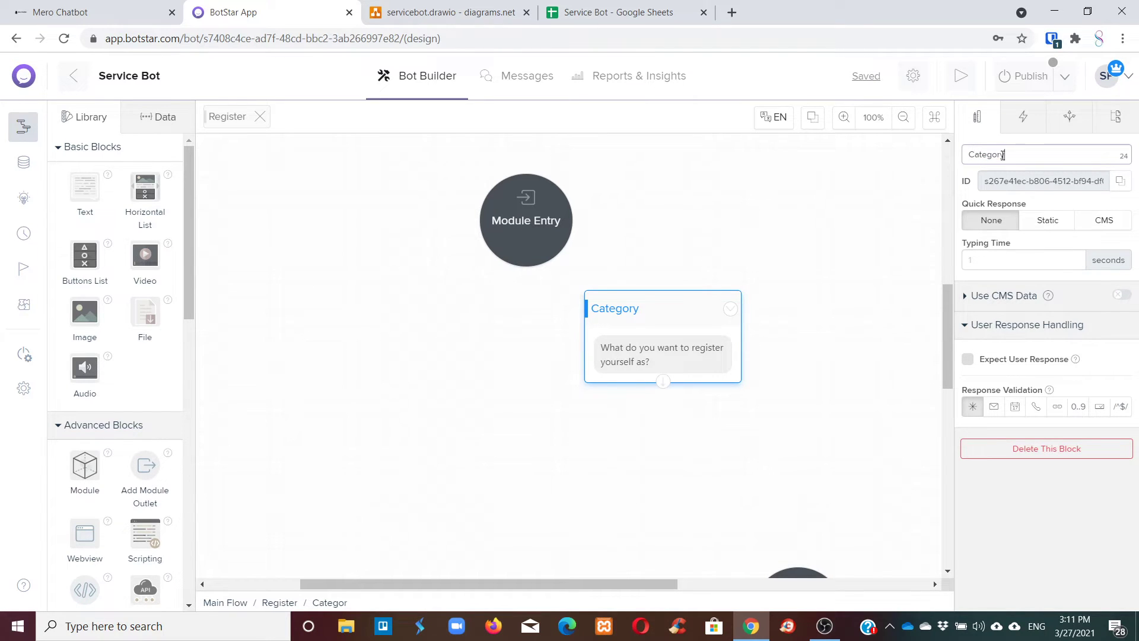
pyautogui.moveTo(526, 267); pyautogui.dragTo(637, 308)
pyautogui.click(637, 308)
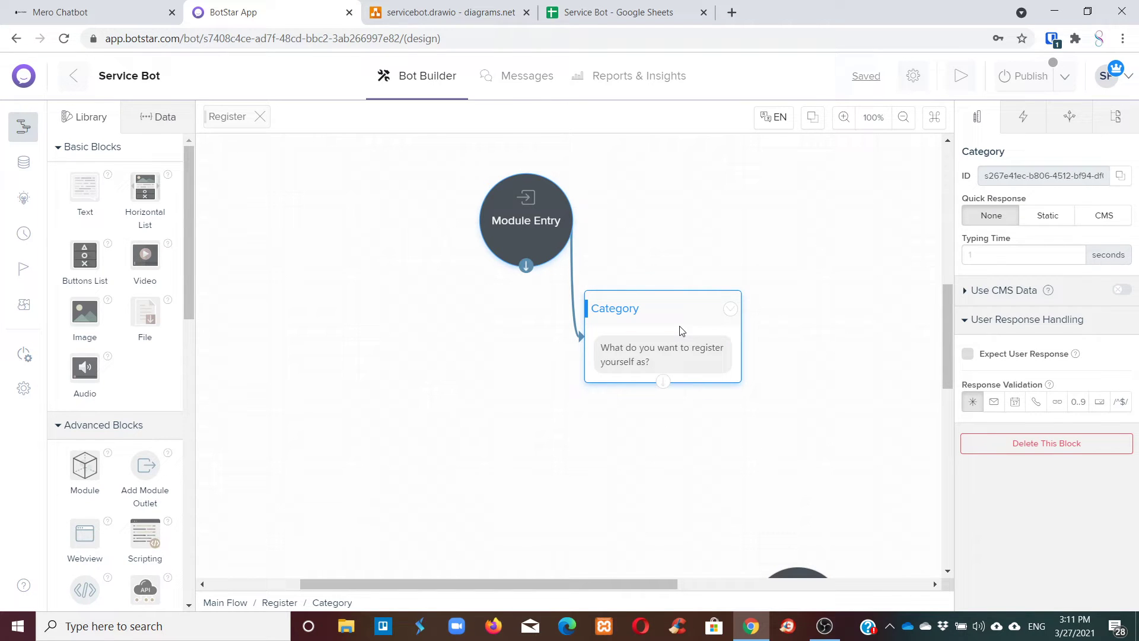
pyautogui.moveTo(673, 305)
pyautogui.mouseDown()
pyautogui.moveTo(656, 310)
pyautogui.moveTo(682, 305)
pyautogui.mouseUp()
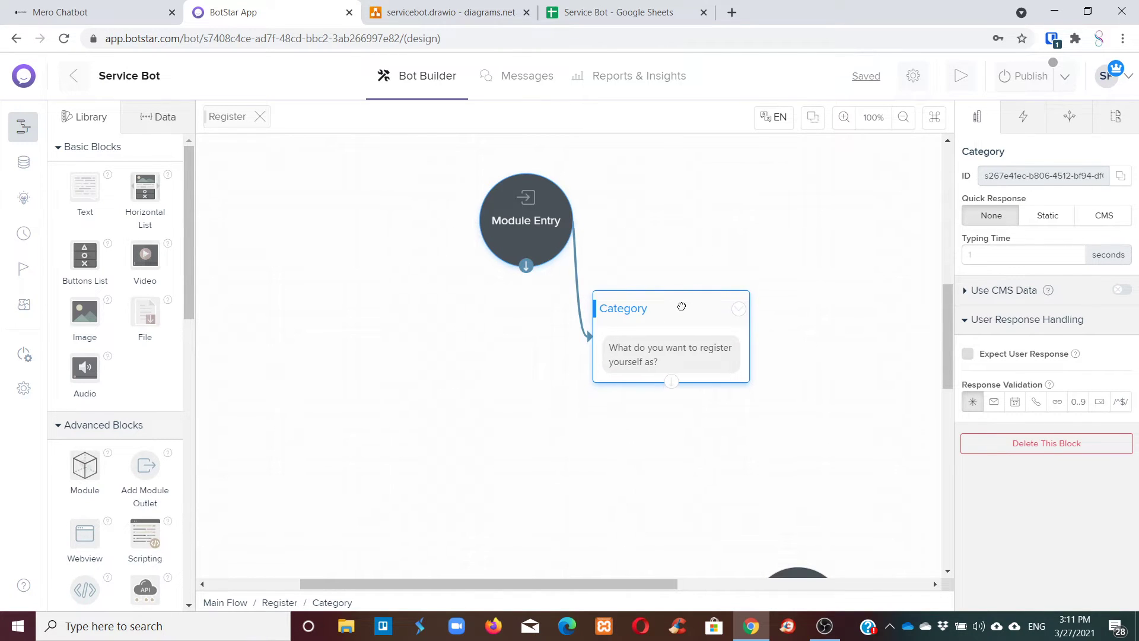
# Set the Category block's quick replies to CMS entity 'category', displaying {entity.name}.
pyautogui.click(1095, 224)
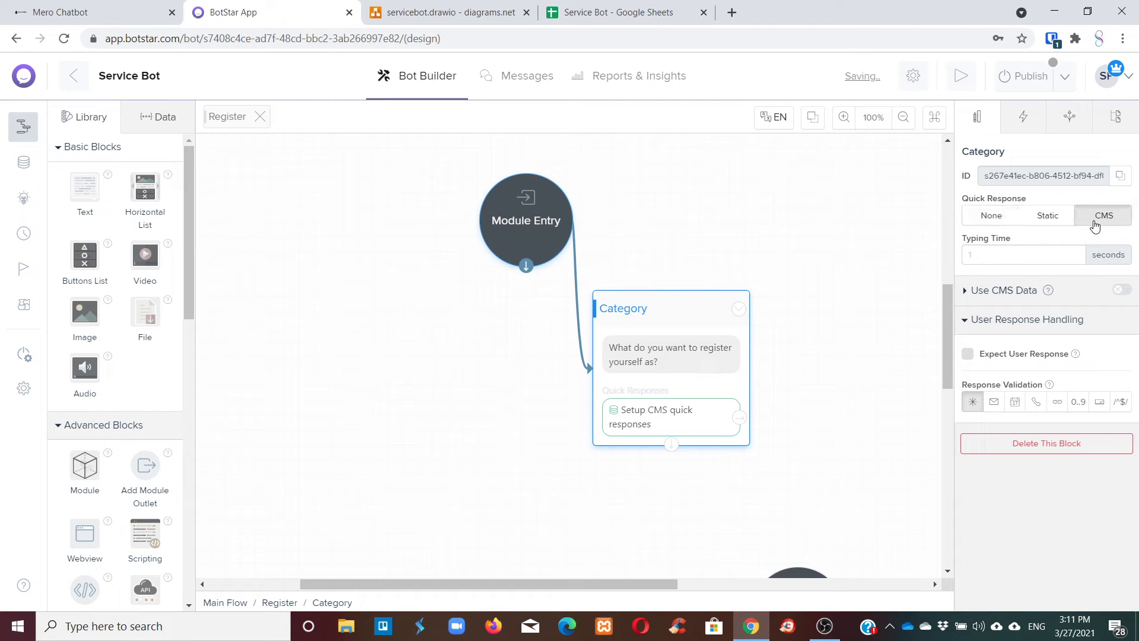
pyautogui.click(679, 422)
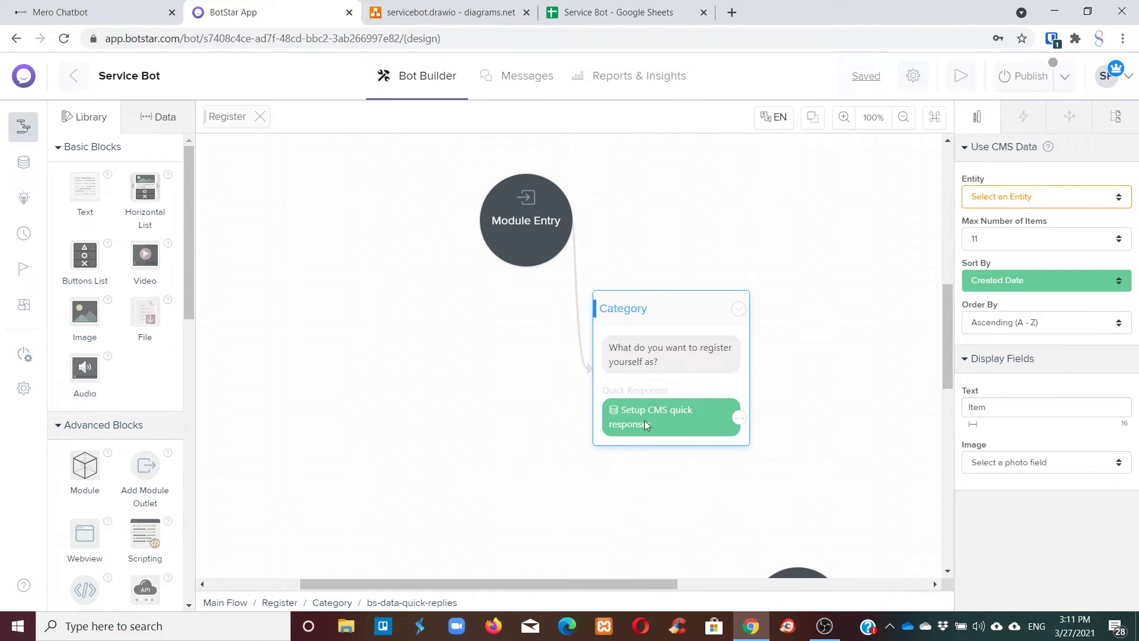
pyautogui.click(1033, 197)
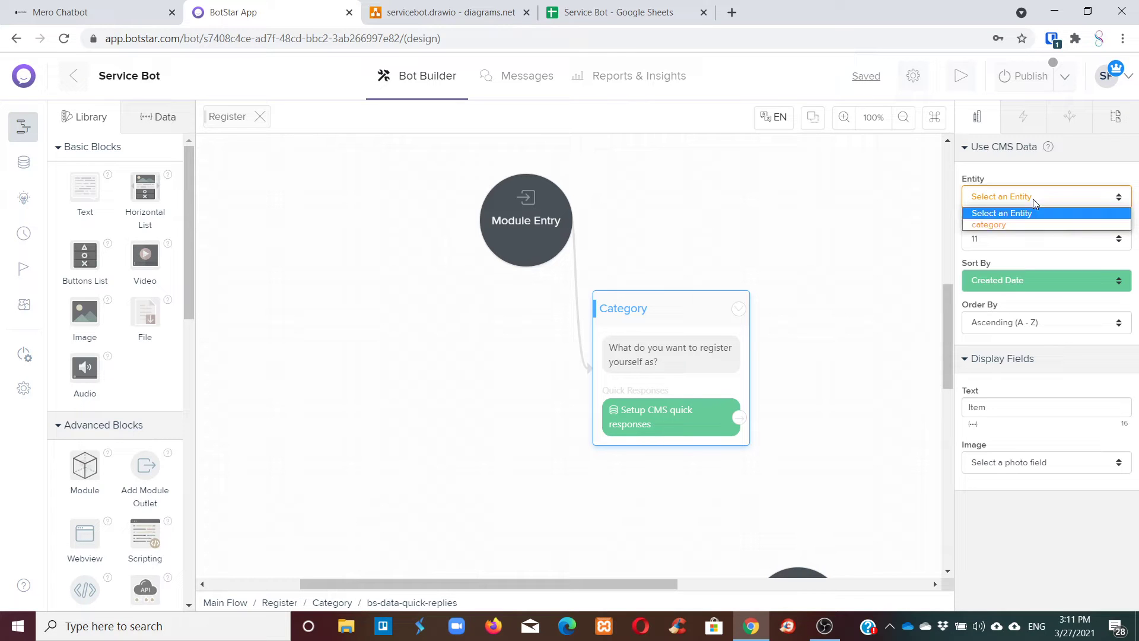
pyautogui.click(1016, 225)
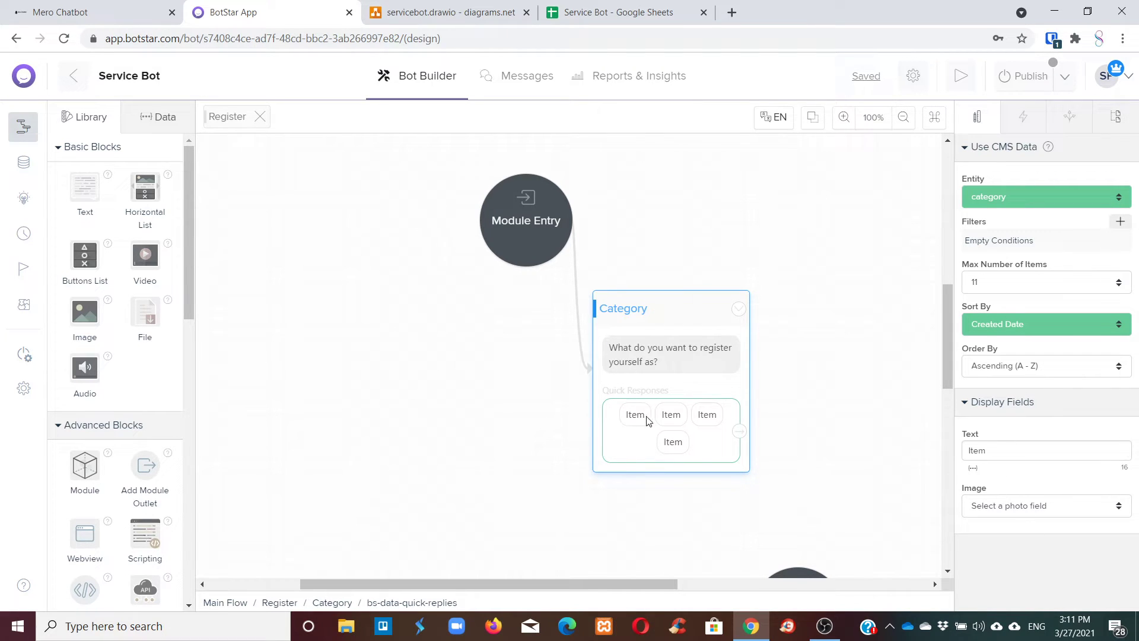
pyautogui.moveTo(1011, 456); pyautogui.dragTo(951, 452)
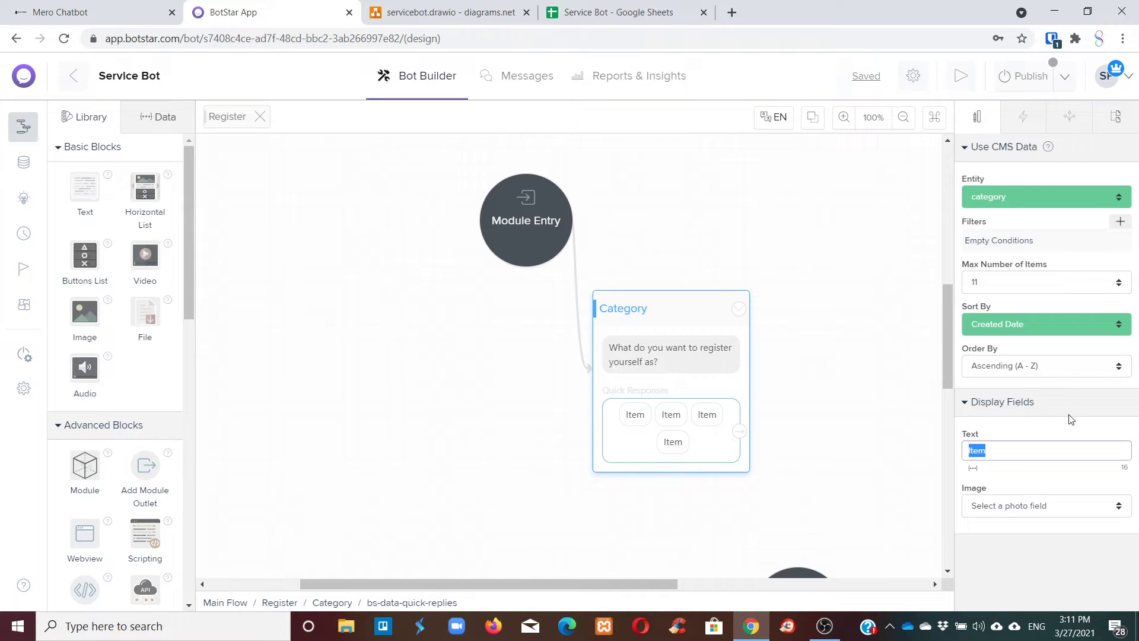
pyautogui.press('BackSpace')
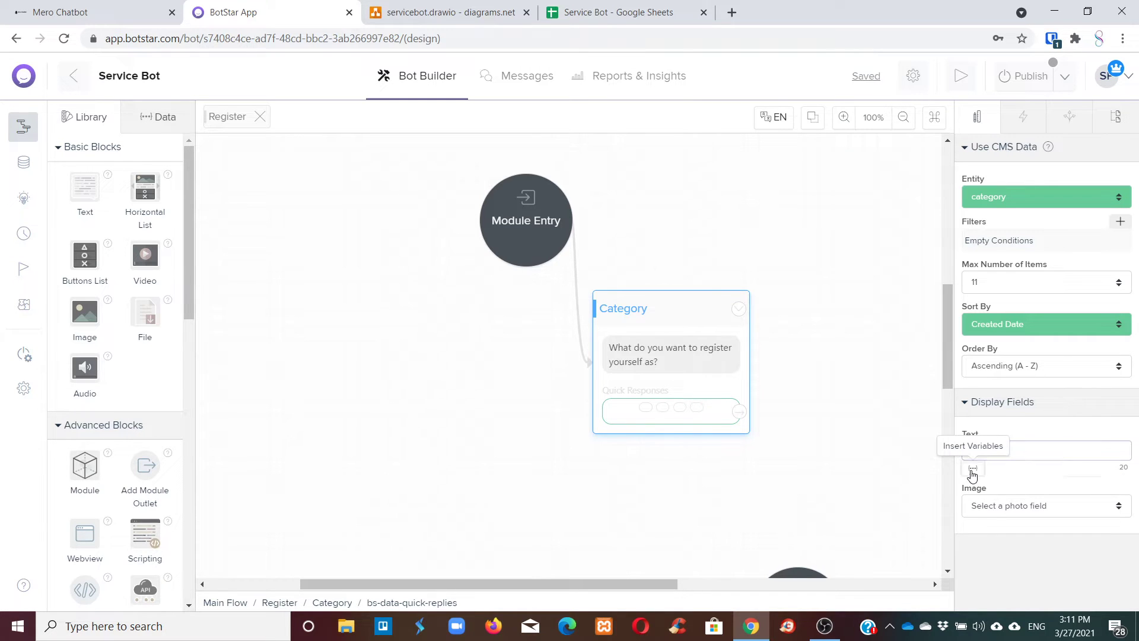
pyautogui.click(971, 473)
pyautogui.click(1022, 510)
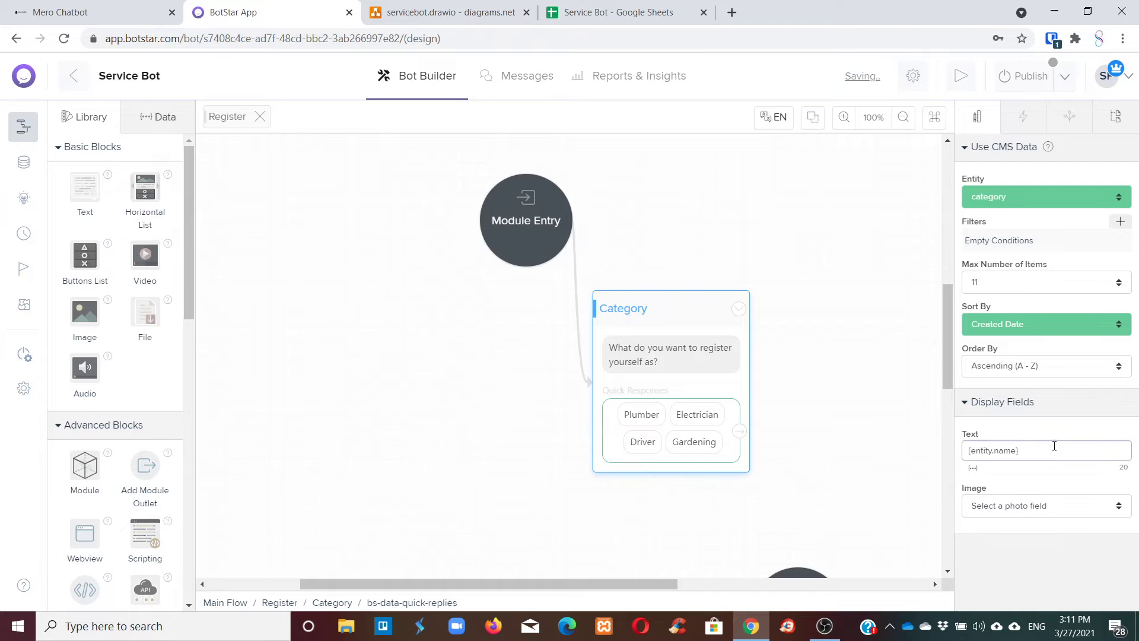
pyautogui.click(838, 392)
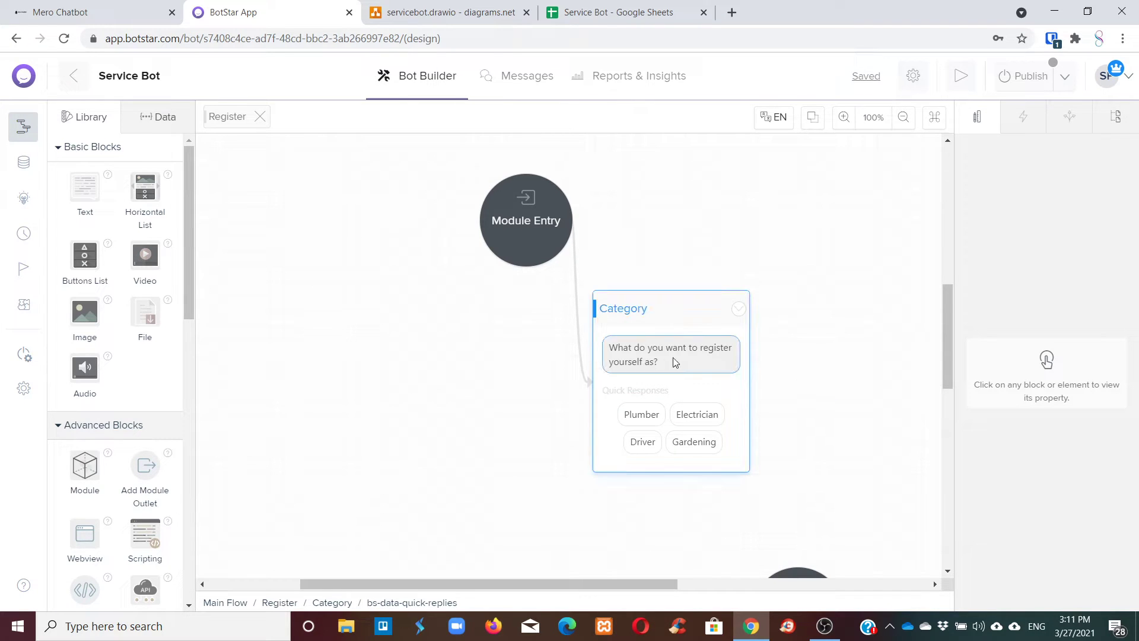
pyautogui.moveTo(668, 305); pyautogui.dragTo(672, 271)
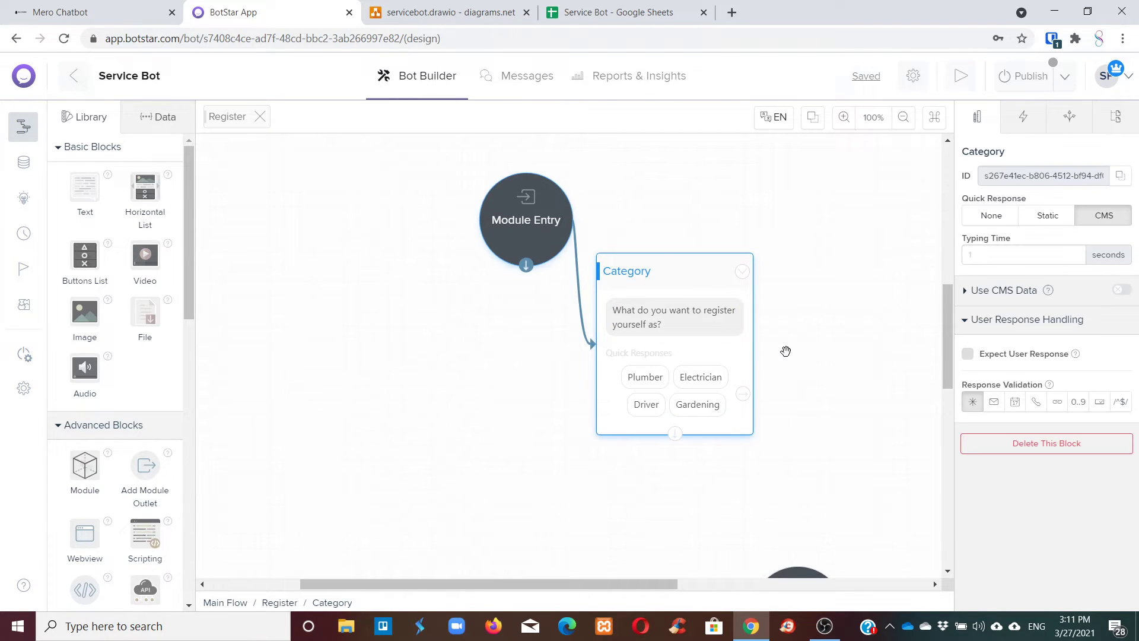
pyautogui.click(639, 376)
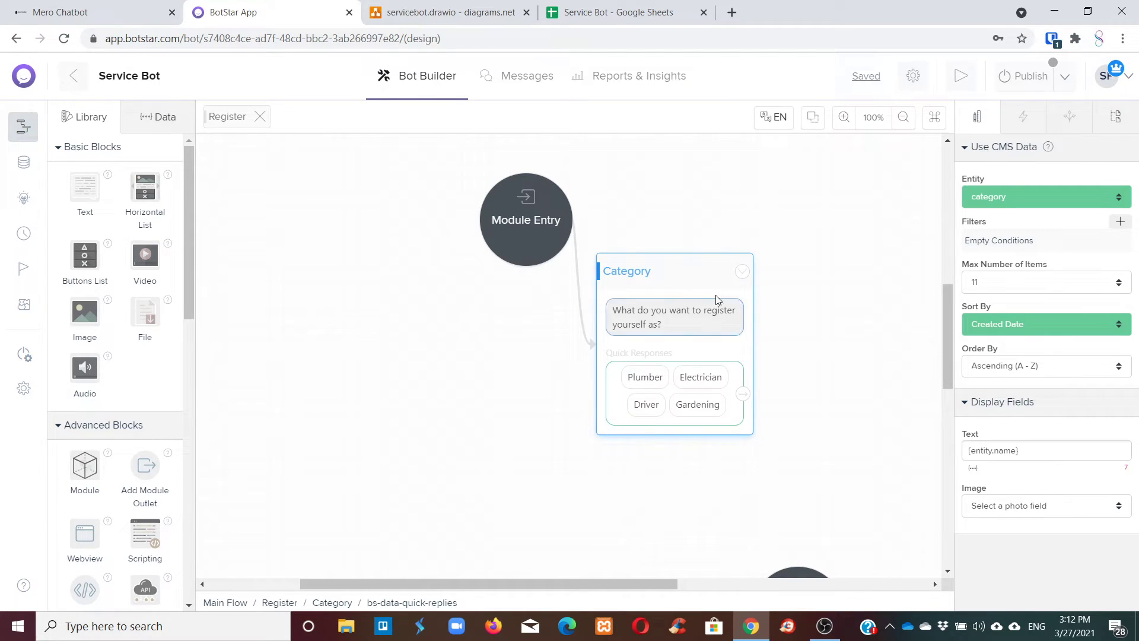
pyautogui.moveTo(681, 261); pyautogui.dragTo(724, 179)
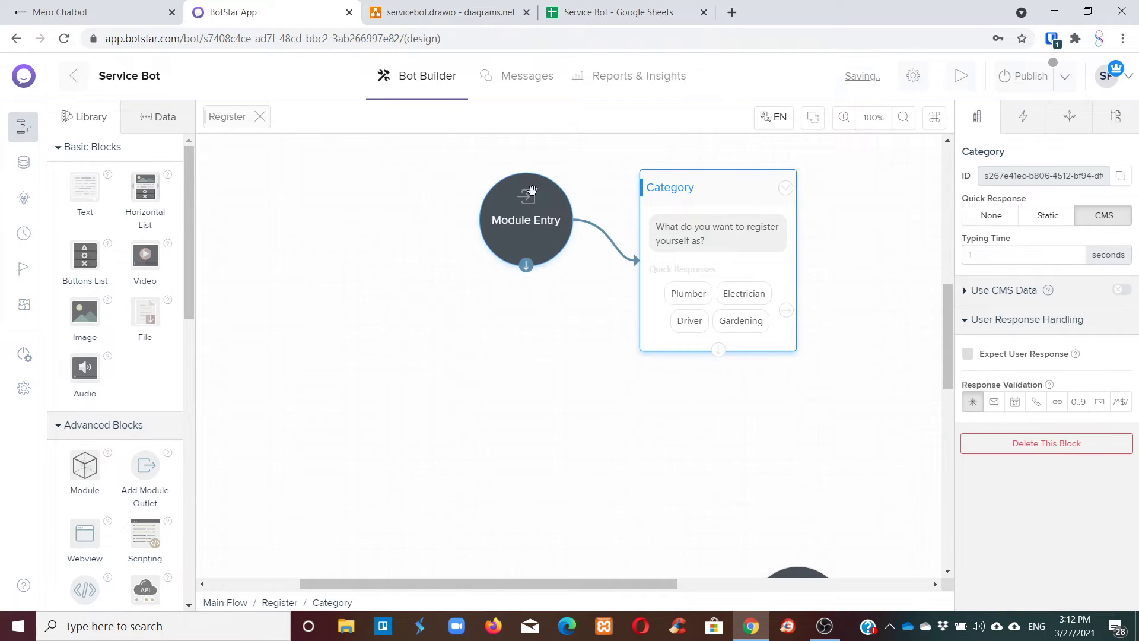
# Place Category beside Module Entry and enable Expect User Response on it.
pyautogui.moveTo(522, 198); pyautogui.dragTo(266, 163)
pyautogui.moveTo(687, 175); pyautogui.dragTo(454, 178)
pyautogui.scroll(-1, 703, 270)
pyautogui.scroll(-3, 703, 257)
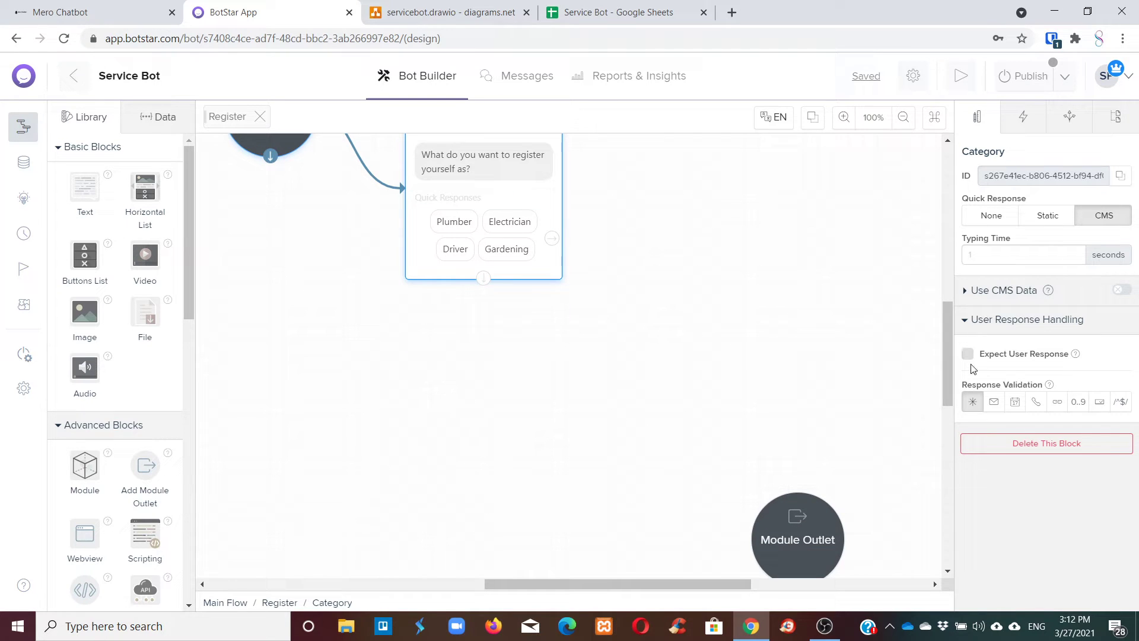
pyautogui.click(968, 354)
pyautogui.scroll(8, 448, 349)
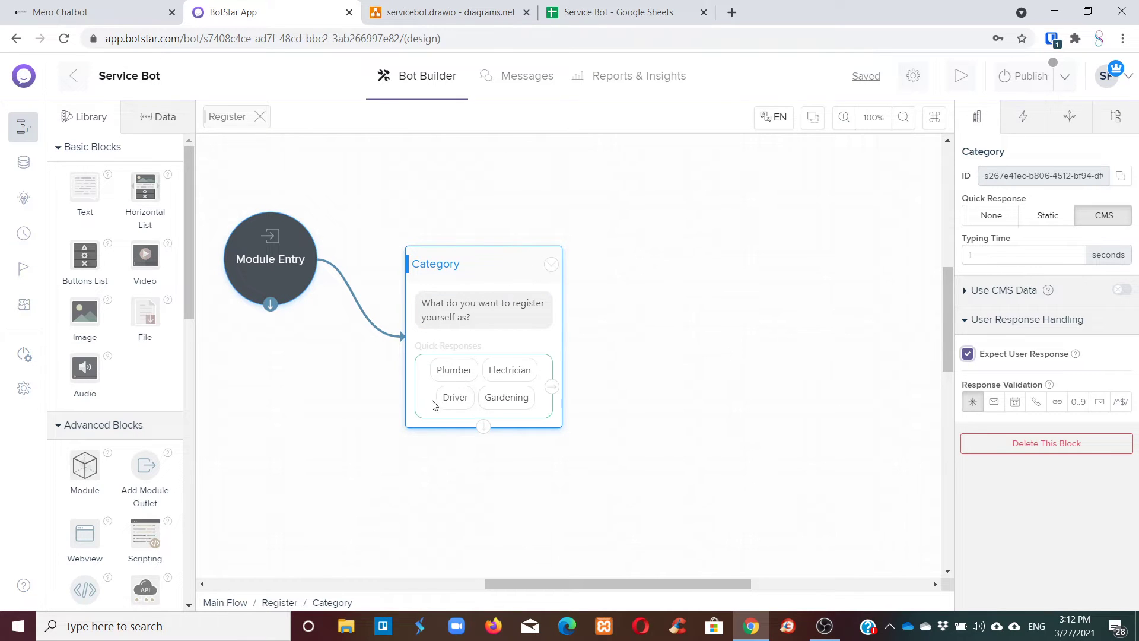
# Check the Service Bot spreadsheet columns and nudge the Category block into place.
pyautogui.click(580, 13)
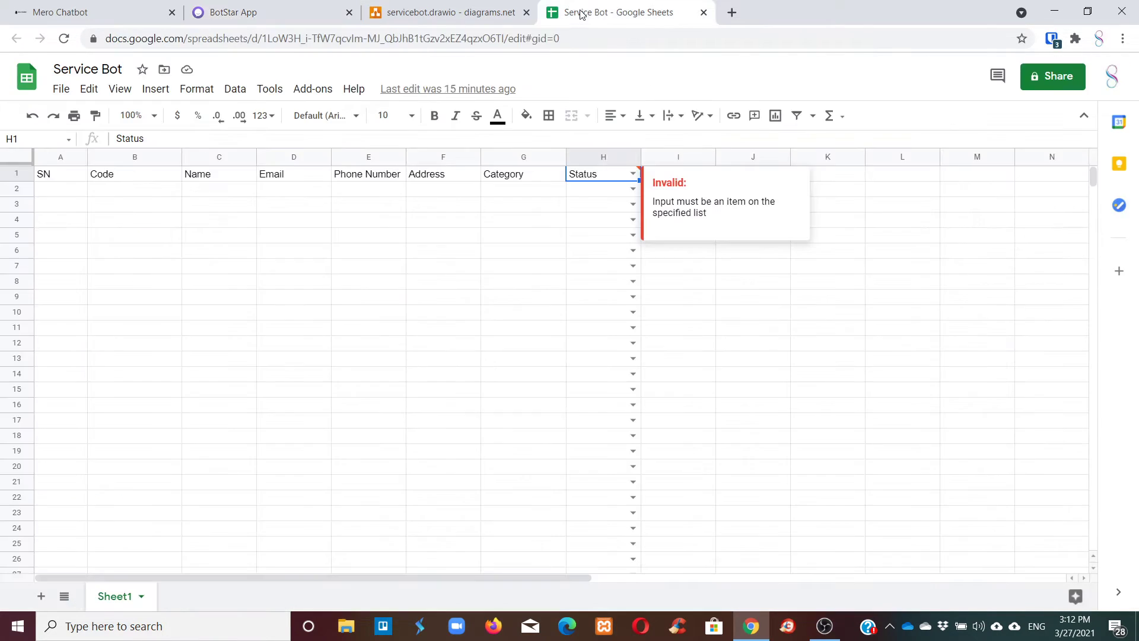
pyautogui.click(255, 13)
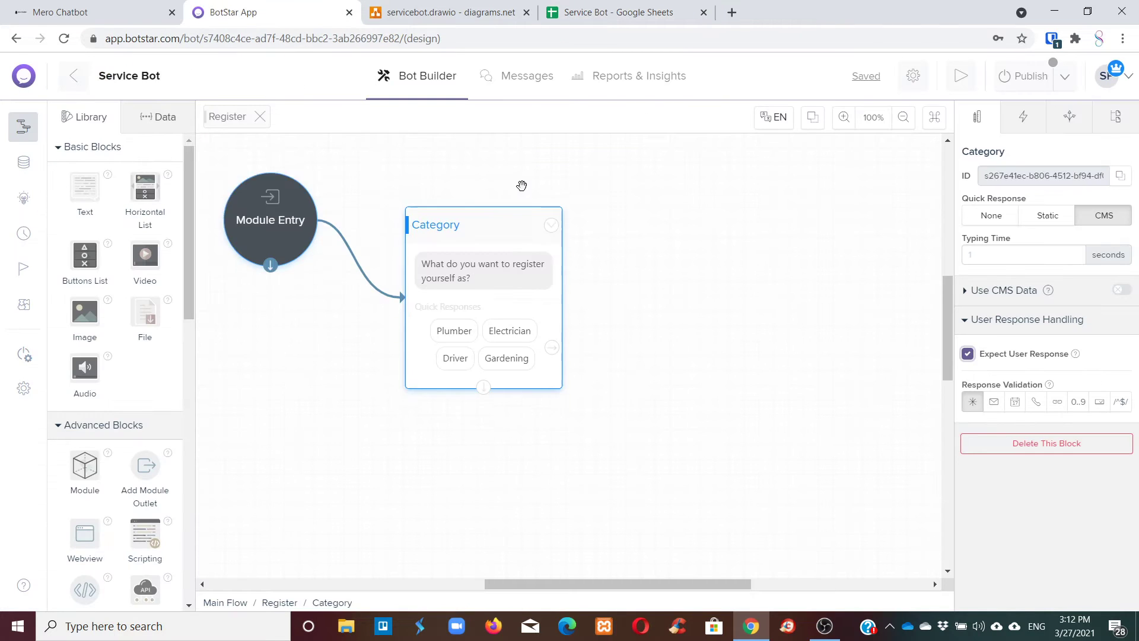
pyautogui.scroll(-2, 522, 185)
pyautogui.scroll(1, 503, 200)
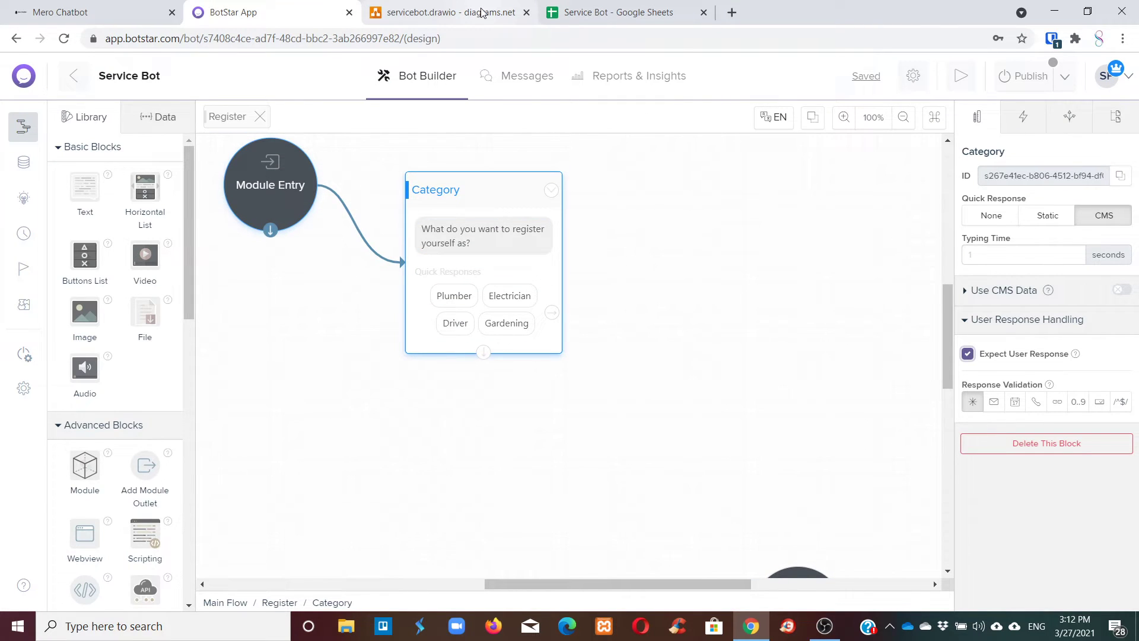
pyautogui.click(569, 12)
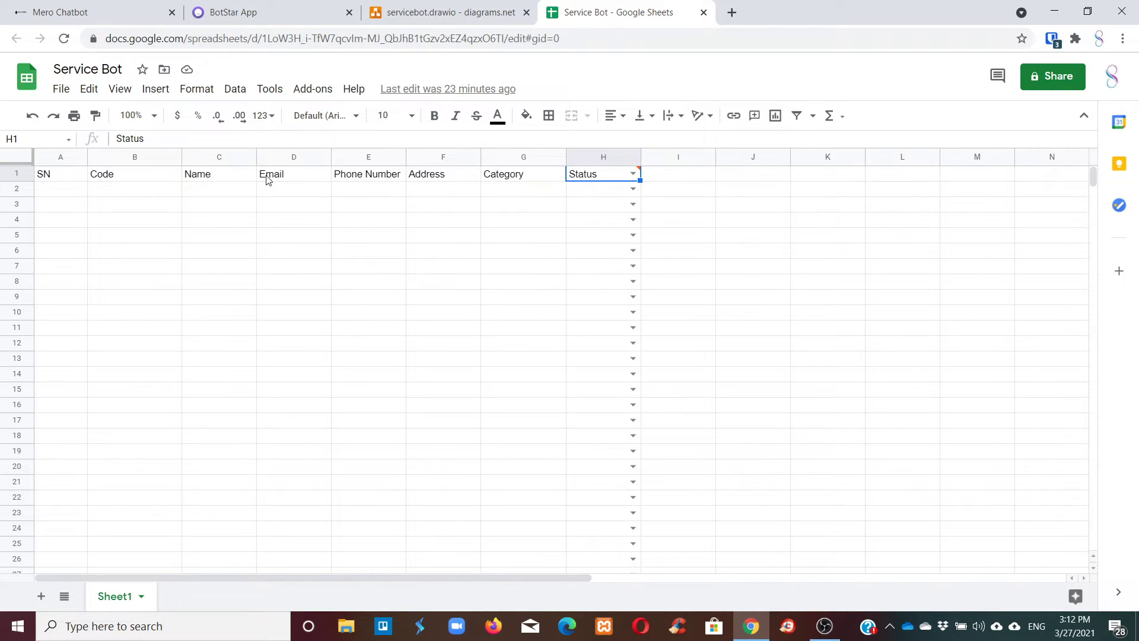
pyautogui.click(223, 11)
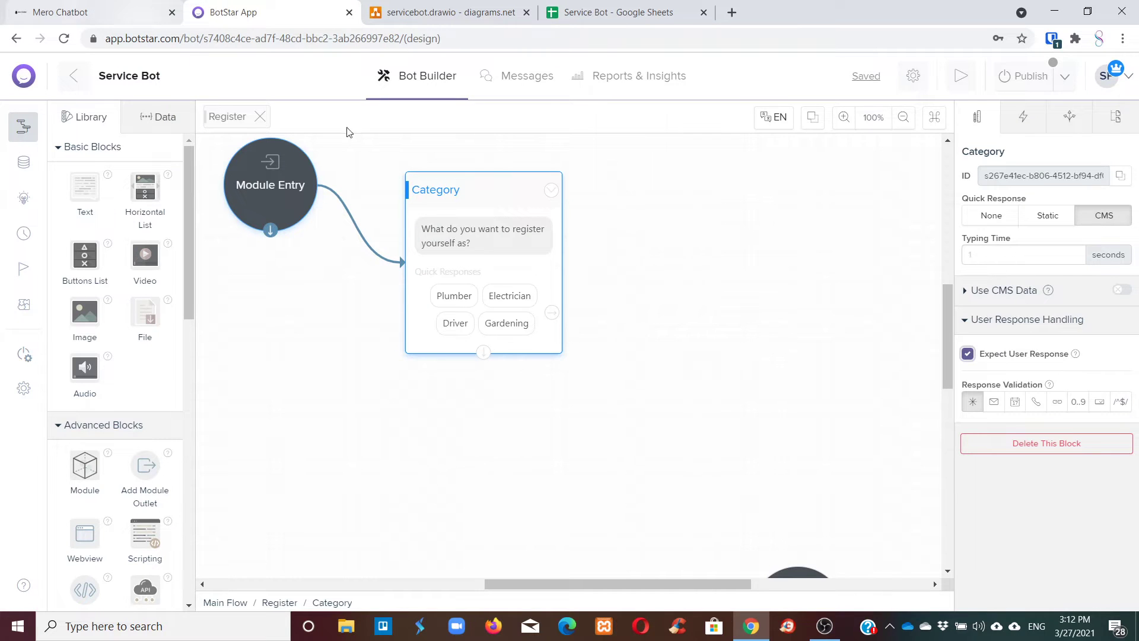
pyautogui.moveTo(422, 188); pyautogui.dragTo(397, 176)
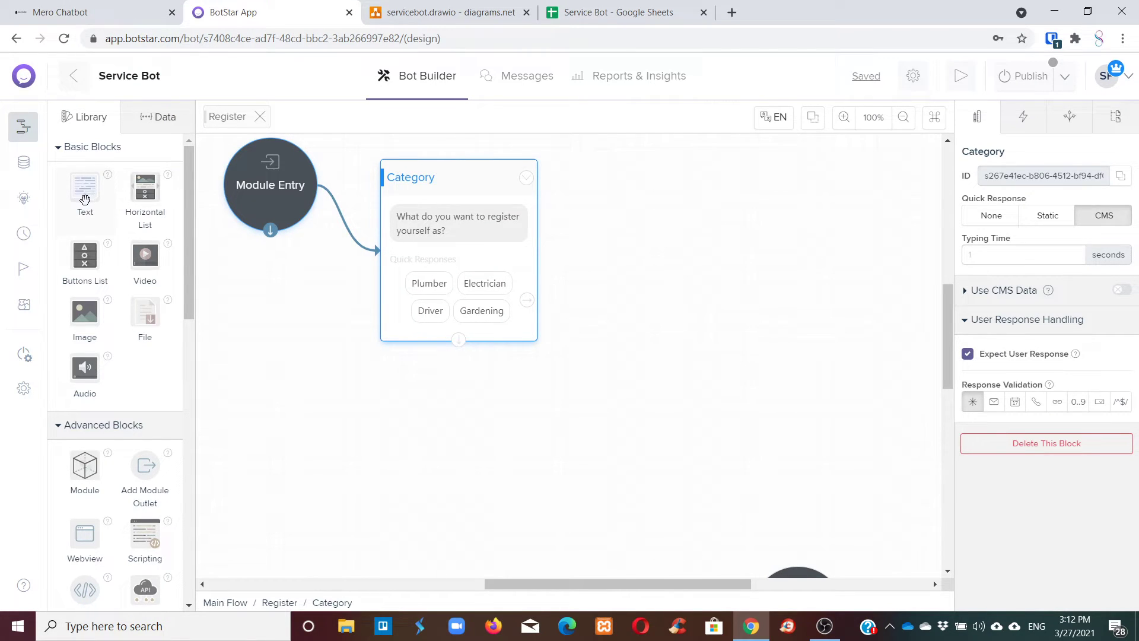
# Add a new Text block to the flow and connect Category's output to it.
pyautogui.moveTo(84, 192); pyautogui.dragTo(647, 273)
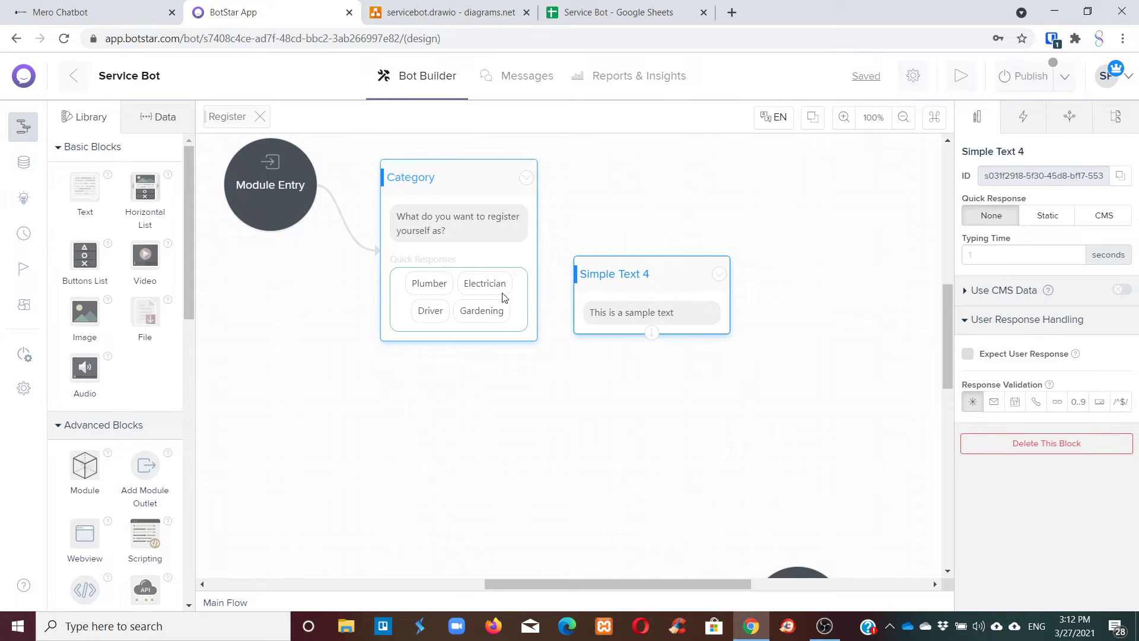
pyautogui.click(516, 239)
pyautogui.click(525, 258)
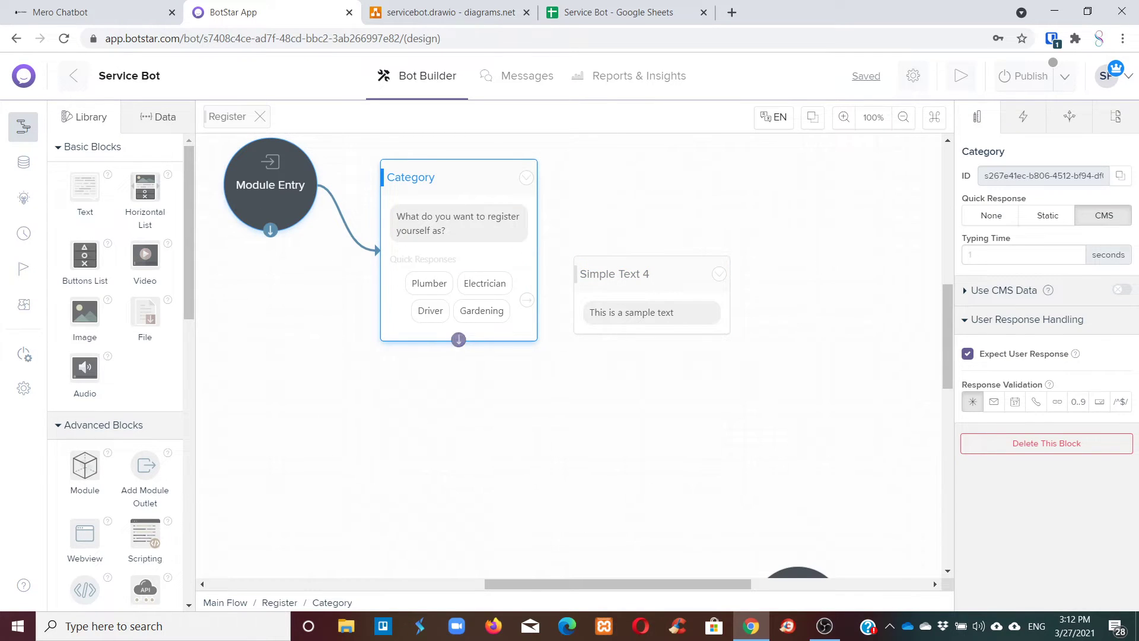
pyautogui.moveTo(458, 339); pyautogui.dragTo(626, 307)
# Rename the new text block to Name and move it up and to the right.
pyautogui.click(626, 307)
pyautogui.click(648, 269)
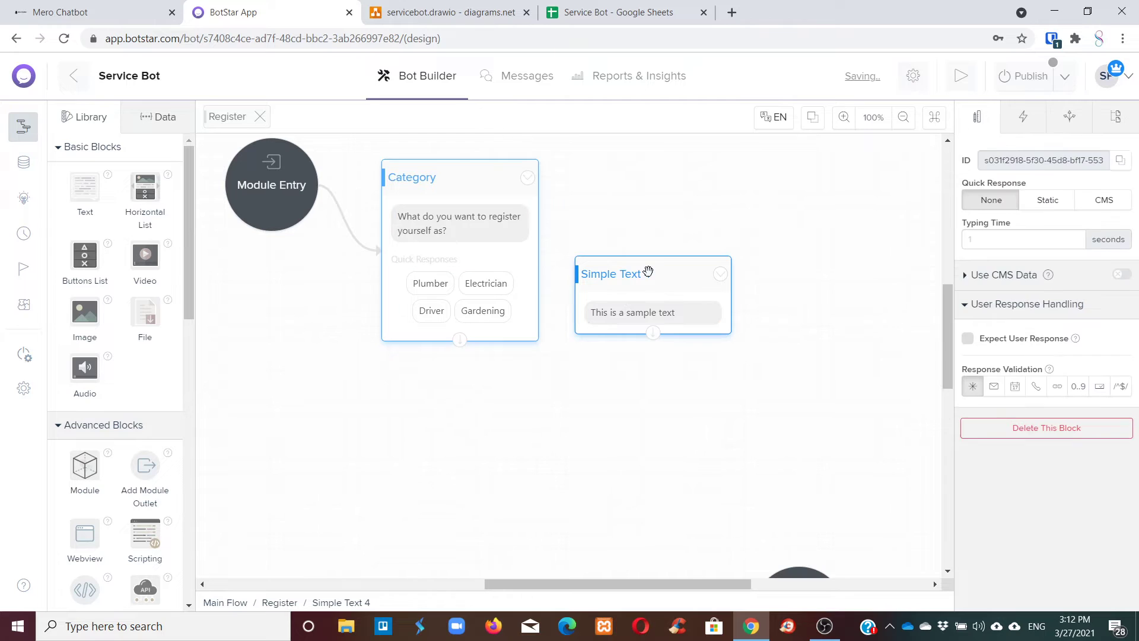
pyautogui.click(1024, 155)
pyautogui.moveTo(1024, 155); pyautogui.dragTo(981, 156)
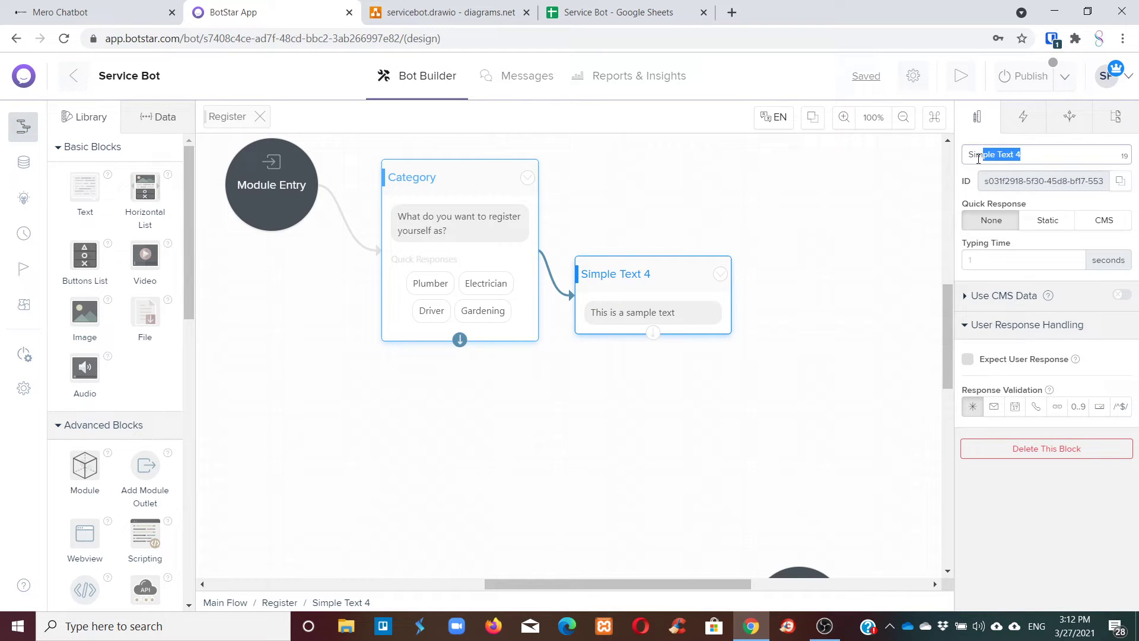
pyautogui.press('BackSpace')
pyautogui.press('BackSpace')
pyautogui.press('BackSpace')
pyautogui.write('Name')
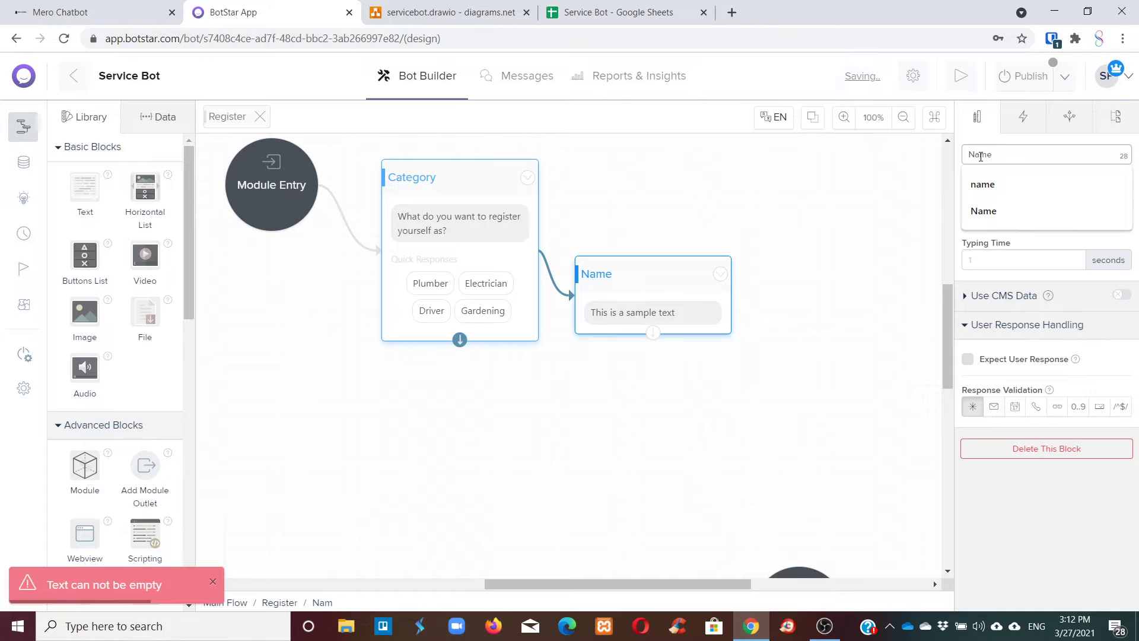
pyautogui.press('Return')
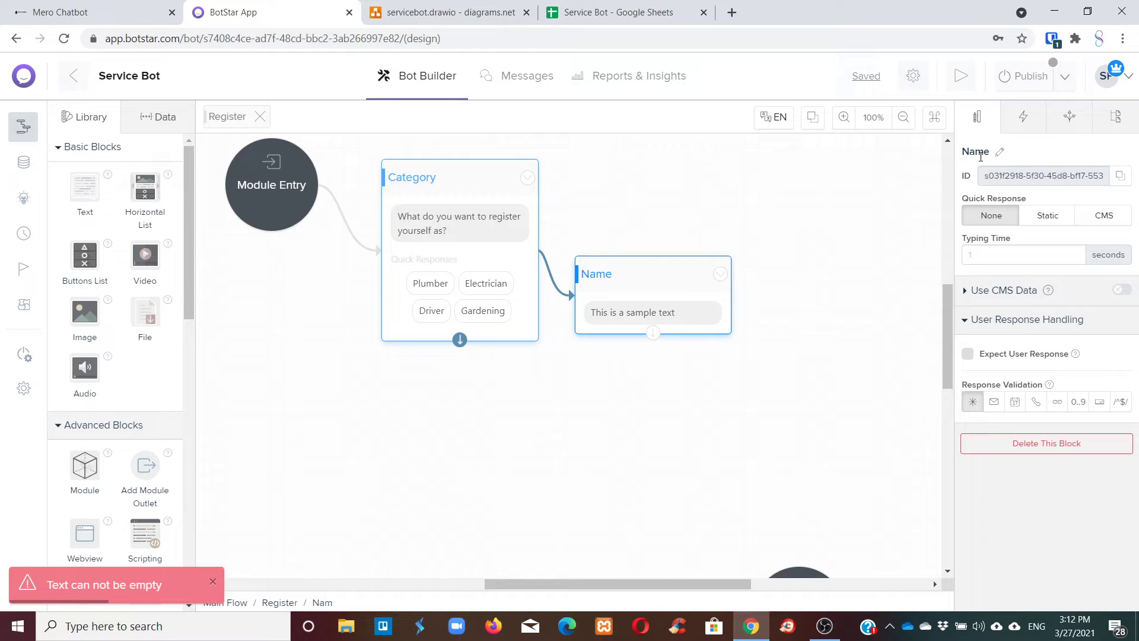
pyautogui.moveTo(665, 263); pyautogui.dragTo(694, 212)
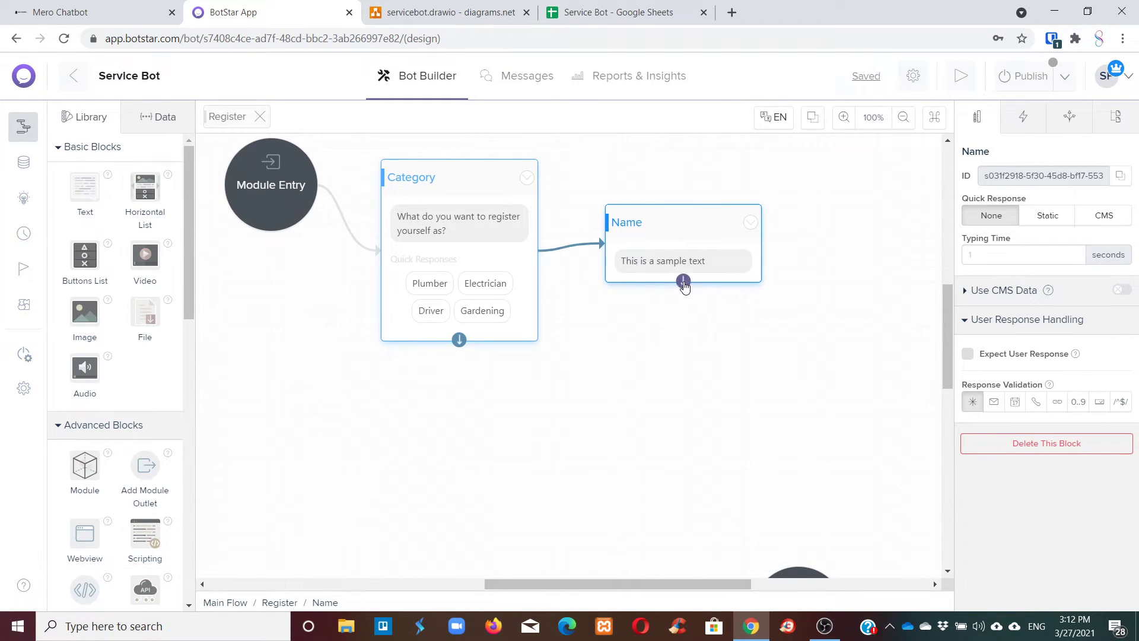
pyautogui.click(750, 222)
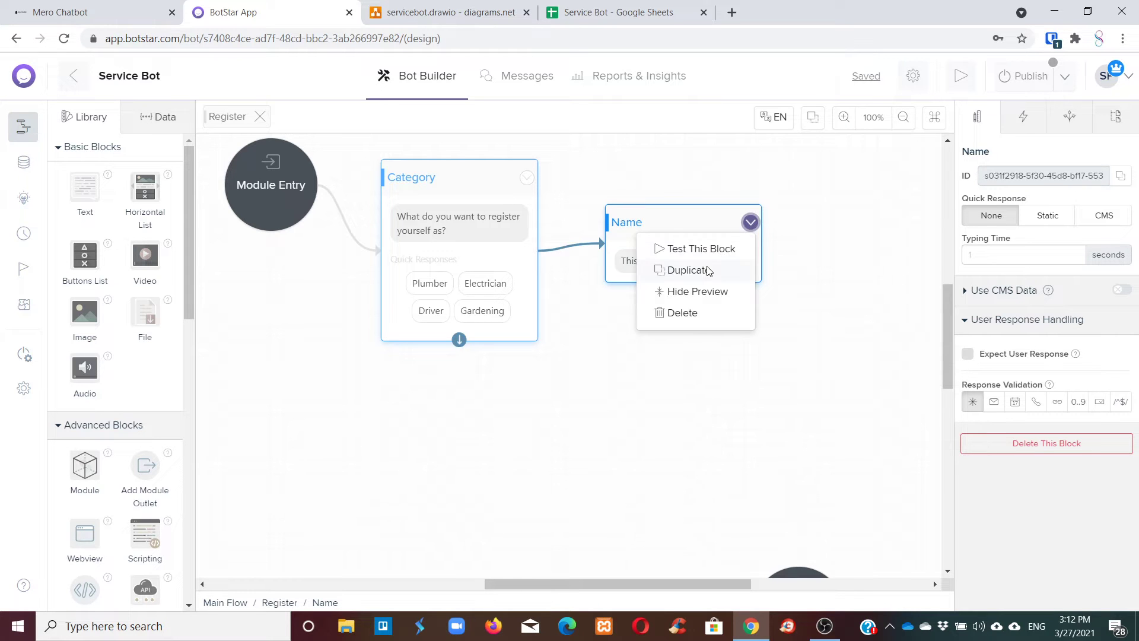
# Make the Name block expect a user response and place a duplicate of it below.
pyautogui.click(644, 213)
pyautogui.click(1008, 354)
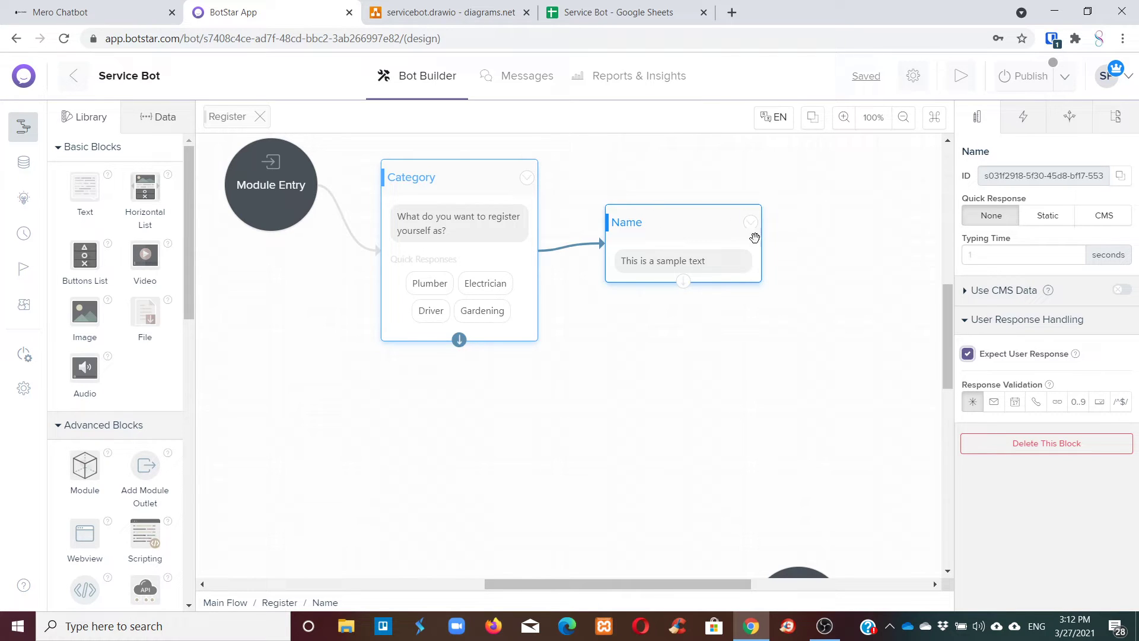
pyautogui.click(751, 223)
pyautogui.click(711, 274)
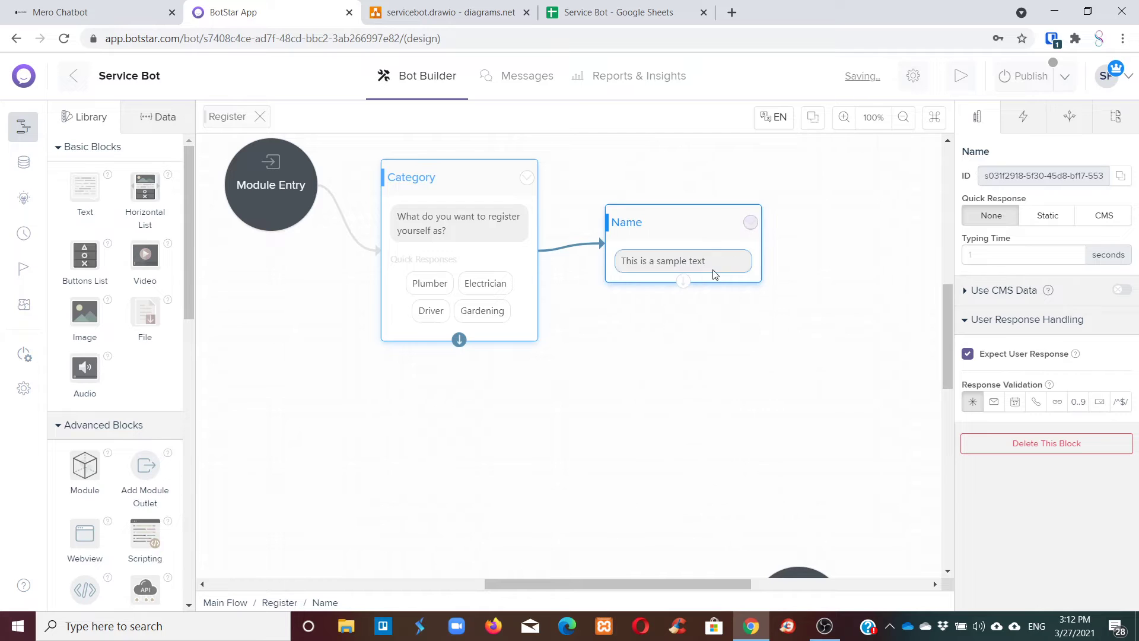
pyautogui.moveTo(813, 221); pyautogui.dragTo(662, 360)
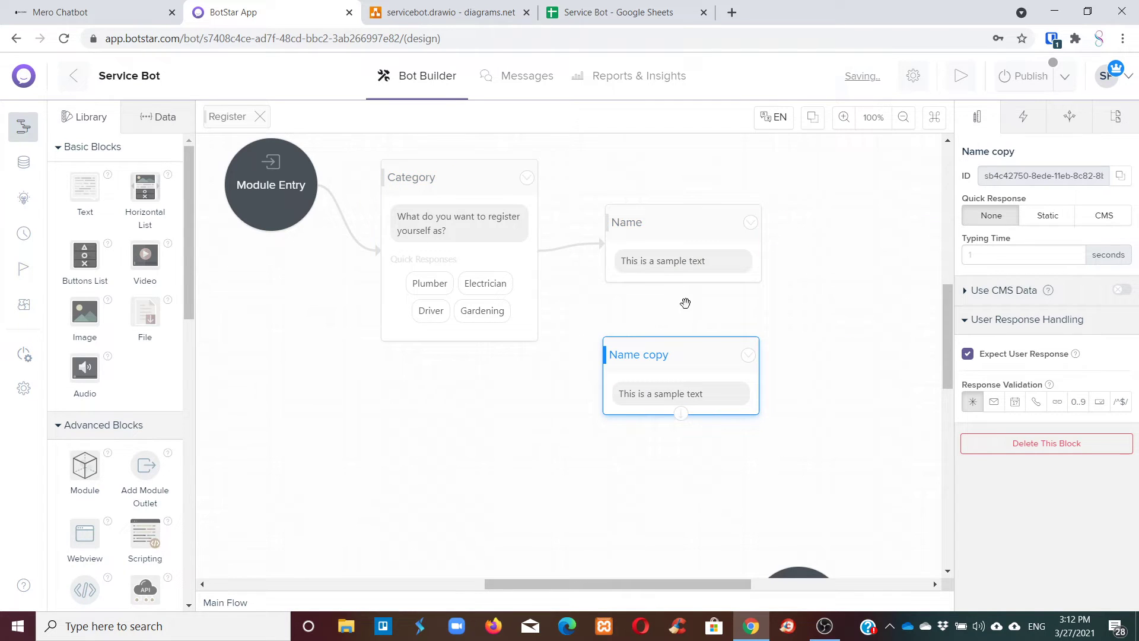
# Link Name to the duplicated block and rename that block Email?
pyautogui.moveTo(681, 280); pyautogui.dragTo(710, 363)
pyautogui.click(710, 363)
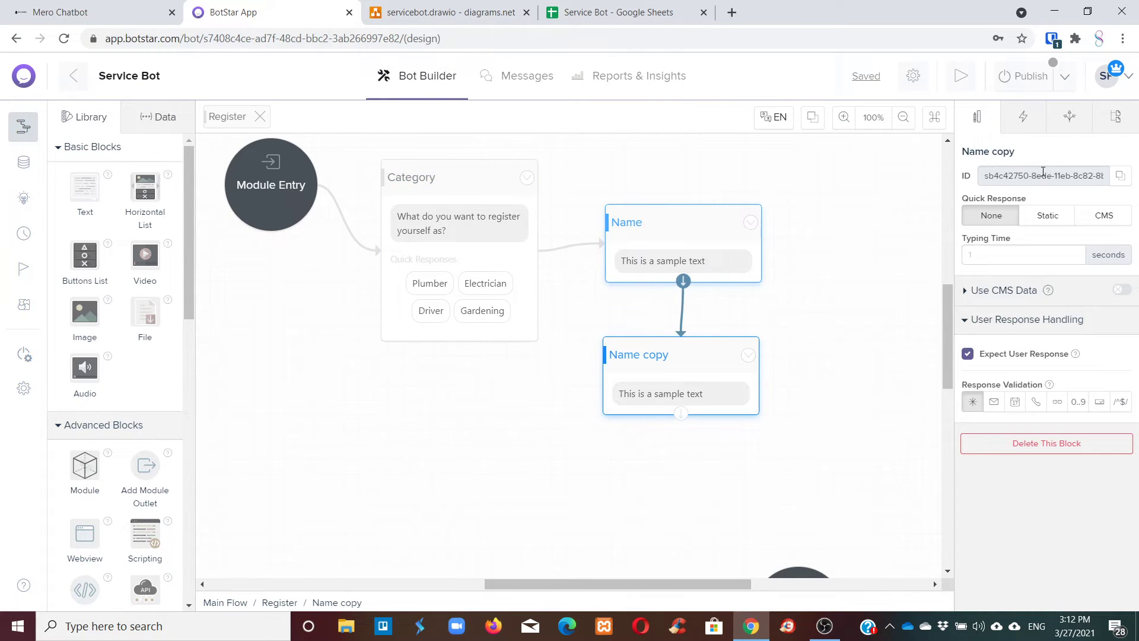
pyautogui.click(1013, 153)
pyautogui.moveTo(1014, 154); pyautogui.dragTo(963, 154)
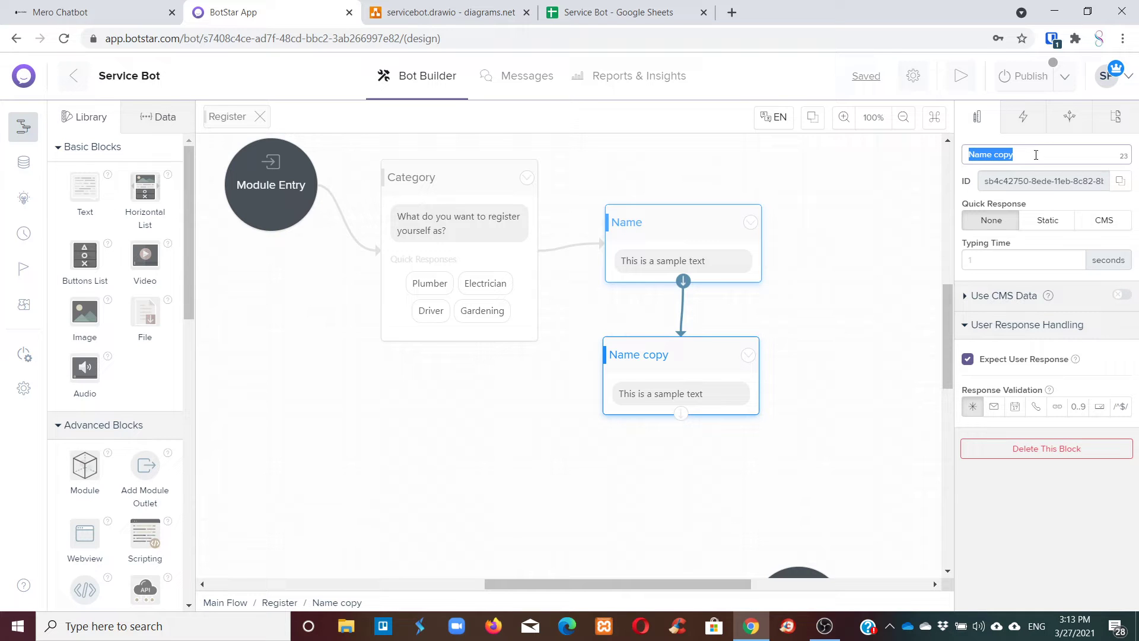
pyautogui.write('Email?')
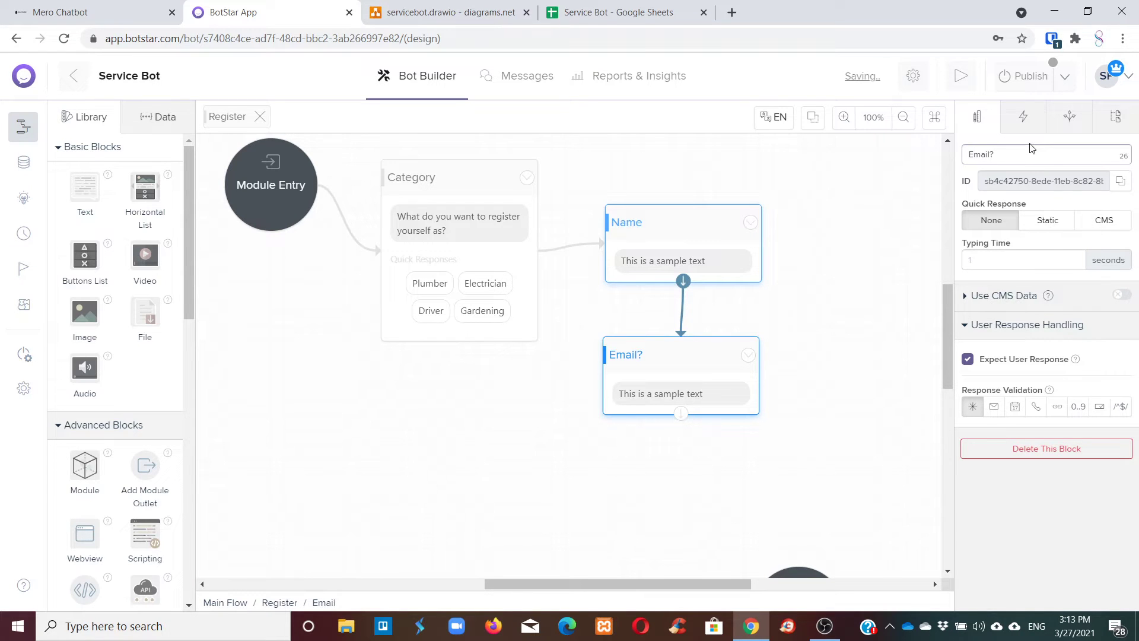
pyautogui.click(1043, 429)
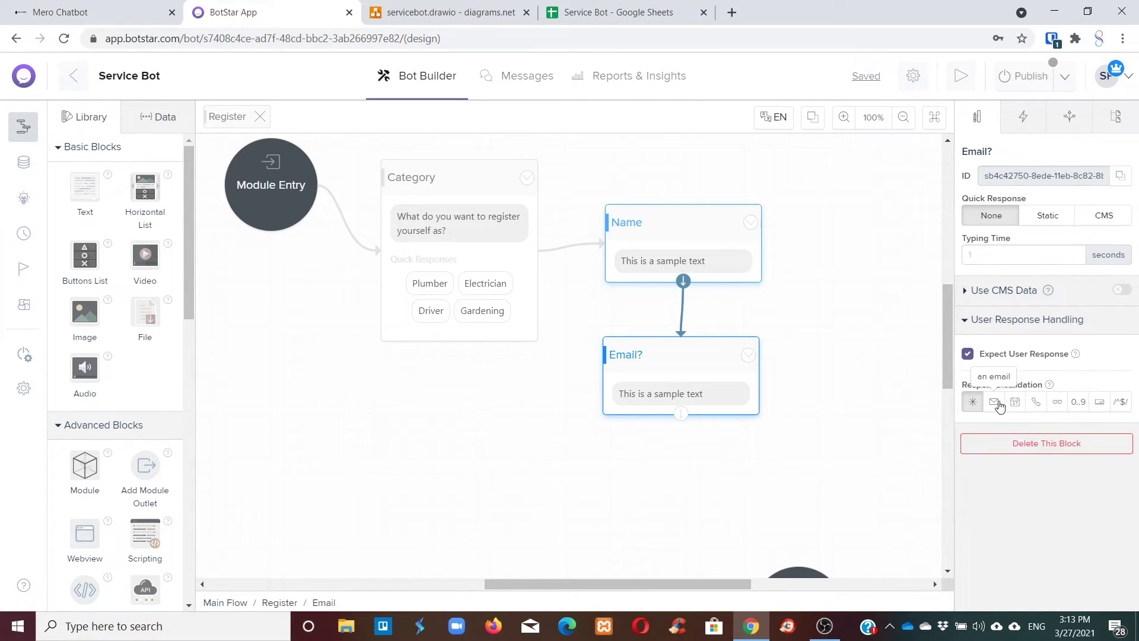
# Validate Email? replies as email, with the error message 'Please enter a correct email'.
pyautogui.click(993, 402)
pyautogui.click(1022, 446)
pyautogui.write('Please enter a cor')
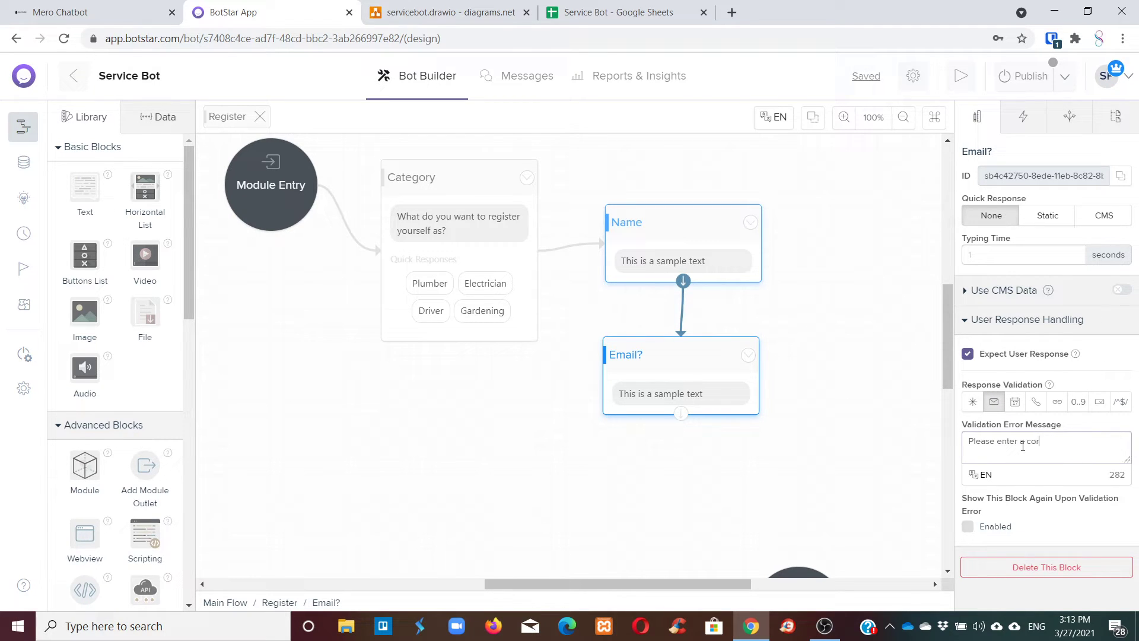
pyautogui.write('rect email')
pyautogui.moveTo(647, 360); pyautogui.dragTo(688, 336)
pyautogui.click(744, 330)
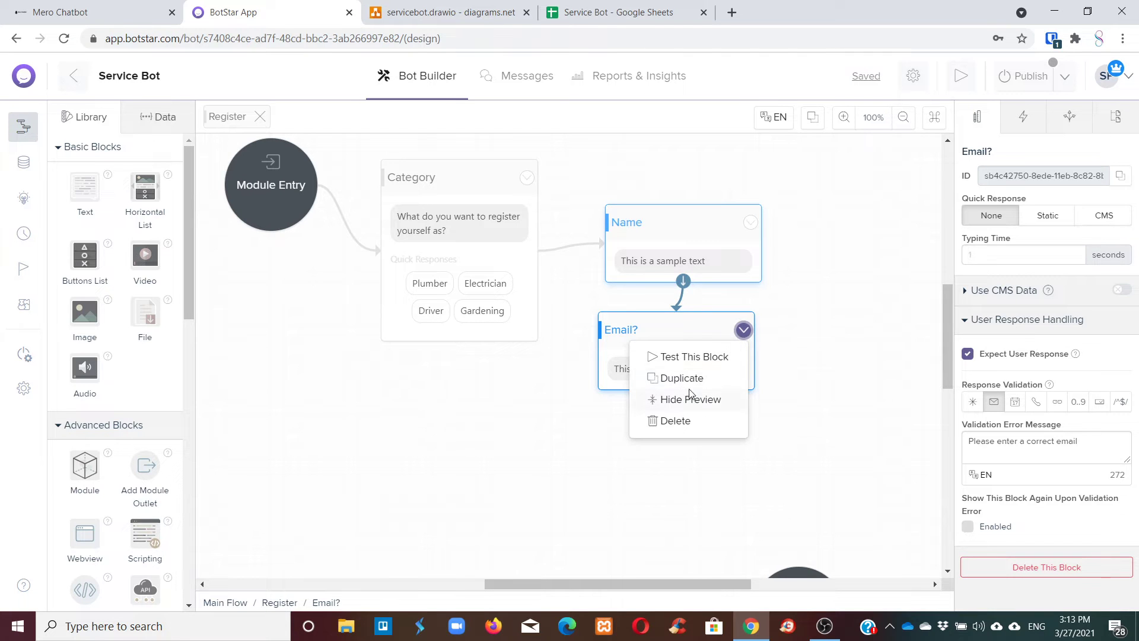
# Reposition the Name and Email? blocks and make two duplicates of the Email? block.
pyautogui.click(779, 324)
pyautogui.click(681, 335)
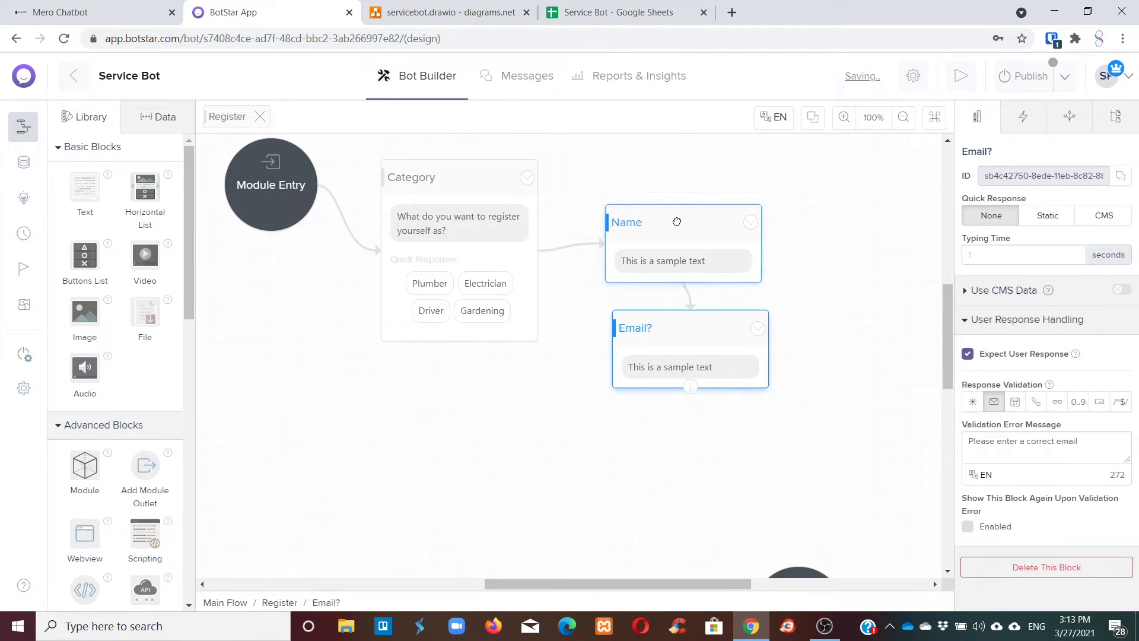
pyautogui.moveTo(677, 221); pyautogui.dragTo(668, 188)
pyautogui.moveTo(722, 331); pyautogui.dragTo(697, 309)
pyautogui.click(733, 309)
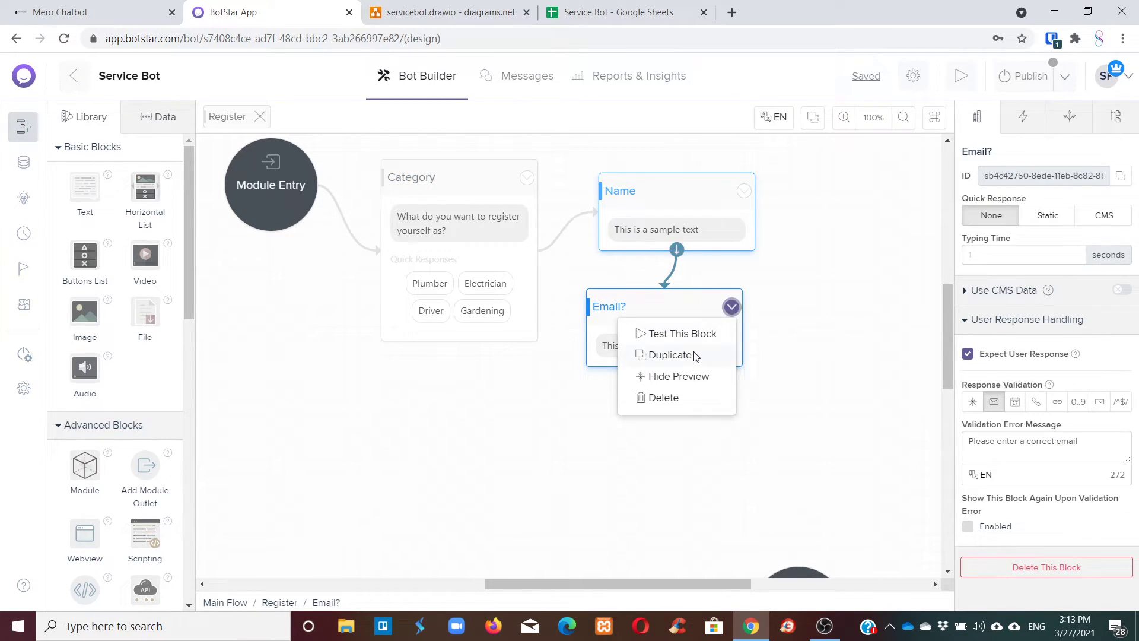
pyautogui.click(691, 354)
pyautogui.moveTo(782, 320); pyautogui.dragTo(616, 422)
pyautogui.click(752, 408)
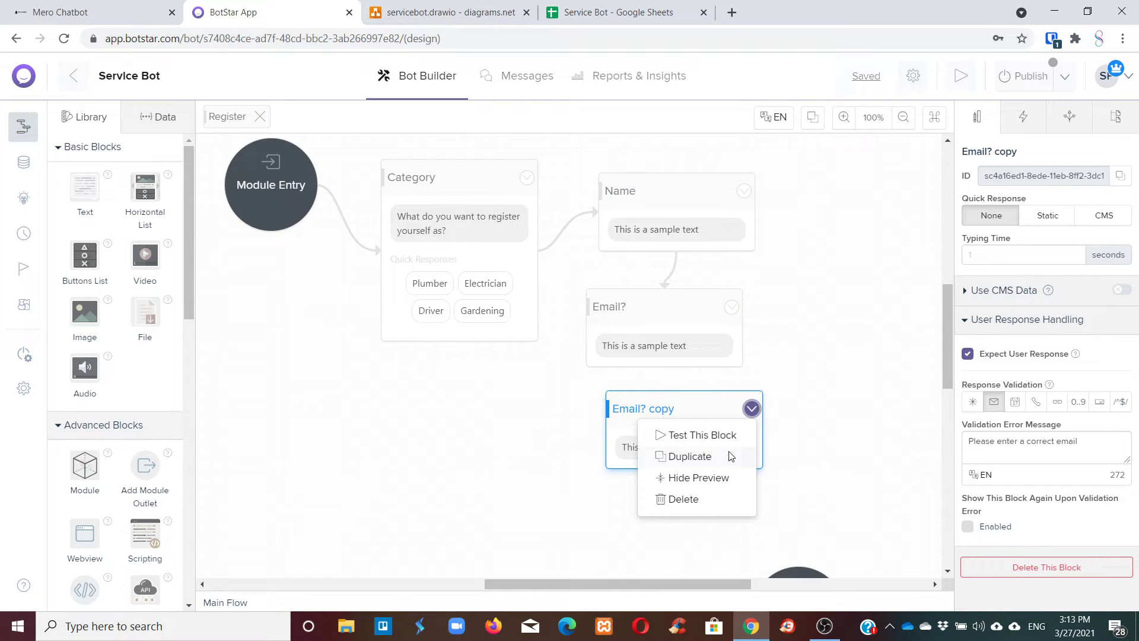
pyautogui.click(714, 455)
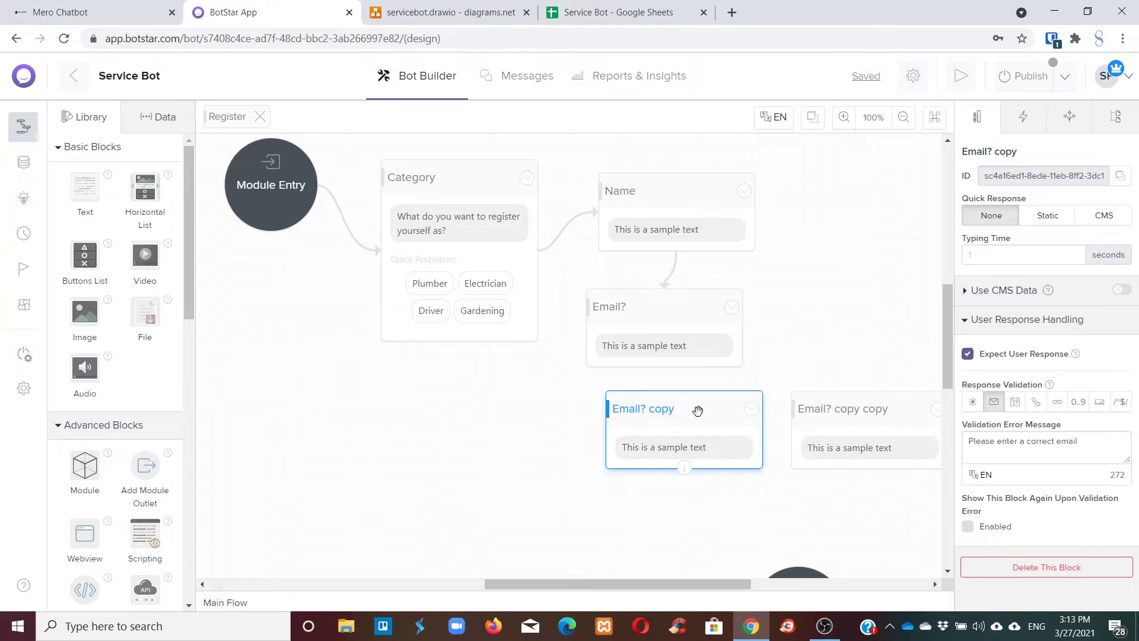
pyautogui.moveTo(698, 412); pyautogui.dragTo(690, 406)
# Rename the 'Email? copy' block to Phone.
pyautogui.click(735, 357)
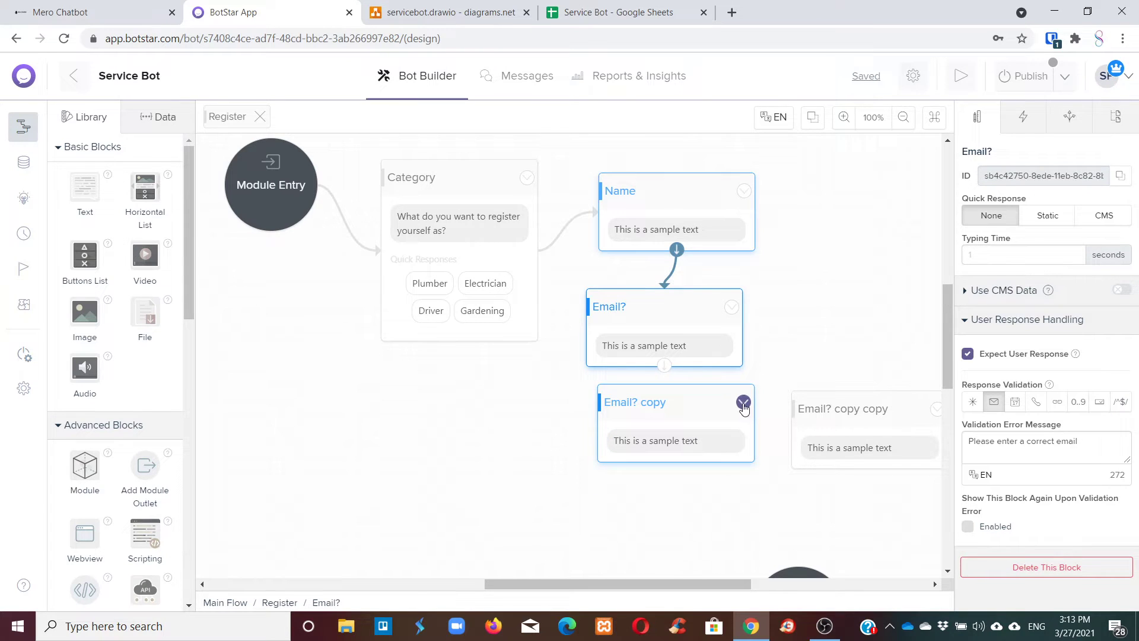
pyautogui.click(743, 403)
pyautogui.click(933, 263)
pyautogui.click(1022, 152)
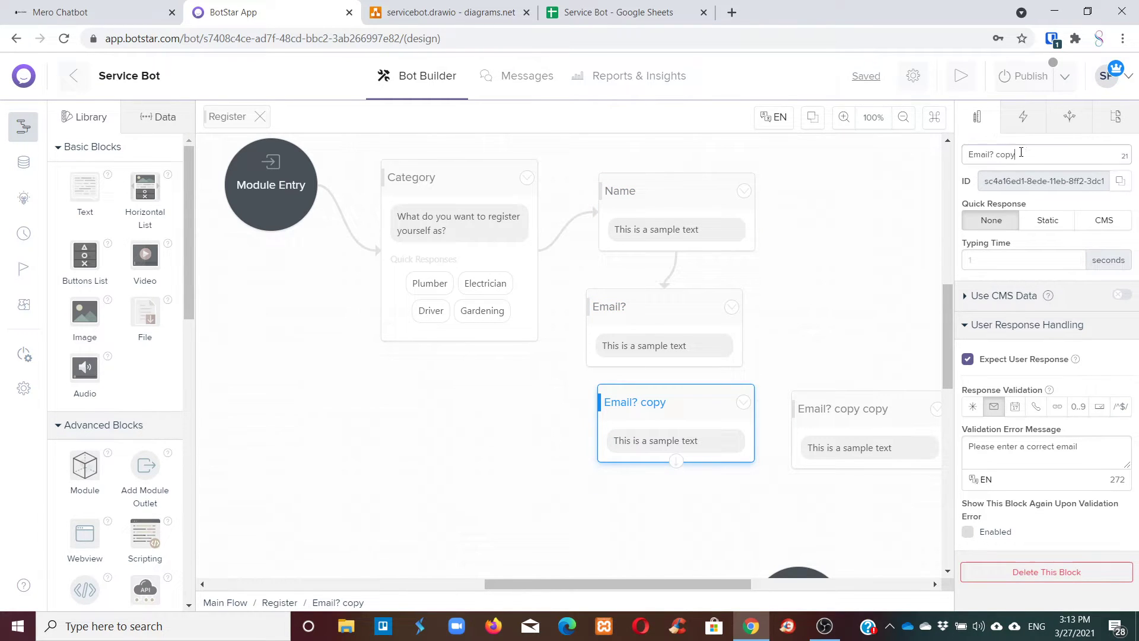
pyautogui.moveTo(1023, 152); pyautogui.dragTo(956, 156)
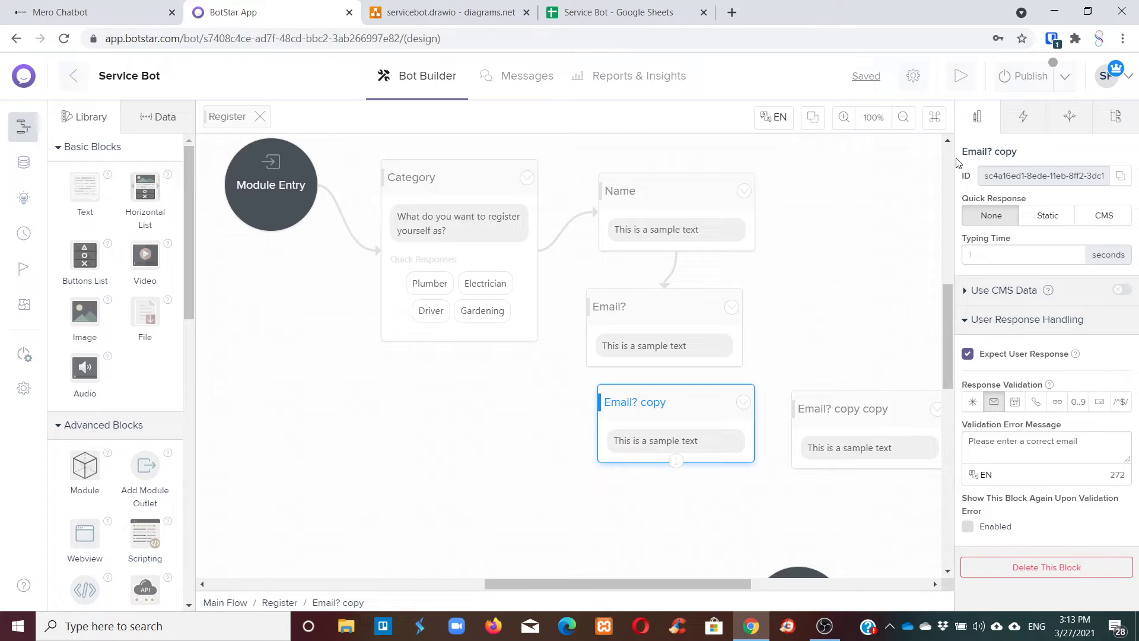
pyautogui.click(1003, 153)
pyautogui.write('Phone Mob')
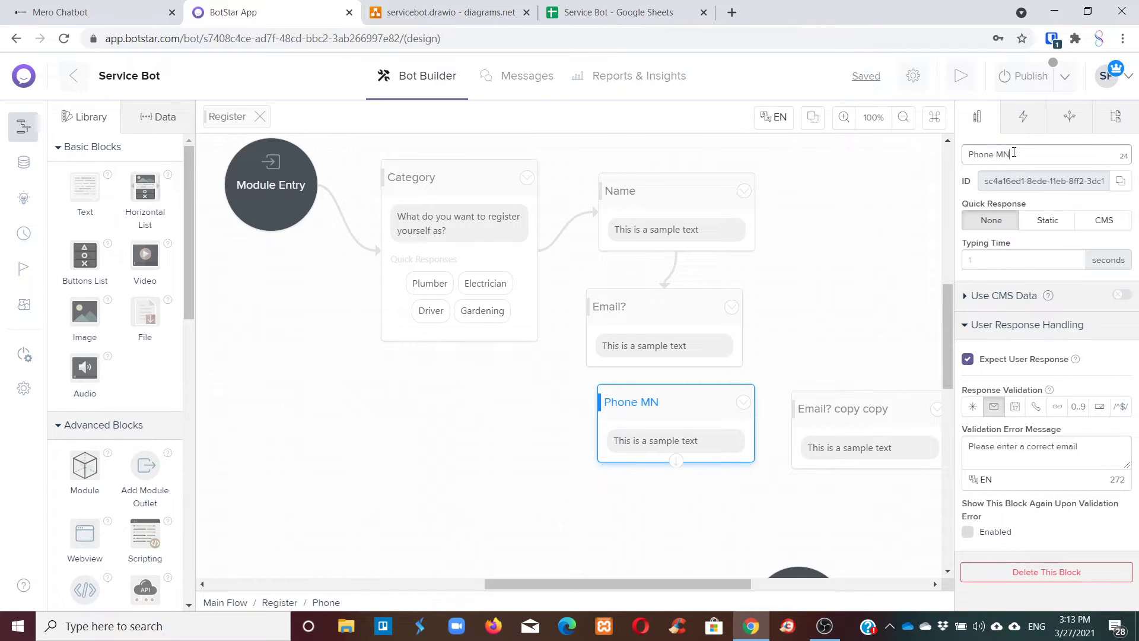
pyautogui.press('BackSpace')
pyautogui.press('BackSpace')
pyautogui.press('BackSpace')
pyautogui.press('BackSpace')
# Rename the 'Email? copy copy' block to Address.
pyautogui.click(902, 402)
pyautogui.click(1008, 153)
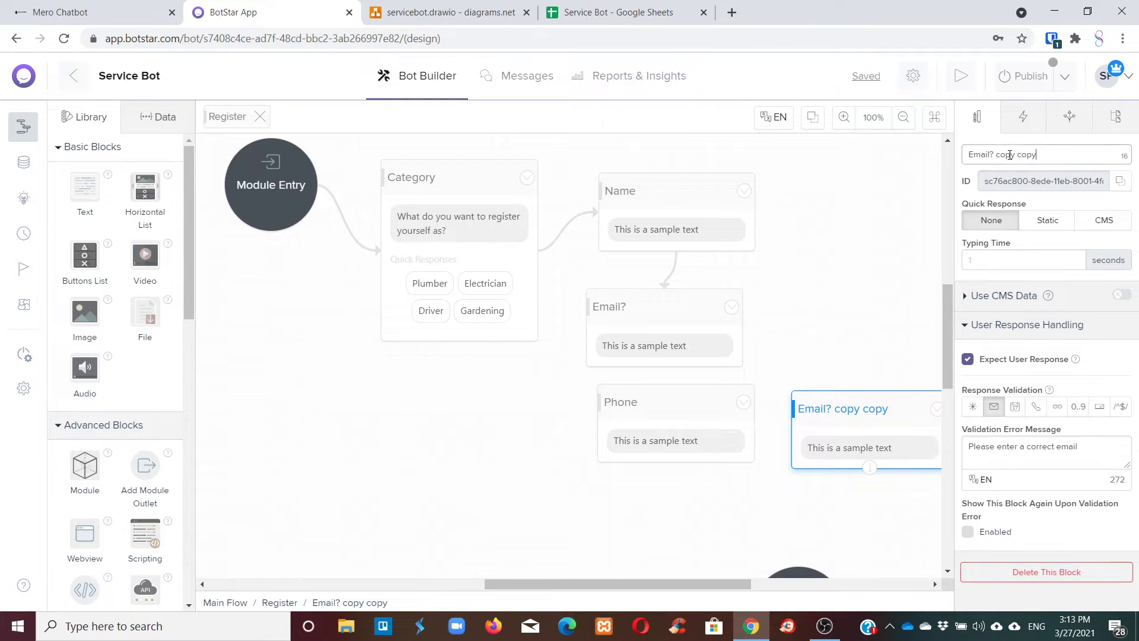
pyautogui.write('Ad')
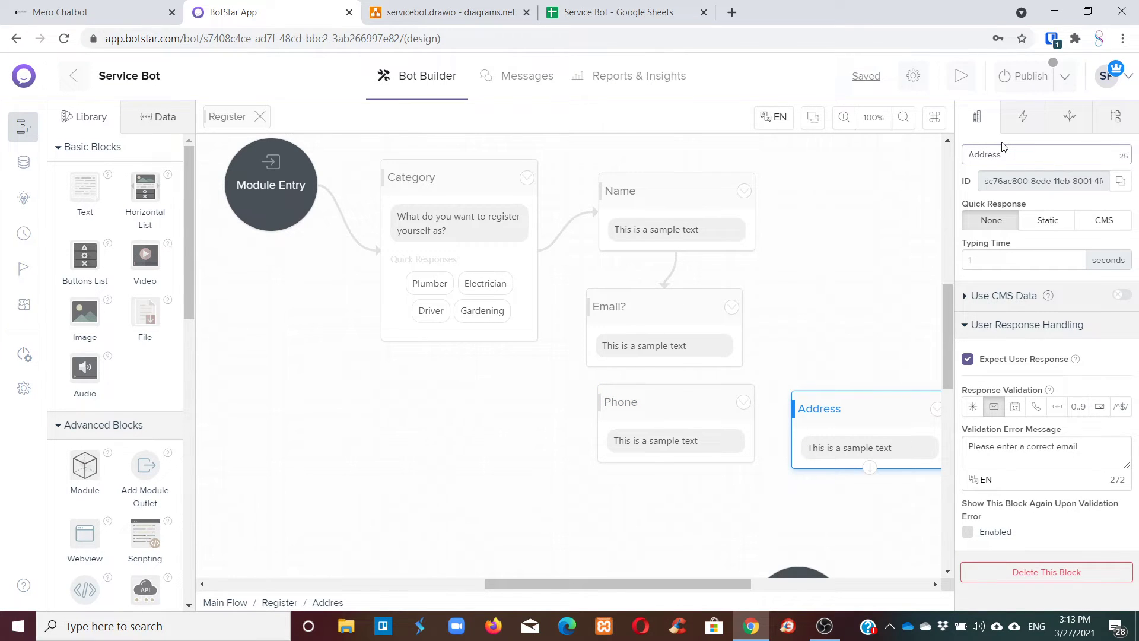
pyautogui.write('dress')
pyautogui.press('Return')
# Set Name's message to 'What is your name?' and replace Email?'s sample text with its question.
pyautogui.click(676, 229)
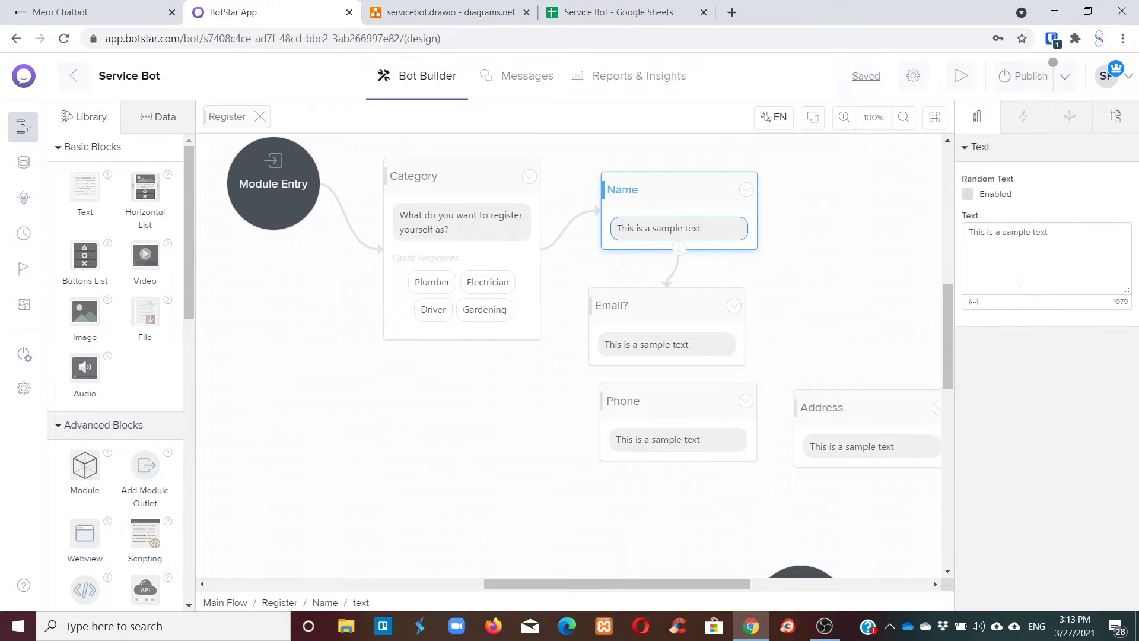
pyautogui.write('Whaa')
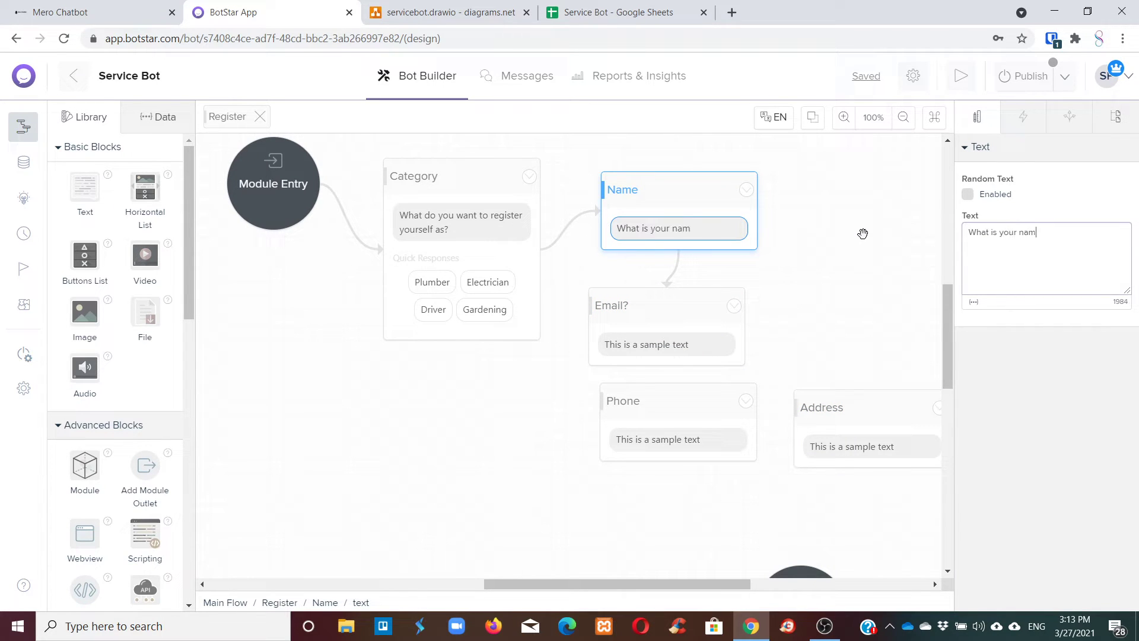
pyautogui.click(650, 317)
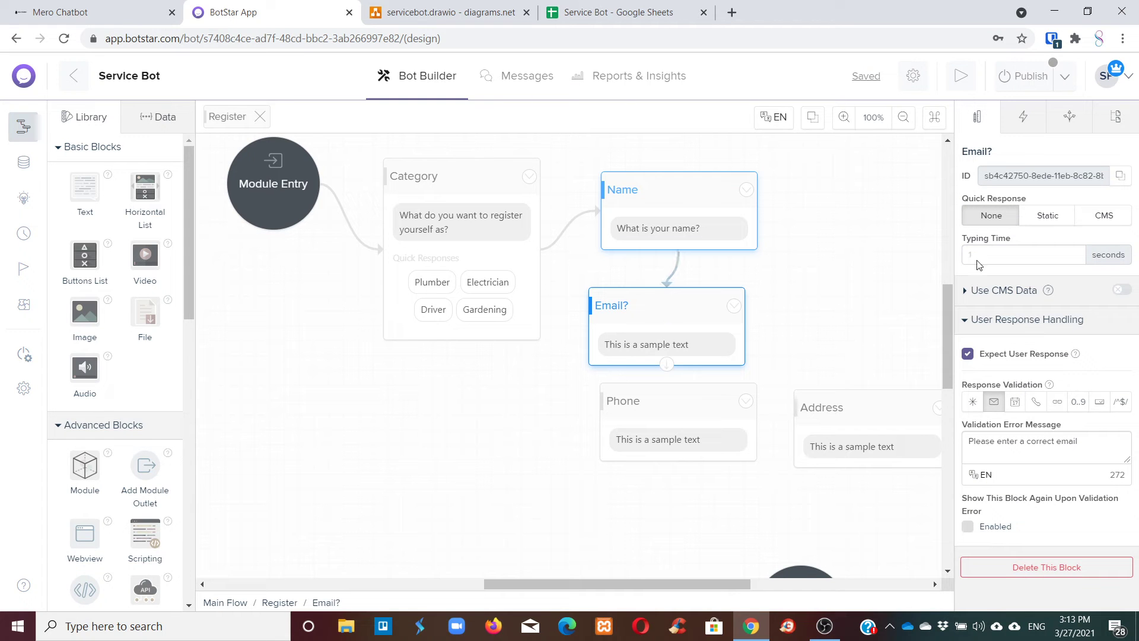
pyautogui.click(729, 343)
pyautogui.tripleClick(1062, 240)
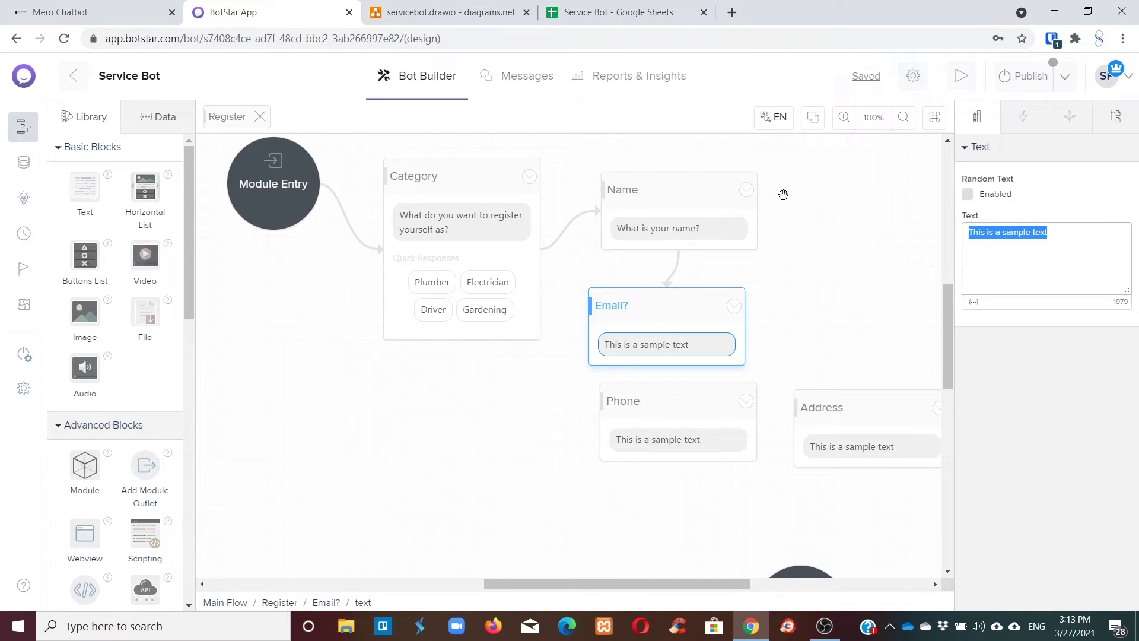
pyautogui.press('BackSpace')
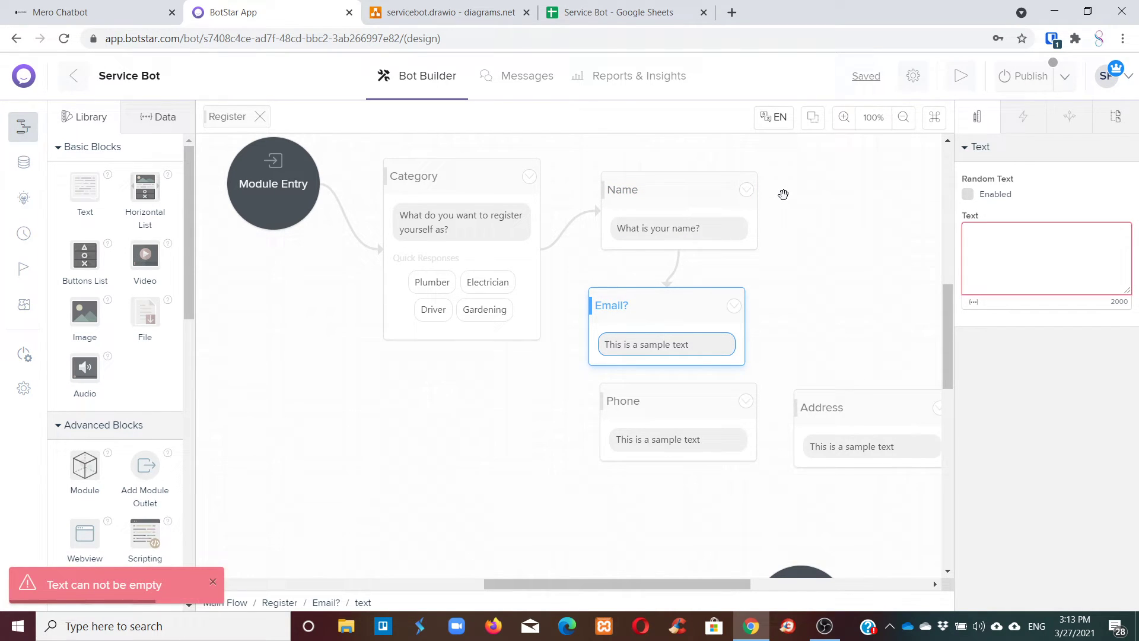
pyautogui.write('Can ')
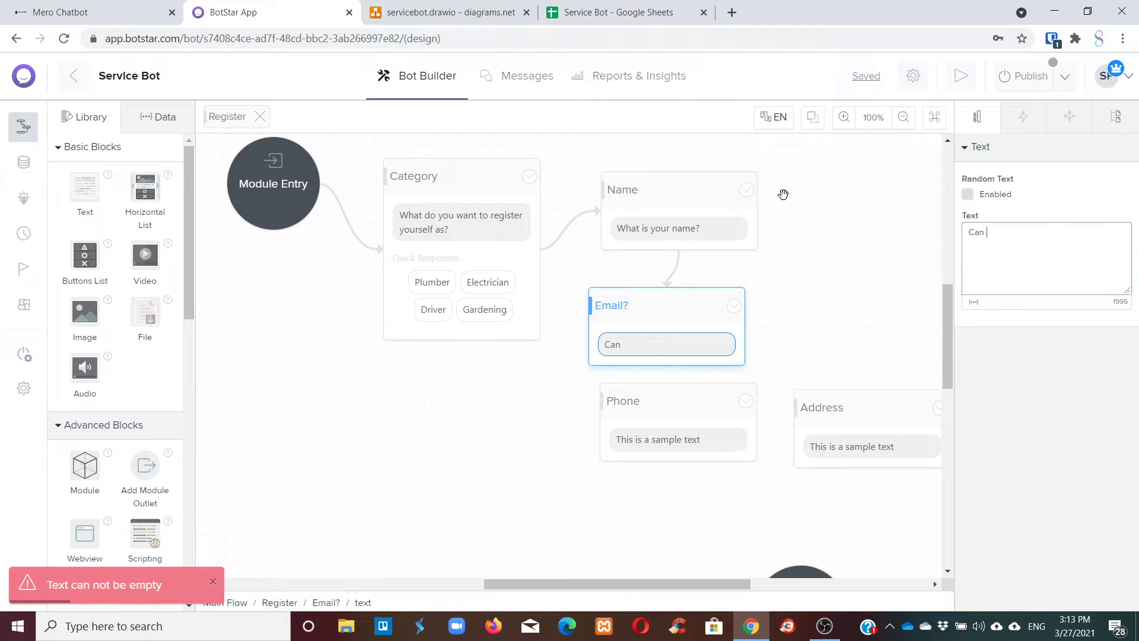
pyautogui.write('you pl')
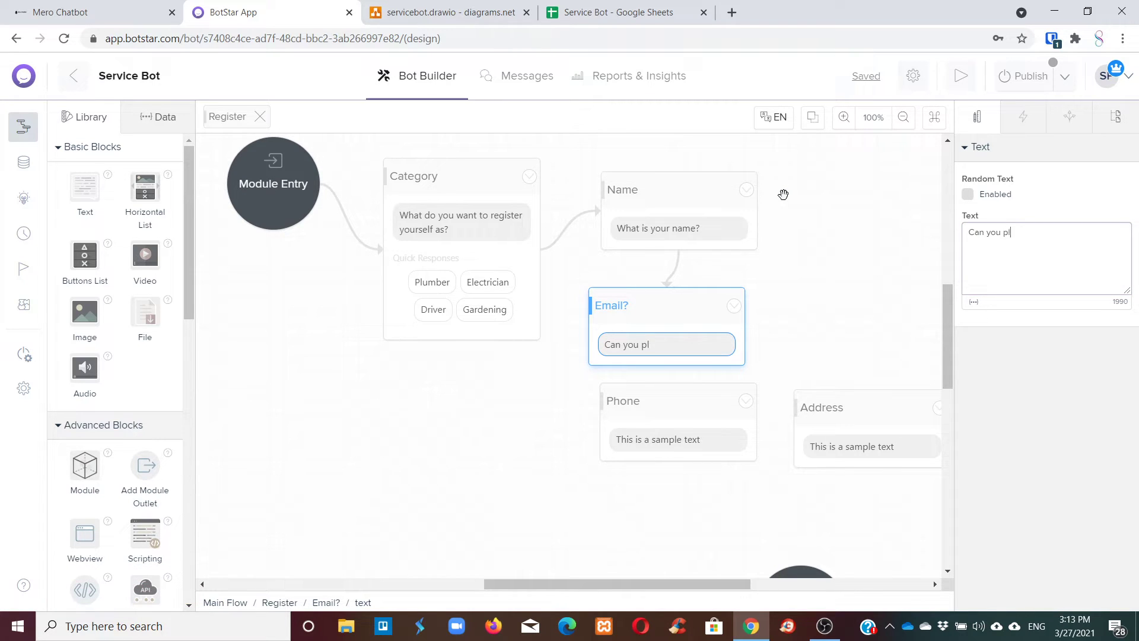
pyautogui.write('ease provide ')
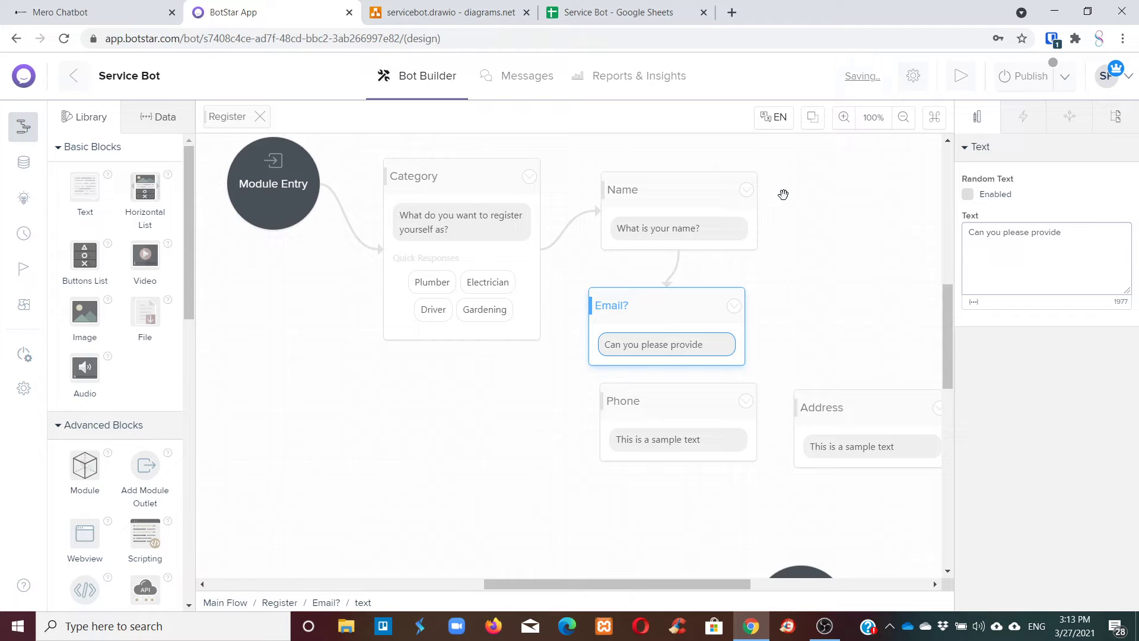
pyautogui.write('me your email?')
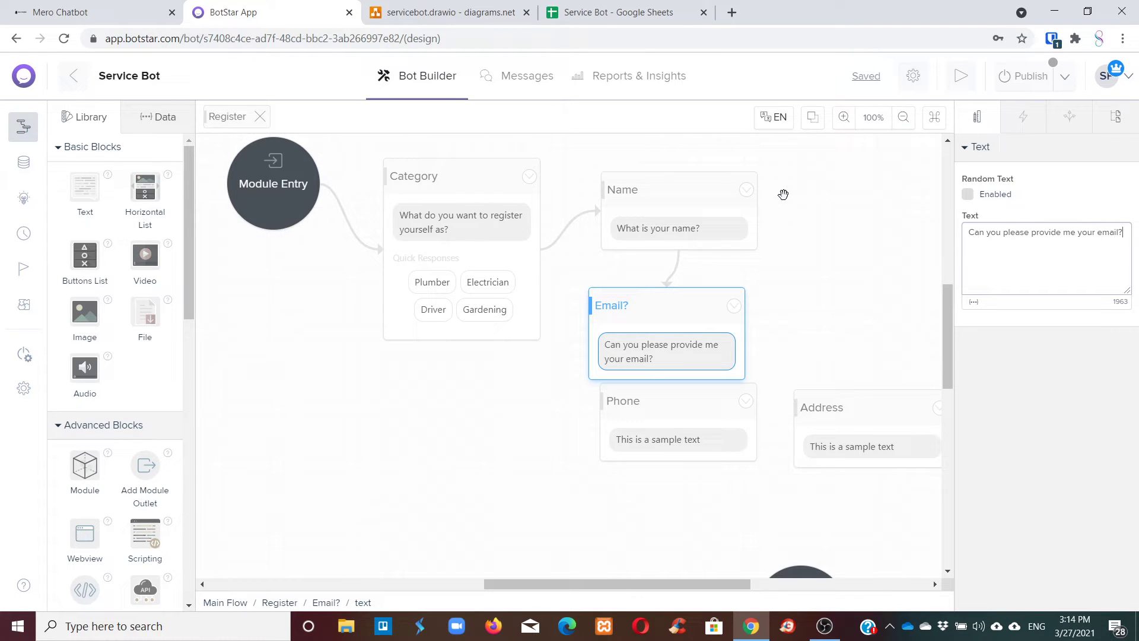
# Connect Email? to Phone and set Phone's message to 'And your phone number?'.
pyautogui.moveTo(670, 429); pyautogui.dragTo(635, 464)
pyautogui.moveTo(653, 431); pyautogui.dragTo(605, 474)
pyautogui.moveTo(631, 414); pyautogui.dragTo(620, 491)
pyautogui.click(620, 491)
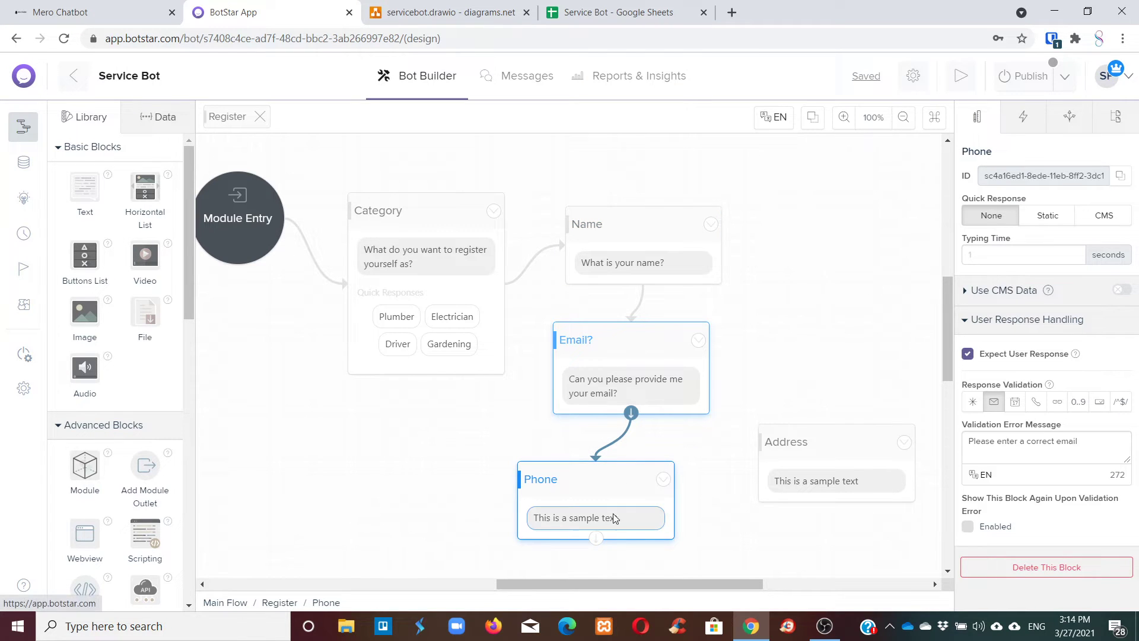
pyautogui.click(605, 519)
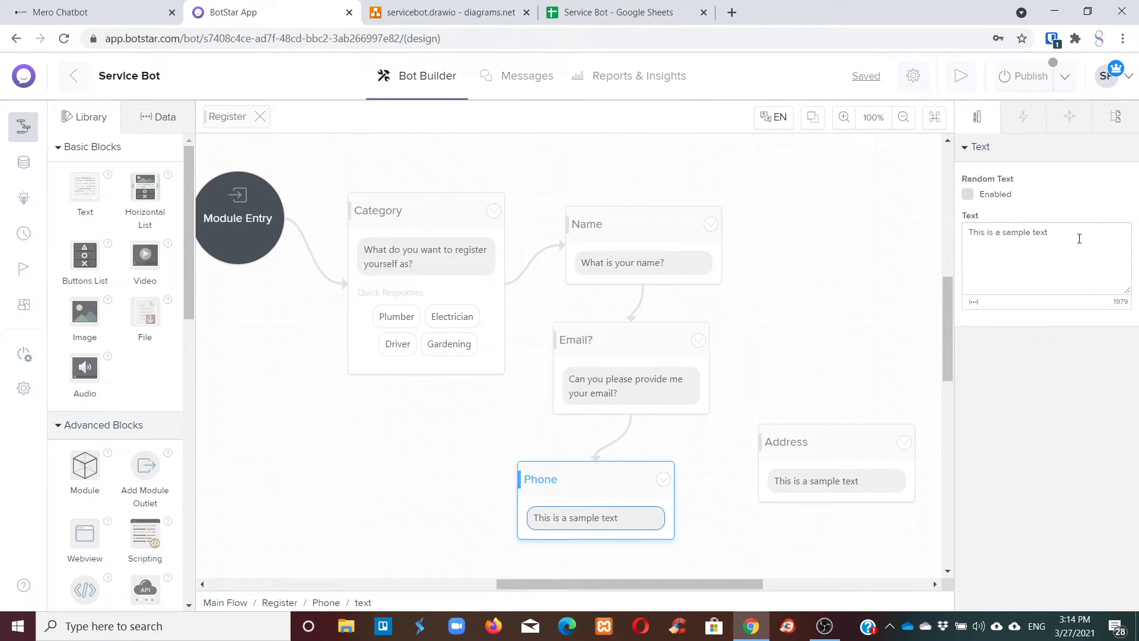
pyautogui.tripleClick(1079, 239)
pyautogui.write('An')
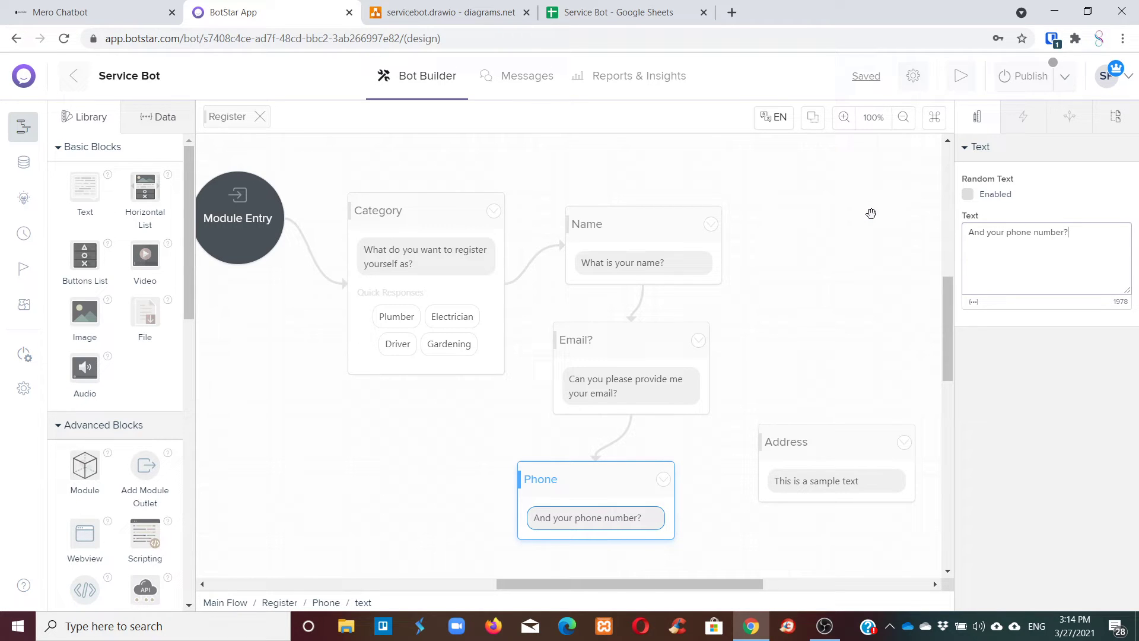
# Connect Phone to Address and set Address's message to 'and your address please?'.
pyautogui.click(628, 462)
pyautogui.click(813, 479)
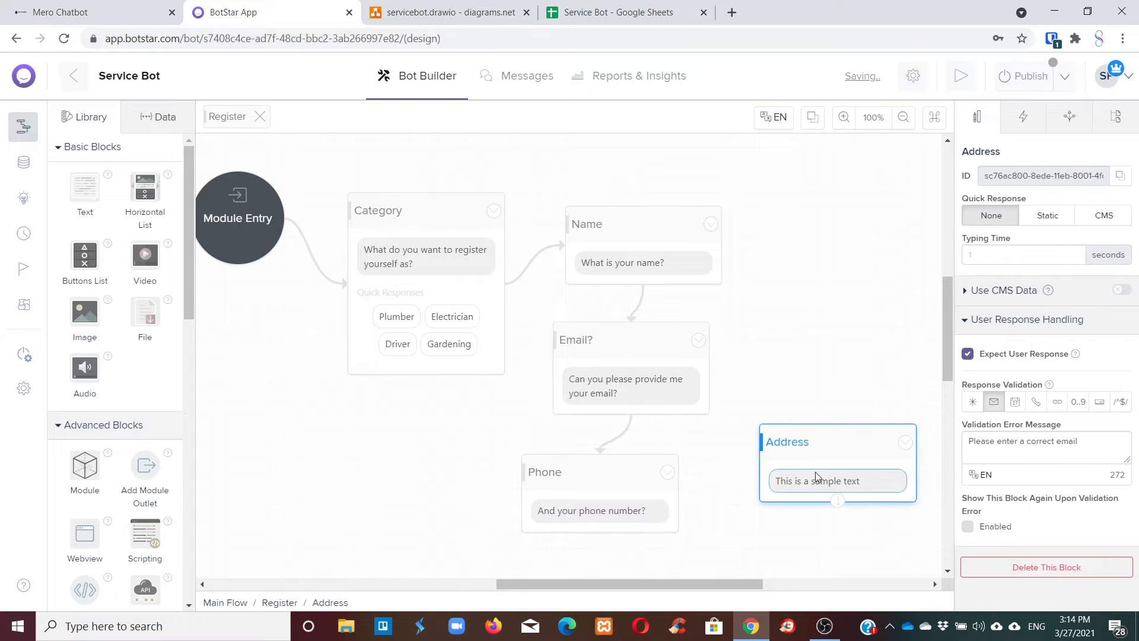
pyautogui.click(594, 521)
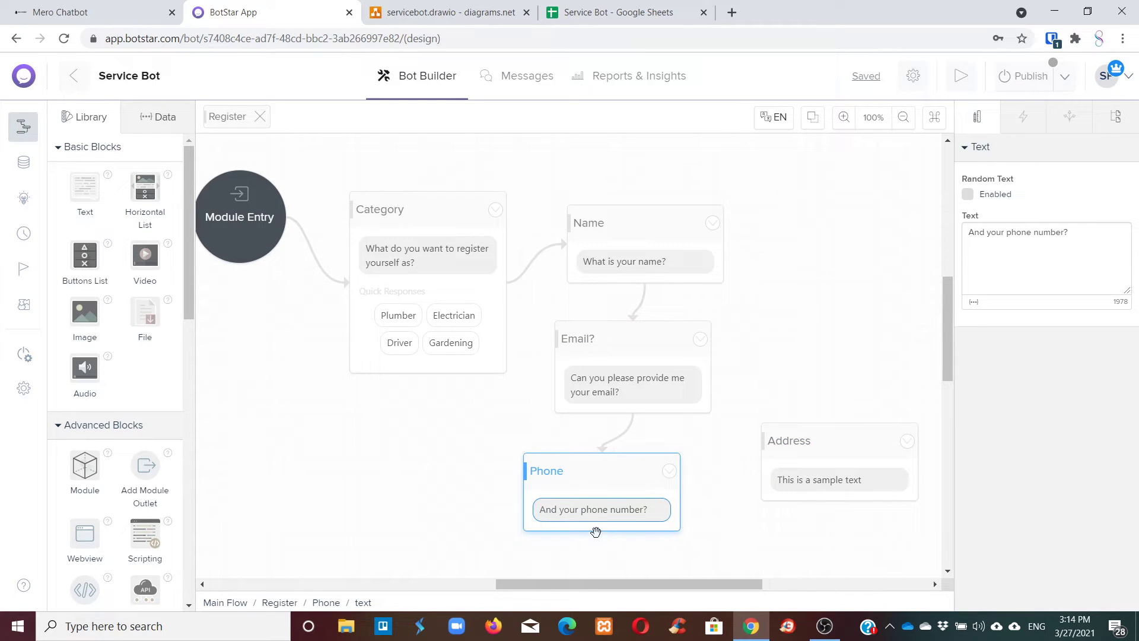
pyautogui.moveTo(613, 537); pyautogui.dragTo(856, 409)
pyautogui.click(648, 437)
pyautogui.click(856, 409)
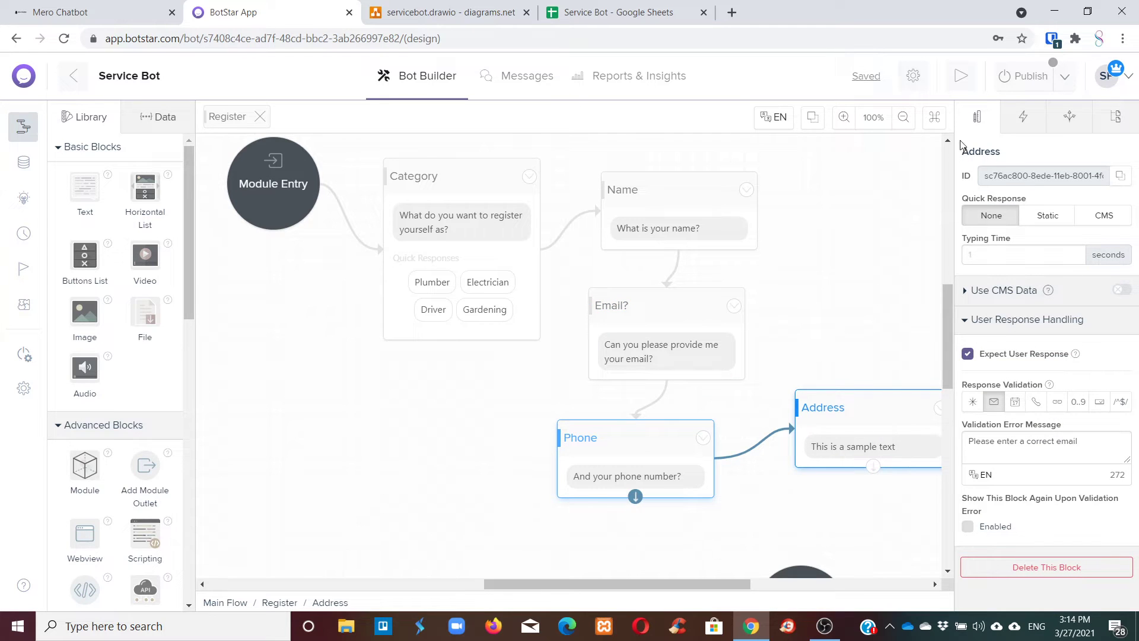
pyautogui.click(913, 452)
pyautogui.moveTo(1037, 248); pyautogui.dragTo(911, 226)
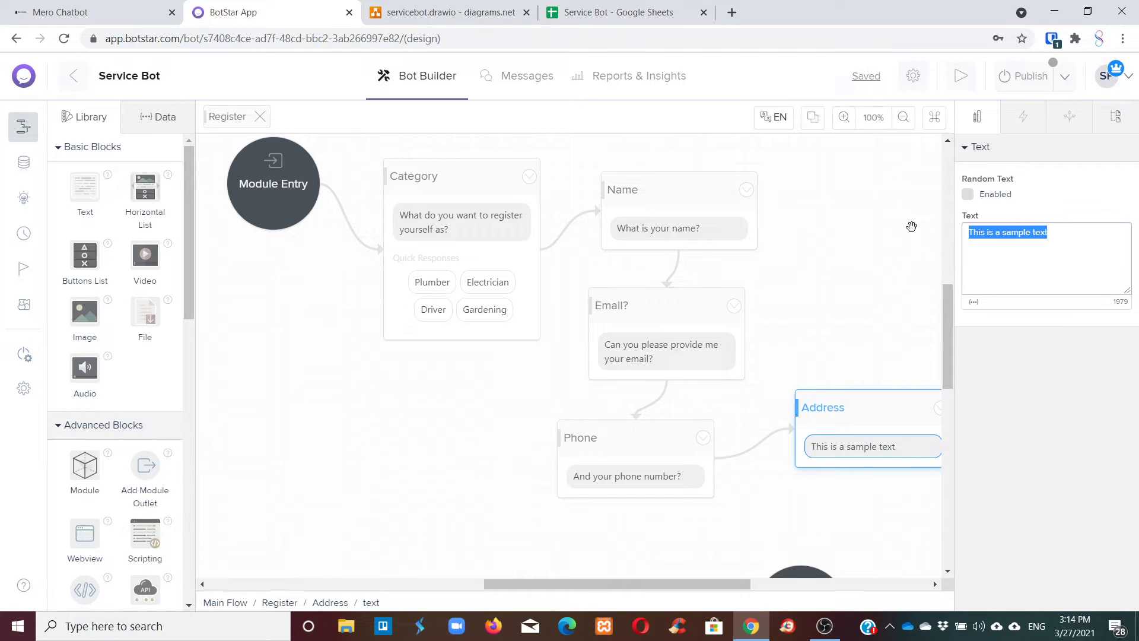
pyautogui.write('an')
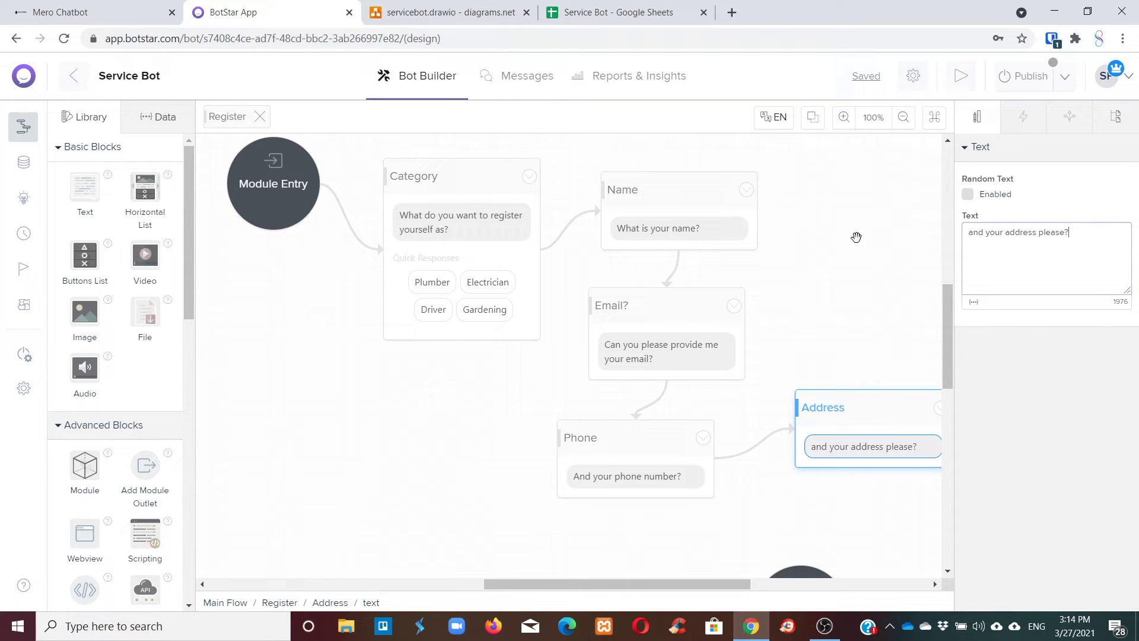
pyautogui.click(825, 257)
pyautogui.moveTo(711, 437); pyautogui.dragTo(743, 438)
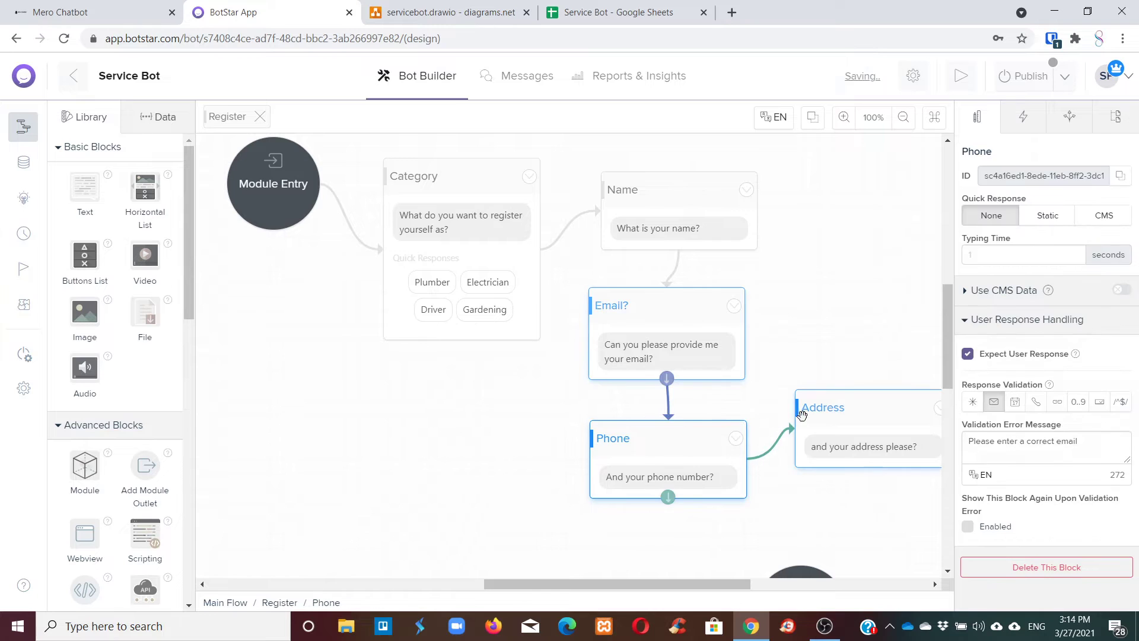
pyautogui.moveTo(801, 413); pyautogui.dragTo(806, 389)
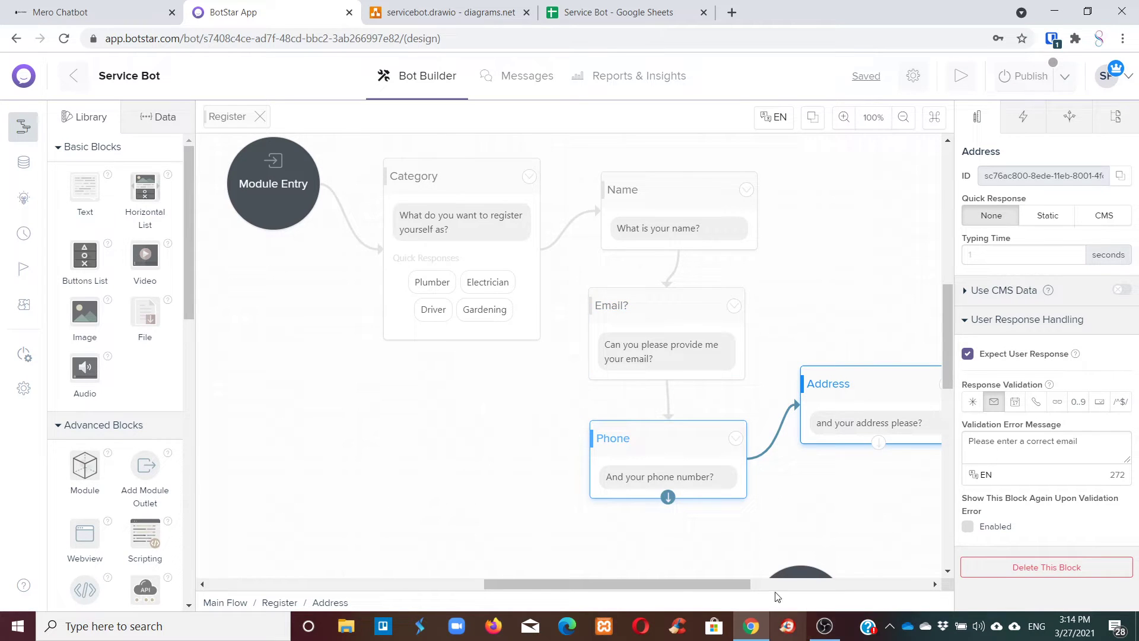
pyautogui.scroll(-1, 769, 451)
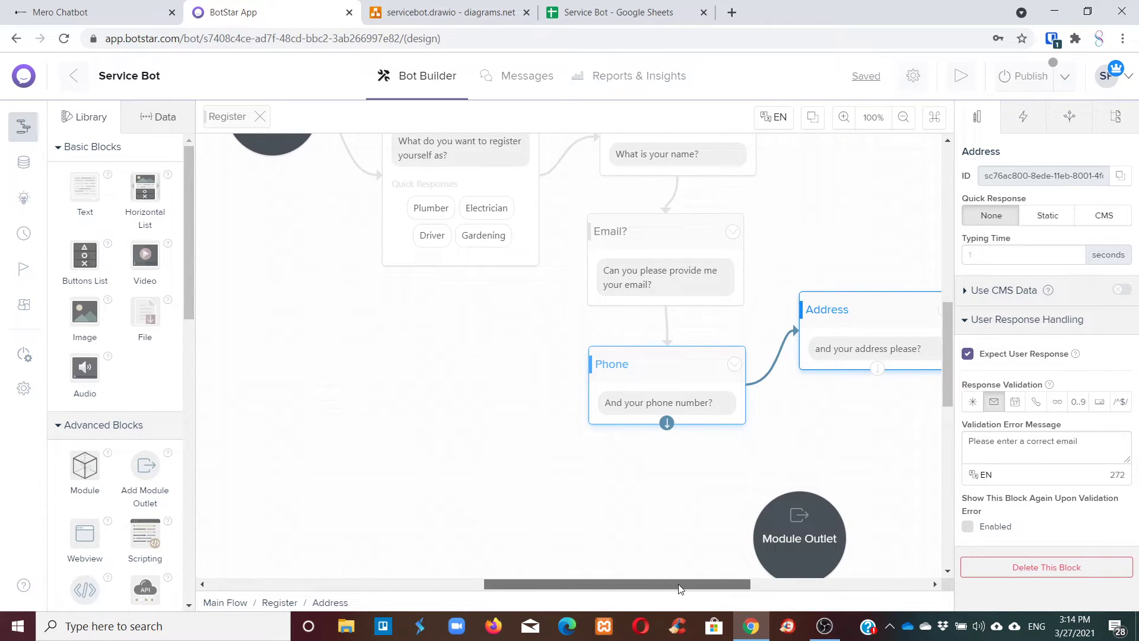
pyautogui.moveTo(678, 584); pyautogui.dragTo(764, 584)
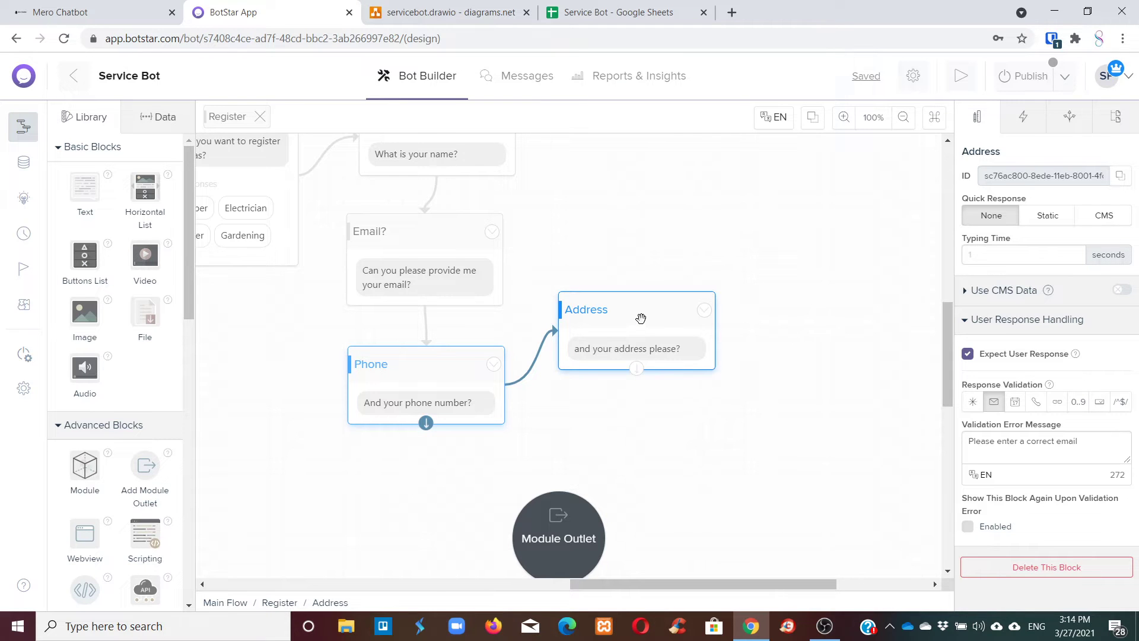
pyautogui.moveTo(639, 321)
pyautogui.mouseDown()
pyautogui.moveTo(676, 288)
pyautogui.moveTo(648, 320)
pyautogui.mouseUp()
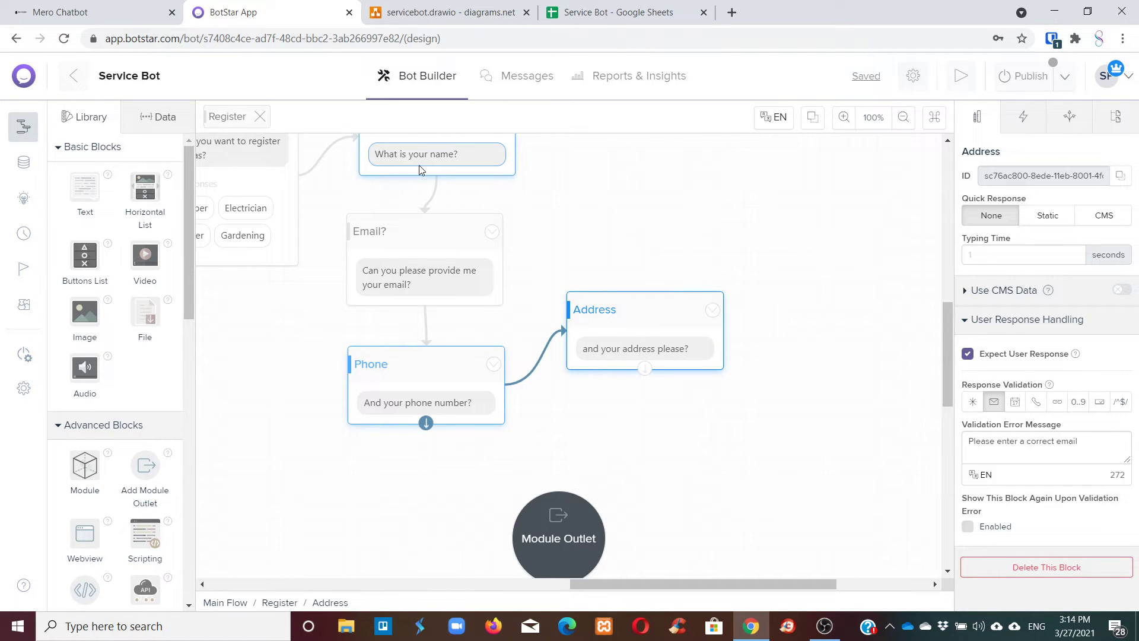
pyautogui.scroll(1, 482, 320)
pyautogui.scroll(1, 483, 314)
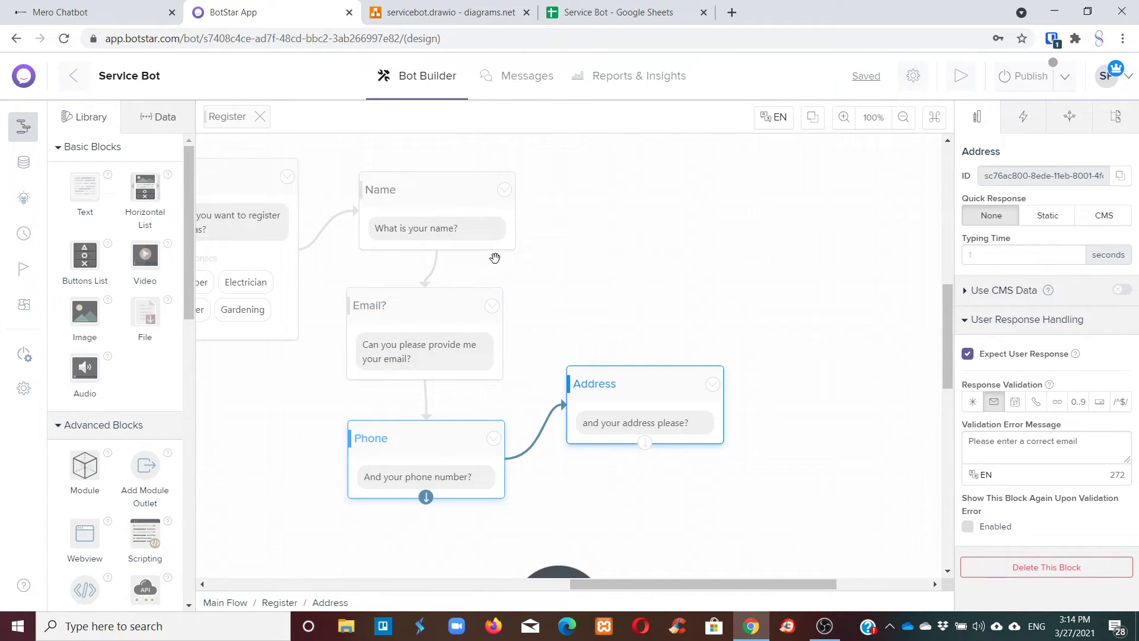
pyautogui.scroll(-6, 427, 291)
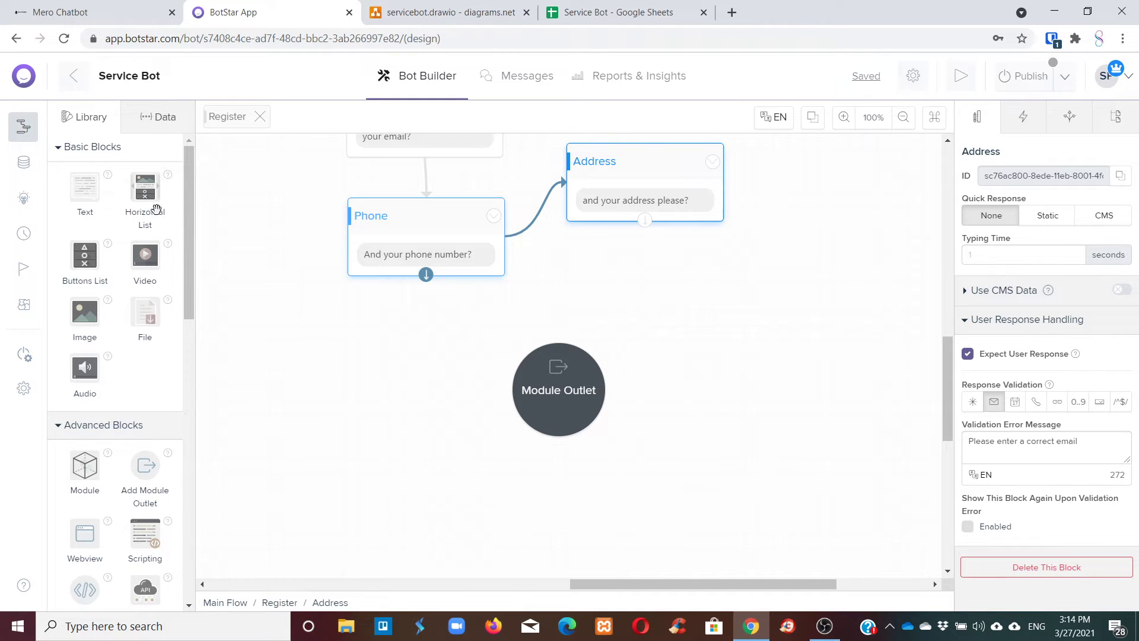
# Show the Data panel's bot attributes, variables, user attributes and responses, and begin adding a variable.
pyautogui.click(158, 117)
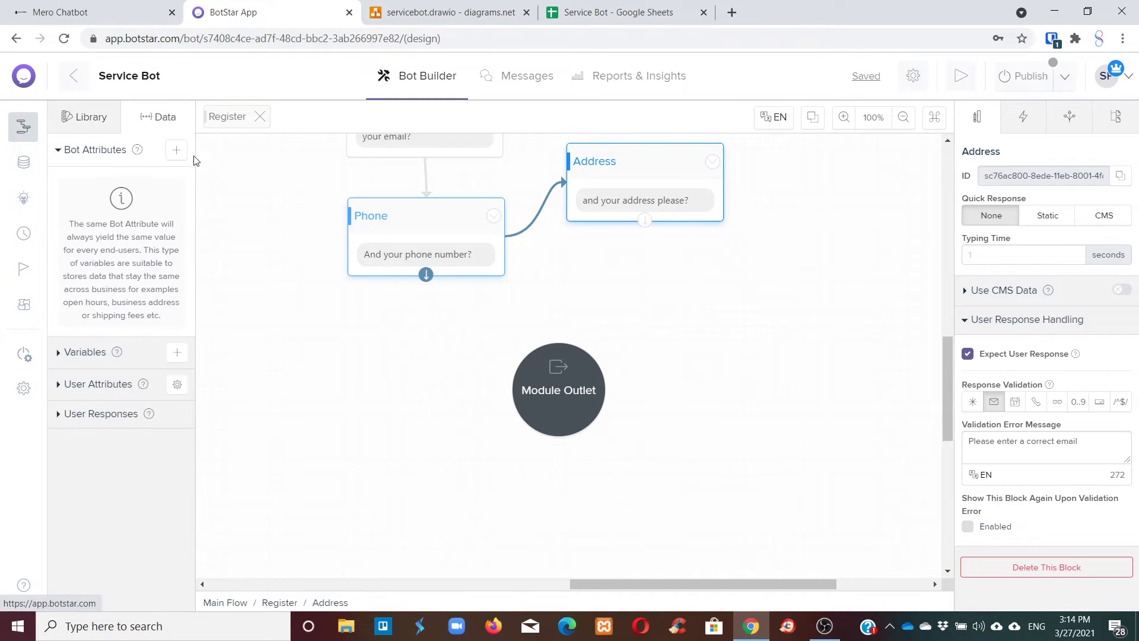
pyautogui.click(177, 353)
pyautogui.click(752, 155)
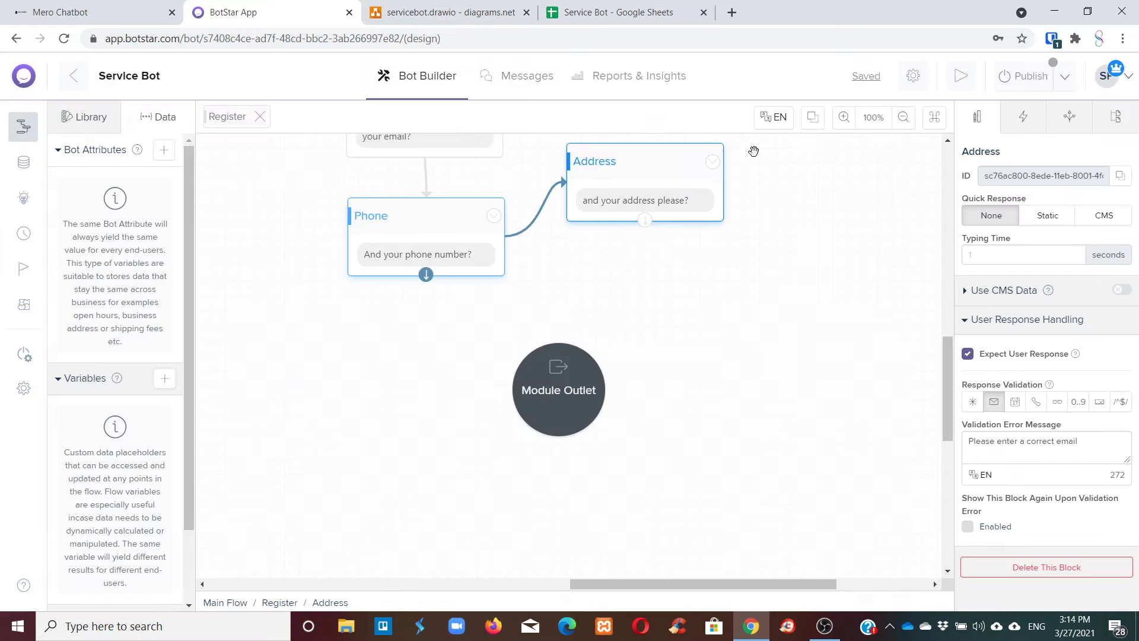
pyautogui.scroll(4, 788, 318)
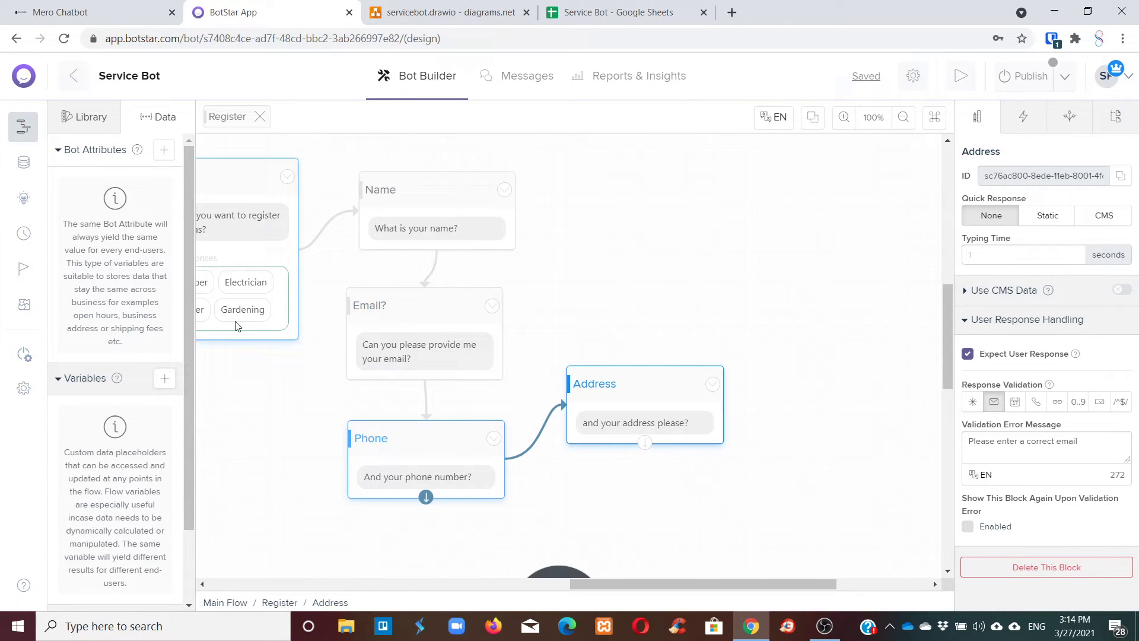
pyautogui.scroll(-3, 173, 239)
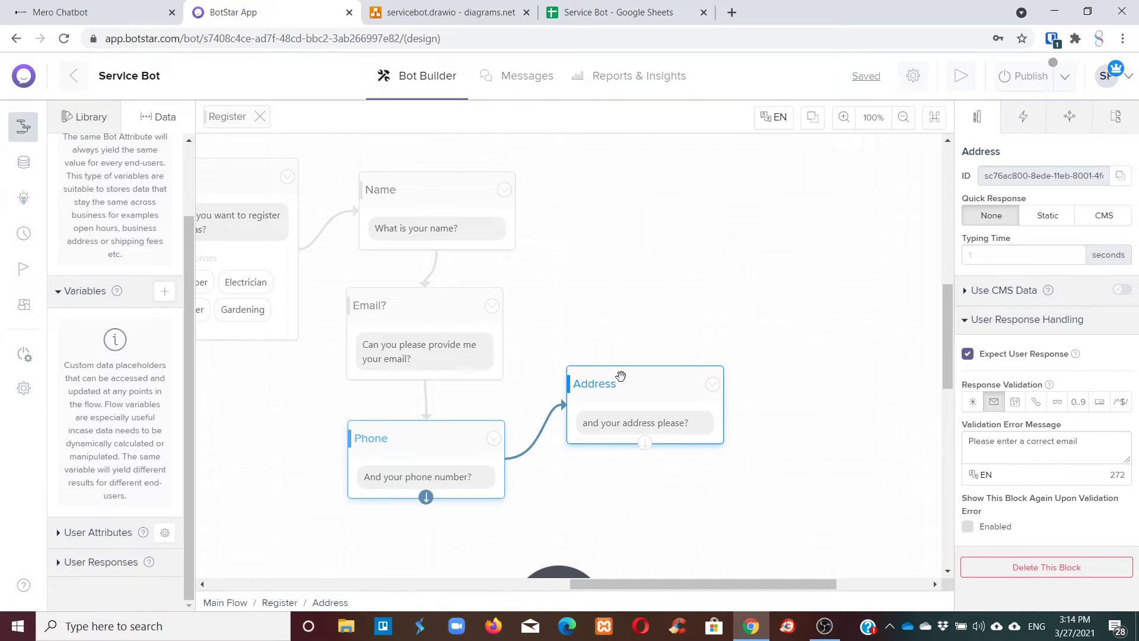
pyautogui.scroll(-4, 620, 376)
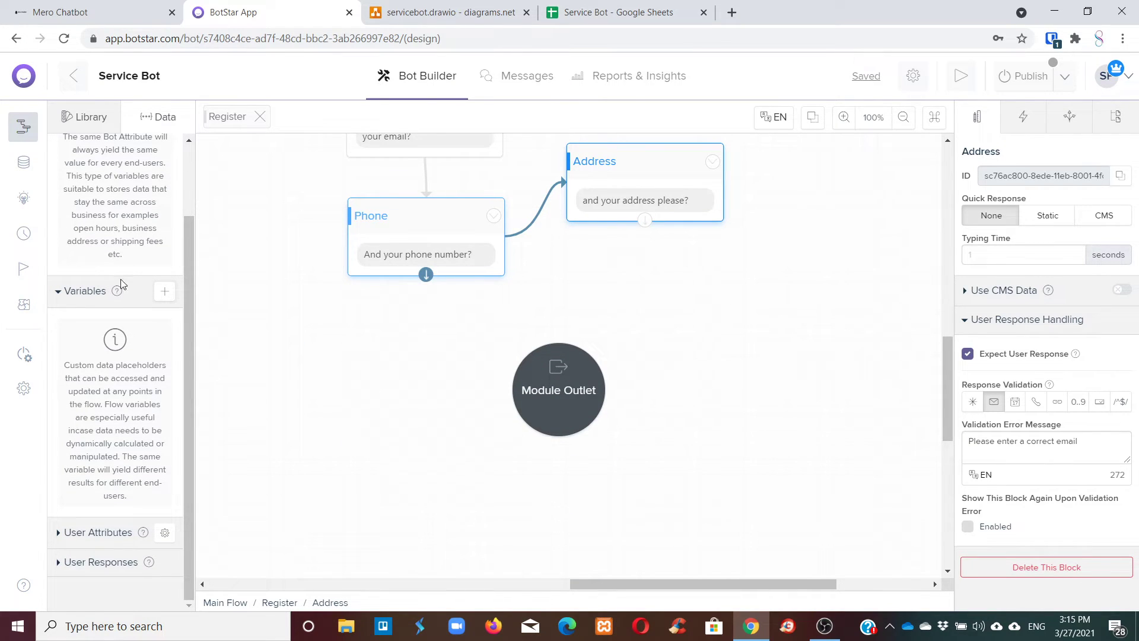
pyautogui.click(165, 290)
# Create the flow variables 'name' and 'address'.
pyautogui.click(408, 240)
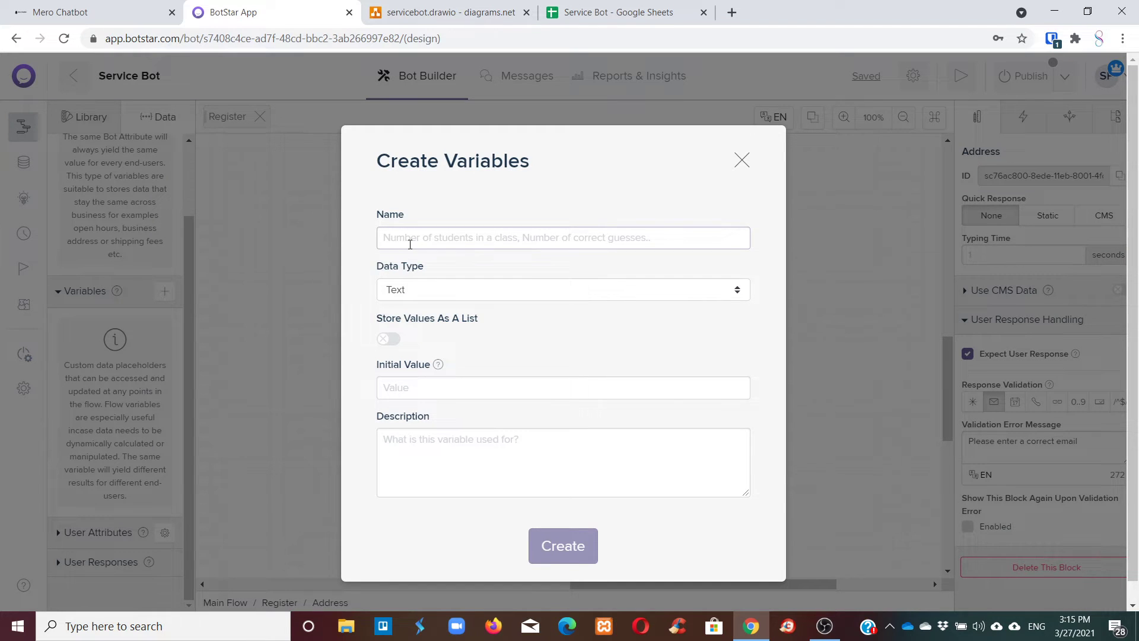
pyautogui.write('name')
pyautogui.press('Tab')
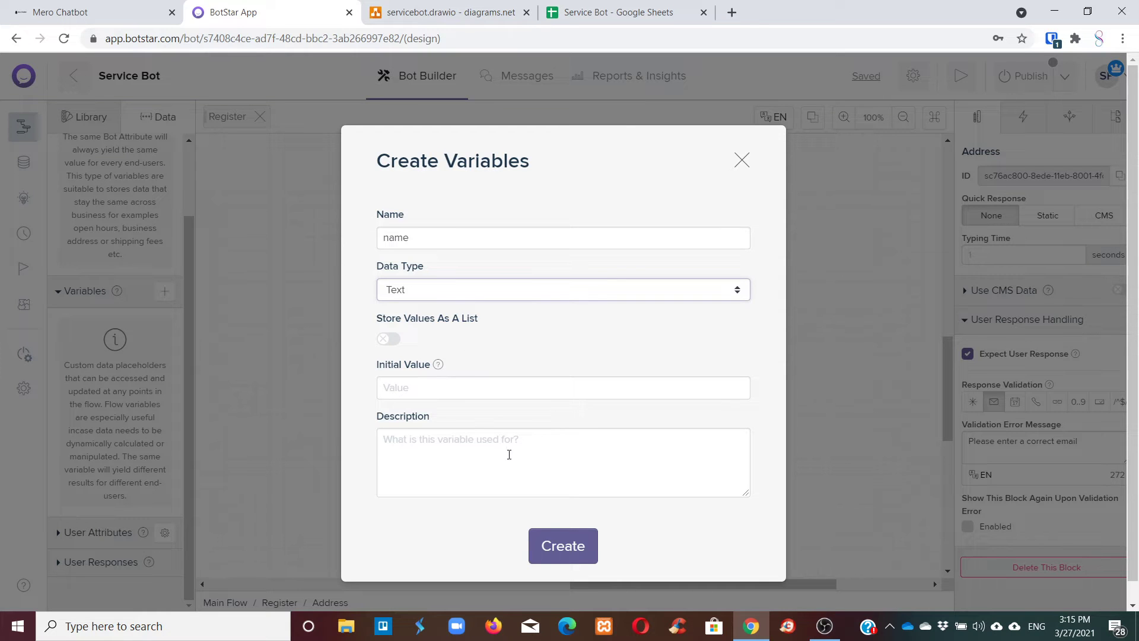
pyautogui.click(560, 544)
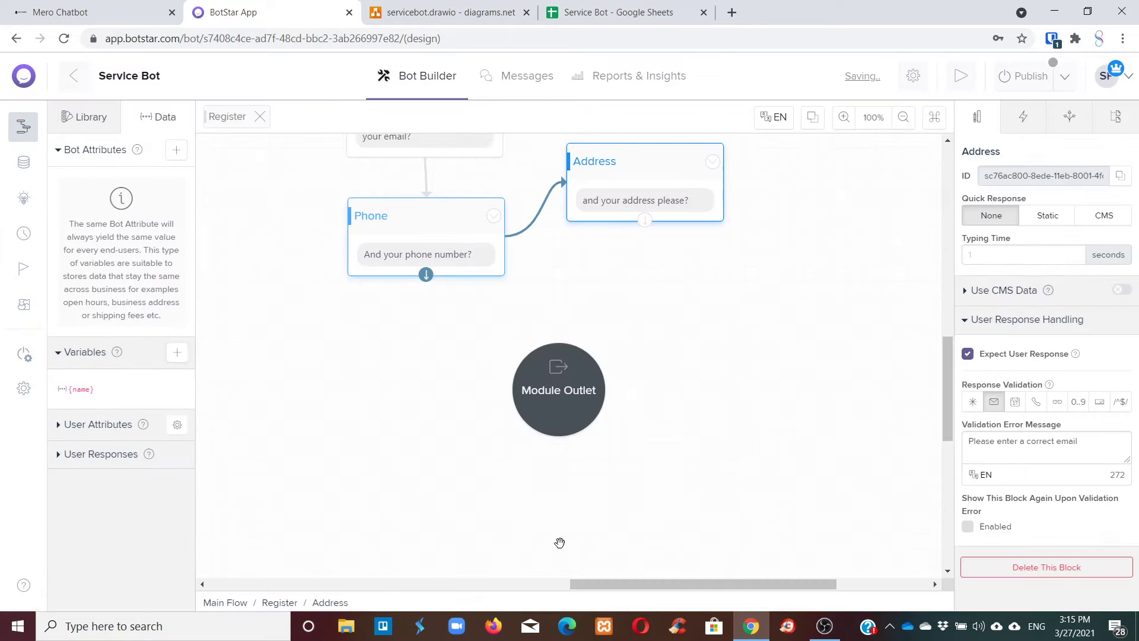
pyautogui.click(177, 353)
pyautogui.write('a')
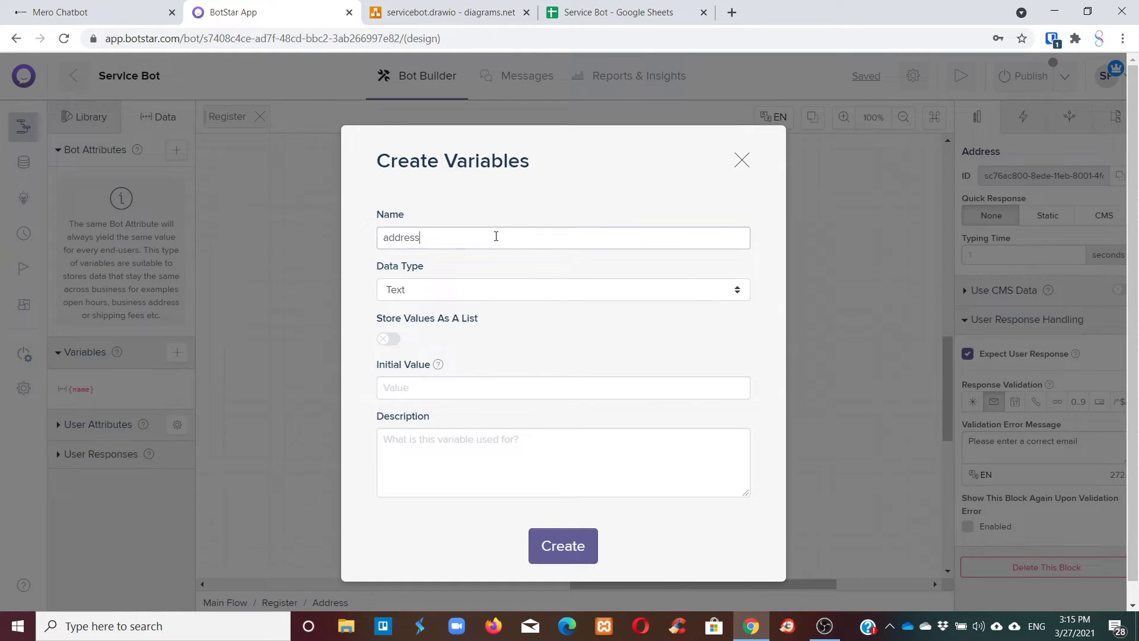
pyautogui.write('ddress')
pyautogui.click(560, 548)
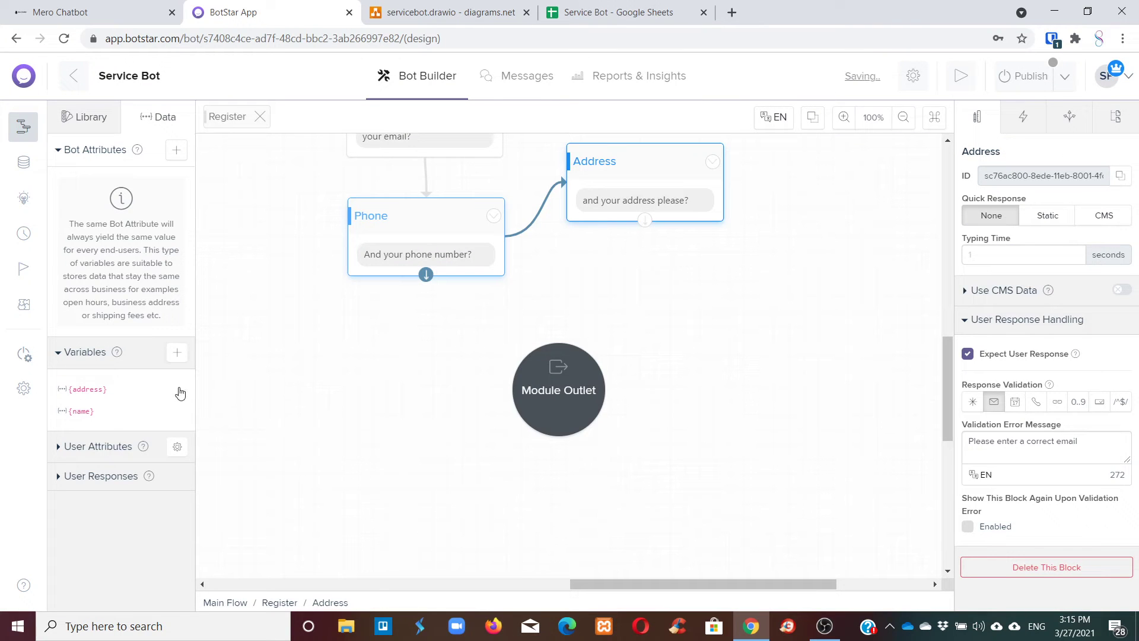
# Create the flow variables 'email' and 'phone number'.
pyautogui.click(177, 353)
pyautogui.write('email')
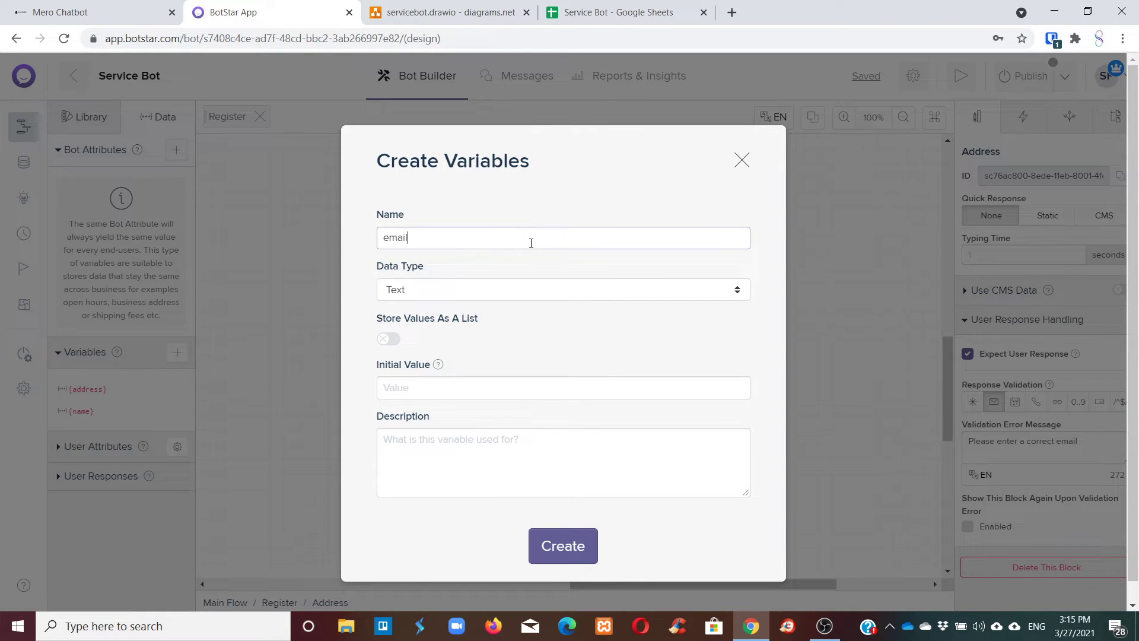
pyautogui.click(535, 550)
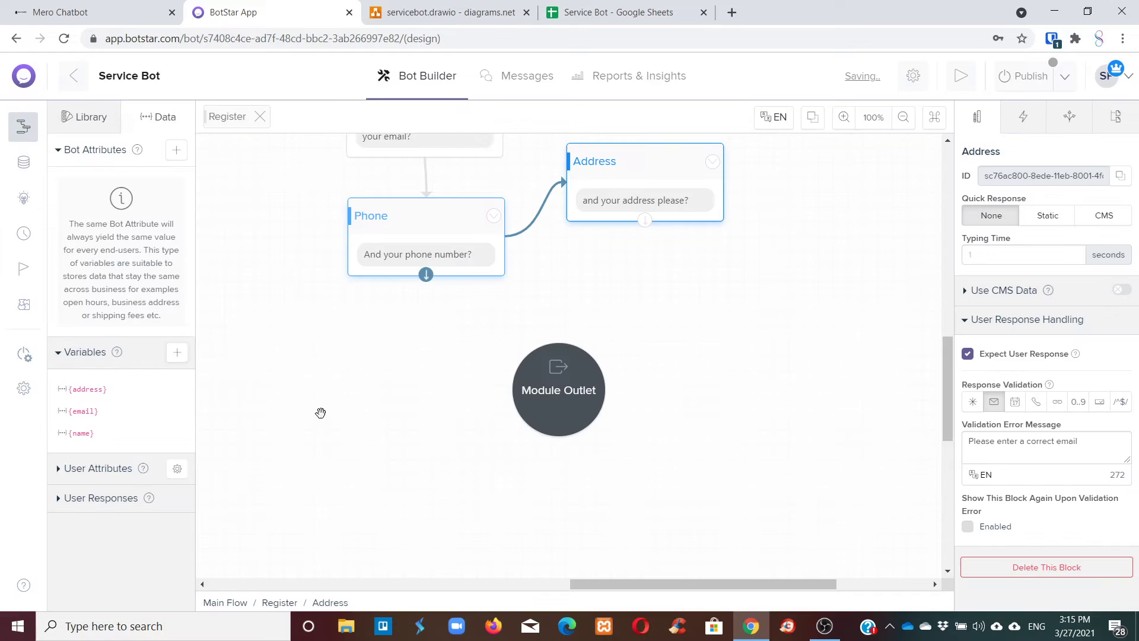
pyautogui.click(177, 353)
pyautogui.write('phone number')
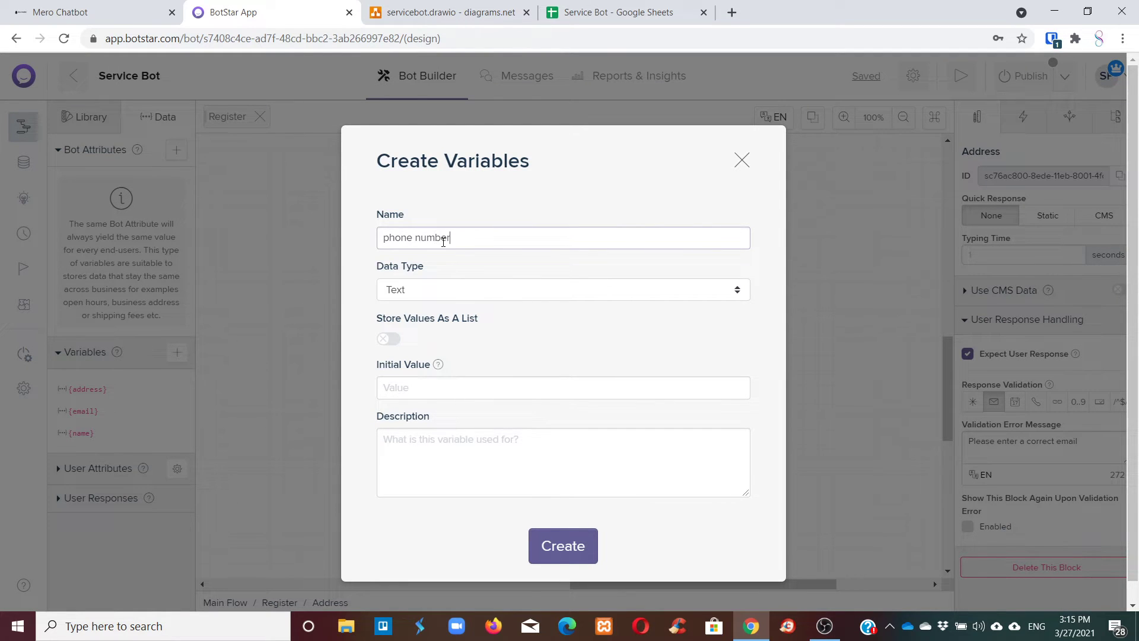
pyautogui.click(549, 542)
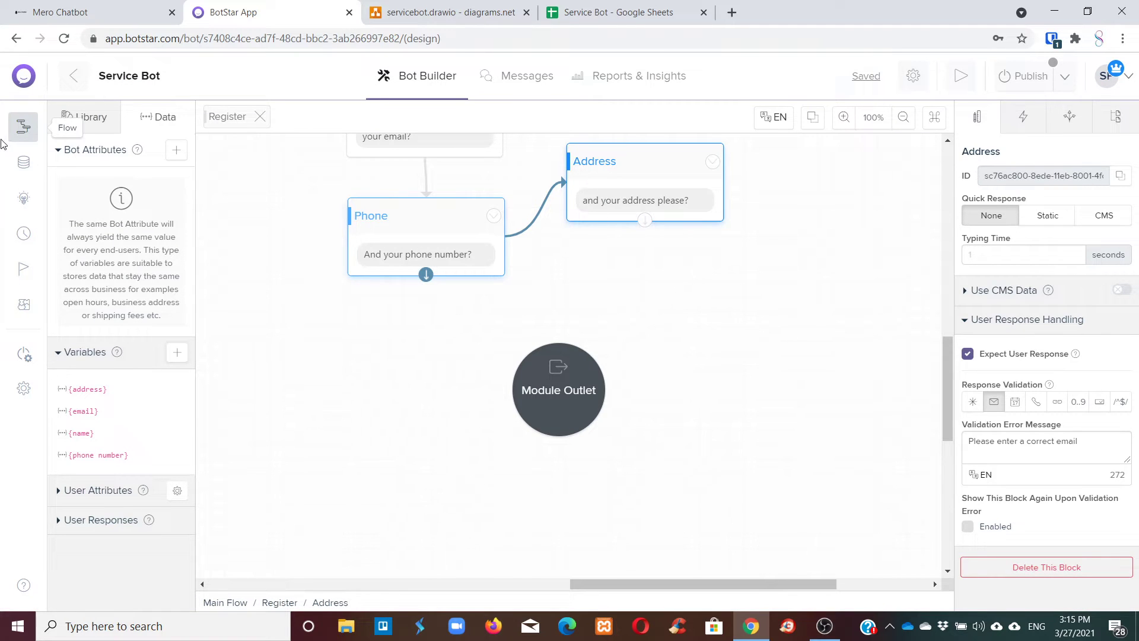
pyautogui.scroll(2, 686, 270)
pyautogui.scroll(1, 686, 271)
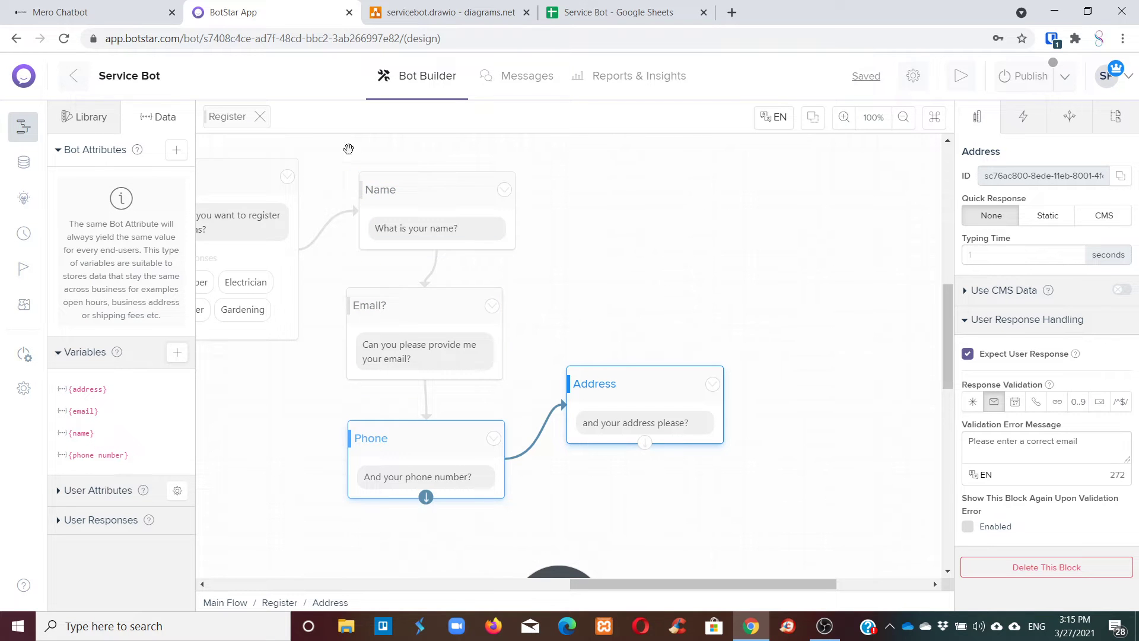
# Drag an Update Variables action block from the Library onto the Register flow canvas.
pyautogui.click(78, 115)
pyautogui.scroll(-5, 122, 275)
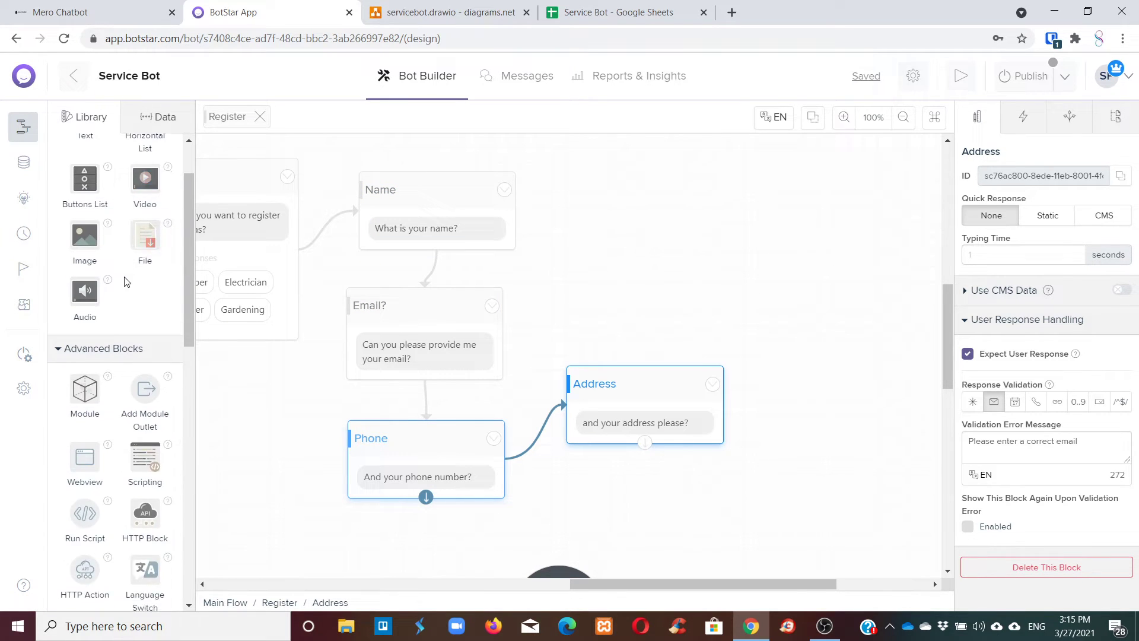
pyautogui.scroll(-2, 124, 275)
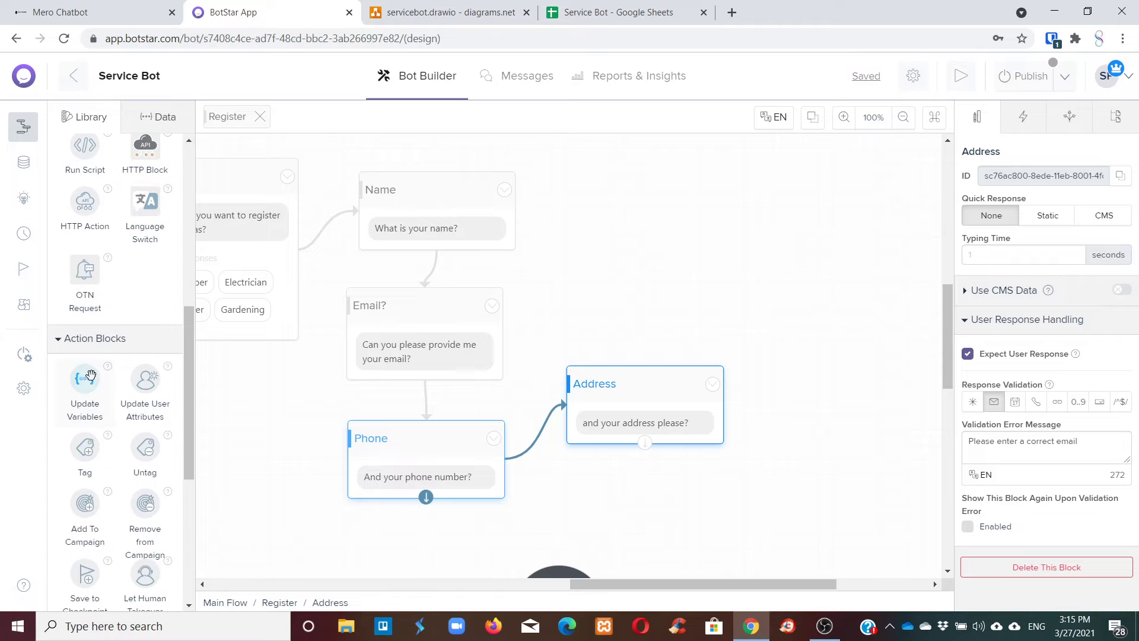
pyautogui.moveTo(86, 378); pyautogui.dragTo(758, 471)
pyautogui.scroll(-3, 762, 439)
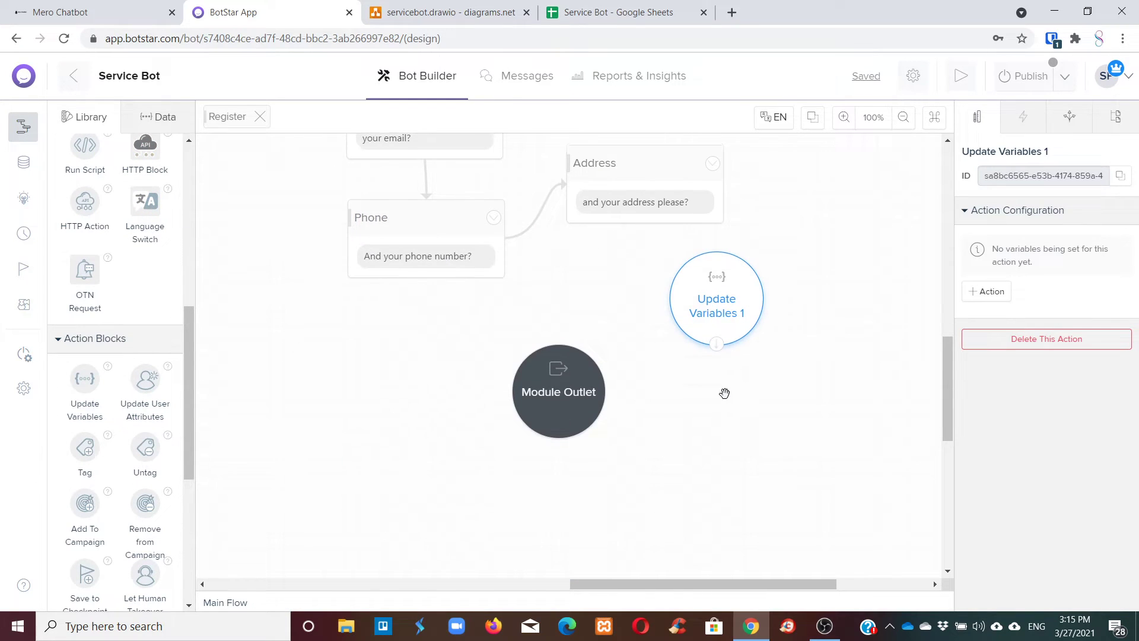
pyautogui.scroll(1, 724, 393)
pyautogui.moveTo(702, 384); pyautogui.dragTo(689, 407)
pyautogui.moveTo(557, 463); pyautogui.dragTo(433, 514)
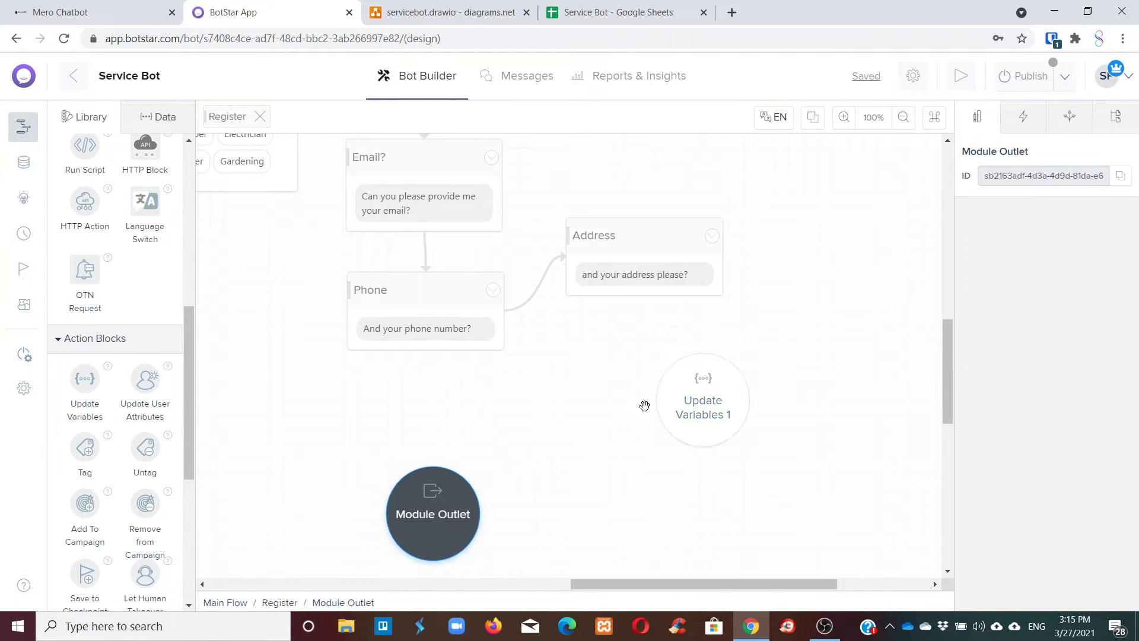
# Connect the Address block to Update Variables 1.
pyautogui.click(682, 279)
pyautogui.click(659, 319)
pyautogui.scroll(1, 660, 319)
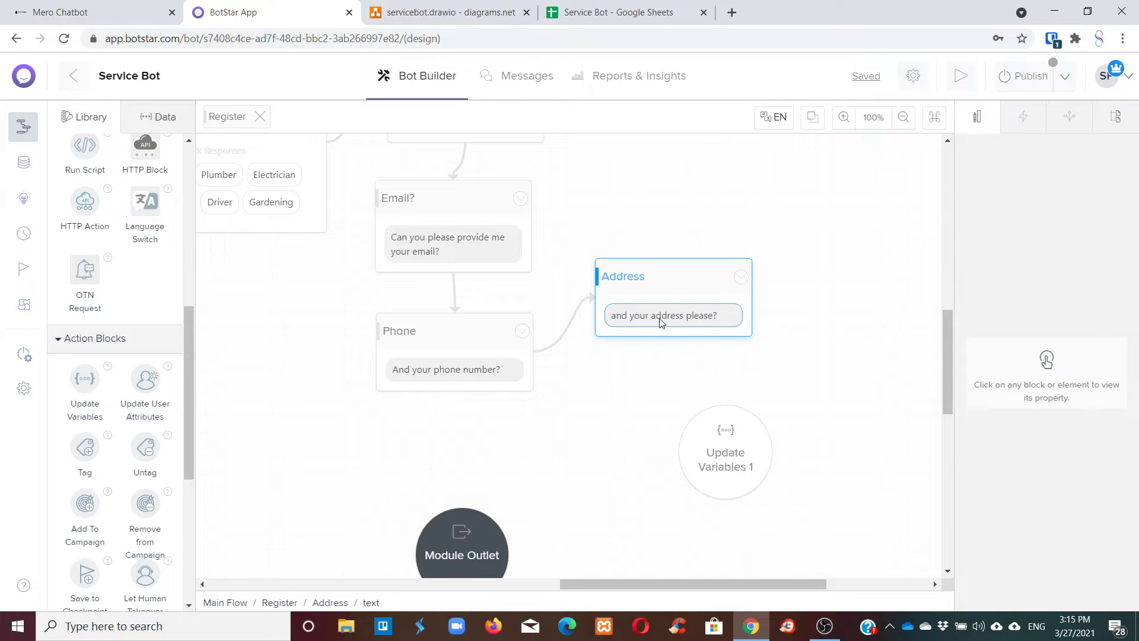
pyautogui.click(678, 325)
pyautogui.moveTo(674, 336); pyautogui.dragTo(726, 415)
pyautogui.click(726, 451)
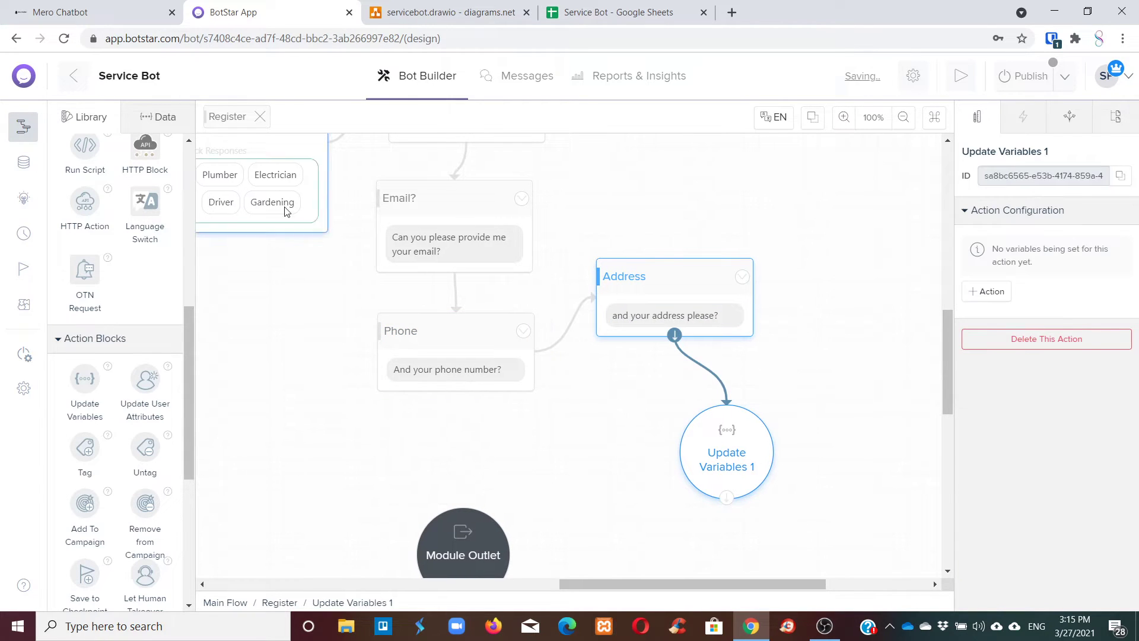
# Add an action setting the name variable to {response.Name}.
pyautogui.click(992, 291)
pyautogui.click(910, 235)
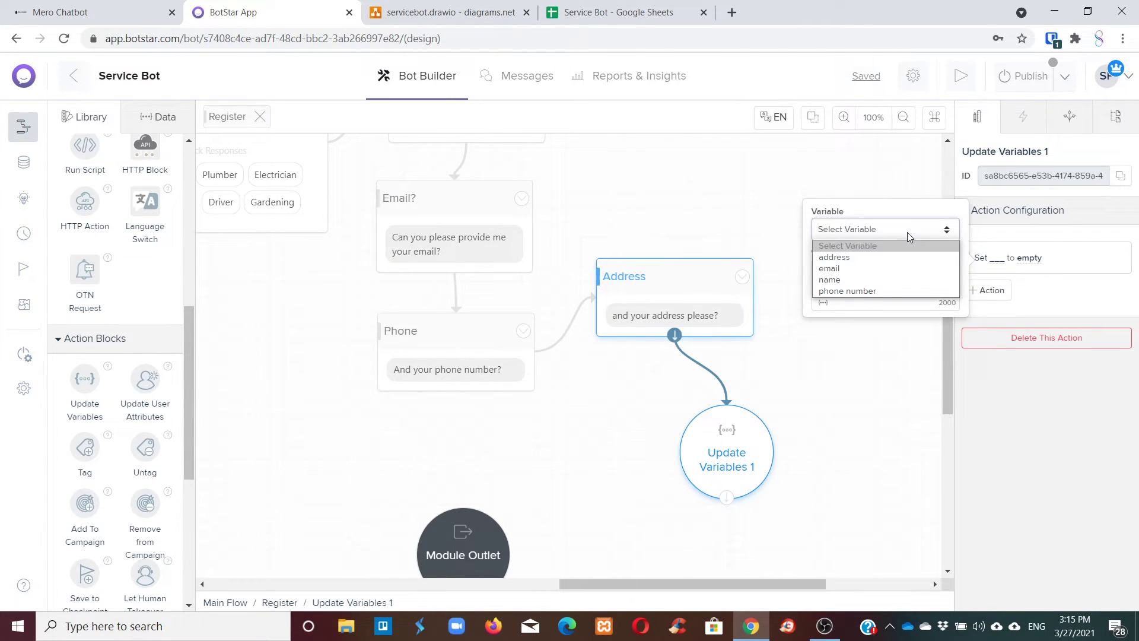
pyautogui.click(846, 280)
pyautogui.click(825, 303)
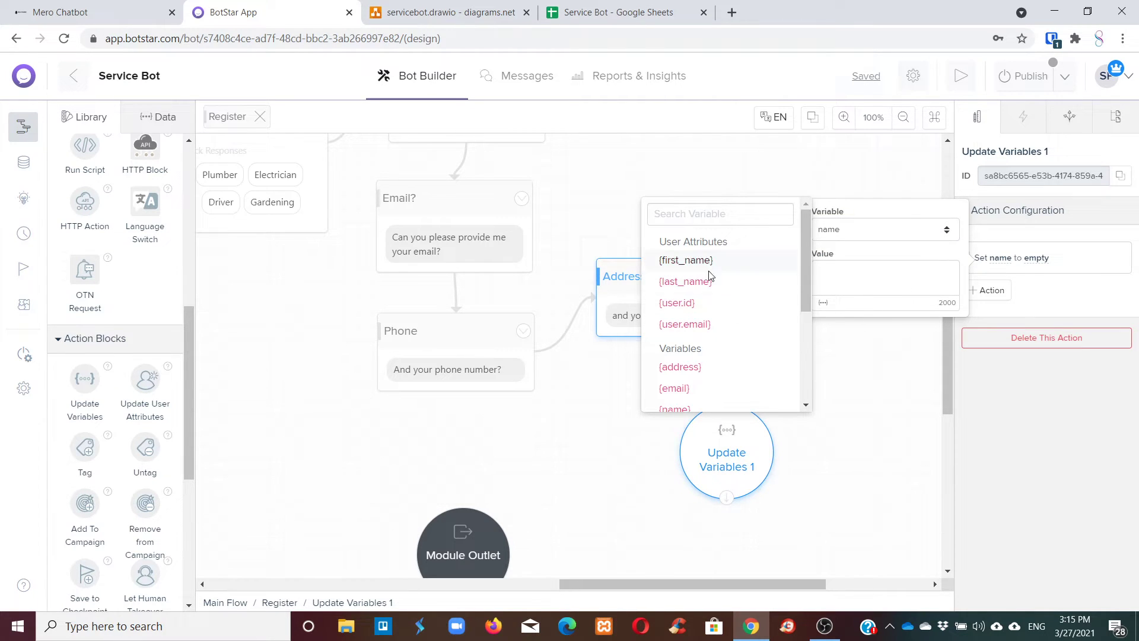
pyautogui.scroll(-3, 706, 344)
pyautogui.scroll(-1, 711, 357)
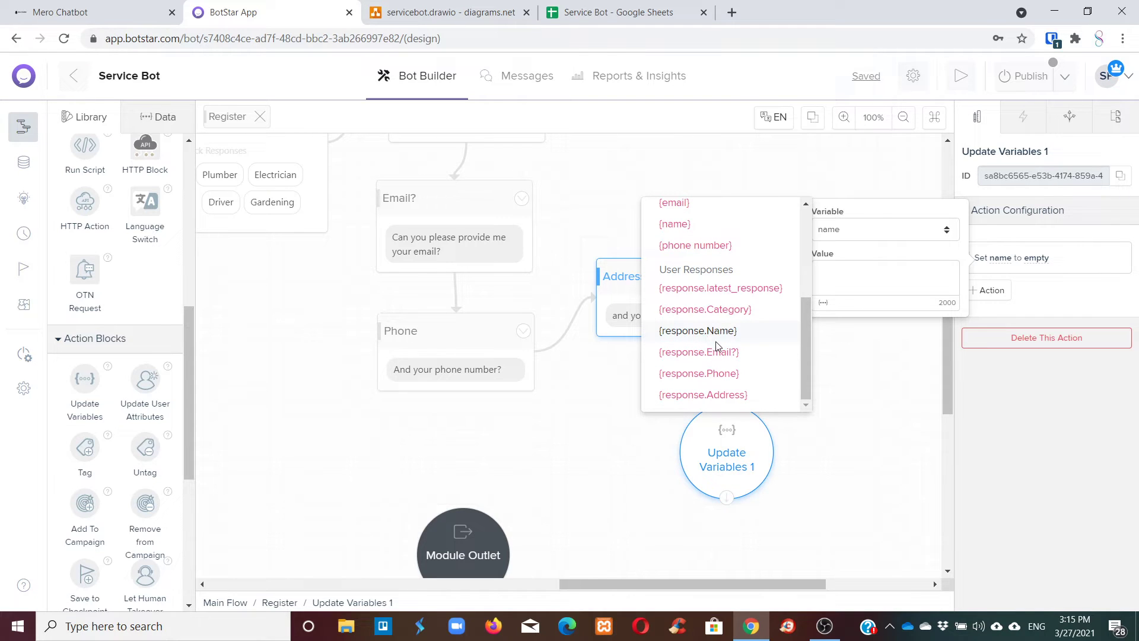
pyautogui.click(698, 330)
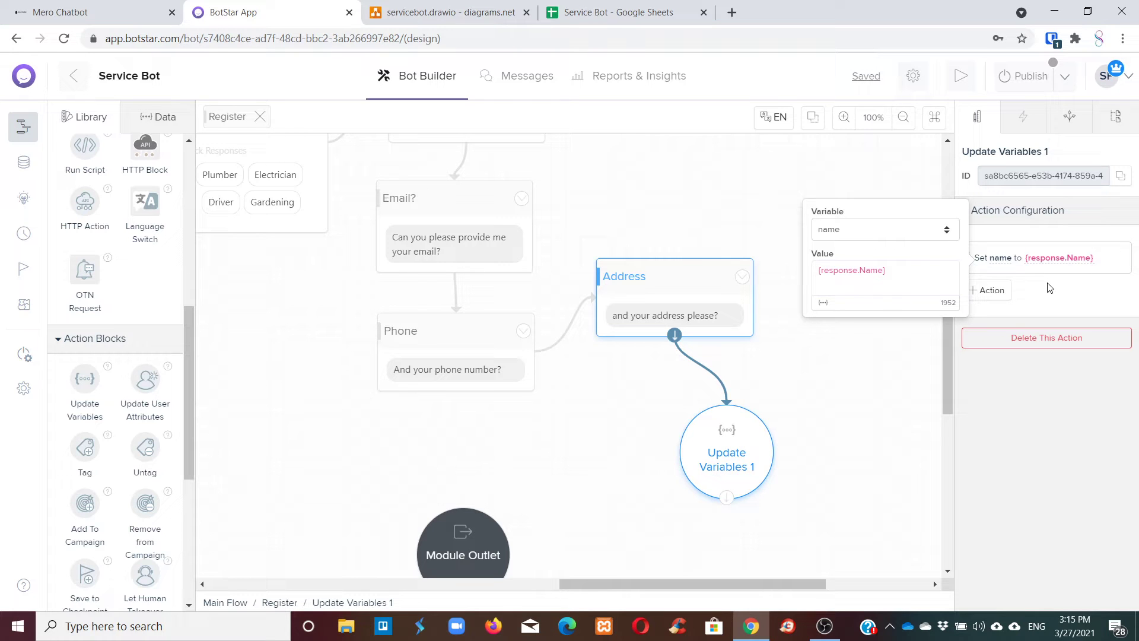
# Add an action setting the address variable to {response.Address}.
pyautogui.click(989, 289)
pyautogui.click(940, 267)
pyautogui.click(940, 295)
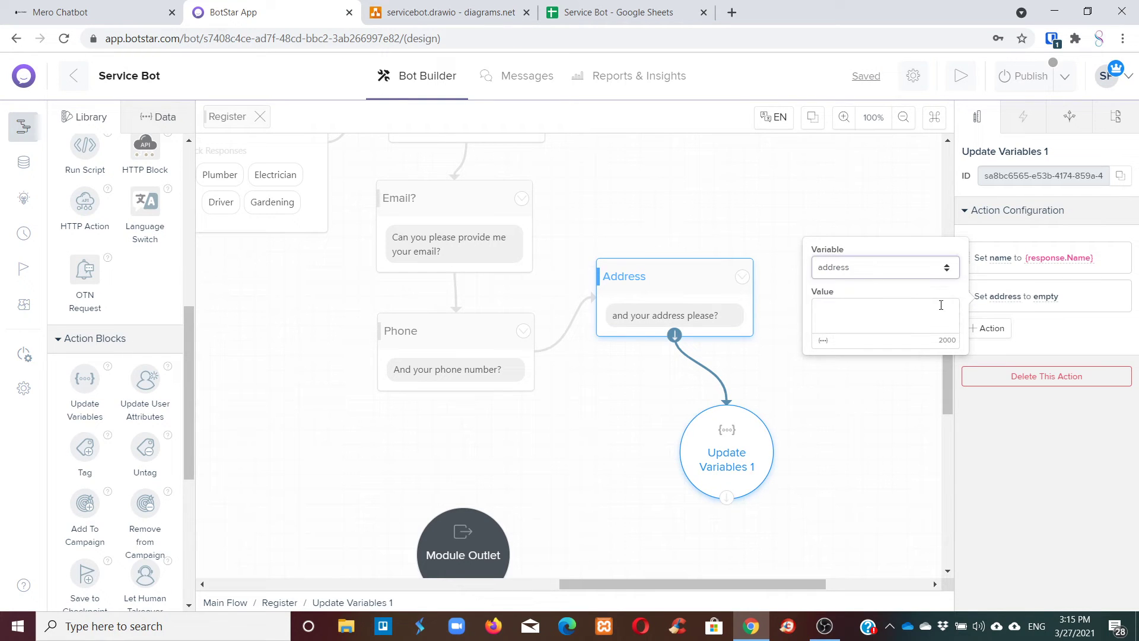
pyautogui.click(1032, 304)
pyautogui.click(1027, 297)
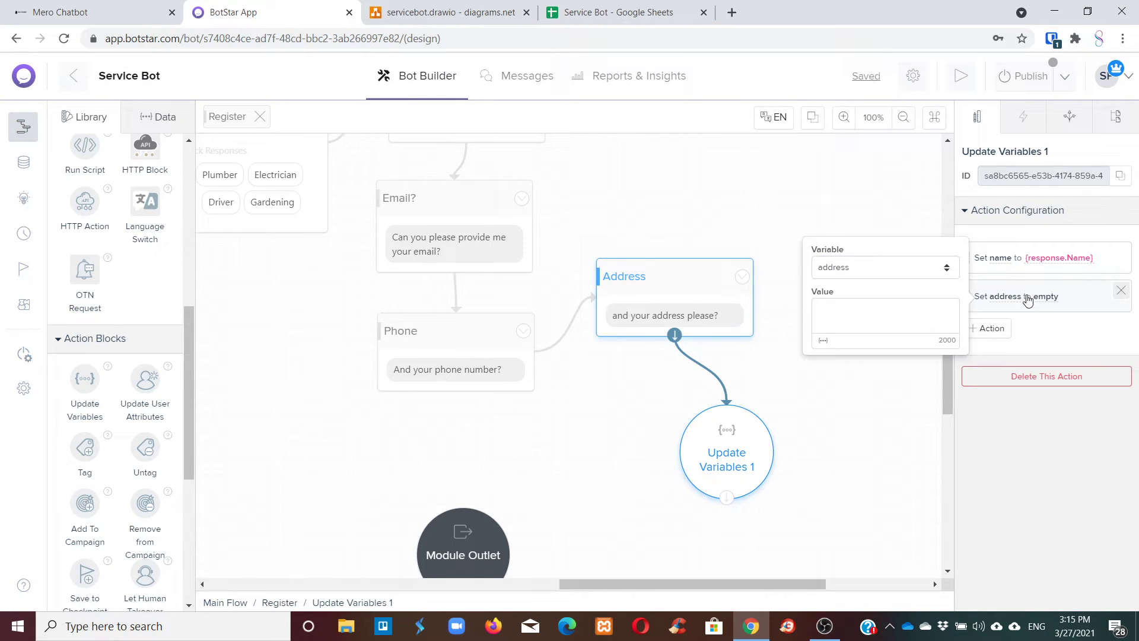
pyautogui.click(821, 342)
pyautogui.scroll(-3, 765, 379)
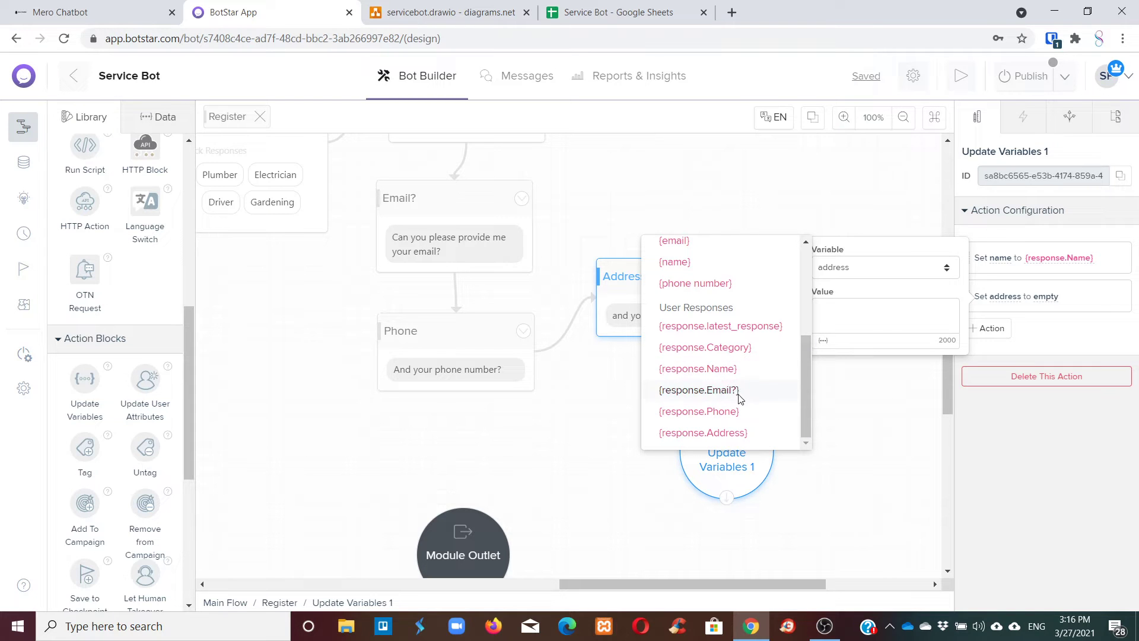
pyautogui.click(703, 433)
# Add an action setting the email variable to {response.Email?}.
pyautogui.click(998, 329)
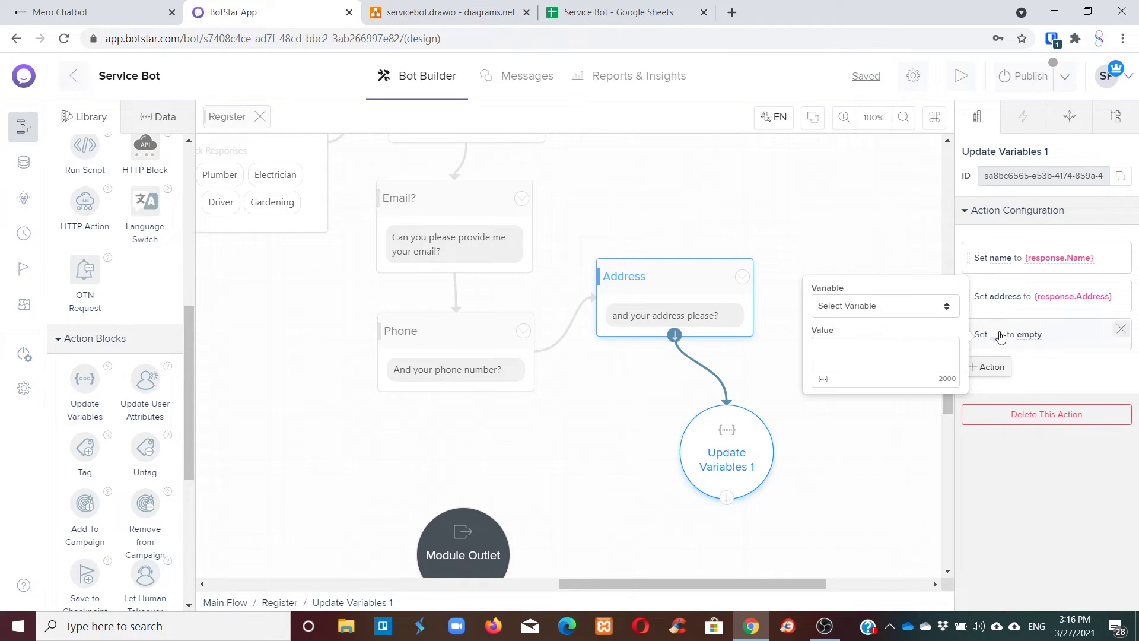
pyautogui.click(847, 311)
pyautogui.click(858, 345)
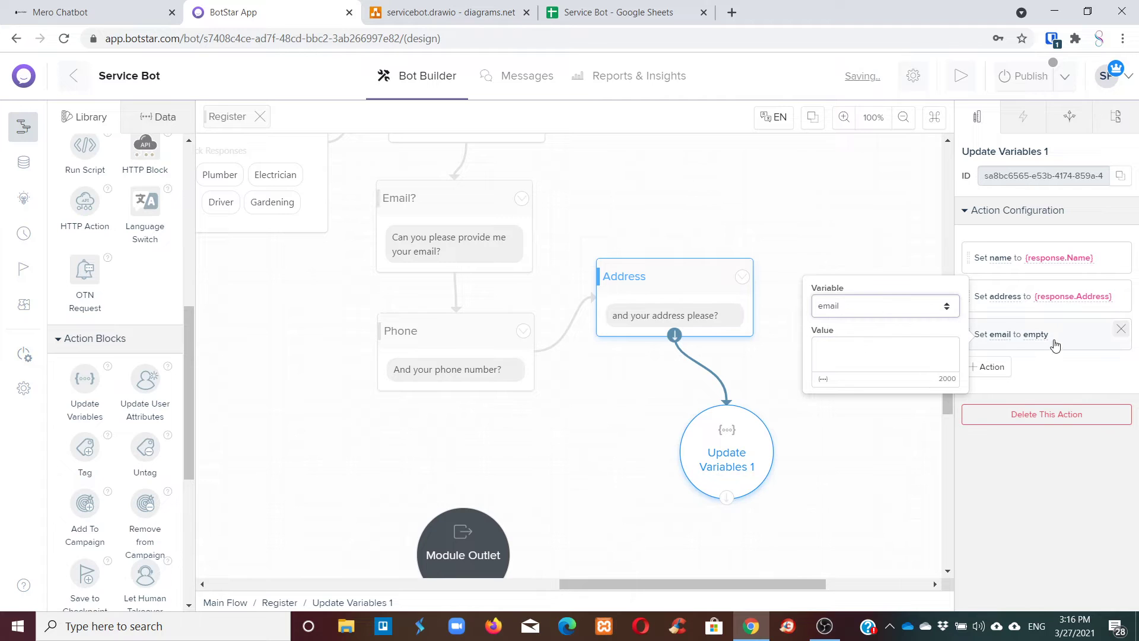
pyautogui.click(825, 380)
pyautogui.scroll(-3, 781, 426)
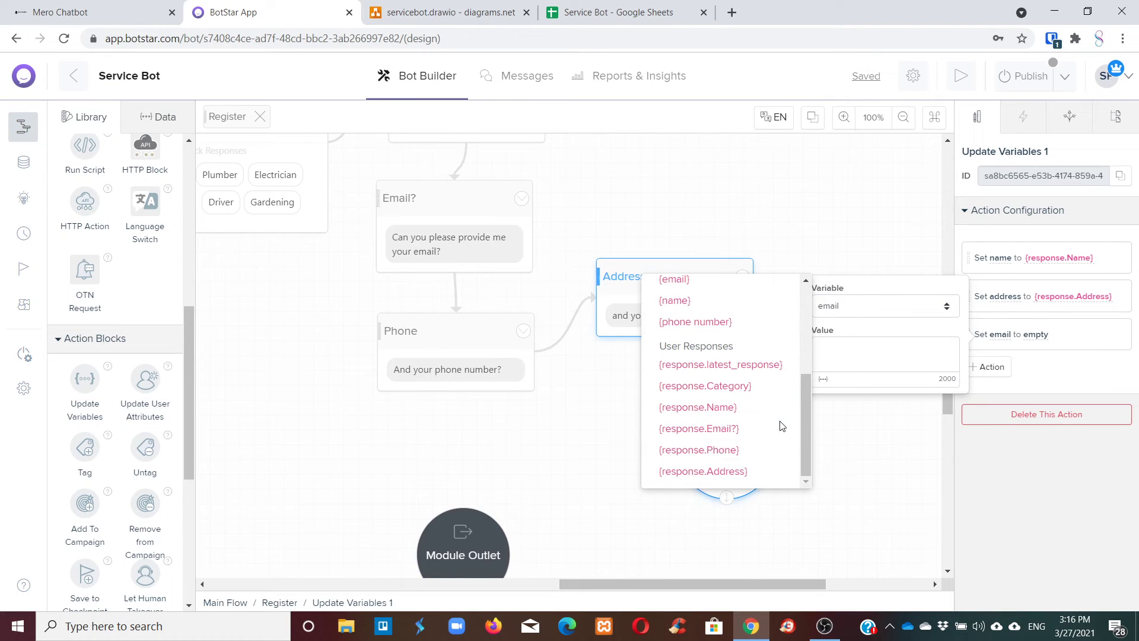
pyautogui.click(745, 429)
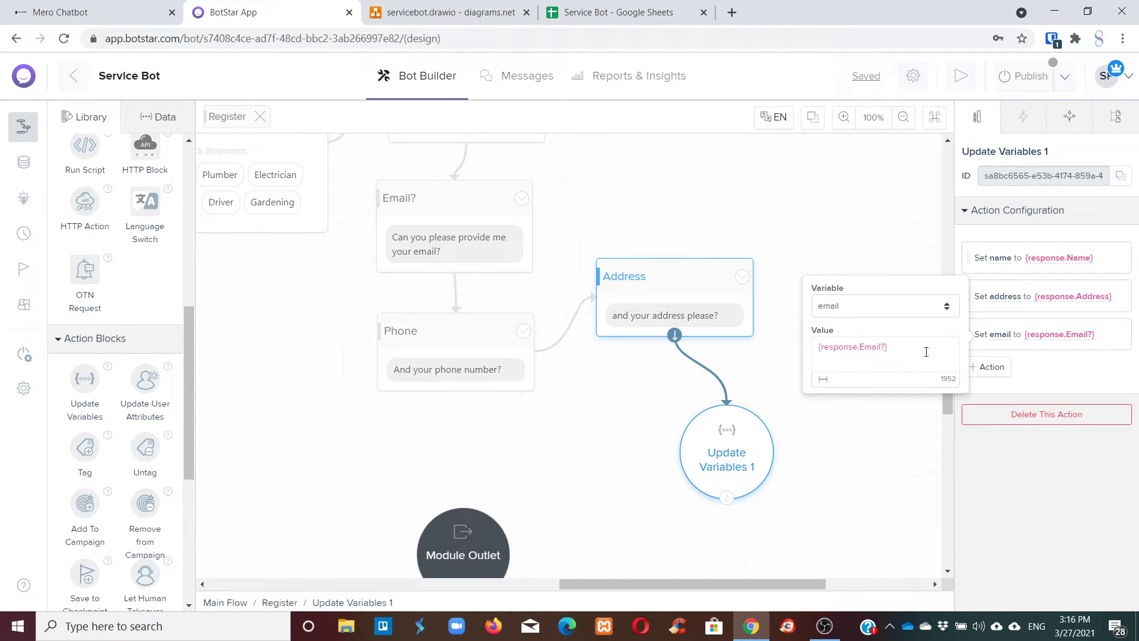
# Add an action setting the phone number variable to {response.Phone}.
pyautogui.click(989, 367)
pyautogui.click(872, 345)
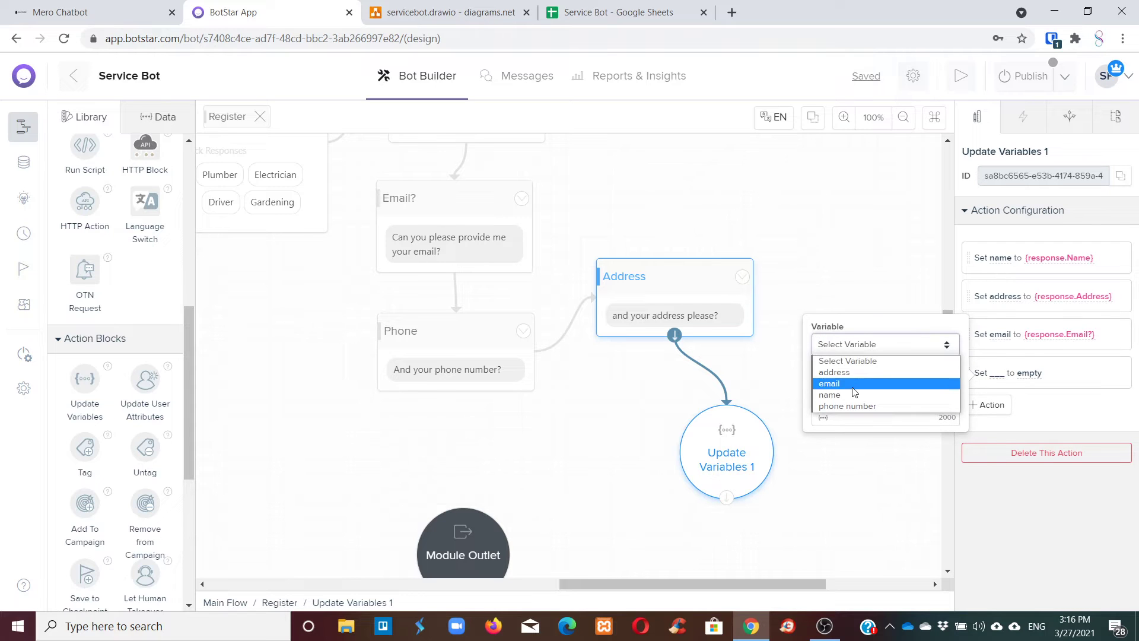
pyautogui.click(849, 405)
pyautogui.click(831, 420)
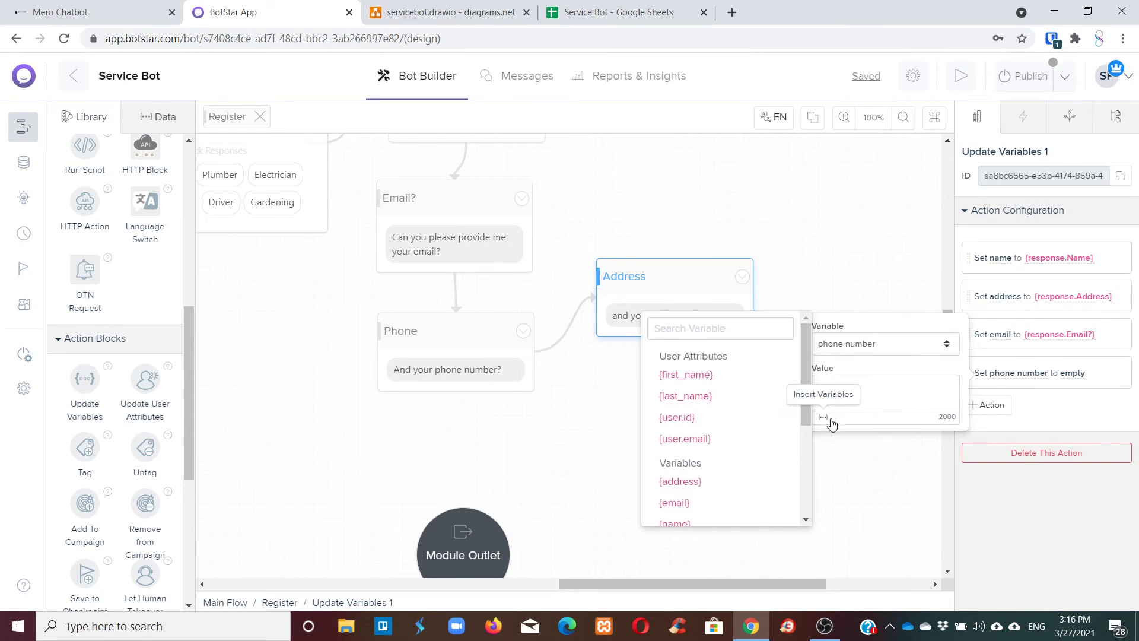
pyautogui.click(831, 420)
pyautogui.click(828, 419)
pyautogui.scroll(-3, 735, 463)
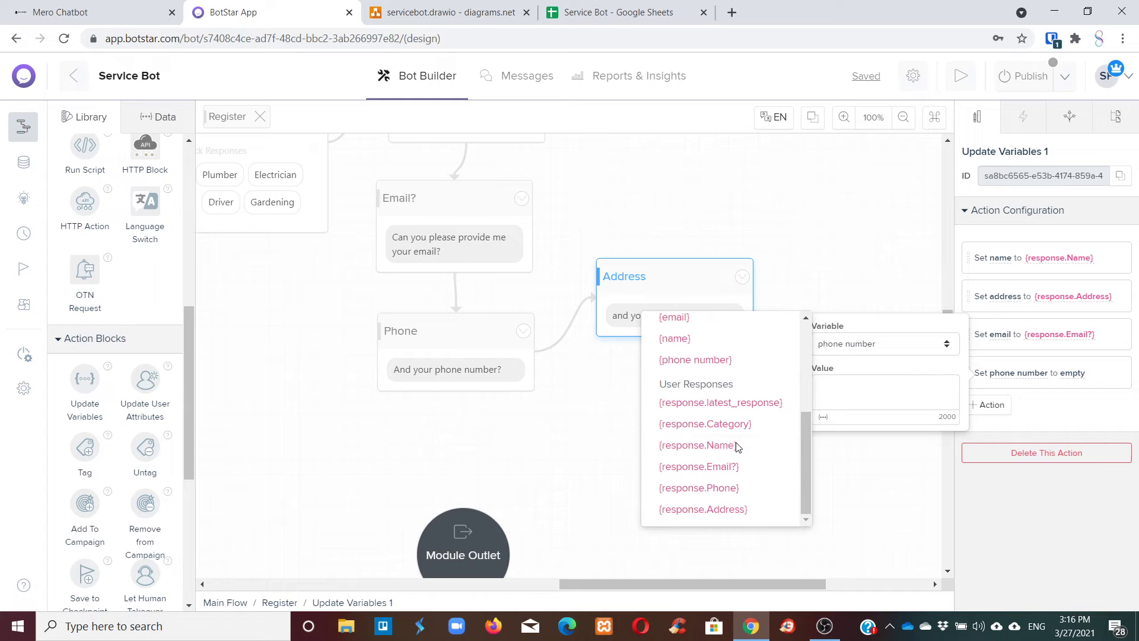
pyautogui.click(700, 487)
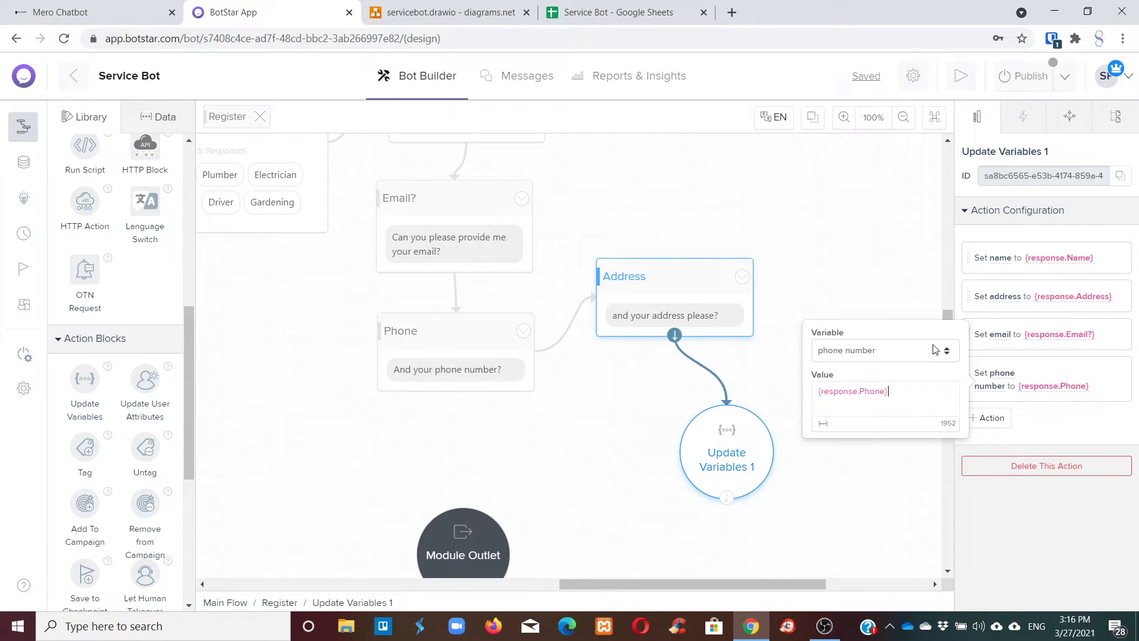
pyautogui.click(968, 424)
# Add a Text block after Update Variables 1, link it, and name it Confirmation.
pyautogui.scroll(-5, 750, 346)
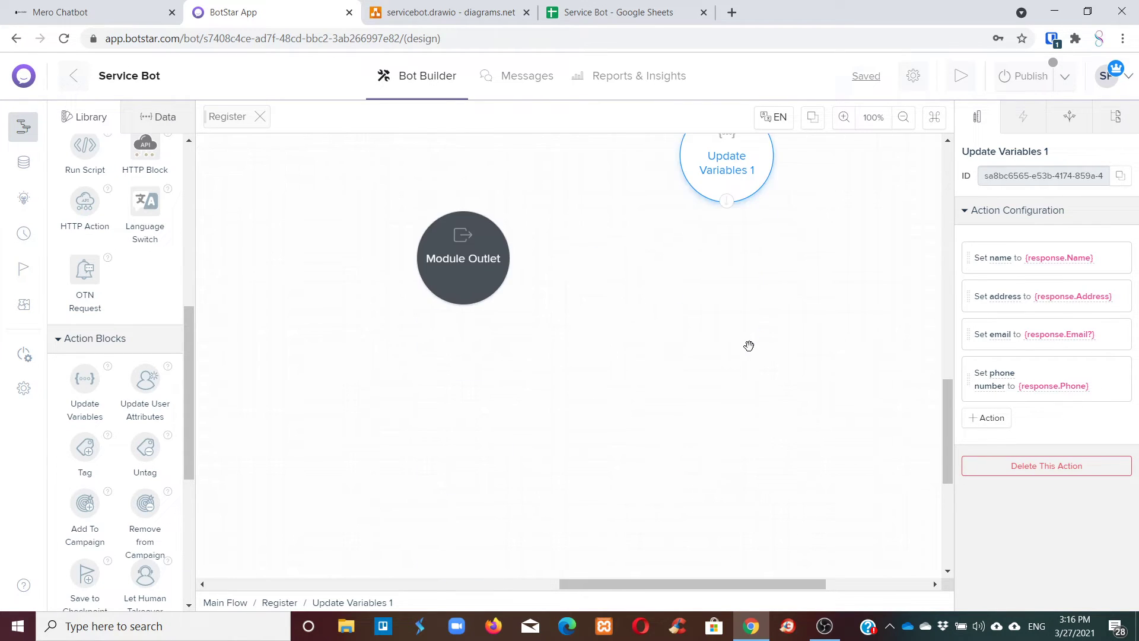
pyautogui.scroll(1, 750, 345)
pyautogui.moveTo(762, 584); pyautogui.dragTo(797, 583)
pyautogui.scroll(4, 753, 445)
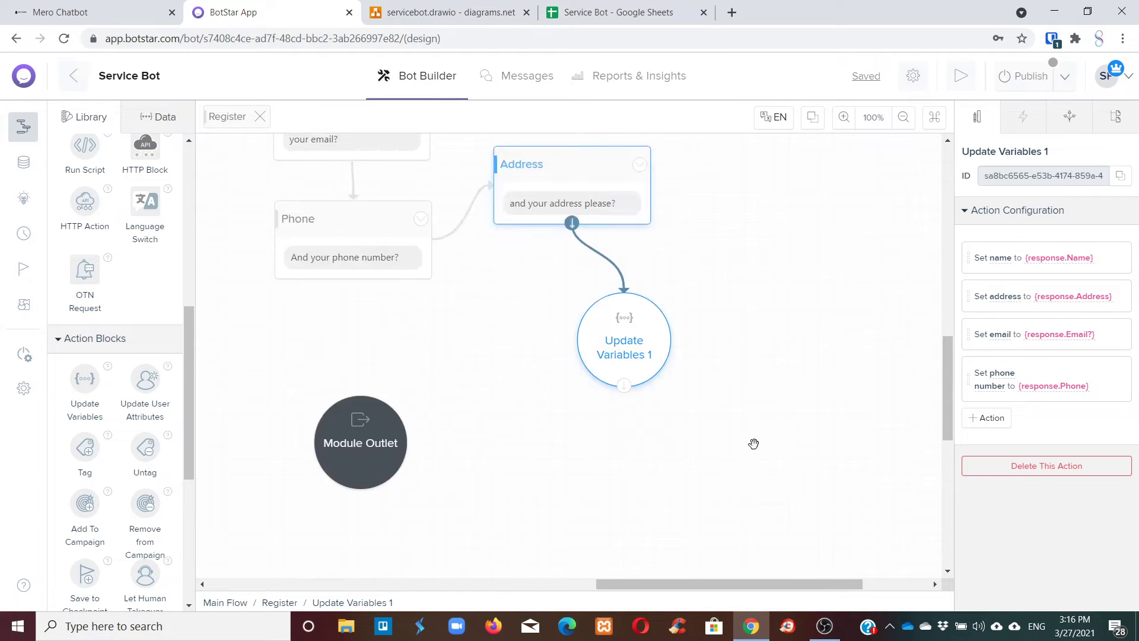
pyautogui.scroll(-6, 770, 425)
pyautogui.scroll(5, 121, 209)
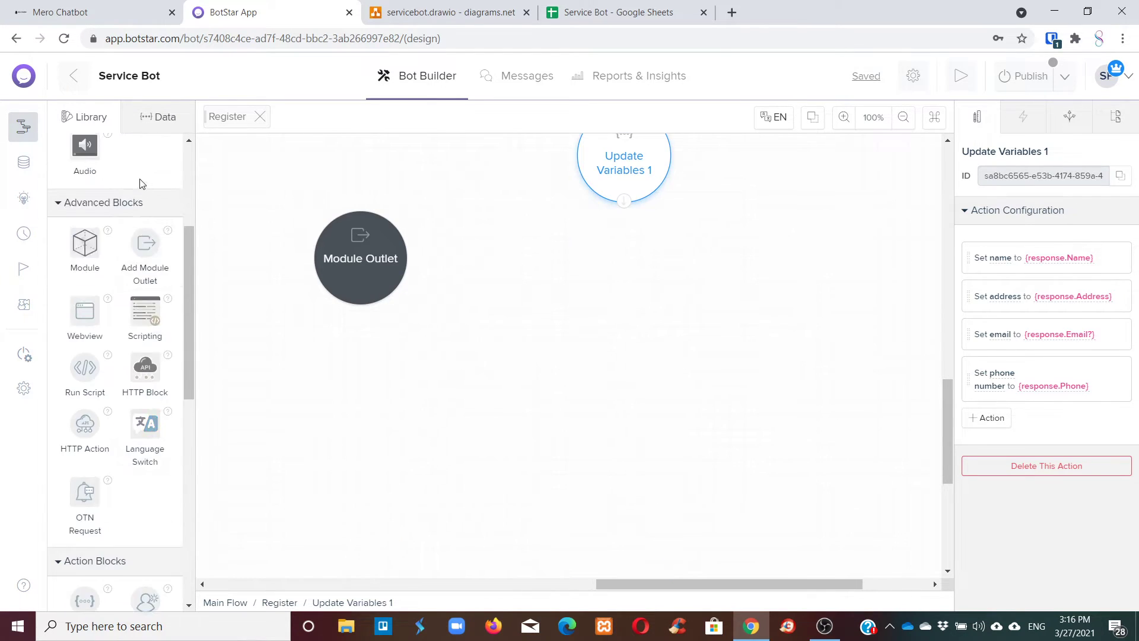
pyautogui.moveTo(85, 199); pyautogui.dragTo(617, 283)
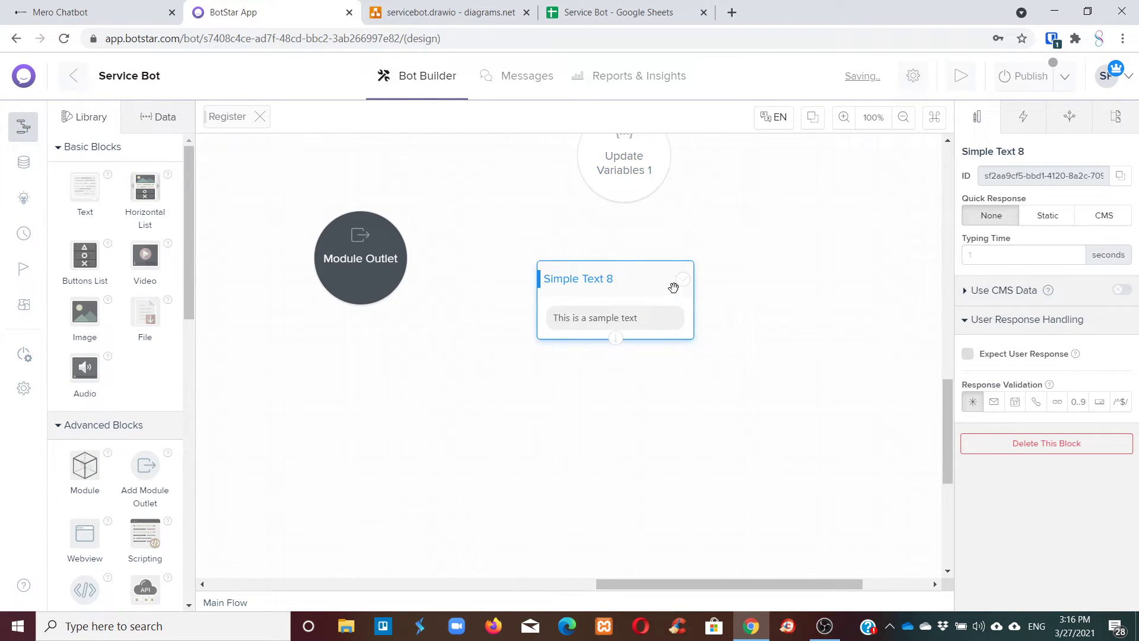
pyautogui.moveTo(623, 201); pyautogui.dragTo(615, 261)
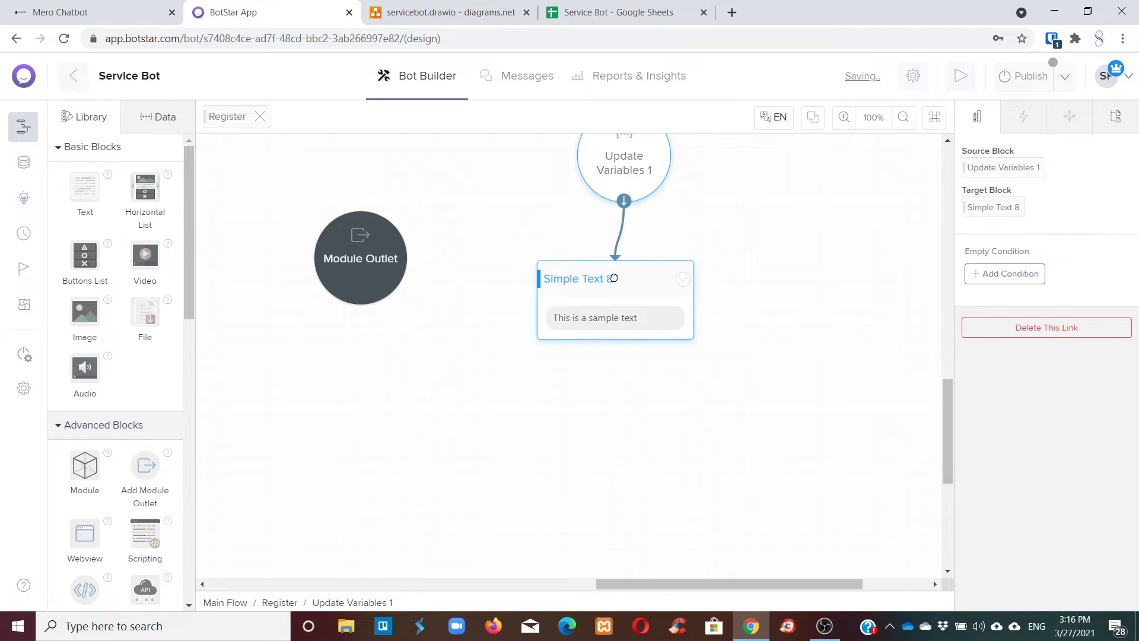
pyautogui.click(616, 279)
pyautogui.moveTo(1035, 155); pyautogui.dragTo(969, 155)
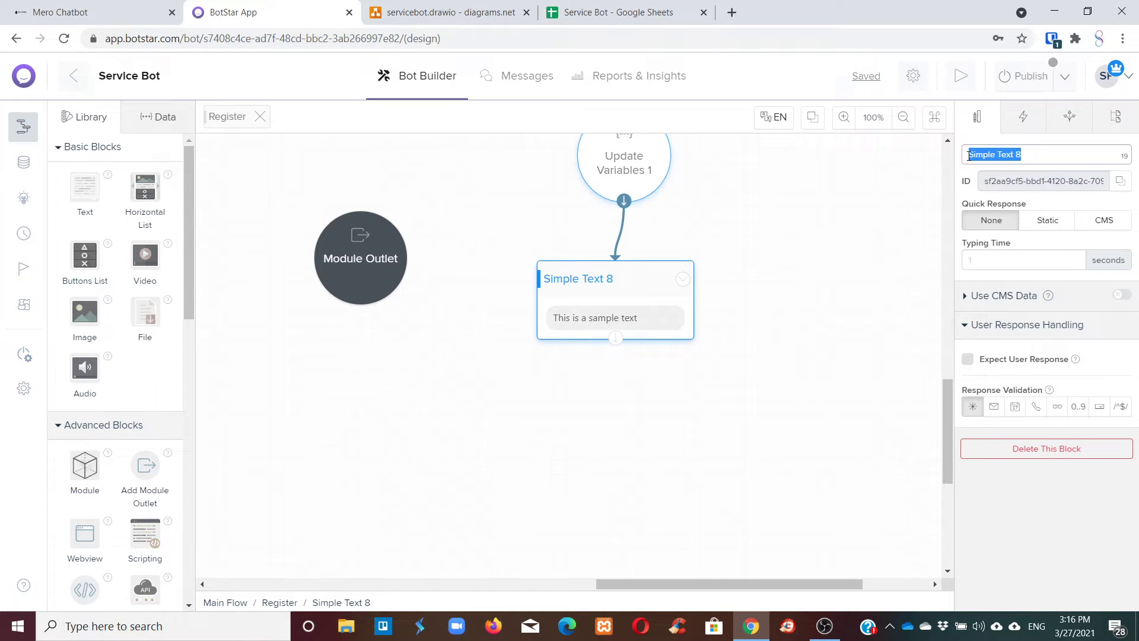
pyautogui.write('Confirmation')
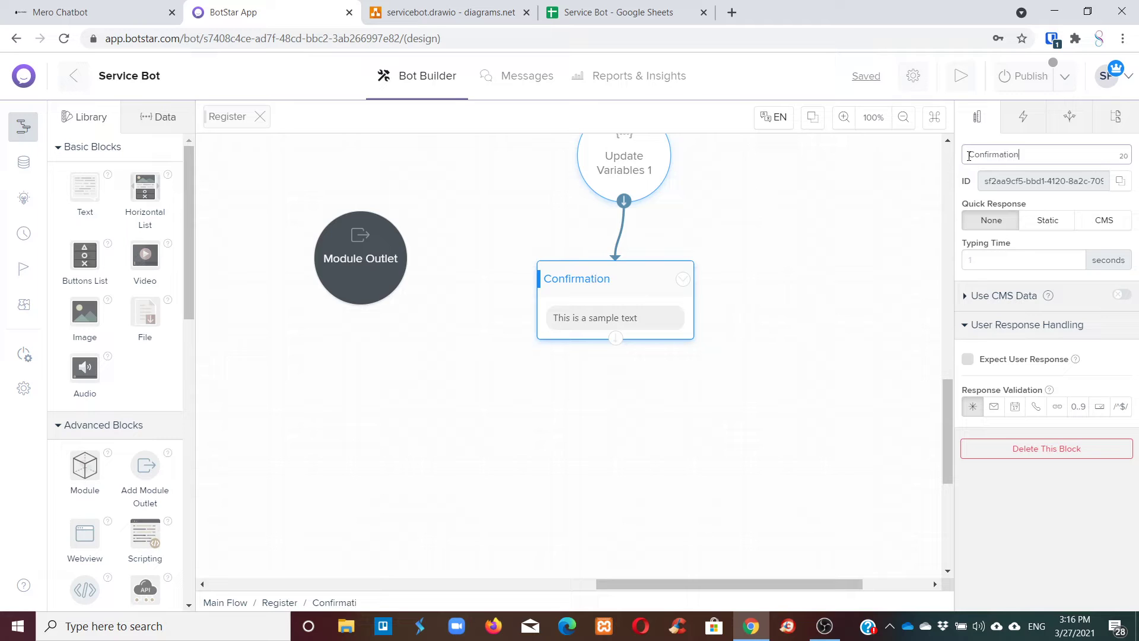
pyautogui.moveTo(659, 292); pyautogui.dragTo(661, 286)
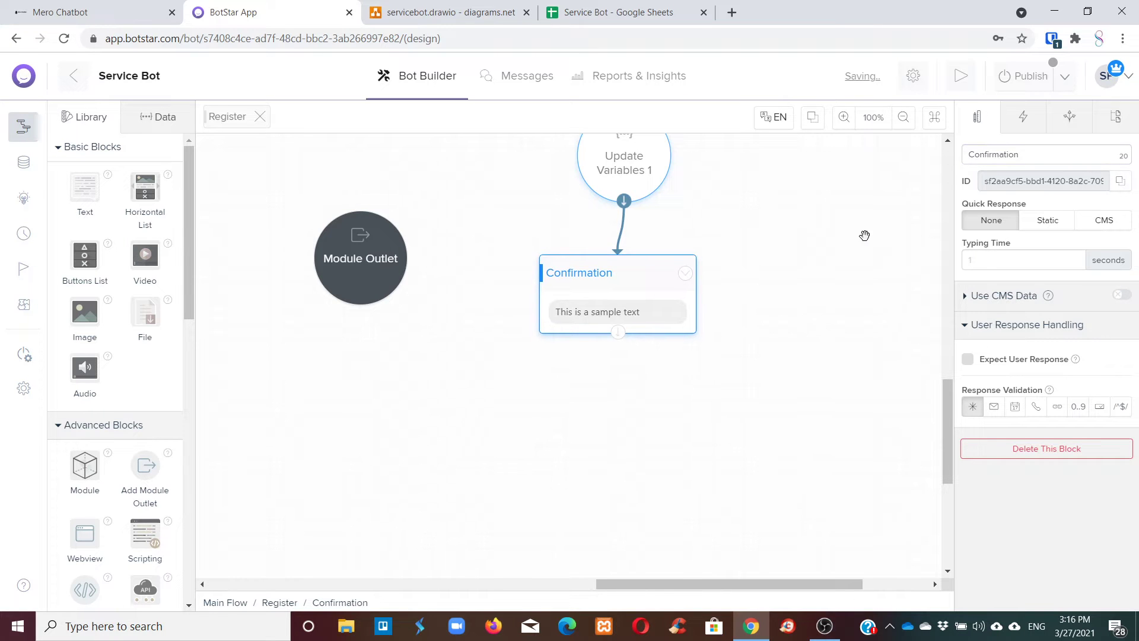
# Replace the sample text with 'Ok. Let me confirm you info.' and name, address, email, phone labels.
pyautogui.click(608, 319)
pyautogui.moveTo(1100, 232); pyautogui.dragTo(955, 237)
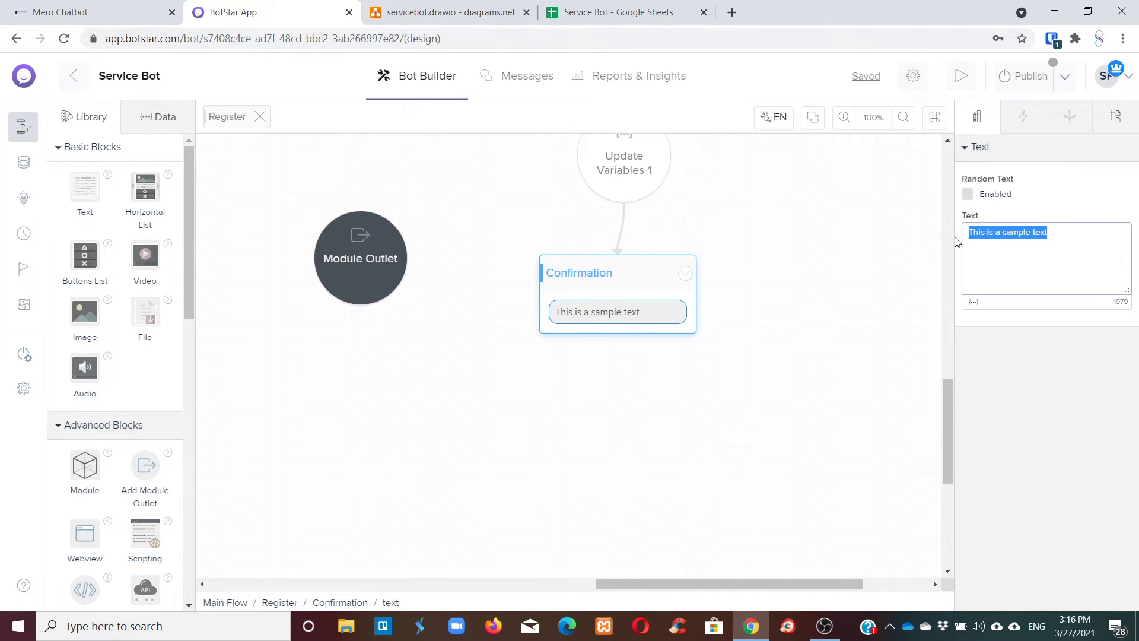
pyautogui.write('Ok. Let me co')
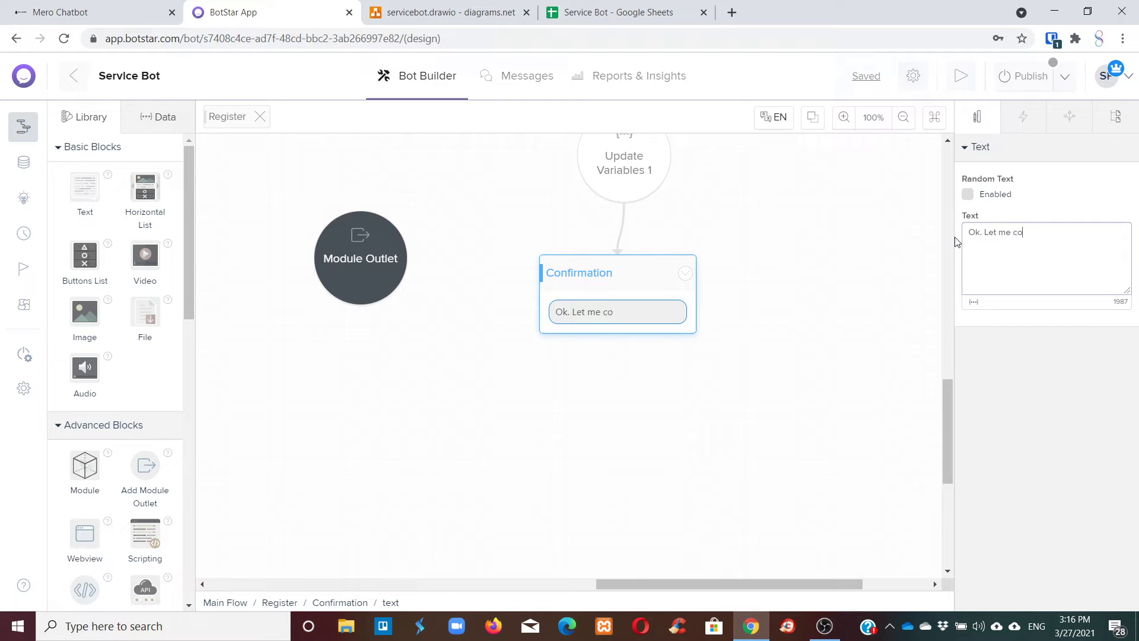
pyautogui.write('nfirm you info.')
pyautogui.press('Return')
pyautogui.write('Your ')
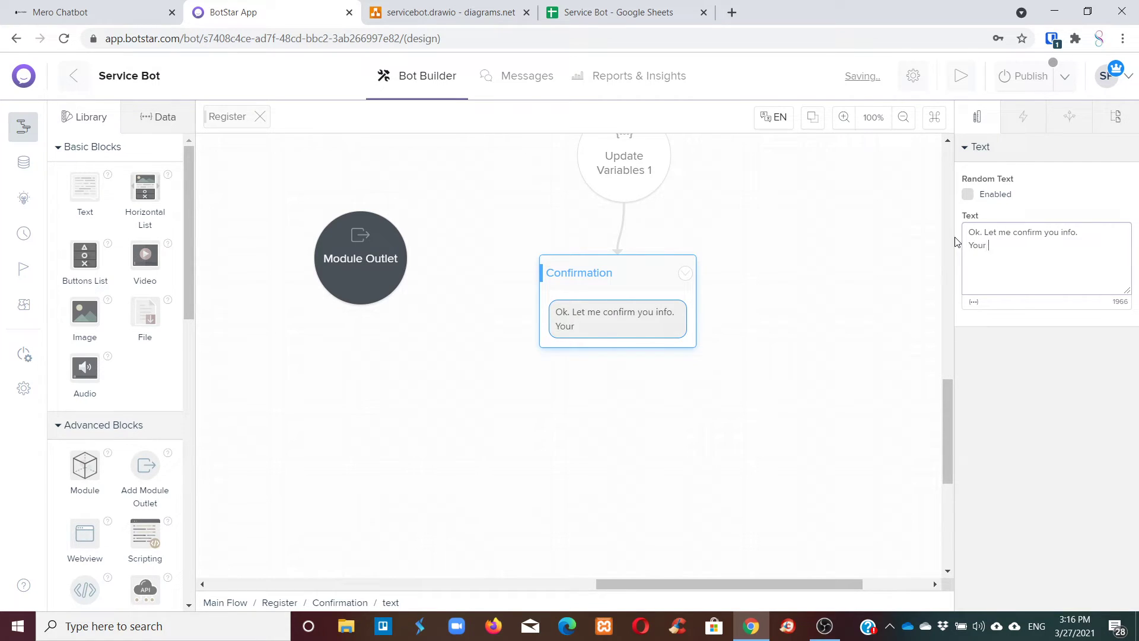
pyautogui.write('name usL')
pyautogui.press('BackSpace')
pyautogui.press('BackSpace')
pyautogui.write('is: and addres')
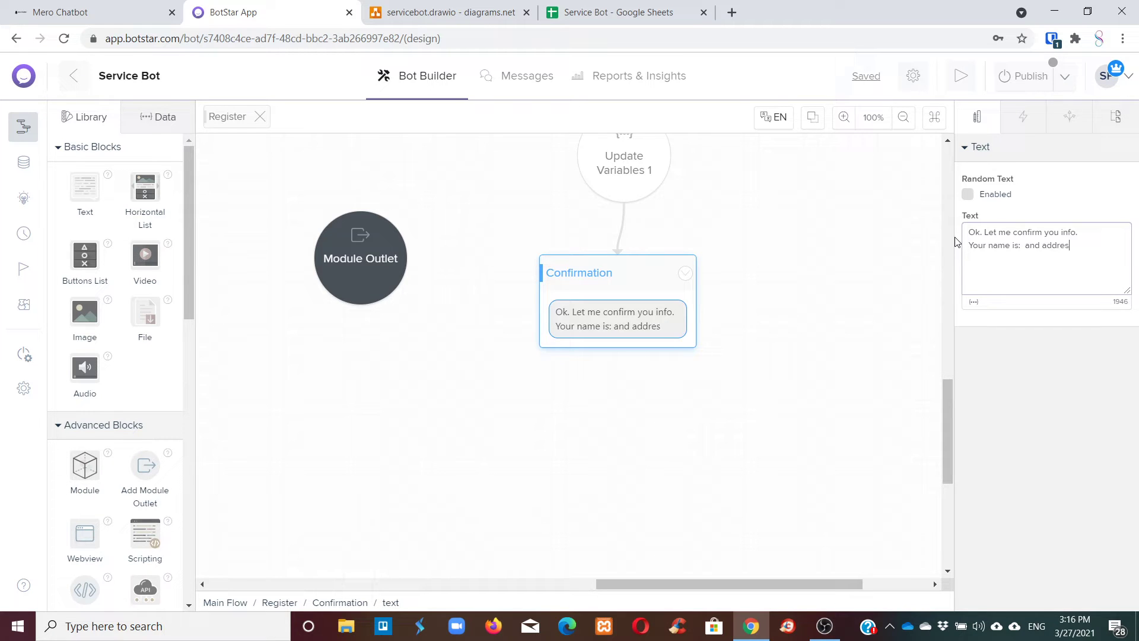
pyautogui.write('s is: and email is: ')
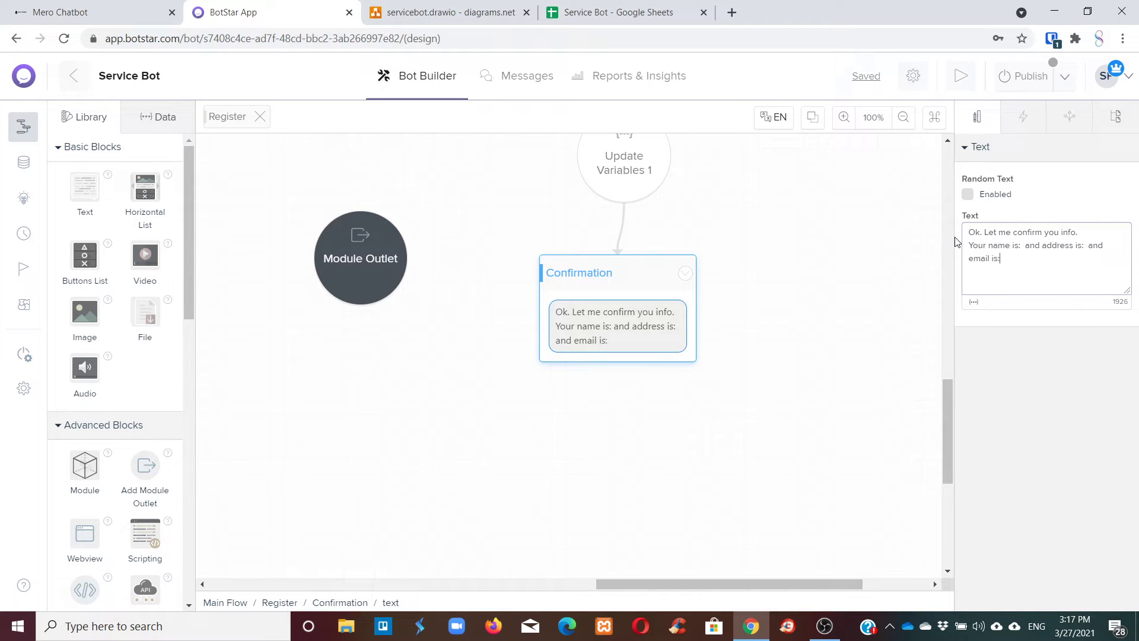
pyautogui.write('and phon')
pyautogui.write('e  n')
pyautogui.write('n')
pyautogui.write('umber is:')
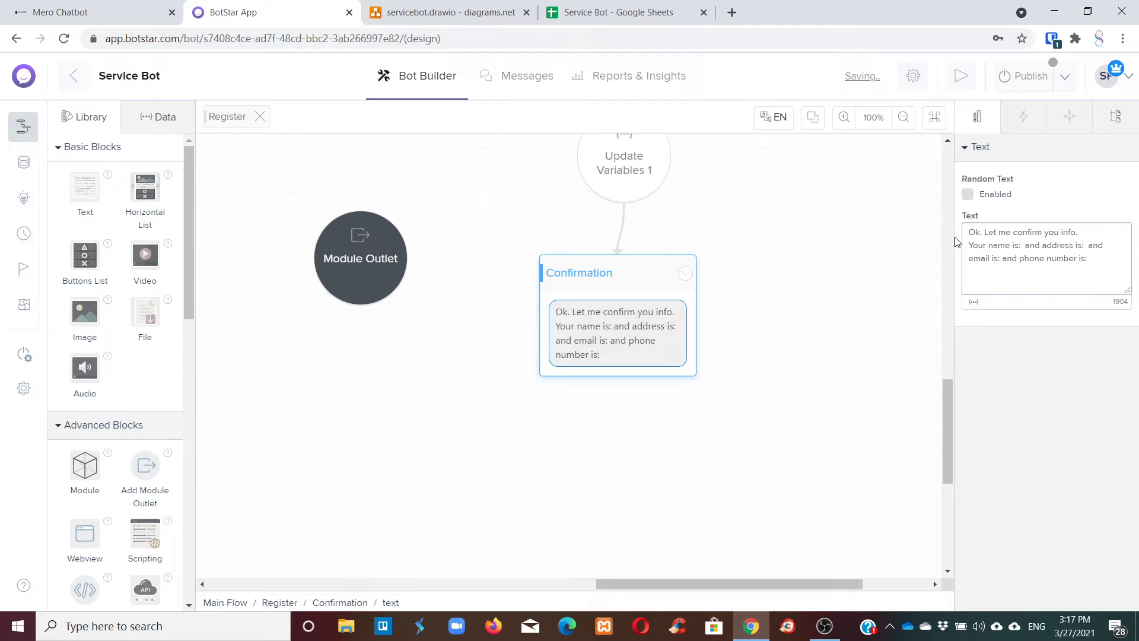
# Insert the {name} and {address} variables after their labels in the Confirmation message.
pyautogui.click(973, 301)
pyautogui.scroll(-1, 1015, 472)
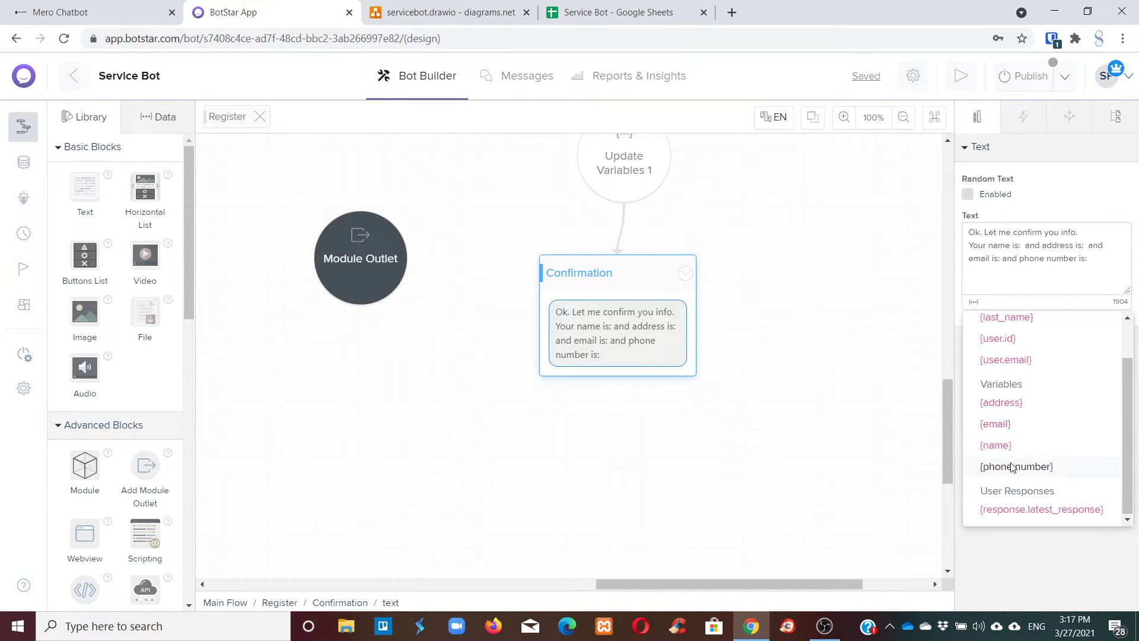
pyautogui.click(996, 446)
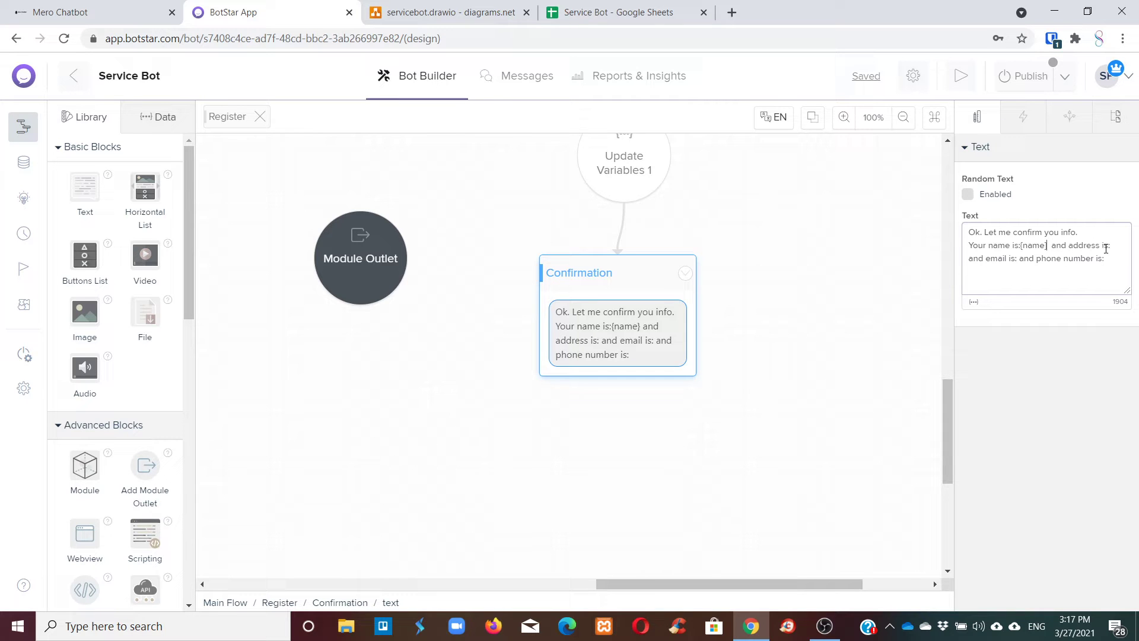
pyautogui.click(973, 301)
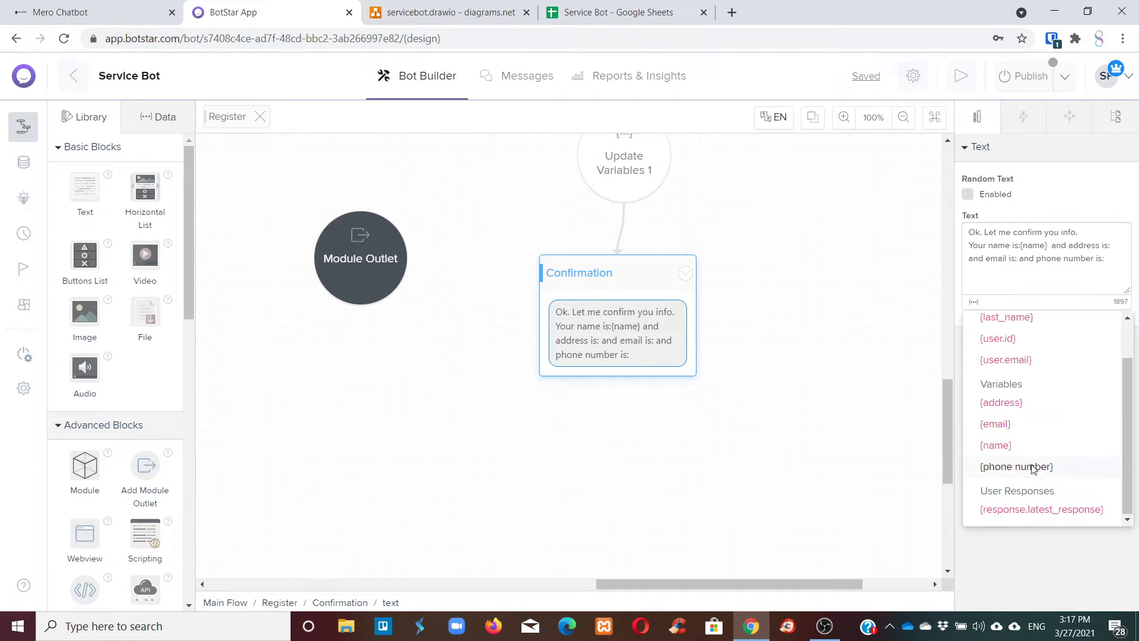
pyautogui.click(1001, 403)
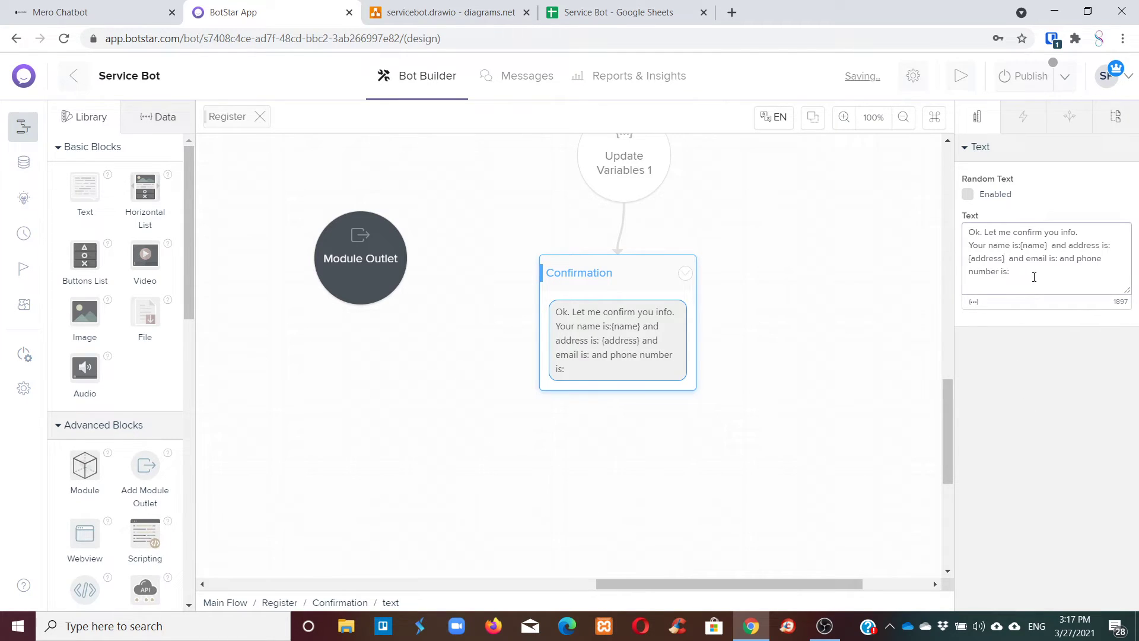
# Insert {email} and {phone number} after their labels, then show the Confirmation block's settings.
pyautogui.click(974, 301)
pyautogui.click(991, 424)
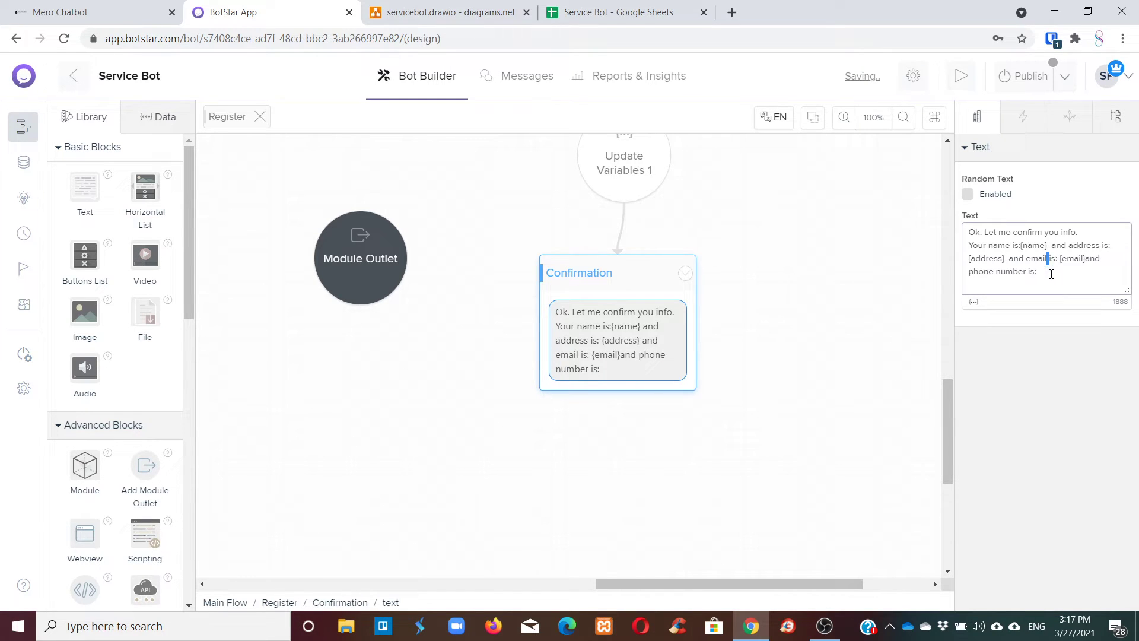
pyautogui.click(1051, 273)
pyautogui.click(973, 301)
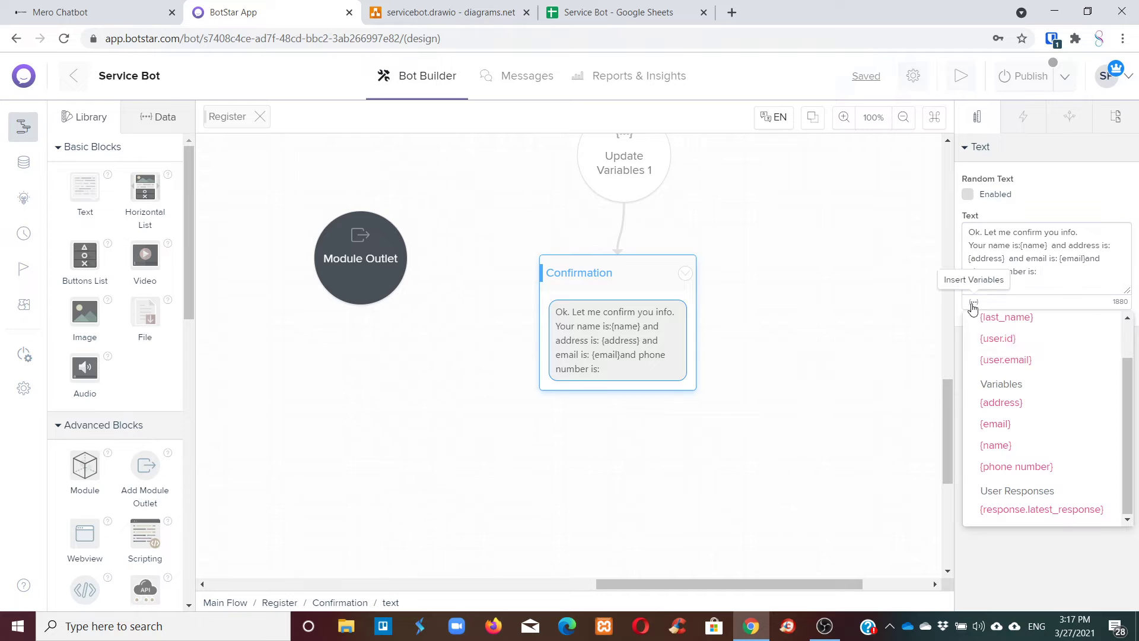
pyautogui.click(1011, 466)
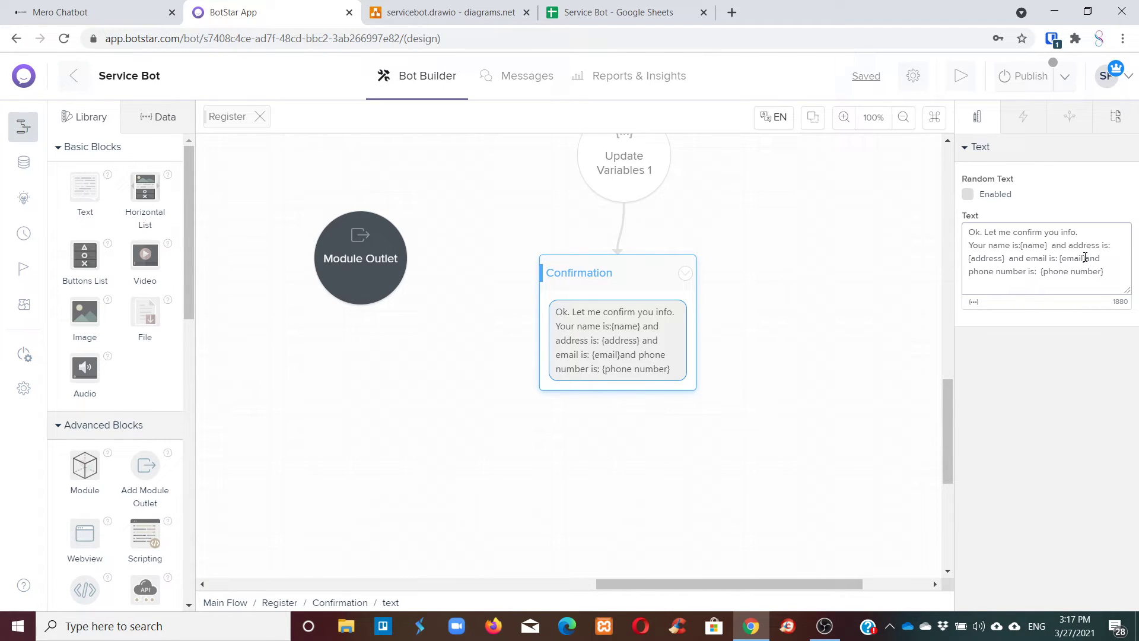
pyautogui.click(1086, 259)
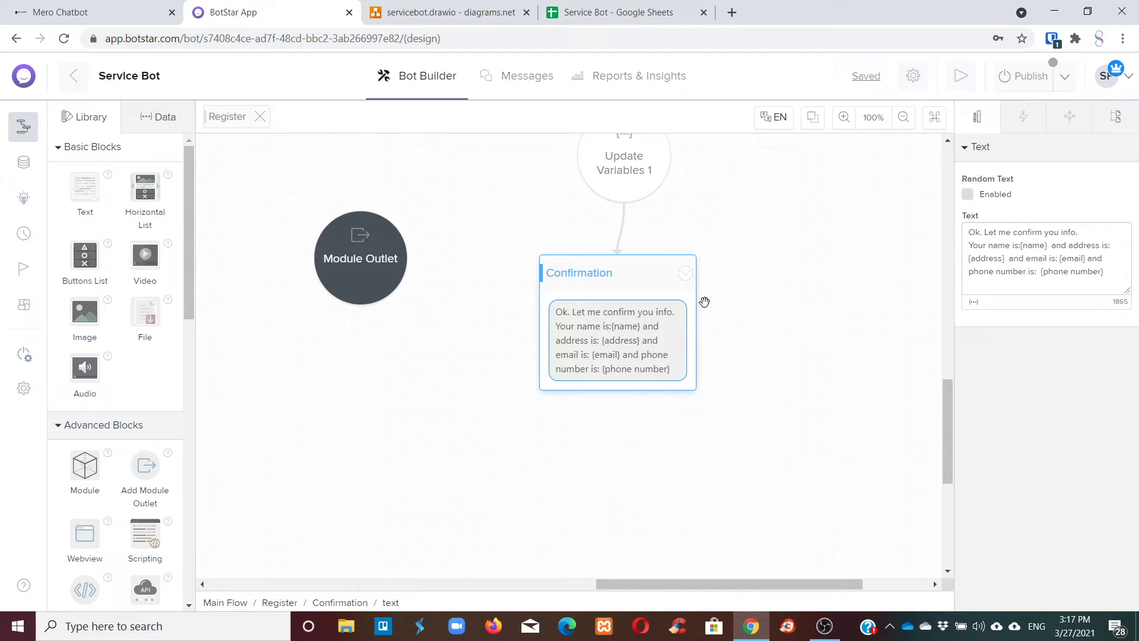
pyautogui.click(633, 267)
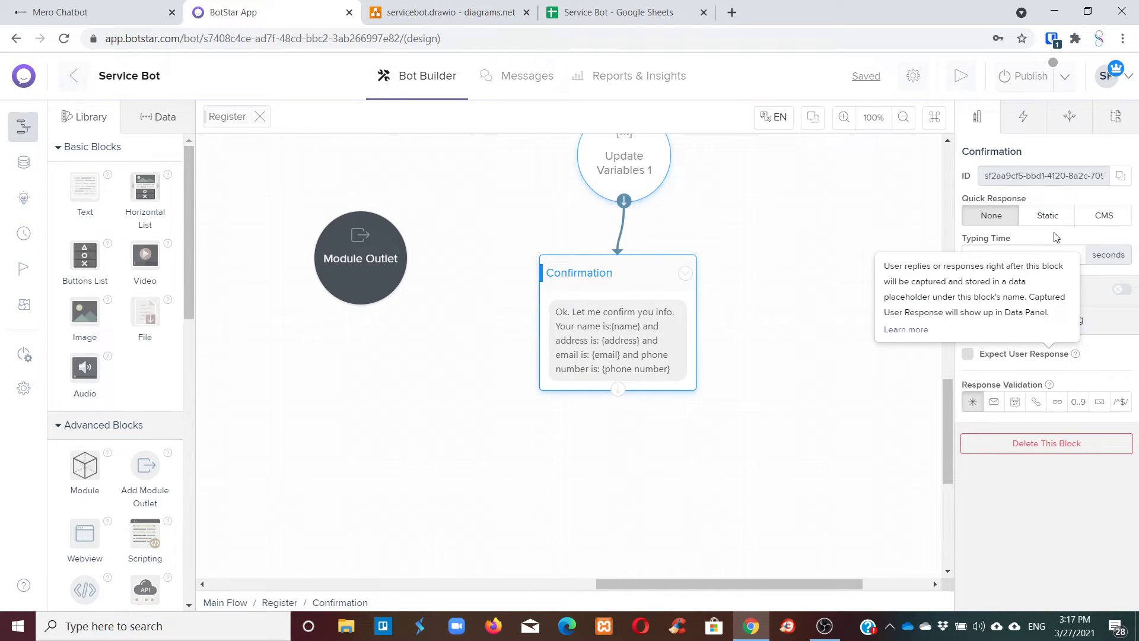
# Set Quick Response to Static and add a quick-reply button labelled Yes.
pyautogui.click(1049, 218)
pyautogui.click(618, 420)
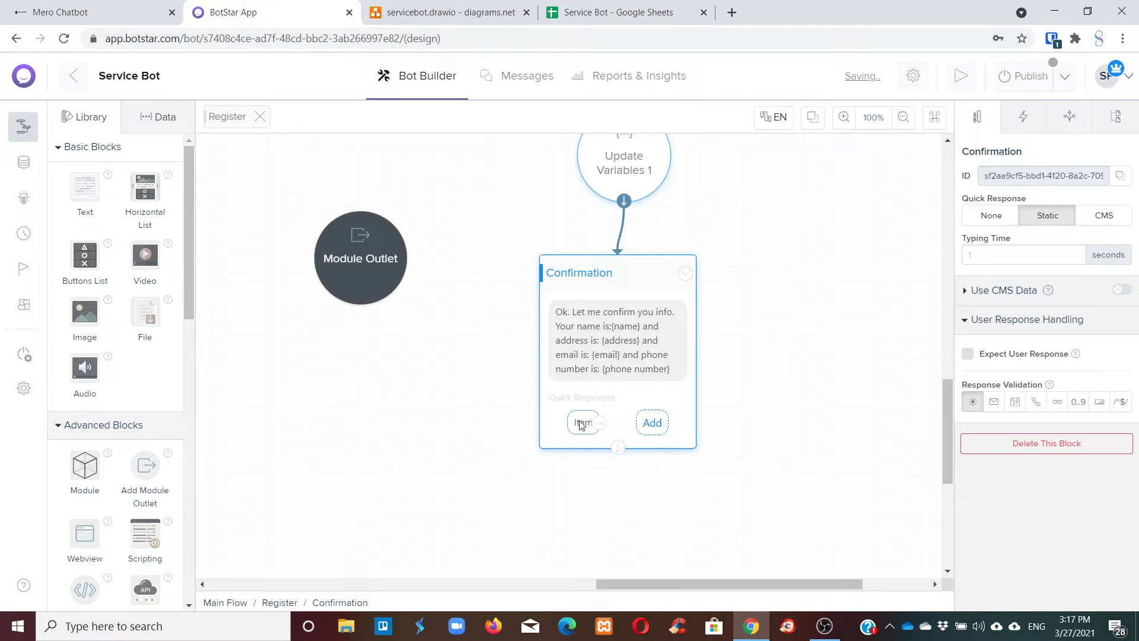
pyautogui.click(581, 423)
pyautogui.moveTo(1003, 212); pyautogui.dragTo(963, 202)
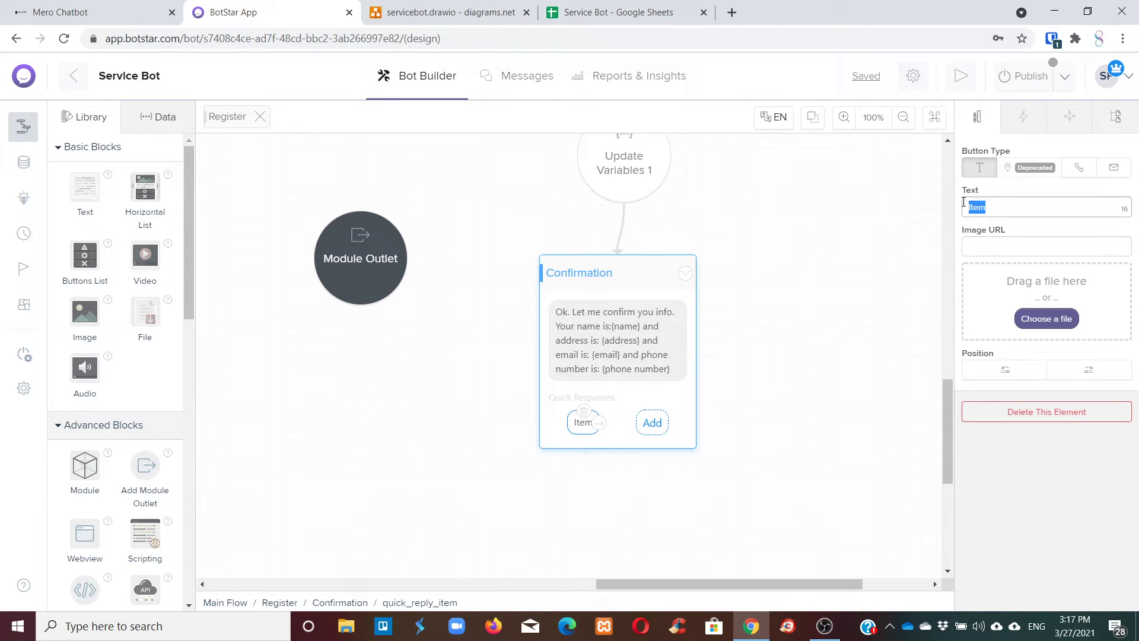
pyautogui.write('Yes')
pyautogui.click(1019, 228)
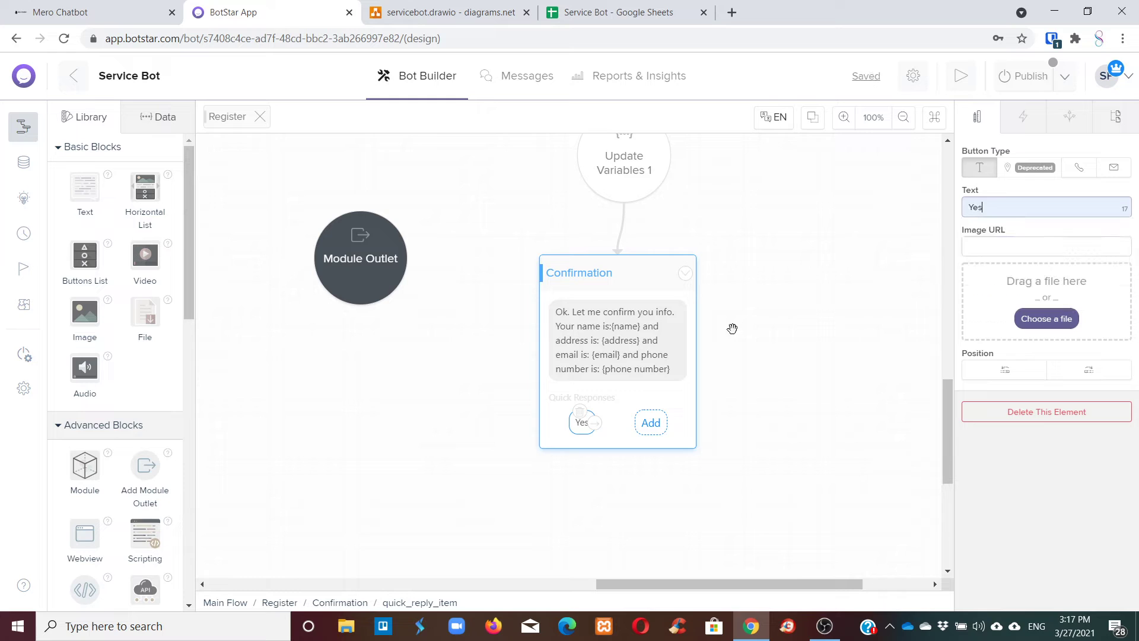
# Add a second quick-reply button labelled No.
pyautogui.click(651, 422)
pyautogui.click(611, 424)
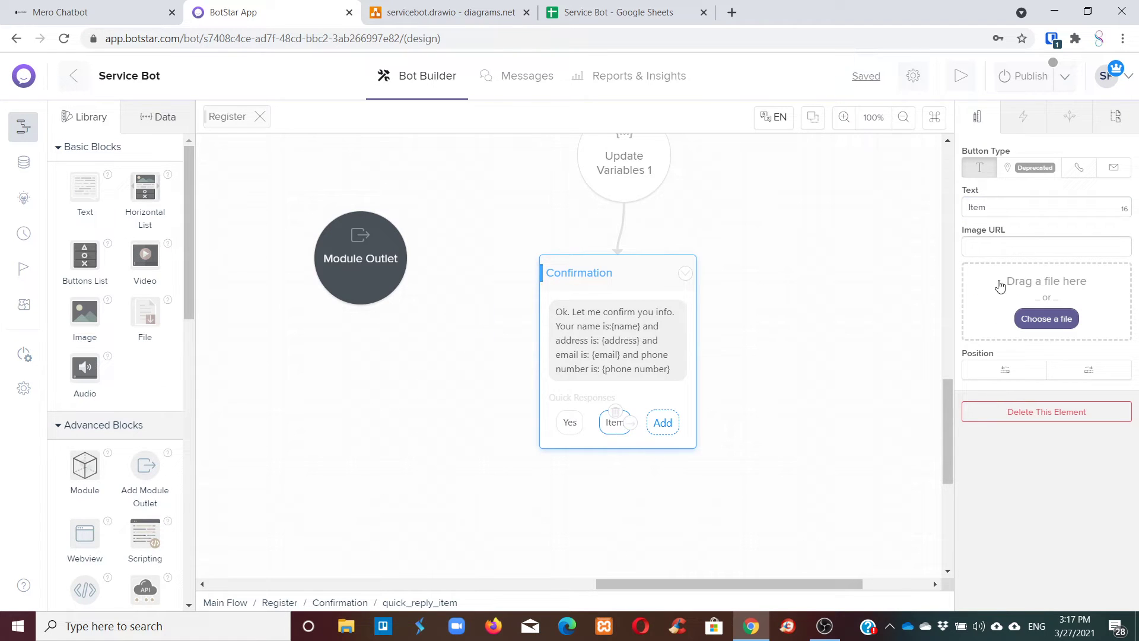
pyautogui.moveTo(1013, 207); pyautogui.dragTo(966, 207)
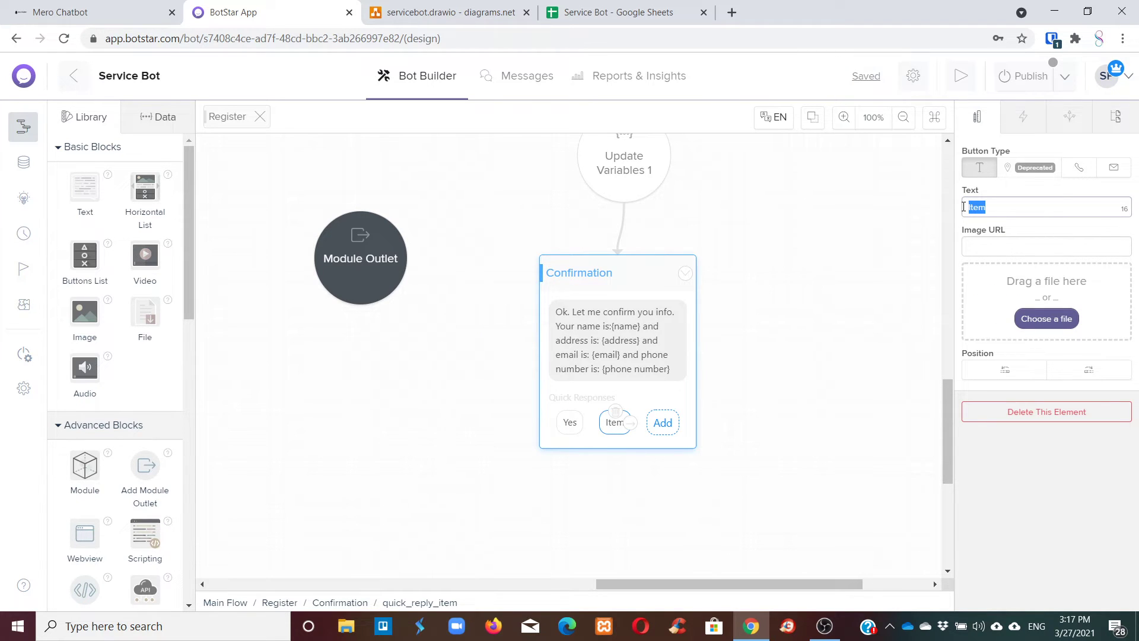
pyautogui.write('No')
pyautogui.click(1009, 261)
pyautogui.click(899, 307)
pyautogui.scroll(-2, 613, 374)
pyautogui.scroll(3, 619, 363)
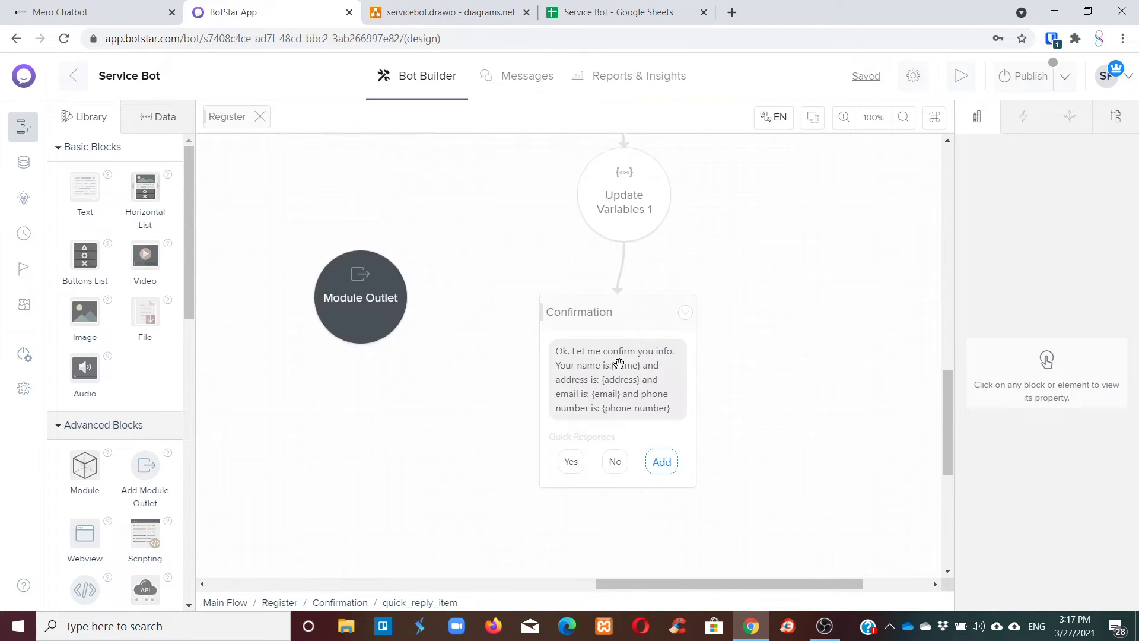
pyautogui.scroll(1, 619, 363)
pyautogui.scroll(-2, 618, 368)
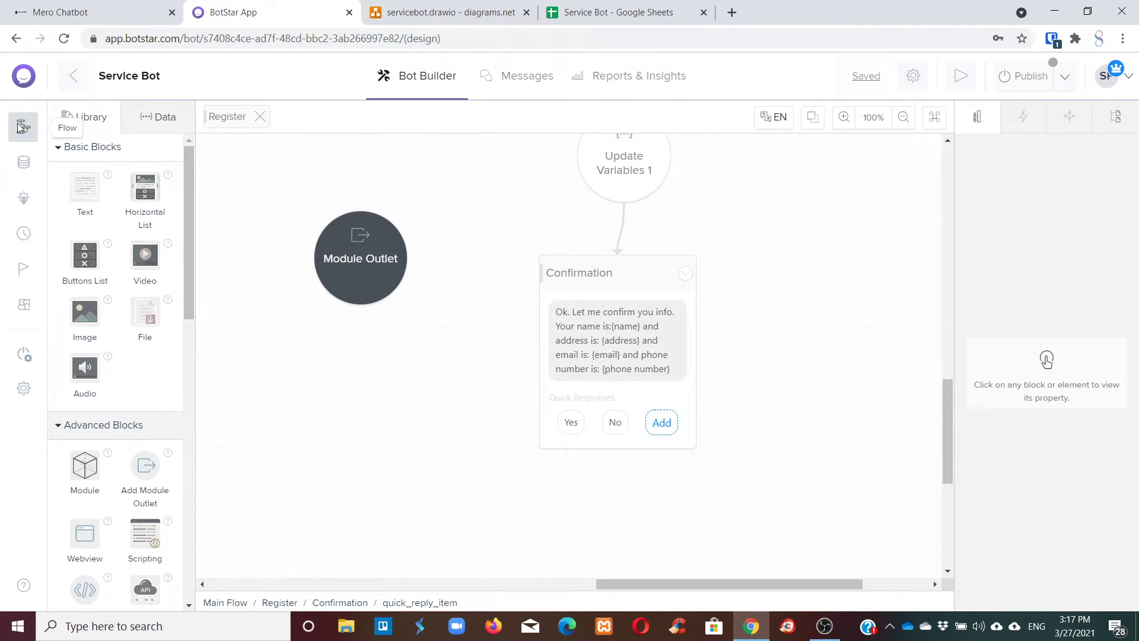
# Add a Text block beside Confirmation reading 'No problem. Let us do this again.'.
pyautogui.moveTo(84, 186); pyautogui.dragTo(837, 271)
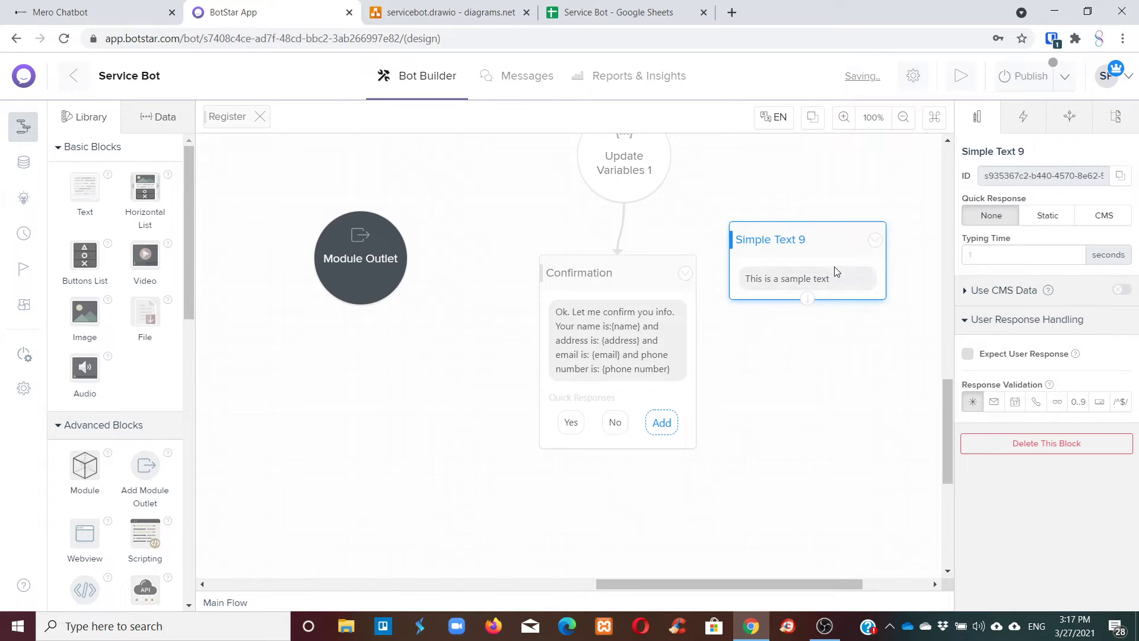
pyautogui.click(836, 271)
pyautogui.tripleClick(1055, 237)
pyautogui.write('N')
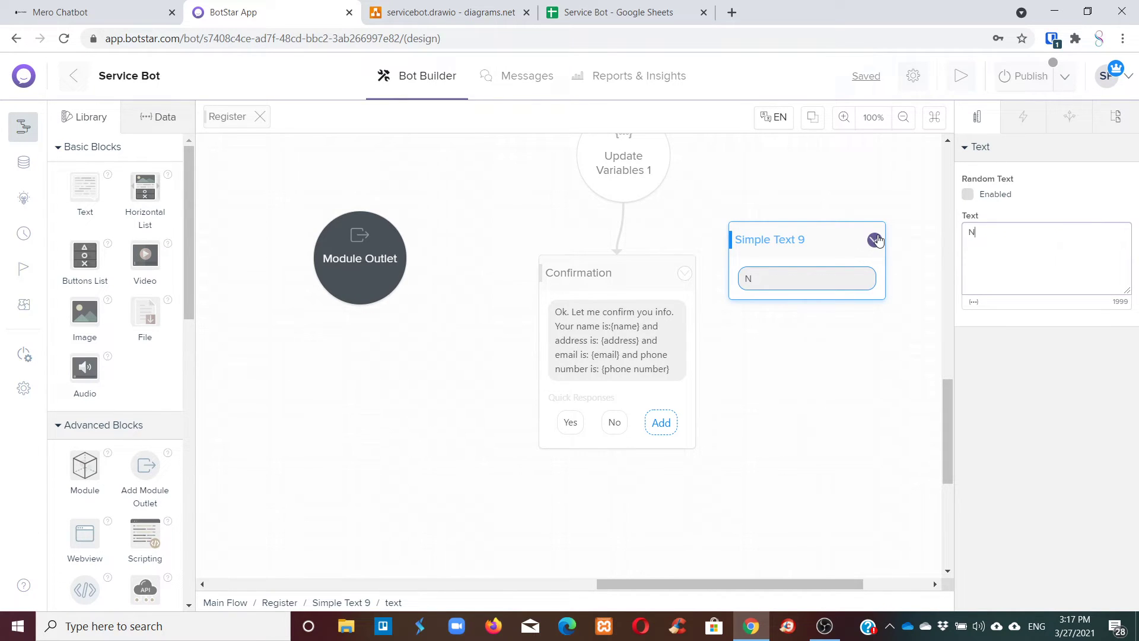
pyautogui.write('o problem.')
pyautogui.press('BackSpace')
pyautogui.write('. Let us do')
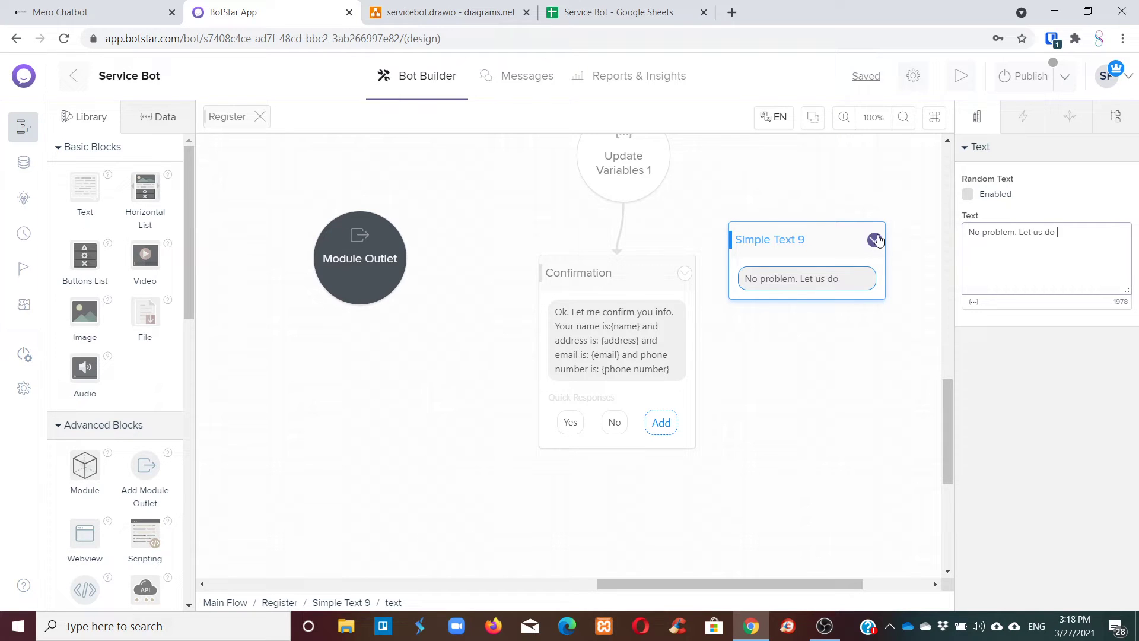
pyautogui.write('again.')
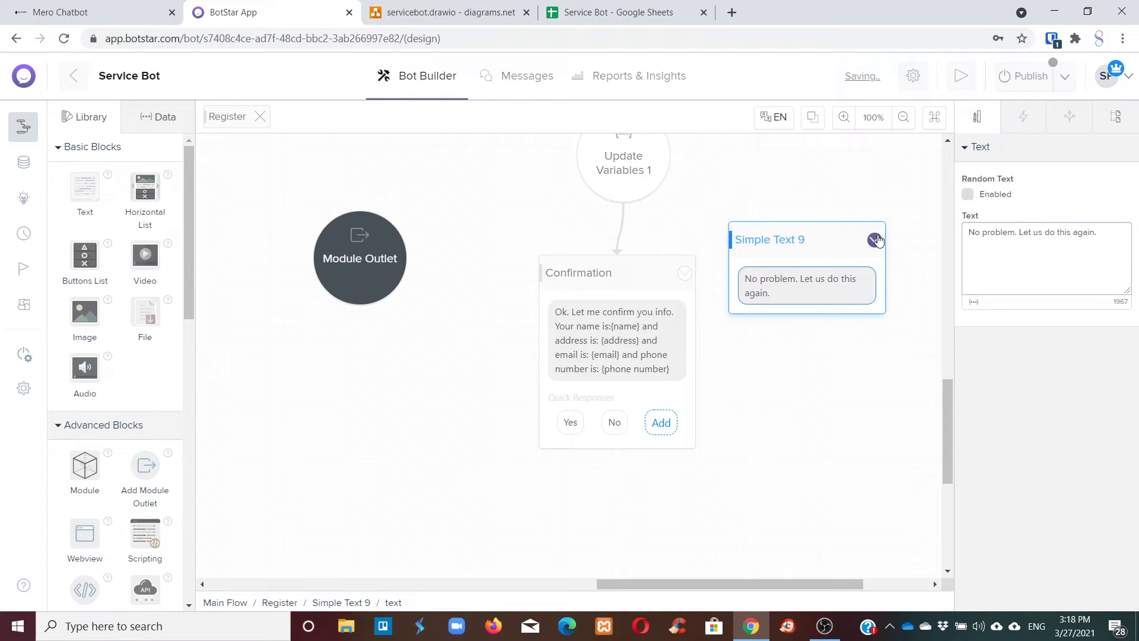
# Link the No reply to the new block and rename it confrimation-no.
pyautogui.click(611, 422)
pyautogui.moveTo(627, 422); pyautogui.dragTo(771, 282)
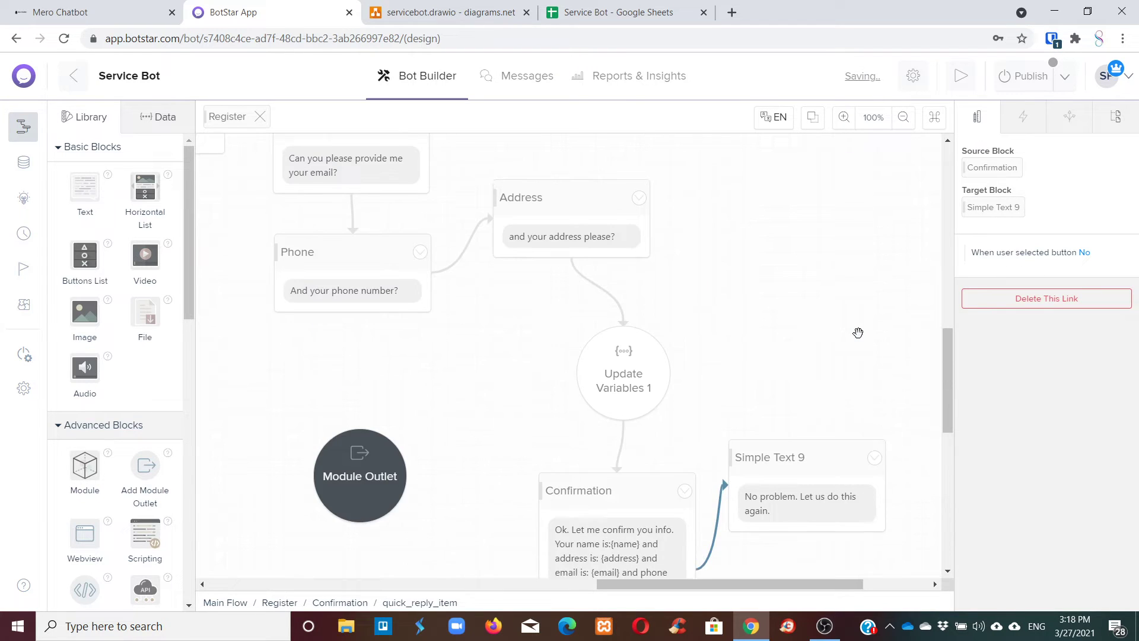
pyautogui.click(788, 450)
pyautogui.click(1023, 152)
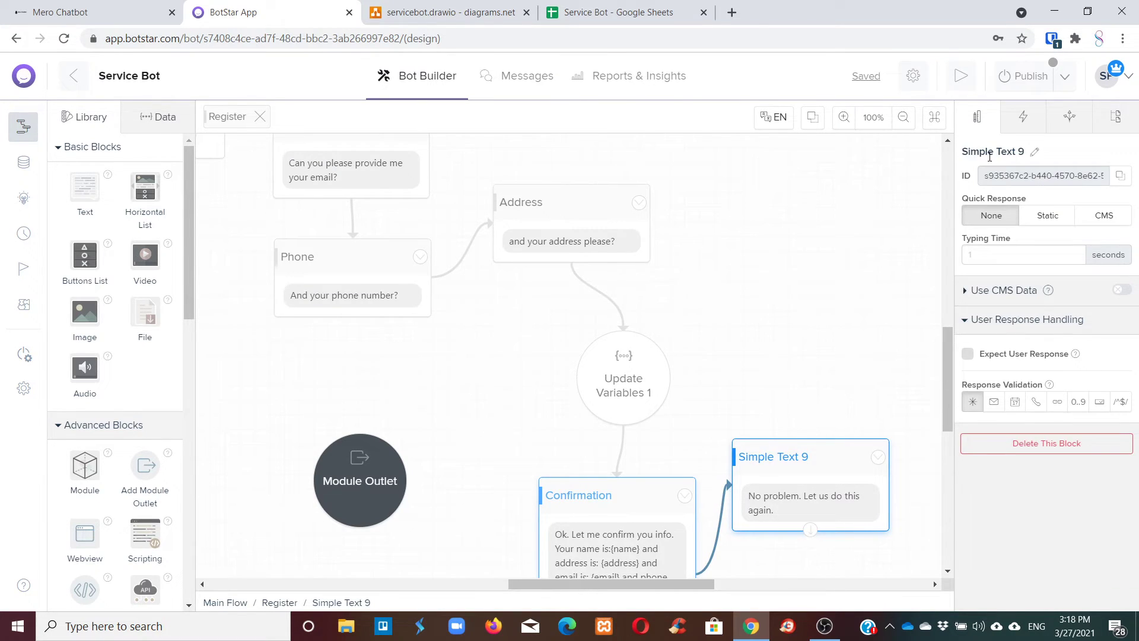
pyautogui.hotkey('ctrl', 'a')
pyautogui.write('confrima')
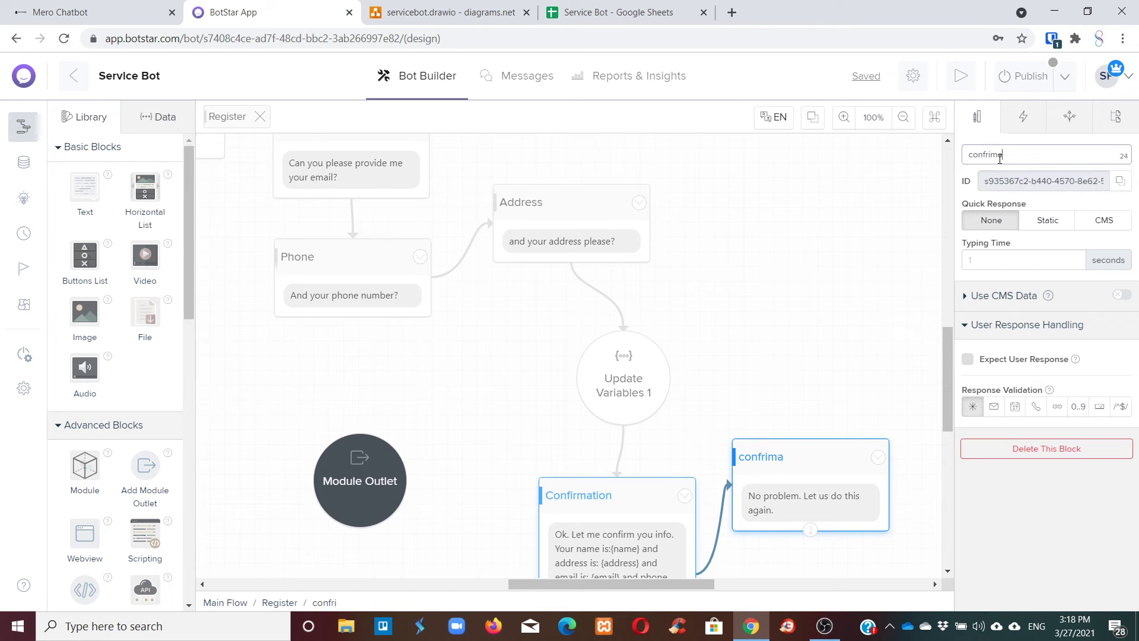
pyautogui.write('tion-no')
pyautogui.press('Return')
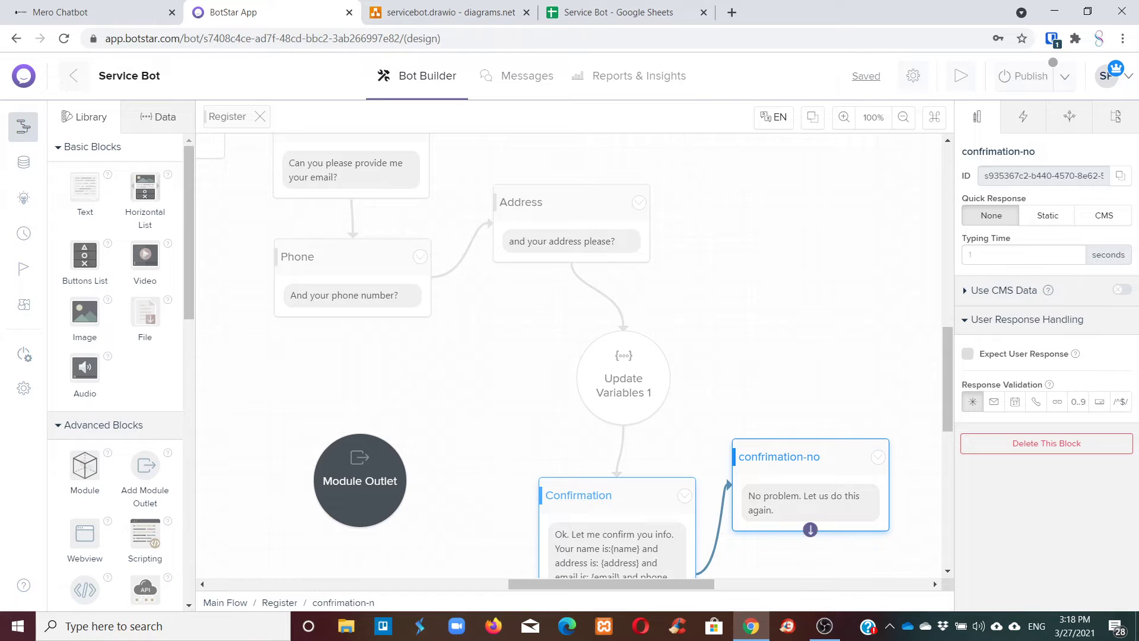
pyautogui.moveTo(867, 334); pyautogui.dragTo(880, 291)
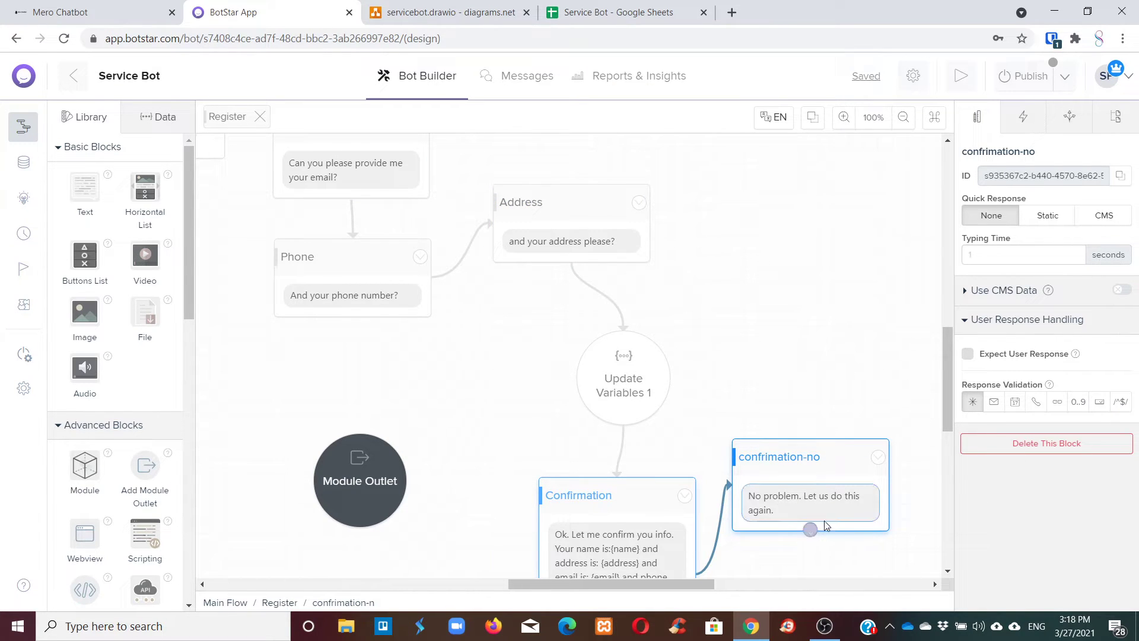
# Link the confirmation-no message's output back to the Category question block.
pyautogui.scroll(-3, 690, 281)
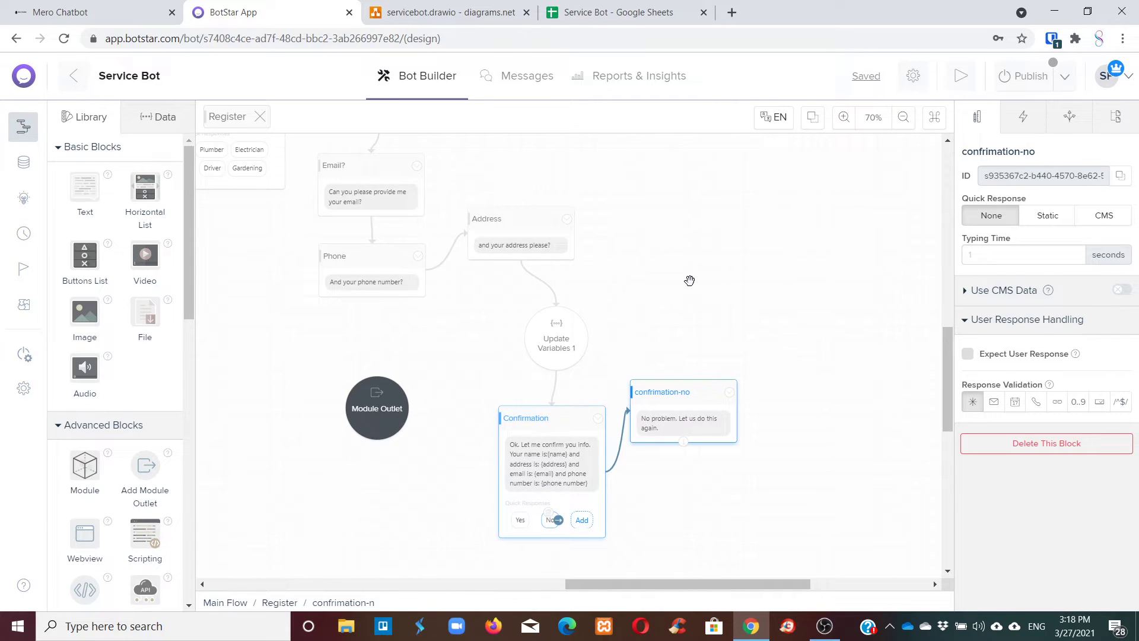
pyautogui.scroll(-1, 689, 281)
pyautogui.moveTo(745, 584); pyautogui.dragTo(689, 581)
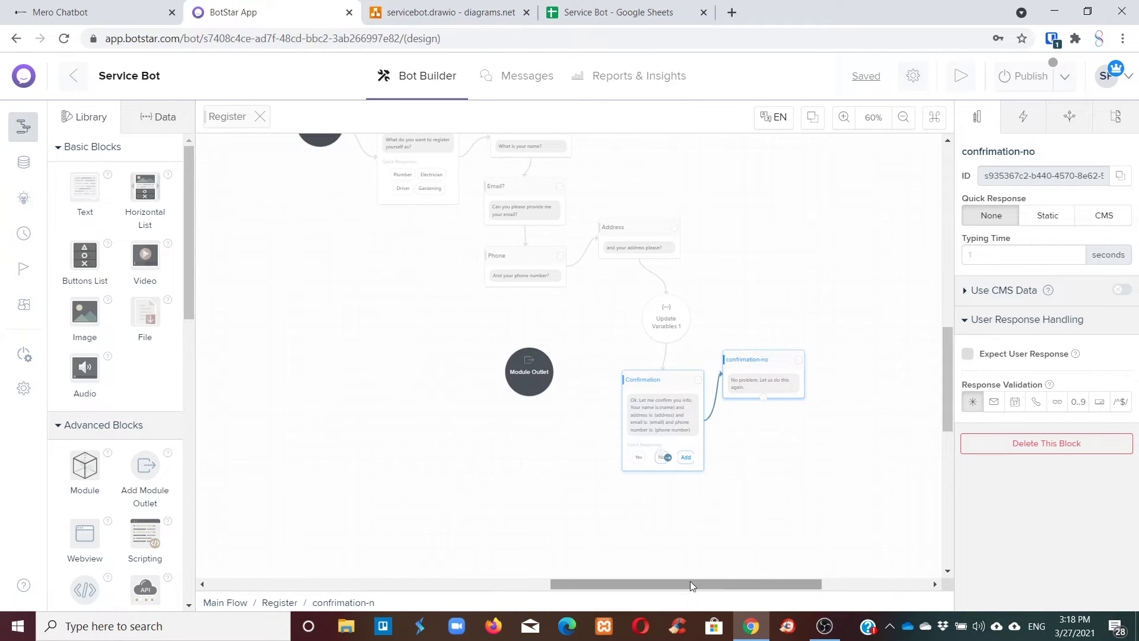
pyautogui.scroll(1, 709, 525)
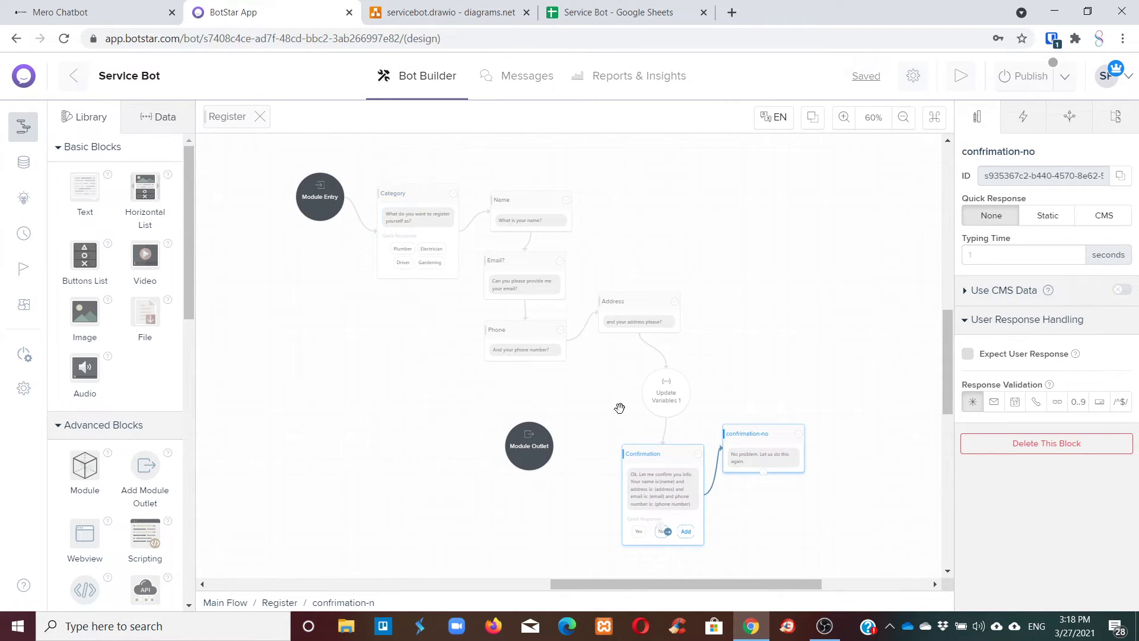
pyautogui.moveTo(763, 471); pyautogui.dragTo(418, 231)
# Move the confirmation-no block up toward the top right of the flow.
pyautogui.scroll(-1, 664, 266)
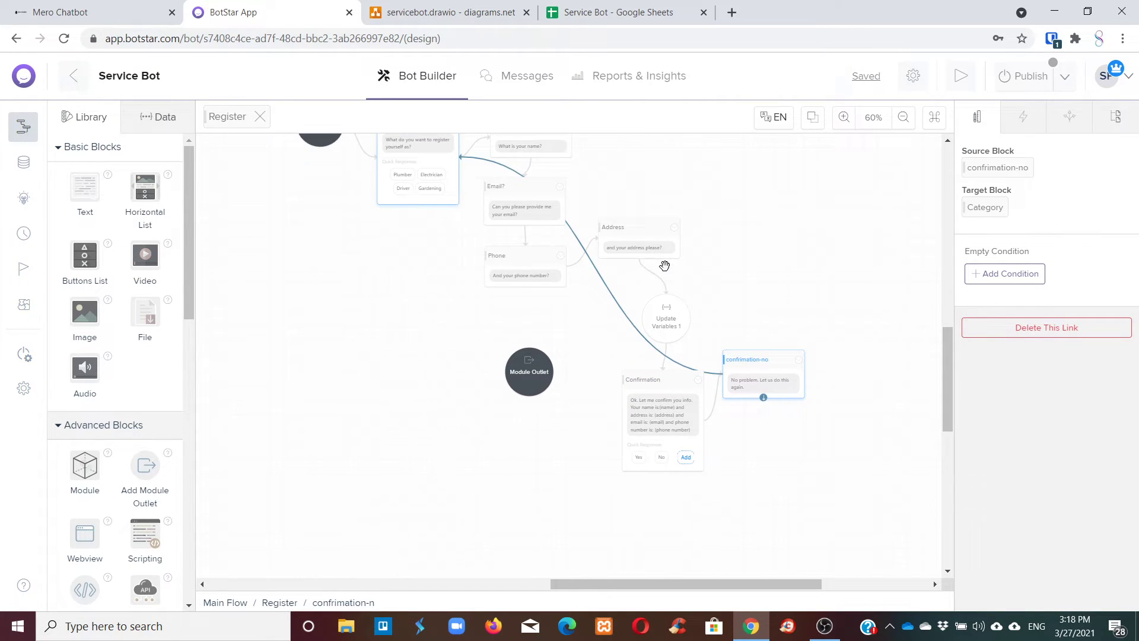
pyautogui.scroll(-2, 662, 249)
pyautogui.scroll(3, 660, 249)
pyautogui.scroll(-1, 653, 255)
pyautogui.moveTo(754, 359); pyautogui.dragTo(775, 188)
pyautogui.scroll(1, 811, 356)
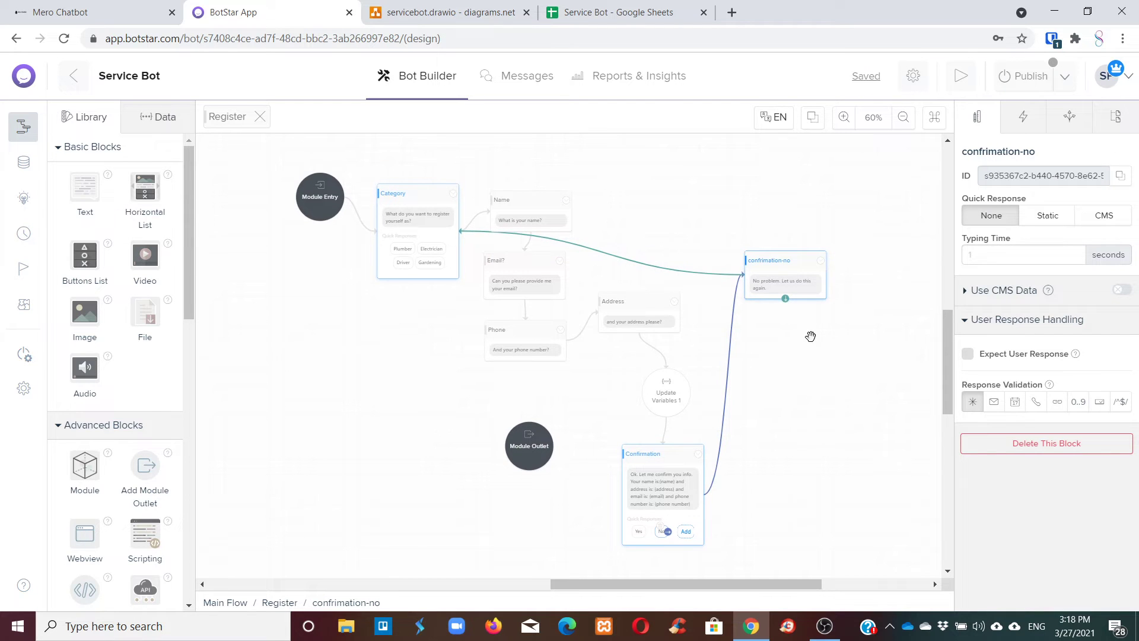
pyautogui.scroll(-4, 795, 383)
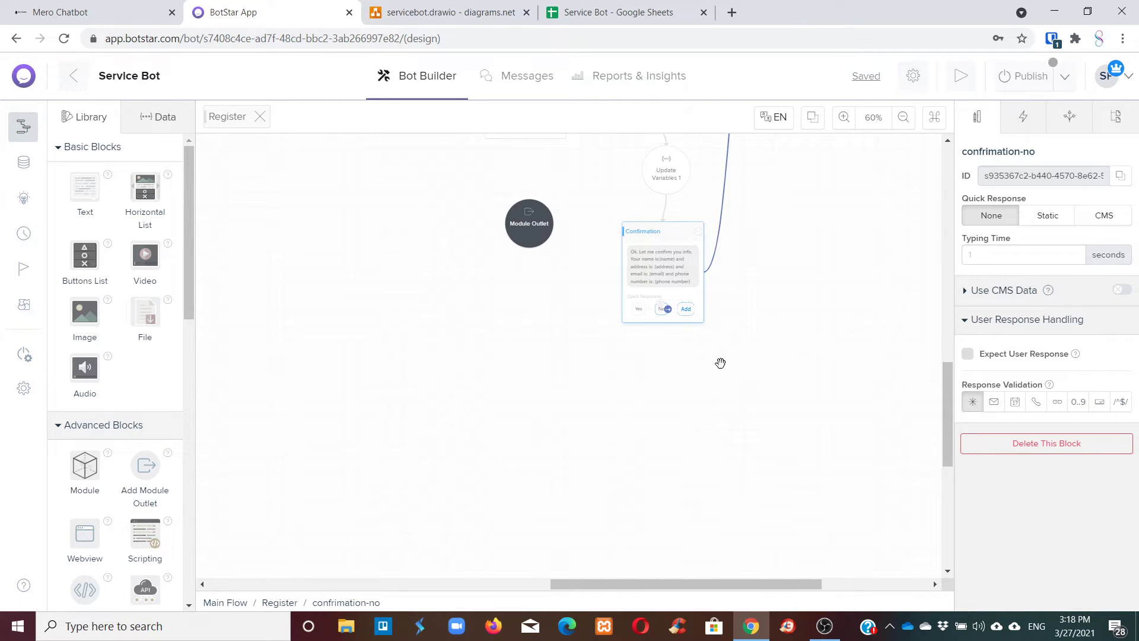
pyautogui.scroll(4, 718, 365)
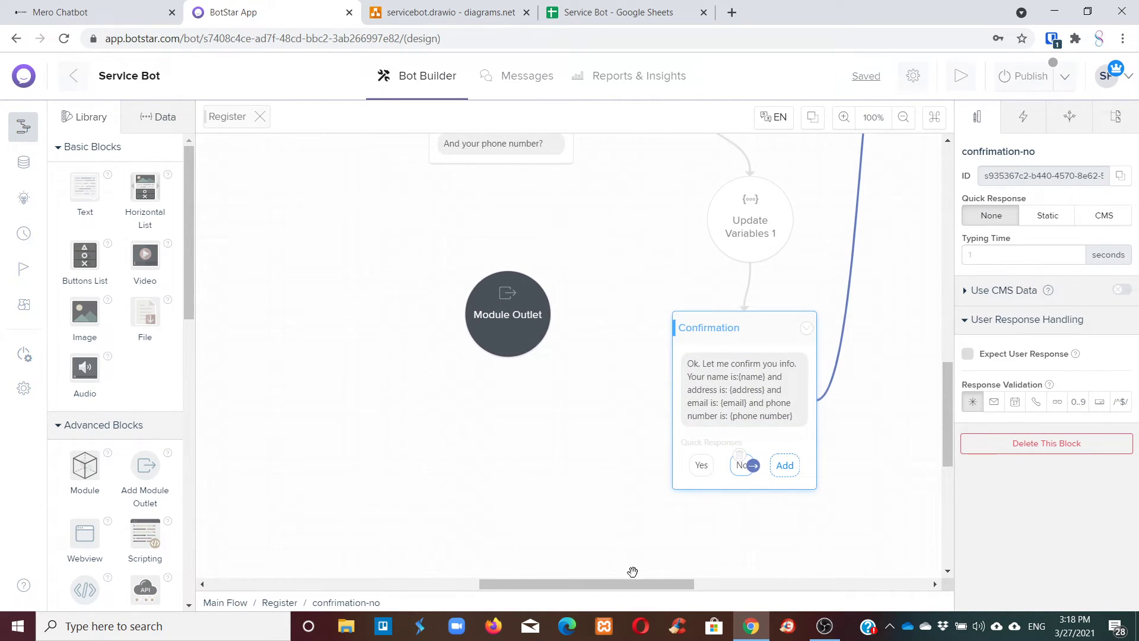
pyautogui.moveTo(636, 583); pyautogui.dragTo(682, 584)
pyautogui.scroll(-4, 729, 419)
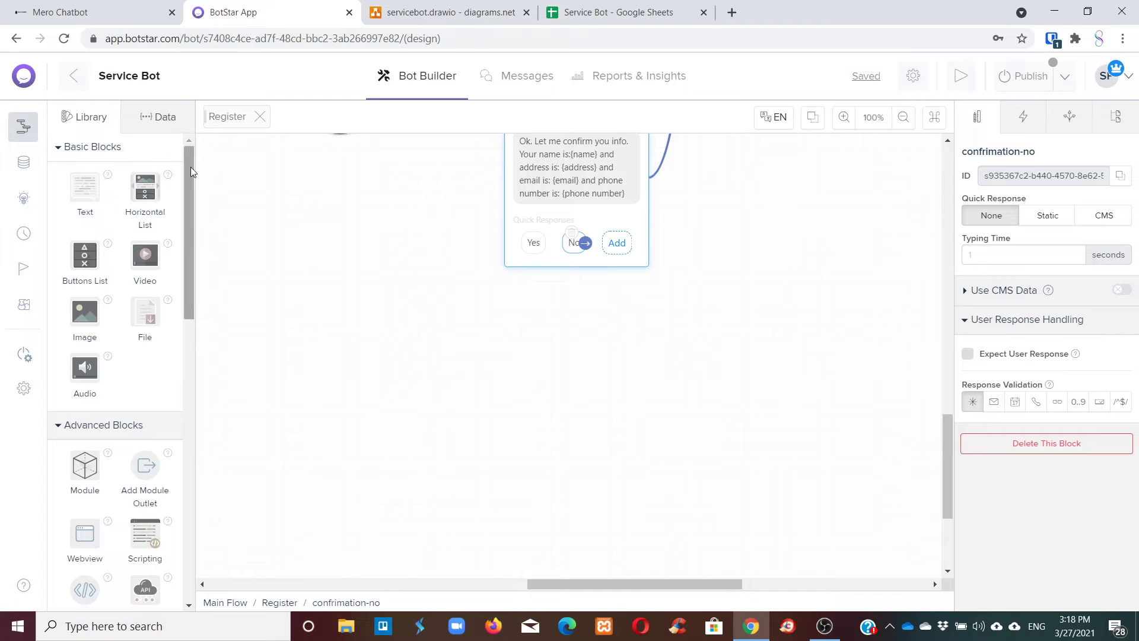
pyautogui.moveTo(191, 166); pyautogui.dragTo(214, 165)
pyautogui.scroll(3, 719, 342)
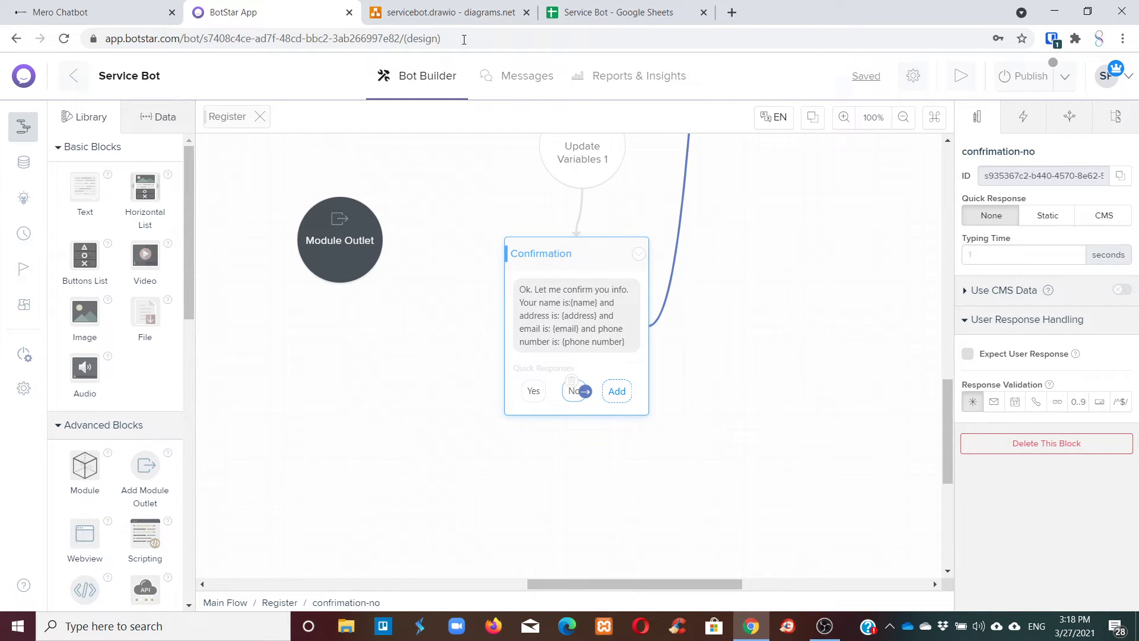
# Check the Code column cells B1 and B2 in the Service Bot spreadsheet.
pyautogui.click(635, 5)
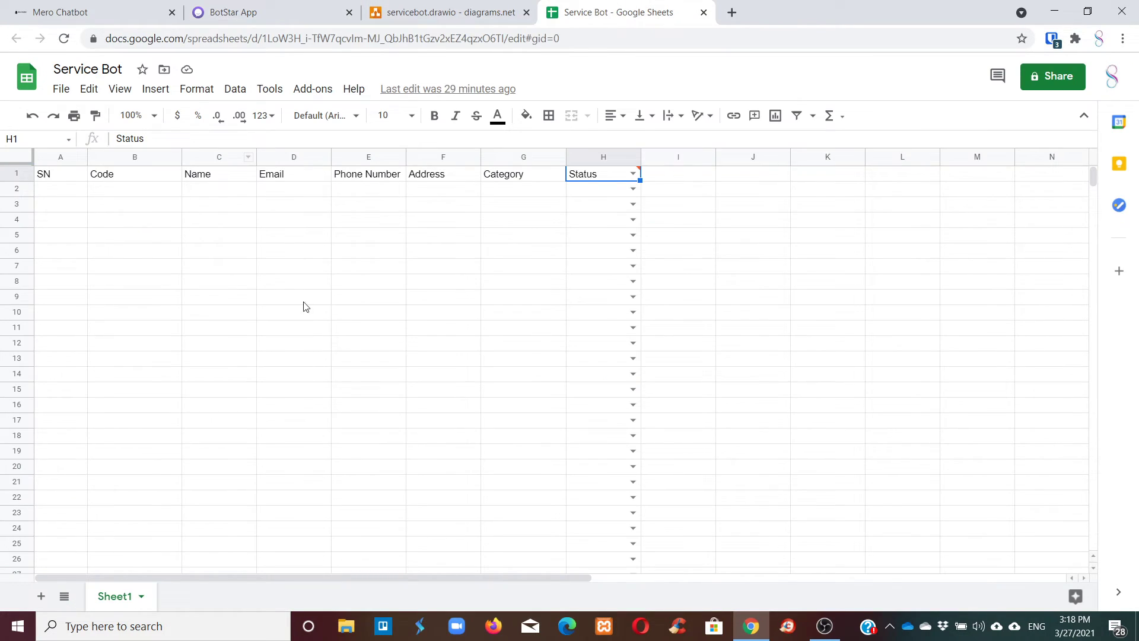
pyautogui.click(151, 178)
pyautogui.click(141, 198)
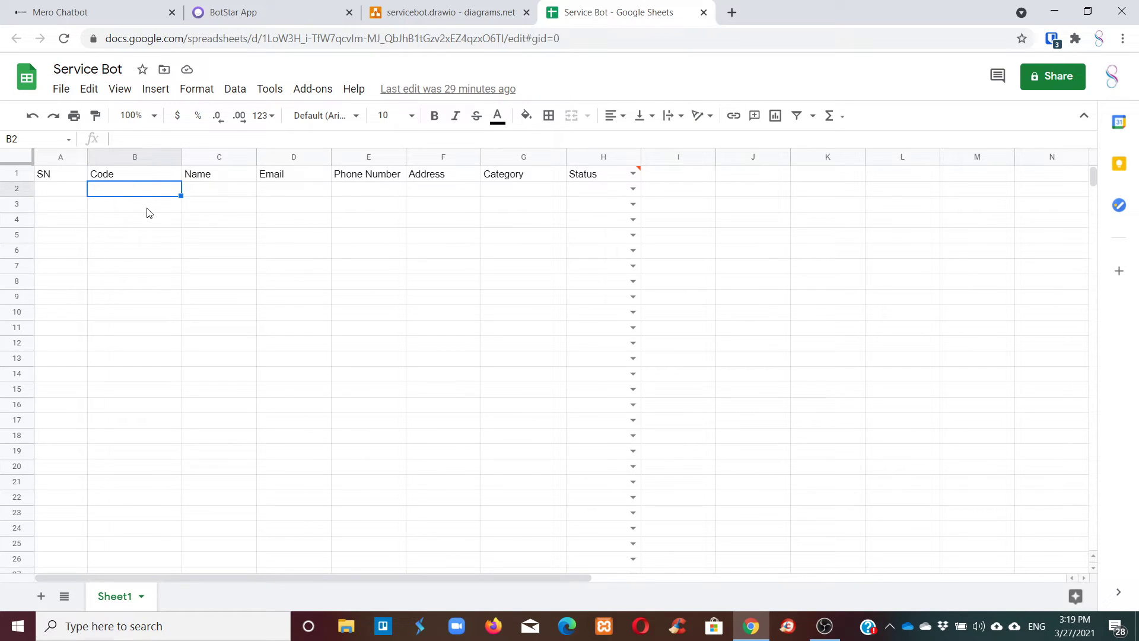
pyautogui.click(308, 6)
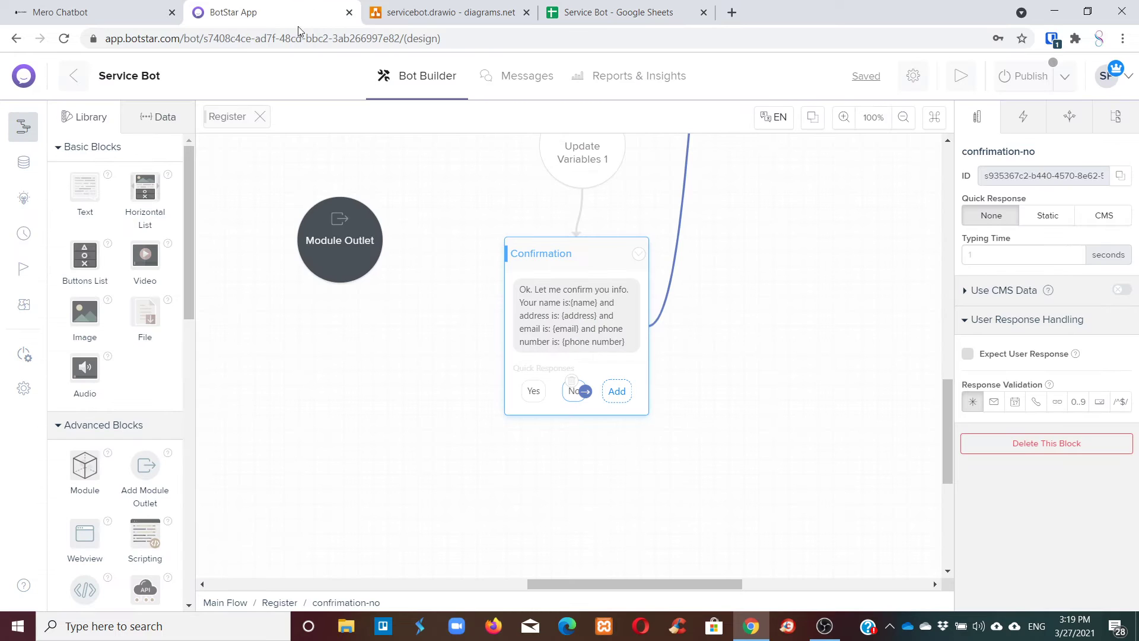
# Move the Confirmation block to sit just below Update Variables 1.
pyautogui.moveTo(605, 250); pyautogui.dragTo(586, 265)
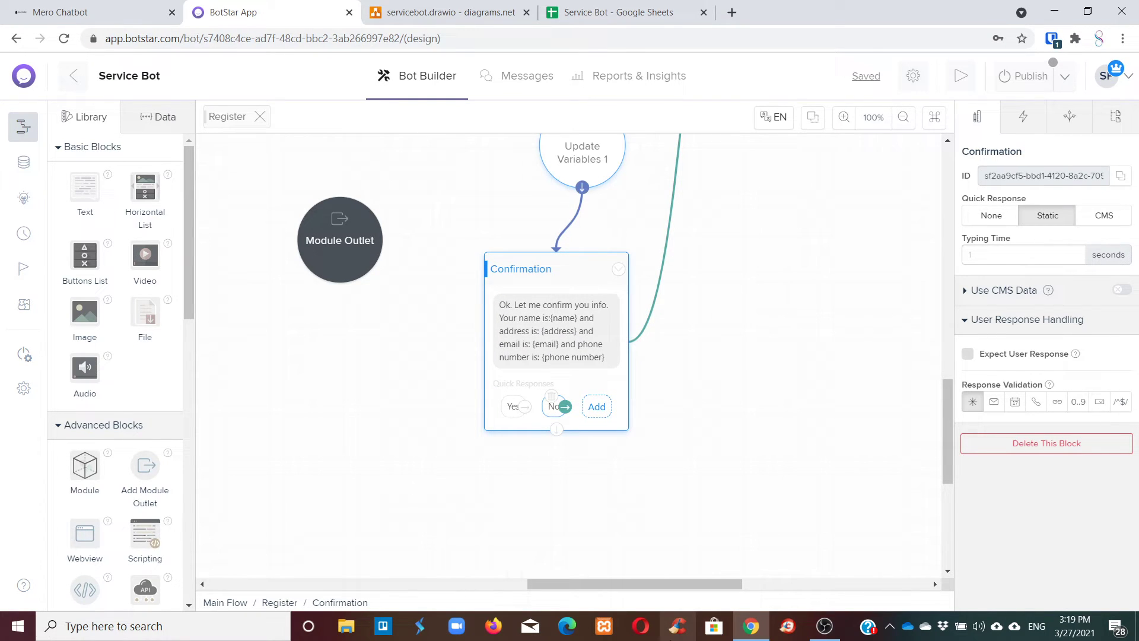
pyautogui.scroll(6, 688, 502)
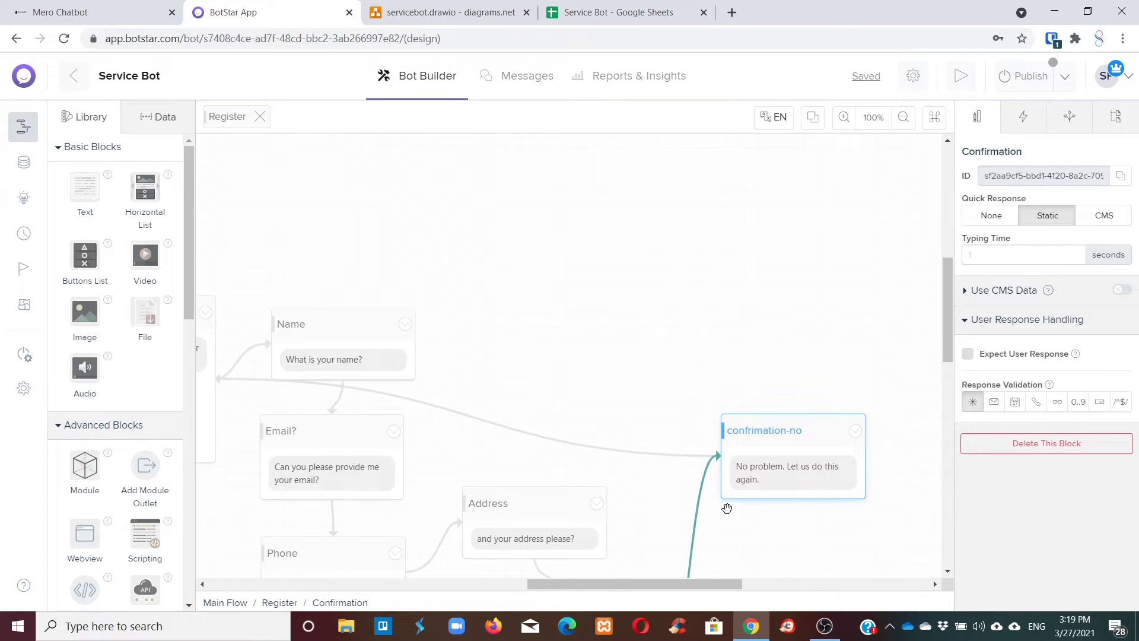
pyautogui.scroll(-6, 725, 508)
pyautogui.scroll(-2, 728, 510)
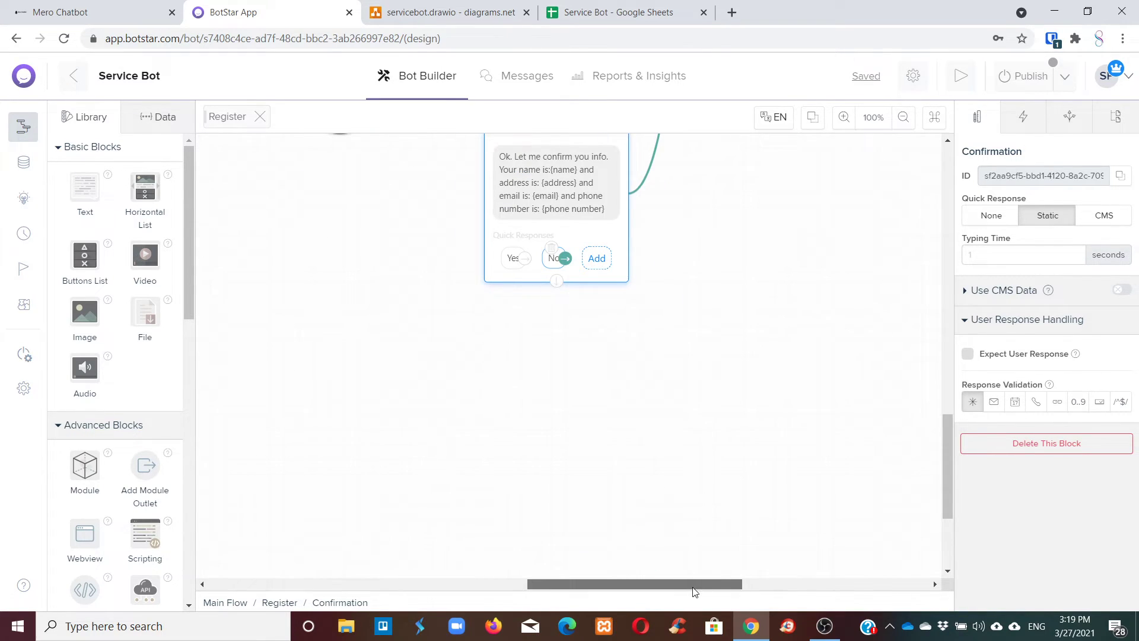
# Pan around the Register flow to check the Confirmation block's Yes and No replies.
pyautogui.moveTo(686, 584)
pyautogui.mouseDown()
pyautogui.moveTo(739, 584)
pyautogui.moveTo(682, 587)
pyautogui.mouseUp()
pyautogui.scroll(6, 688, 526)
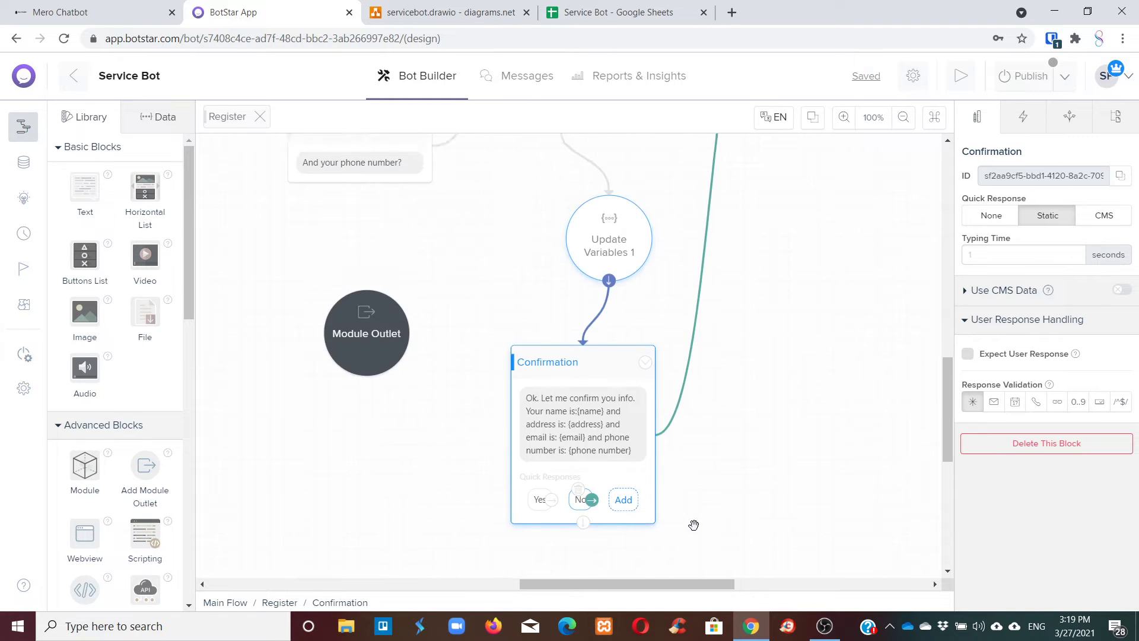
pyautogui.scroll(-6, 695, 529)
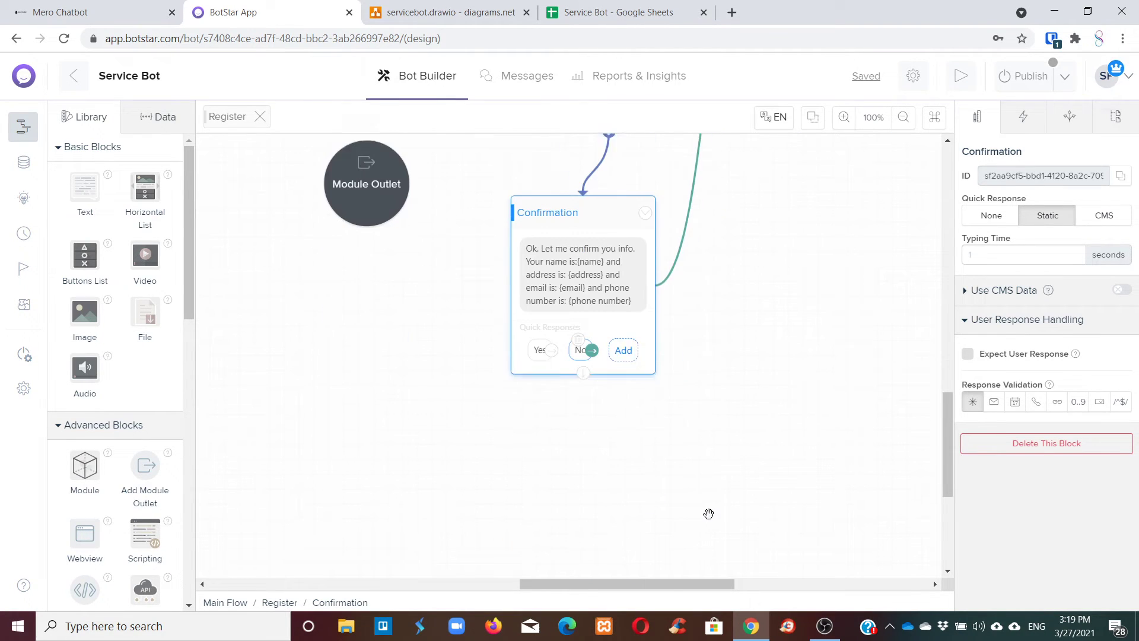
pyautogui.moveTo(652, 583); pyautogui.dragTo(689, 578)
pyautogui.scroll(5, 715, 541)
pyautogui.scroll(4, 716, 541)
pyautogui.scroll(-9, 716, 539)
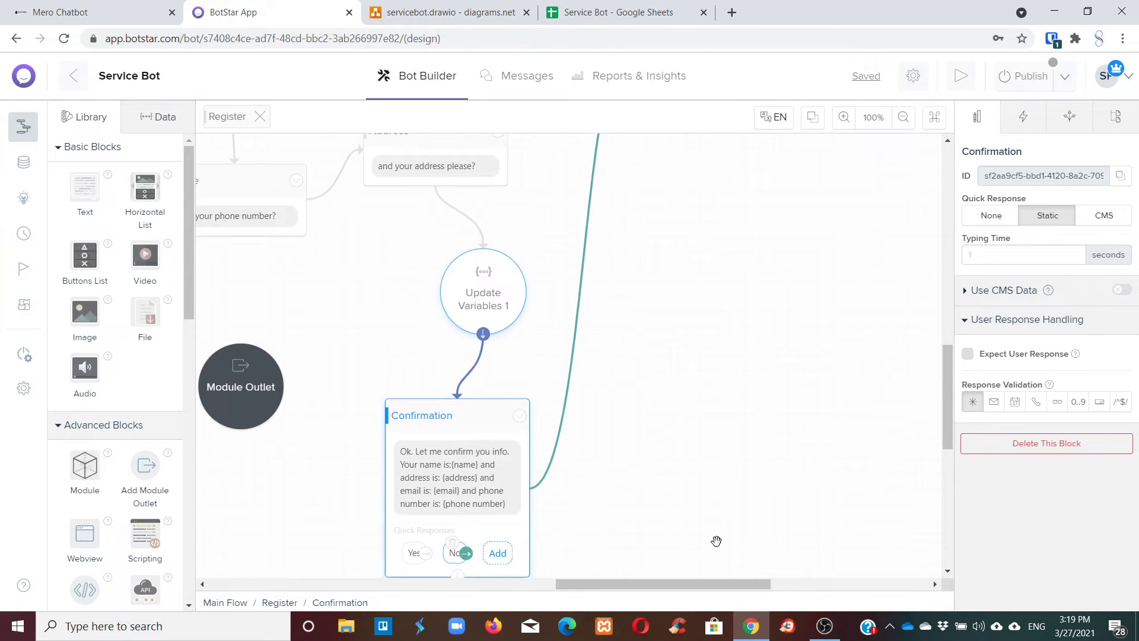
pyautogui.moveTo(687, 584)
pyautogui.mouseDown()
pyautogui.moveTo(620, 584)
pyautogui.moveTo(686, 581)
pyautogui.mouseUp()
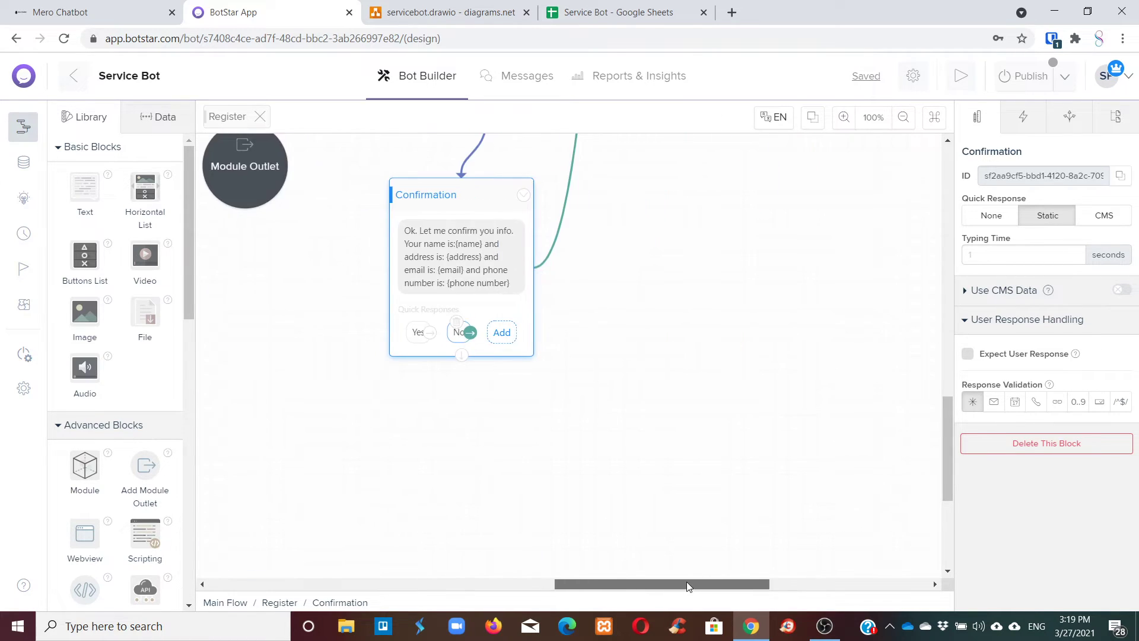
pyautogui.scroll(5, 728, 534)
pyautogui.scroll(-6, 728, 534)
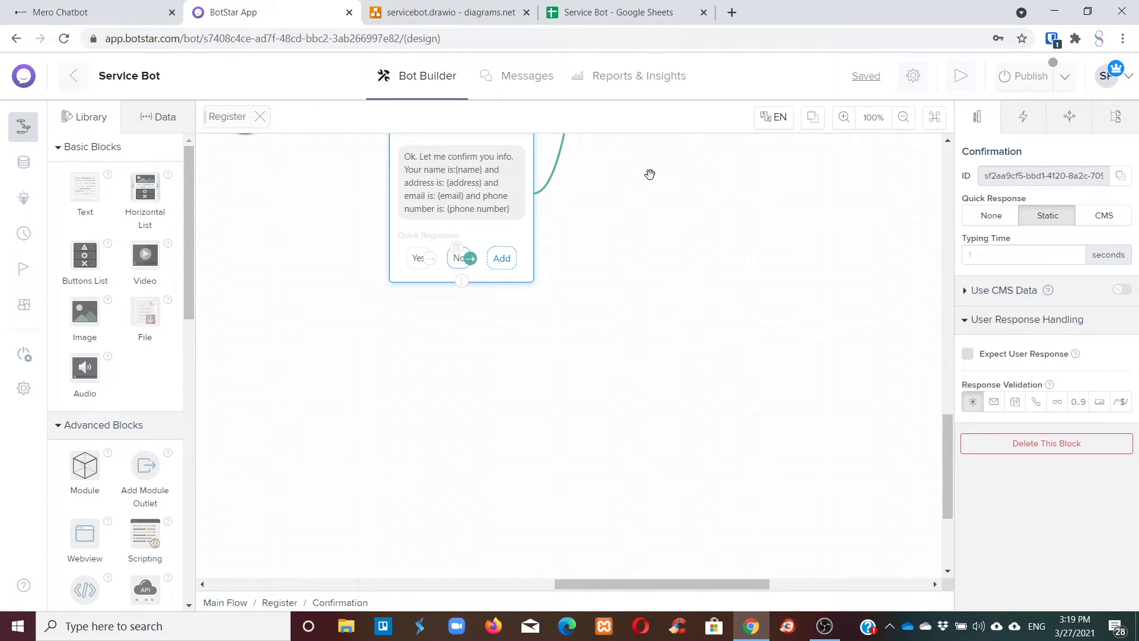
pyautogui.scroll(2, 586, 313)
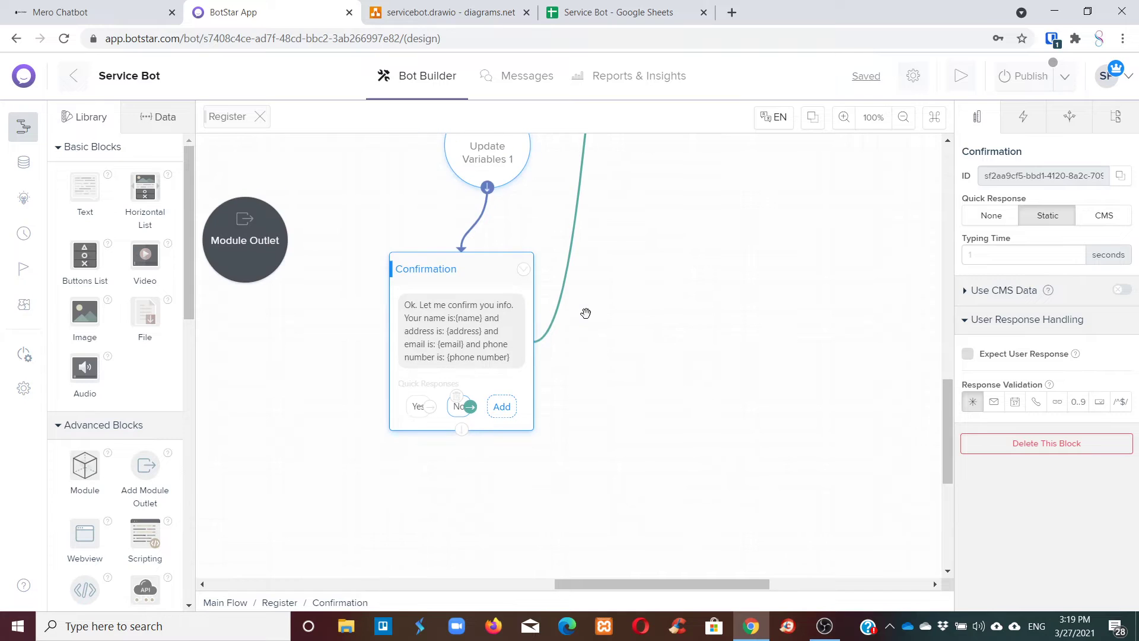
# Search Google for 'js code to generate random number' and open the Programiz result.
pyautogui.click(732, 13)
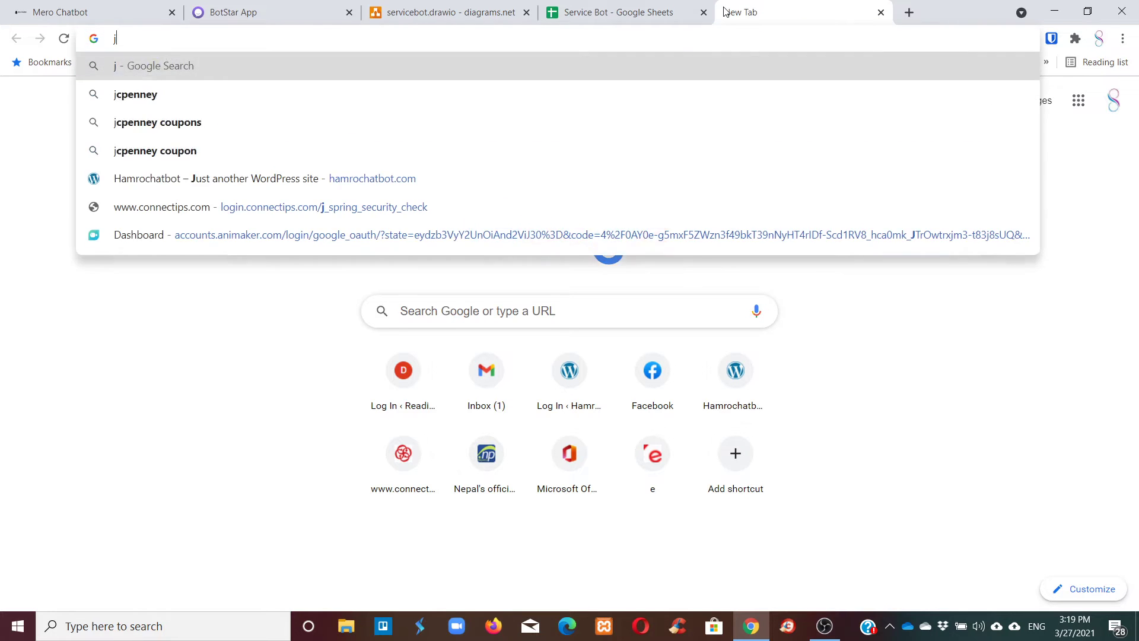
pyautogui.write('js ocde')
pyautogui.press('BackSpace')
pyautogui.press('BackSpace')
pyautogui.press('BackSpace')
pyautogui.press('BackSpace')
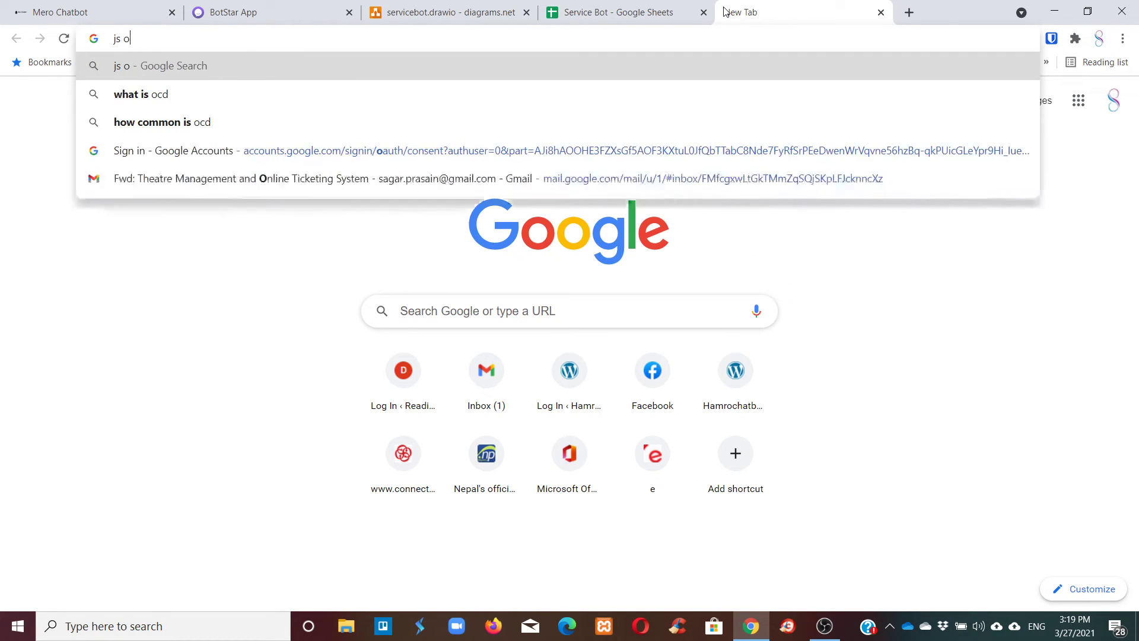
pyautogui.write('code to generate random number')
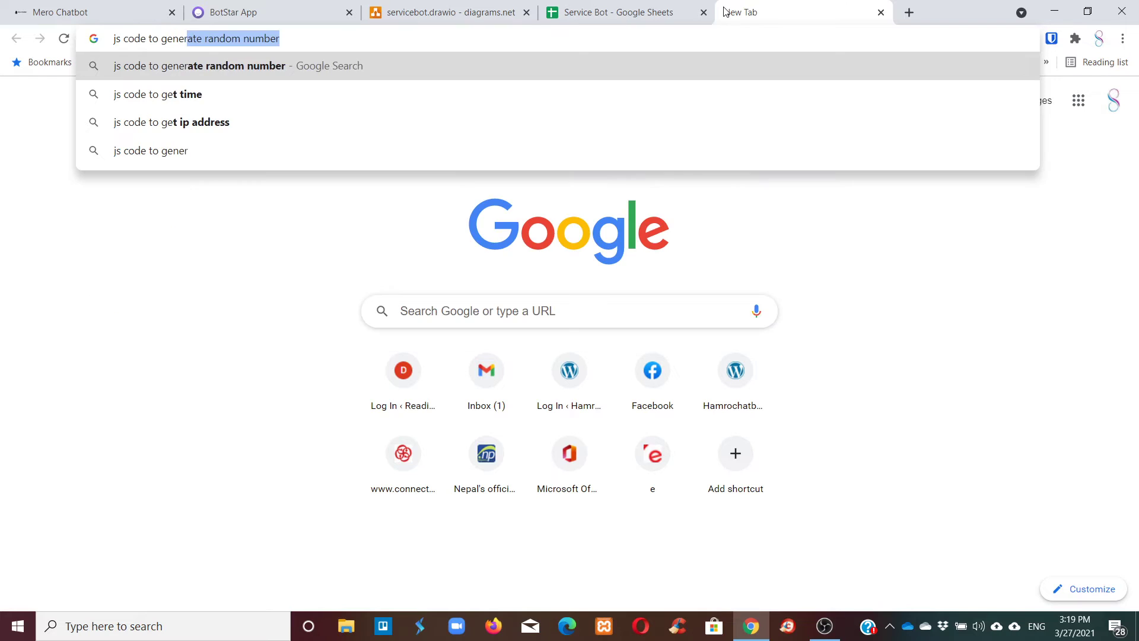
pyautogui.press('Return')
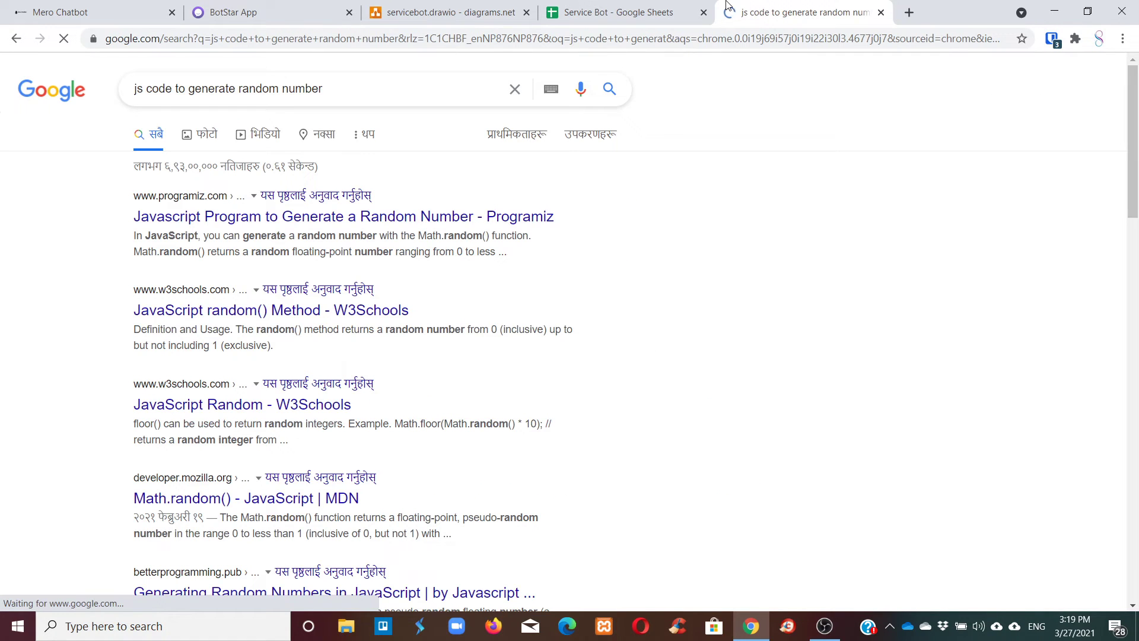
pyautogui.click(279, 220)
# Read Programiz's random number examples through Example 4, then go back to the Google results.
pyautogui.scroll(-8, 613, 354)
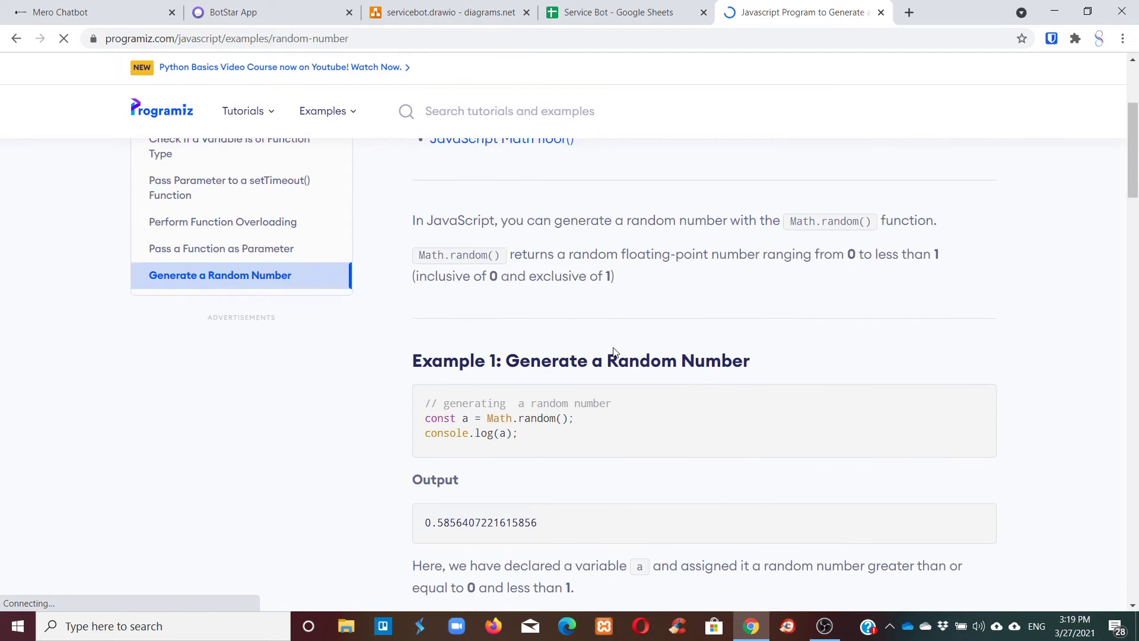
pyautogui.scroll(-5, 622, 340)
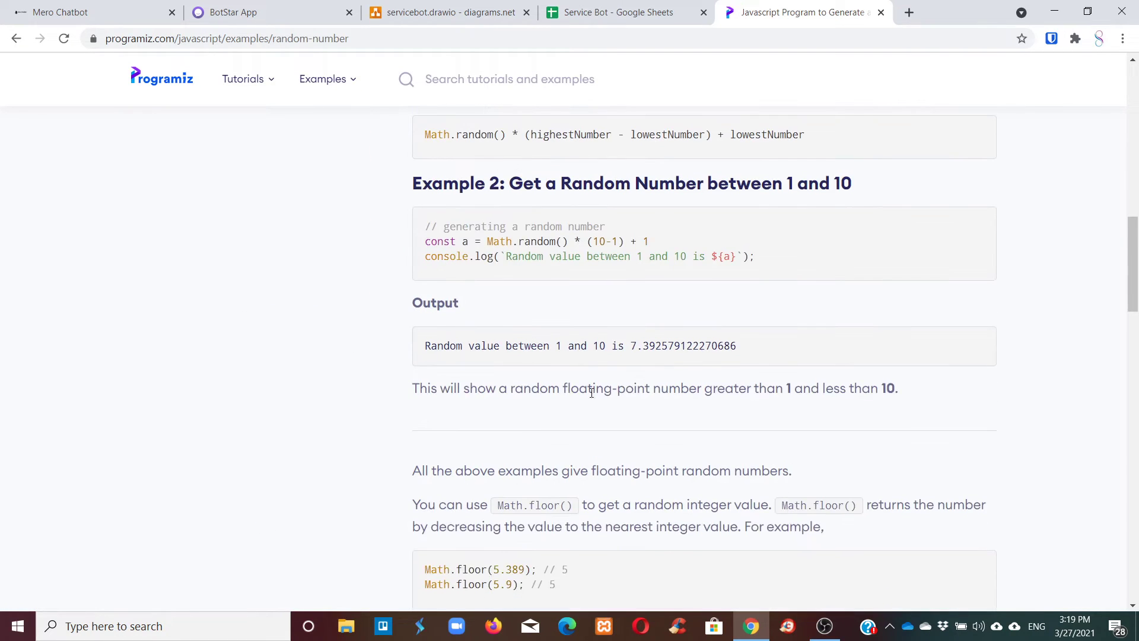
pyautogui.scroll(-5, 615, 385)
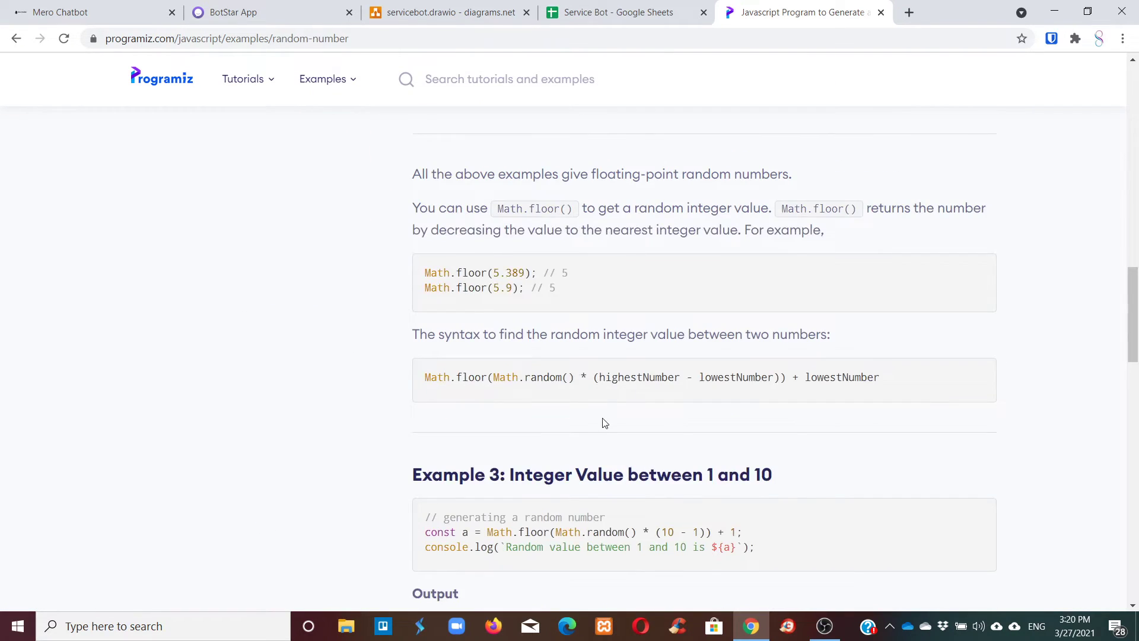
pyautogui.scroll(-5, 592, 425)
pyautogui.scroll(-3, 592, 427)
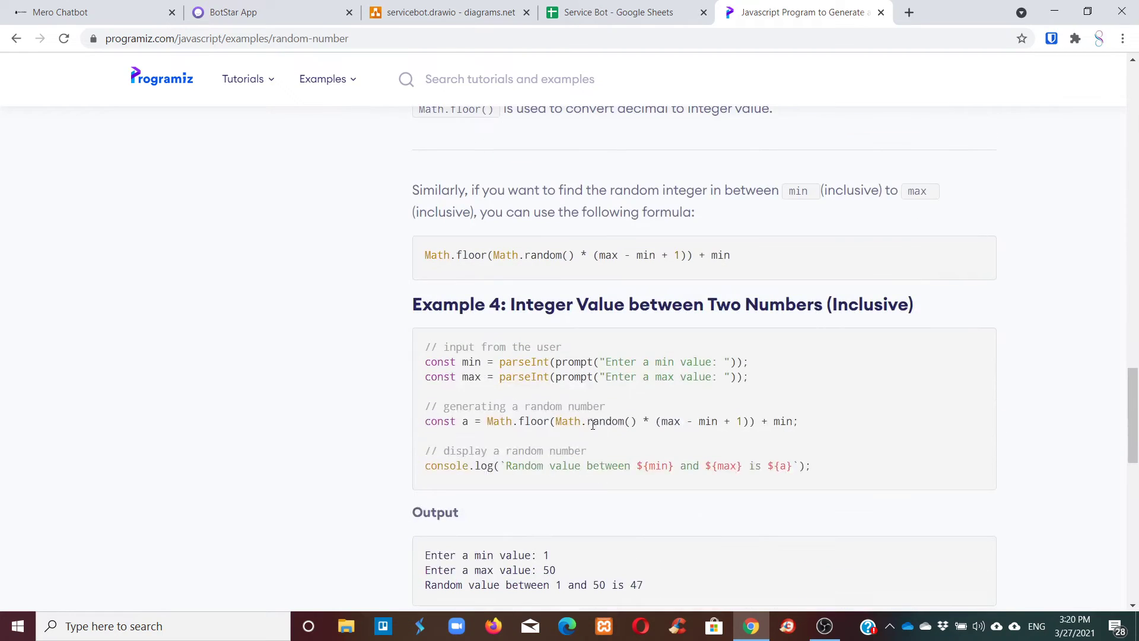
pyautogui.scroll(-3, 602, 410)
pyautogui.scroll(8, 602, 409)
pyautogui.scroll(-12, 602, 410)
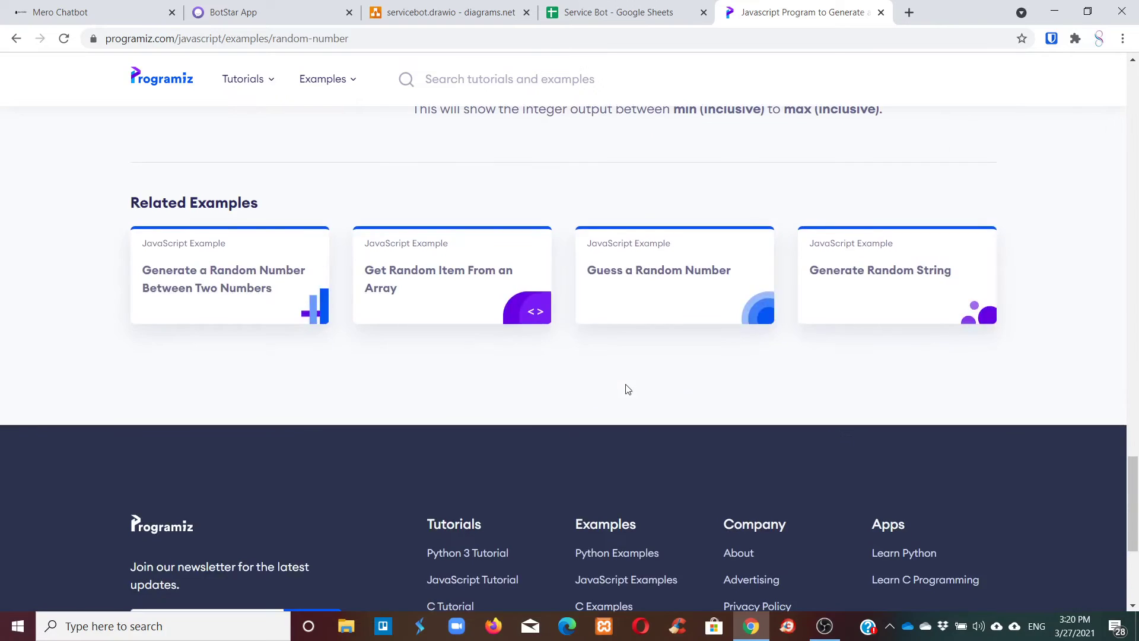
pyautogui.scroll(9, 626, 386)
pyautogui.click(16, 38)
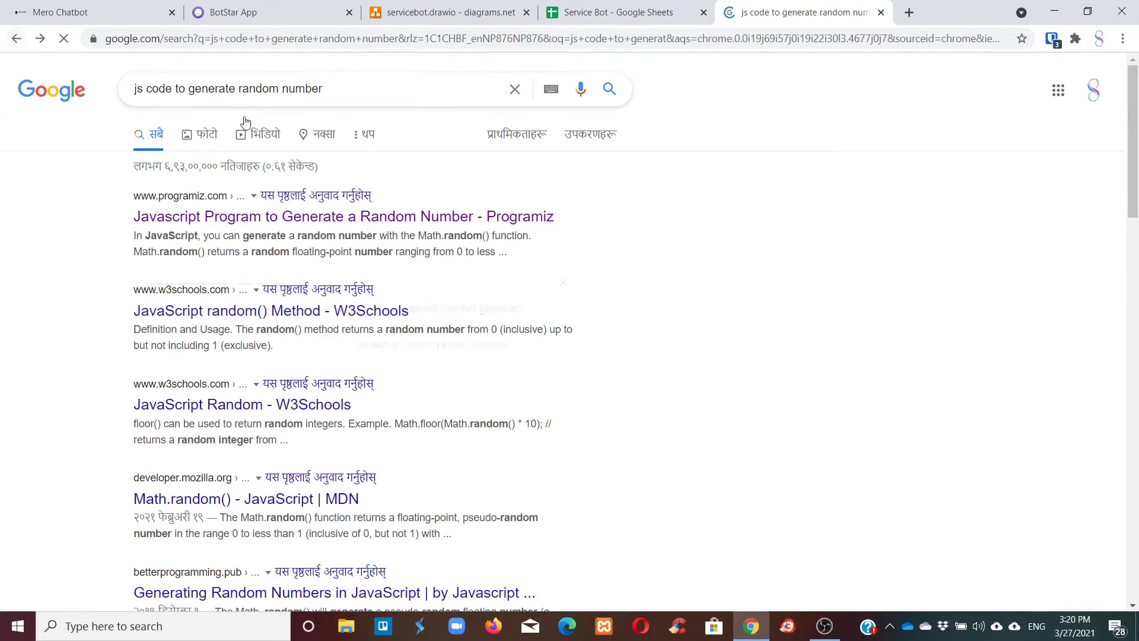
# Refine the search to 'js code to generate 6 digit random number' and open Grepper's result in a new tab.
pyautogui.click(239, 89)
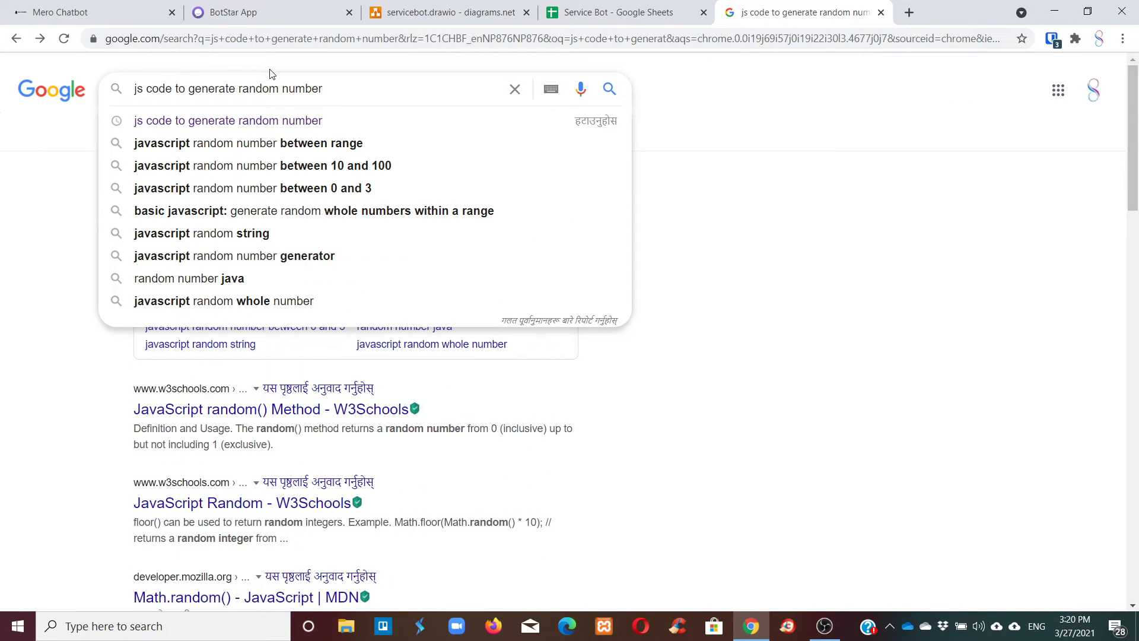
pyautogui.write('6 d')
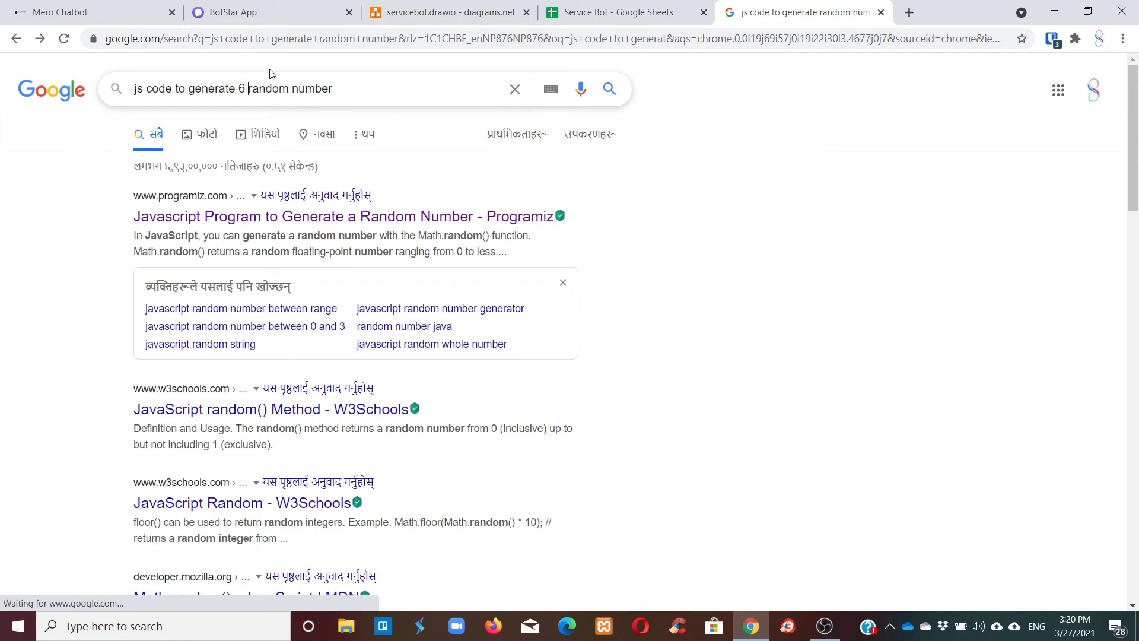
pyautogui.write('igit')
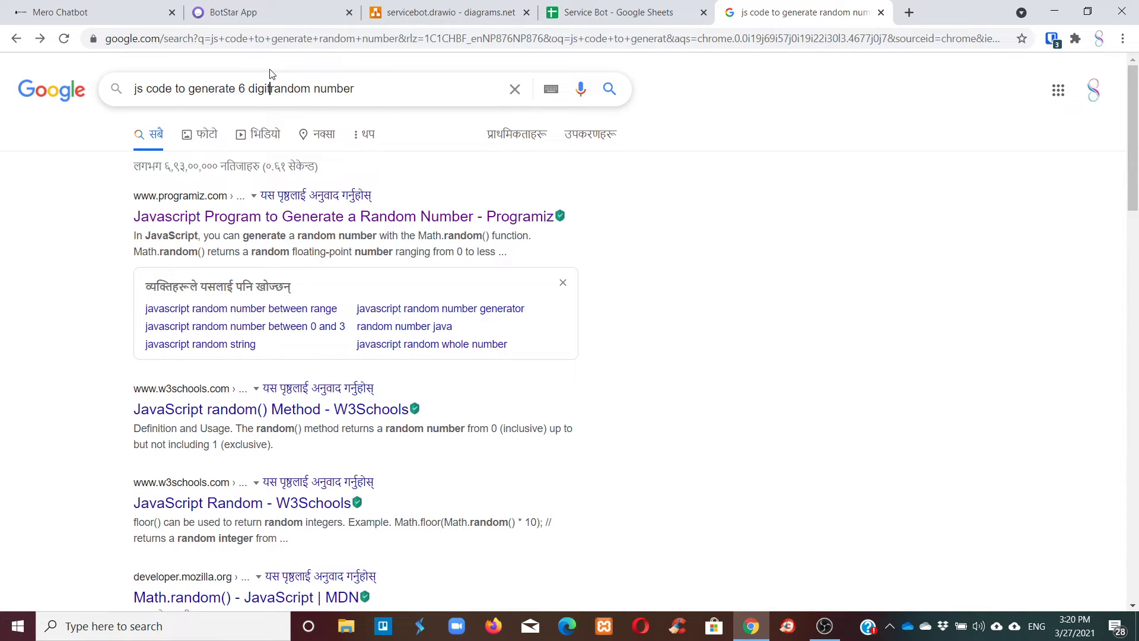
pyautogui.press('Return')
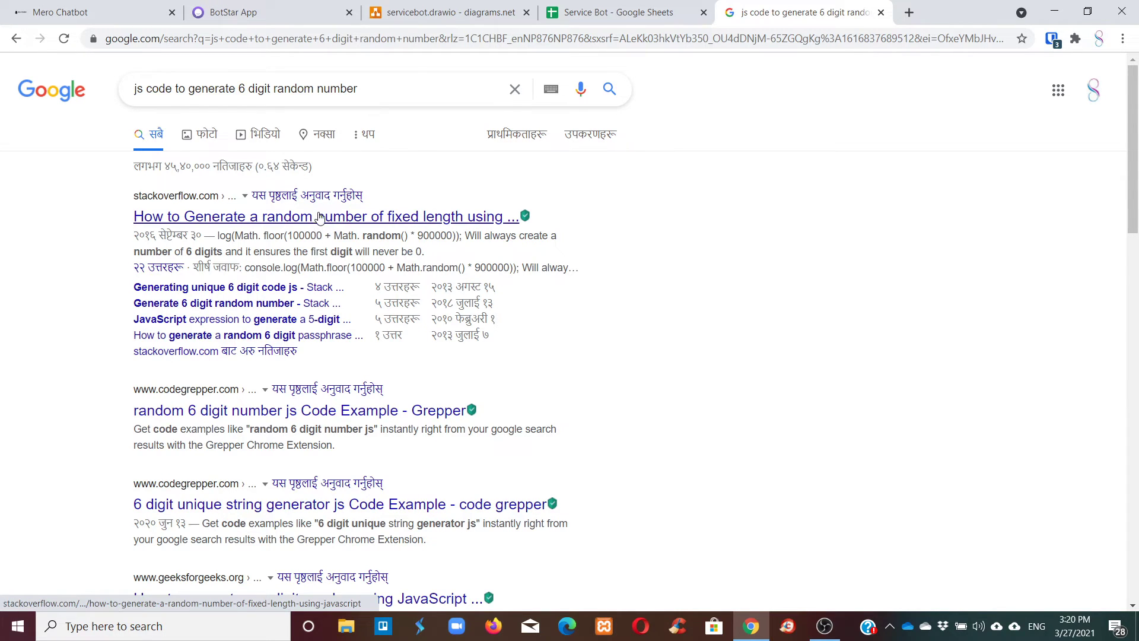
pyautogui.scroll(-2, 320, 219)
pyautogui.rightClick(296, 262)
pyautogui.click(323, 270)
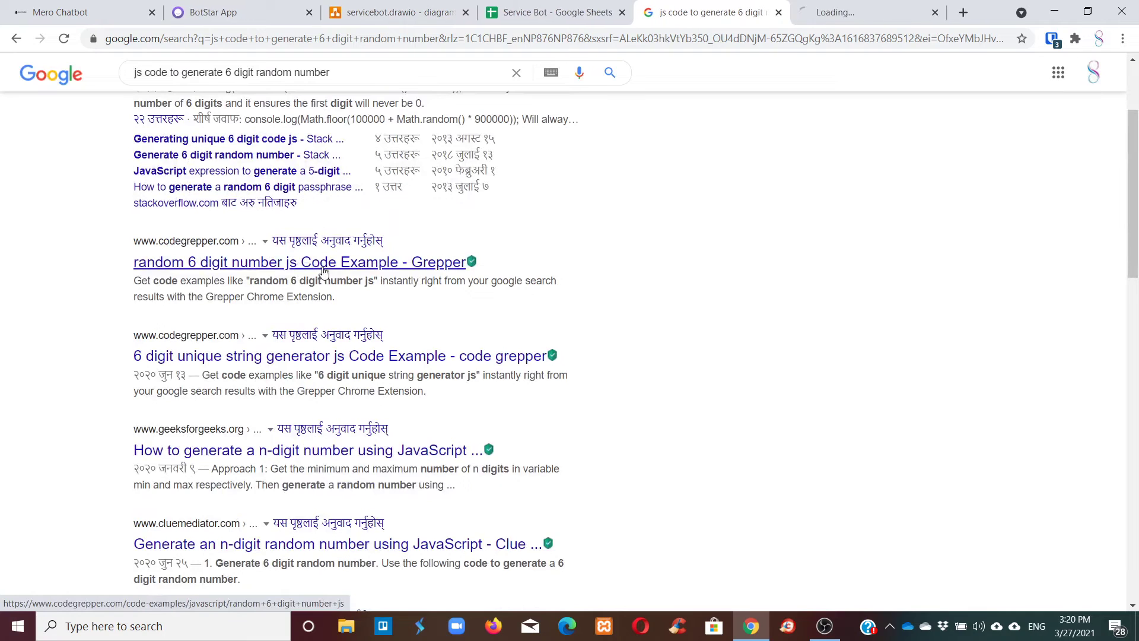
pyautogui.hotkey('ctrl', 'Tab')
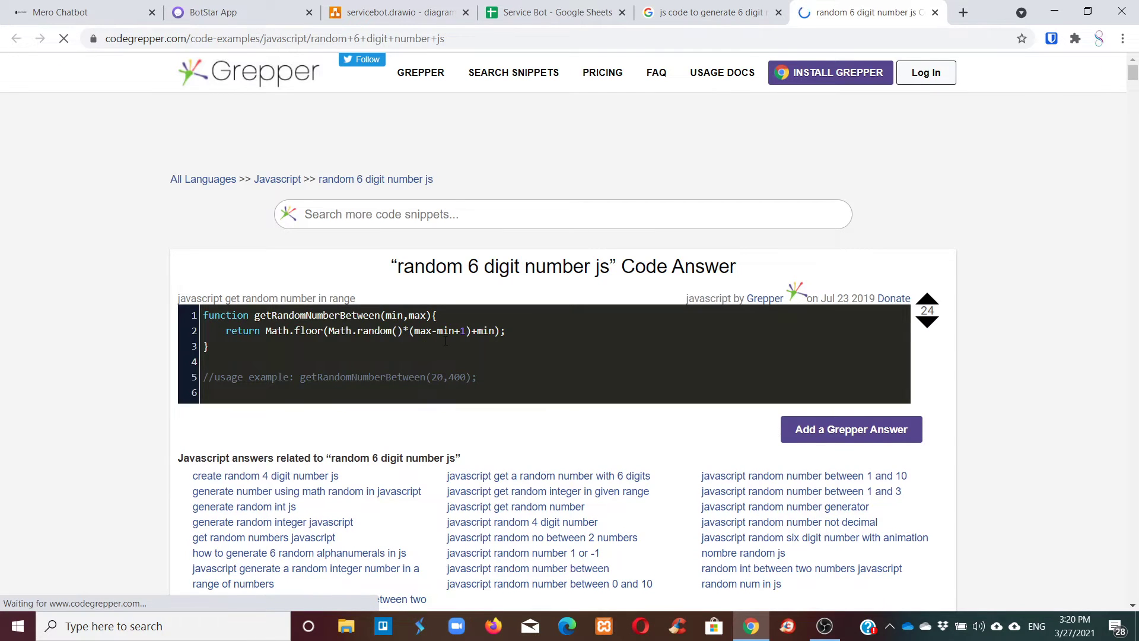
# Examine the Math.floor return line of Grepper's getRandomNumberBetween snippet, then return to the results.
pyautogui.scroll(-3, 445, 340)
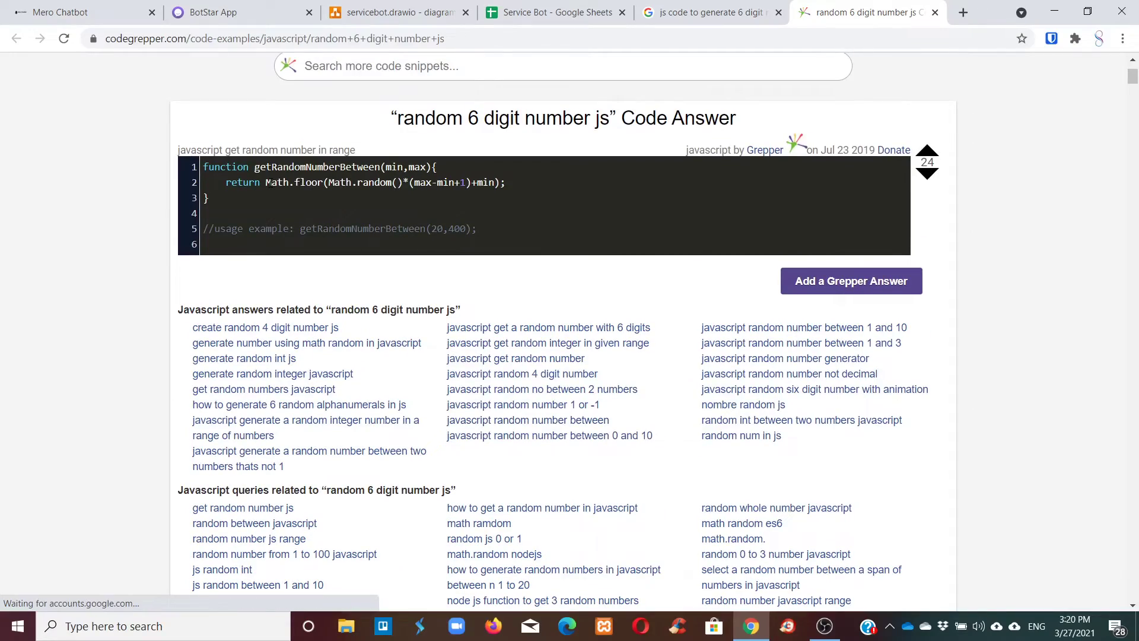
pyautogui.moveTo(267, 182); pyautogui.dragTo(514, 183)
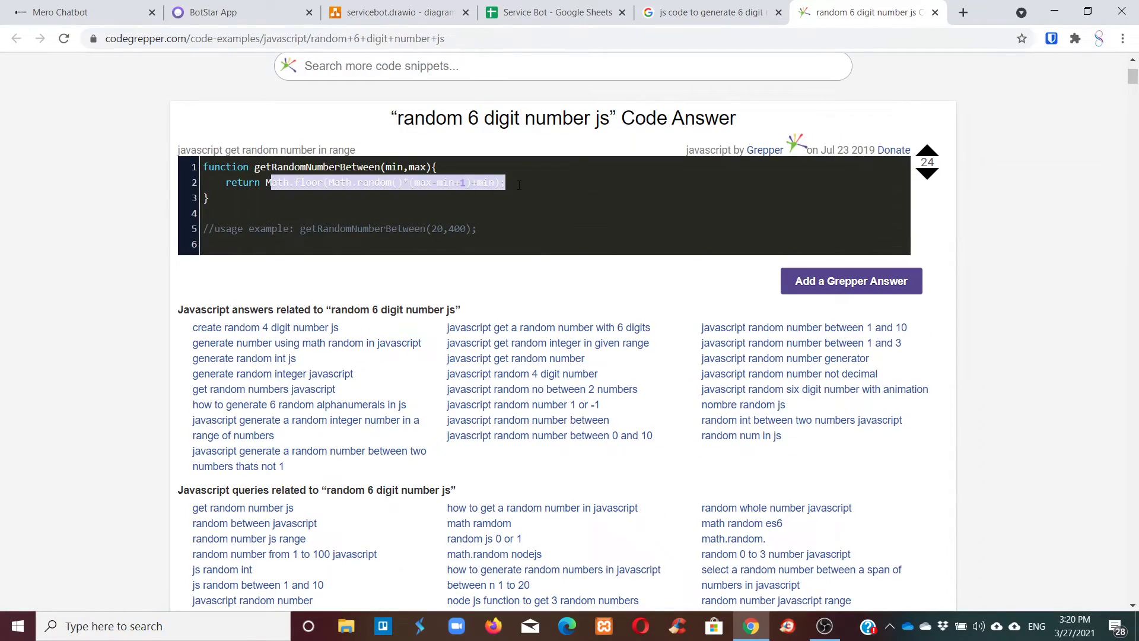
pyautogui.click(502, 212)
pyautogui.scroll(-15, 503, 211)
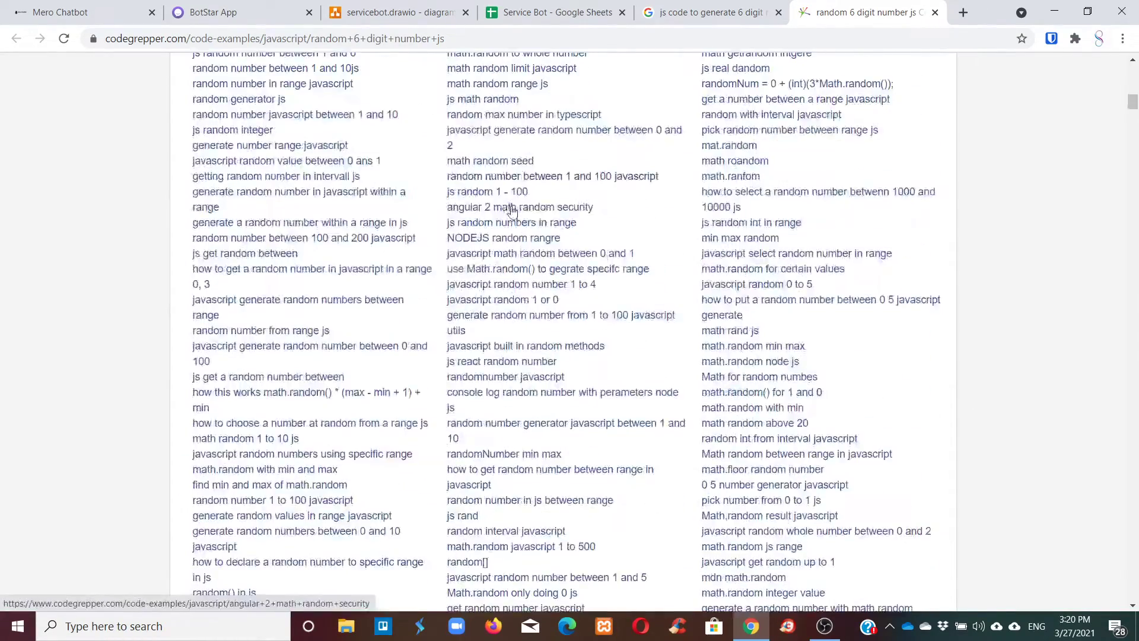
pyautogui.click(700, 7)
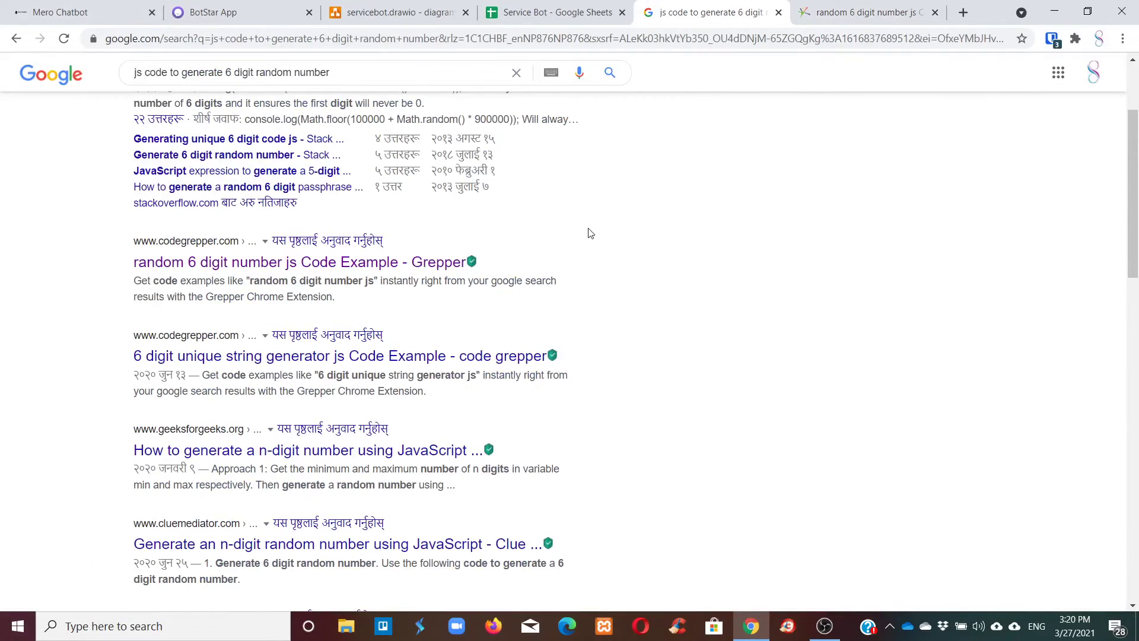
# Open the '6 digit unique string generator js' result in a new tab.
pyautogui.scroll(-2, 441, 235)
pyautogui.rightClick(359, 282)
pyautogui.click(404, 287)
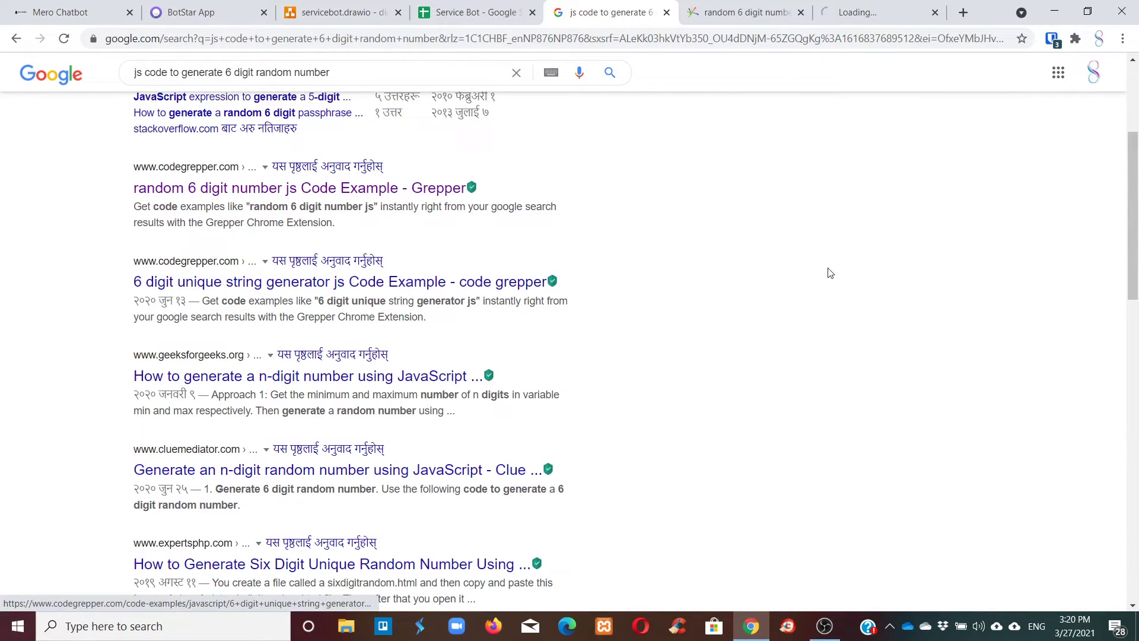
pyautogui.click(888, 11)
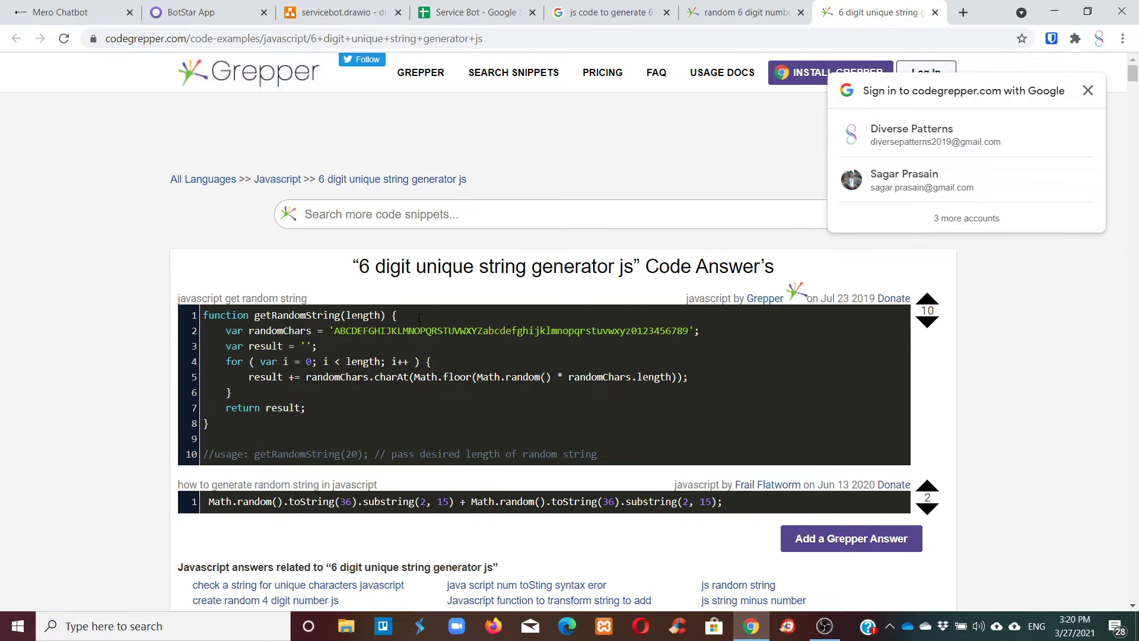
# Study the getRandomString function's randomChars, result and loop lines.
pyautogui.moveTo(229, 336); pyautogui.dragTo(232, 392)
pyautogui.click(231, 392)
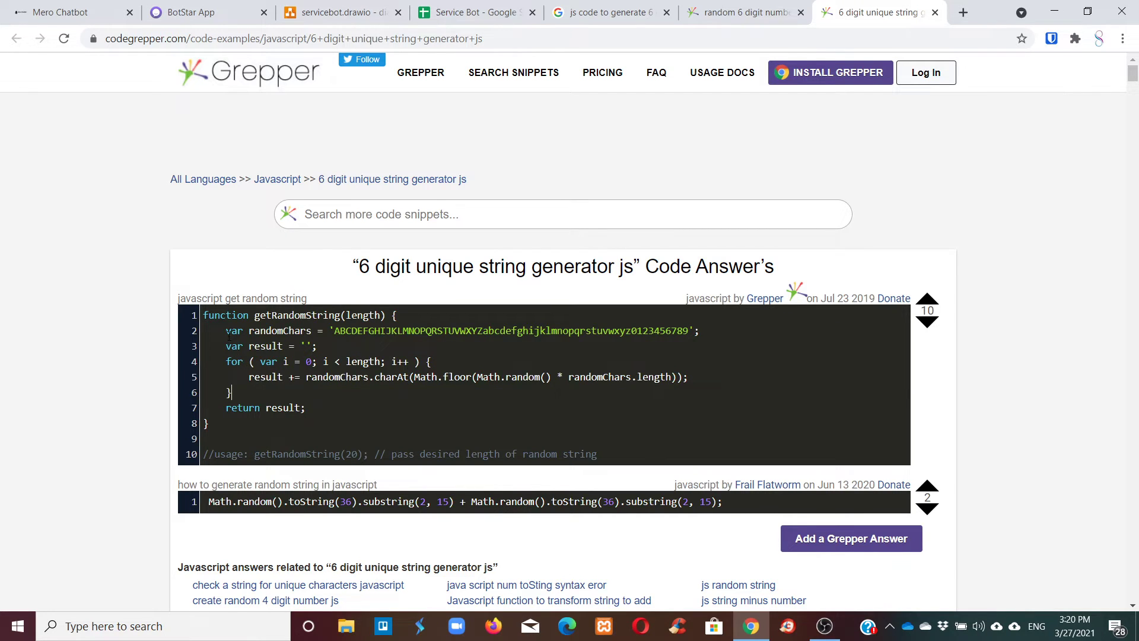
pyautogui.moveTo(229, 335); pyautogui.dragTo(469, 345)
pyautogui.moveTo(636, 336); pyautogui.dragTo(320, 347)
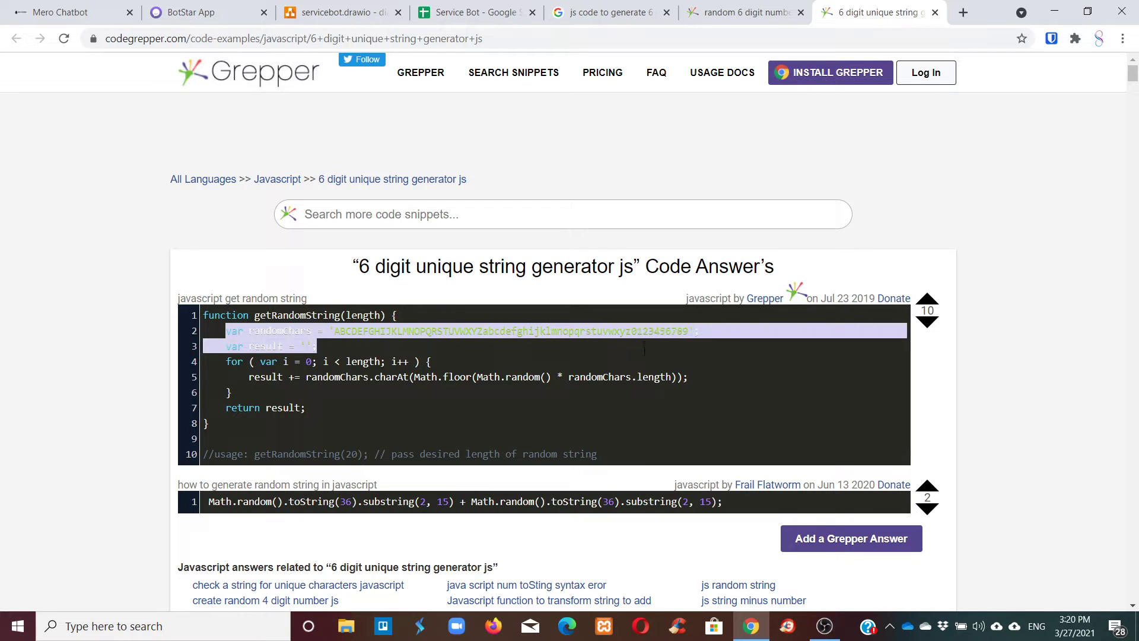
pyautogui.click(261, 345)
pyautogui.moveTo(232, 344); pyautogui.dragTo(235, 393)
pyautogui.click(259, 377)
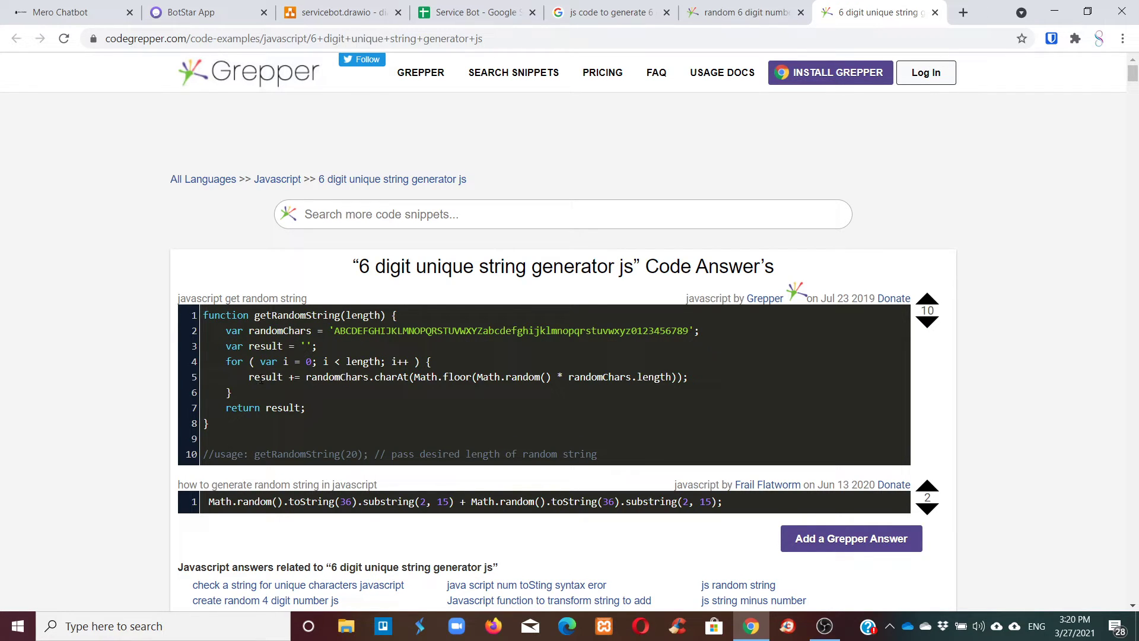
# Add a scripting block below Confirmation and connect Confirmation to it.
pyautogui.click(181, 12)
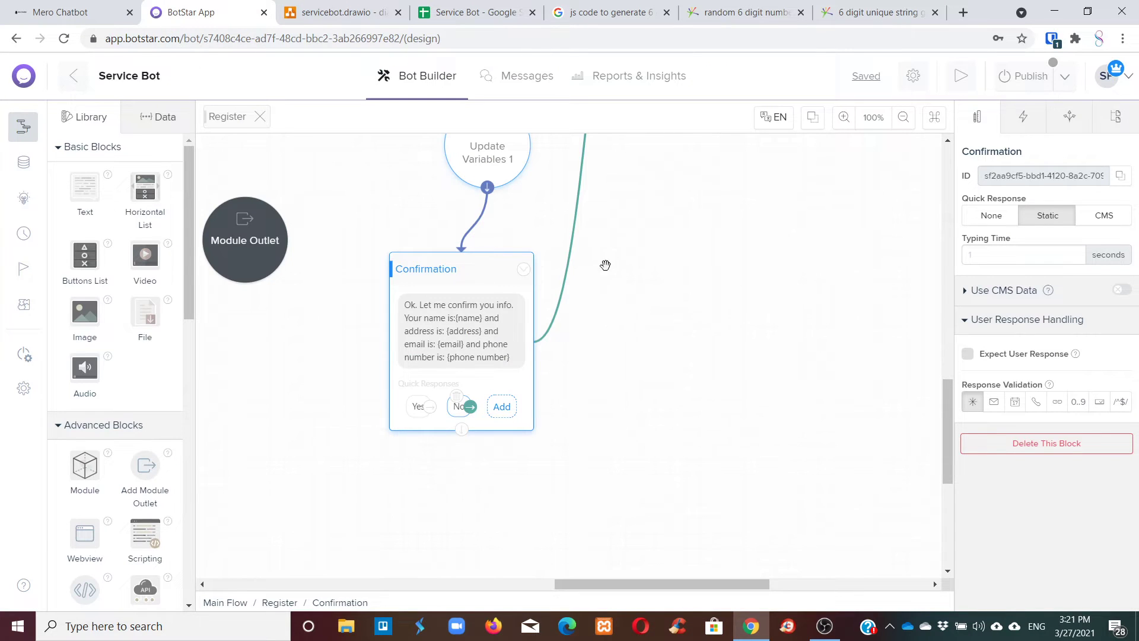
pyautogui.scroll(5, 608, 278)
pyautogui.scroll(-6, 623, 306)
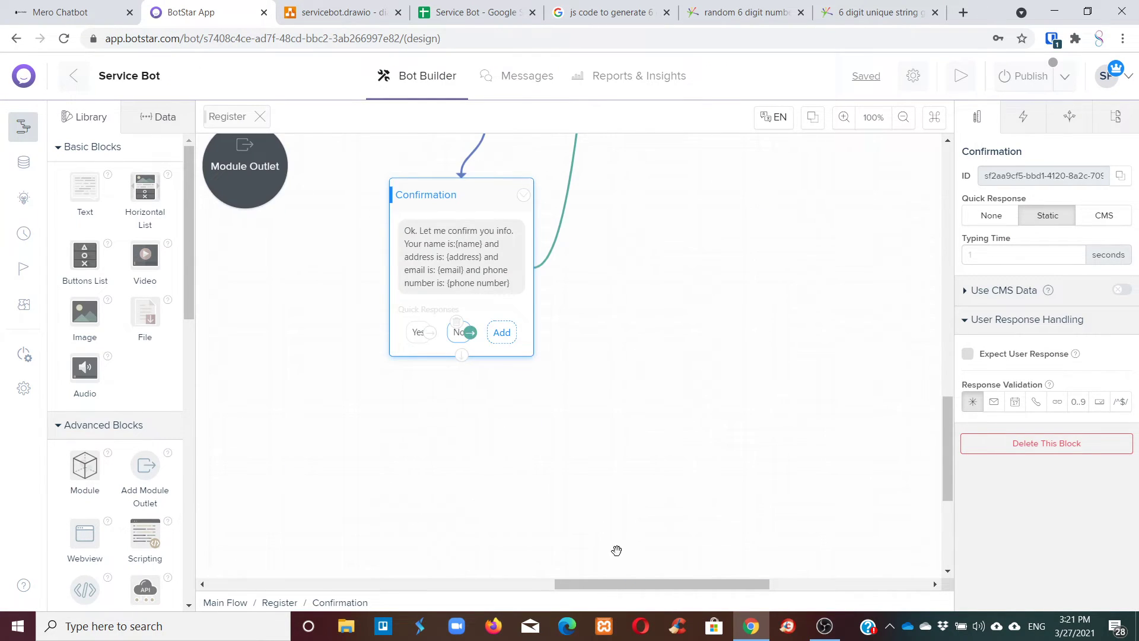
pyautogui.moveTo(633, 585); pyautogui.dragTo(582, 586)
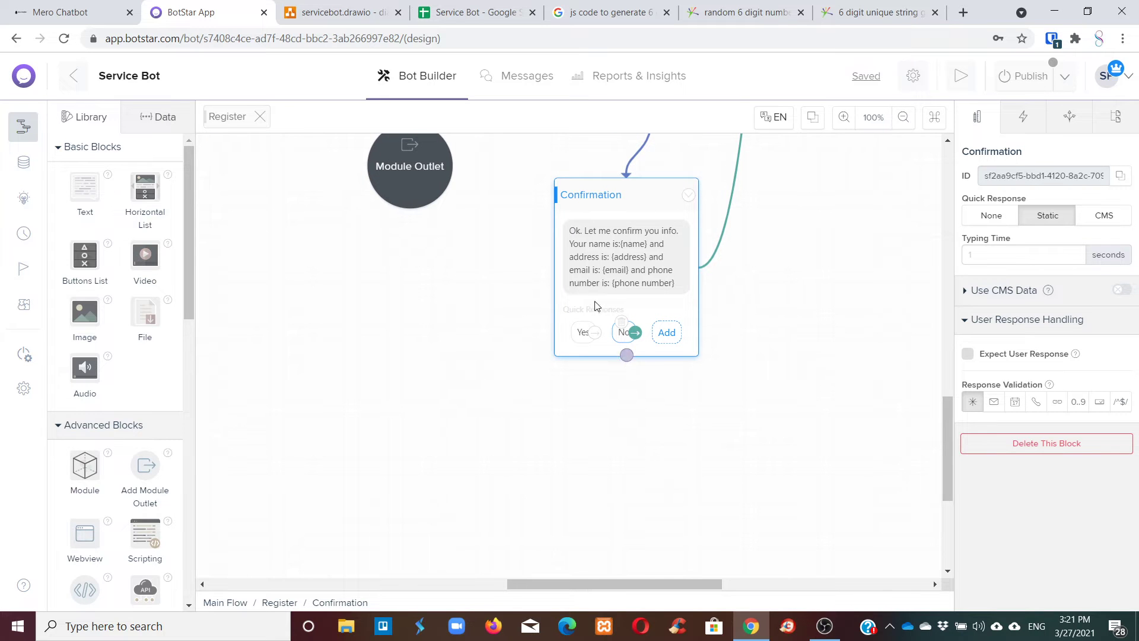
pyautogui.scroll(-5, 114, 237)
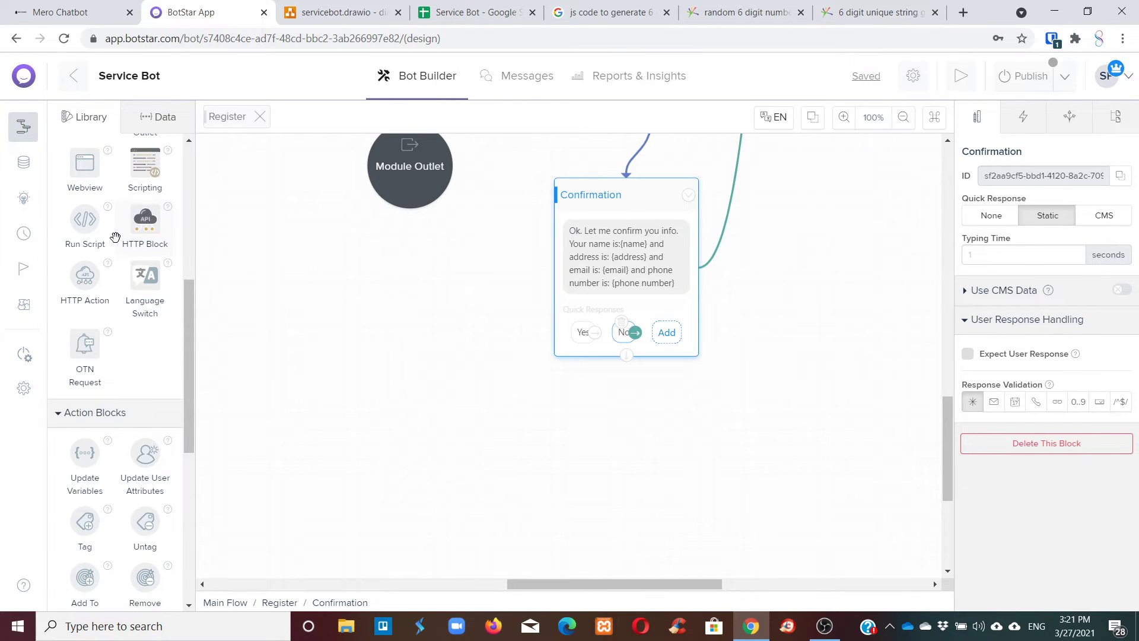
pyautogui.scroll(1, 119, 288)
pyautogui.moveTo(106, 273)
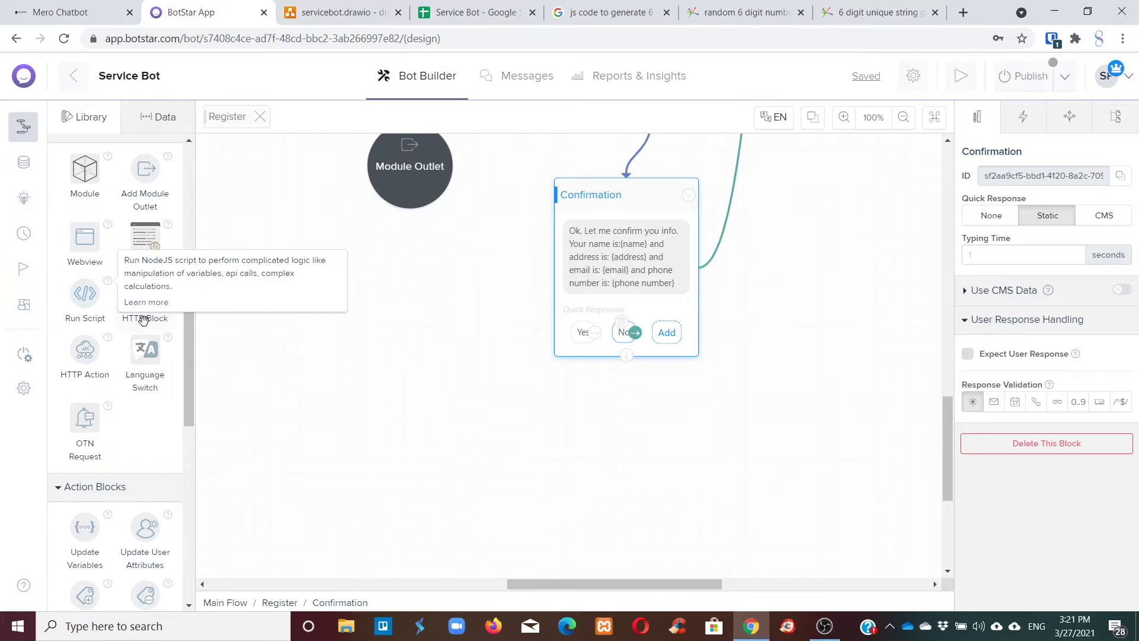
pyautogui.moveTo(147, 252); pyautogui.dragTo(656, 483)
pyautogui.click(648, 354)
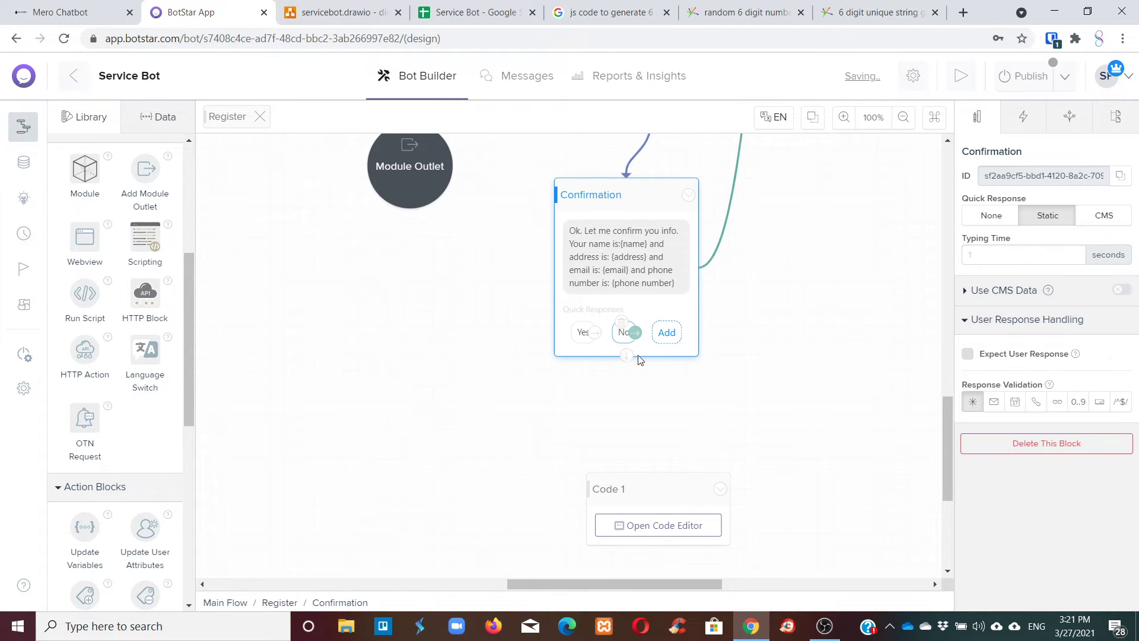
pyautogui.moveTo(624, 357); pyautogui.dragTo(645, 494)
# Rename the new Code 1 block to 'Randome Number'.
pyautogui.click(645, 494)
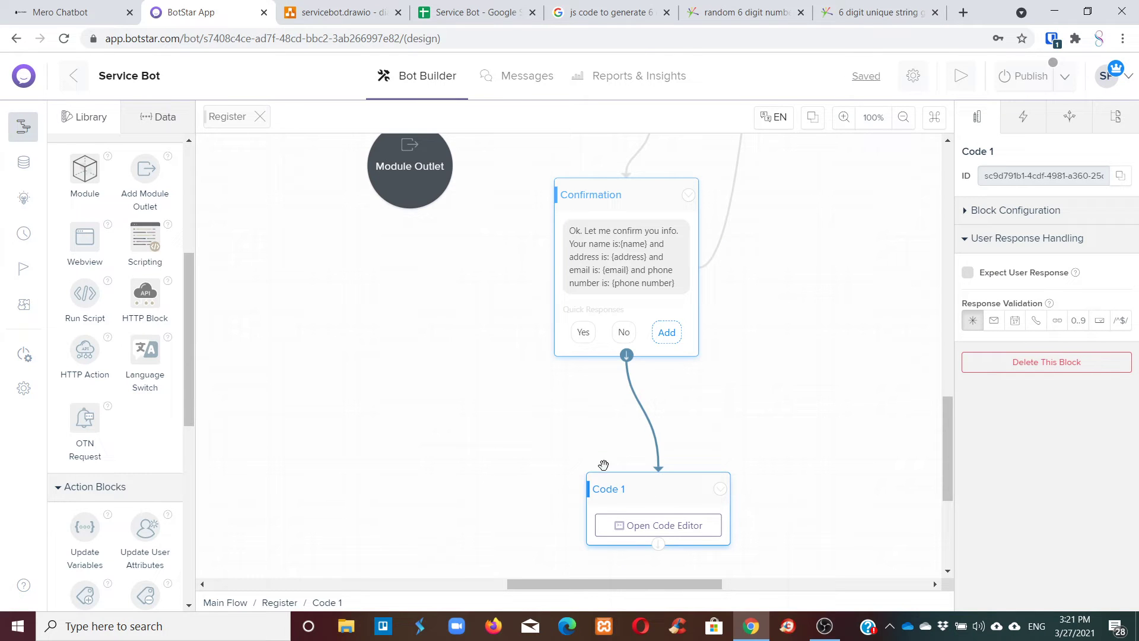
pyautogui.click(980, 157)
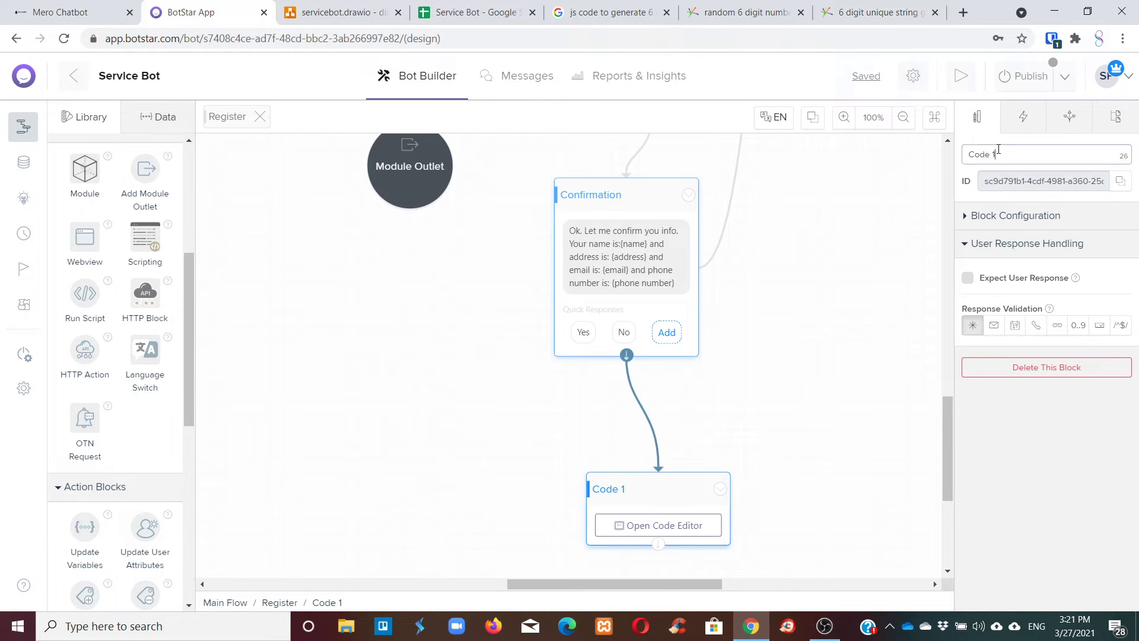
pyautogui.moveTo(998, 150); pyautogui.dragTo(957, 156)
pyautogui.tripleClick(1016, 150)
pyautogui.write('Rando')
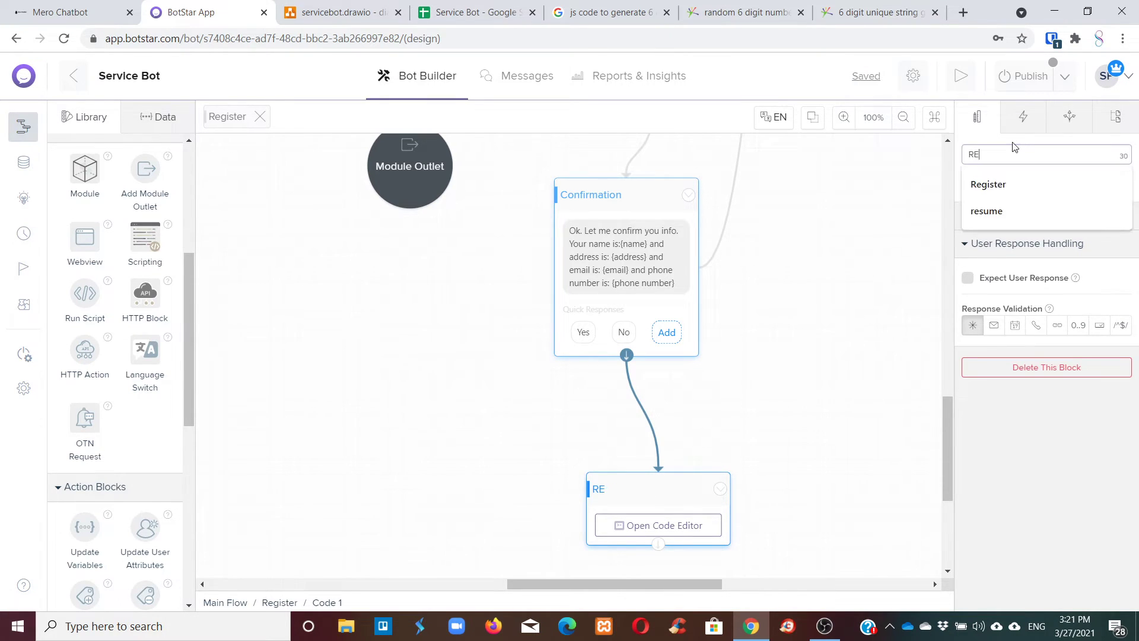
pyautogui.write('me ')
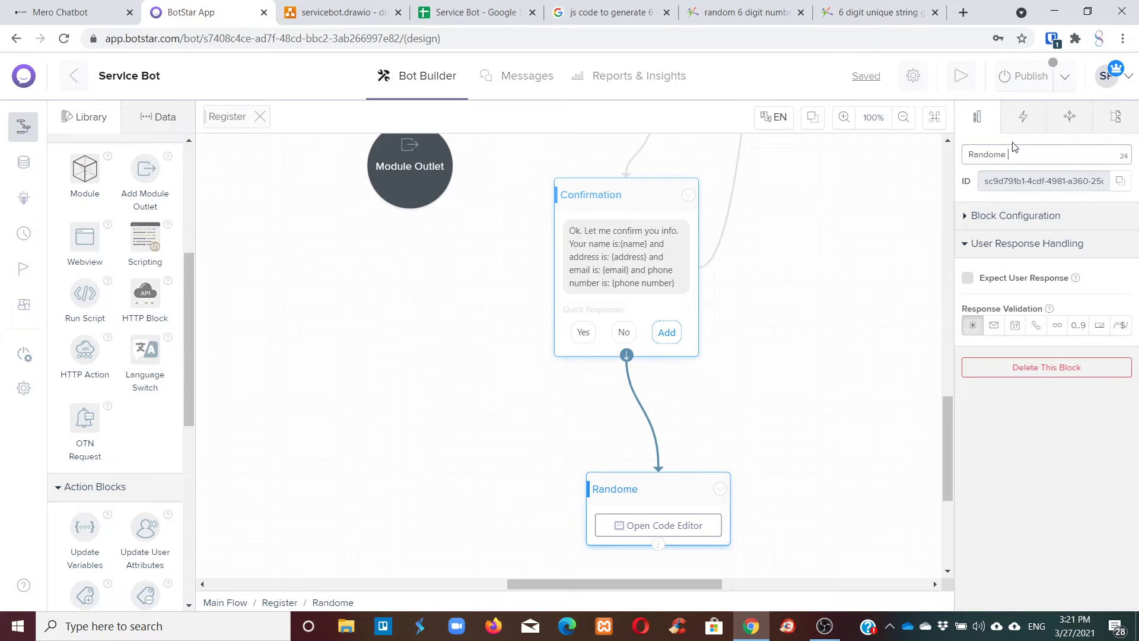
pyautogui.press('BackSpace')
pyautogui.press('BackSpace')
pyautogui.write(' Number')
# Open the Random Number block's code editor and add blank lines above the template code.
pyautogui.click(674, 523)
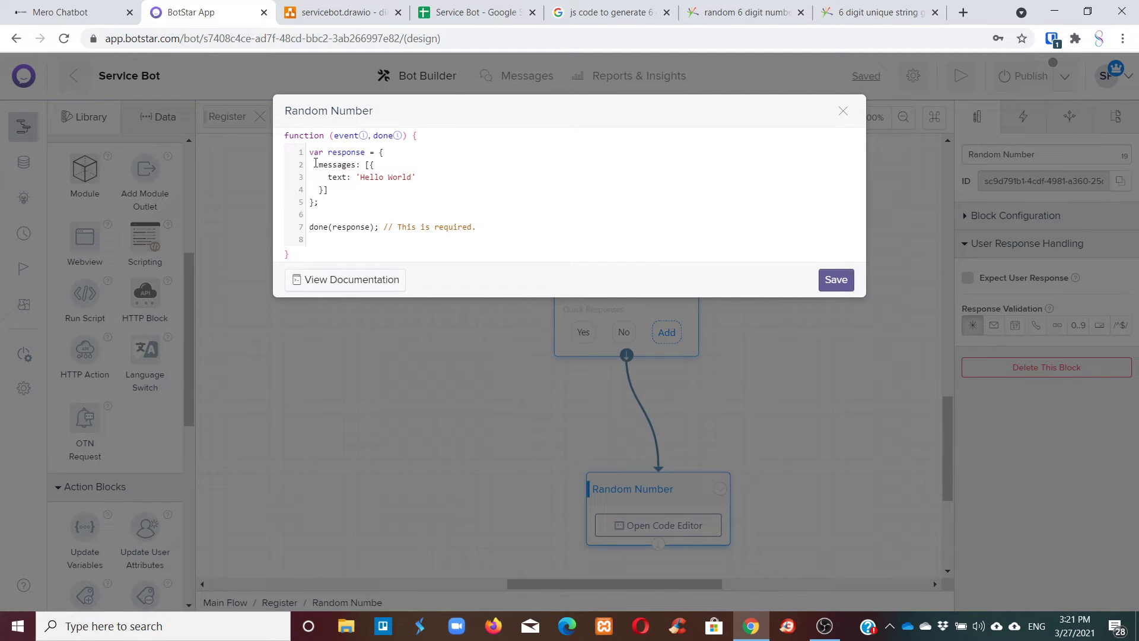
pyautogui.click(314, 154)
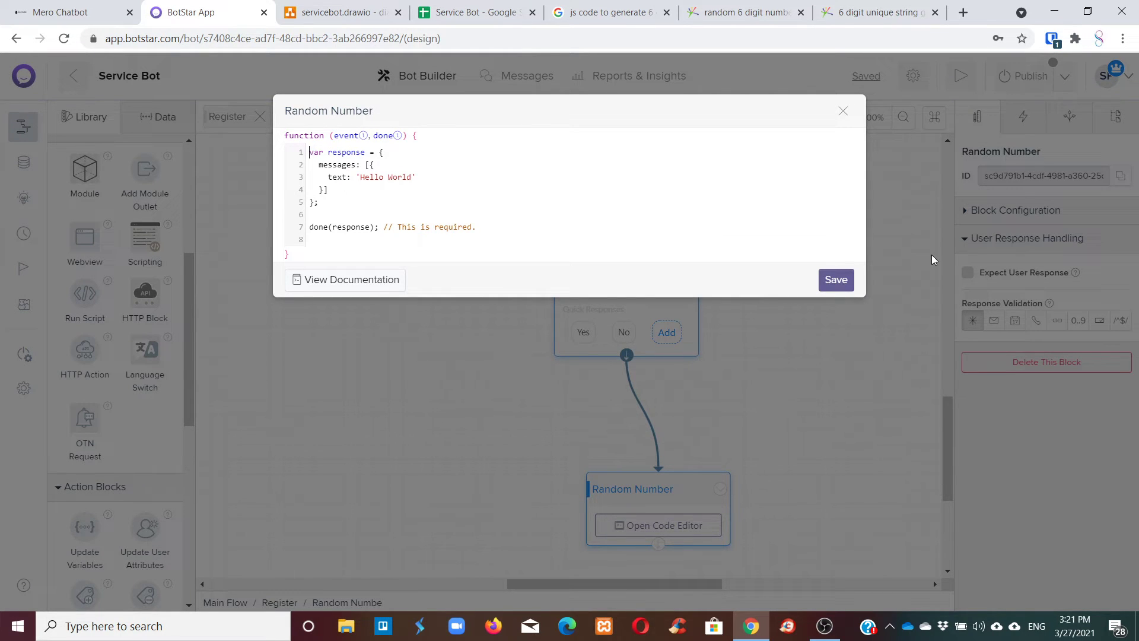
pyautogui.press('Return')
pyautogui.press('Return')
pyautogui.press('Return')
pyautogui.press('Return')
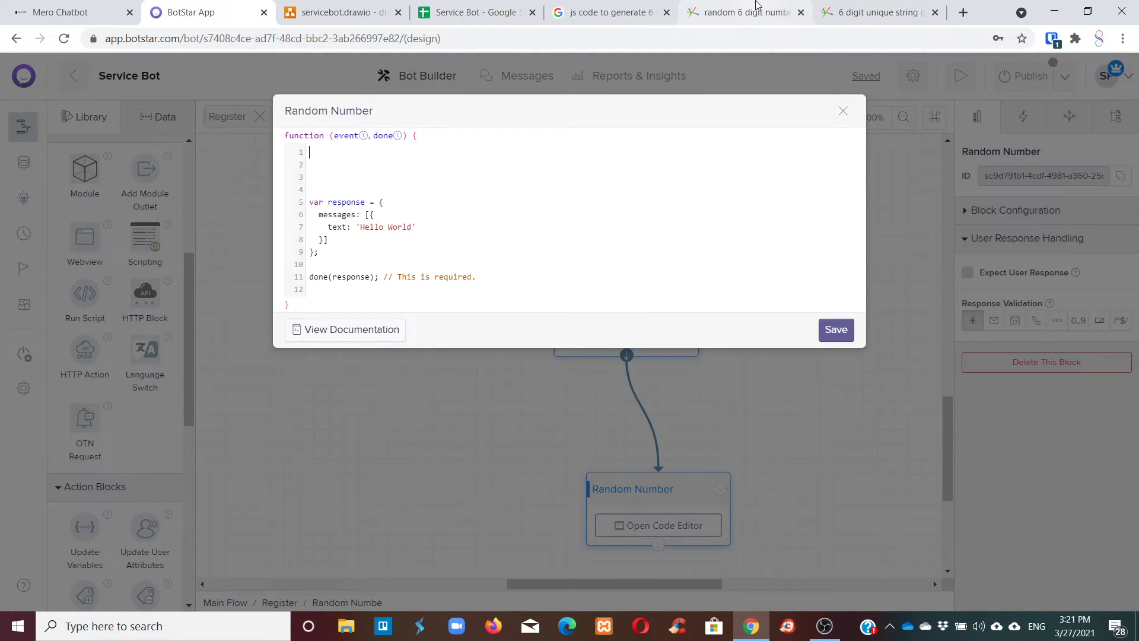
# Copy the randomChars-through-loop lines from the Grepper snippet and return to the BotStar code editor.
pyautogui.click(844, 5)
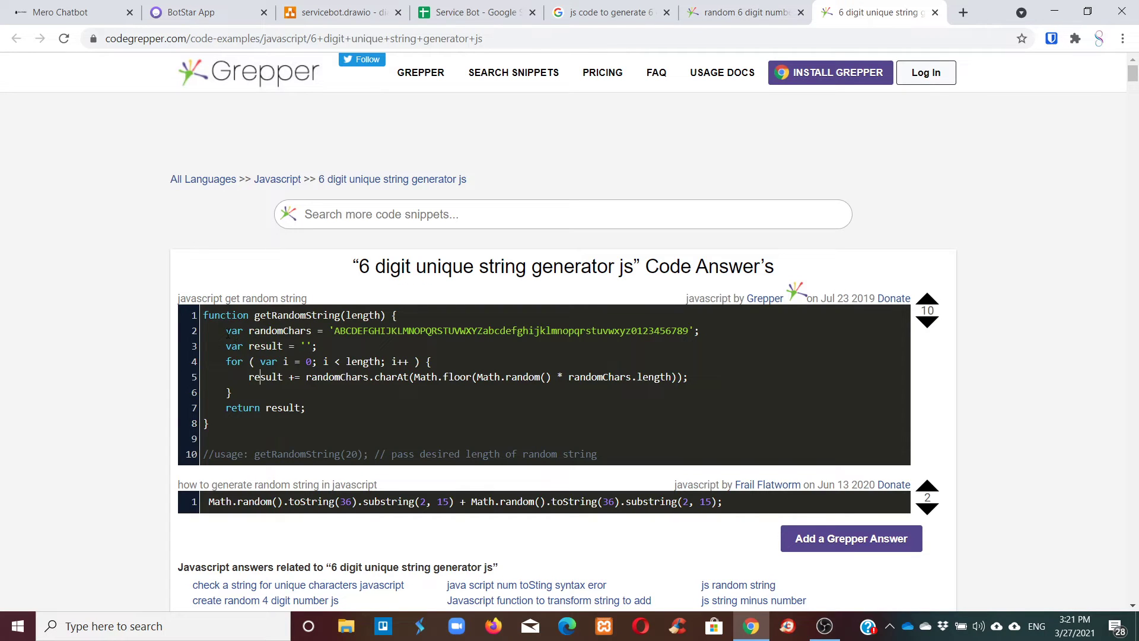
pyautogui.moveTo(226, 330); pyautogui.dragTo(265, 393)
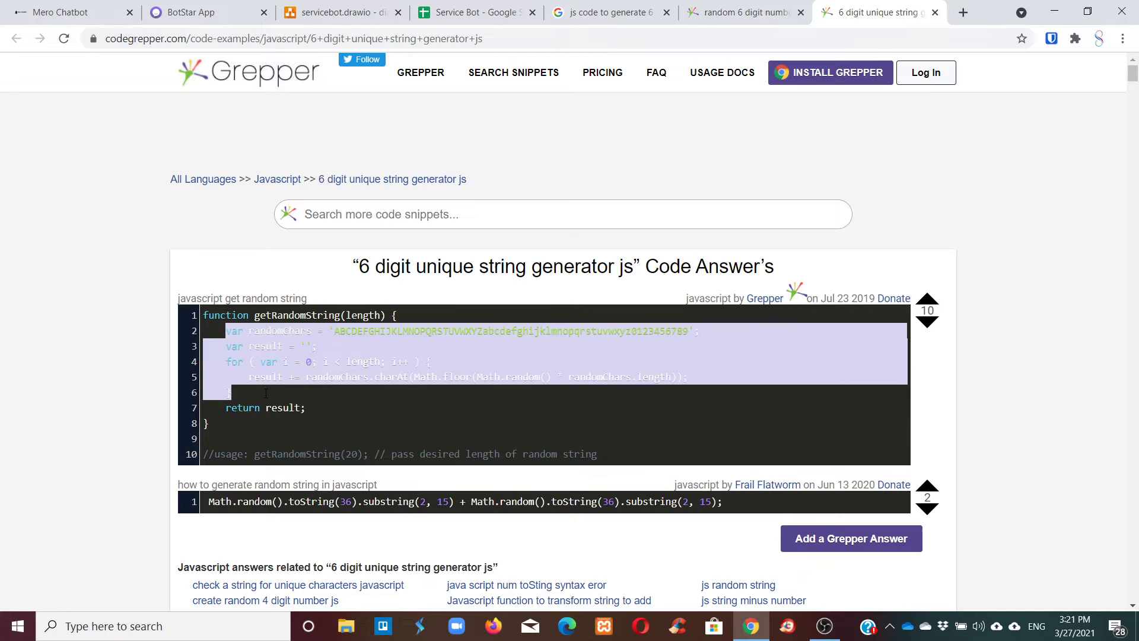
pyautogui.rightClick(257, 355)
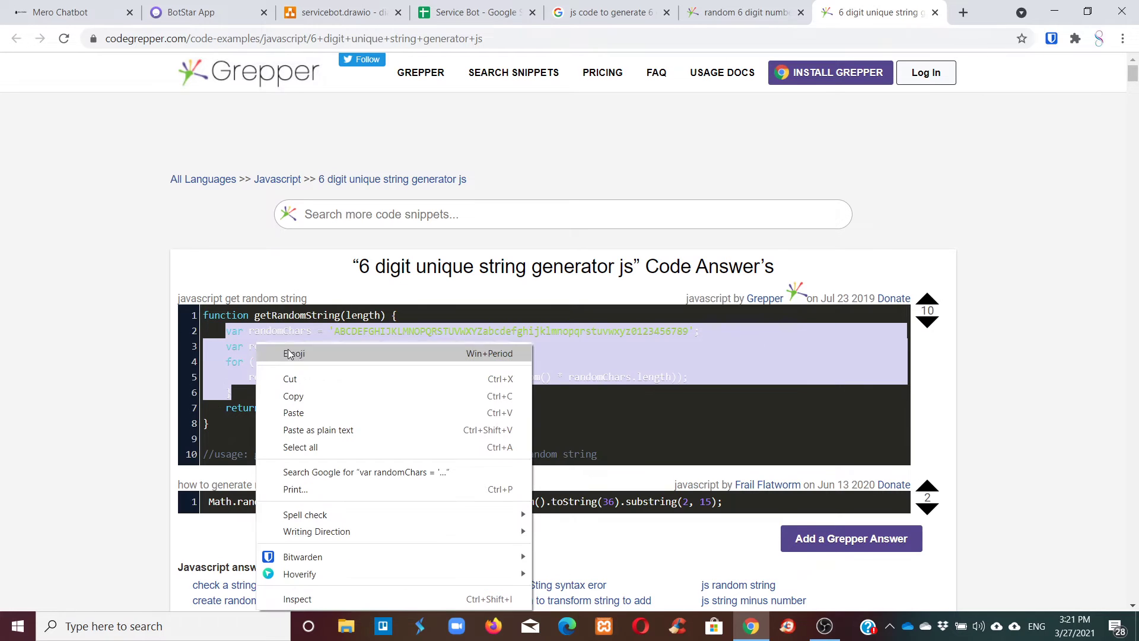
pyautogui.click(306, 395)
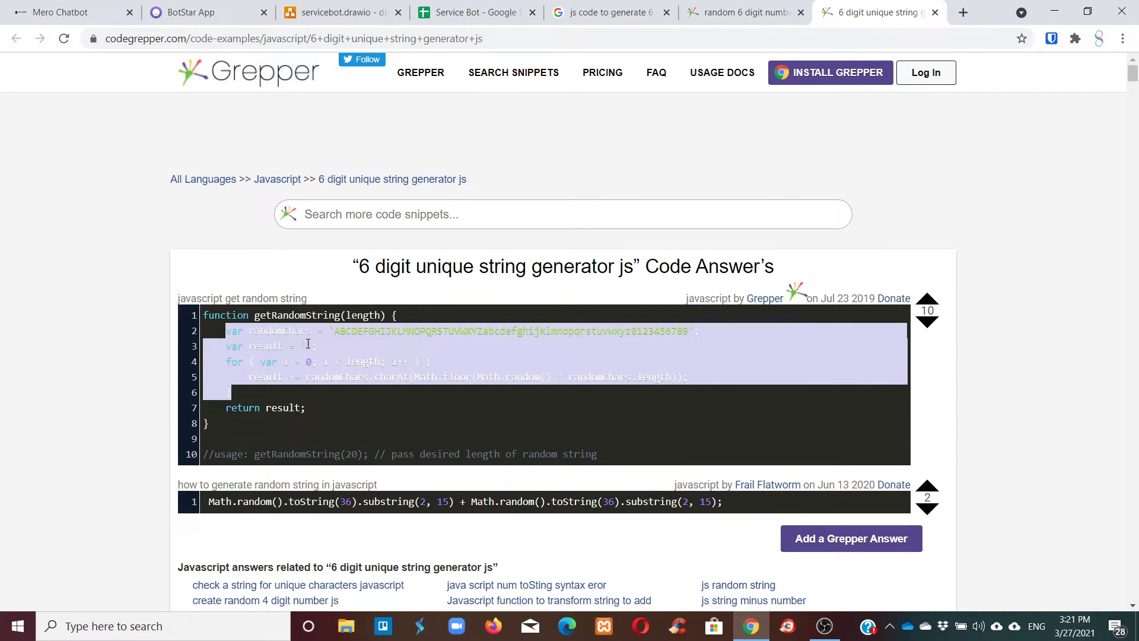
pyautogui.click(741, 12)
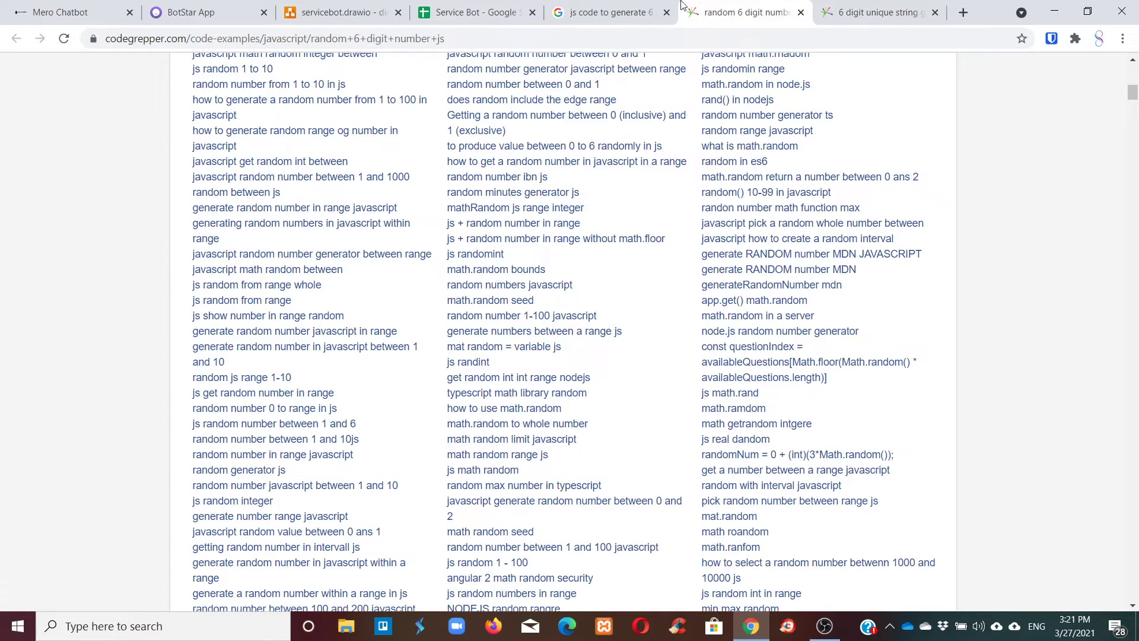
pyautogui.click(623, 6)
pyautogui.click(474, 11)
pyautogui.click(356, 7)
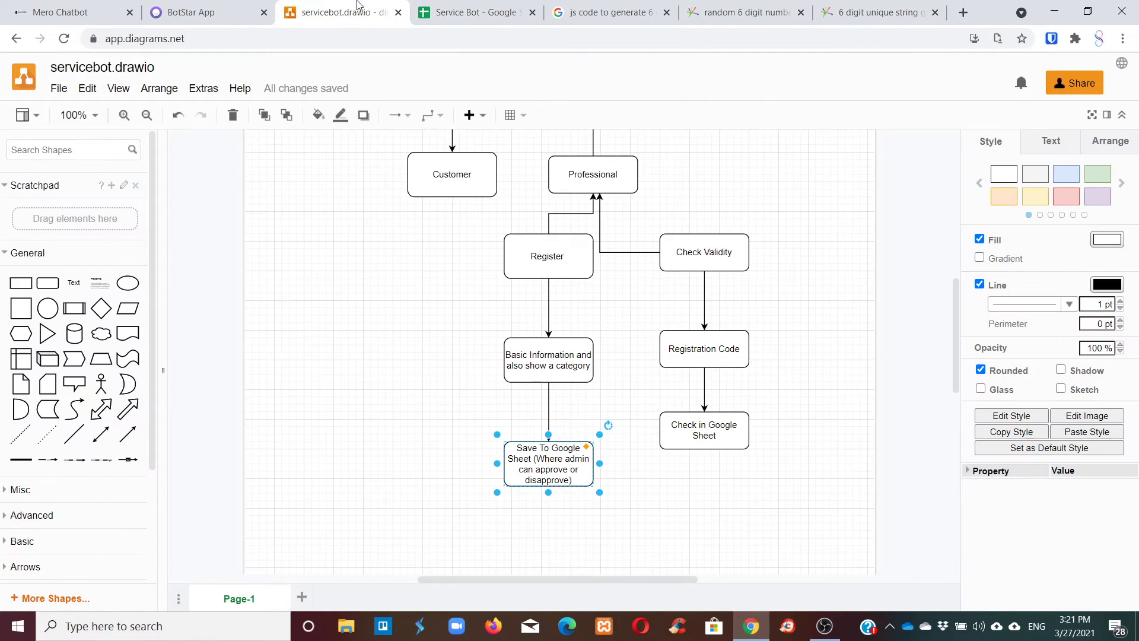
pyautogui.click(225, 6)
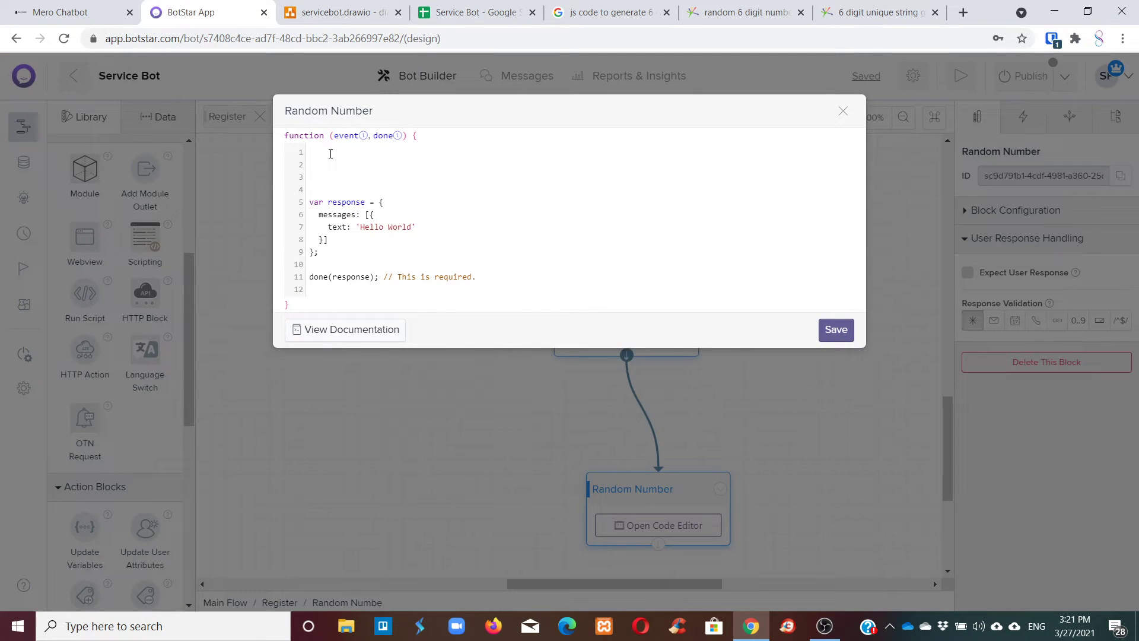
# Paste the randomChars, result and for-loop code into the Random Number script and review its lines.
pyautogui.rightClick(331, 154)
pyautogui.click(415, 263)
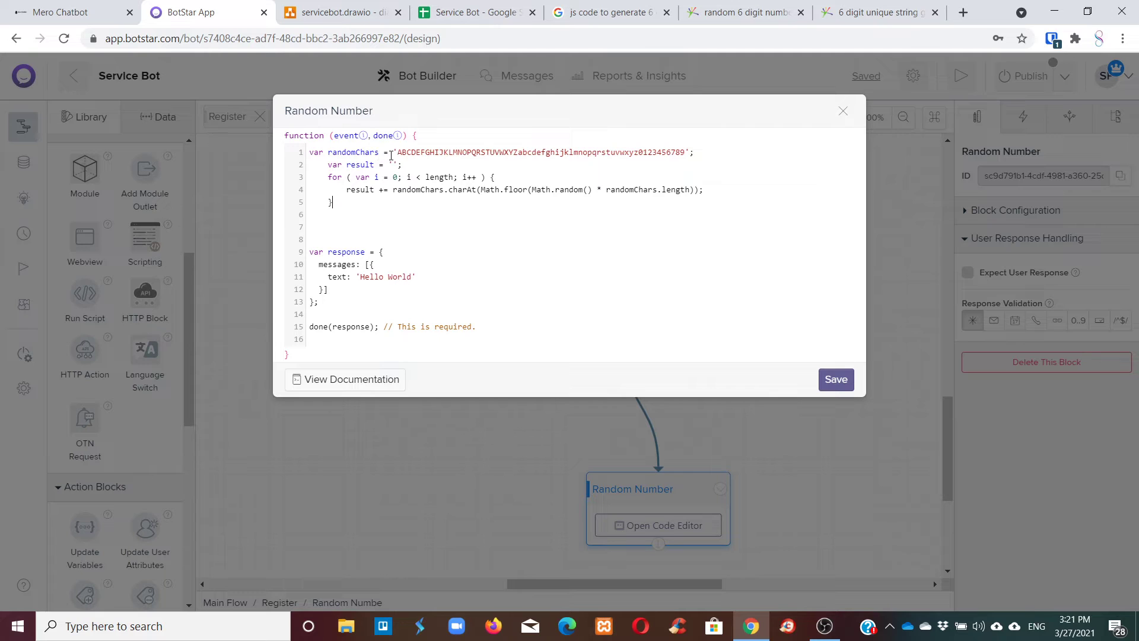
pyautogui.moveTo(398, 154); pyautogui.dragTo(684, 155)
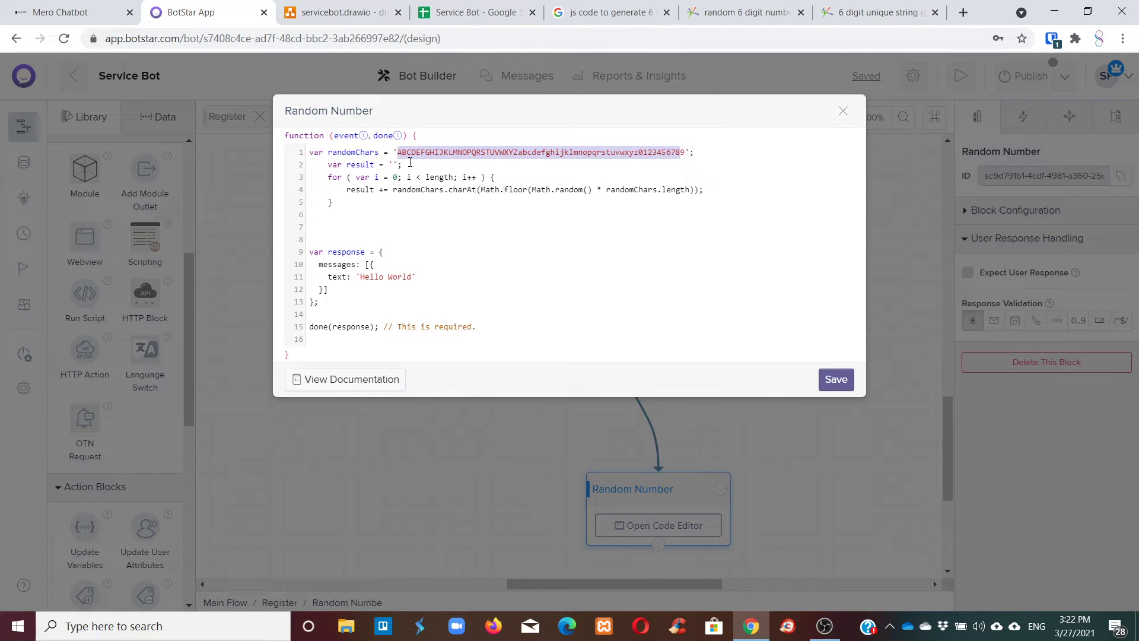
pyautogui.click(518, 152)
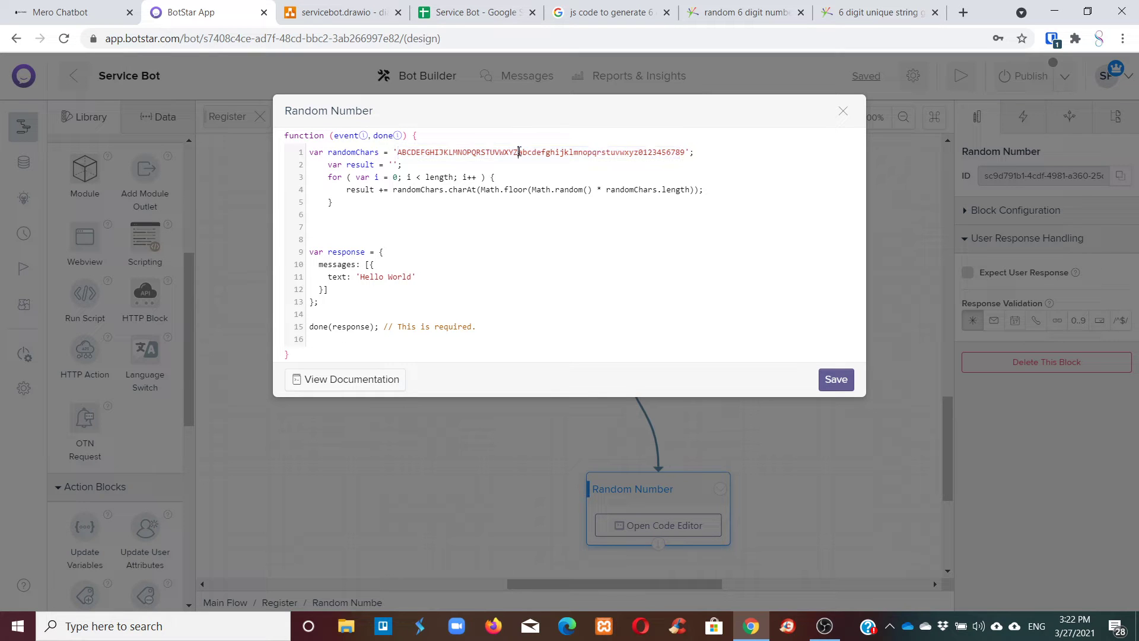
pyautogui.moveTo(521, 153); pyautogui.dragTo(638, 155)
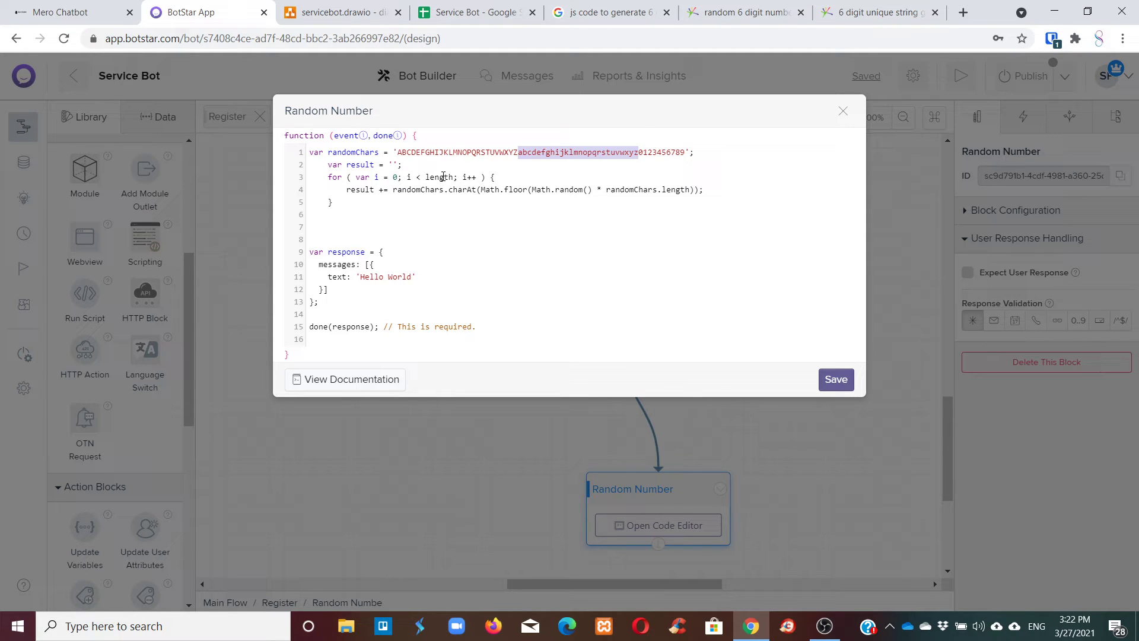
pyautogui.moveTo(426, 176); pyautogui.dragTo(455, 176)
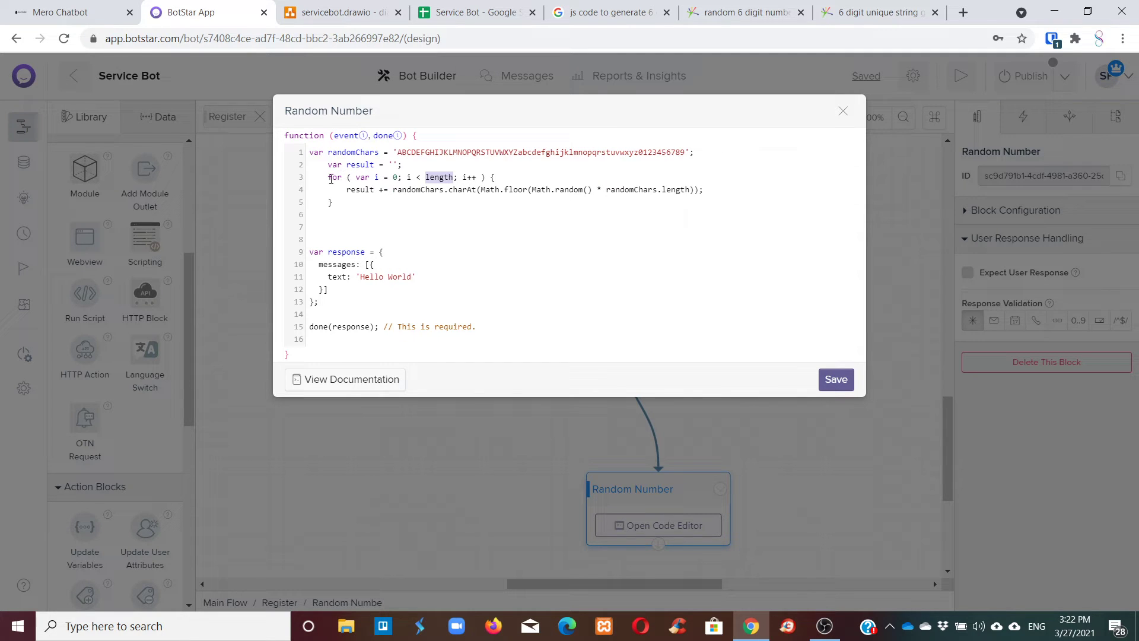
pyautogui.moveTo(330, 178); pyautogui.dragTo(367, 202)
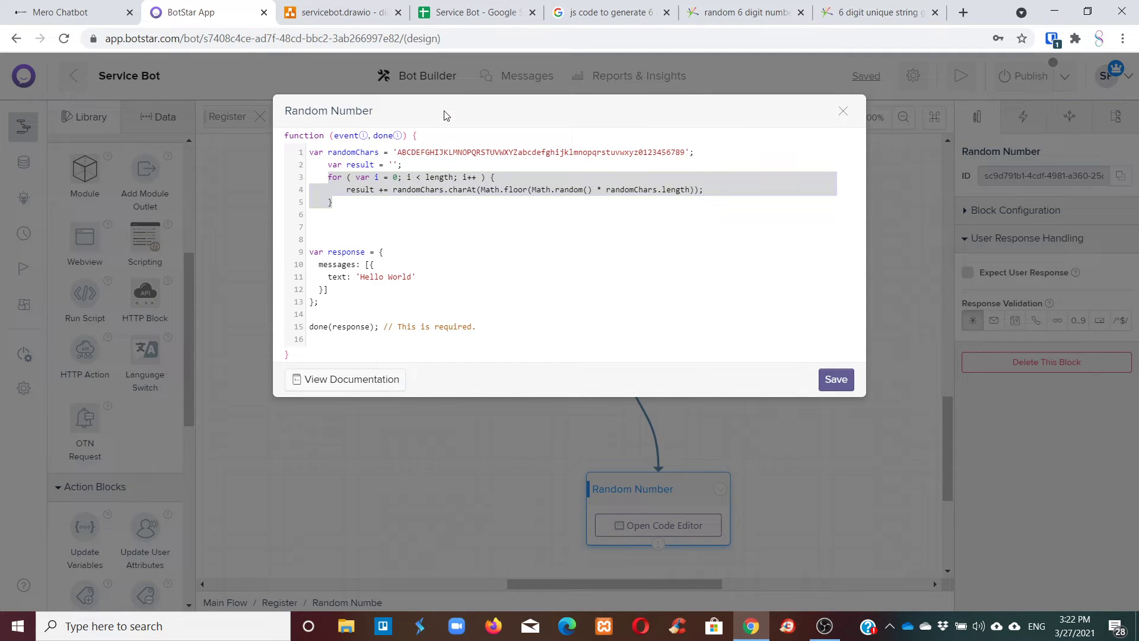
pyautogui.click(433, 236)
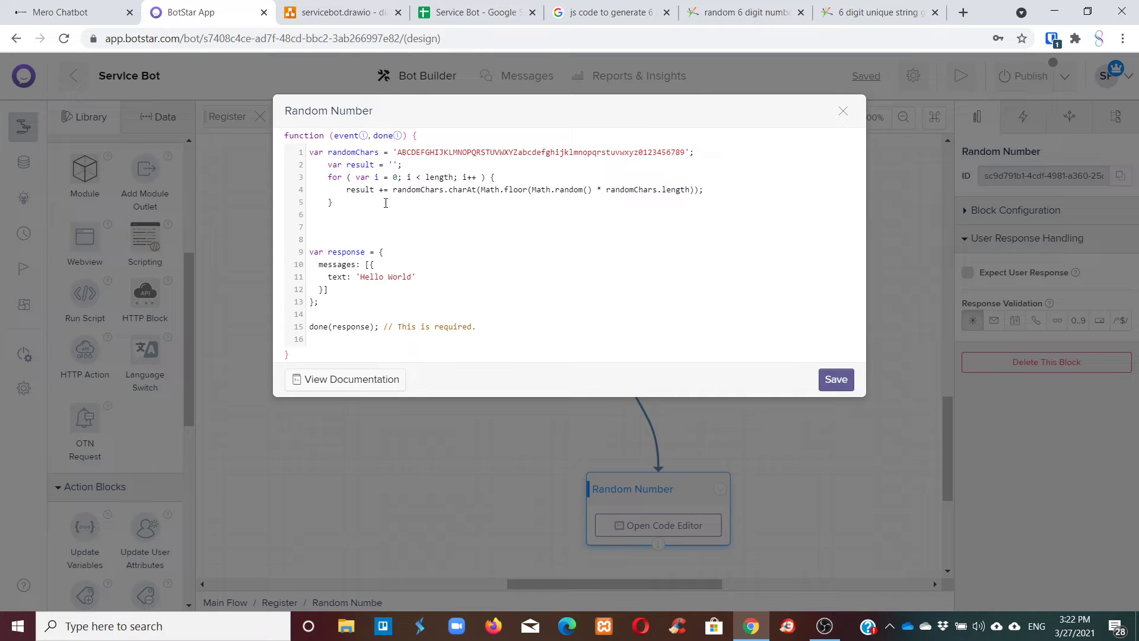
pyautogui.moveTo(386, 203); pyautogui.dragTo(324, 163)
# Scroll through the Grepper getRandomString snippet, then cycle back through the open browser tabs.
pyautogui.click(916, 12)
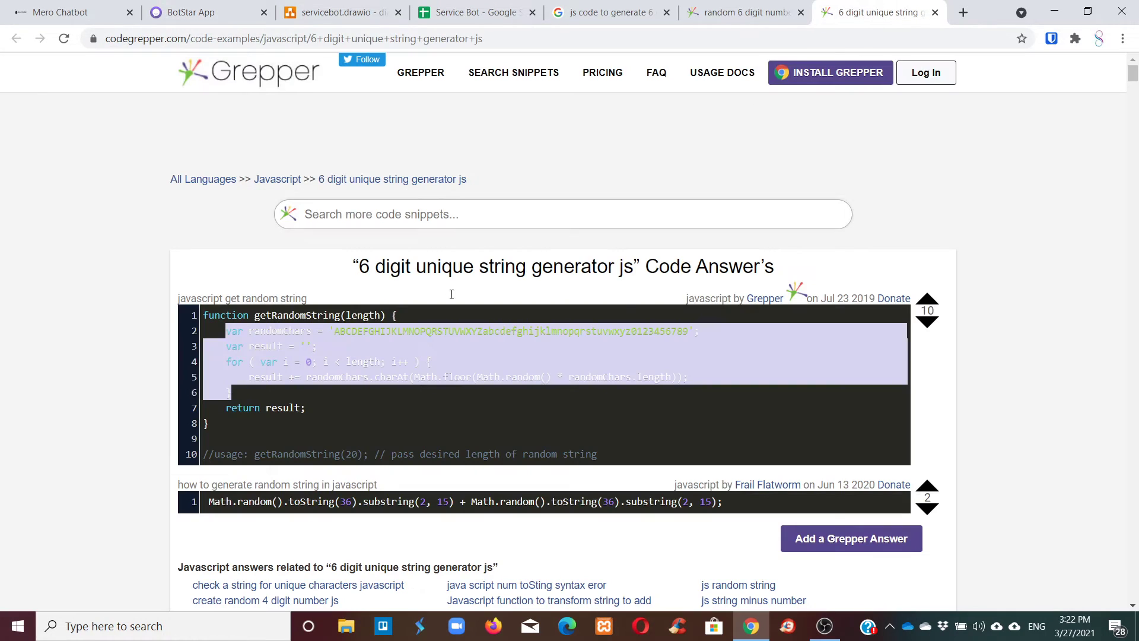
pyautogui.click(364, 363)
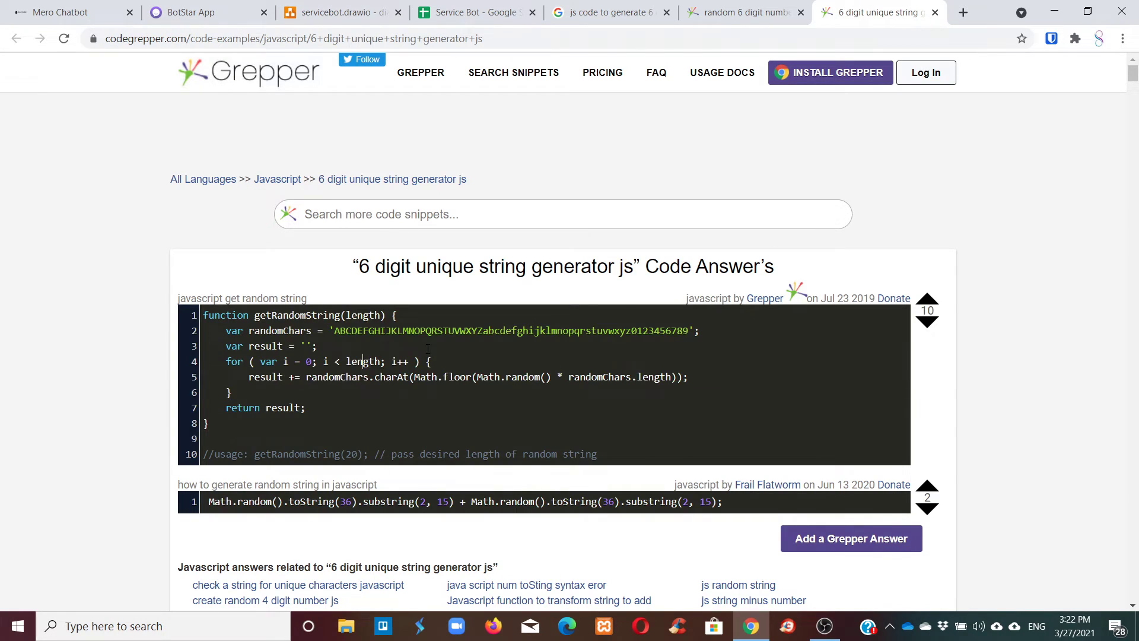
pyautogui.scroll(-3, 478, 377)
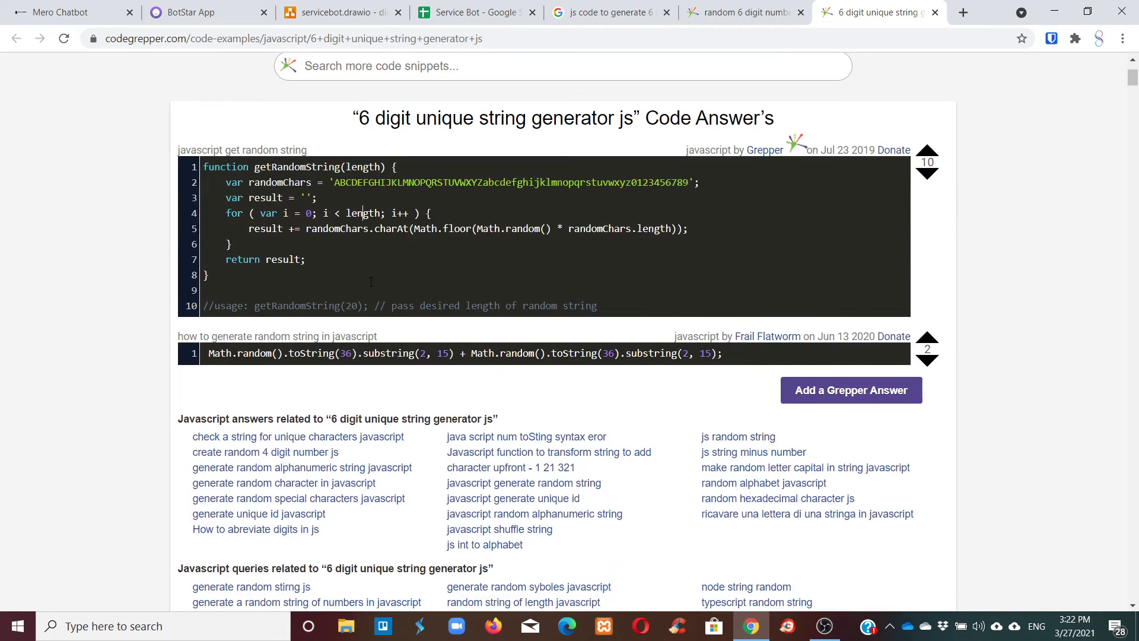
pyautogui.click(658, 6)
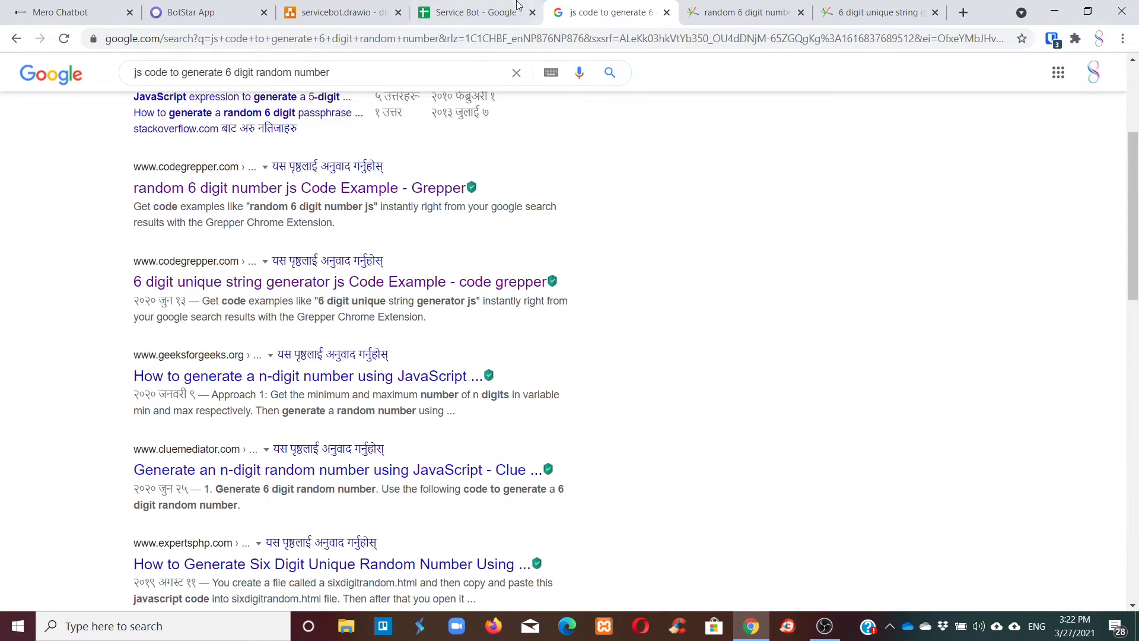
pyautogui.click(433, 8)
pyautogui.click(373, 7)
# Insert a new first line in the Random Number script declaring var length = 6.
pyautogui.click(210, 8)
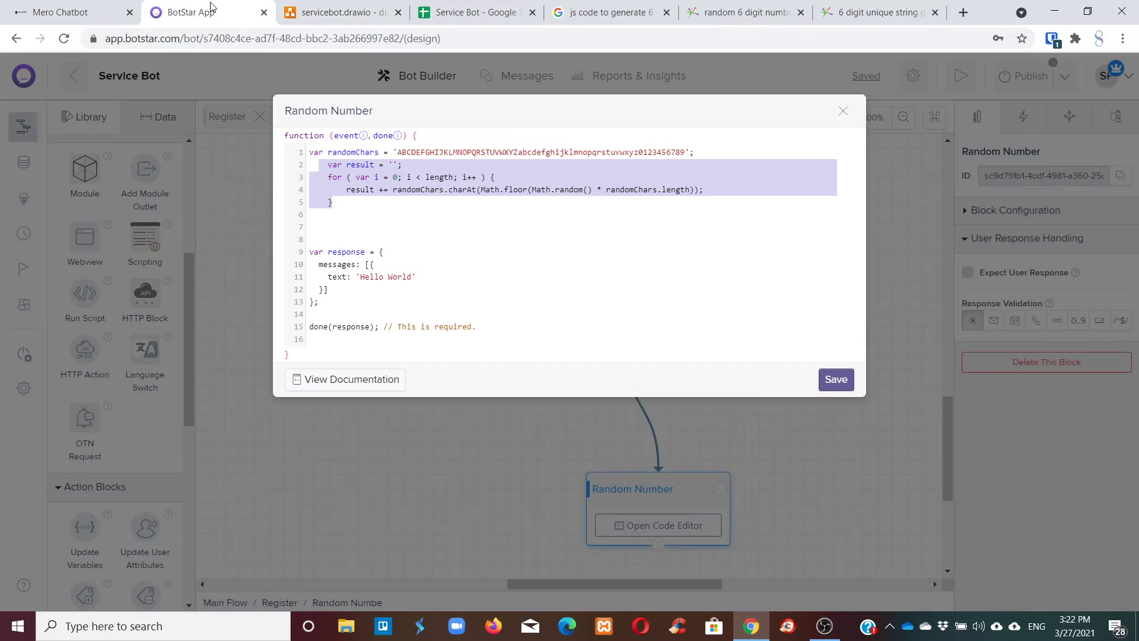
pyautogui.click(320, 170)
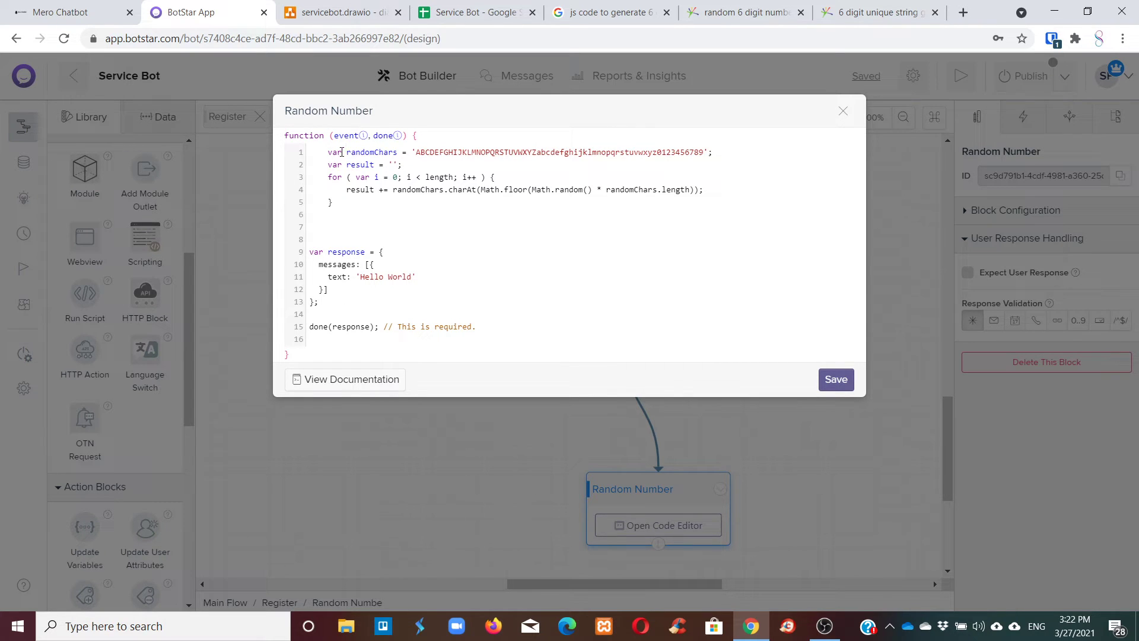
pyautogui.press('Return')
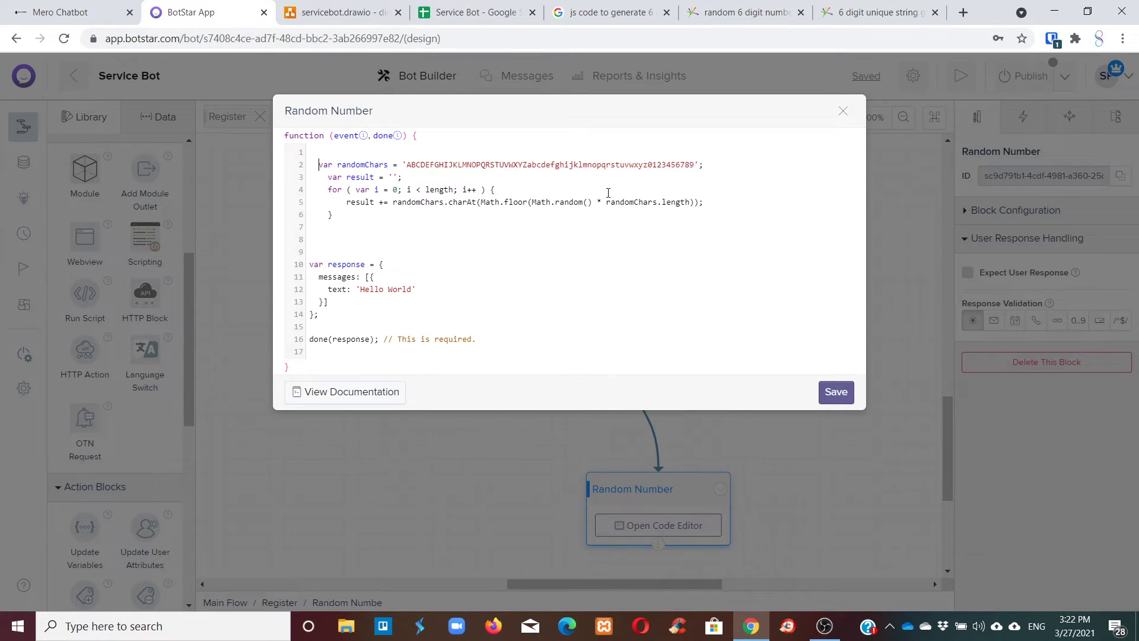
pyautogui.moveTo(328, 178)
pyautogui.mouseDown()
pyautogui.moveTo(375, 178)
pyautogui.moveTo(319, 168)
pyautogui.mouseUp()
pyautogui.click(331, 166)
pyautogui.click(328, 153)
pyautogui.write('var le')
pyautogui.press('BackSpace')
pyautogui.write('ngth = 6;')
# Review the script's opening lines and the random character pick expression.
pyautogui.moveTo(321, 153); pyautogui.dragTo(610, 166)
pyautogui.click(343, 177)
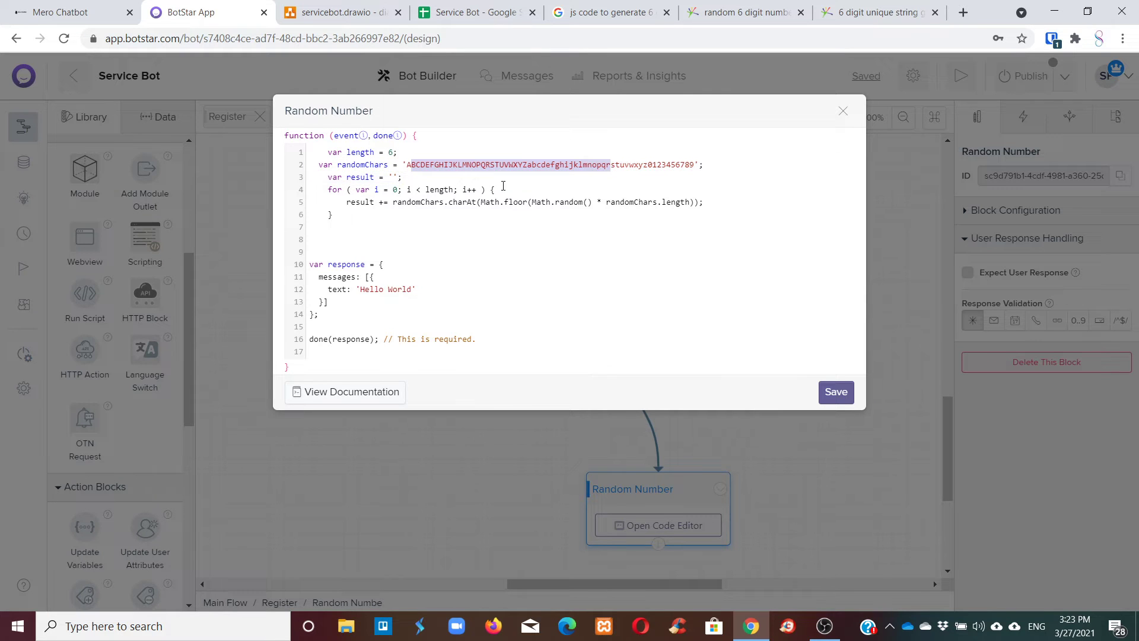
pyautogui.moveTo(405, 203); pyautogui.dragTo(701, 205)
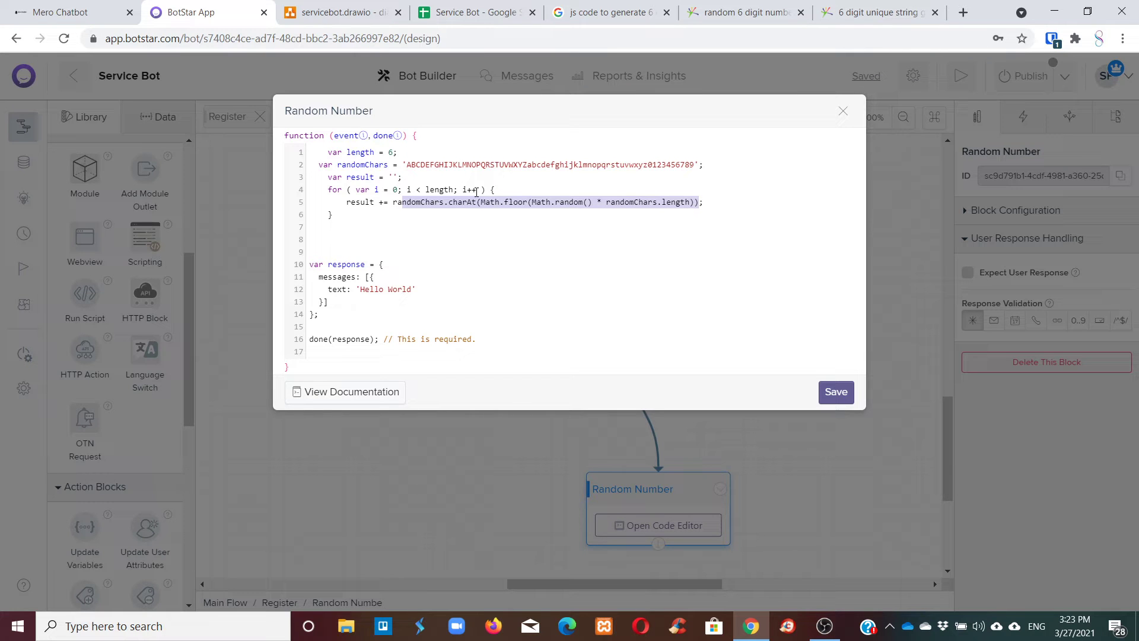
pyautogui.click(470, 172)
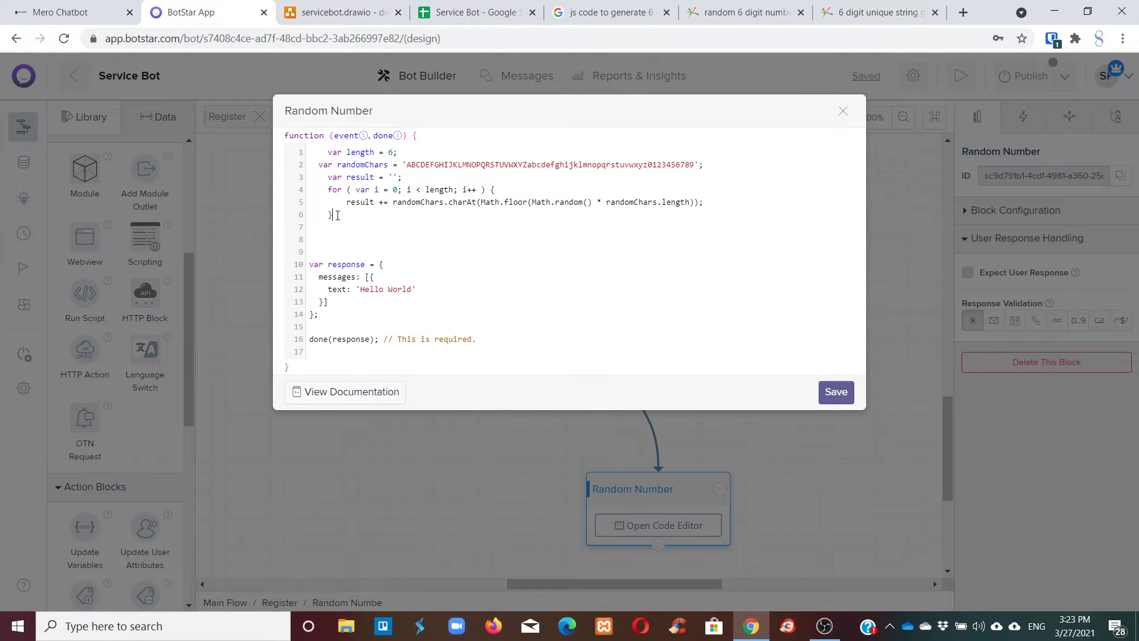
pyautogui.moveTo(334, 215); pyautogui.dragTo(321, 159)
# Re-indent the var length line to match the rest of the script.
pyautogui.click(324, 155)
pyautogui.press('BackSpace')
pyautogui.press('BackSpace')
pyautogui.press('Tab')
# Replace the 'Hello World' reply text with result and save the script.
pyautogui.moveTo(347, 205); pyautogui.dragTo(361, 207)
pyautogui.moveTo(313, 282); pyautogui.dragTo(343, 283)
pyautogui.click(337, 290)
pyautogui.moveTo(360, 290); pyautogui.dragTo(423, 292)
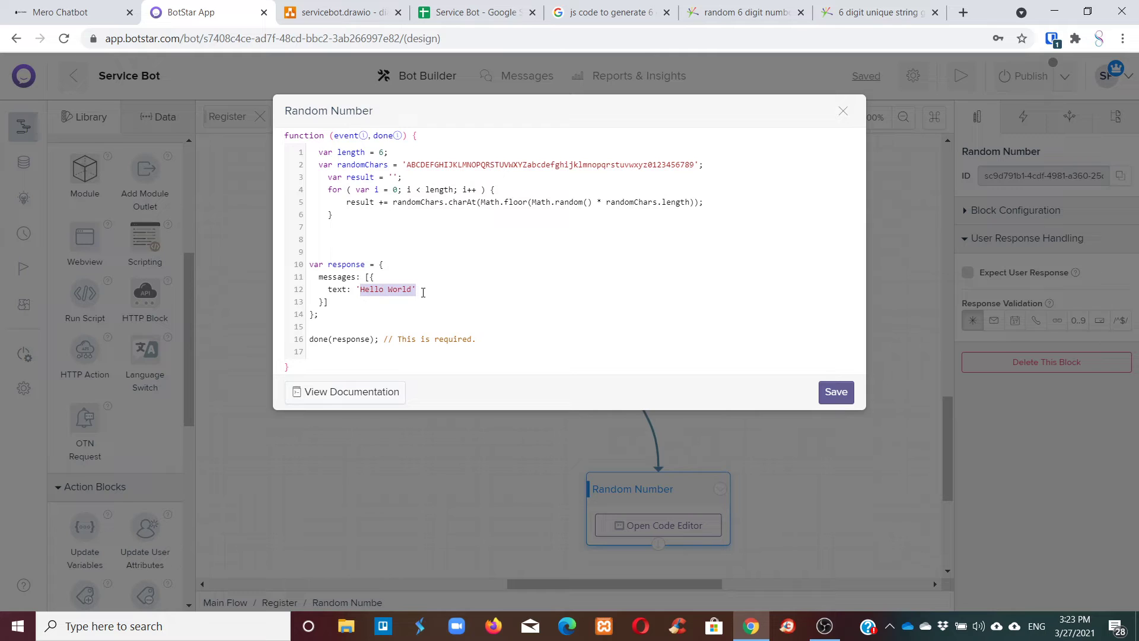
pyautogui.write('result')
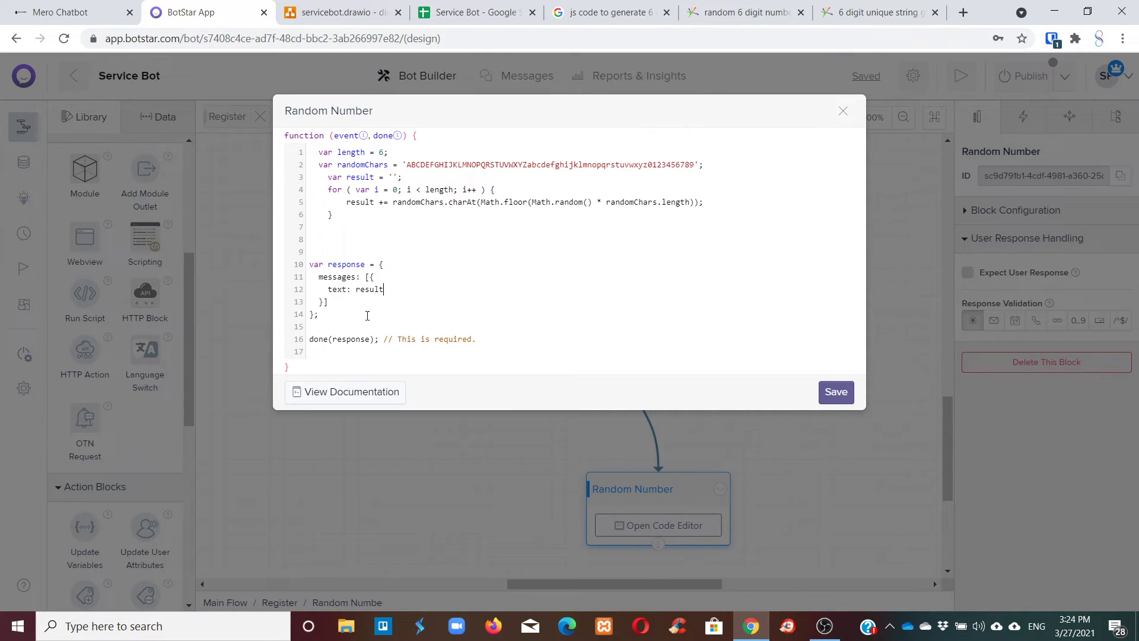
pyautogui.click(834, 389)
pyautogui.scroll(-3, 798, 433)
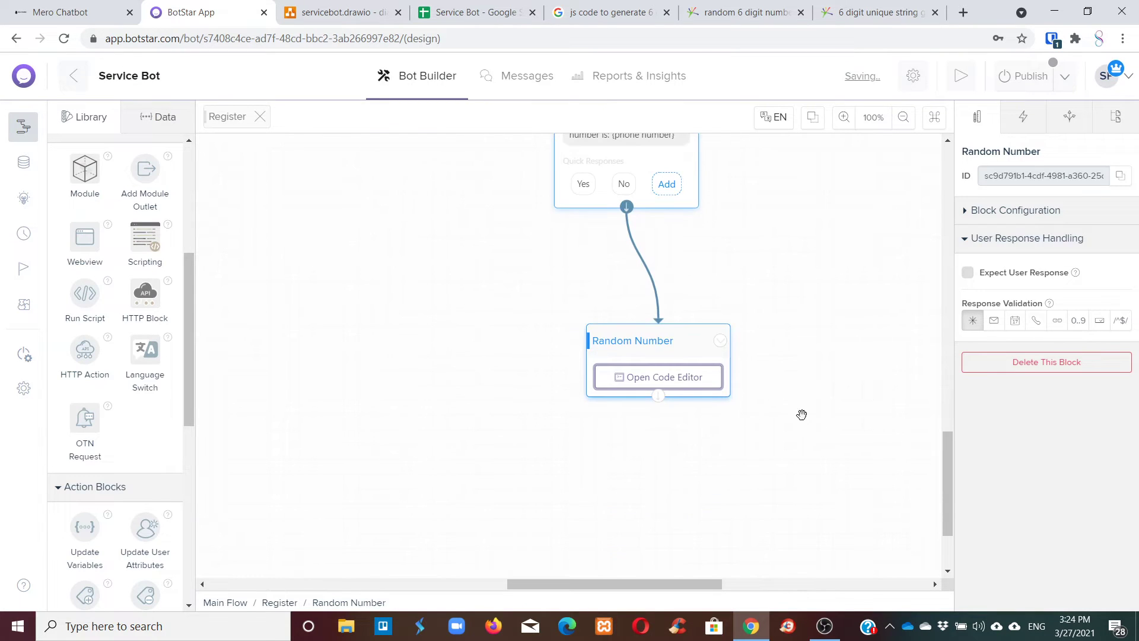
# Test the Random Number block, which replies with a mixed-case code like m0rRgs.
pyautogui.click(719, 339)
pyautogui.click(698, 364)
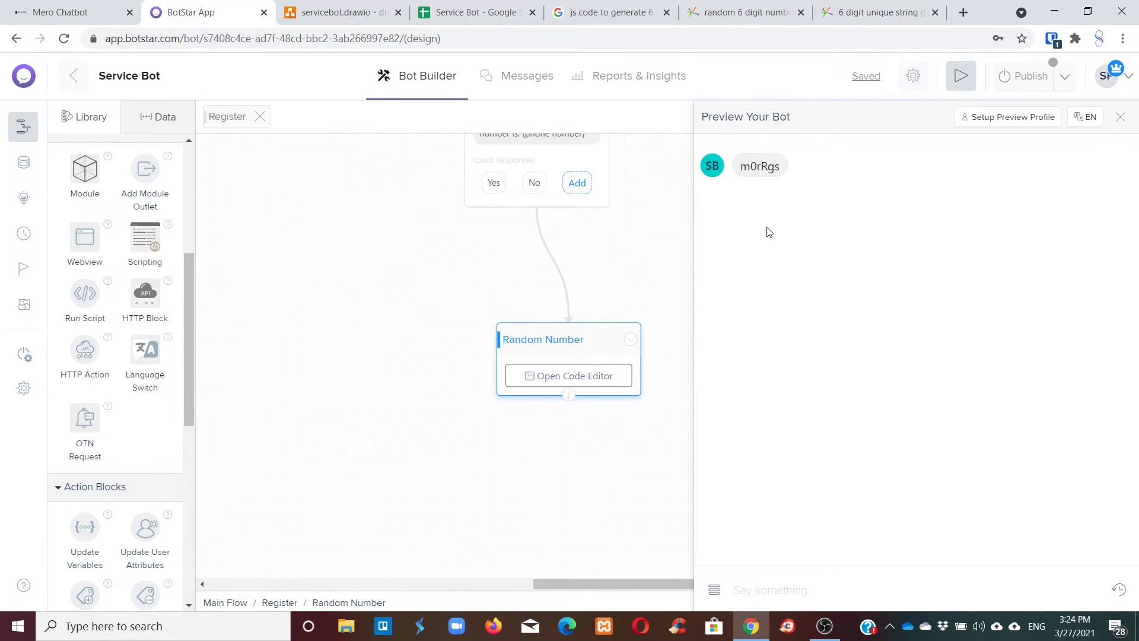
pyautogui.moveTo(739, 167)
pyautogui.mouseDown()
pyautogui.moveTo(785, 173)
pyautogui.moveTo(740, 169)
pyautogui.mouseUp()
pyautogui.click(747, 200)
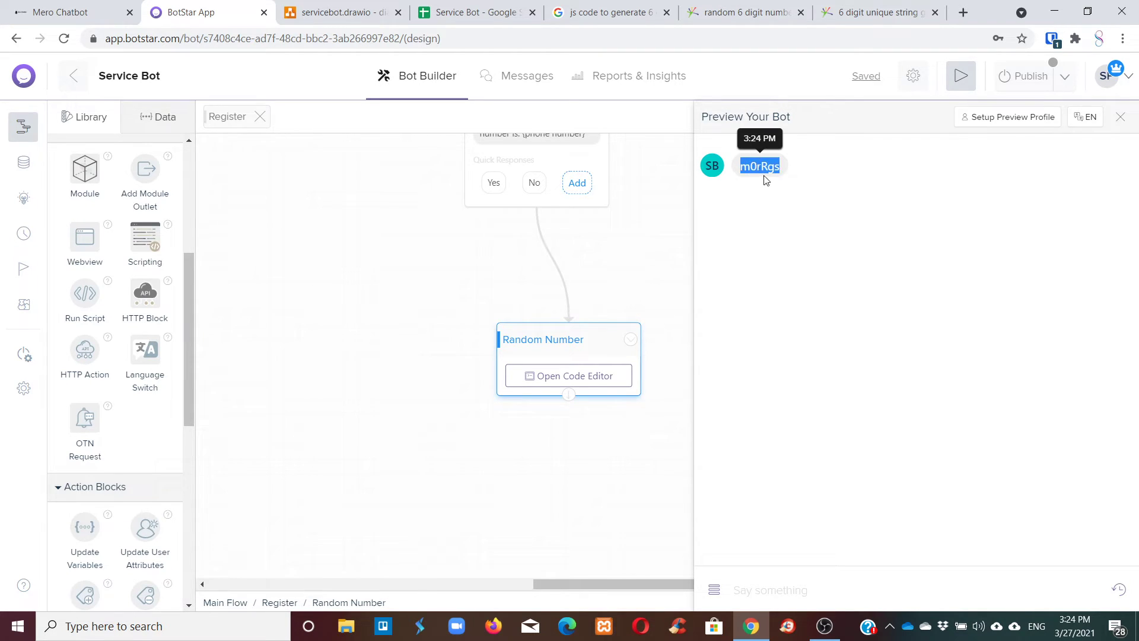
pyautogui.click(1120, 116)
# Delete the lowercase letters from randomChars, save, and test the block again.
pyautogui.click(575, 374)
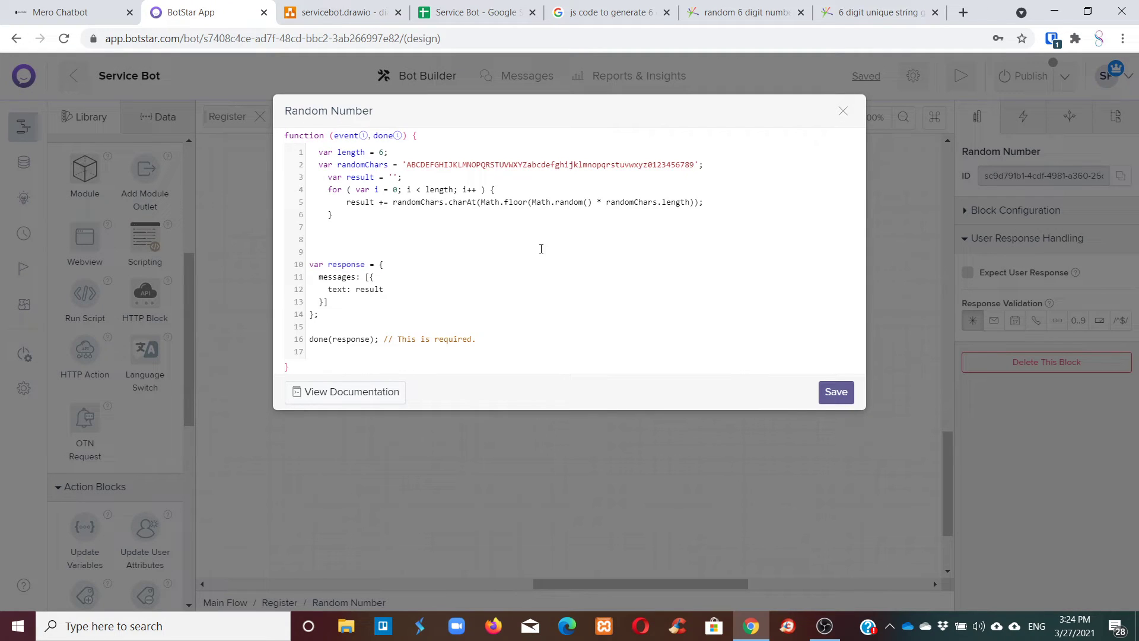
pyautogui.moveTo(408, 167); pyautogui.dragTo(432, 166)
pyautogui.moveTo(527, 164); pyautogui.dragTo(648, 166)
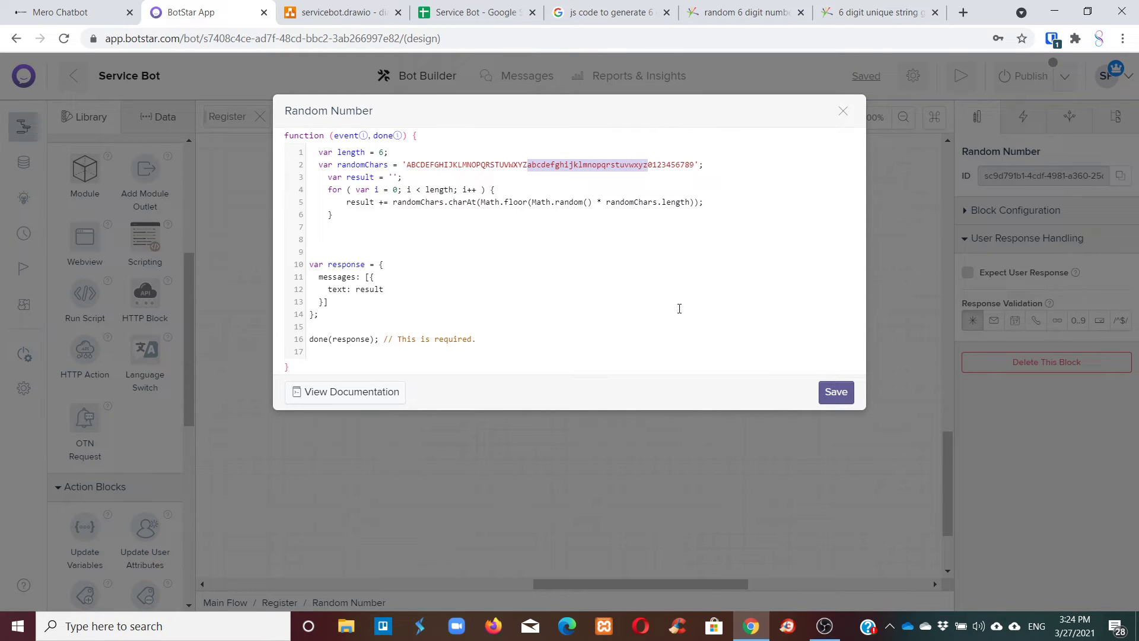
pyautogui.press('BackSpace')
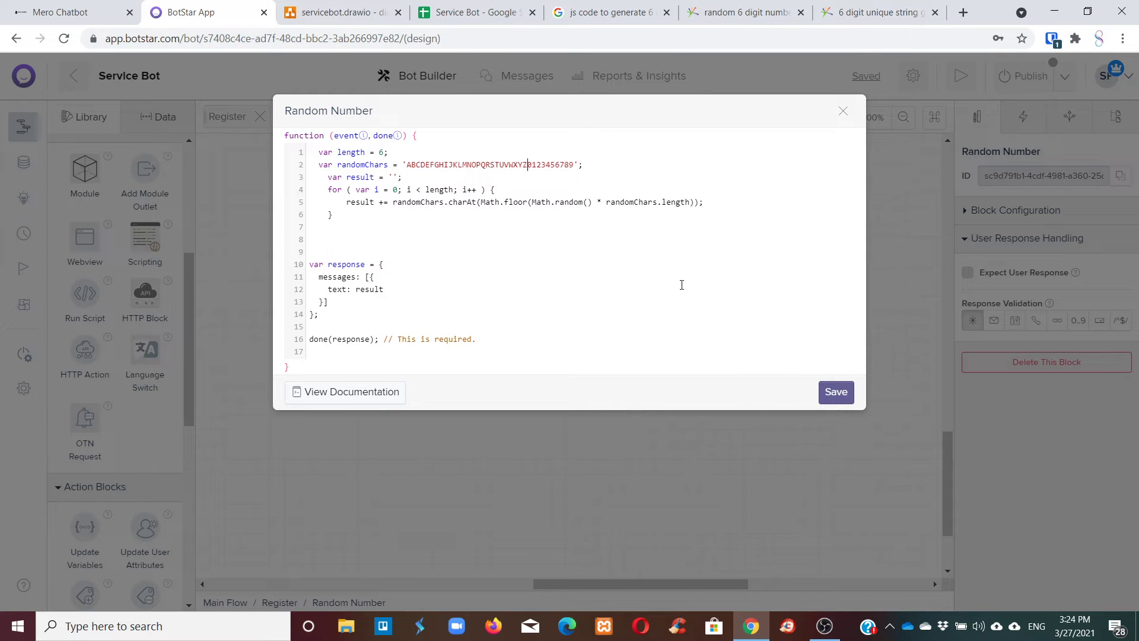
pyautogui.click(835, 392)
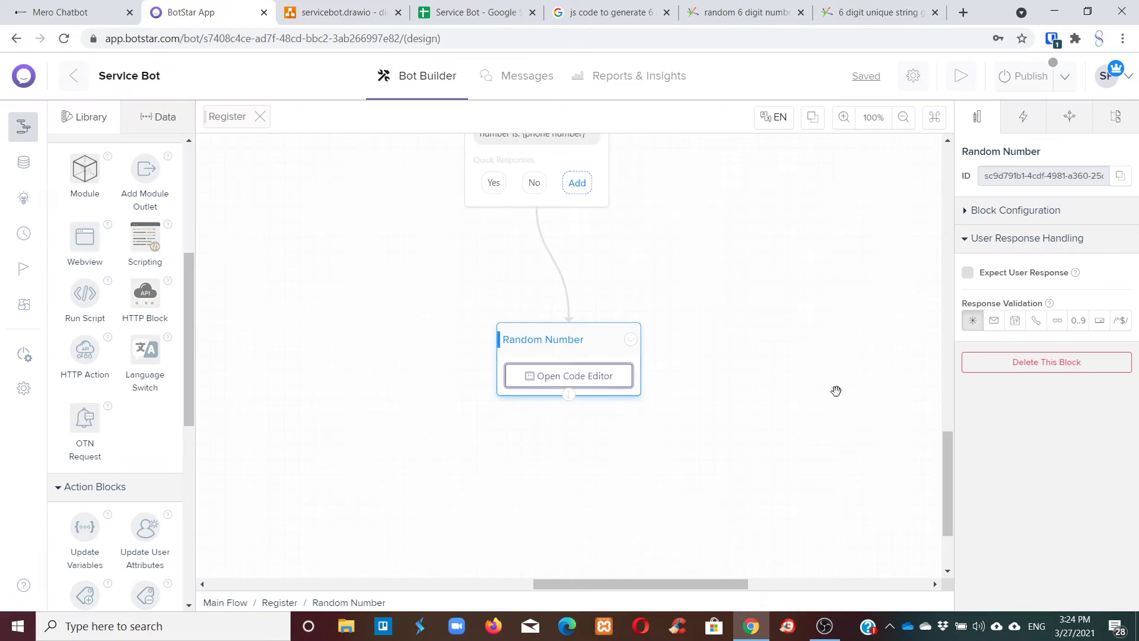
pyautogui.moveTo(631, 335)
pyautogui.click(600, 379)
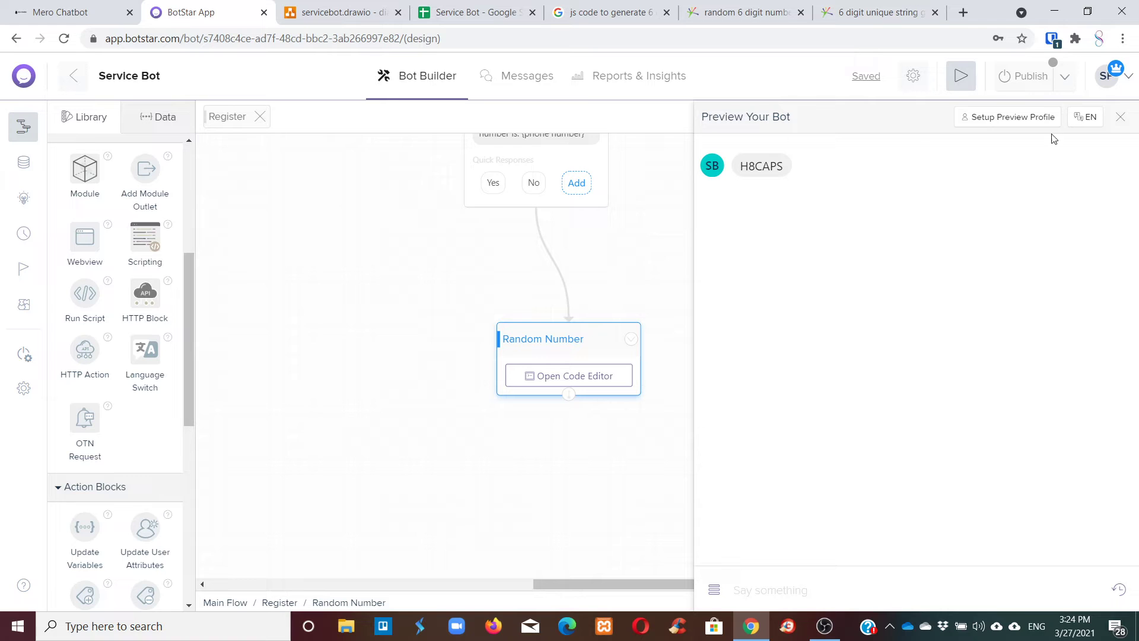
pyautogui.click(1120, 116)
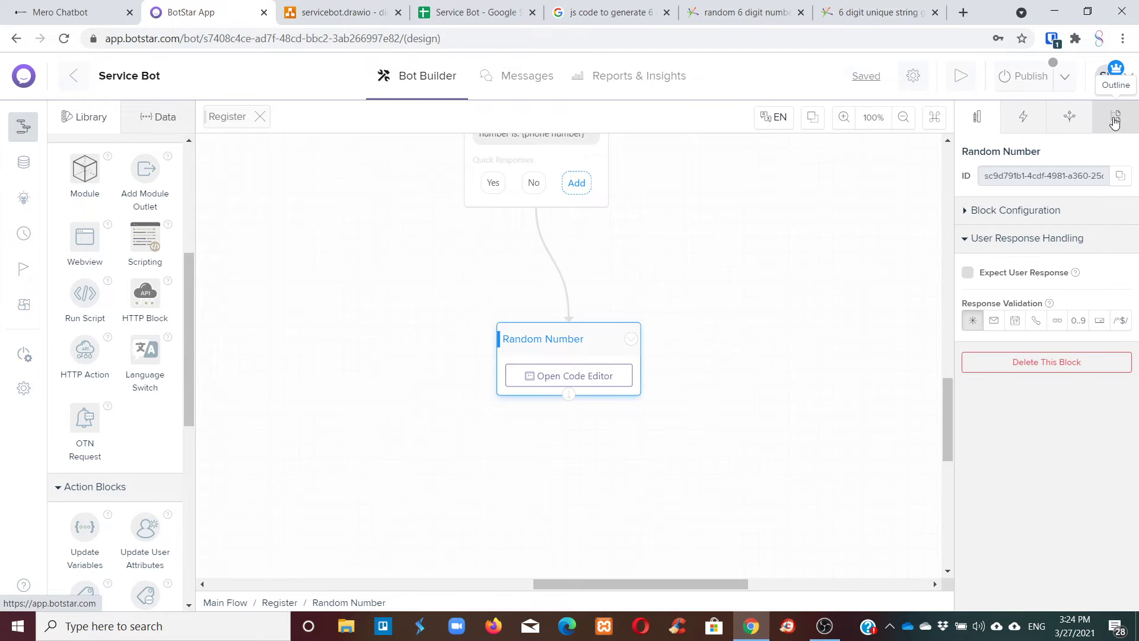
pyautogui.click(578, 375)
pyautogui.moveTo(407, 166)
pyautogui.mouseDown()
pyautogui.moveTo(533, 167)
pyautogui.moveTo(410, 153)
pyautogui.moveTo(409, 162)
pyautogui.mouseUp()
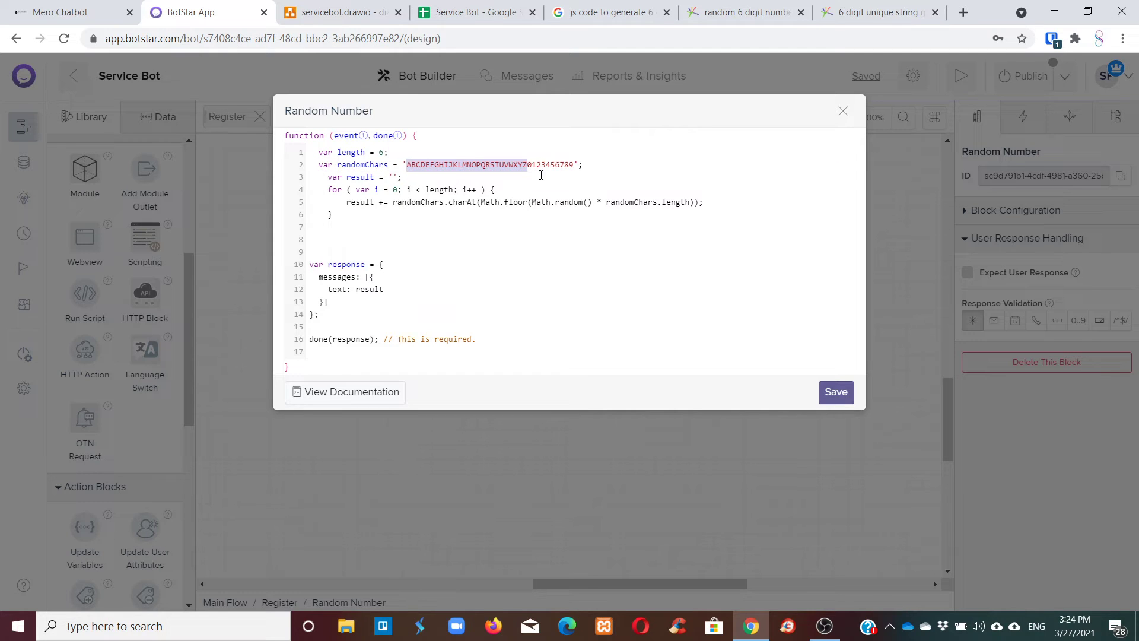
pyautogui.moveTo(527, 166)
pyautogui.mouseDown()
pyautogui.moveTo(577, 169)
pyautogui.moveTo(396, 166)
pyautogui.moveTo(543, 167)
pyautogui.moveTo(528, 167)
pyautogui.mouseUp()
pyautogui.press('BackSpace')
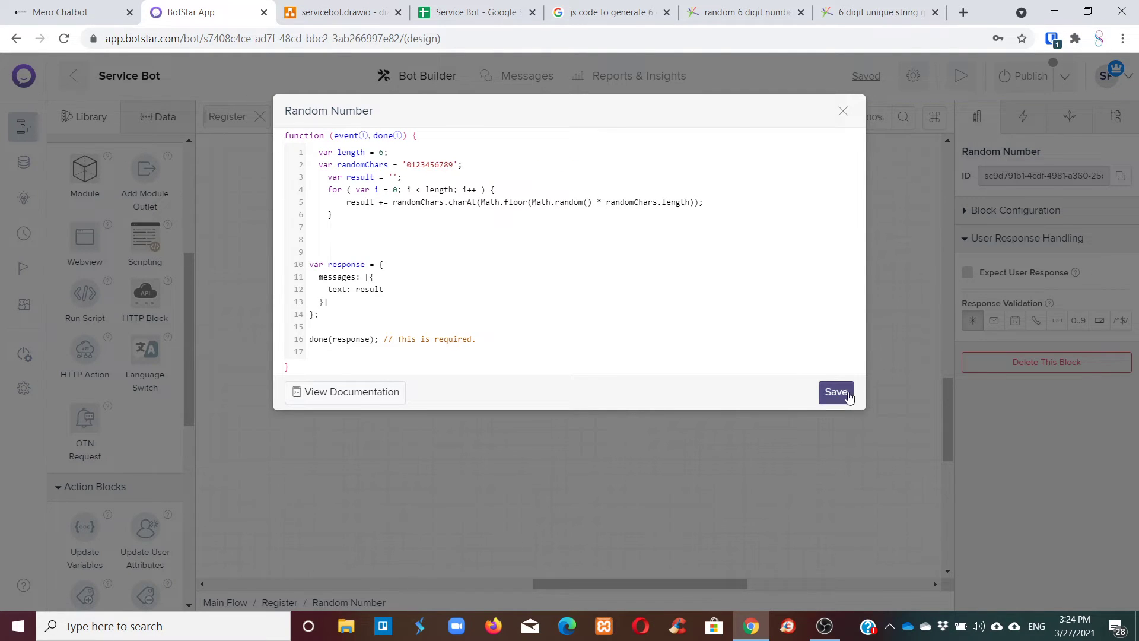
pyautogui.click(837, 392)
# Test the block for a six-digit reply like 987495, then reopen its code editor.
pyautogui.click(634, 338)
pyautogui.click(595, 362)
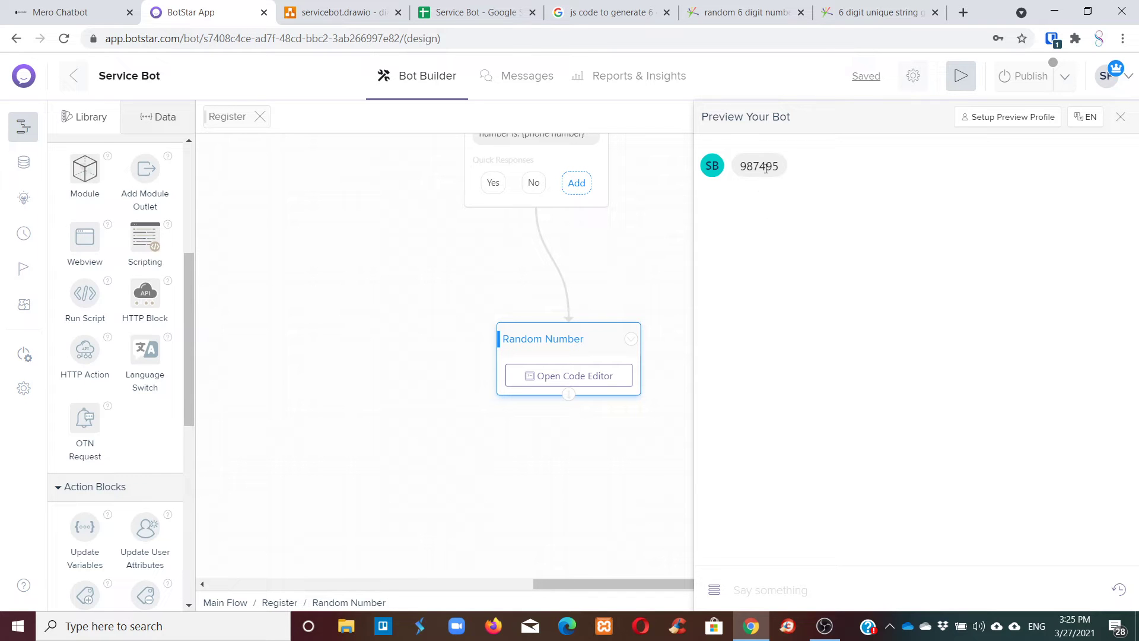
pyautogui.click(586, 377)
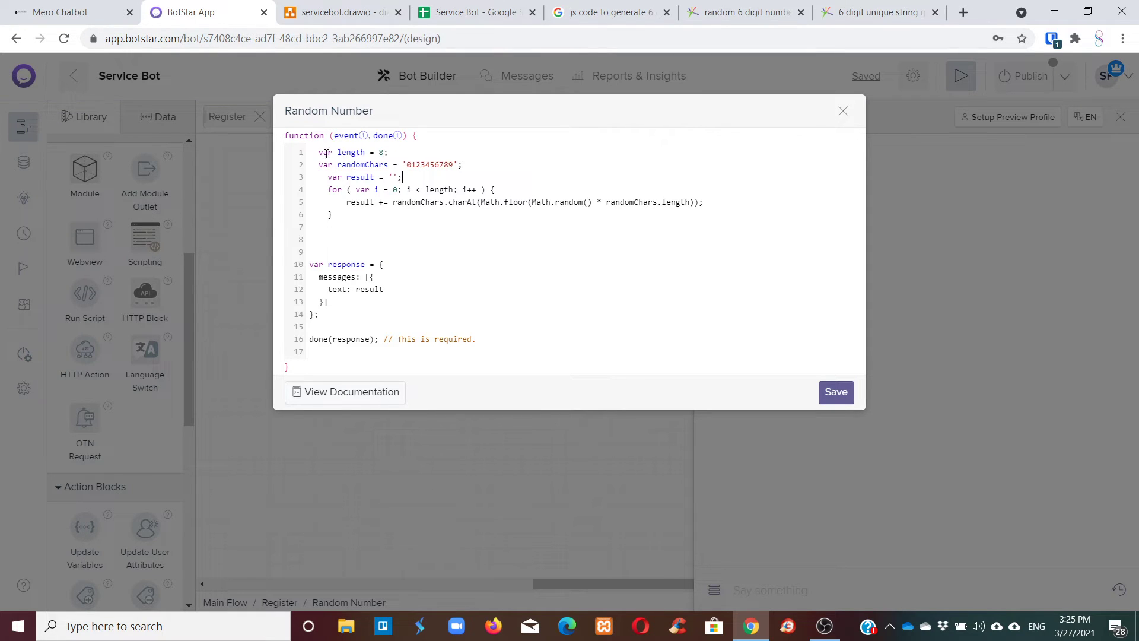
# Save the script with length 8 and test the block, getting the reply 52143597.
pyautogui.moveTo(319, 154); pyautogui.dragTo(385, 154)
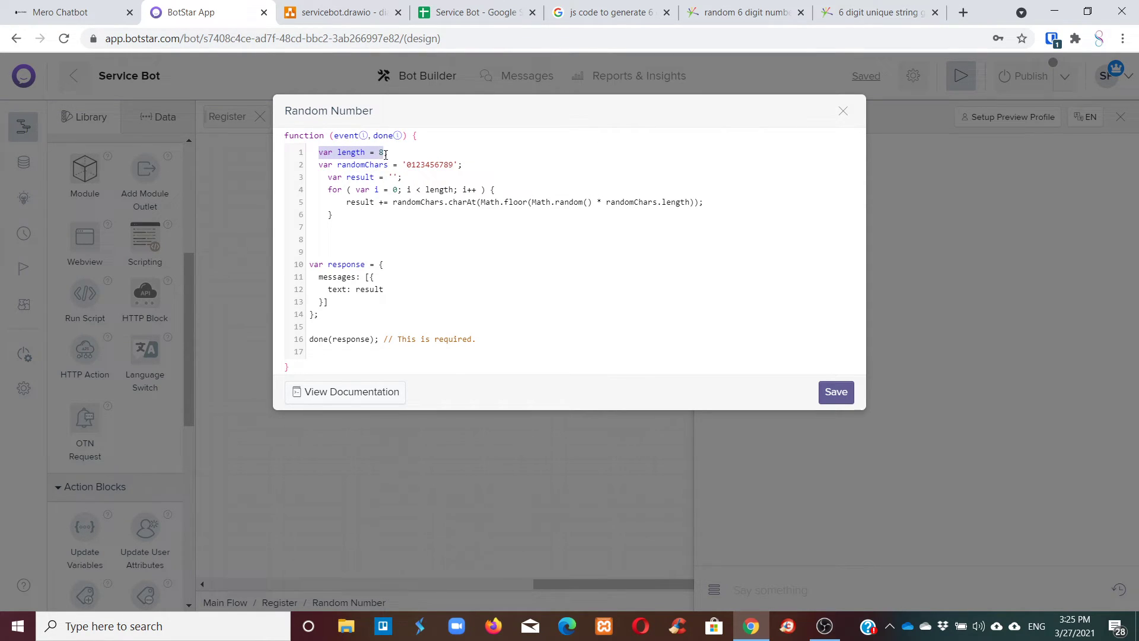
pyautogui.click(324, 190)
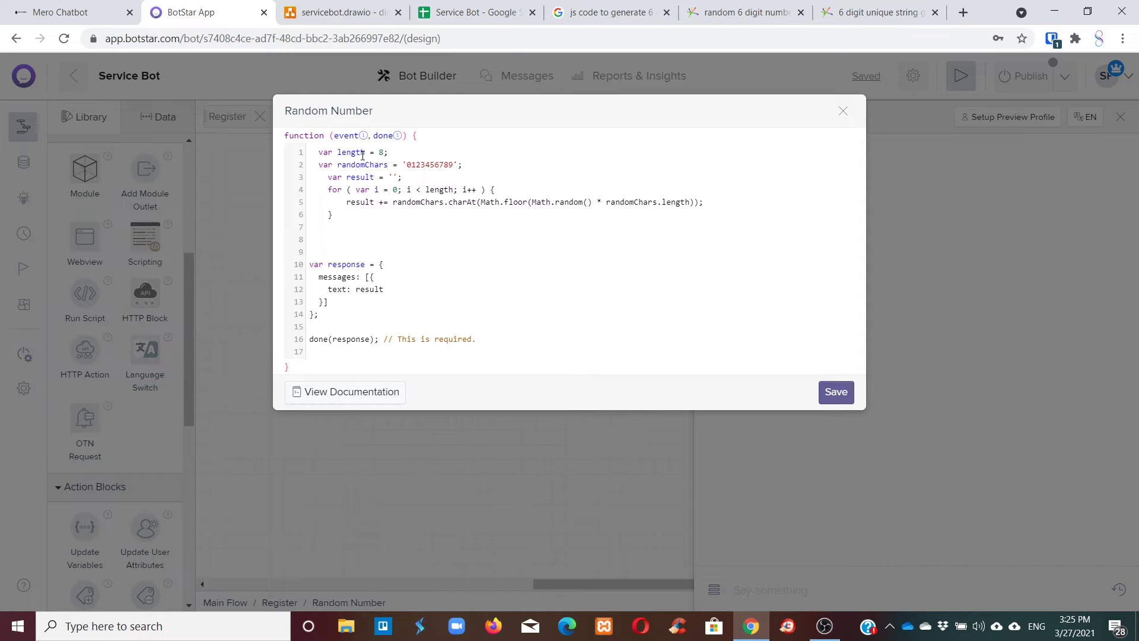
pyautogui.moveTo(356, 190); pyautogui.dragTo(309, 152)
pyautogui.click(836, 391)
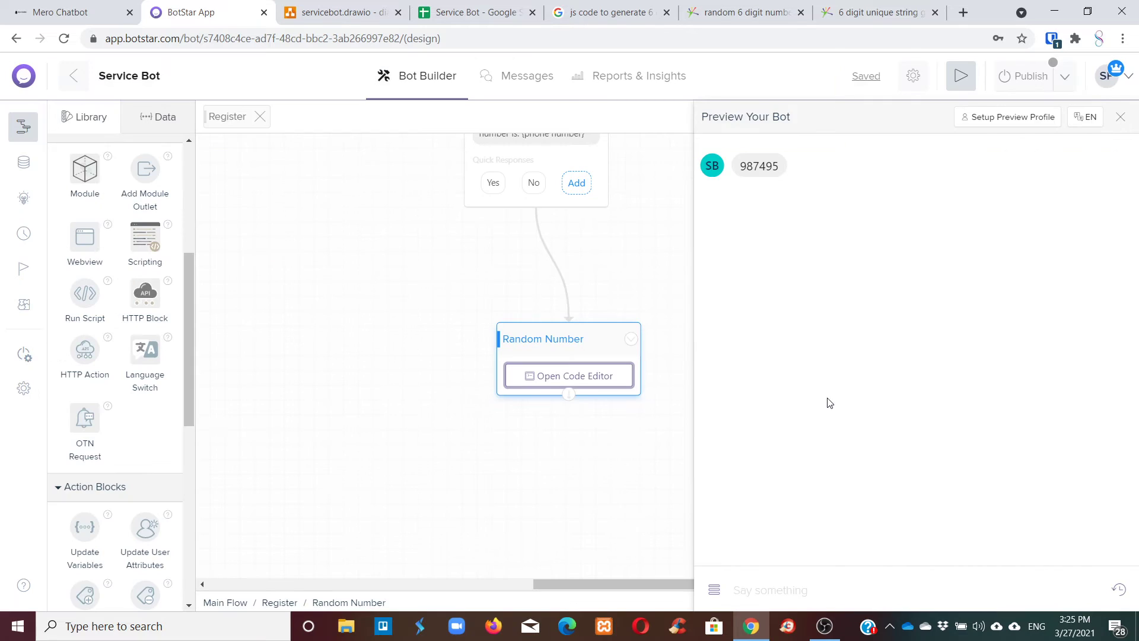
pyautogui.click(1120, 116)
pyautogui.click(630, 339)
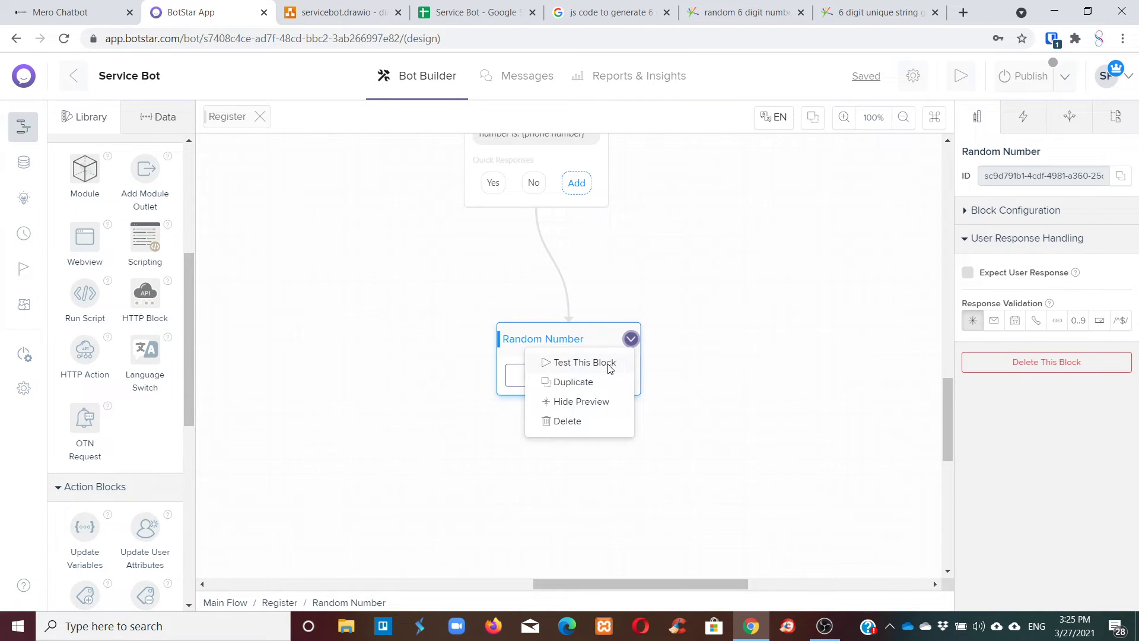
pyautogui.click(610, 364)
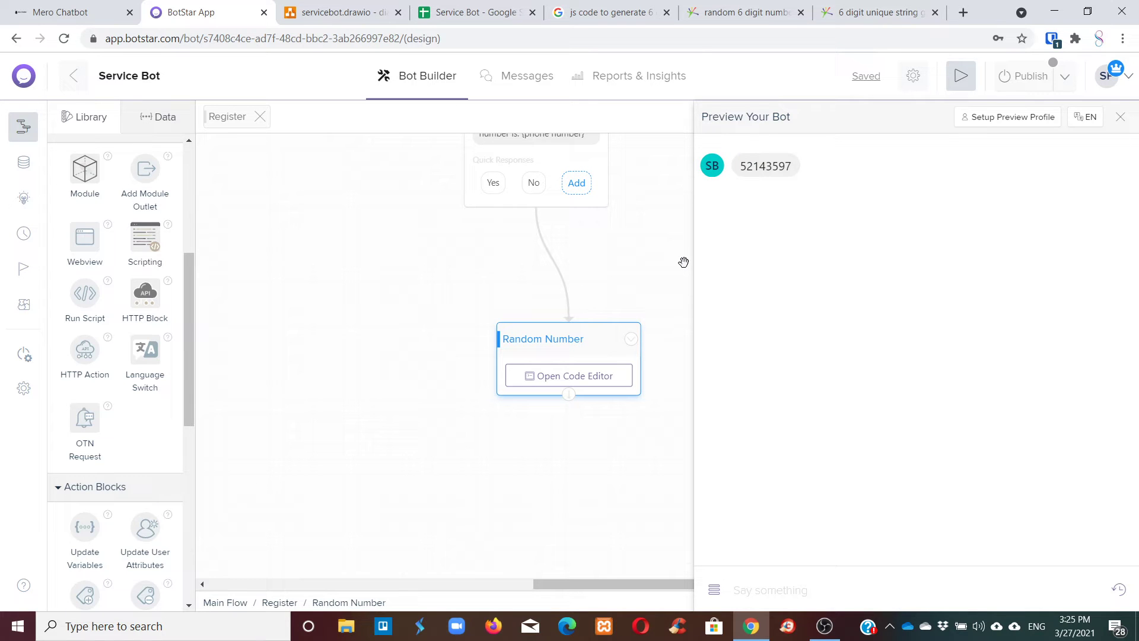
# Drag the Random Number block up toward the confirmation block and check its code.
pyautogui.click(1120, 117)
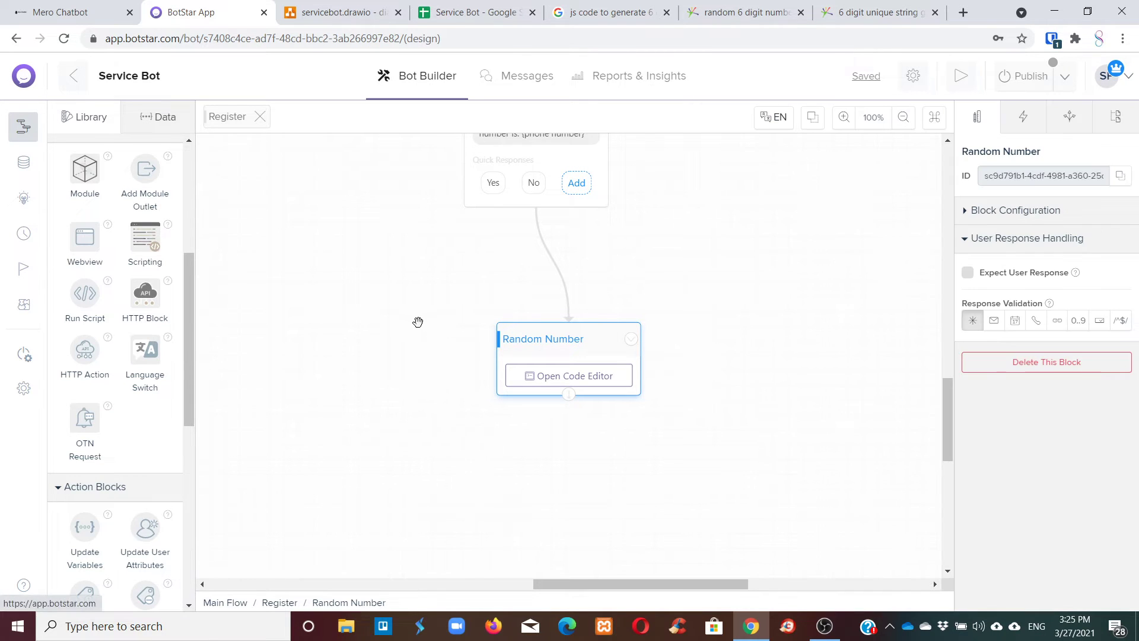
pyautogui.moveTo(501, 343); pyautogui.dragTo(501, 255)
pyautogui.click(580, 303)
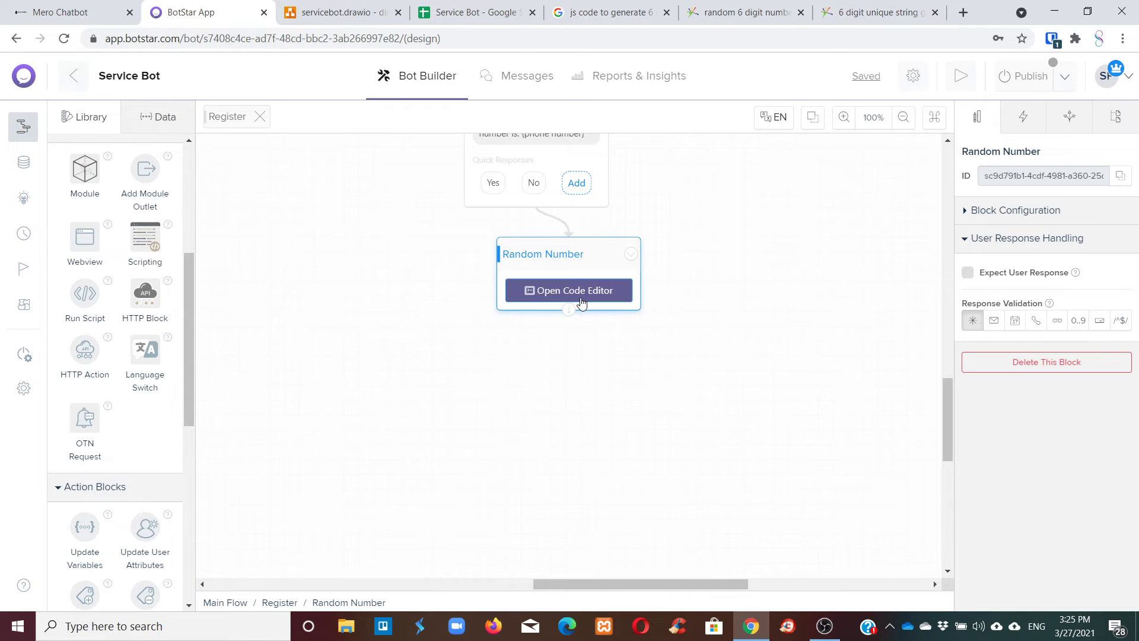
pyautogui.moveTo(319, 278)
pyautogui.mouseDown()
pyautogui.moveTo(367, 290)
pyautogui.moveTo(308, 275)
pyautogui.mouseUp()
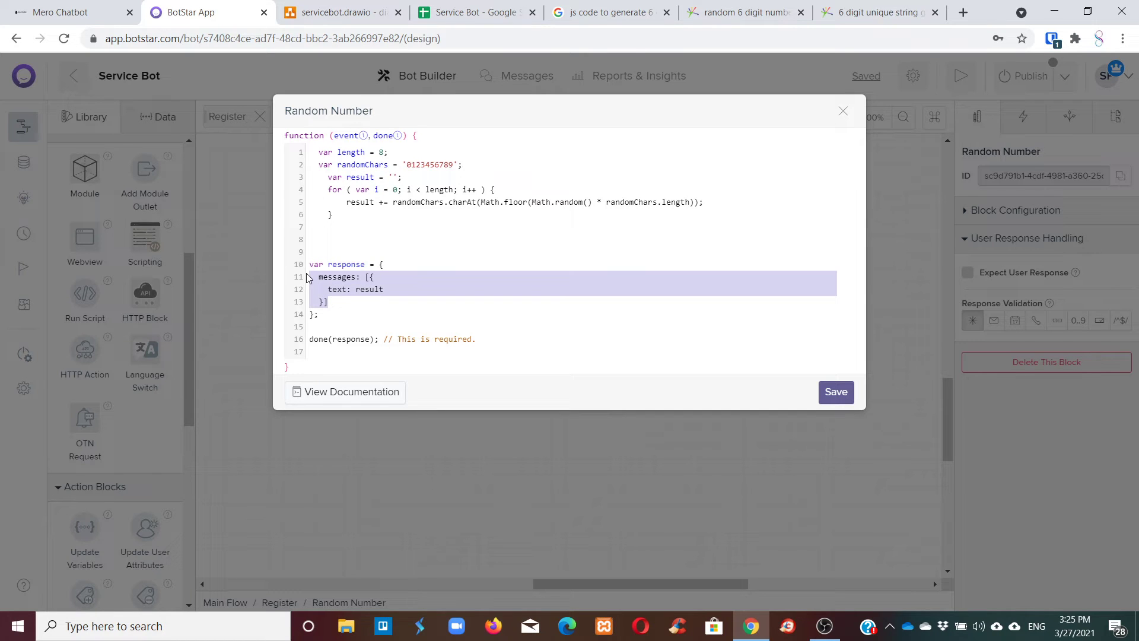
pyautogui.click(843, 111)
# Cycle through the spreadsheet, diagram and search tabs back to the BotStar flow editor.
pyautogui.click(474, 12)
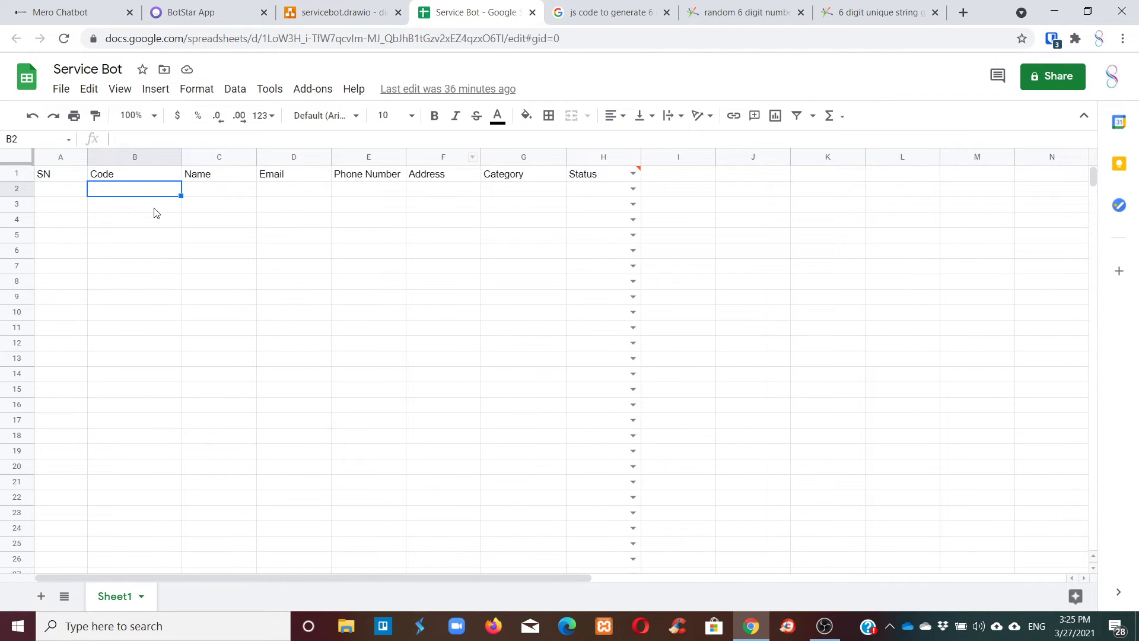
pyautogui.click(304, 11)
pyautogui.click(537, 5)
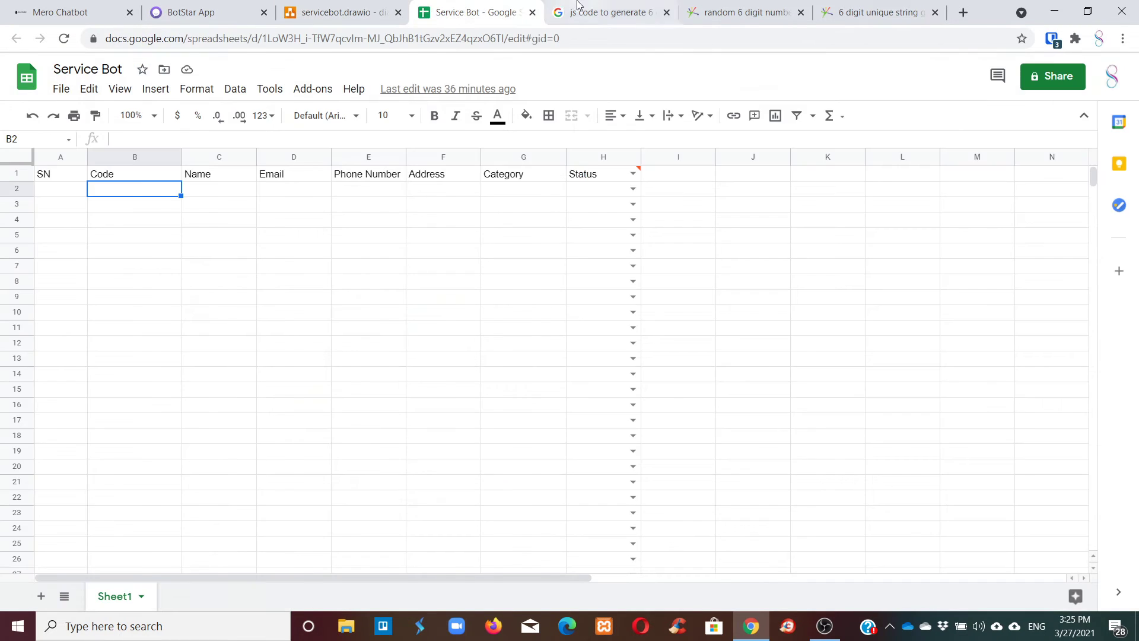
pyautogui.click(593, 12)
pyautogui.click(225, 6)
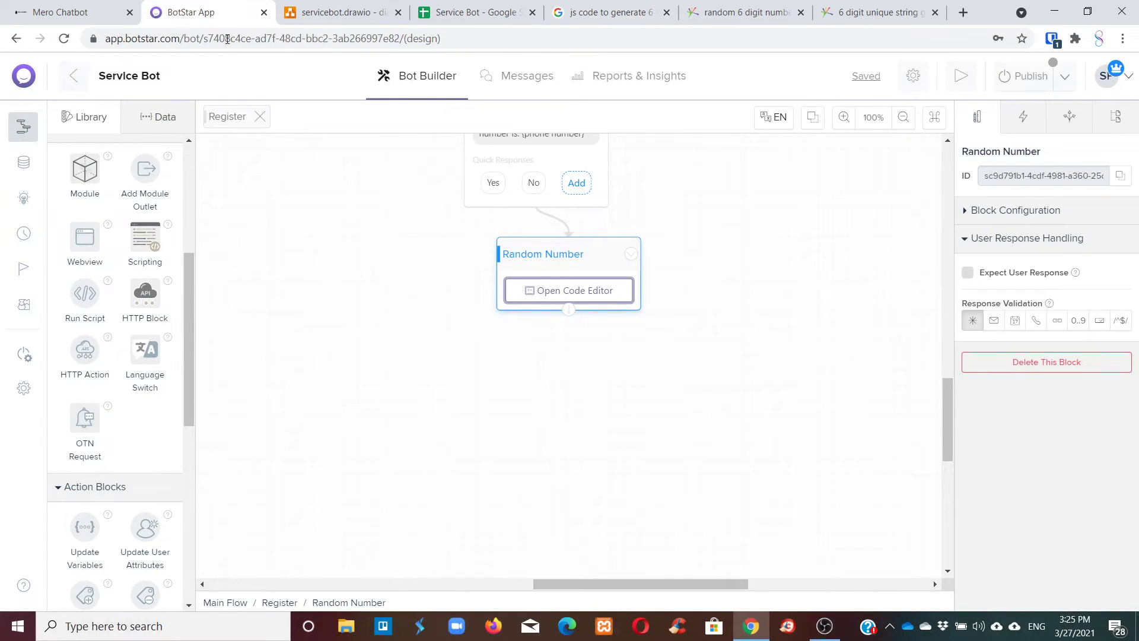
# Create a new variable named regID from the Data tab's Variables list.
pyautogui.moveTo(517, 255); pyautogui.dragTo(544, 273)
pyautogui.click(158, 117)
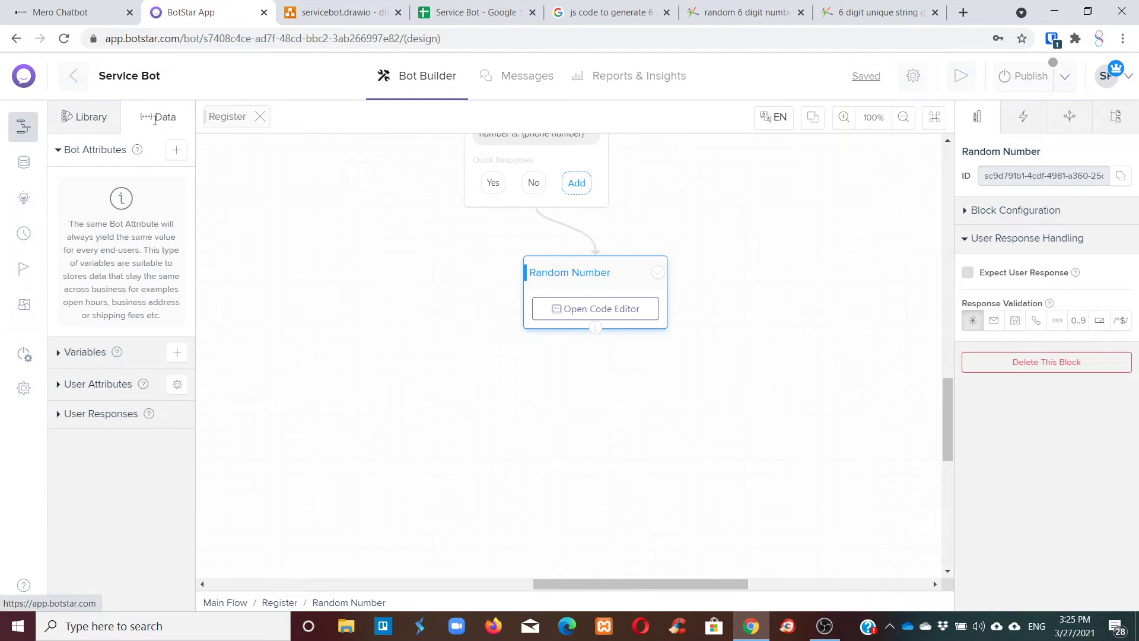
pyautogui.click(177, 352)
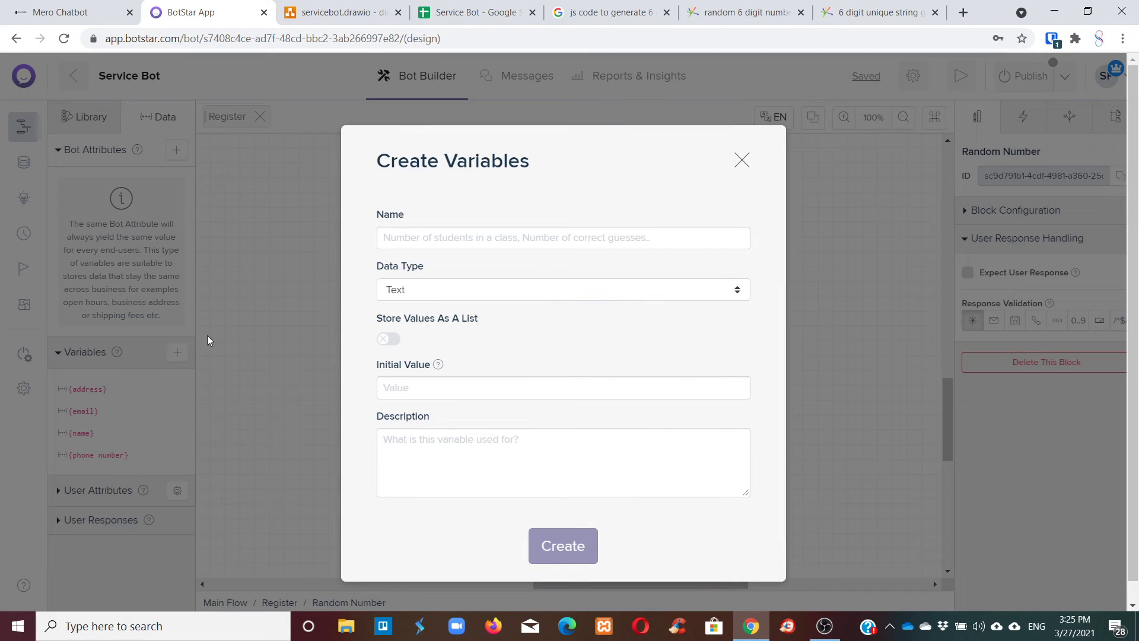
pyautogui.write('random')
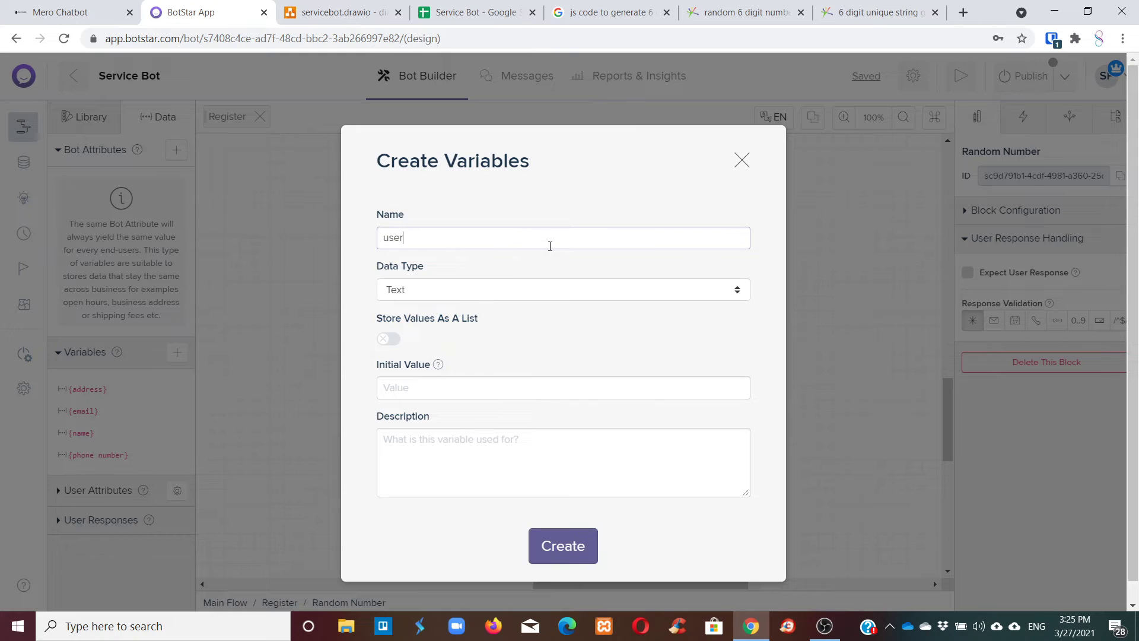
pyautogui.press('BackSpace')
pyautogui.press('BackSpace')
pyautogui.press('BackSpace')
pyautogui.press('BackSpace')
pyautogui.press('BackSpace')
pyautogui.press('BackSpace')
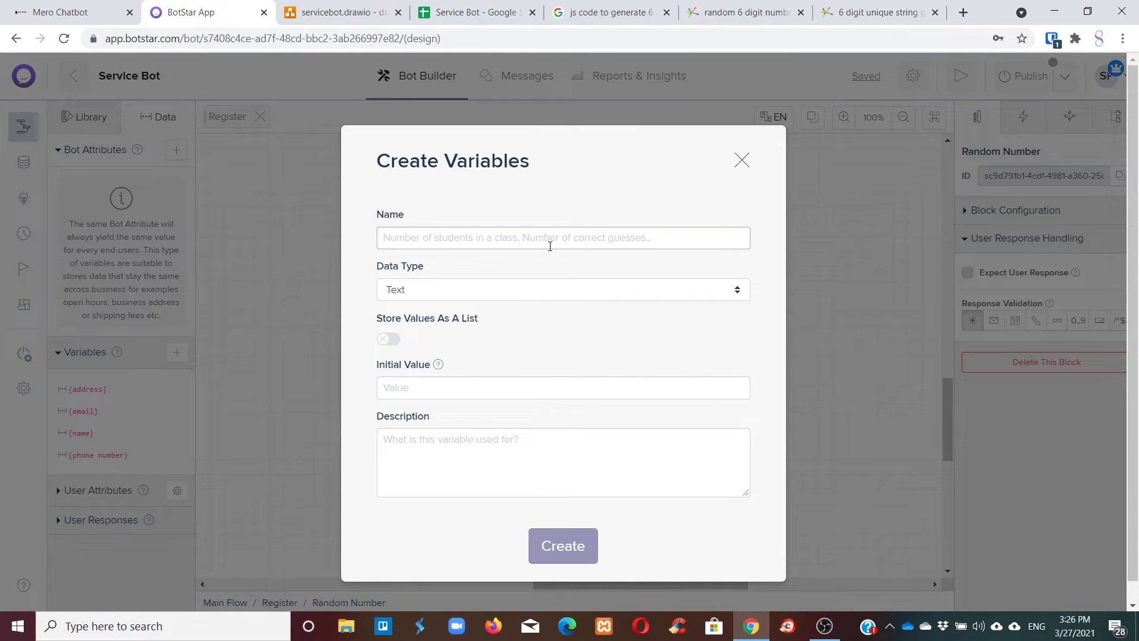
pyautogui.write('re')
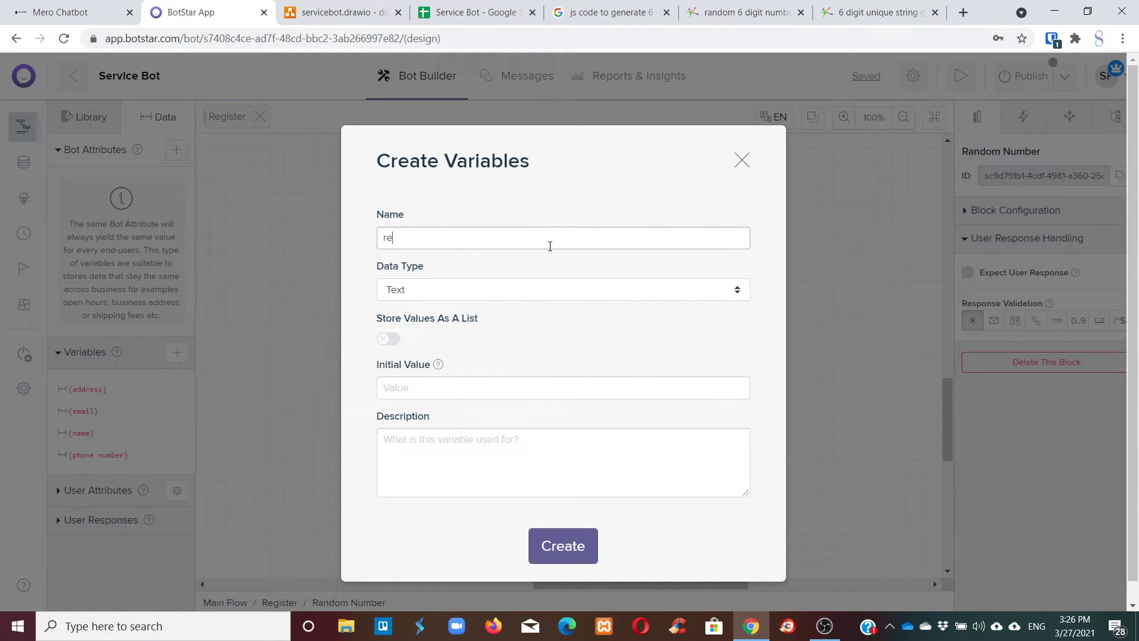
pyautogui.write('gistrationId')
pyautogui.press('BackSpace')
pyautogui.write('D')
pyautogui.moveTo(432, 242); pyautogui.dragTo(346, 237)
pyautogui.write('regID')
pyautogui.click(586, 550)
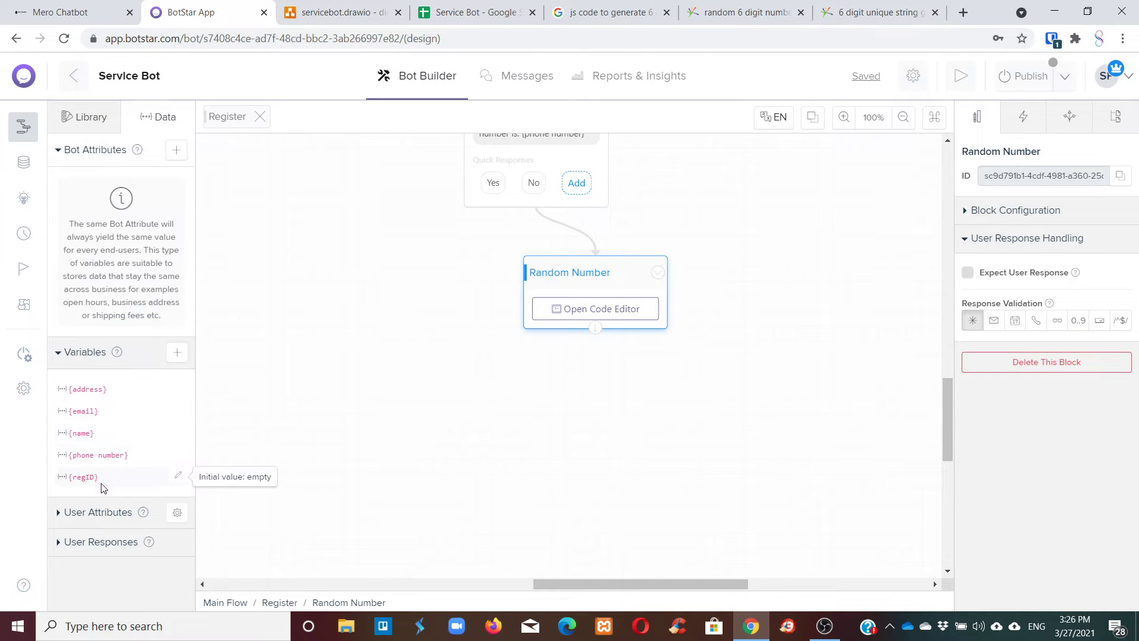
# Check the regID settings without changes and realign the Random Number block under its connector.
pyautogui.click(180, 478)
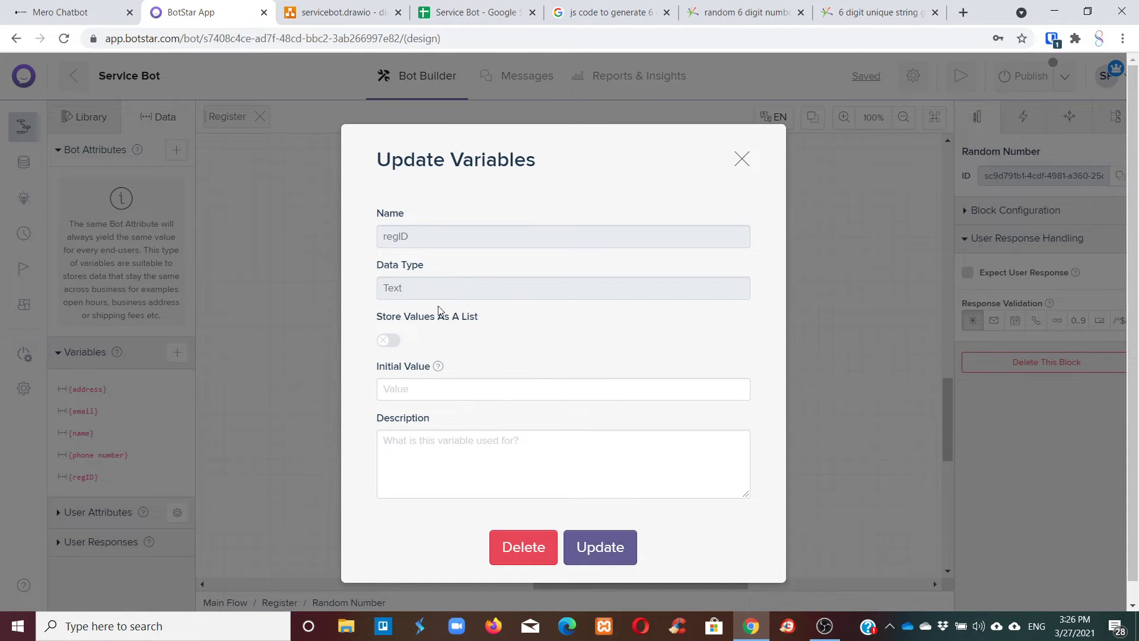
pyautogui.click(742, 159)
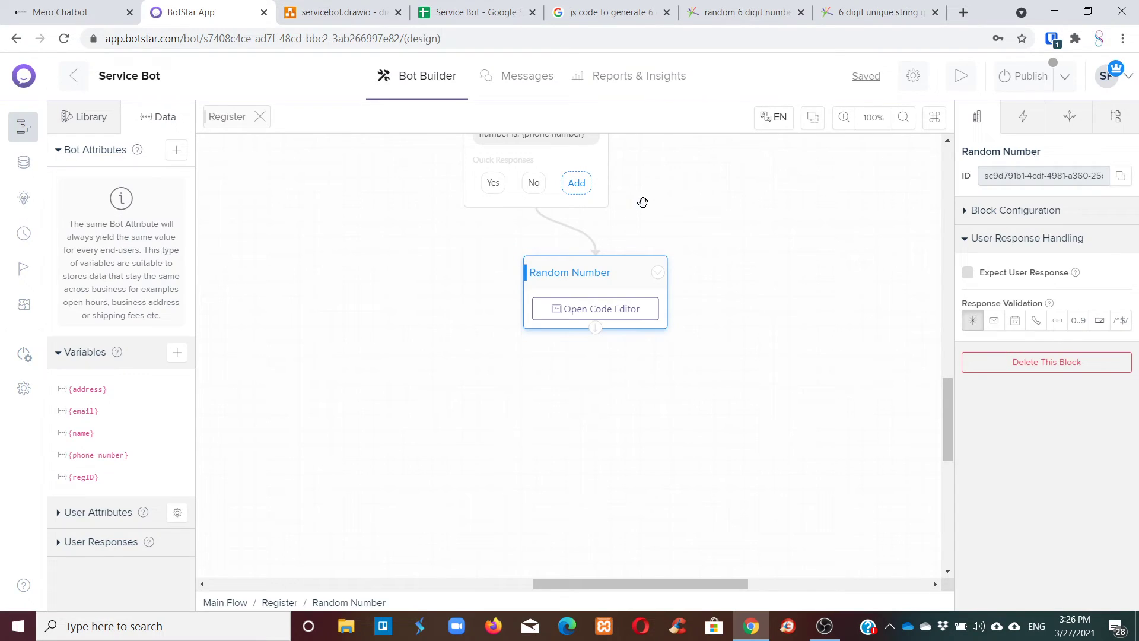
pyautogui.moveTo(597, 265)
pyautogui.mouseDown()
pyautogui.moveTo(536, 268)
pyautogui.moveTo(579, 278)
pyautogui.mouseUp()
pyautogui.scroll(3, 691, 319)
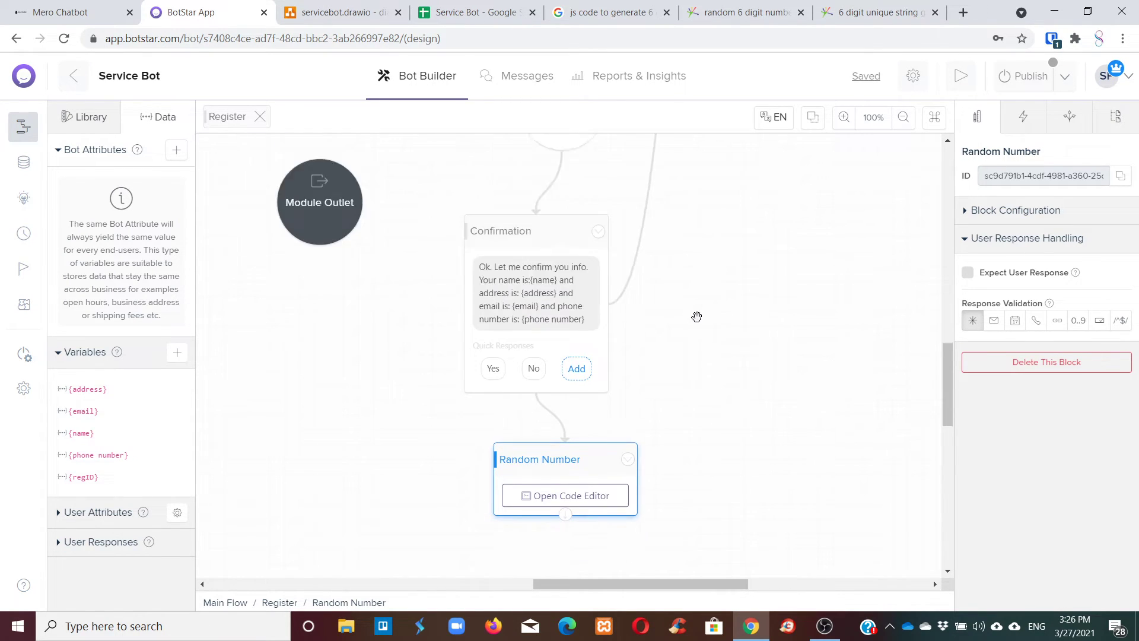
pyautogui.scroll(-3, 695, 318)
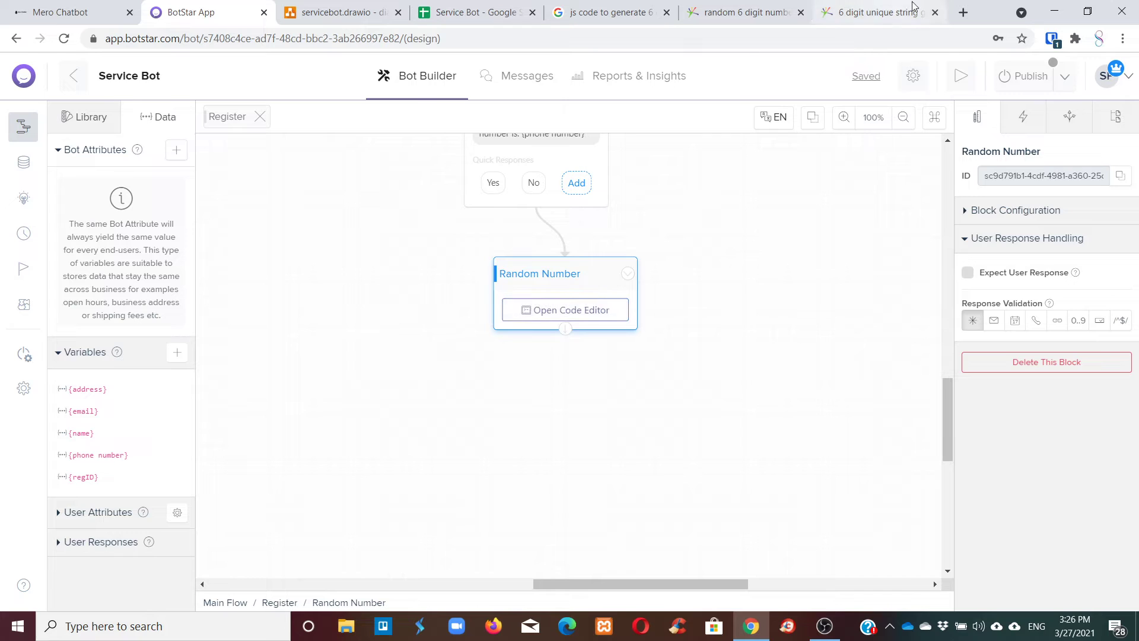
# Search Google for 'botstar scripting' in a new browser tab.
pyautogui.click(964, 13)
pyautogui.write('b')
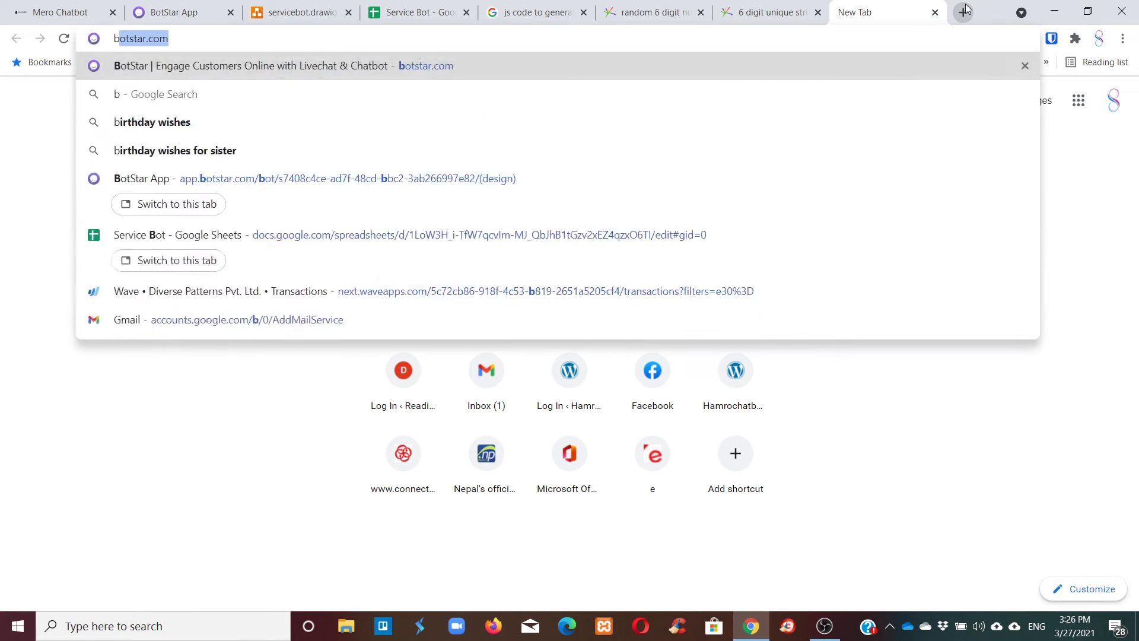
pyautogui.write('tostar')
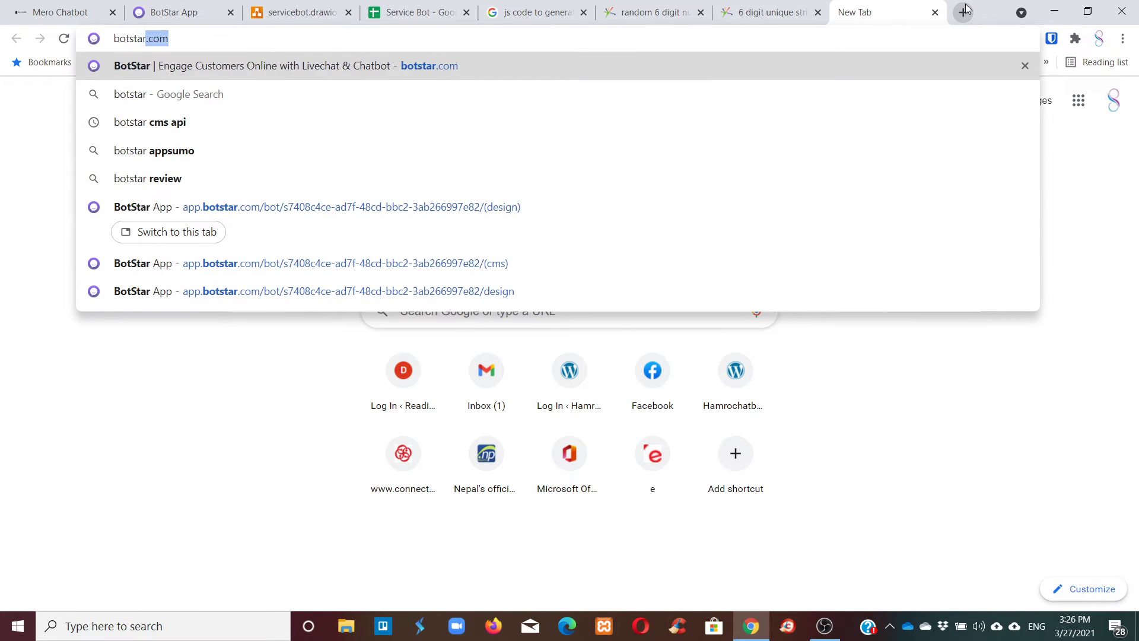
pyautogui.write('.com')
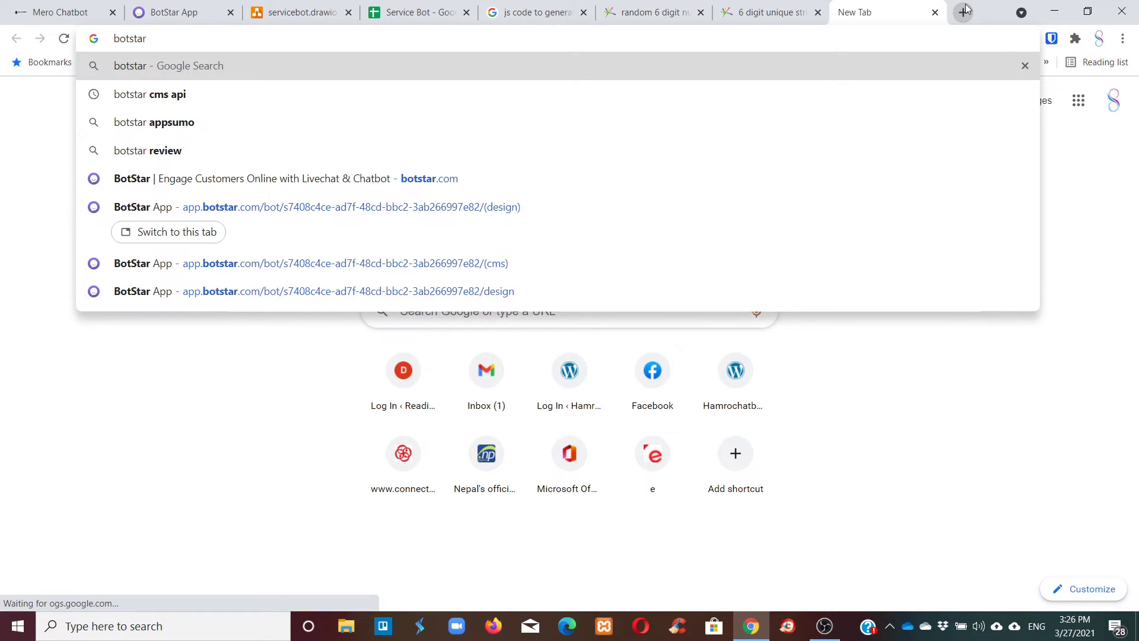
pyautogui.press('BackSpace')
pyautogui.write('script')
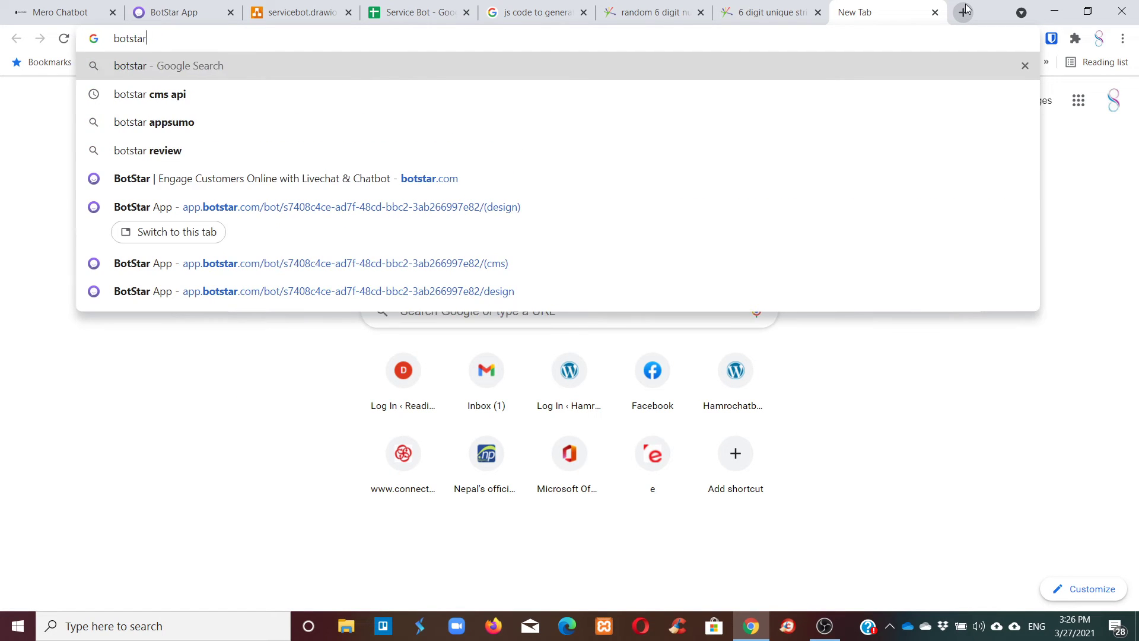
pyautogui.write('ing')
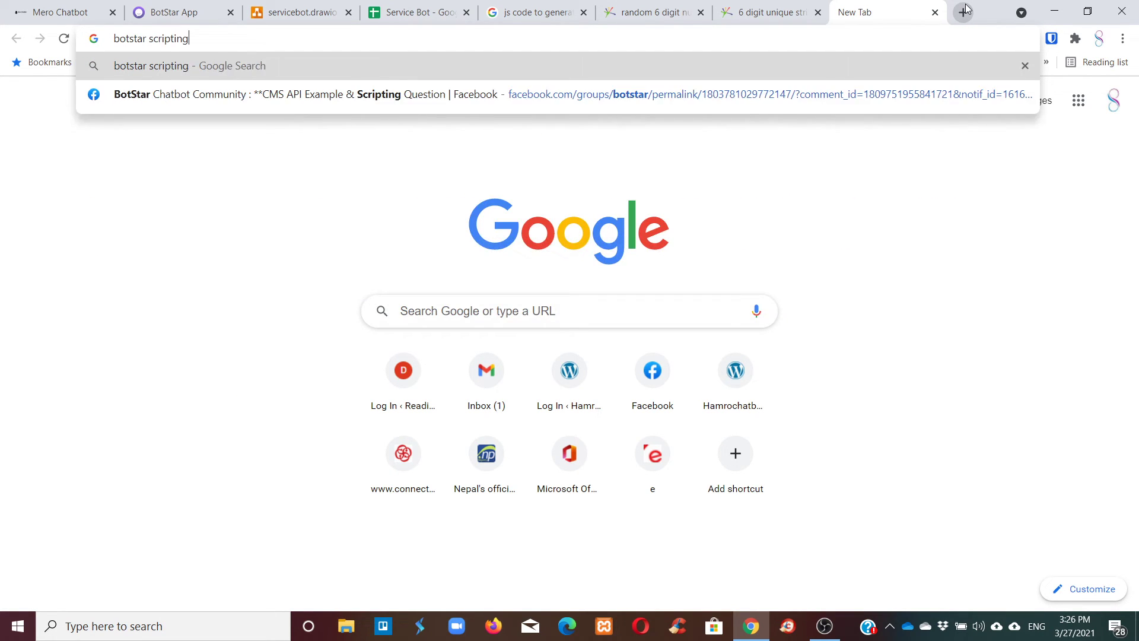
pyautogui.press('Return')
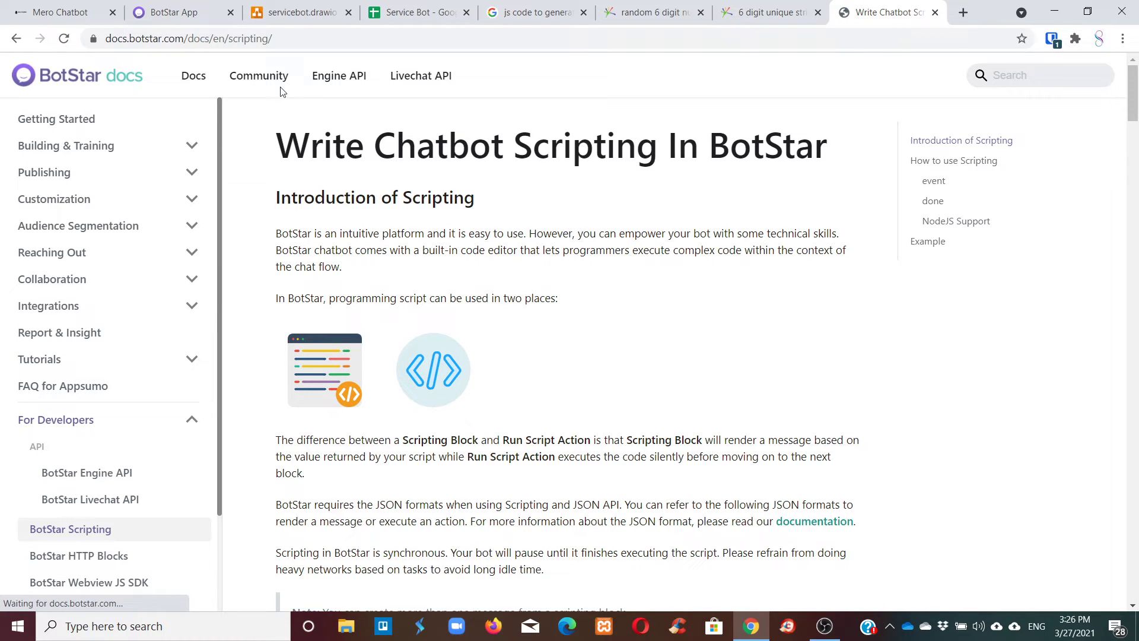
# Scroll the BotStar scripting docs and open the JSON Action Formats page.
pyautogui.scroll(-10, 925, 332)
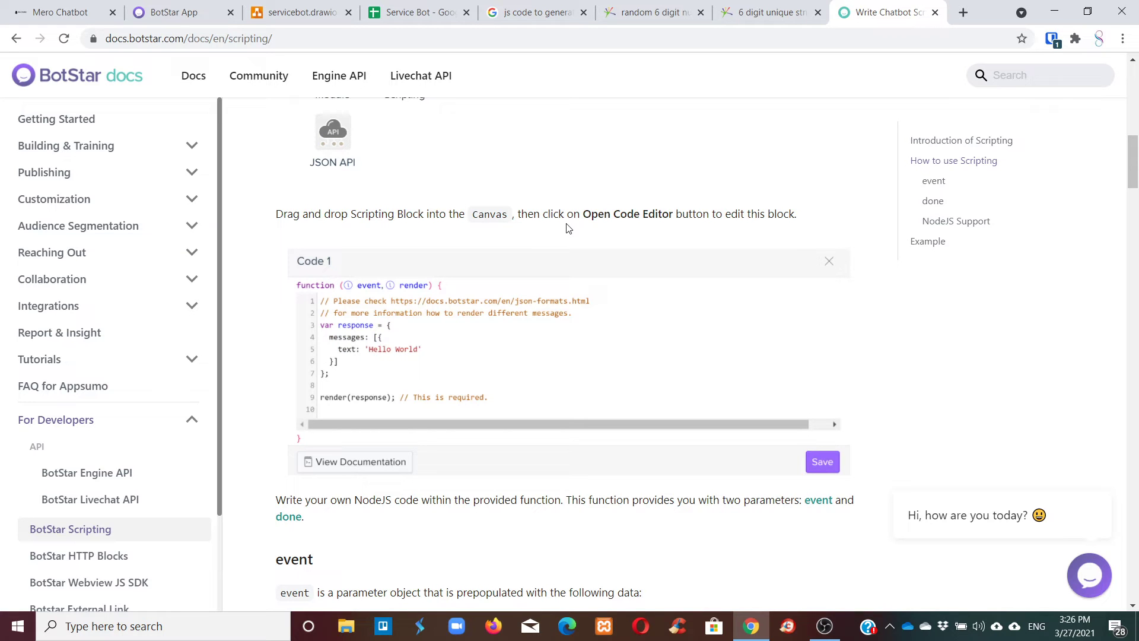
pyautogui.scroll(-7, 581, 235)
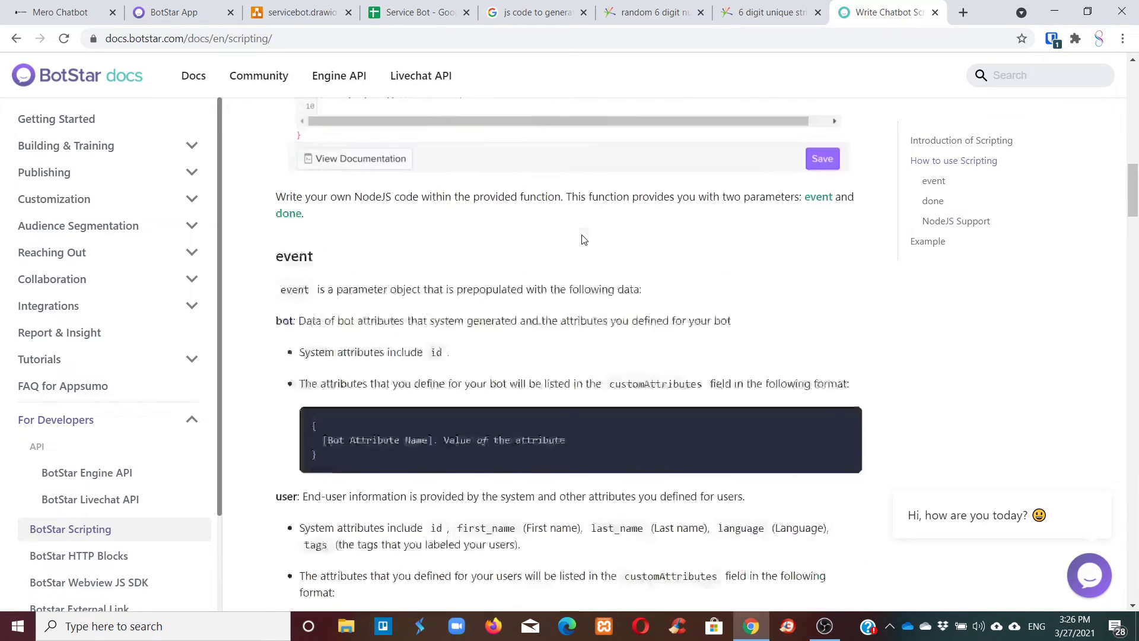
pyautogui.scroll(-4, 744, 258)
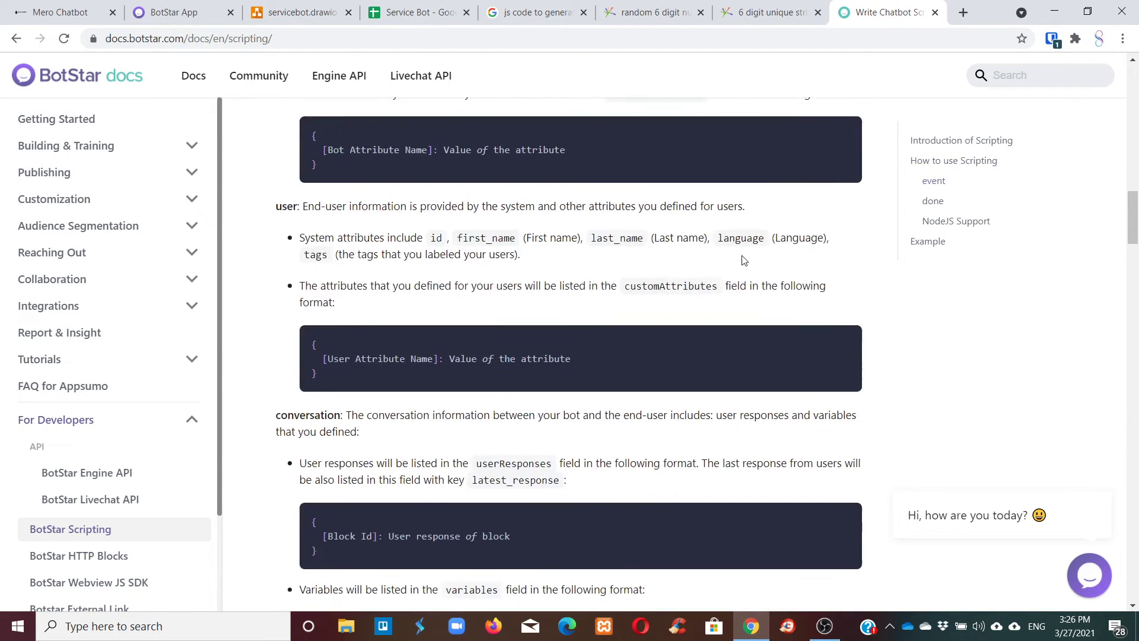
pyautogui.scroll(-5, 715, 287)
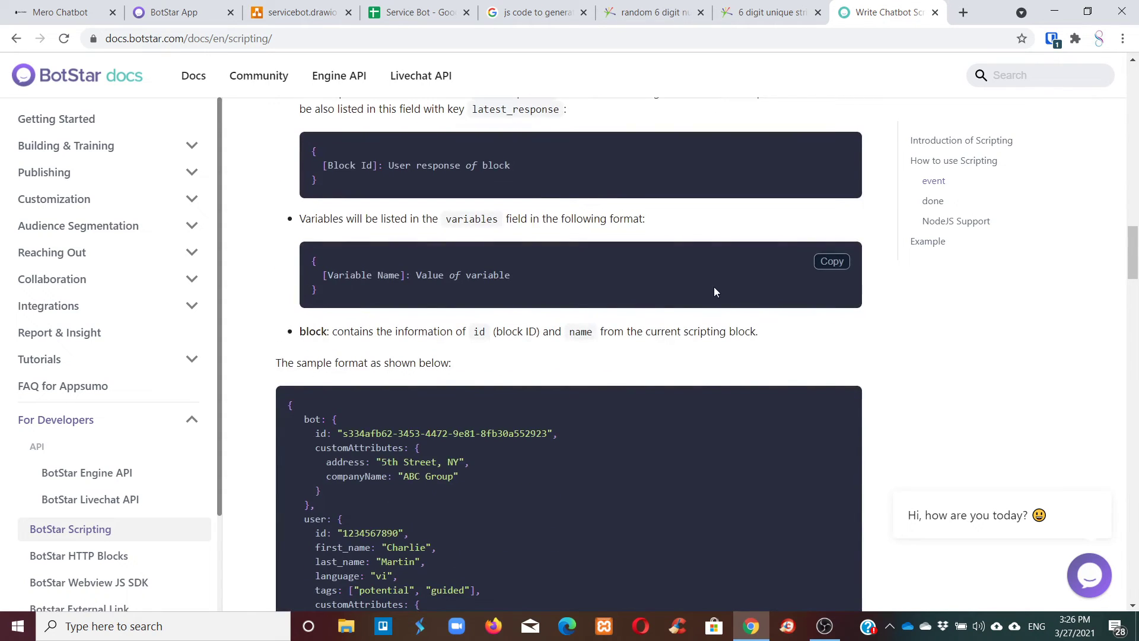
pyautogui.scroll(-19, 721, 290)
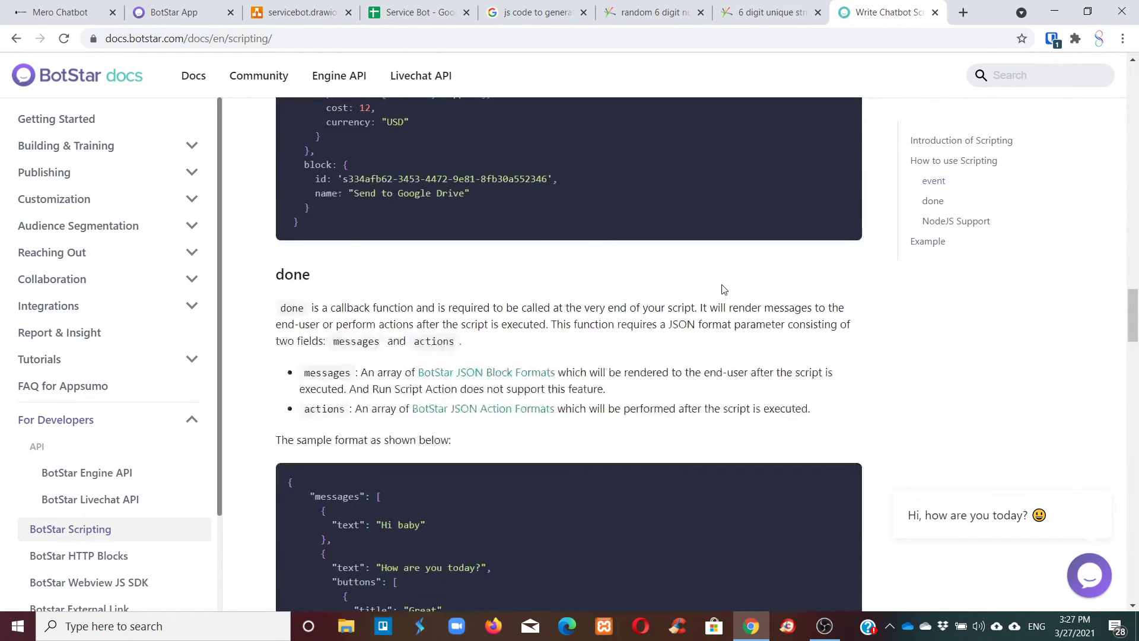
pyautogui.scroll(-8, 721, 289)
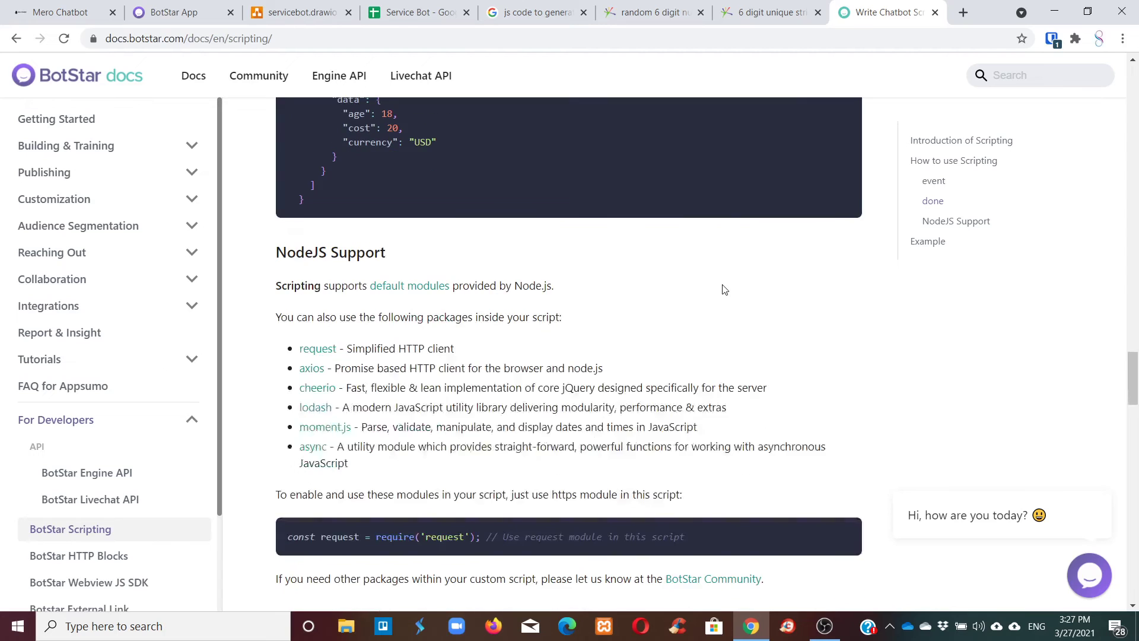
pyautogui.scroll(5, 721, 288)
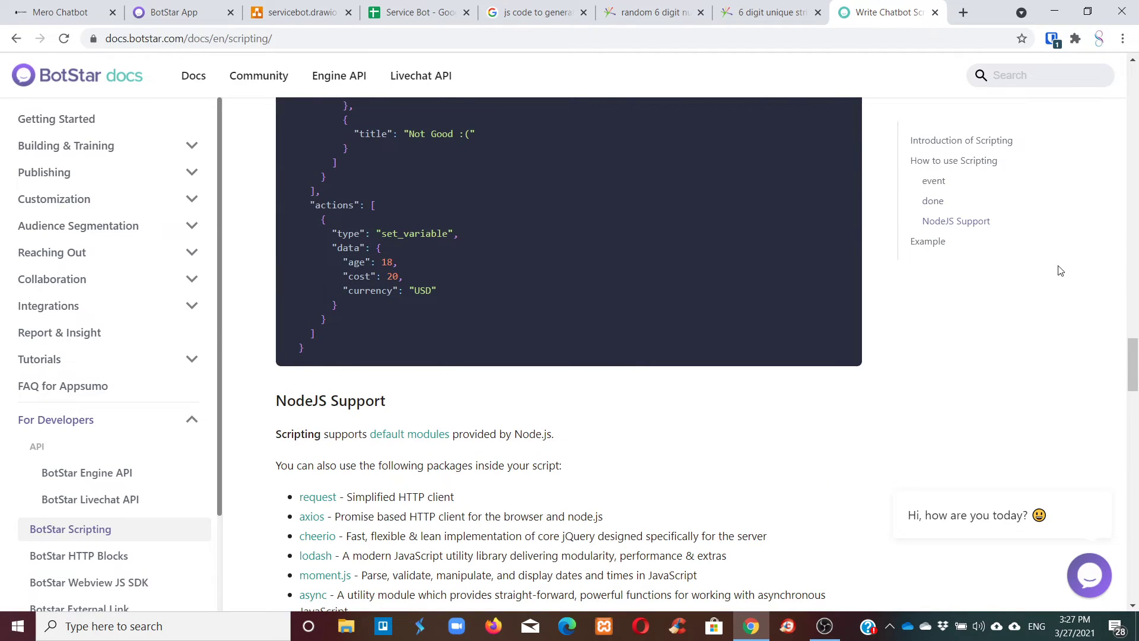
pyautogui.click(933, 201)
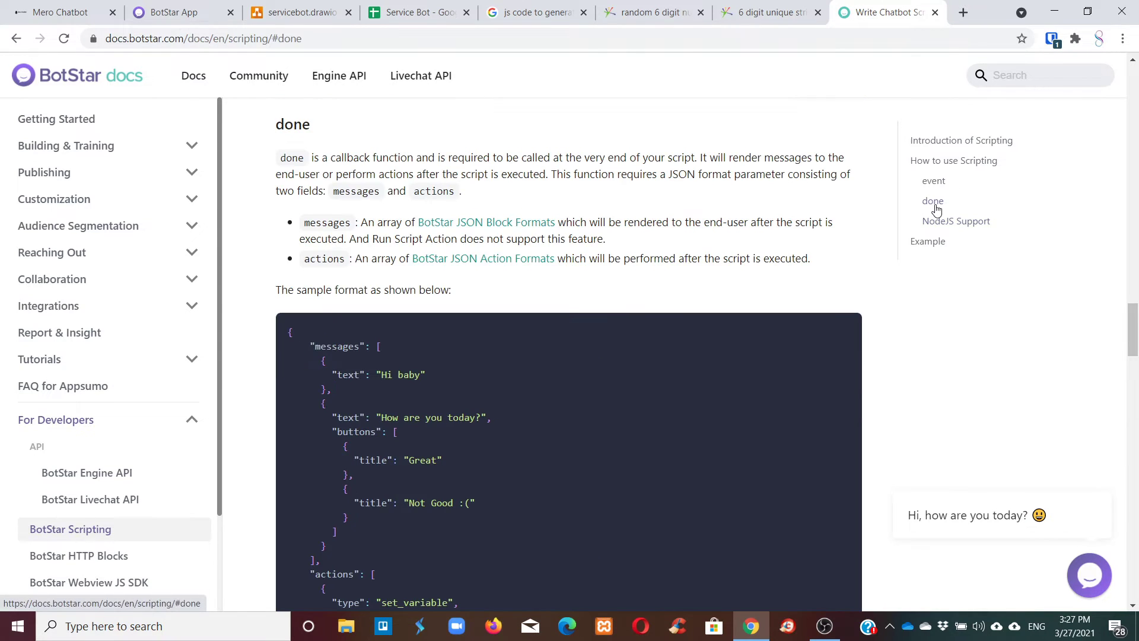
pyautogui.moveTo(316, 220); pyautogui.dragTo(339, 223)
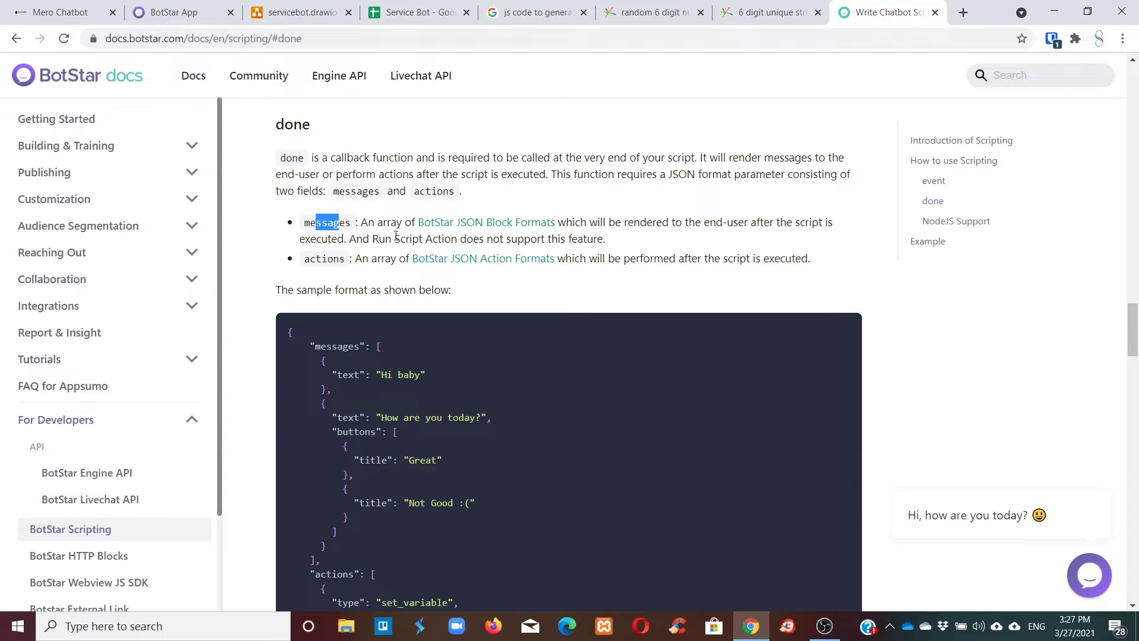
pyautogui.click(470, 257)
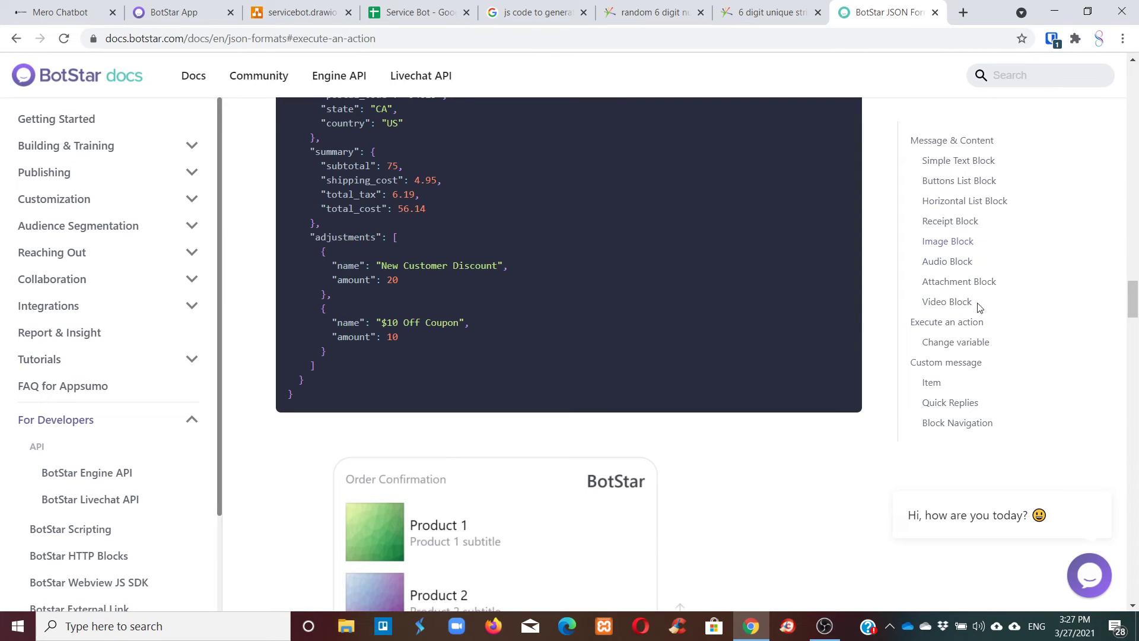
# Copy the set_variable actions example from the Change variable section and return to BotStar.
pyautogui.click(952, 347)
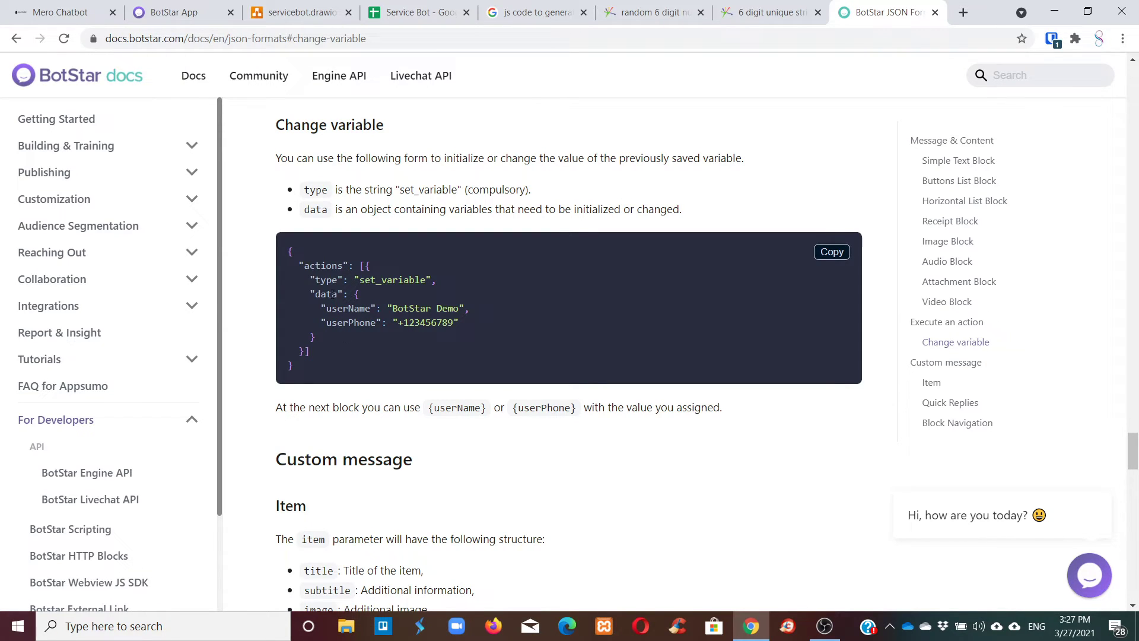
pyautogui.moveTo(299, 266); pyautogui.dragTo(341, 356)
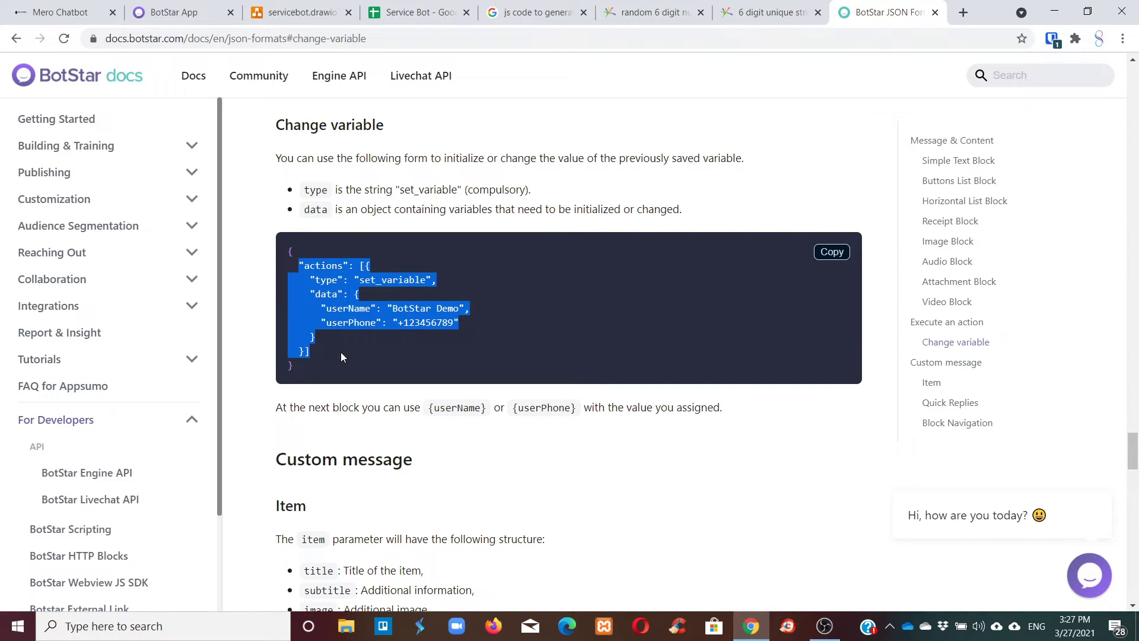
pyautogui.click(342, 356)
pyautogui.moveTo(298, 265); pyautogui.dragTo(328, 356)
pyautogui.click(360, 265)
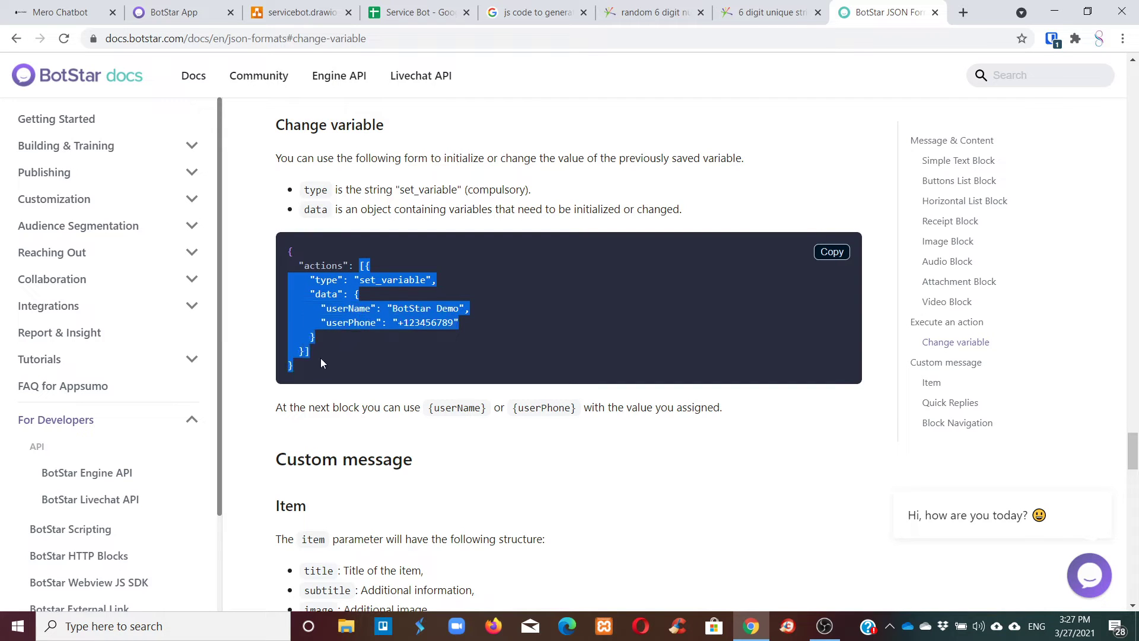
pyautogui.rightClick(325, 315)
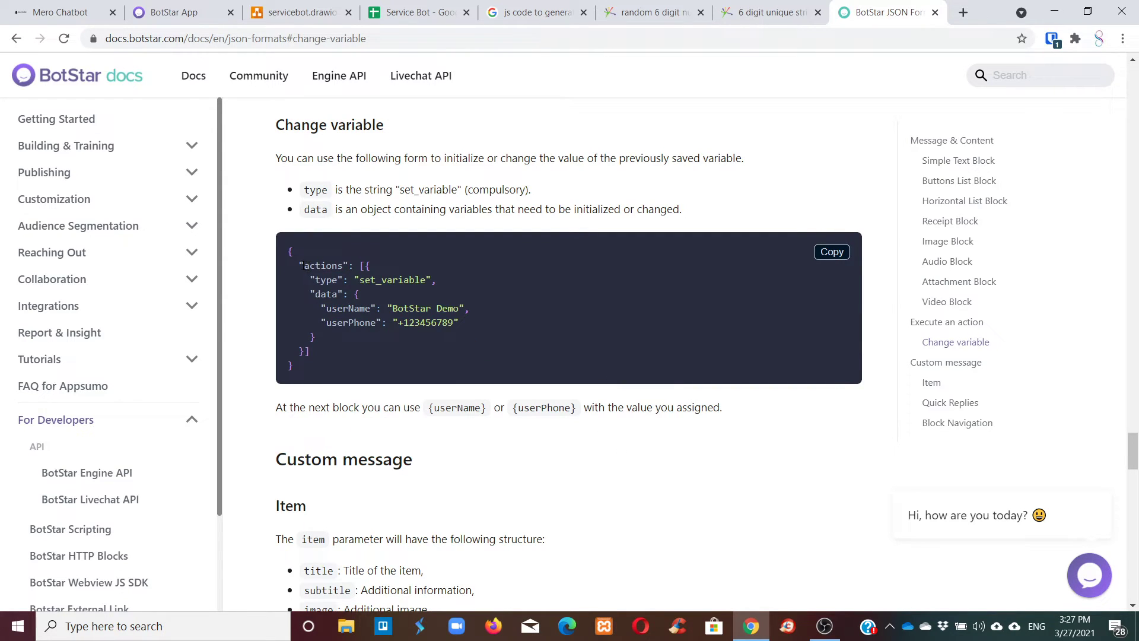
pyautogui.moveTo(299, 265); pyautogui.dragTo(337, 352)
pyautogui.rightClick(338, 297)
pyautogui.click(362, 305)
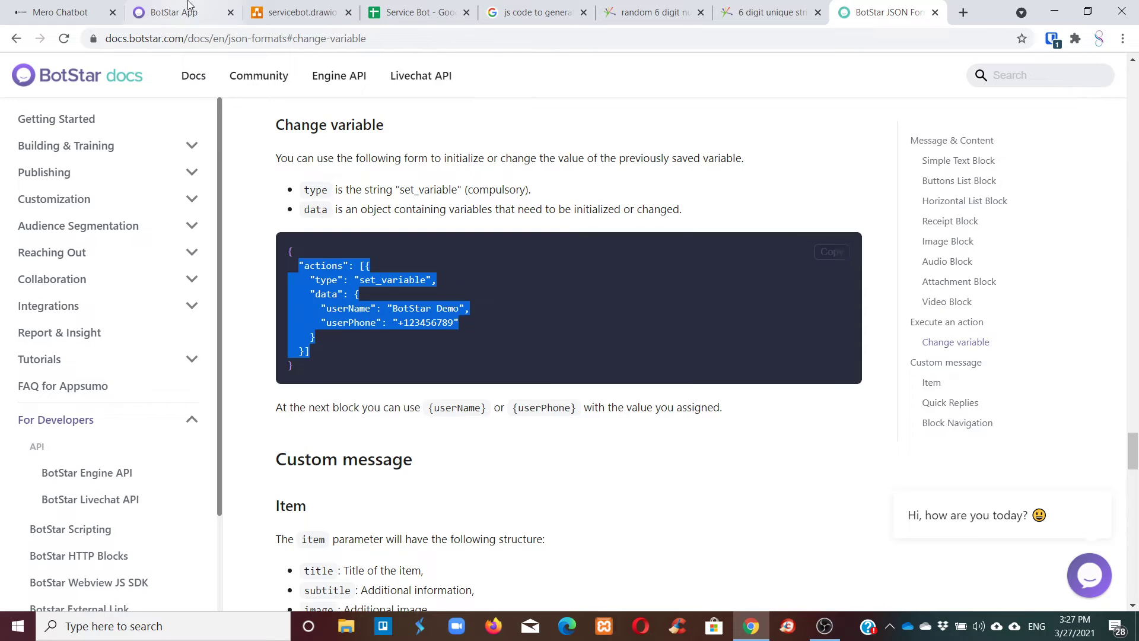
pyautogui.click(175, 12)
# In the Random Number script, replace the messages response with the pasted set_variable actions block.
pyautogui.click(584, 309)
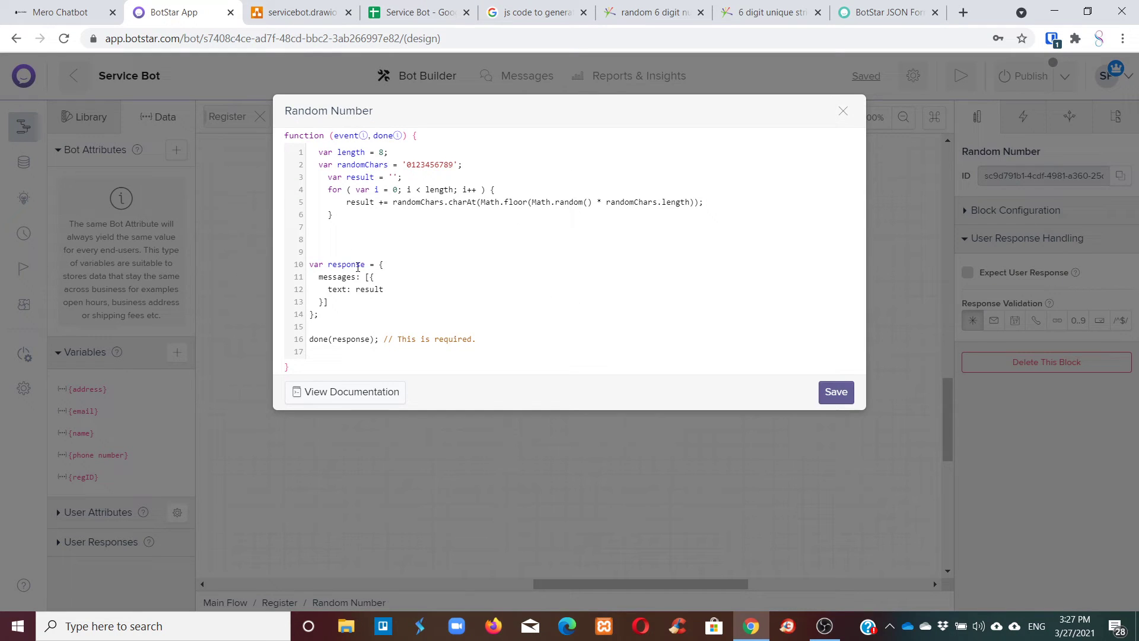
pyautogui.moveTo(319, 277); pyautogui.dragTo(314, 318)
pyautogui.click(315, 318)
pyautogui.moveTo(330, 317); pyautogui.dragTo(310, 281)
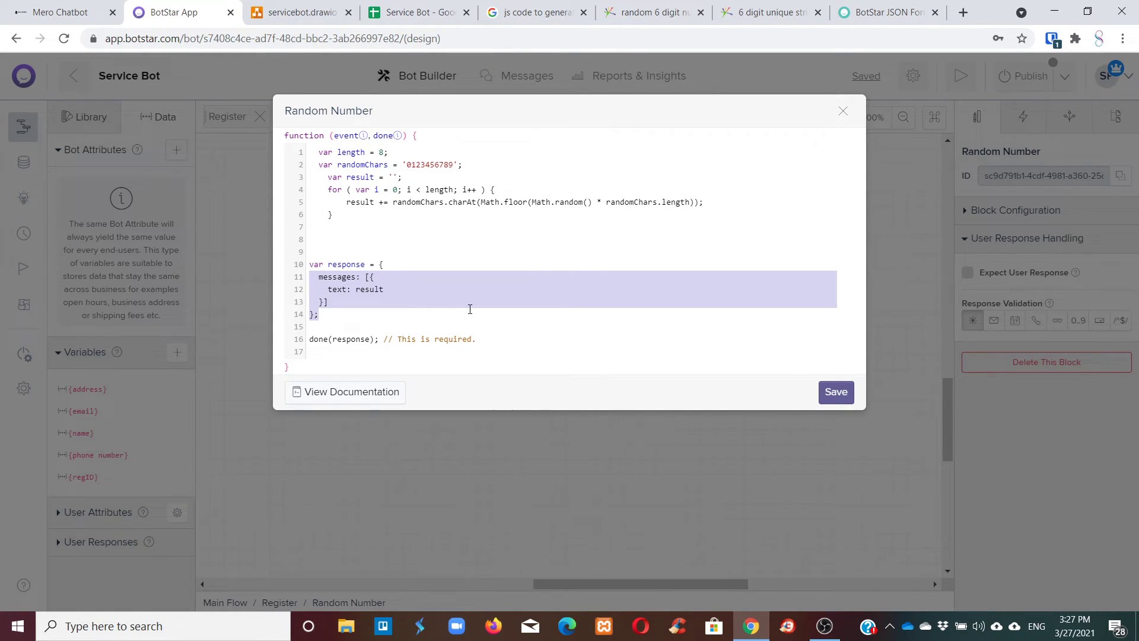
pyautogui.press('BackSpace')
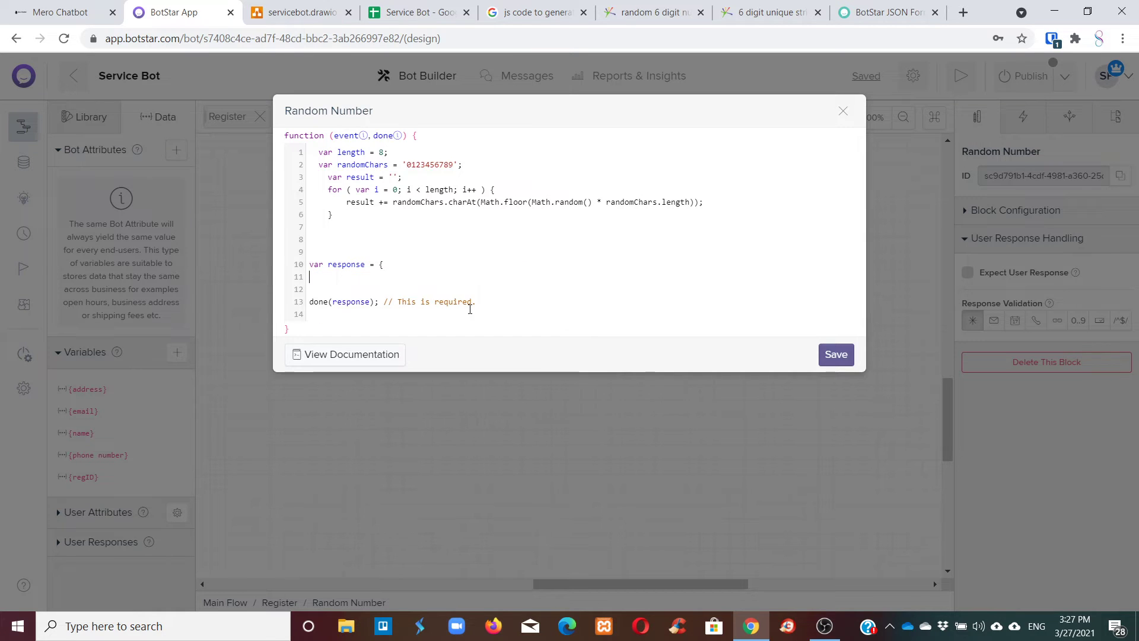
pyautogui.hotkey('ctrl', 'v')
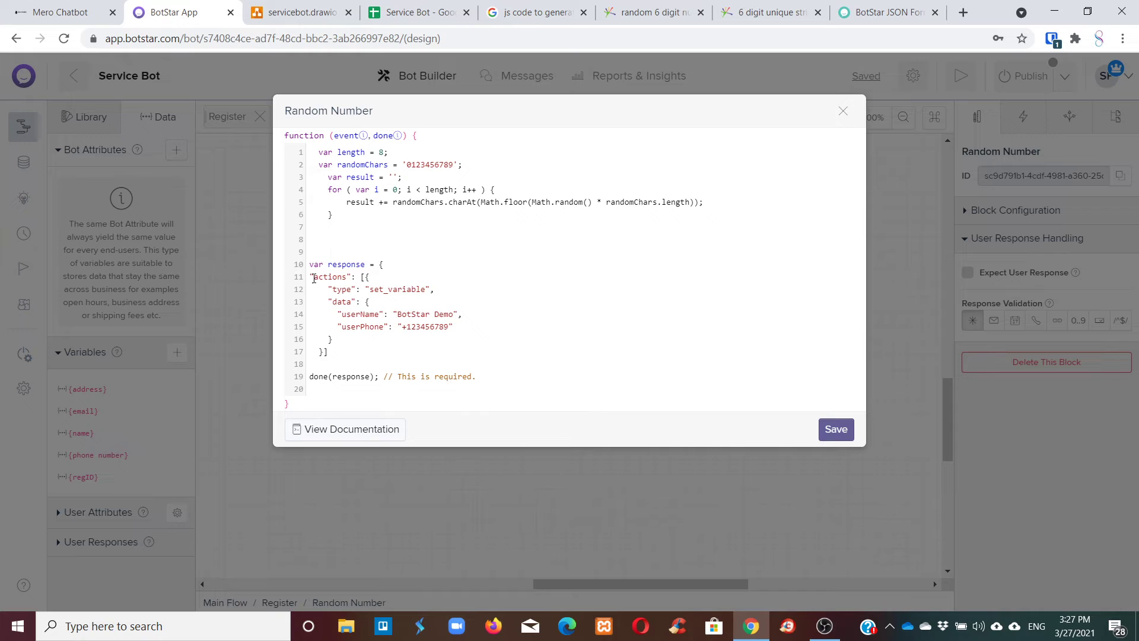
pyautogui.press('BackSpace')
pyautogui.press('BackSpace')
# Remove the userPhone entry and turn userName into regID with the value result.
pyautogui.moveTo(337, 327); pyautogui.dragTo(462, 328)
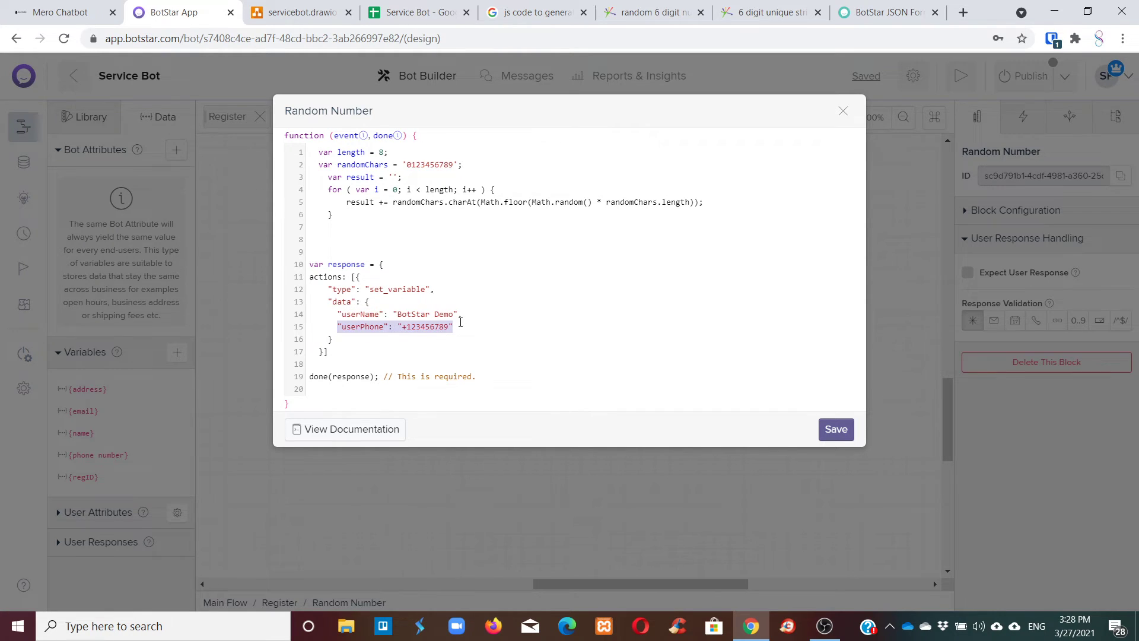
pyautogui.press('BackSpace')
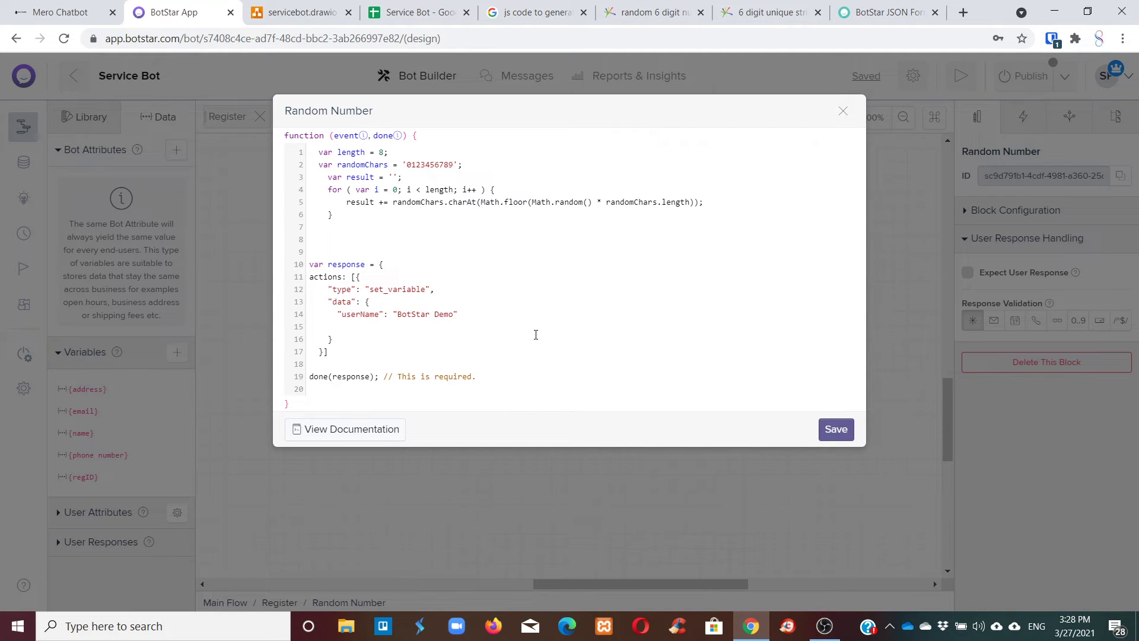
pyautogui.moveTo(378, 314); pyautogui.dragTo(342, 315)
pyautogui.hotkey('ctrl', '+')
pyautogui.hotkey('ctrl', '+')
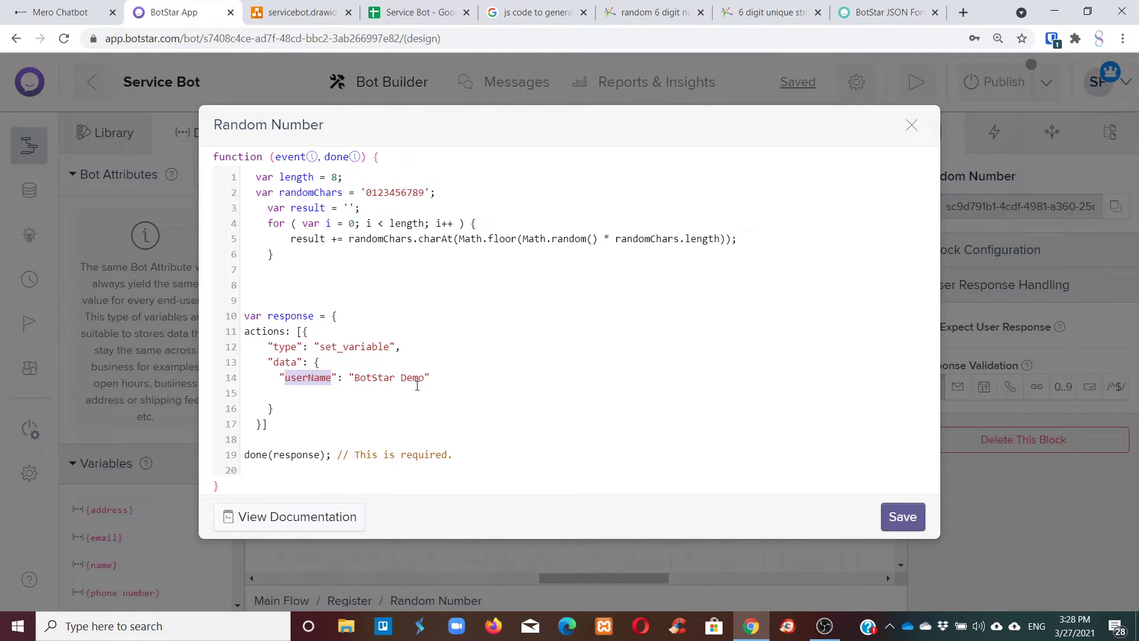
pyautogui.press('BackSpace')
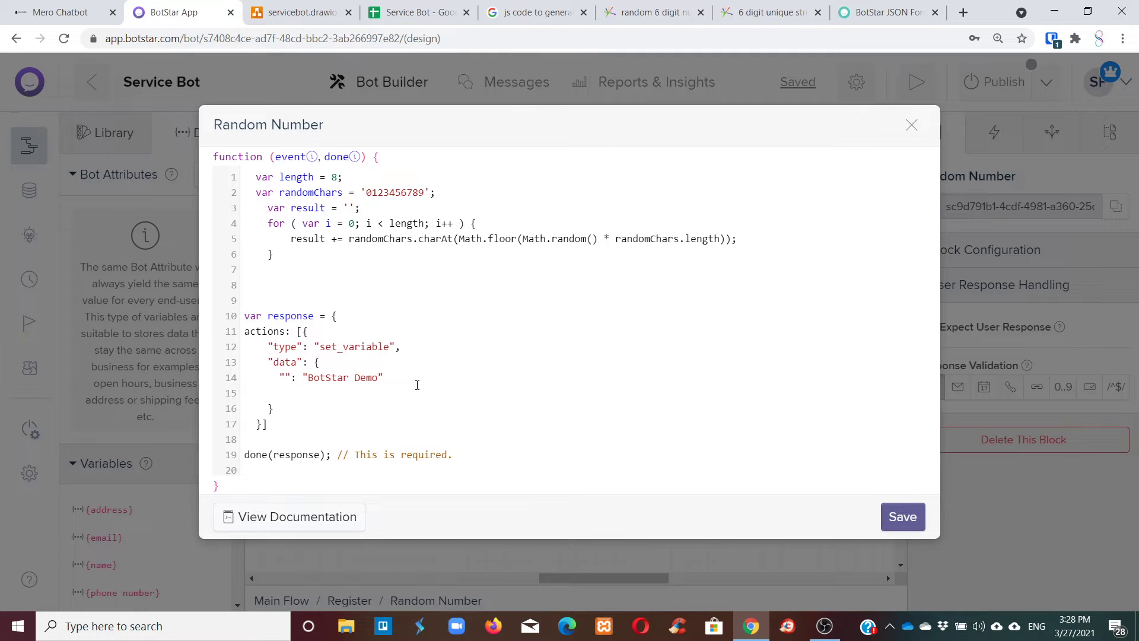
pyautogui.write('regID')
pyautogui.moveTo(335, 381); pyautogui.dragTo(423, 374)
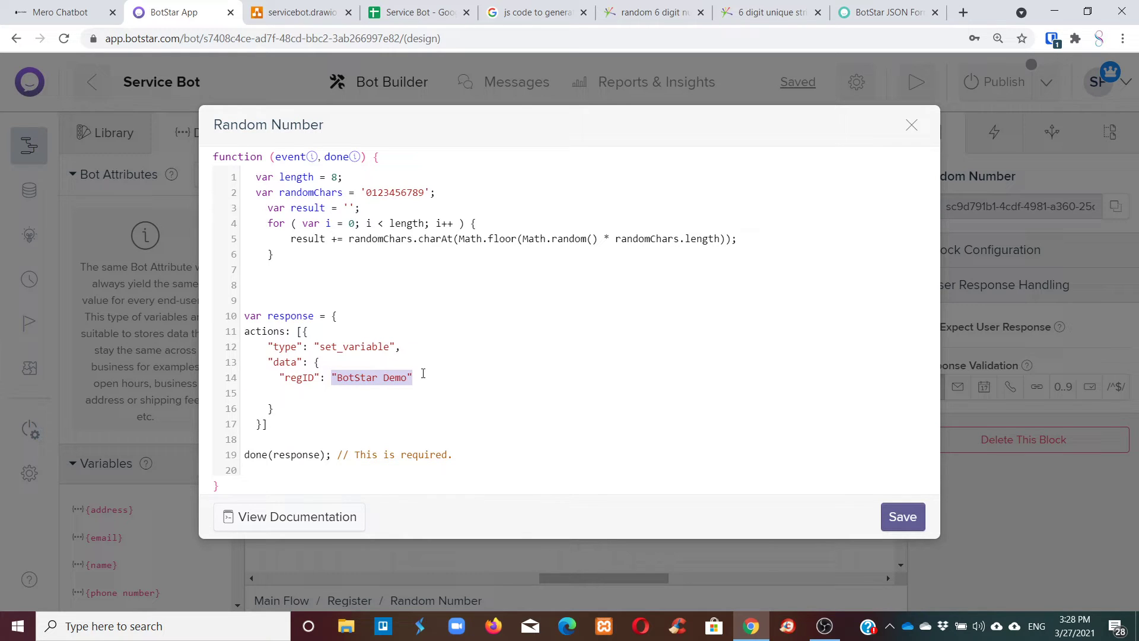
pyautogui.write('result,')
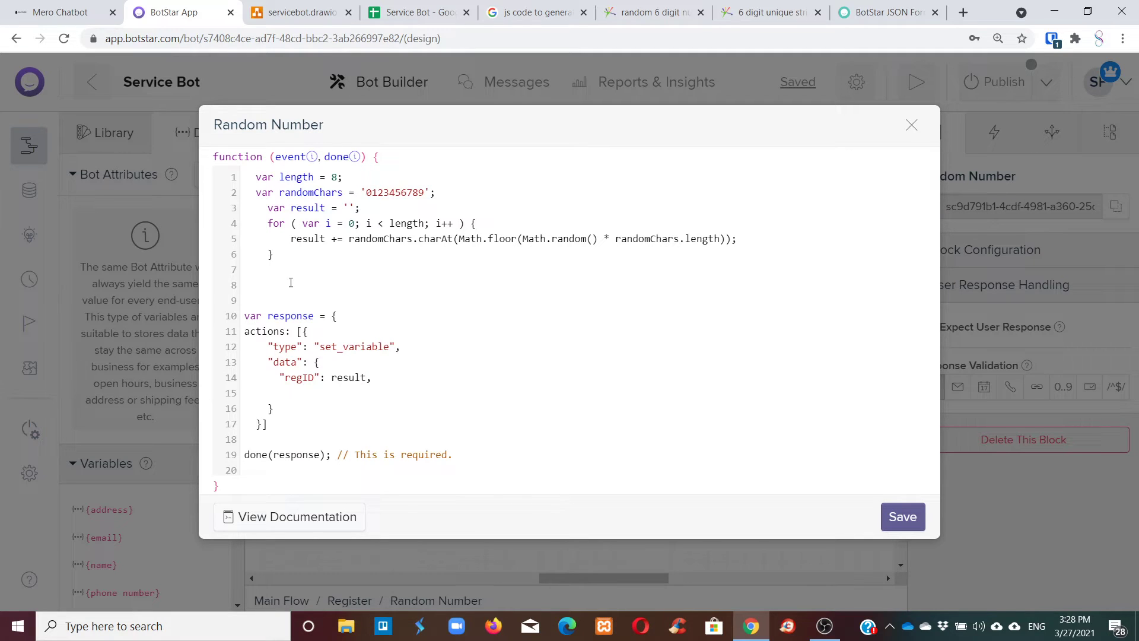
# Save the 8-digit regID Random Number script and move its block on the canvas.
pyautogui.click(902, 517)
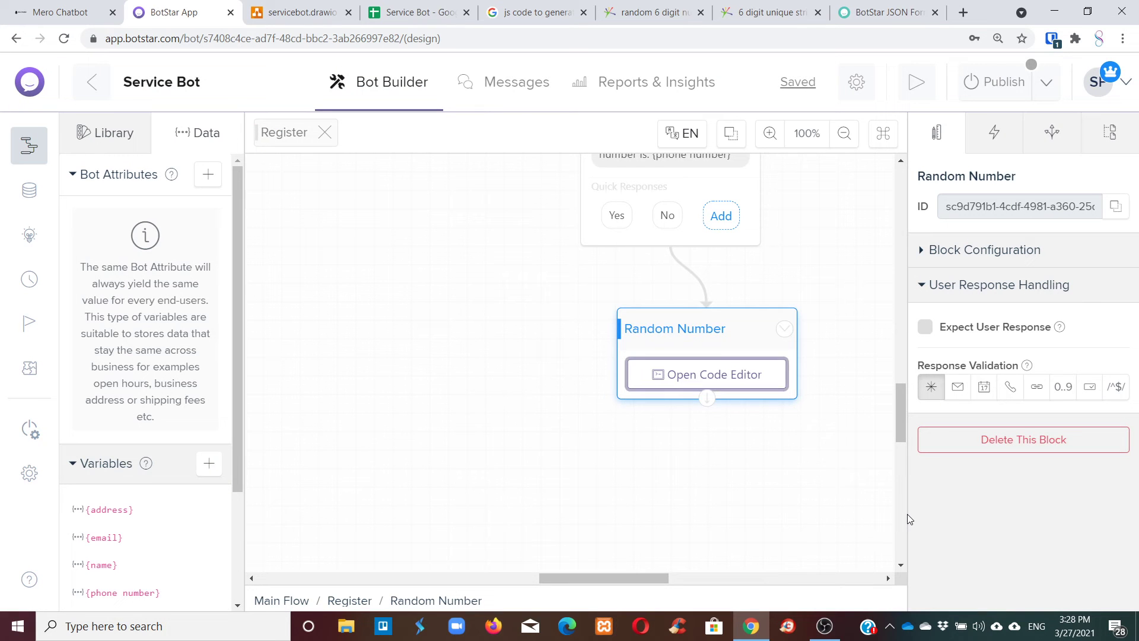
pyautogui.moveTo(630, 316); pyautogui.dragTo(524, 298)
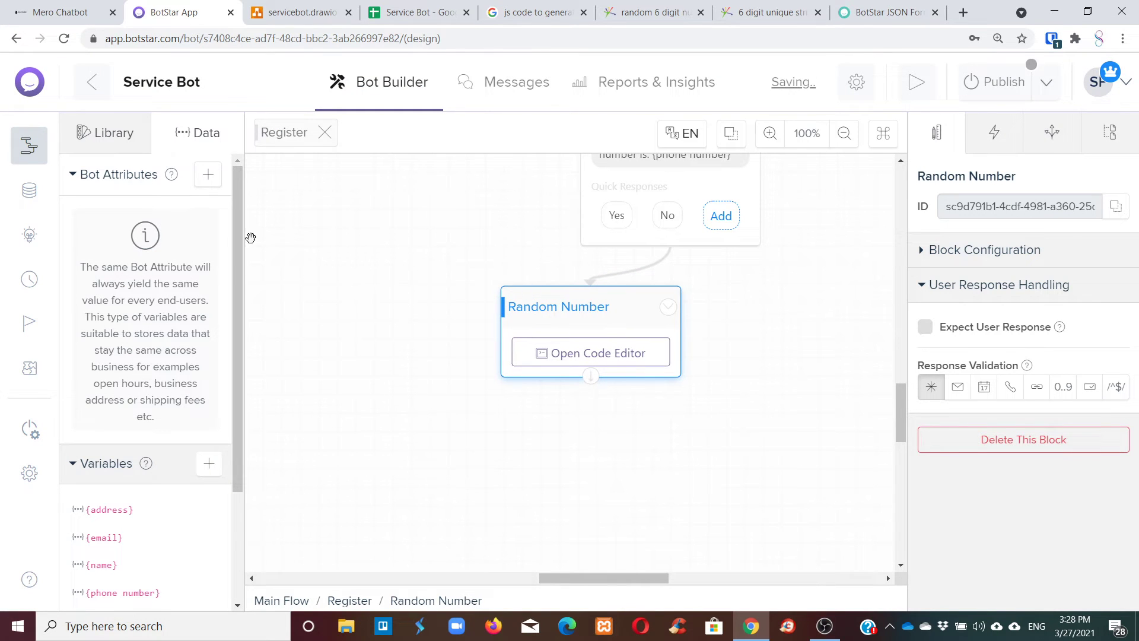
pyautogui.click(36, 190)
# Add a new text block to the Register flow, linked after Random Number.
pyautogui.click(32, 156)
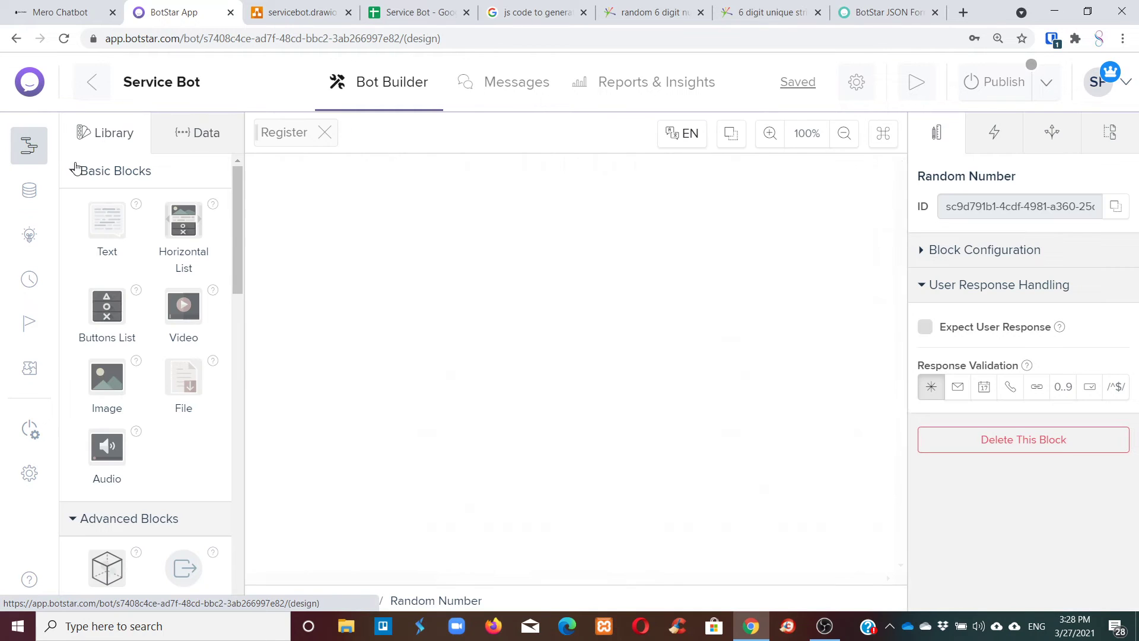
pyautogui.moveTo(107, 236); pyautogui.dragTo(739, 561)
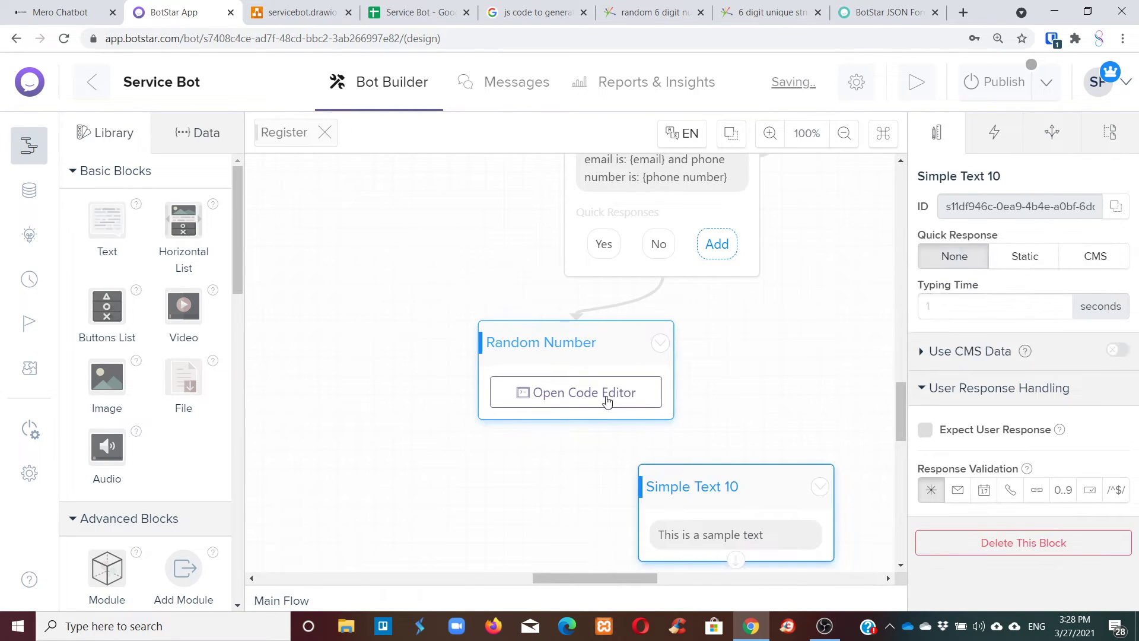
pyautogui.moveTo(576, 418); pyautogui.dragTo(697, 492)
pyautogui.click(697, 492)
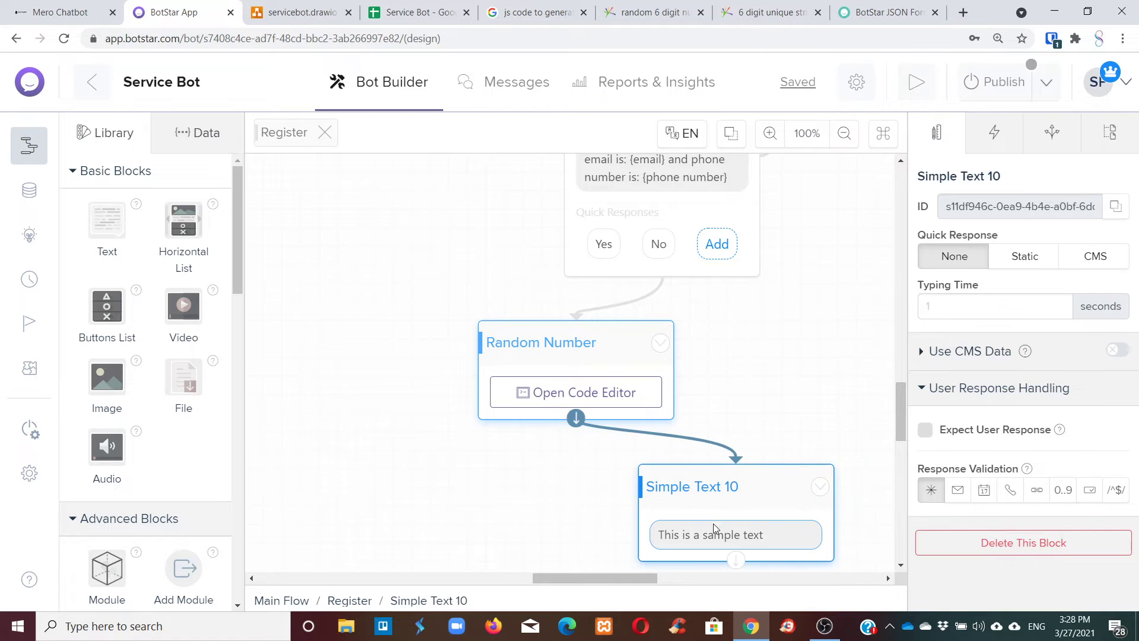
pyautogui.click(717, 533)
# Set its message to 'User Id is: {regID}' and test the flow from Random Number.
pyautogui.tripleClick(1009, 277)
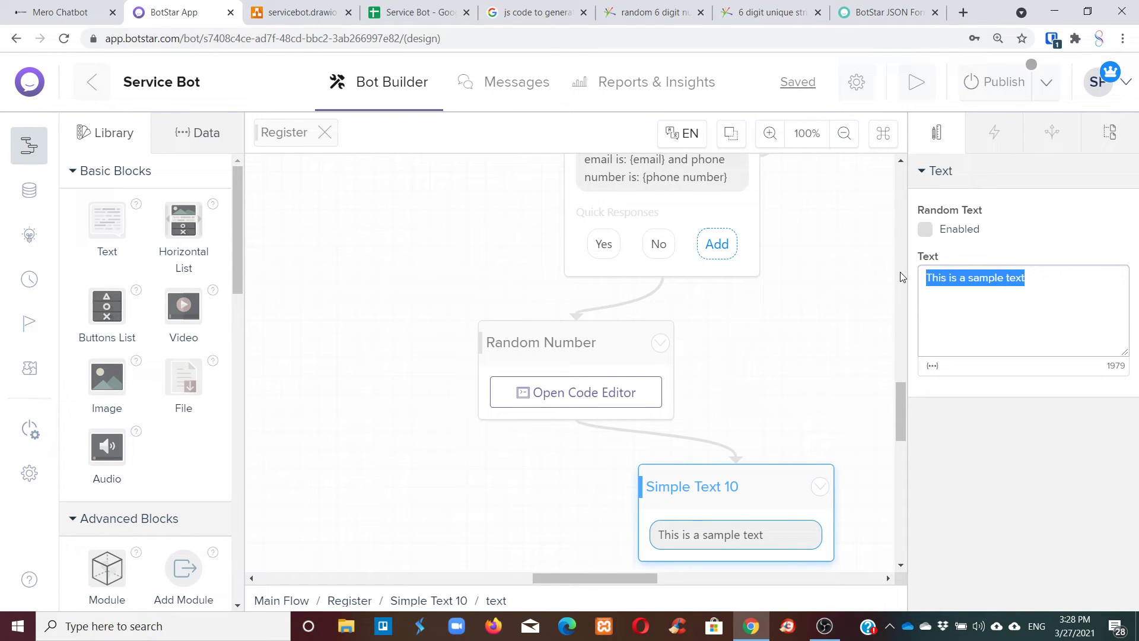
pyautogui.write('User Id is:')
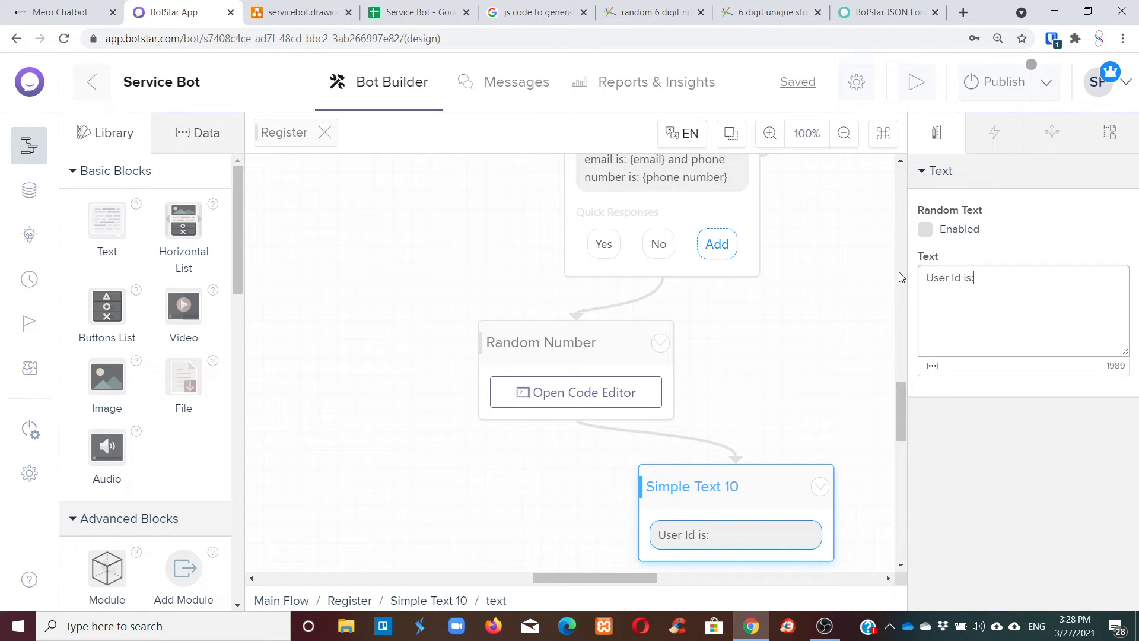
pyautogui.click(933, 367)
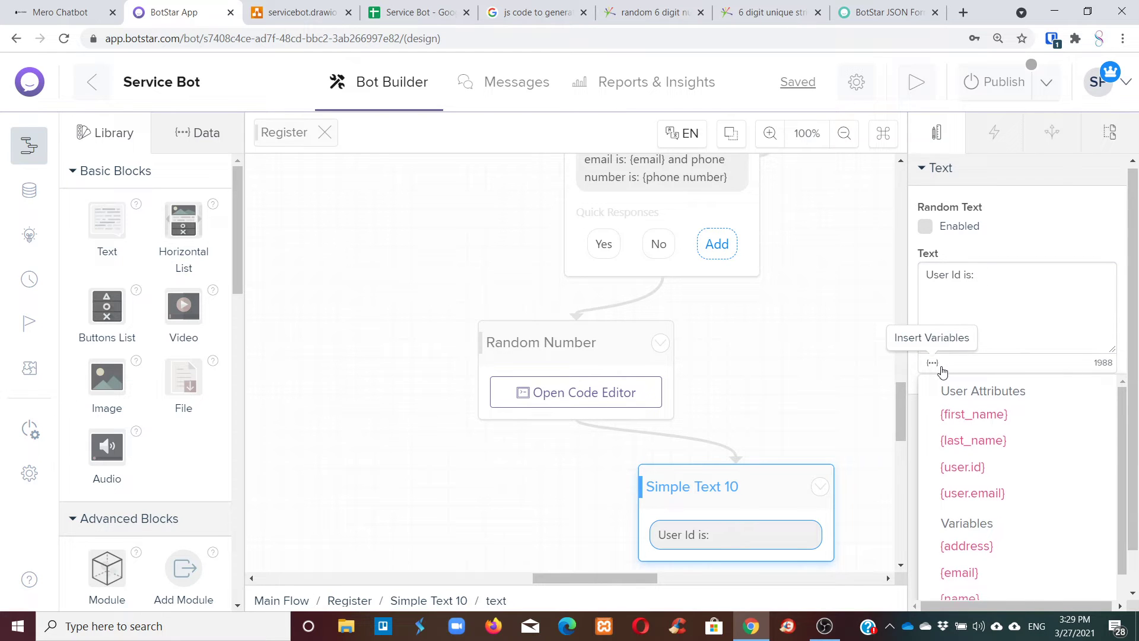
pyautogui.scroll(-3, 1017, 575)
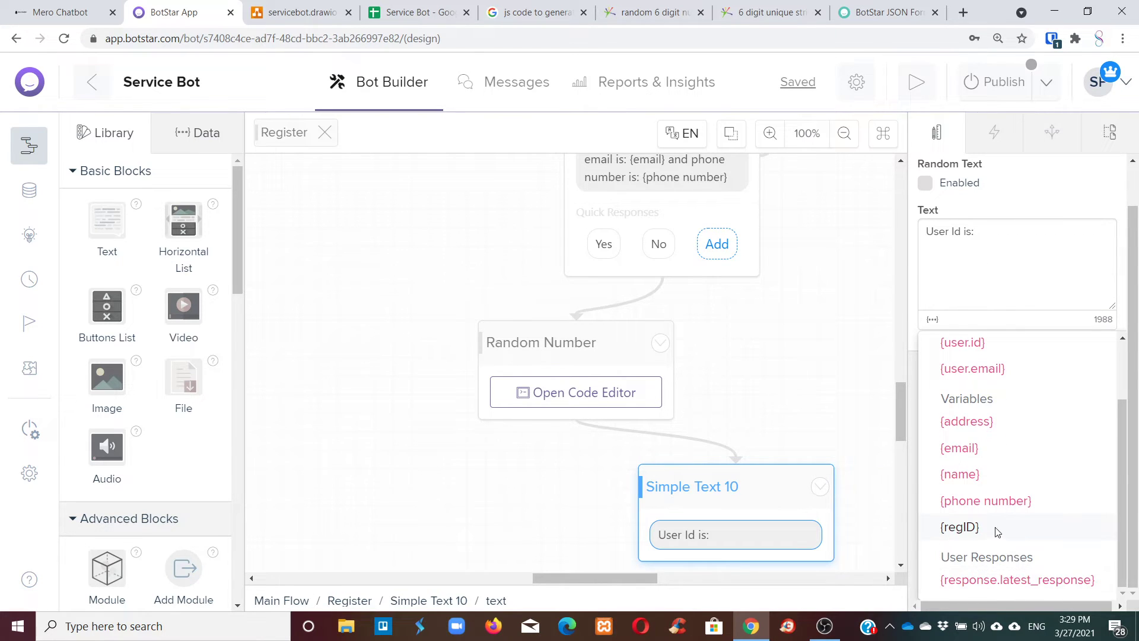
pyautogui.click(997, 527)
pyautogui.click(866, 367)
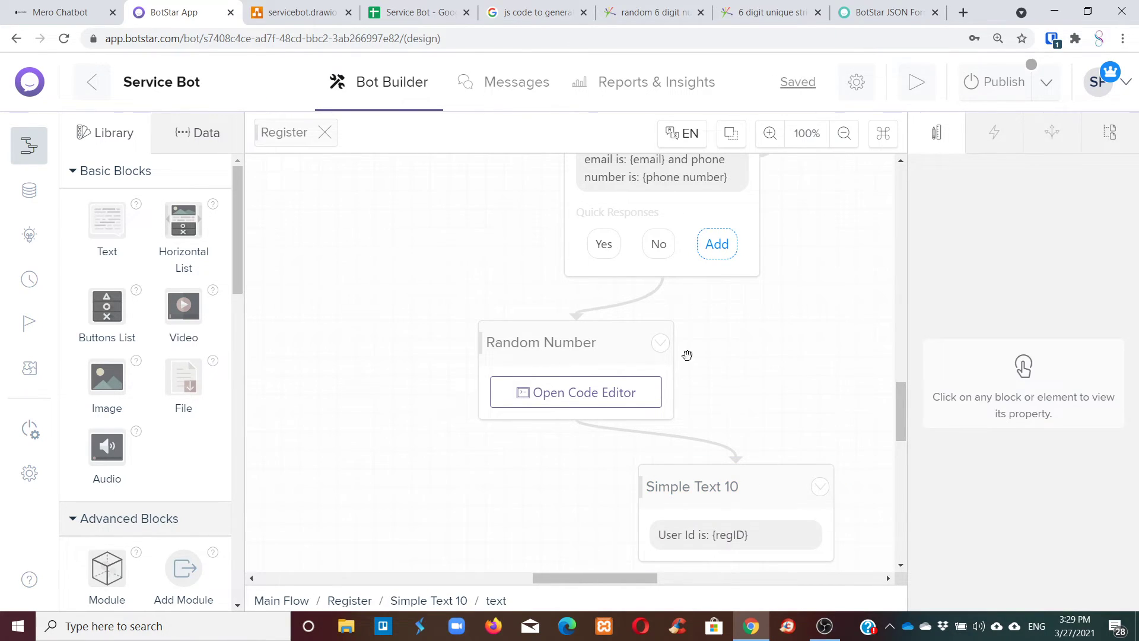
pyautogui.click(659, 342)
pyautogui.click(605, 376)
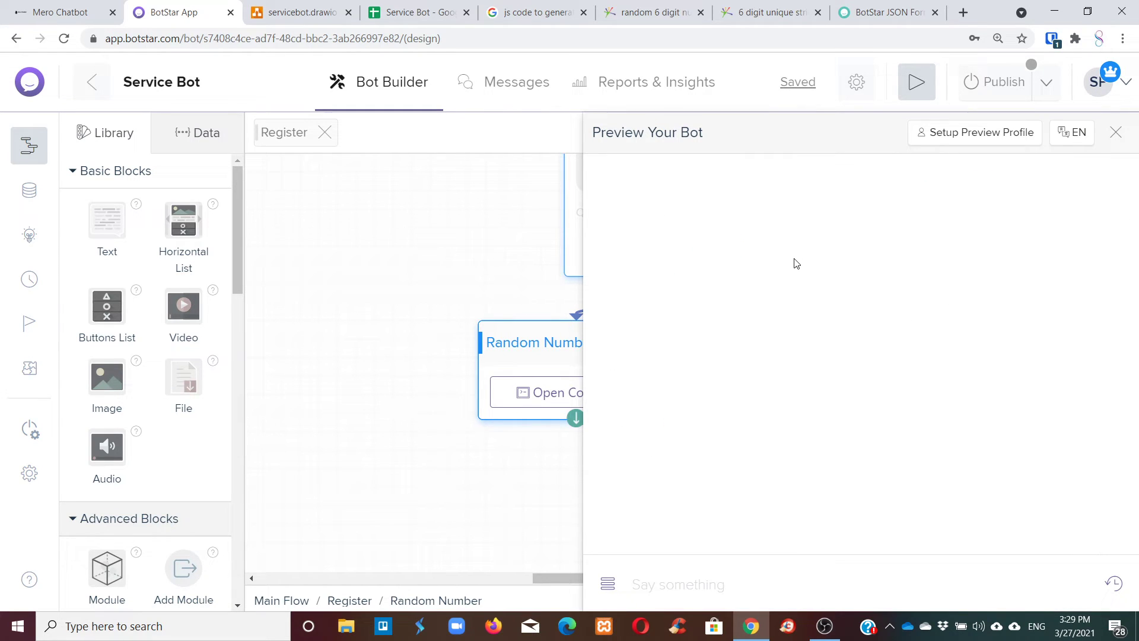
# Add a double quote before actions on line 11 of the Random Number script and save.
pyautogui.moveTo(541, 340); pyautogui.dragTo(406, 328)
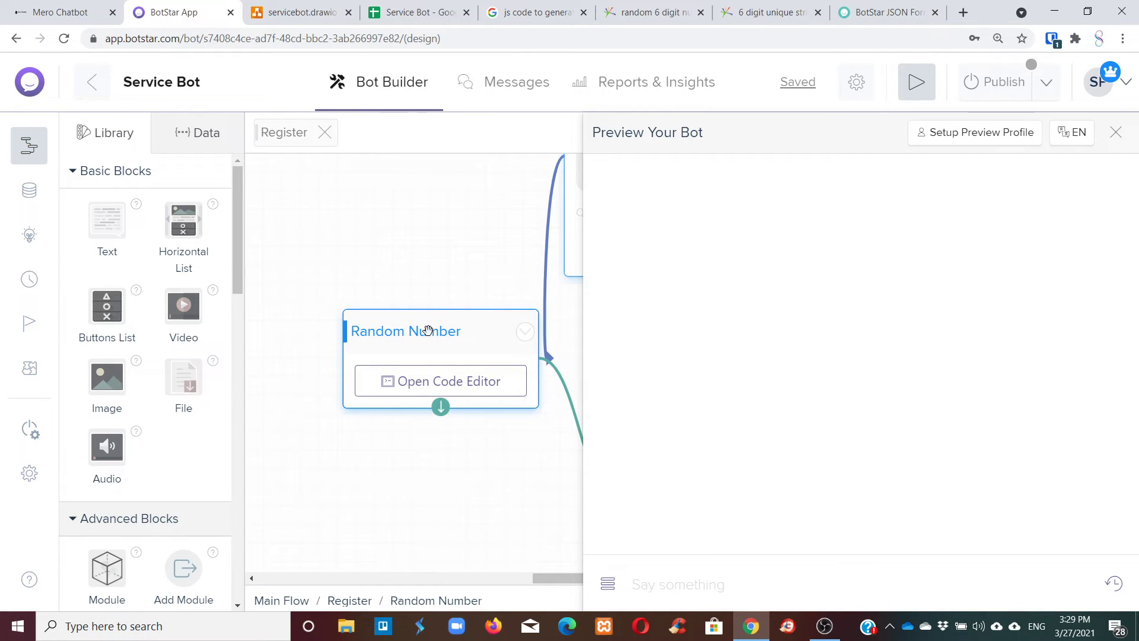
pyautogui.click(1117, 132)
pyautogui.click(437, 388)
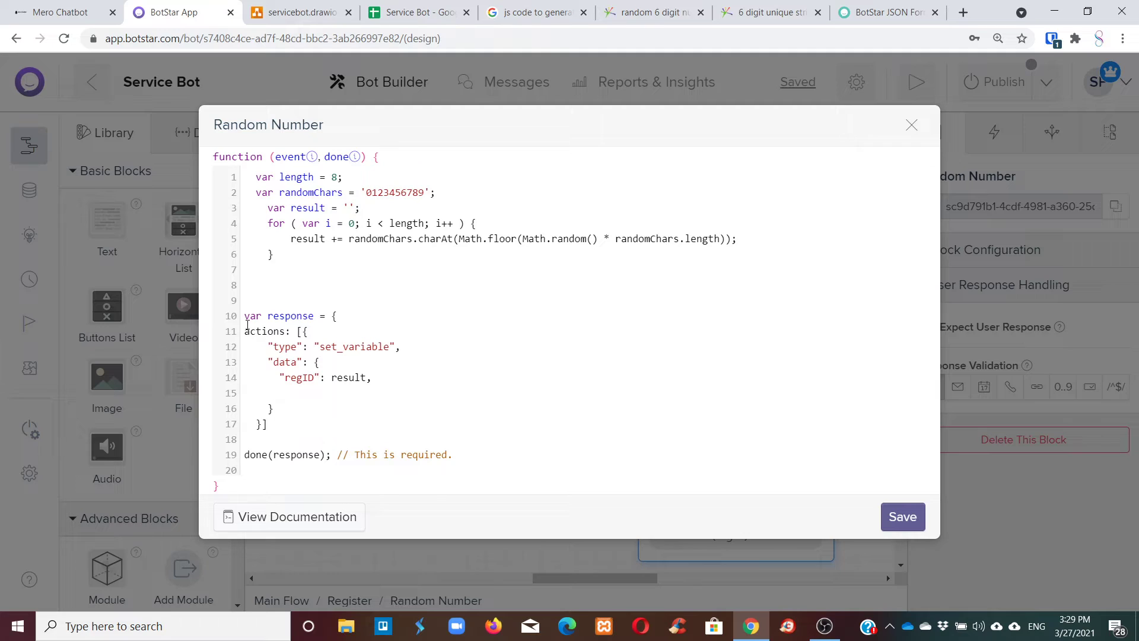
pyautogui.write('"')
pyautogui.write('"')
pyautogui.click(903, 517)
# Test the Random Number and Simple Text 10 blocks in the bot preview.
pyautogui.click(526, 335)
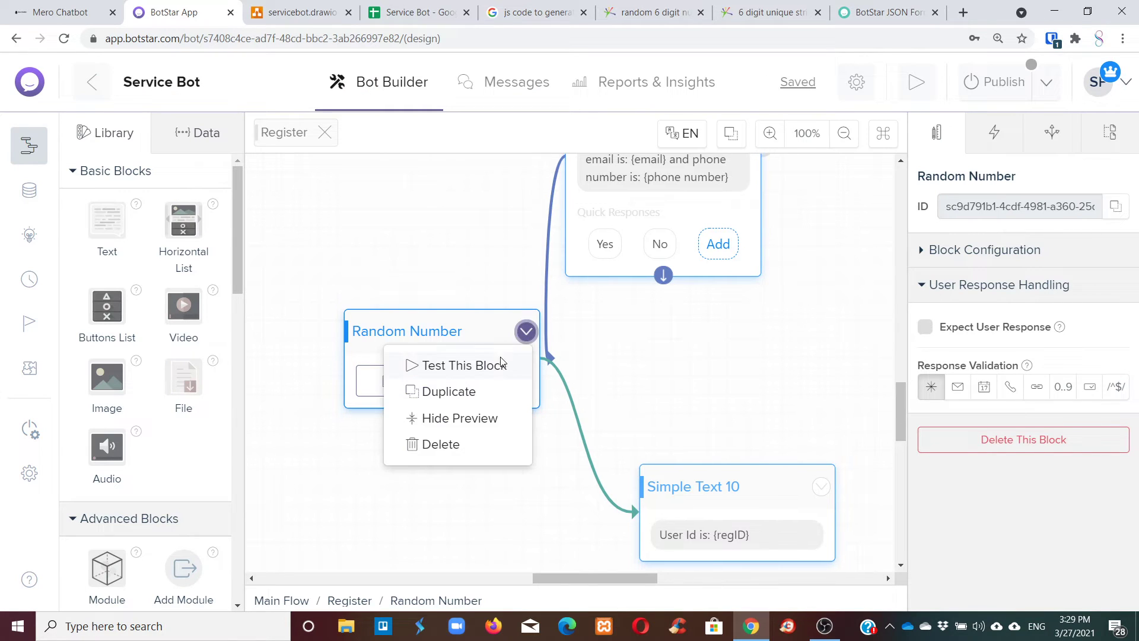
pyautogui.click(501, 363)
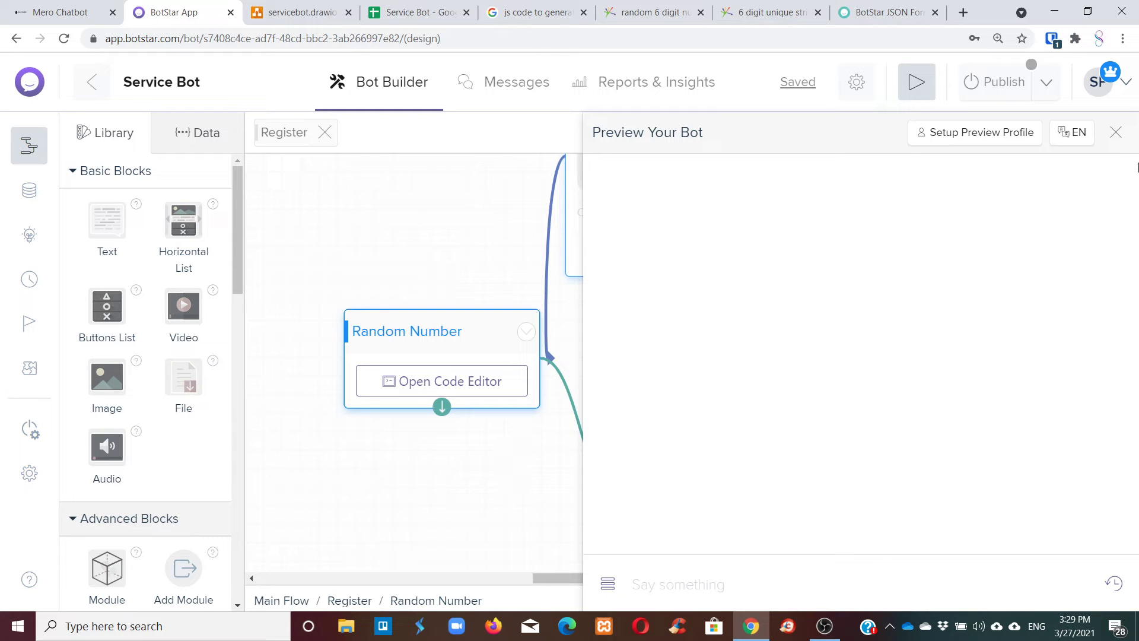
pyautogui.click(1116, 132)
pyautogui.click(822, 489)
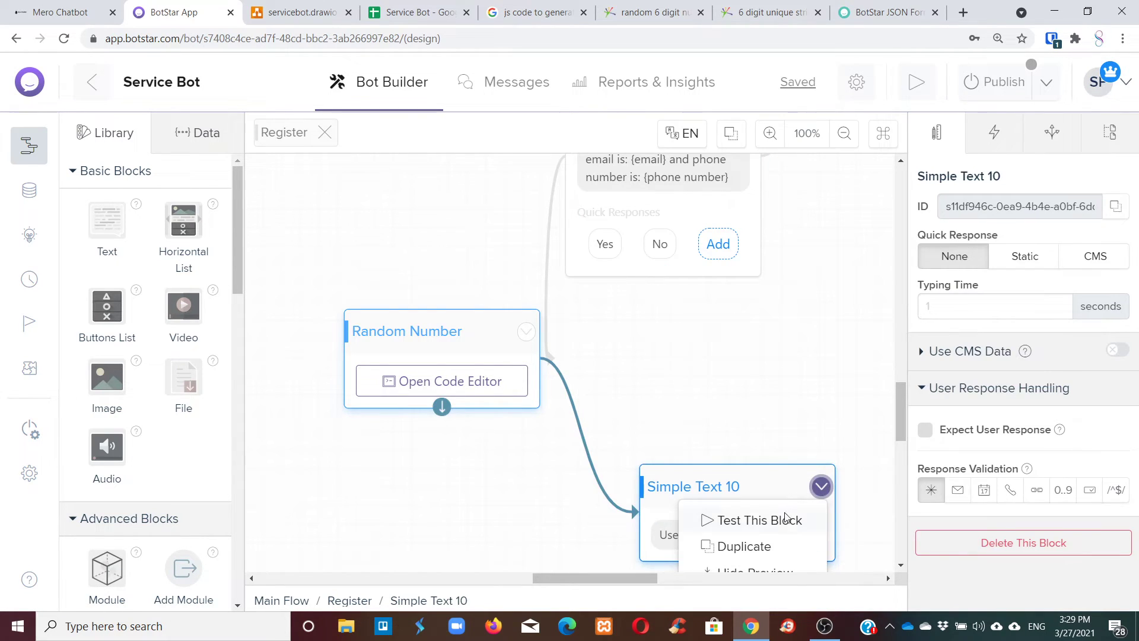
pyautogui.click(771, 520)
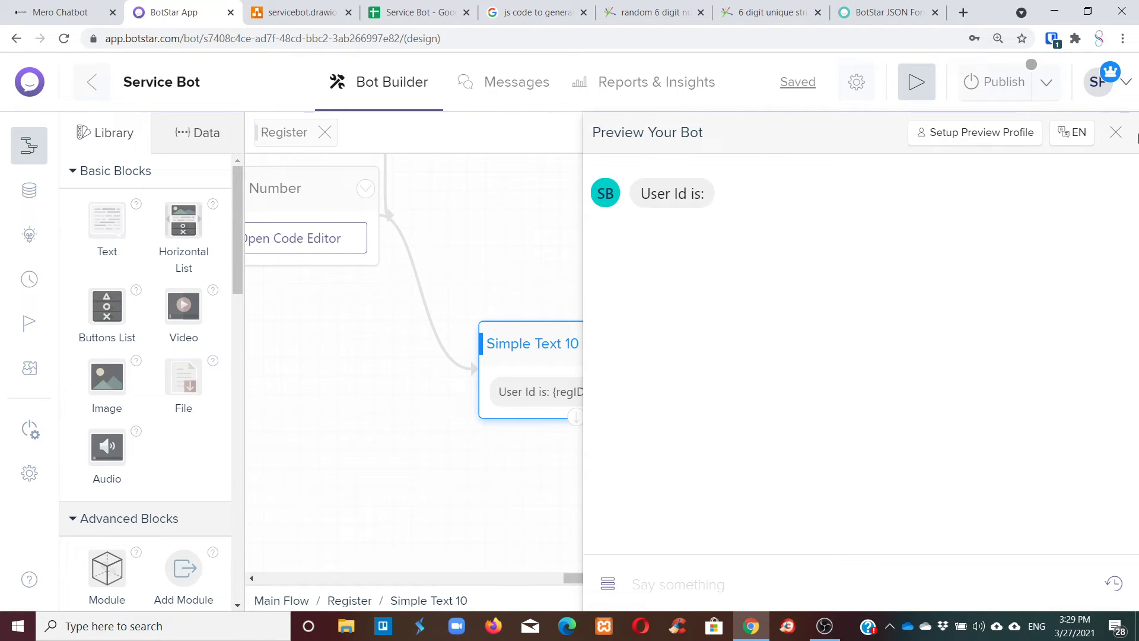
pyautogui.click(1115, 133)
# Reopen the Random Number script in the code editor.
pyautogui.moveTo(654, 573); pyautogui.dragTo(611, 573)
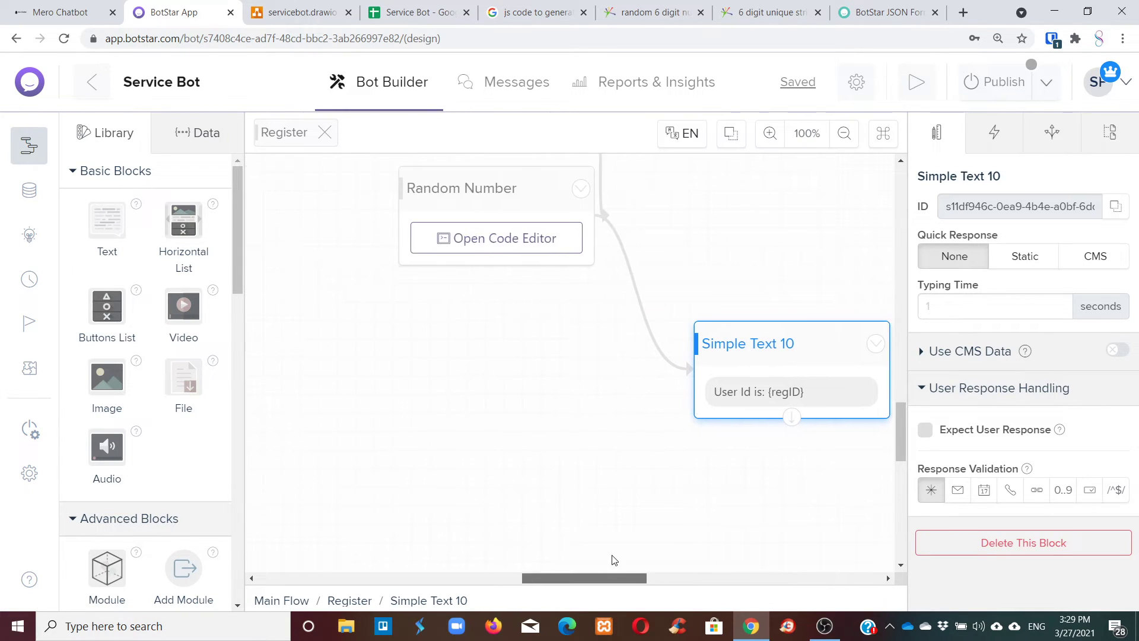
pyautogui.scroll(5, 648, 488)
pyautogui.scroll(-1, 526, 475)
pyautogui.click(513, 429)
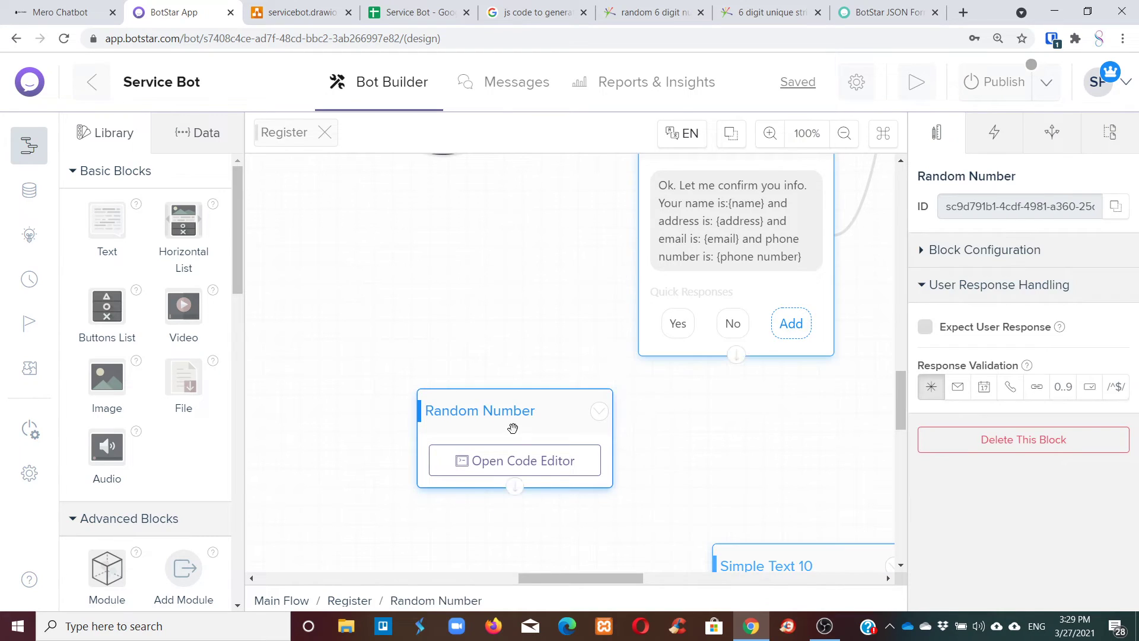
pyautogui.click(515, 461)
# Compare the quoted "actions" key in the Change variable docs example with the script.
pyautogui.moveTo(735, 617)
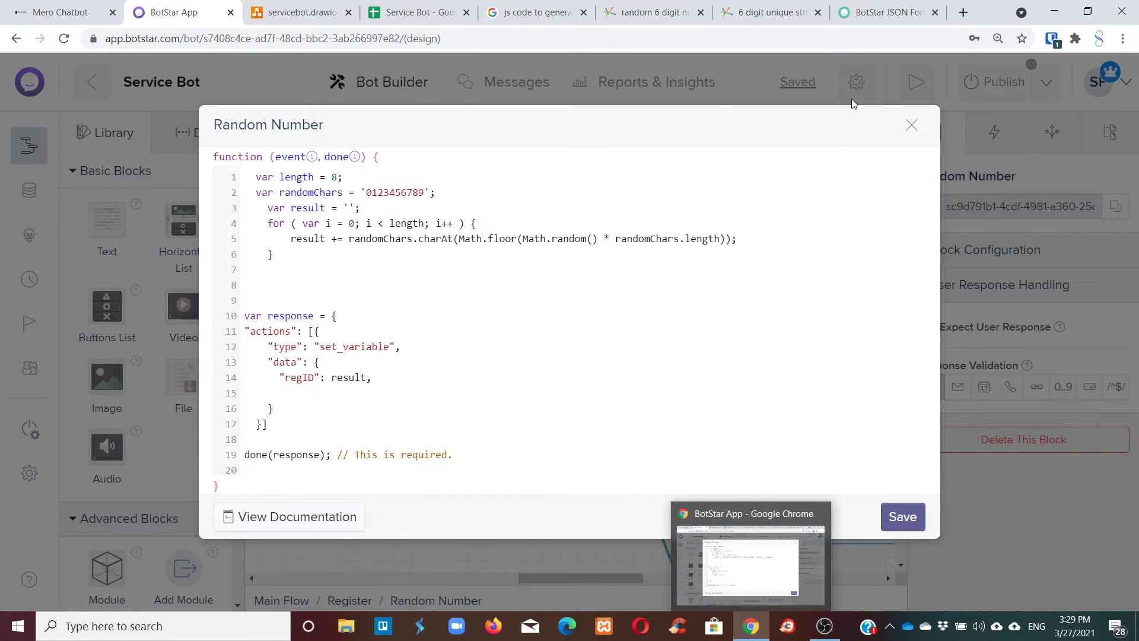
pyautogui.click(880, 12)
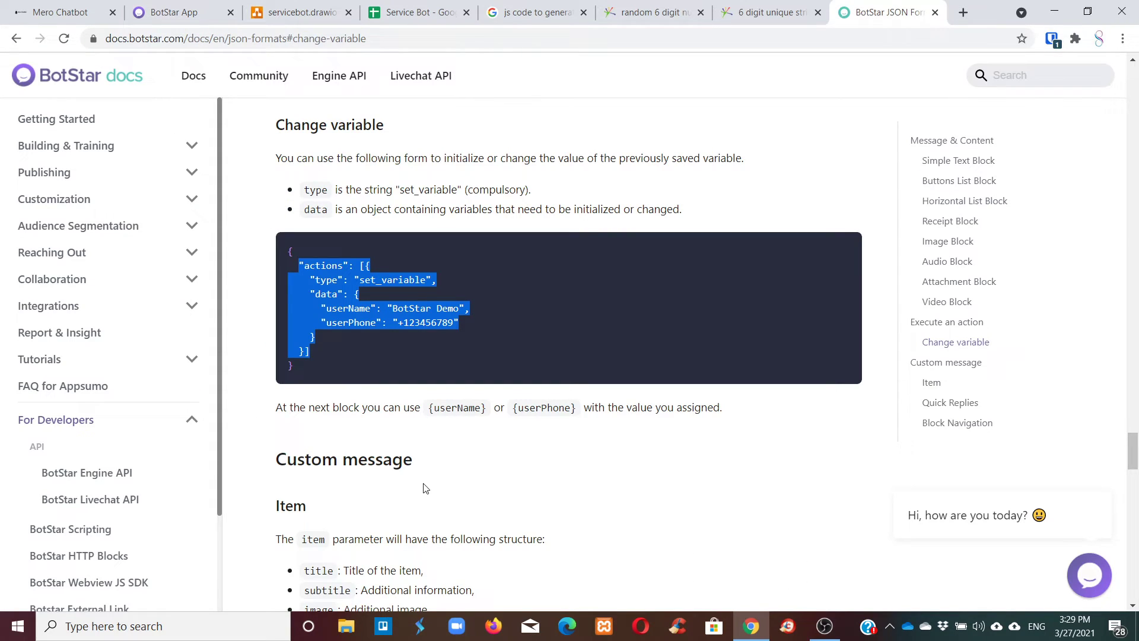
pyautogui.click(334, 280)
pyautogui.moveTo(300, 266); pyautogui.dragTo(350, 269)
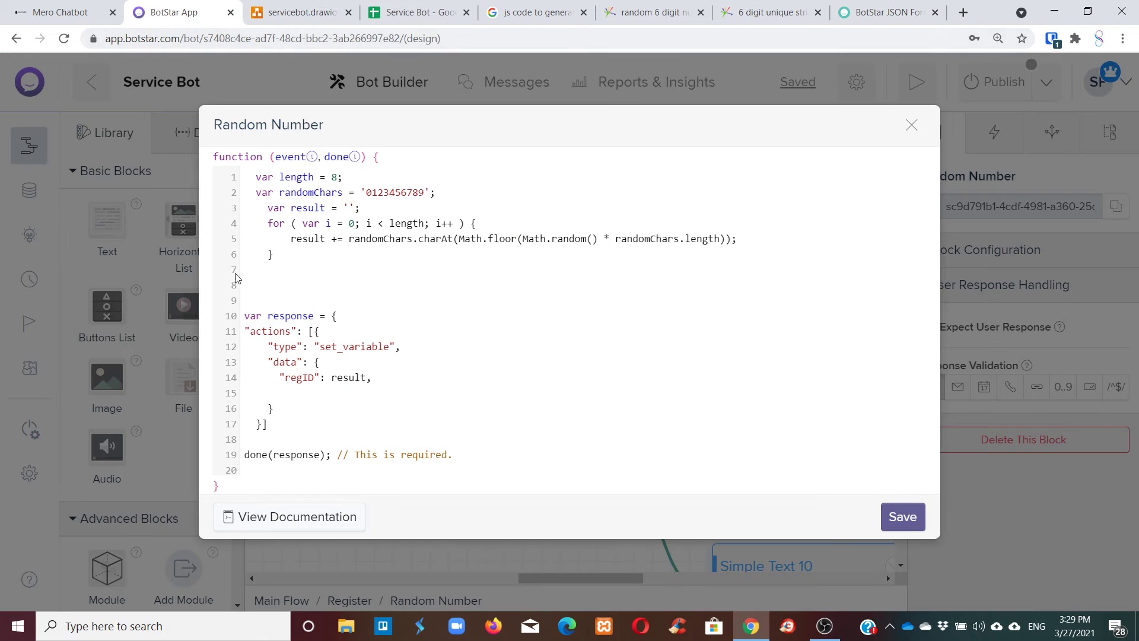
pyautogui.moveTo(245, 320); pyautogui.dragTo(289, 330)
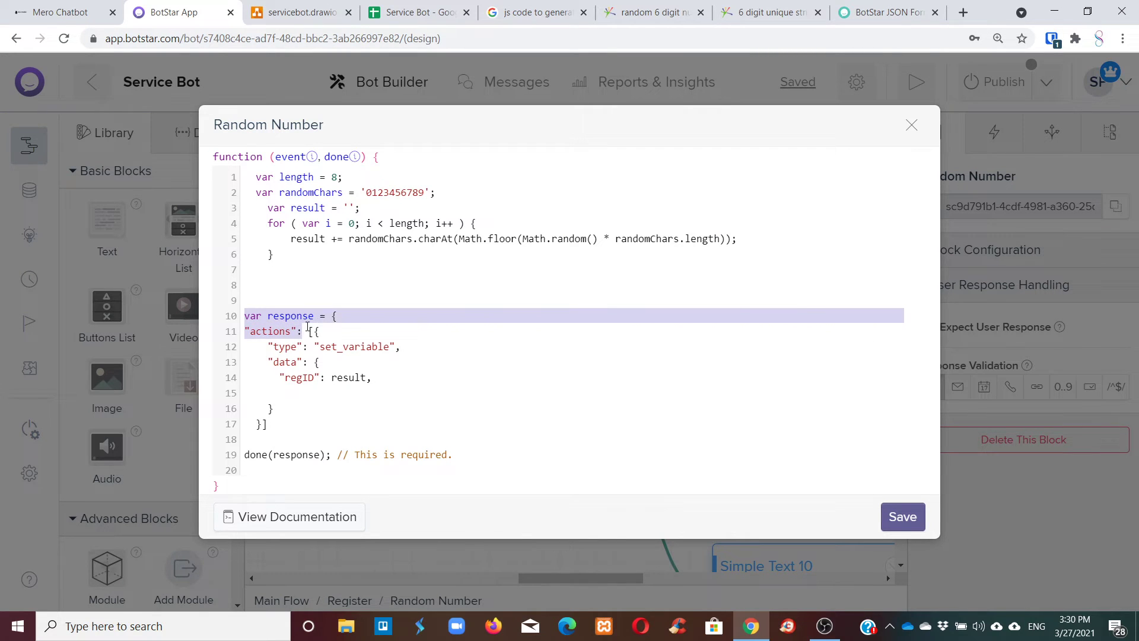
pyautogui.click(861, 12)
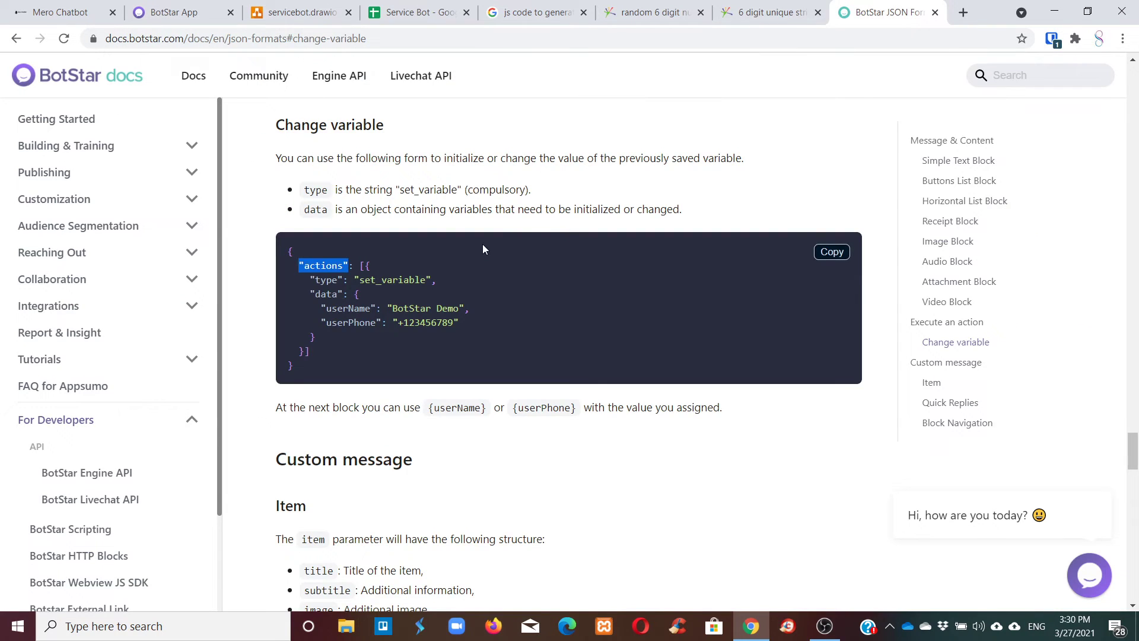
# Browse the JSON Formats documentation for the set_variable example.
pyautogui.scroll(-18, 511, 238)
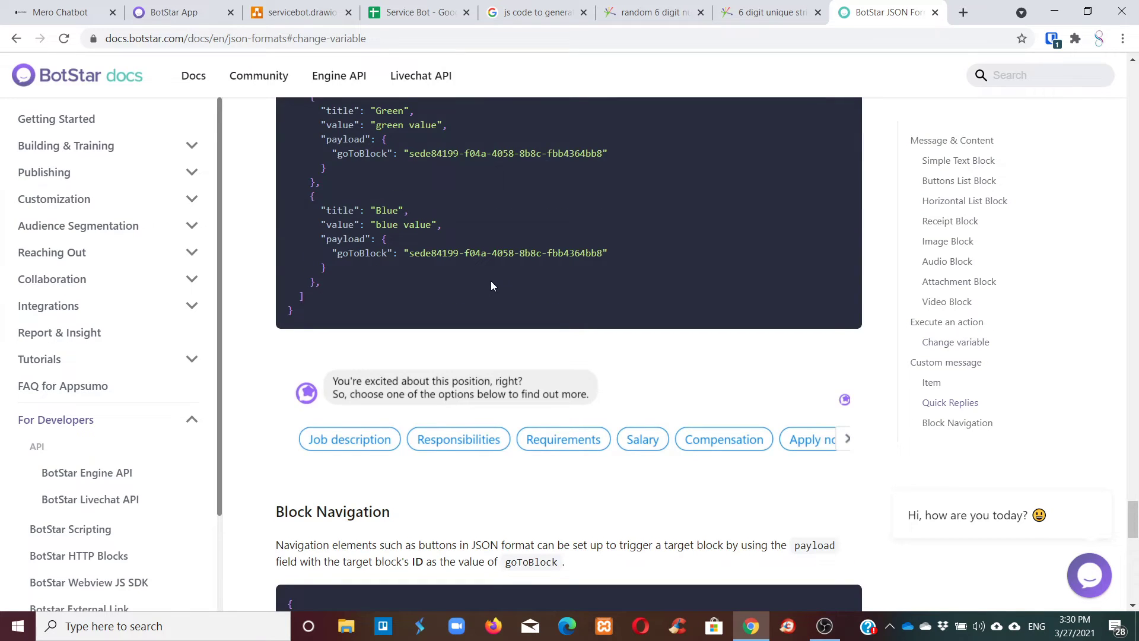
pyautogui.scroll(-7, 498, 282)
pyautogui.scroll(-7, 510, 280)
pyautogui.scroll(1, 516, 276)
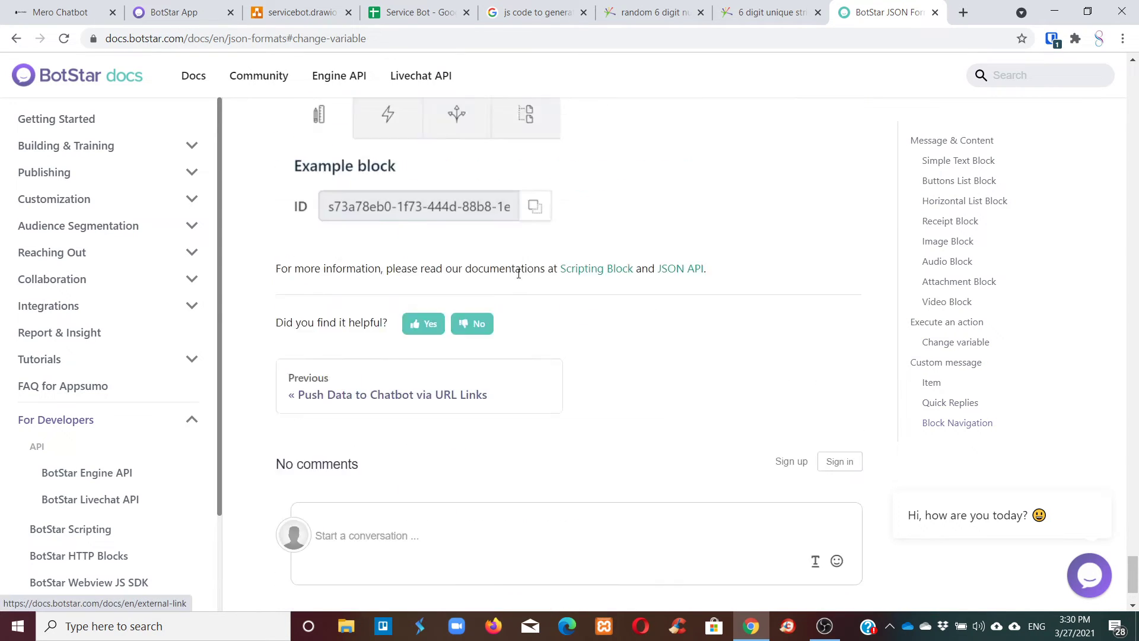
pyautogui.scroll(20, 518, 274)
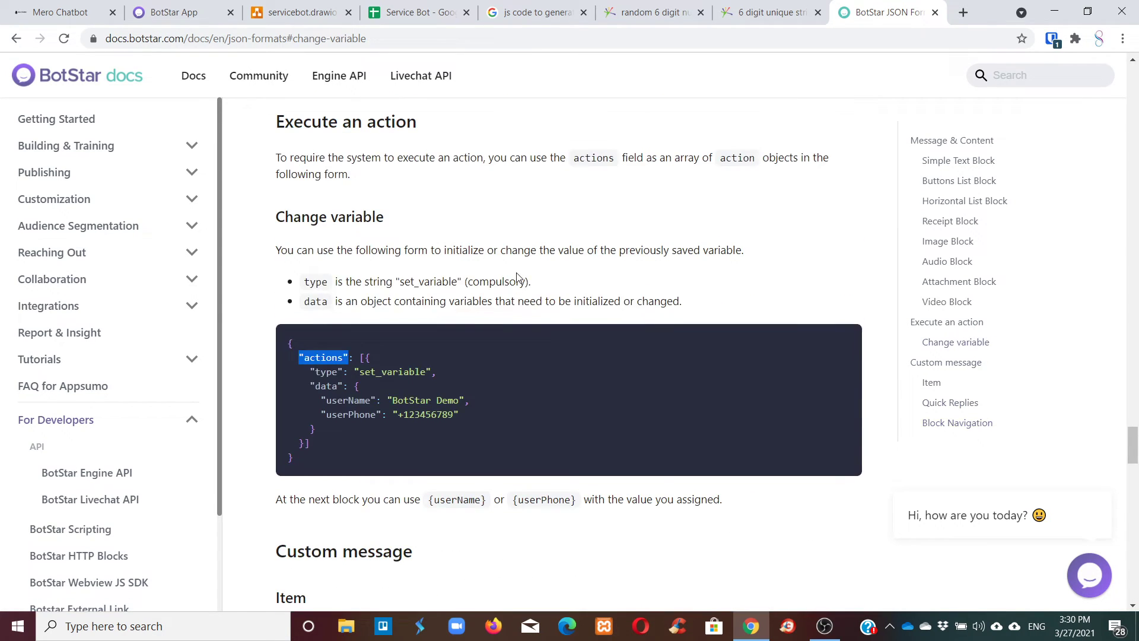
pyautogui.scroll(15, 516, 278)
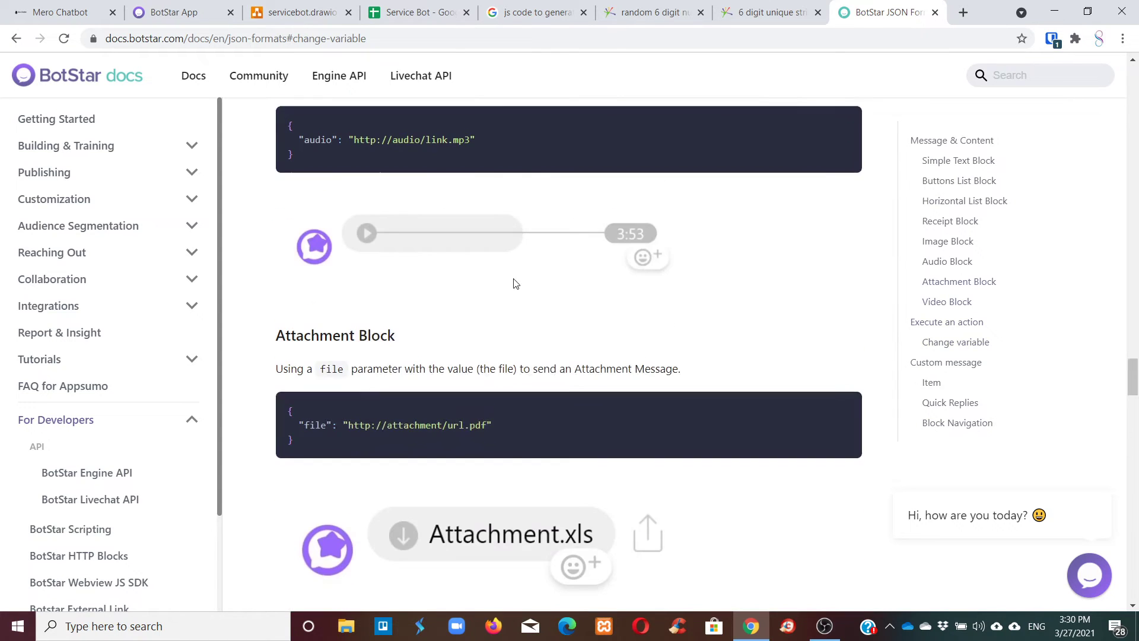
pyautogui.moveTo(1131, 376); pyautogui.dragTo(1096, 367)
pyautogui.scroll(-15, 531, 467)
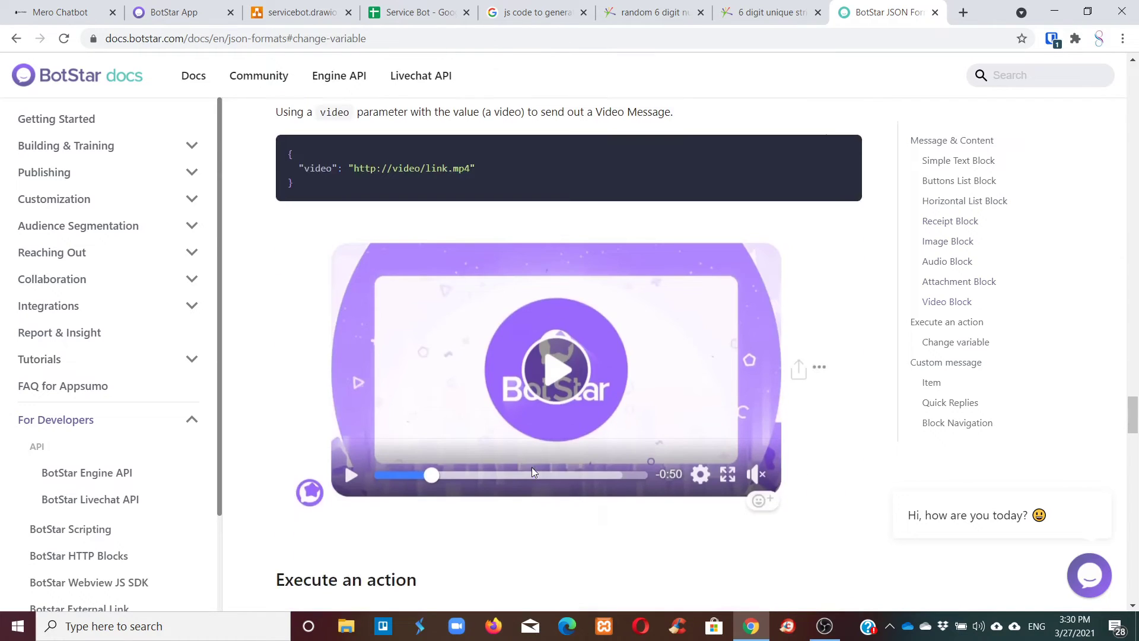
pyautogui.scroll(-4, 535, 467)
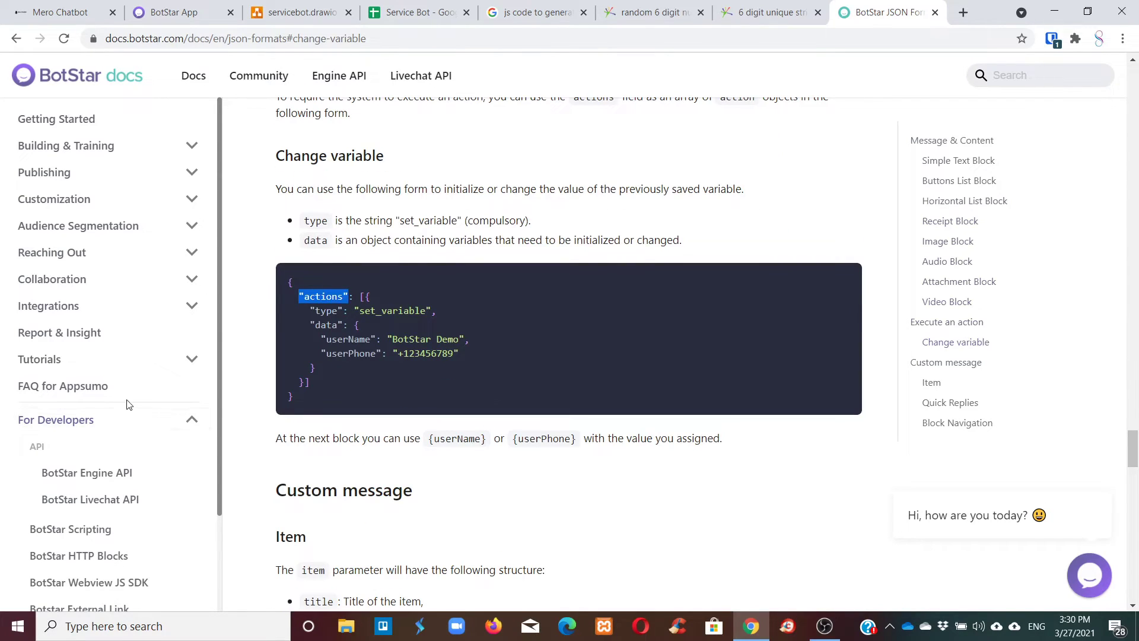
pyautogui.scroll(-2, 107, 427)
# Select the sample actions code on the BotStar Scripting docs page, then return to the script.
pyautogui.click(106, 418)
pyautogui.scroll(-15, 303, 418)
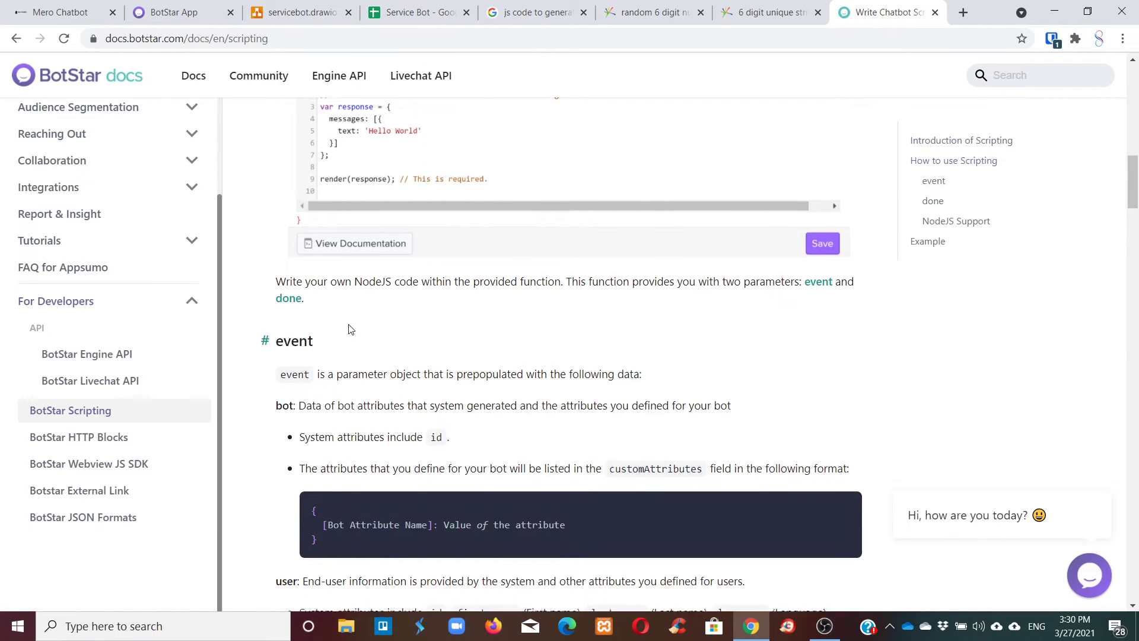
pyautogui.scroll(-4, 347, 329)
pyautogui.scroll(-13, 341, 338)
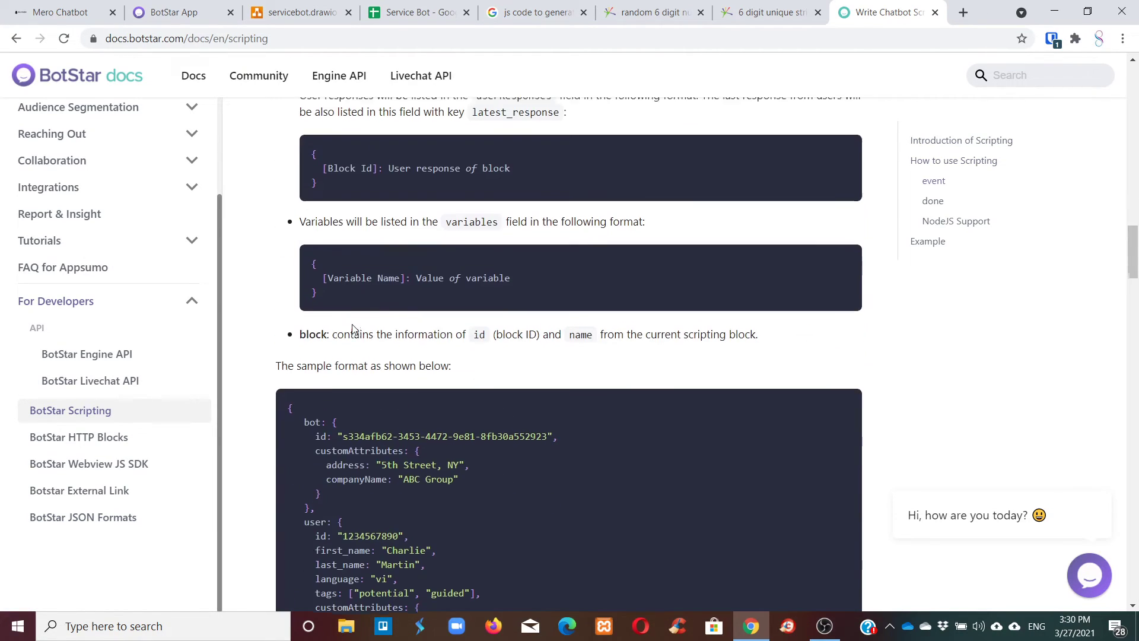
pyautogui.scroll(-16, 353, 326)
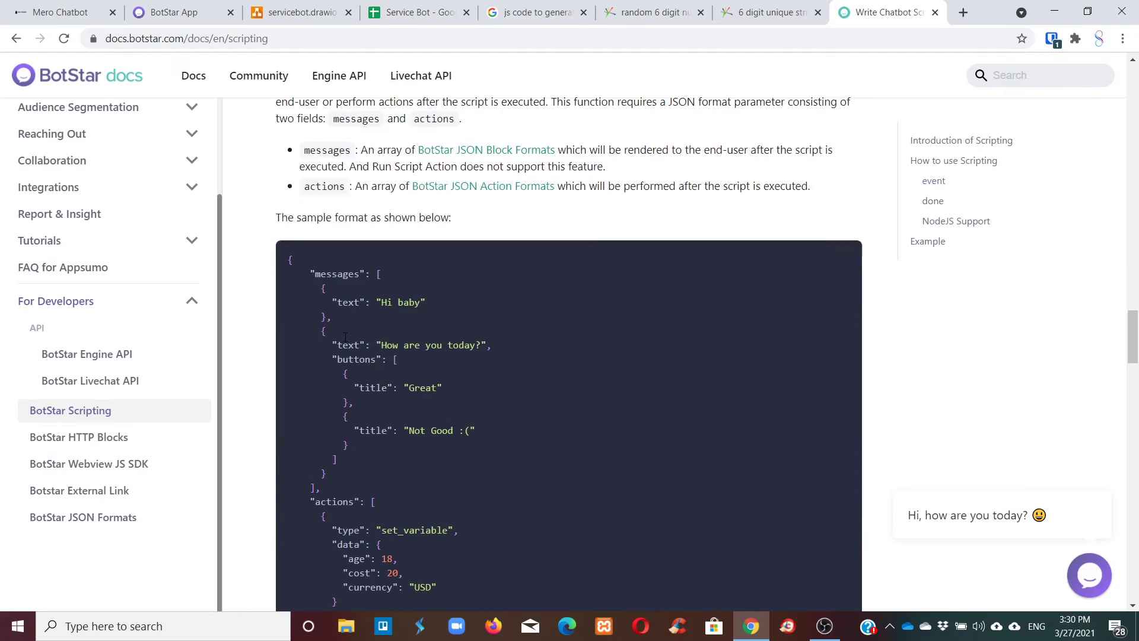
pyautogui.scroll(4, 359, 328)
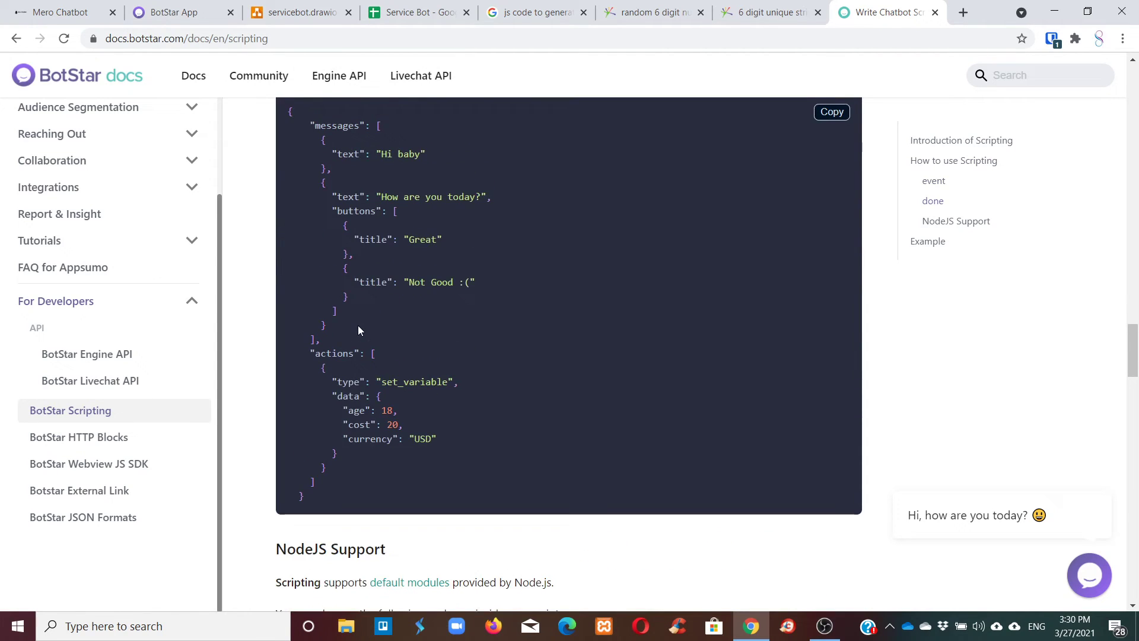
pyautogui.scroll(1, 366, 280)
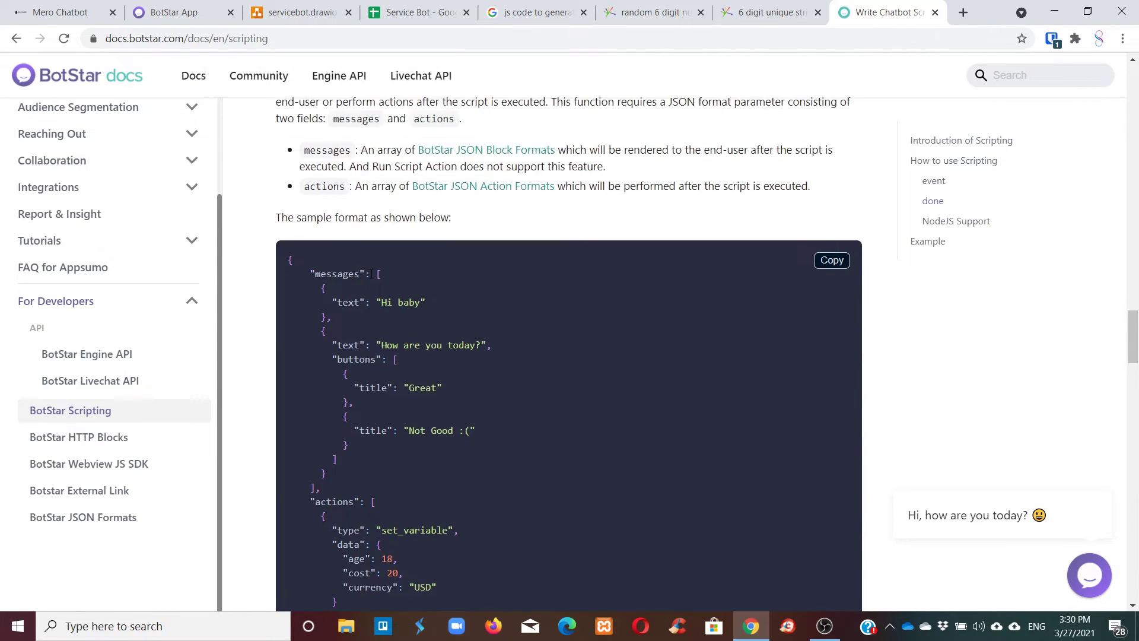
pyautogui.scroll(-1, 371, 273)
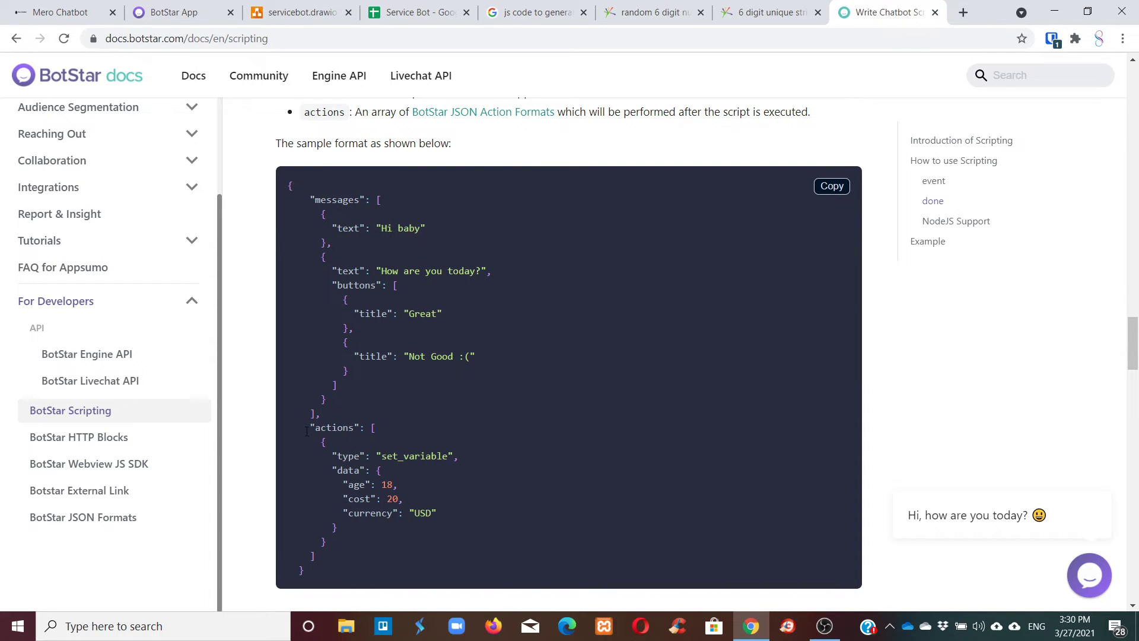
pyautogui.moveTo(306, 431); pyautogui.dragTo(345, 554)
pyautogui.scroll(-2, 344, 534)
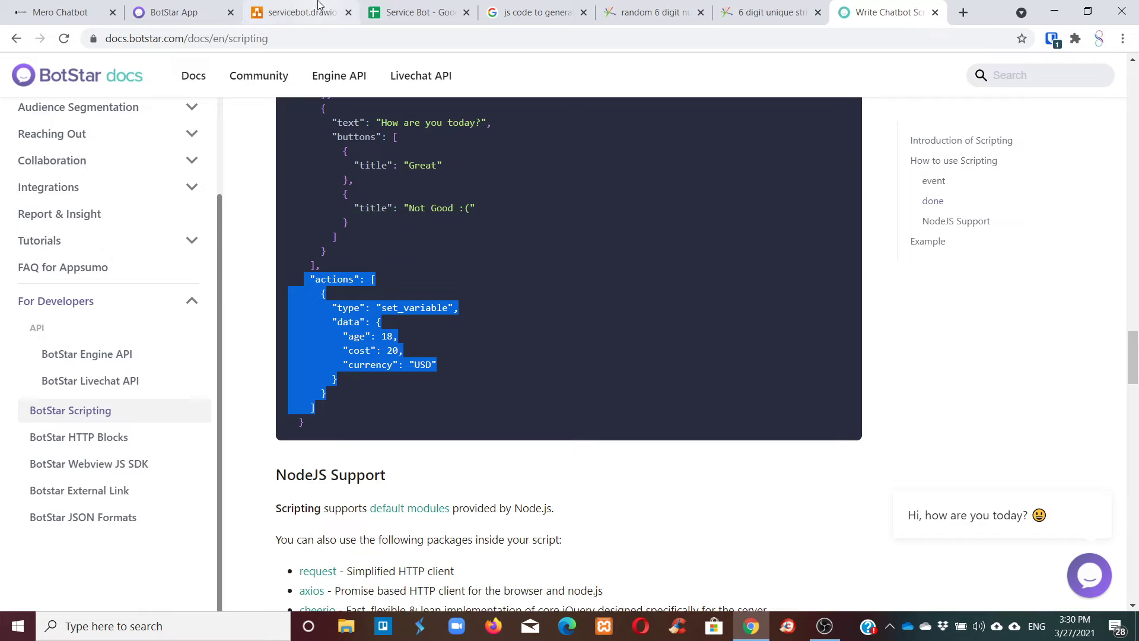
pyautogui.click(200, 5)
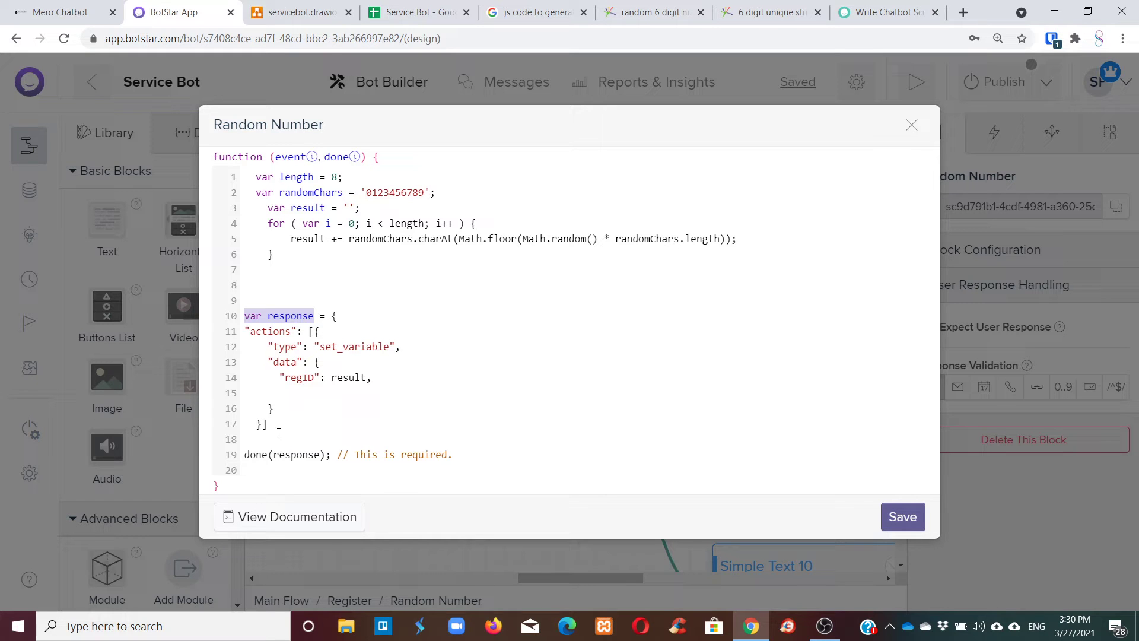
# Select the actions block on lines 11–17 of the Random Number script.
pyautogui.click(279, 432)
pyautogui.moveTo(279, 431); pyautogui.dragTo(249, 336)
pyautogui.click(424, 343)
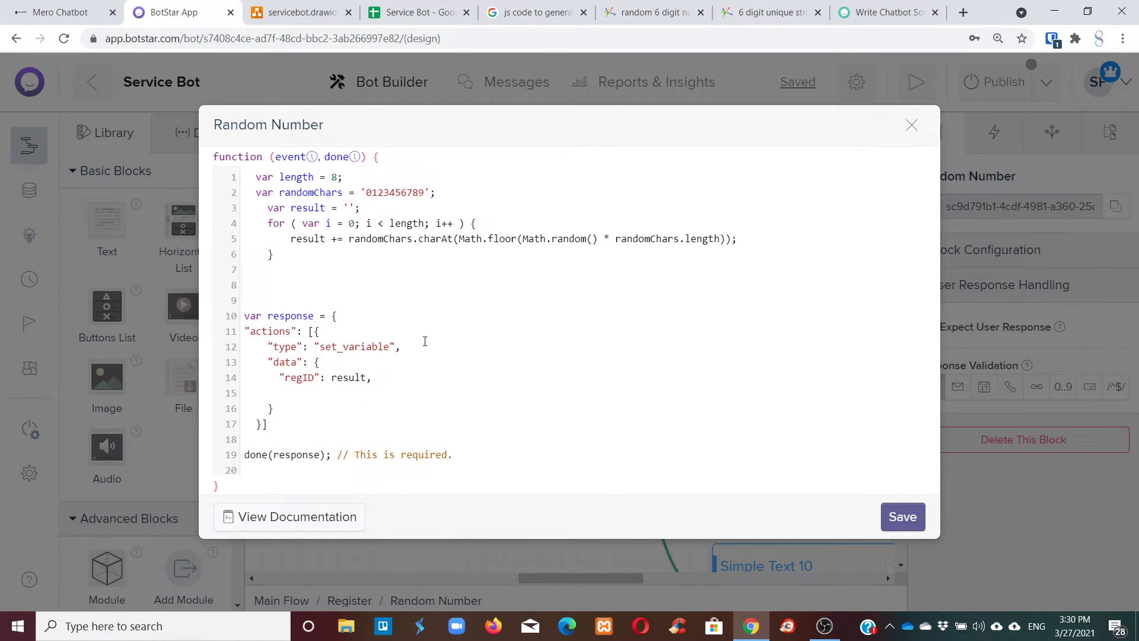
pyautogui.moveTo(245, 331); pyautogui.dragTo(329, 419)
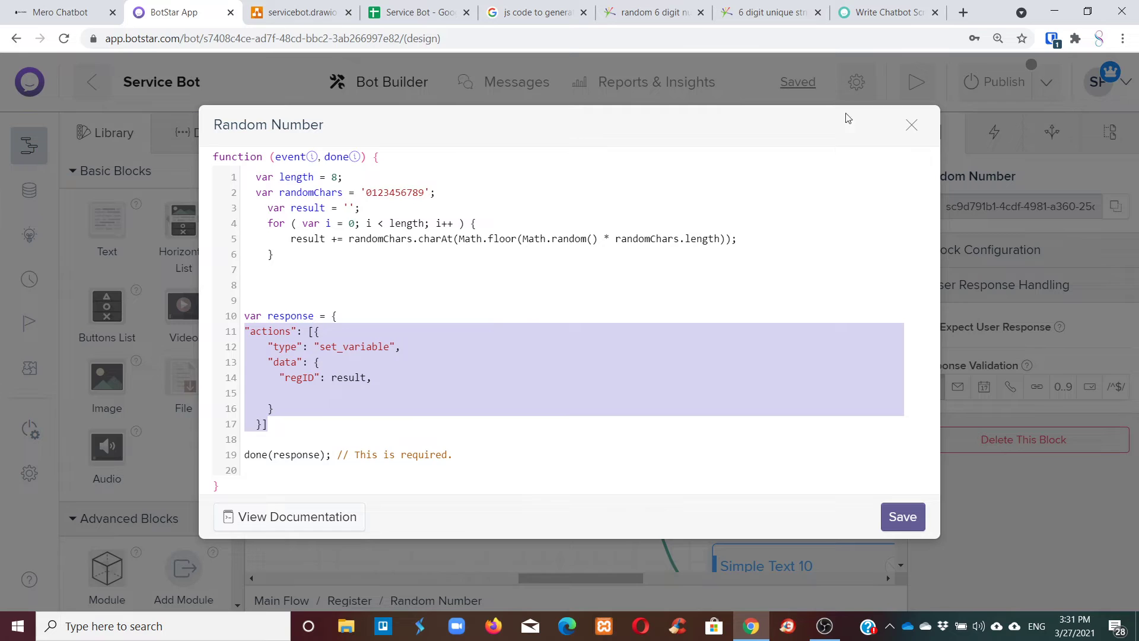
# Compare it against the Scripting docs example and go back to the script.
pyautogui.click(904, 7)
pyautogui.scroll(-8, 647, 273)
pyautogui.scroll(9, 652, 288)
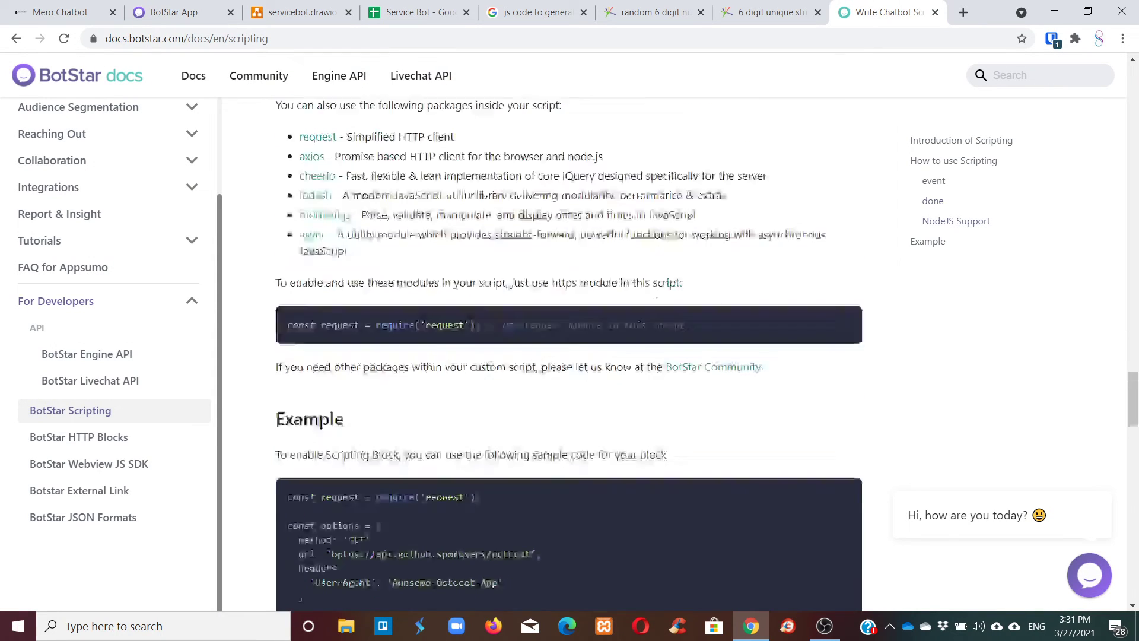
pyautogui.scroll(-7, 656, 304)
pyautogui.scroll(-12, 670, 285)
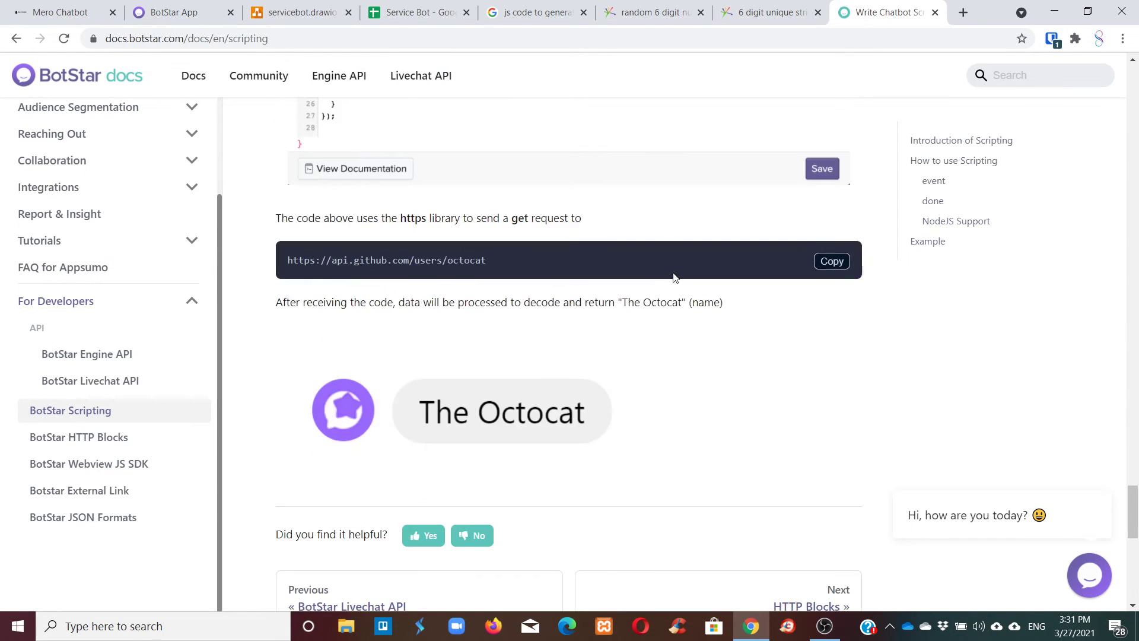
pyautogui.scroll(5, 676, 275)
pyautogui.scroll(3, 591, 334)
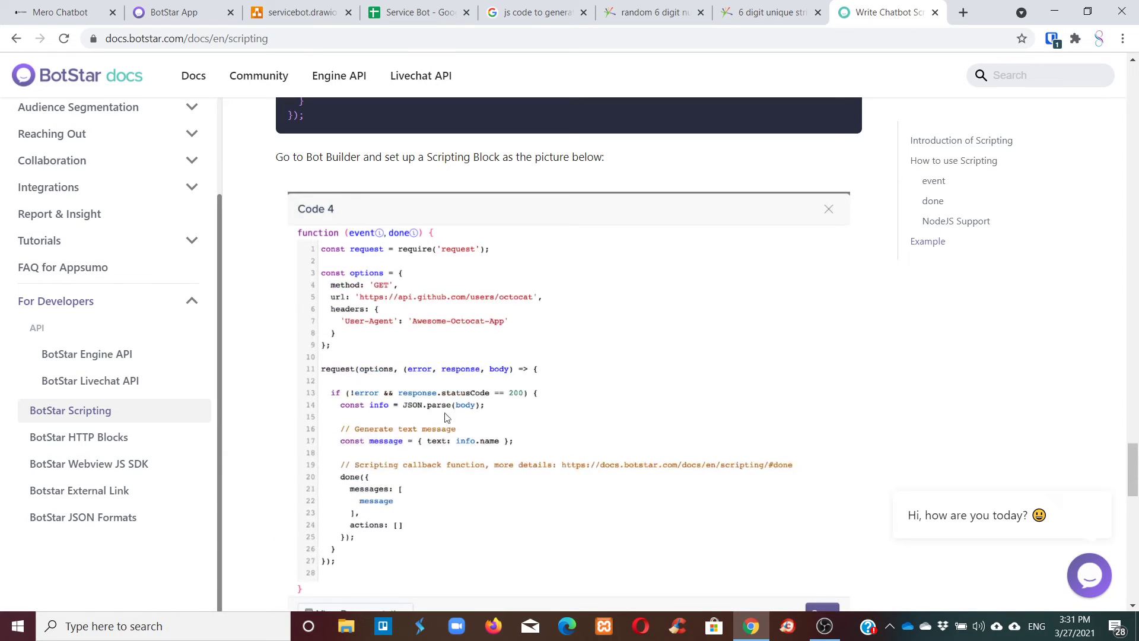
pyautogui.click(145, 7)
# Load the botstar.com homepage from the address bar.
pyautogui.click(302, 10)
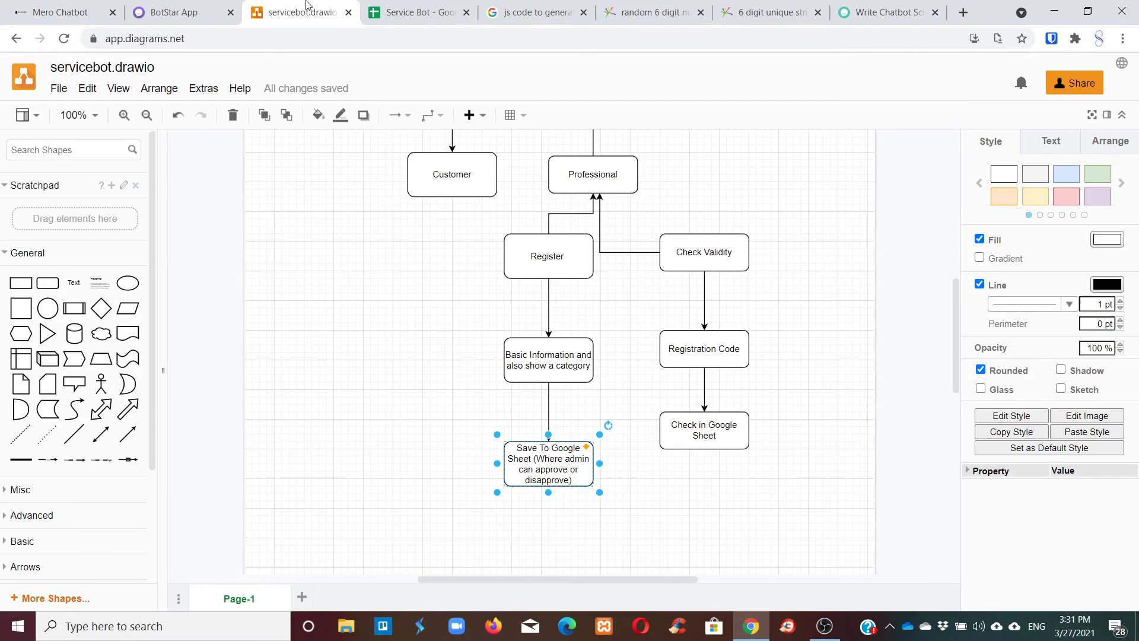
pyautogui.click(415, 12)
pyautogui.click(534, 12)
pyautogui.click(492, 39)
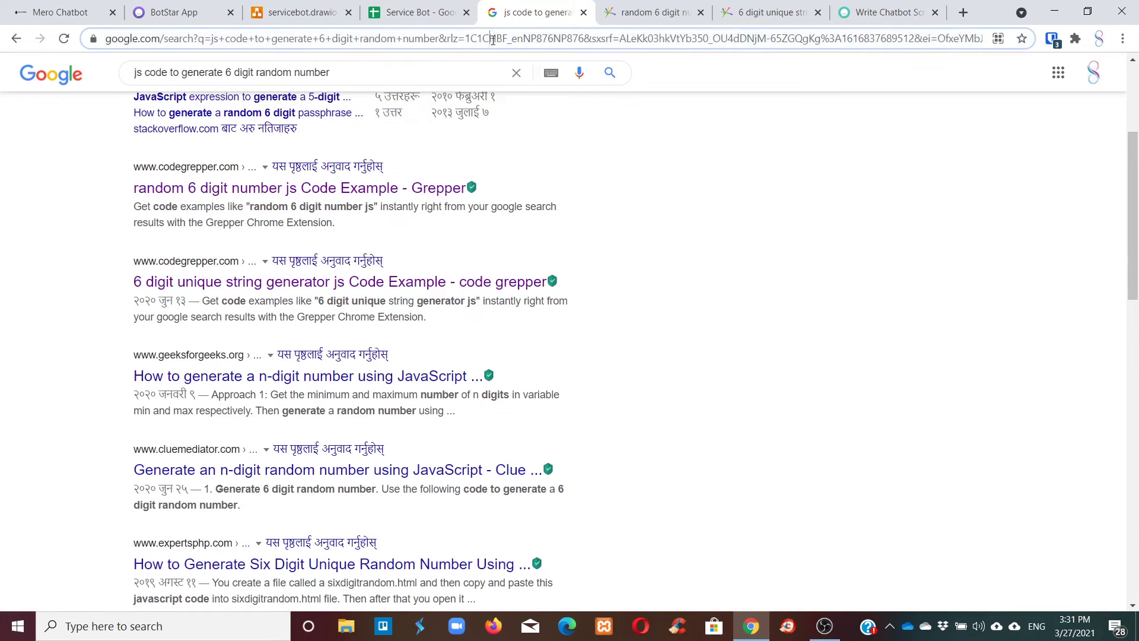
pyautogui.write('app.')
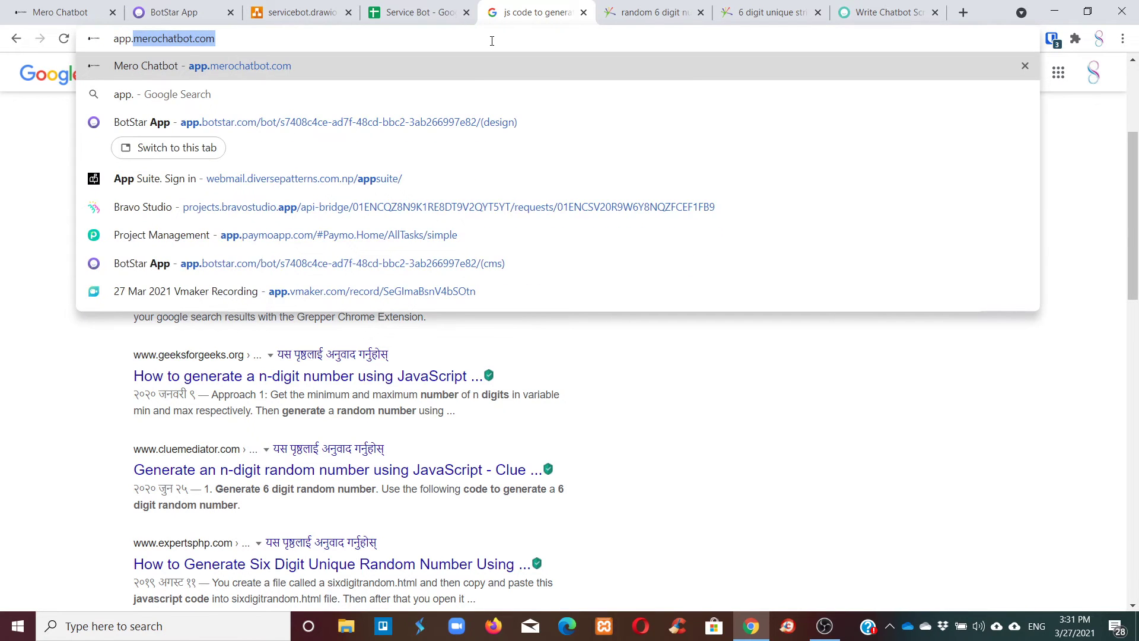
pyautogui.press('BackSpace')
pyautogui.press('BackSpace')
pyautogui.press('BackSpace')
pyautogui.press('BackSpace')
pyautogui.press('BackSpace')
pyautogui.write('bot')
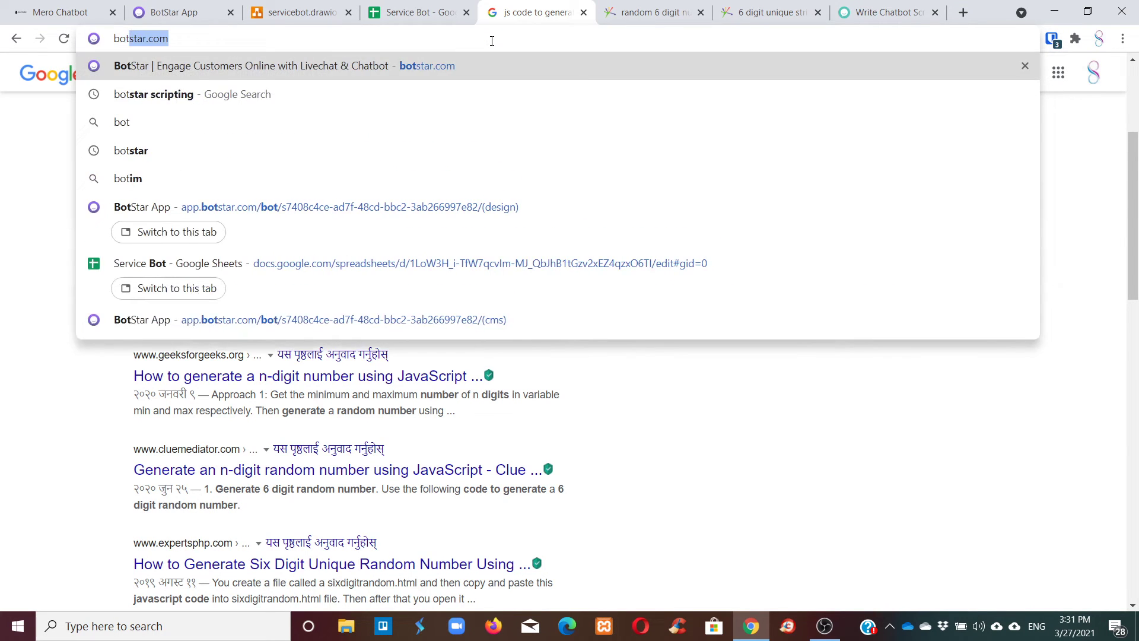
pyautogui.press('Return')
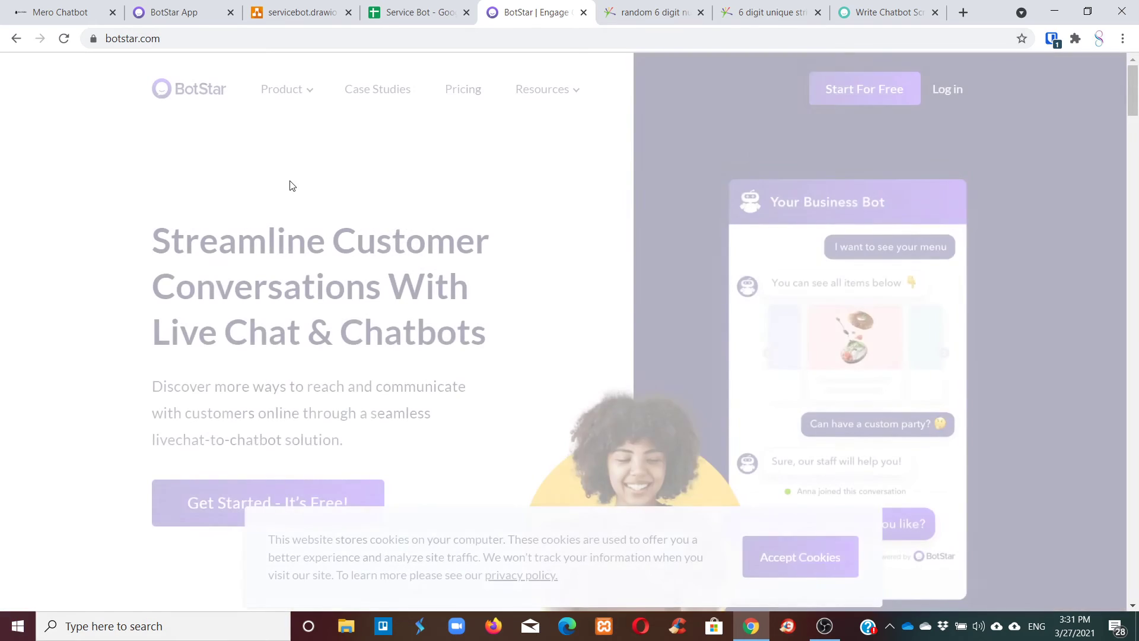
# Log in, reset the page zoom, and open Test Bot from the bot list.
pyautogui.click(947, 89)
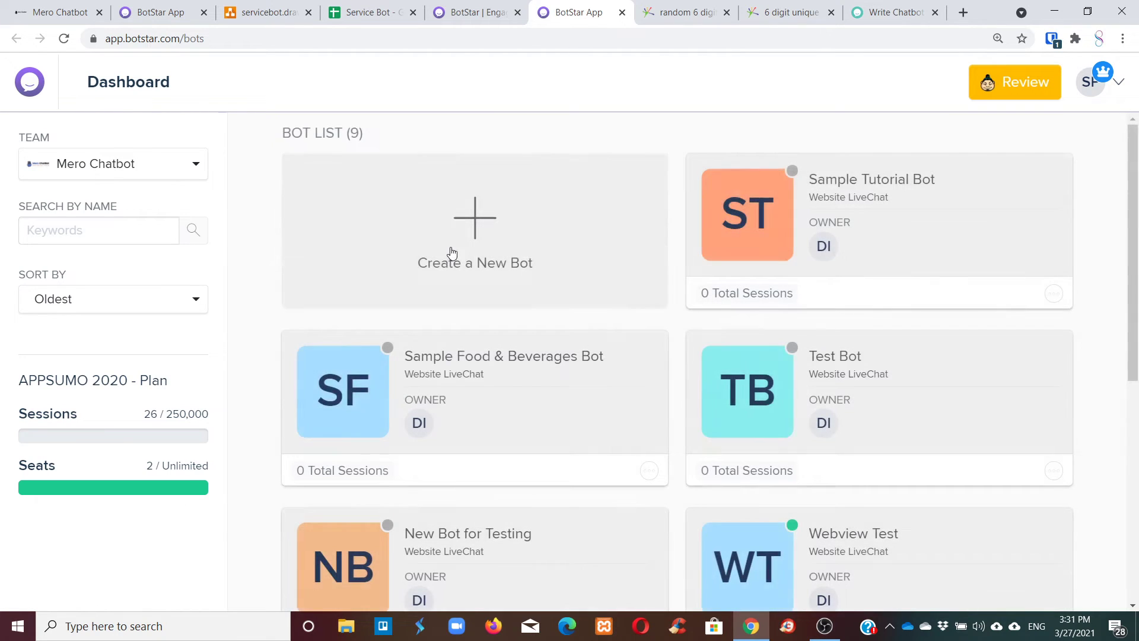
pyautogui.scroll(-5, 451, 252)
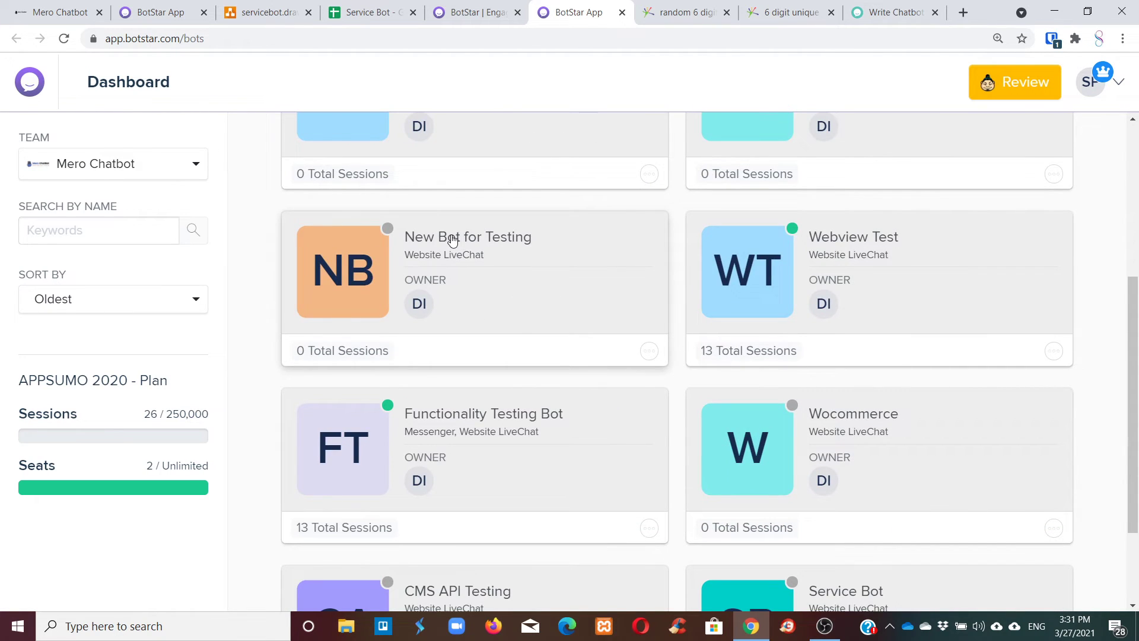
pyautogui.hotkey('ctrl', '-')
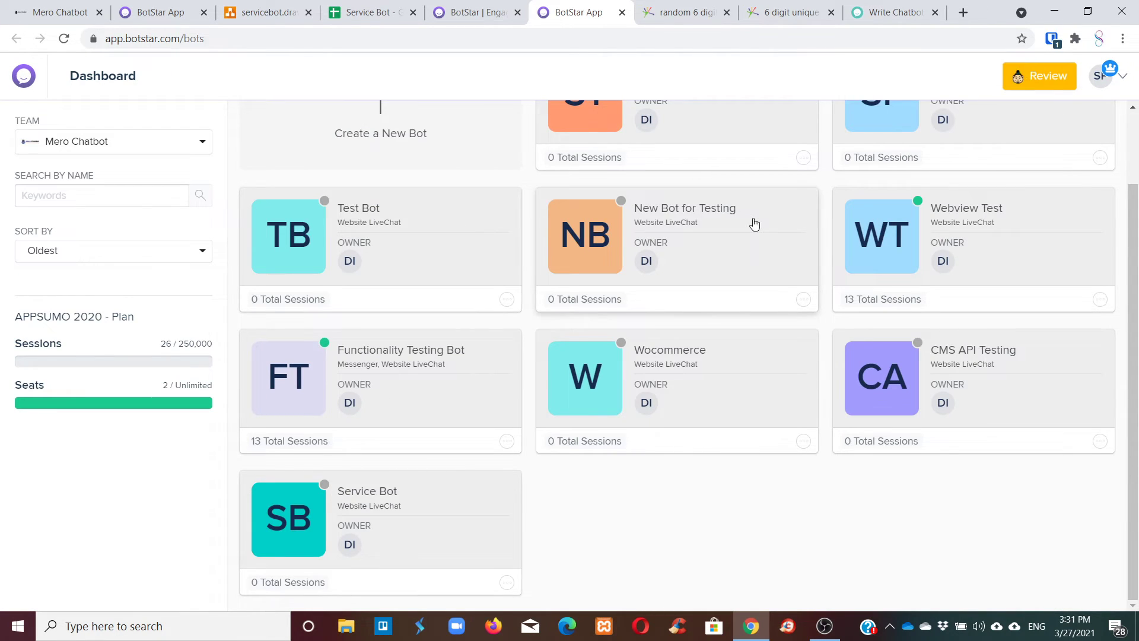
pyautogui.scroll(1, 648, 265)
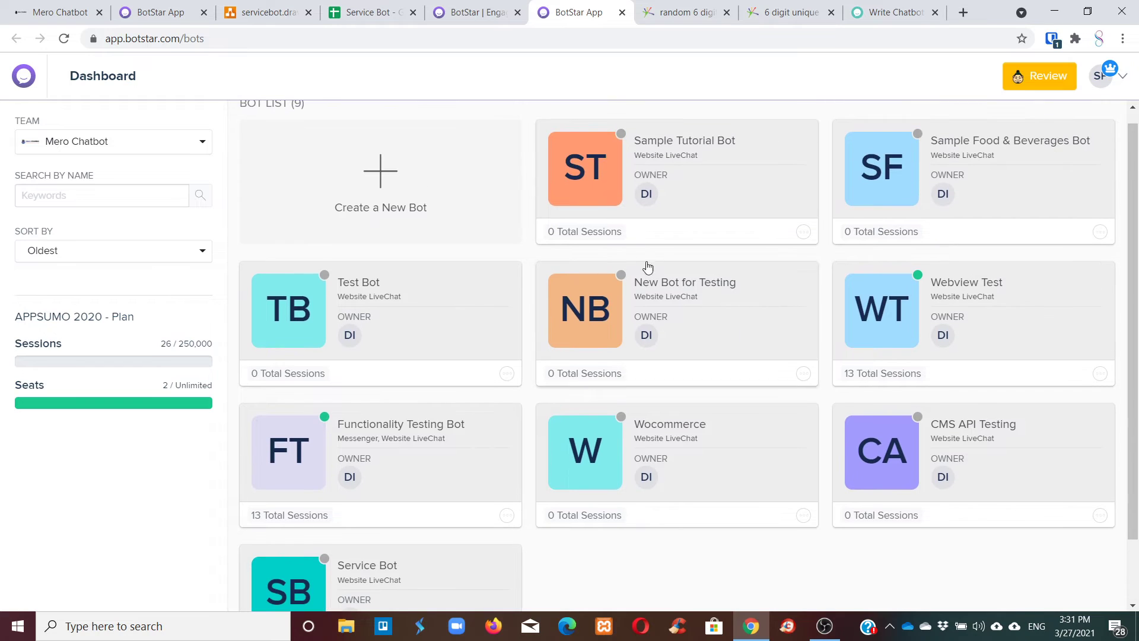
pyautogui.click(379, 286)
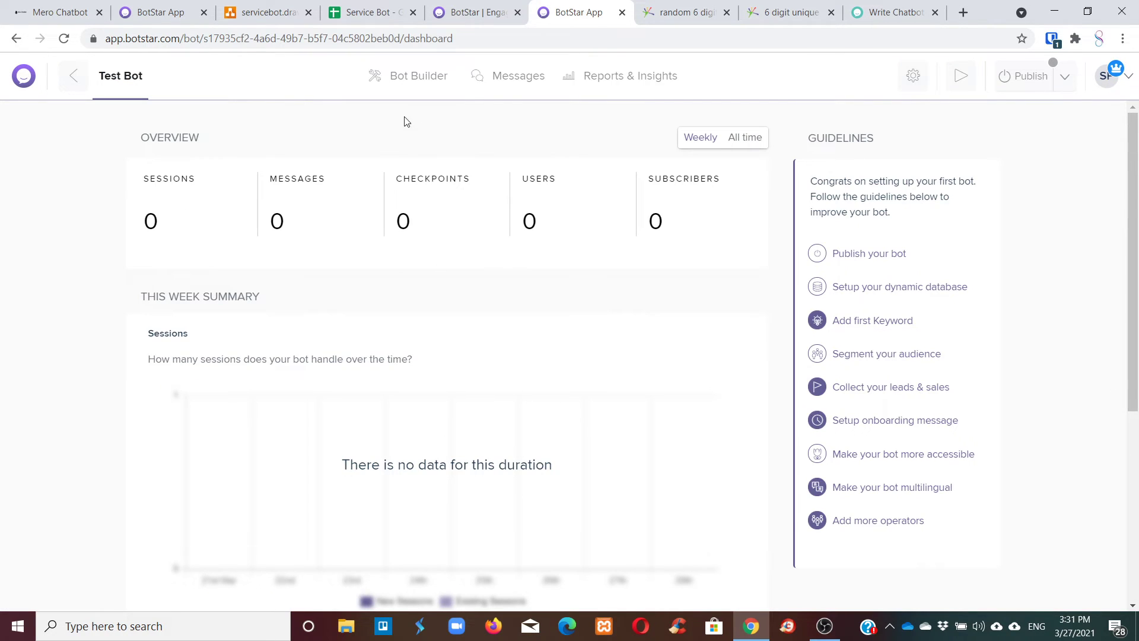
# In Test Bot's flow builder, inspect Simple Text 19 and the Update Variables 5 settings.
pyautogui.click(421, 76)
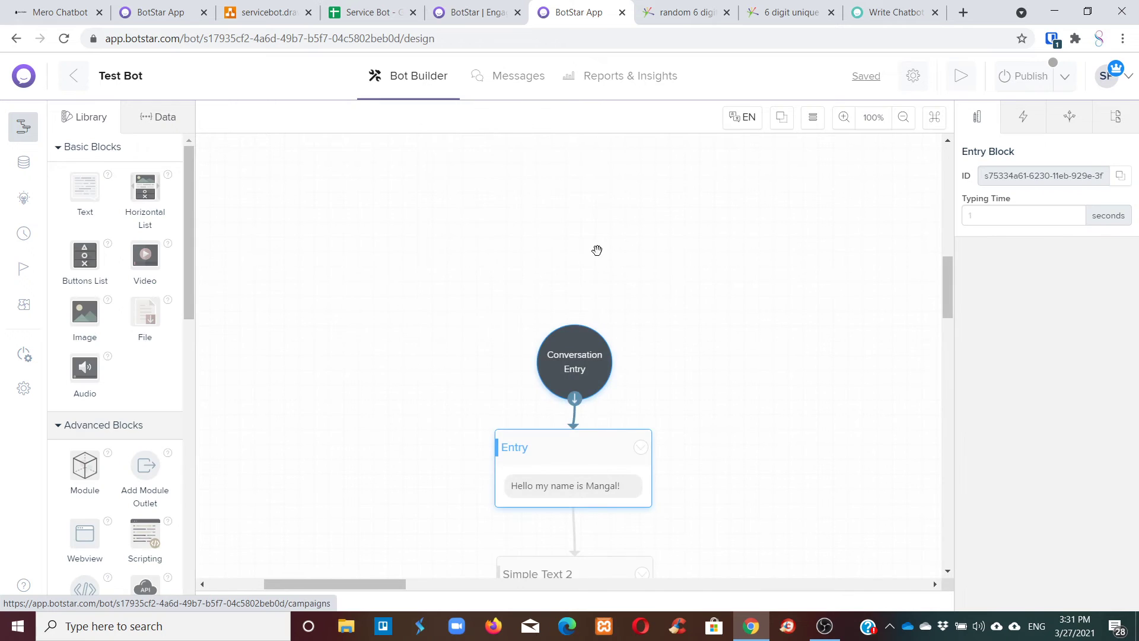
pyautogui.scroll(-5, 597, 249)
pyautogui.moveTo(356, 582); pyautogui.dragTo(552, 577)
pyautogui.scroll(-5, 559, 449)
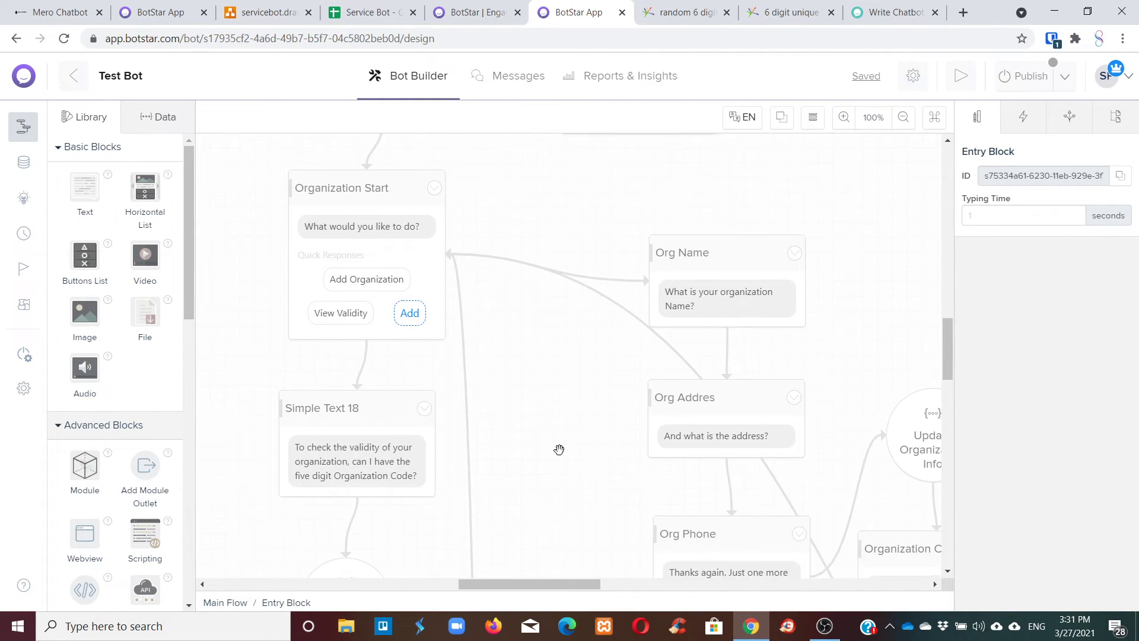
pyautogui.scroll(-2, 559, 449)
pyautogui.click(359, 392)
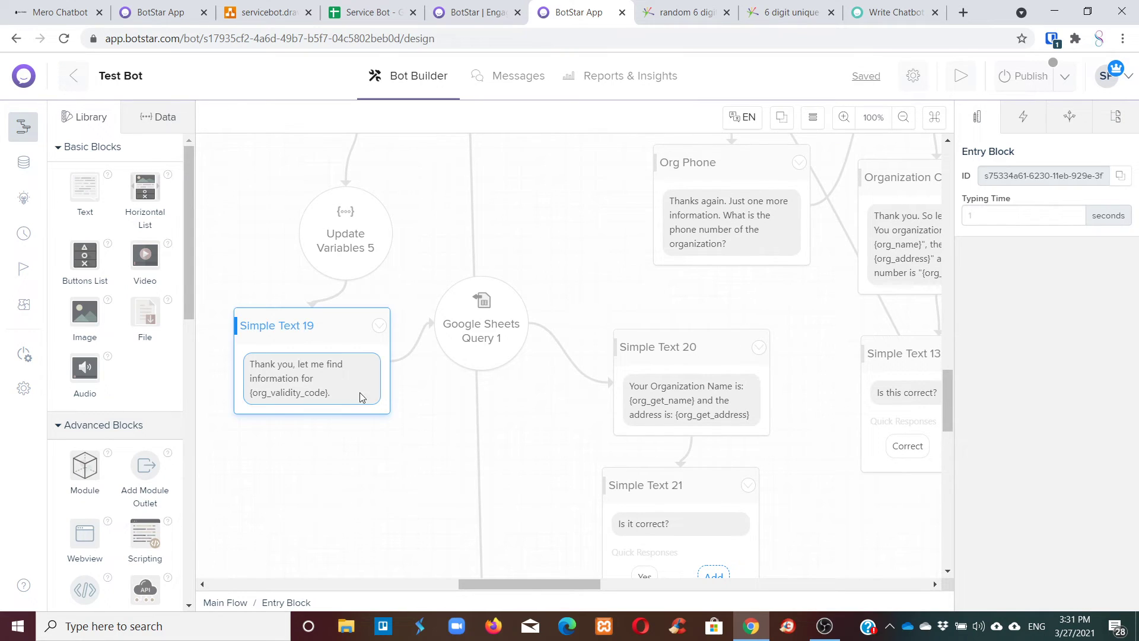
pyautogui.click(343, 245)
pyautogui.scroll(2, 342, 246)
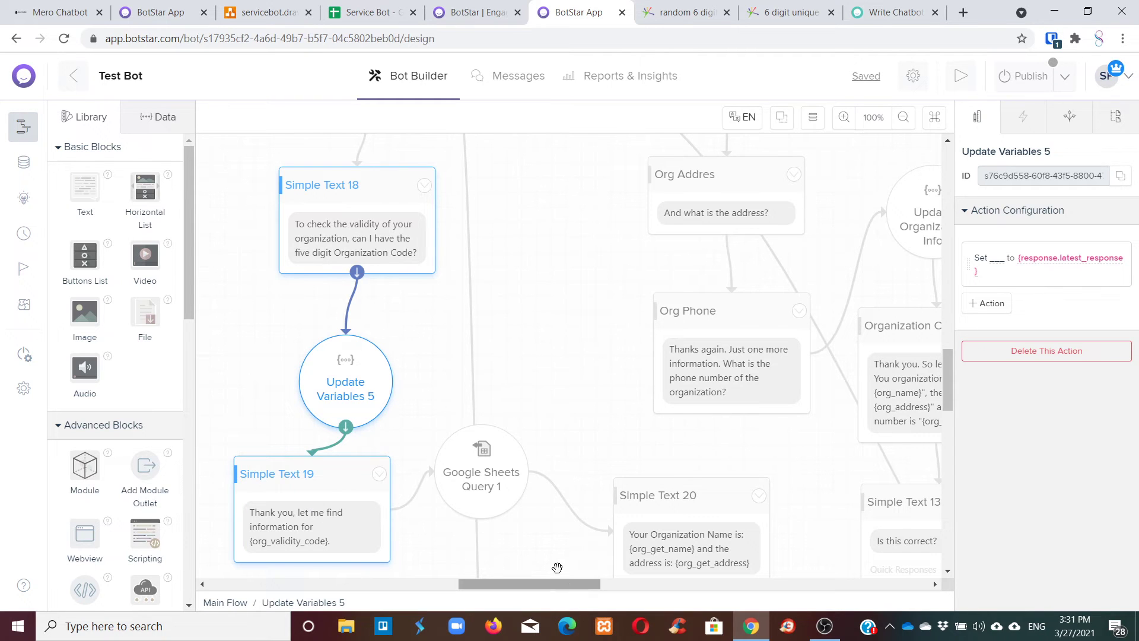
pyautogui.scroll(4, 651, 473)
pyautogui.scroll(3, 651, 473)
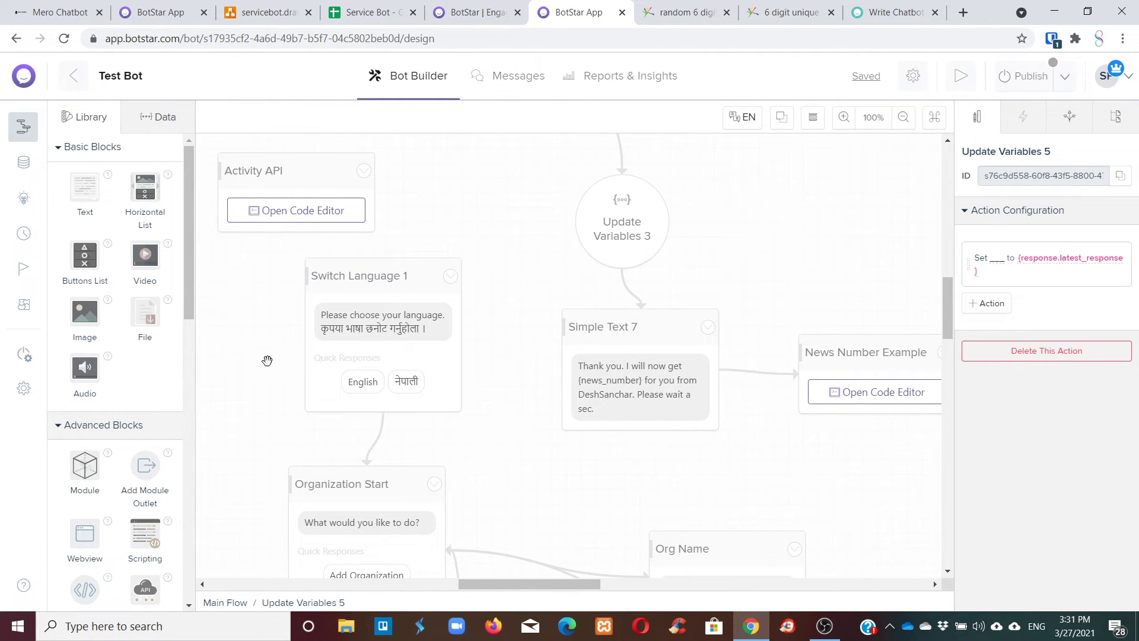
# Pan the canvas to Code 5 and open its code editor.
pyautogui.scroll(-2, 522, 409)
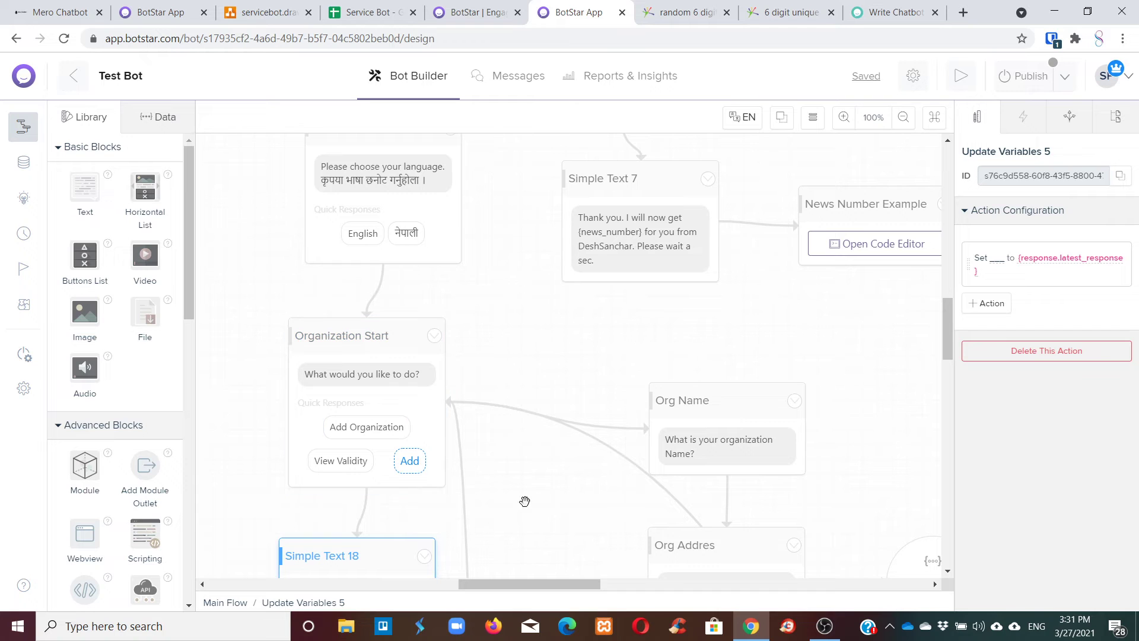
pyautogui.moveTo(541, 585); pyautogui.dragTo(622, 554)
pyautogui.scroll(-2, 618, 481)
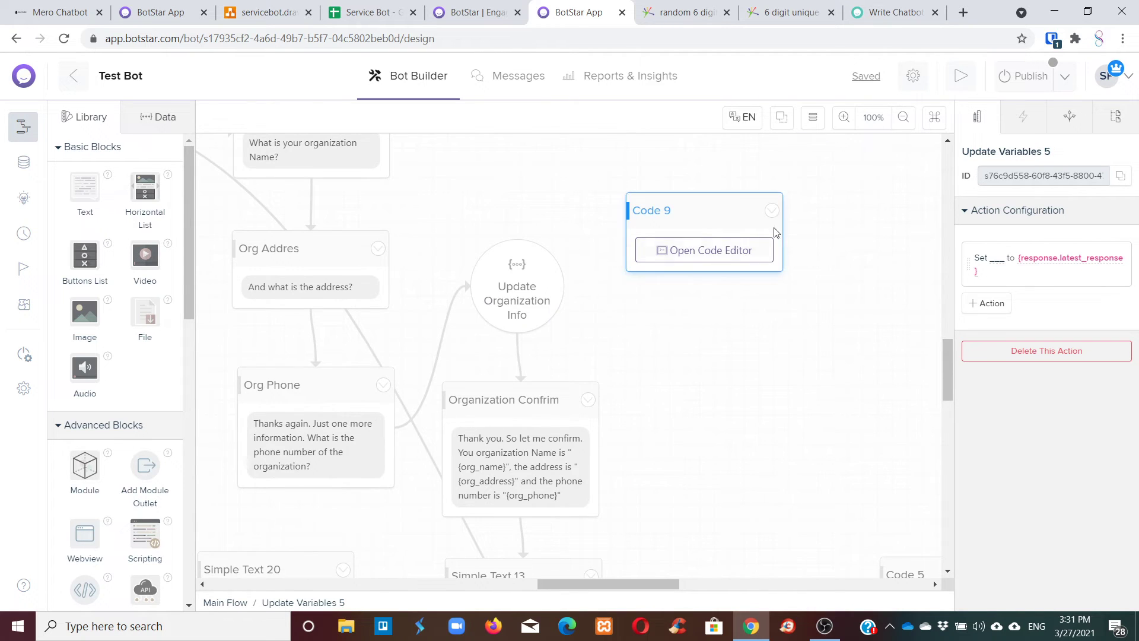
pyautogui.scroll(-1, 634, 297)
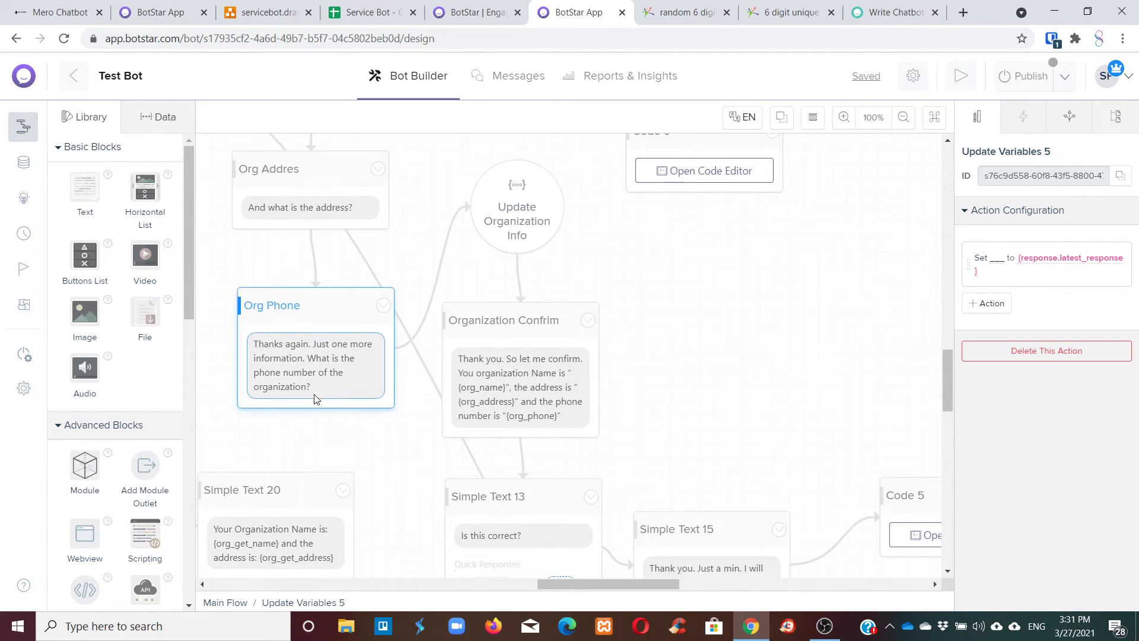
pyautogui.scroll(-2, 316, 399)
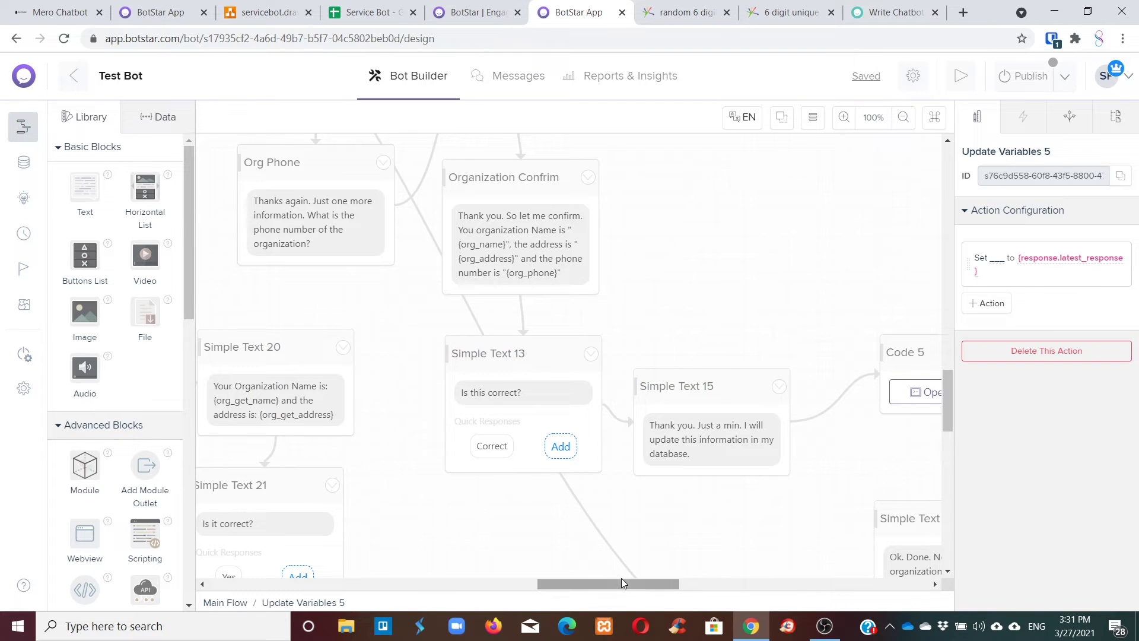
pyautogui.moveTo(621, 583); pyautogui.dragTo(704, 584)
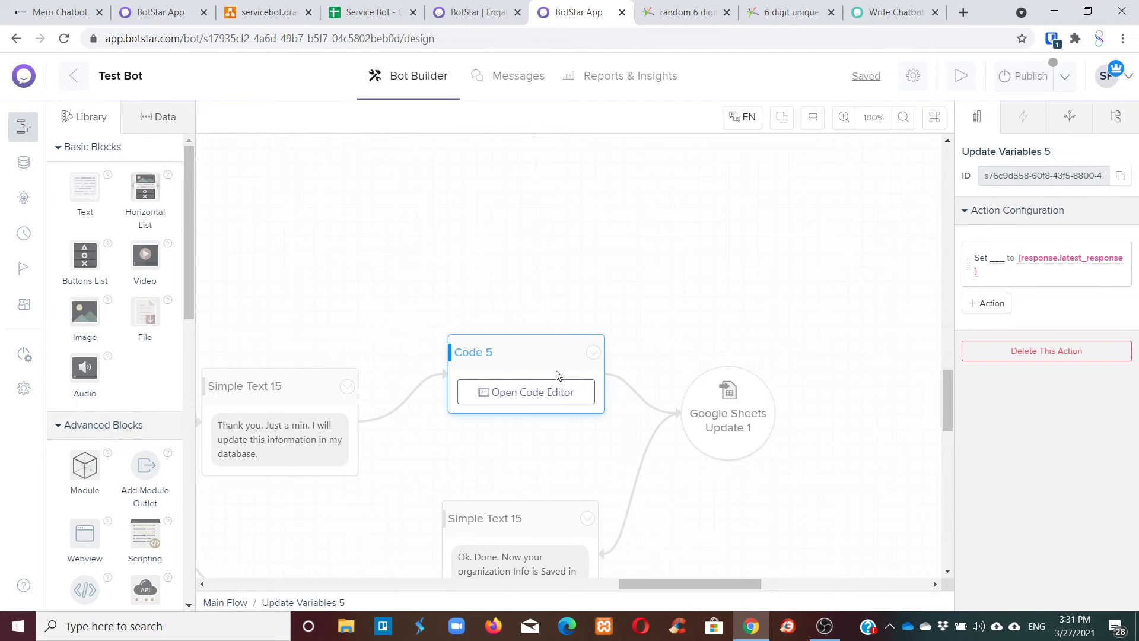
pyautogui.click(522, 391)
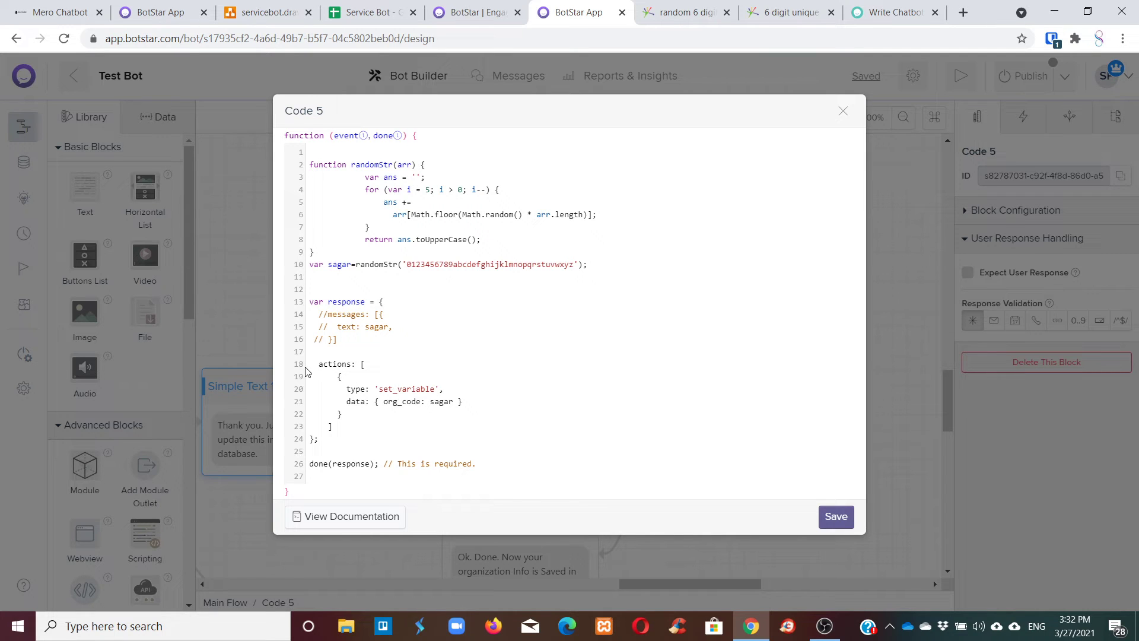
# Select Code 5's actions block and org_code entry, then switch to Service Bot's Random Number code.
pyautogui.moveTo(318, 368); pyautogui.dragTo(469, 401)
pyautogui.click(371, 405)
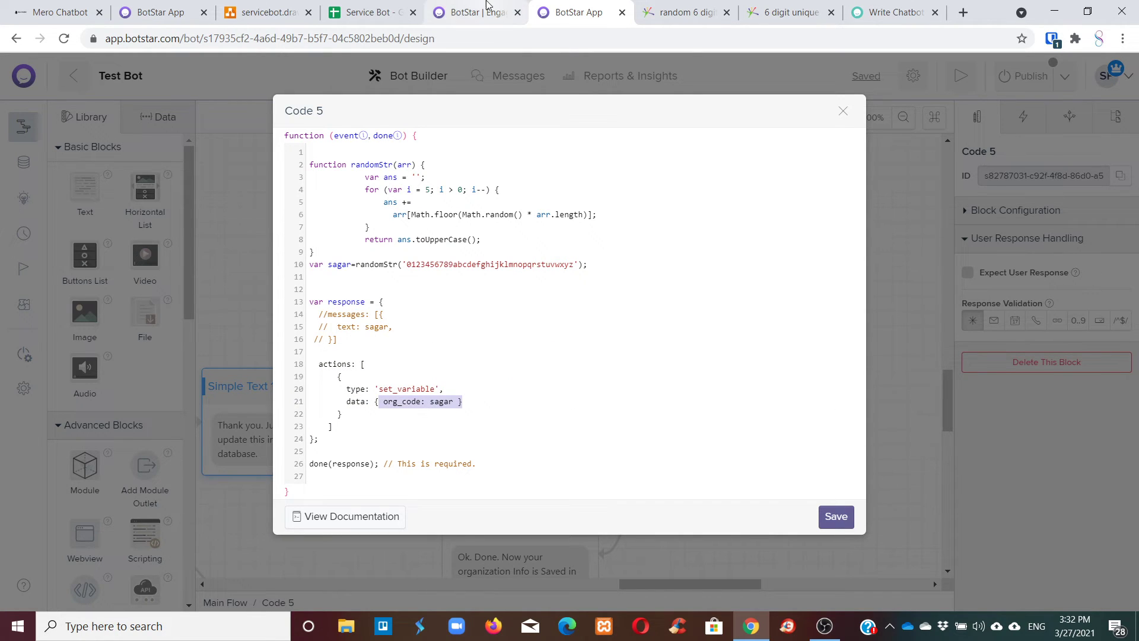
pyautogui.click(474, 11)
pyautogui.click(567, 9)
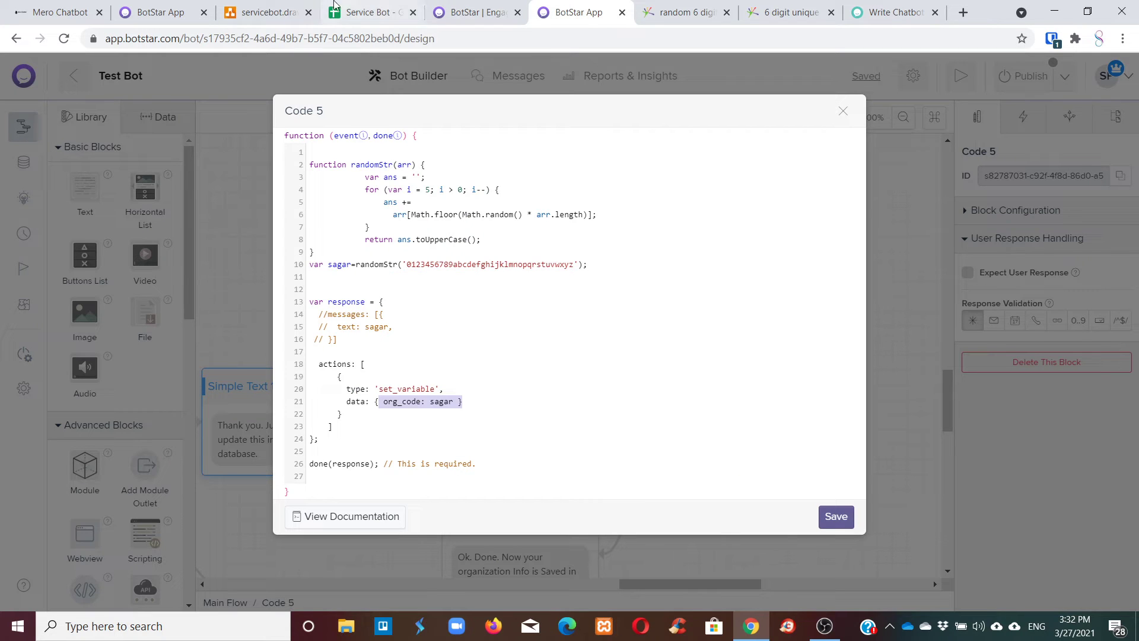
pyautogui.click(161, 12)
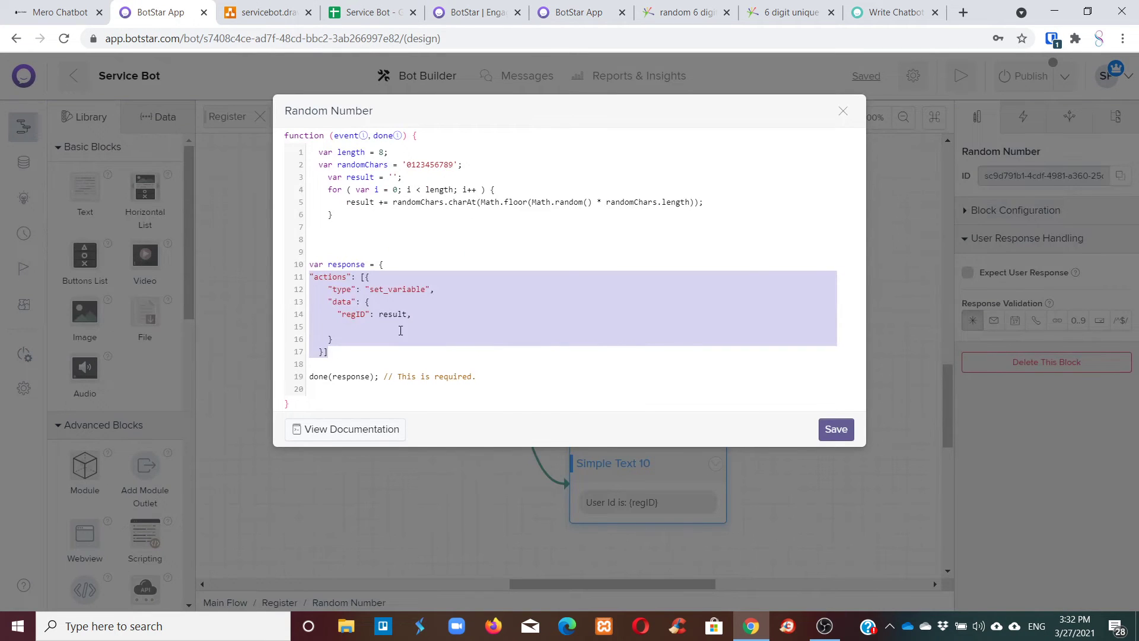
# Delete the quotes around actions and the quote before data in the Random Number code.
pyautogui.click(400, 330)
pyautogui.press('BackSpace')
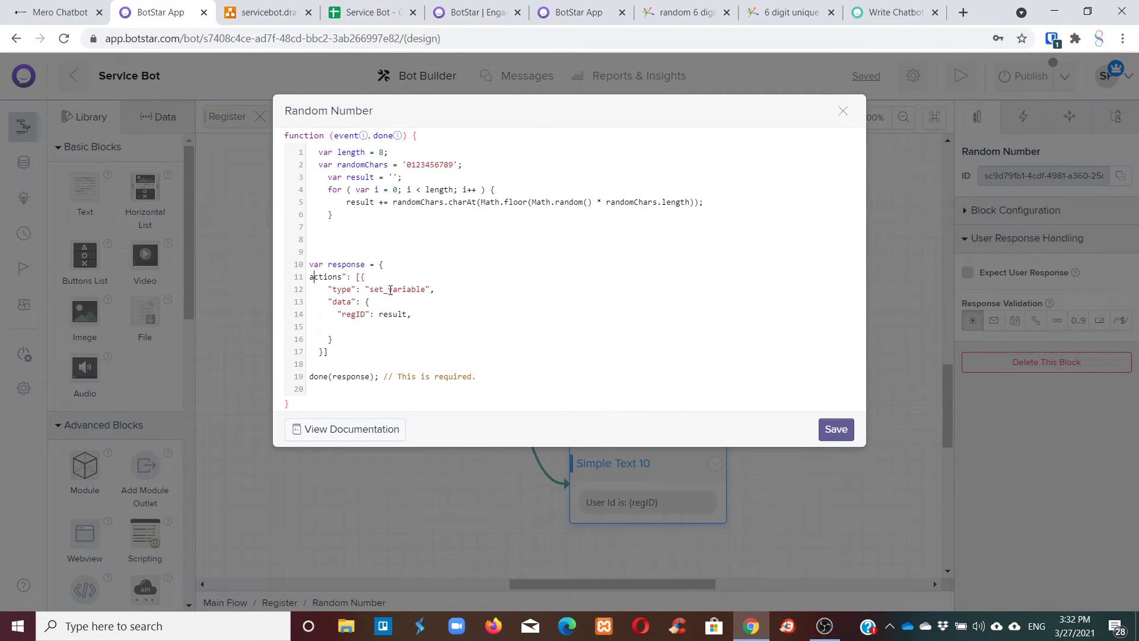
pyautogui.press('BackSpace')
pyautogui.click(446, 10)
pyautogui.click(579, 11)
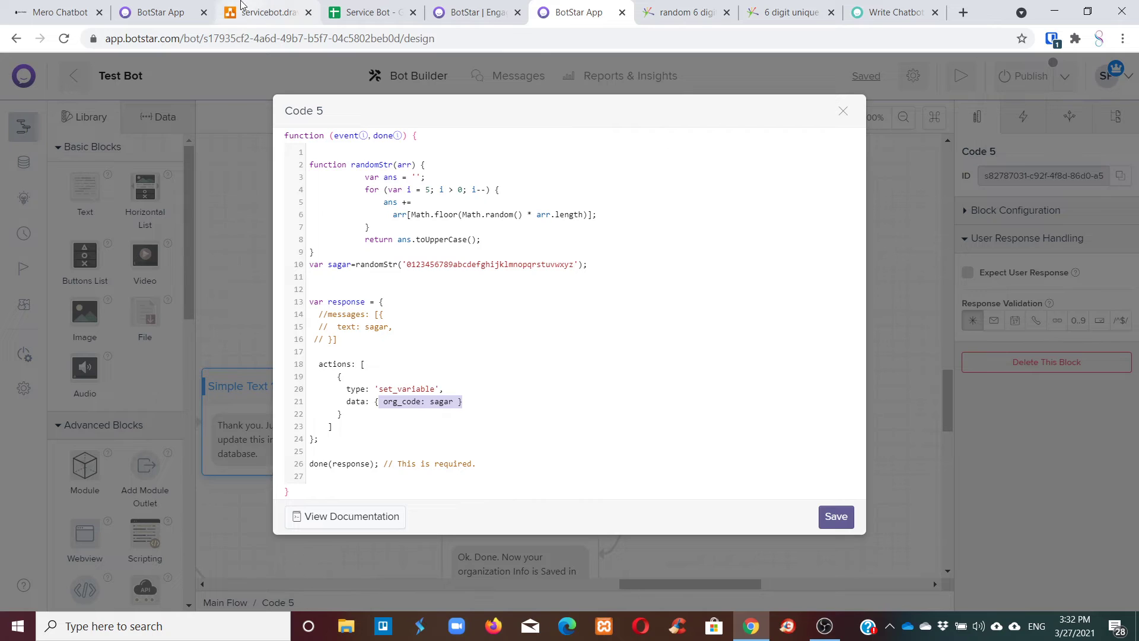
pyautogui.click(186, 9)
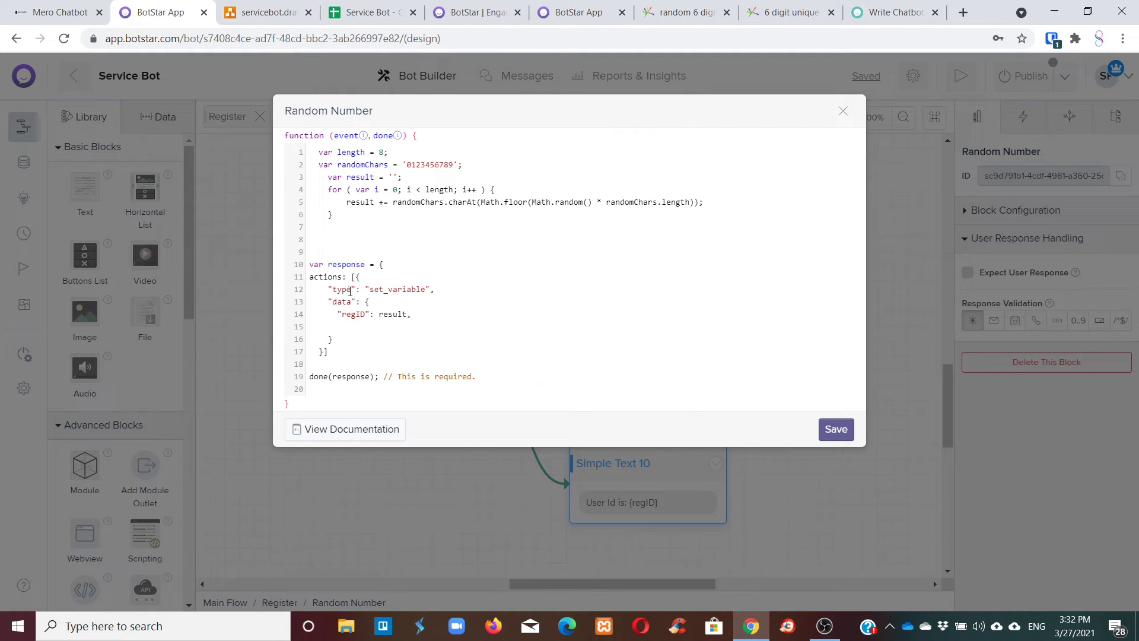
pyautogui.click(587, 6)
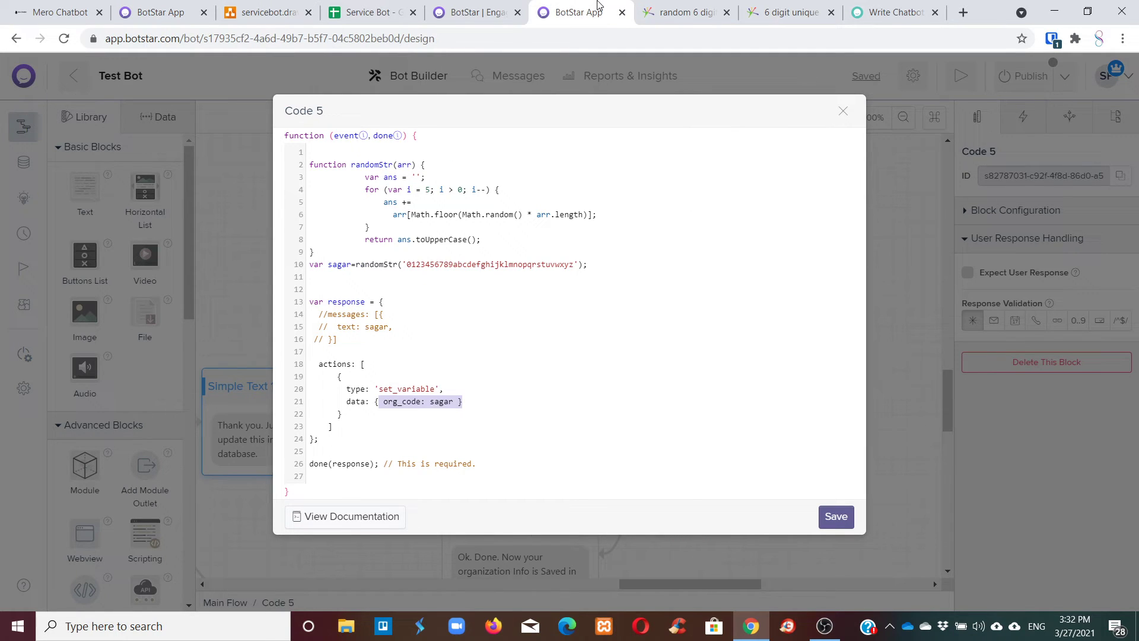
pyautogui.click(183, 15)
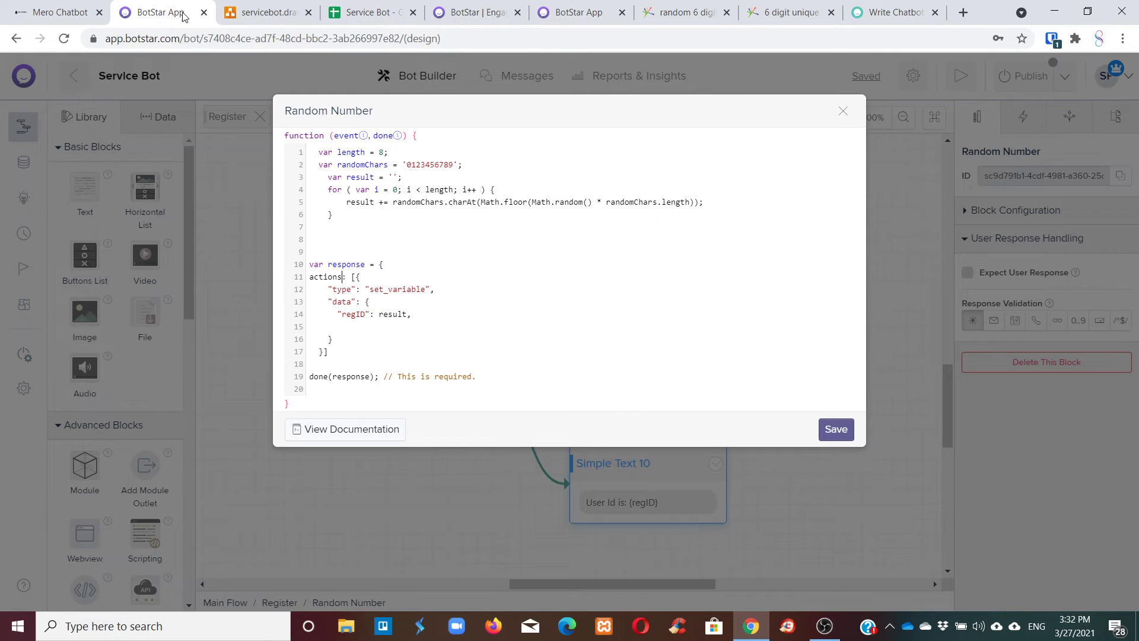
pyautogui.click(829, 629)
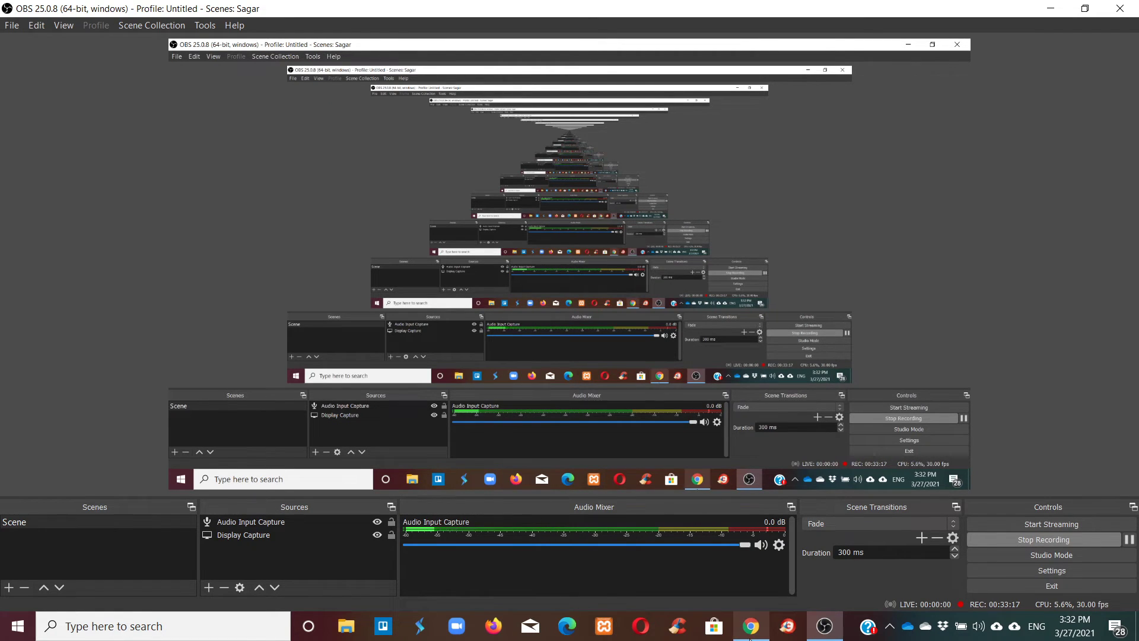
pyautogui.click(751, 627)
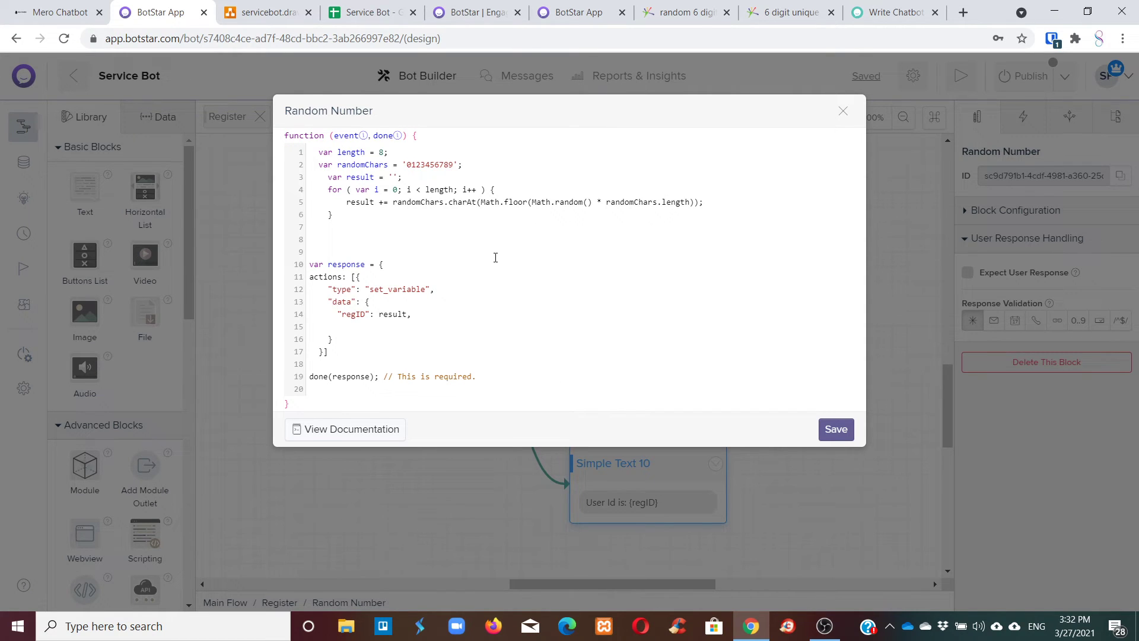
pyautogui.press('BackSpace')
# Select Code 5's whole actions block for copying, then return to the Random Number code.
pyautogui.hotkey('ctrl', 'Tab')
pyautogui.hotkey('ctrl', 'Tab')
pyautogui.hotkey('ctrl', 'Tab')
pyautogui.hotkey('ctrl', 'Tab')
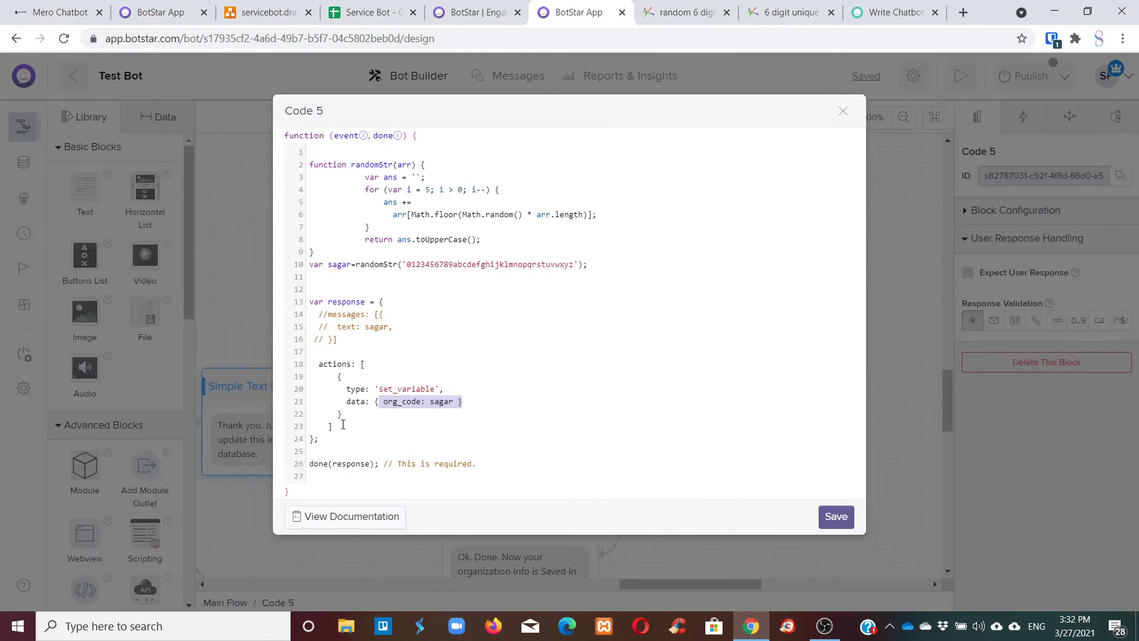
pyautogui.click(342, 427)
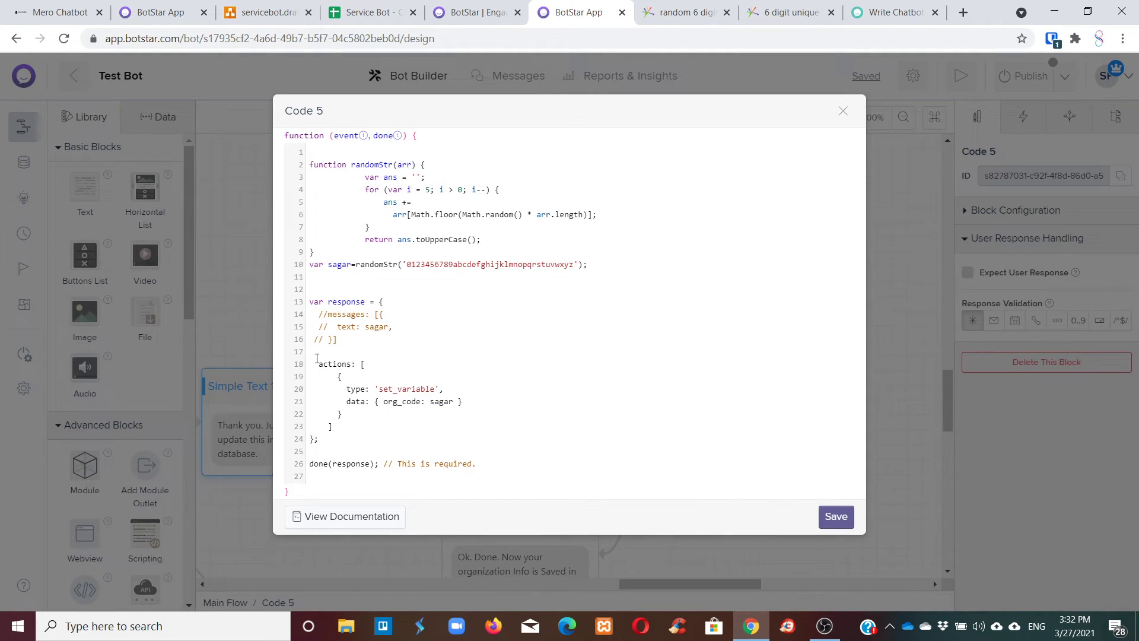
pyautogui.moveTo(333, 427); pyautogui.dragTo(318, 368)
pyautogui.hotkey('ctrl', 'c')
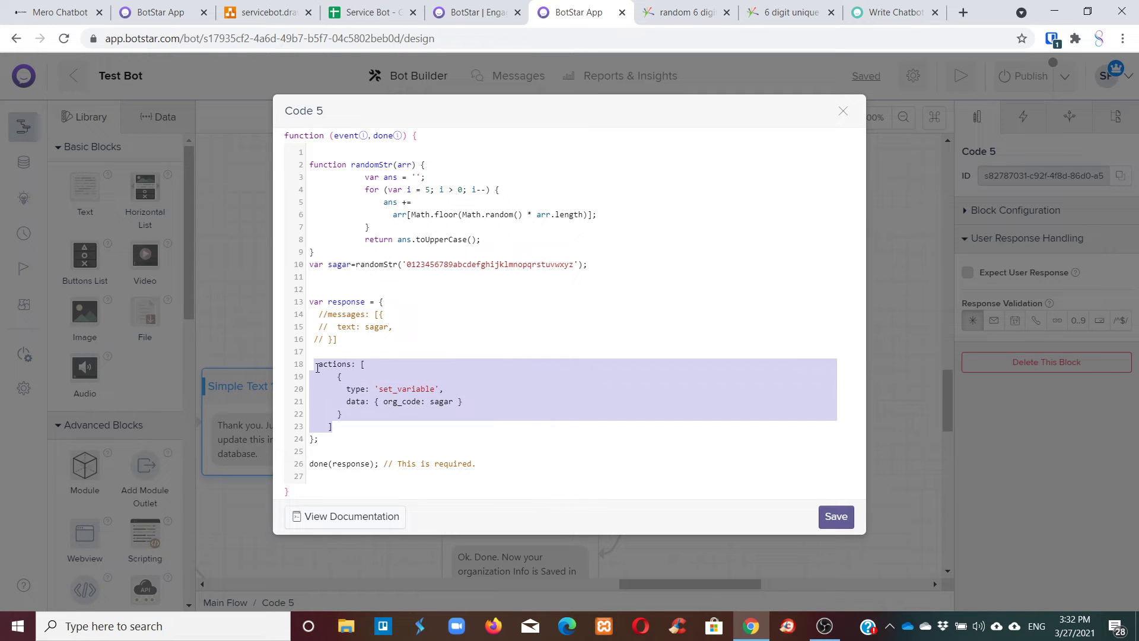
pyautogui.click(472, 12)
pyautogui.click(382, 12)
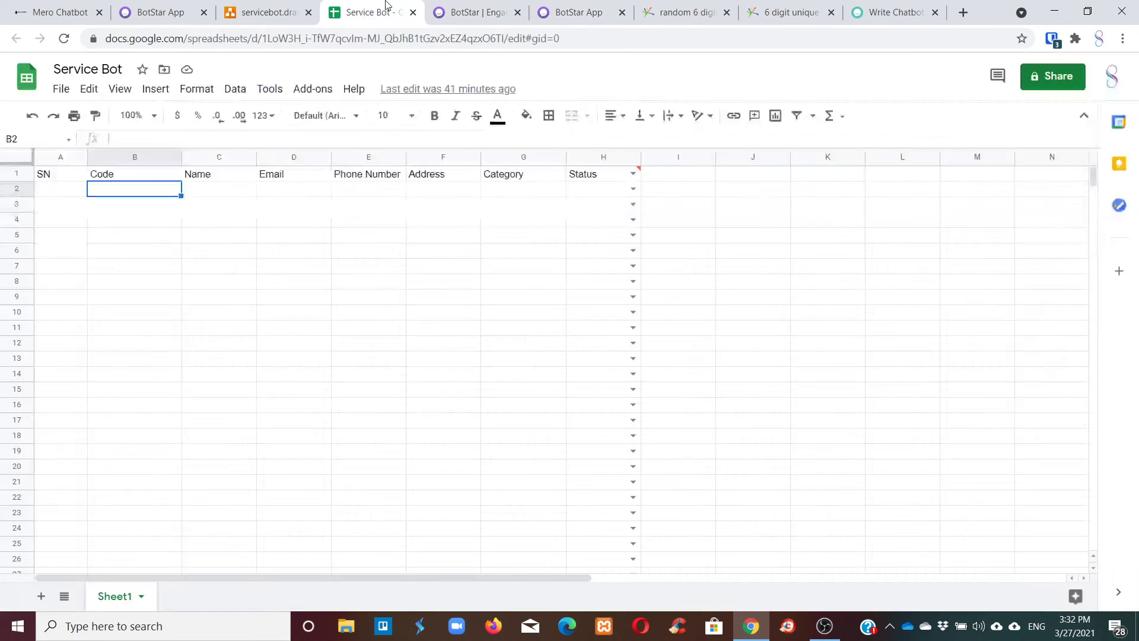
pyautogui.click(302, 13)
pyautogui.click(161, 13)
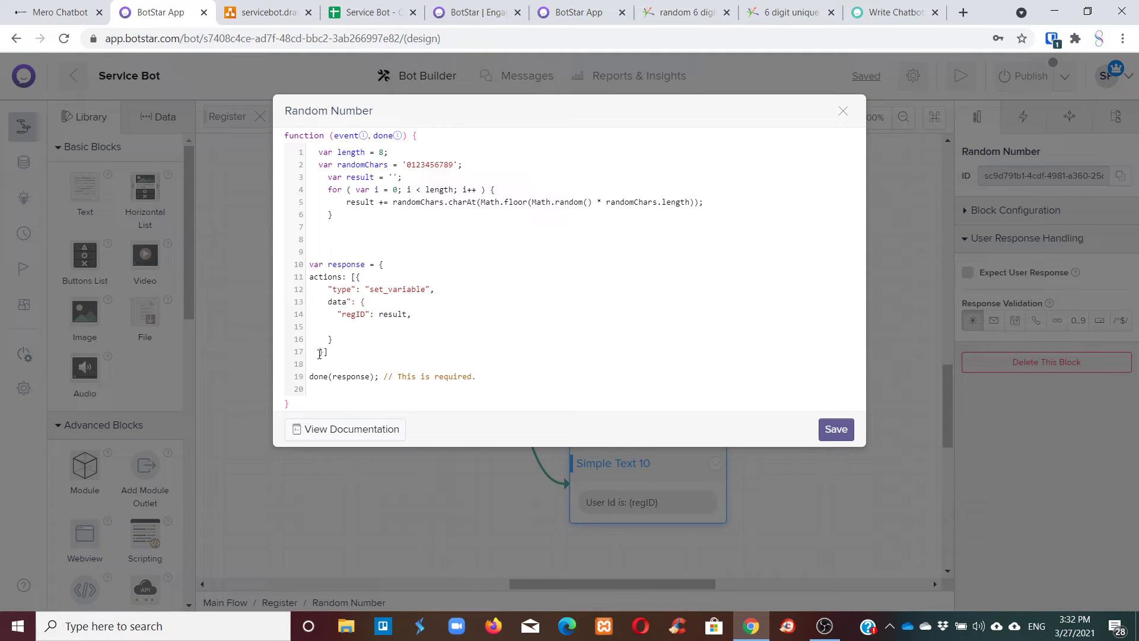
# Paste Code 5's actions block over lines 11–17, rename org_code to regID, delete the old value, and save.
pyautogui.moveTo(328, 351); pyautogui.dragTo(304, 285)
pyautogui.hotkey('ctrl', 'v')
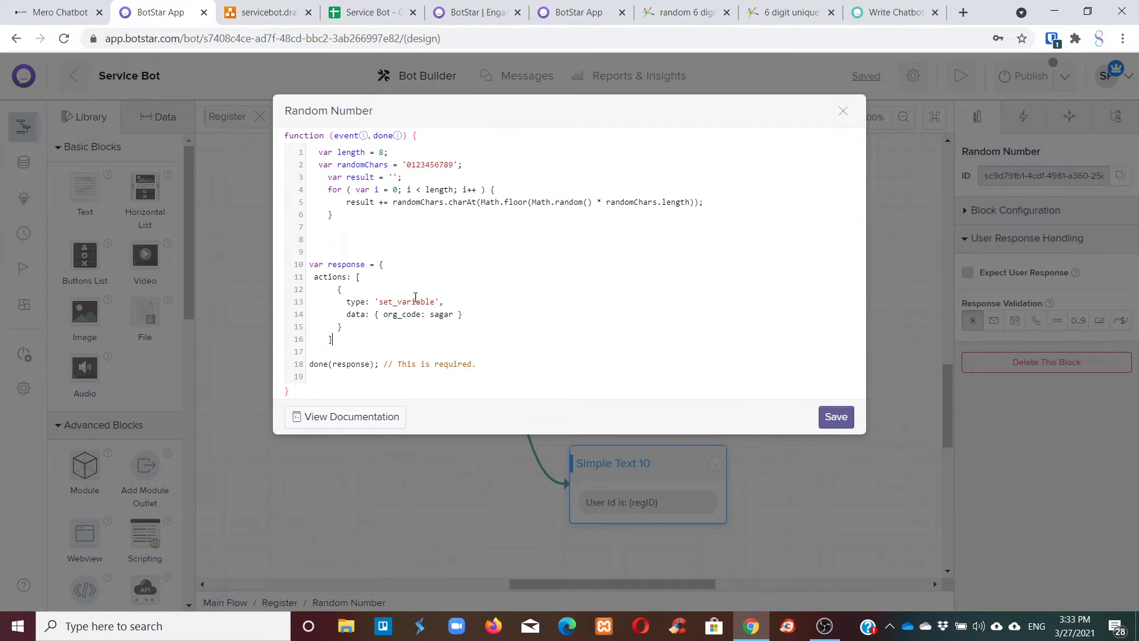
pyautogui.moveTo(383, 315); pyautogui.dragTo(414, 316)
pyautogui.write('regID')
pyautogui.moveTo(435, 315); pyautogui.dragTo(419, 317)
pyautogui.press('BackSpace')
pyautogui.click(835, 417)
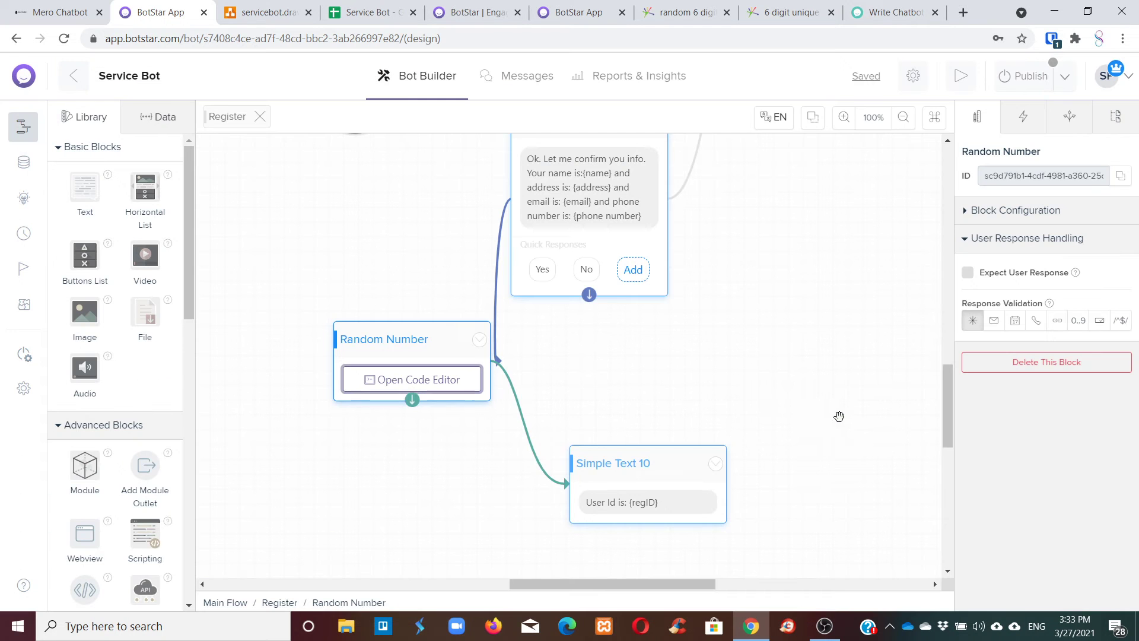
pyautogui.click(477, 338)
# Test the Random Number block in the bot preview, then close the preview.
pyautogui.click(436, 364)
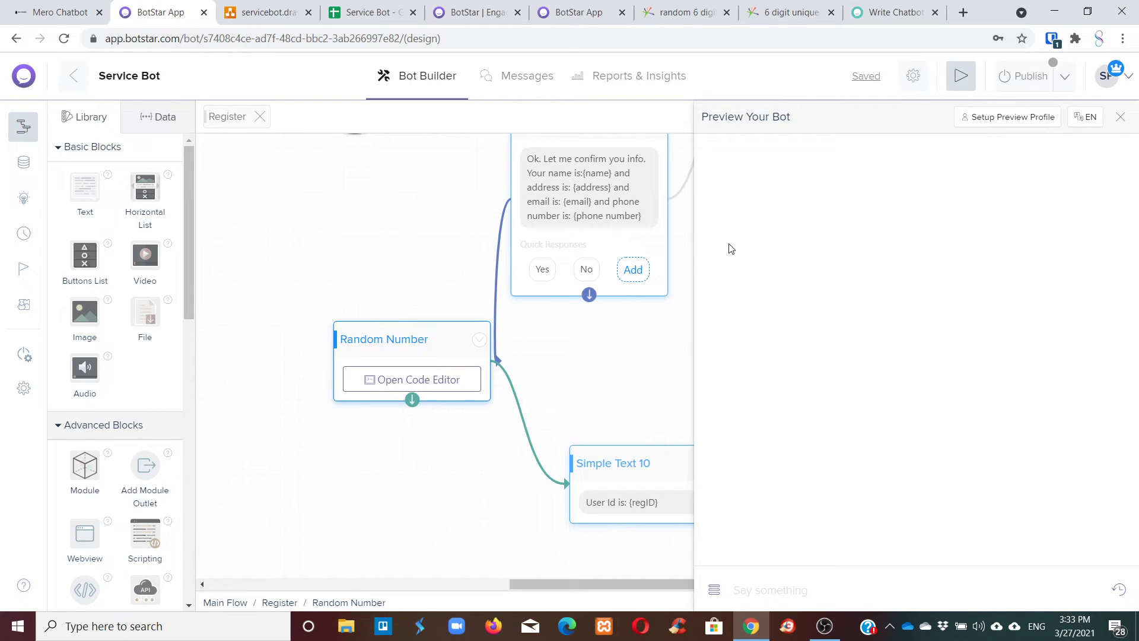
pyautogui.click(1120, 121)
pyautogui.click(474, 12)
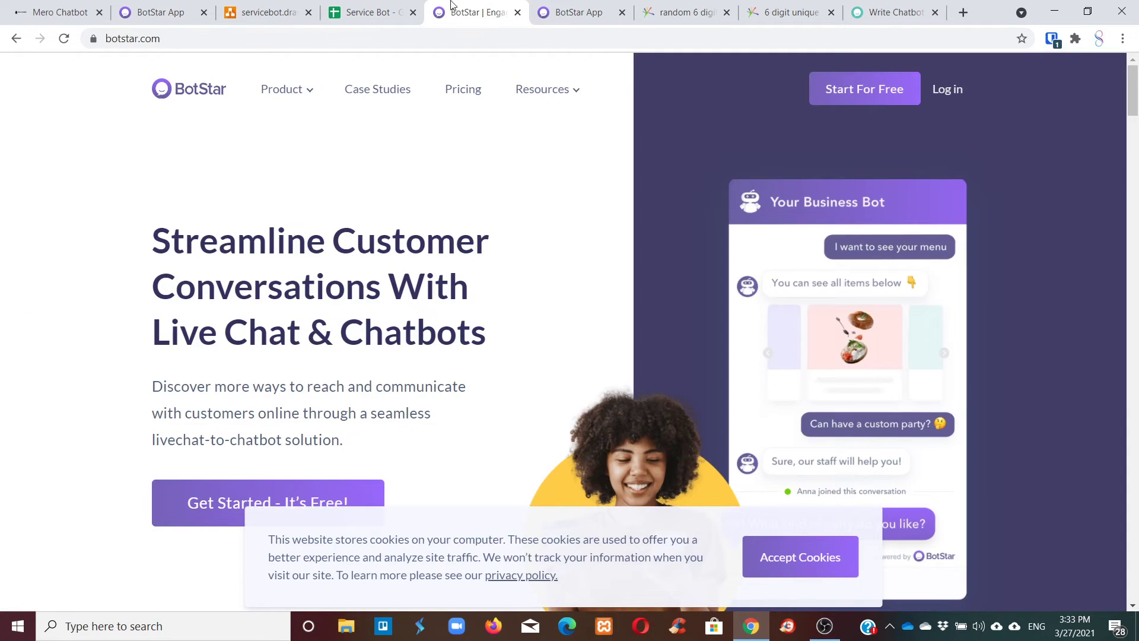
# Copy the response code on lines 13–26 of Test Bot's Code 5 block.
pyautogui.click(537, 13)
pyautogui.click(441, 306)
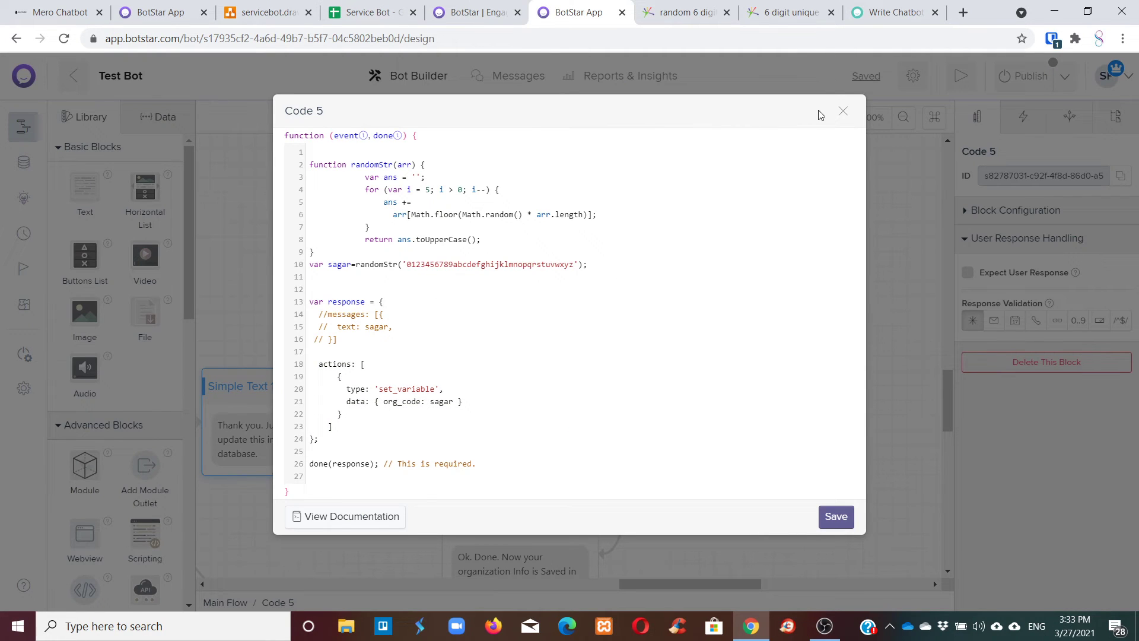
pyautogui.click(843, 112)
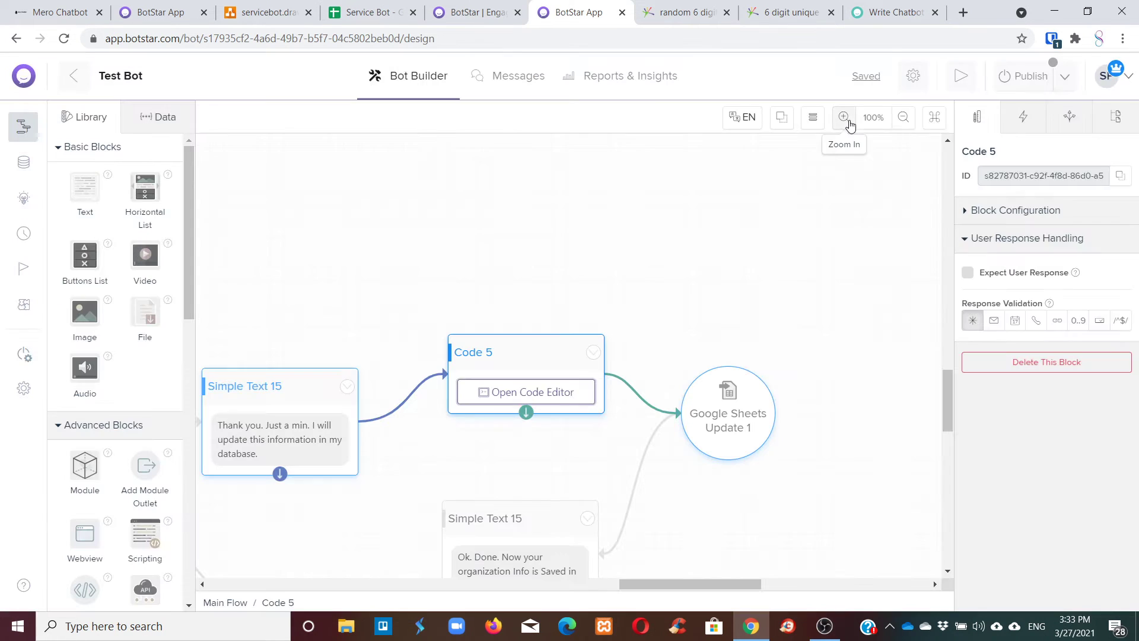
pyautogui.click(542, 401)
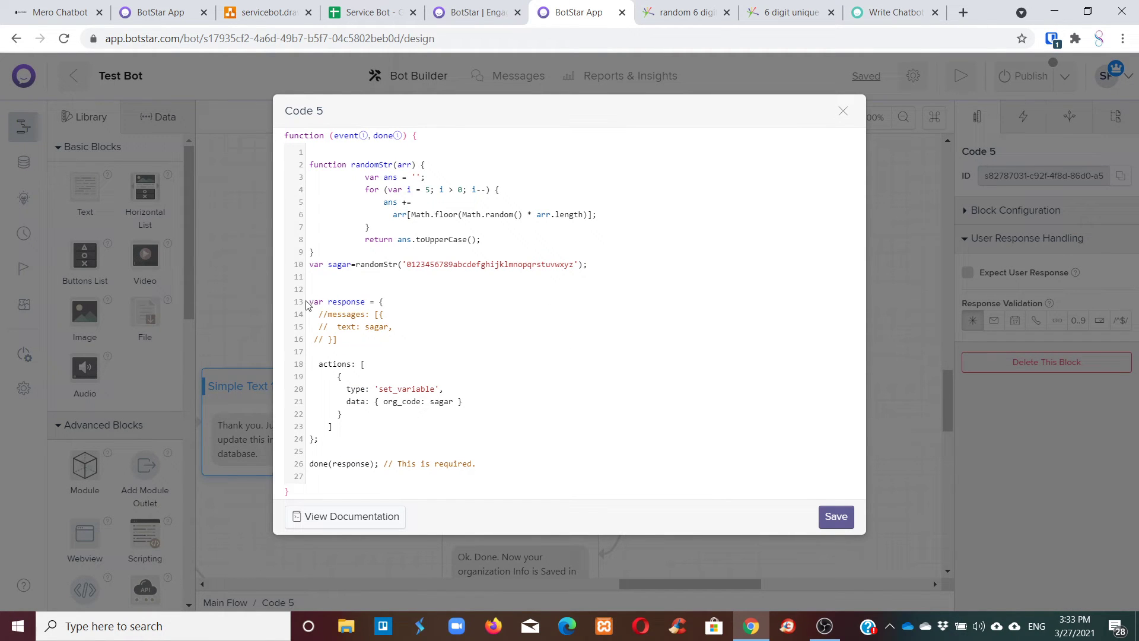
pyautogui.moveTo(485, 470); pyautogui.dragTo(309, 302)
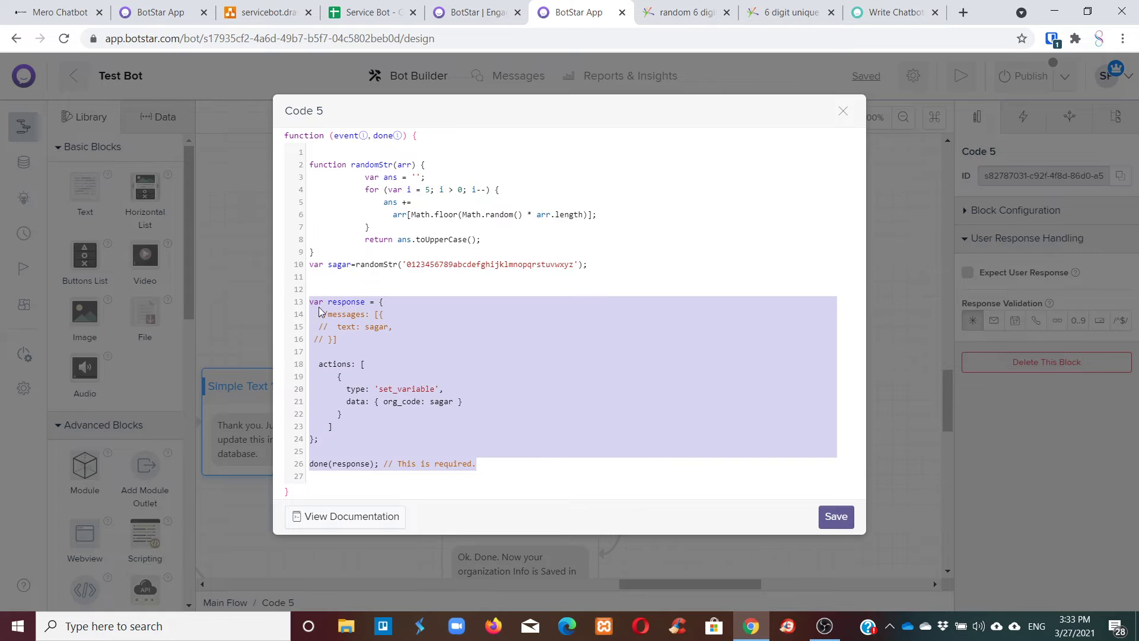
pyautogui.rightClick(349, 312)
pyautogui.click(383, 366)
# Paste Code 5's set_variable response over Random Number's lines 9–18, drop the commented messages lines, and save.
pyautogui.click(187, 6)
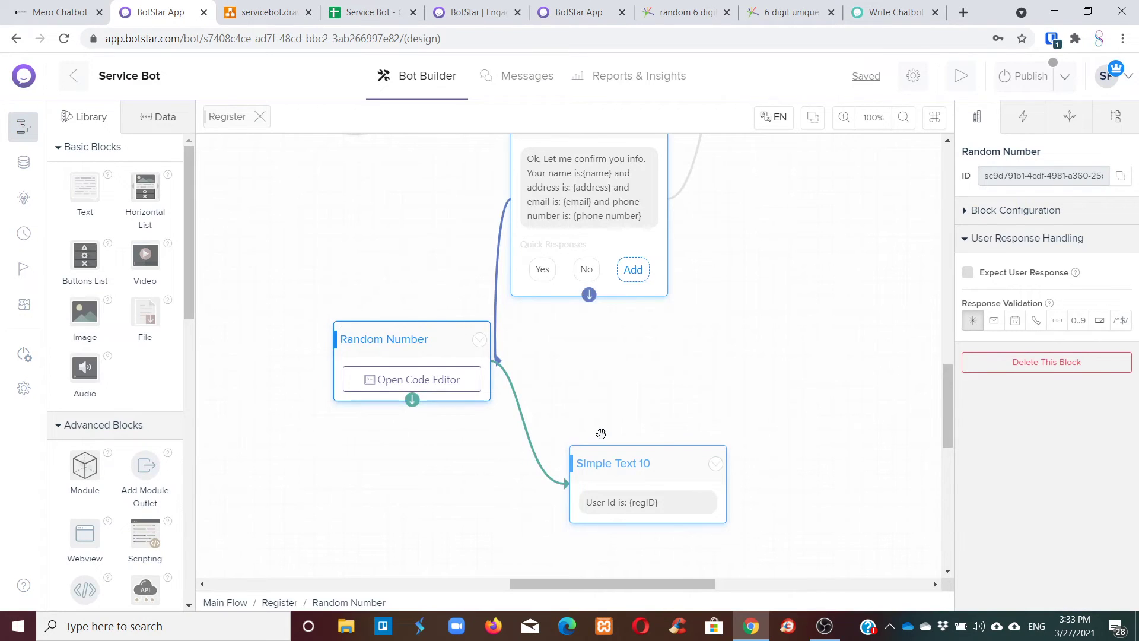
pyautogui.scroll(-3, 434, 222)
pyautogui.scroll(1, 442, 239)
pyautogui.click(442, 239)
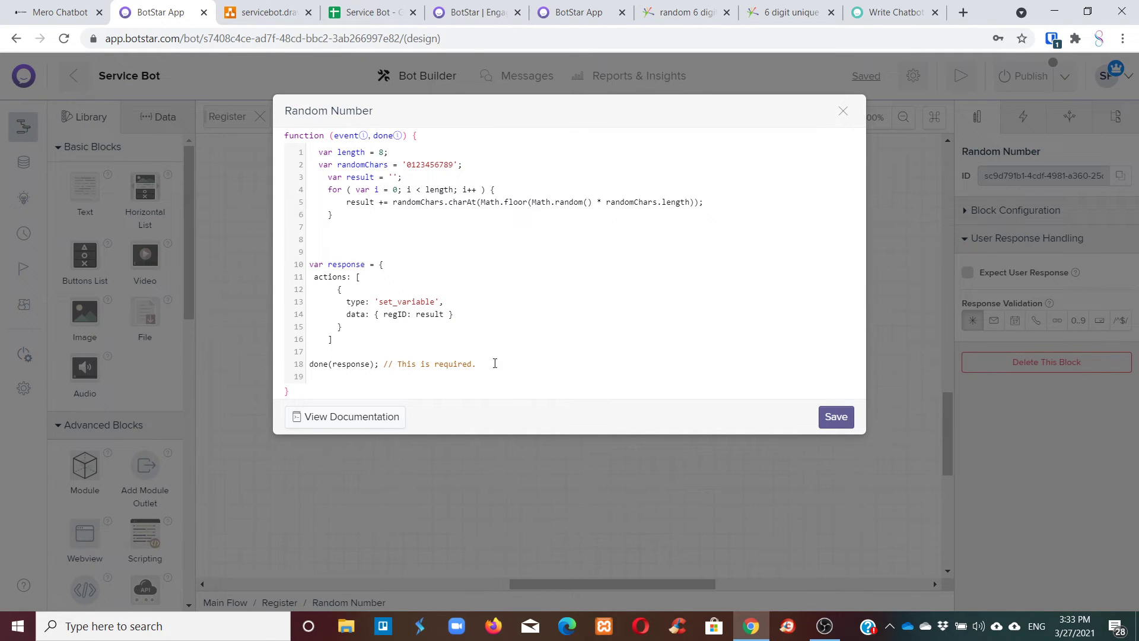
pyautogui.moveTo(491, 363); pyautogui.dragTo(277, 263)
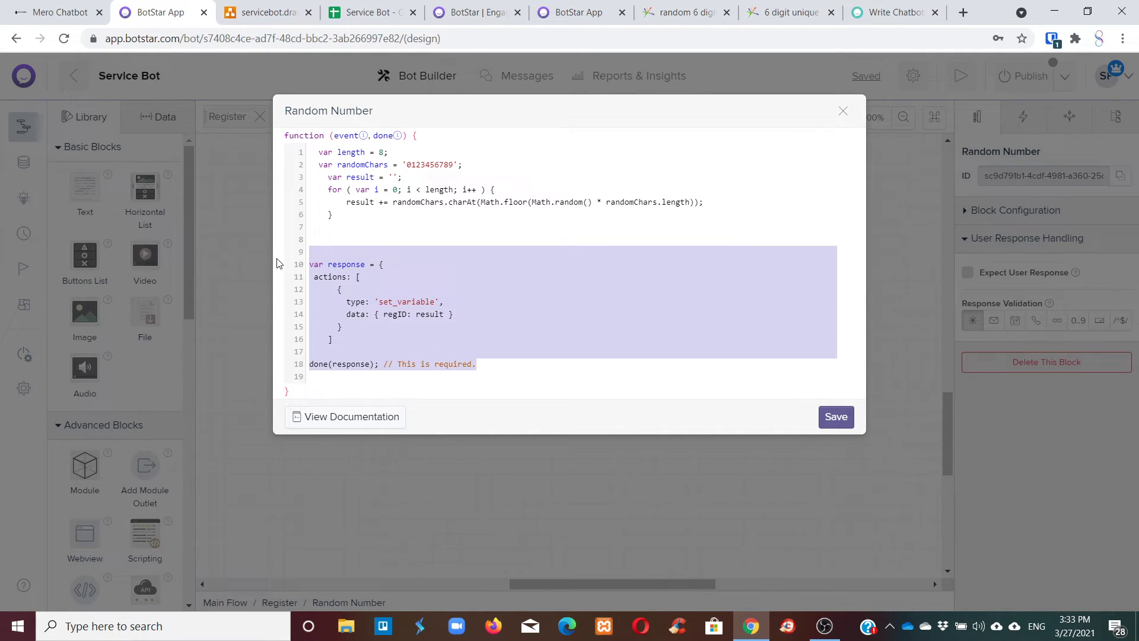
pyautogui.hotkey('ctrl', 'v')
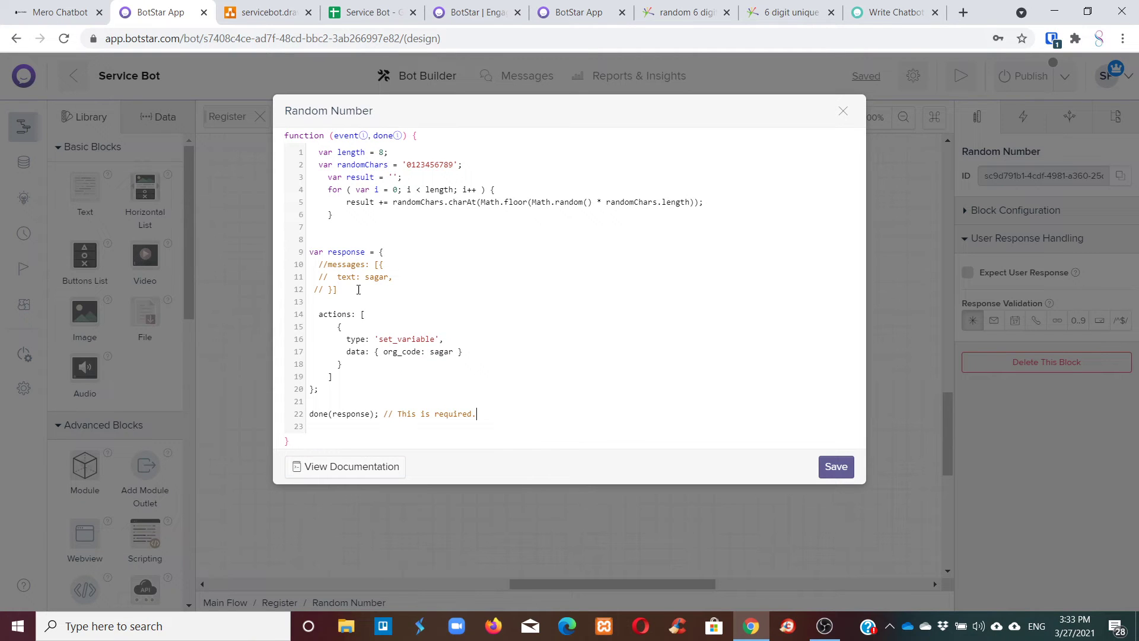
pyautogui.moveTo(358, 290); pyautogui.dragTo(294, 272)
pyautogui.press('BackSpace')
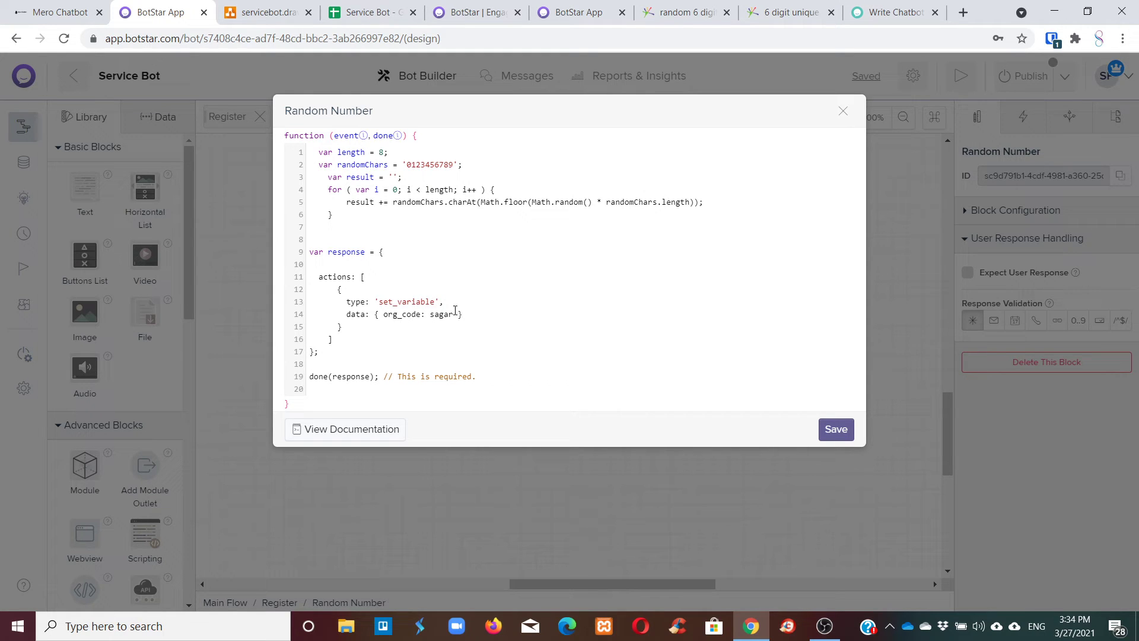
pyautogui.moveTo(430, 313); pyautogui.dragTo(446, 315)
pyautogui.moveTo(375, 210); pyautogui.dragTo(352, 206)
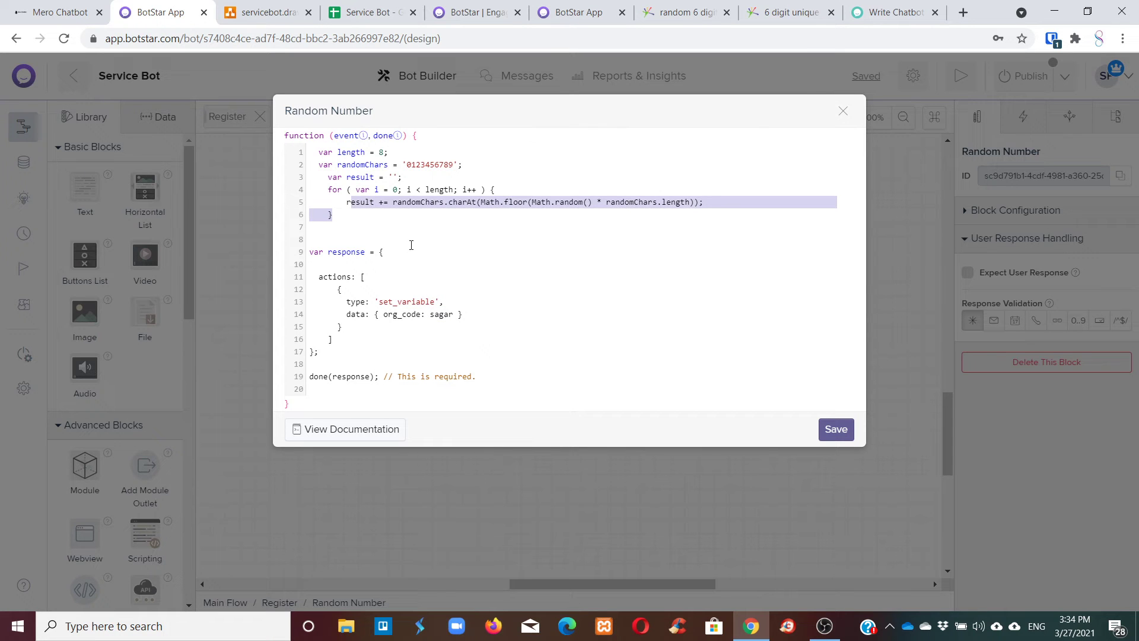
pyautogui.click(833, 428)
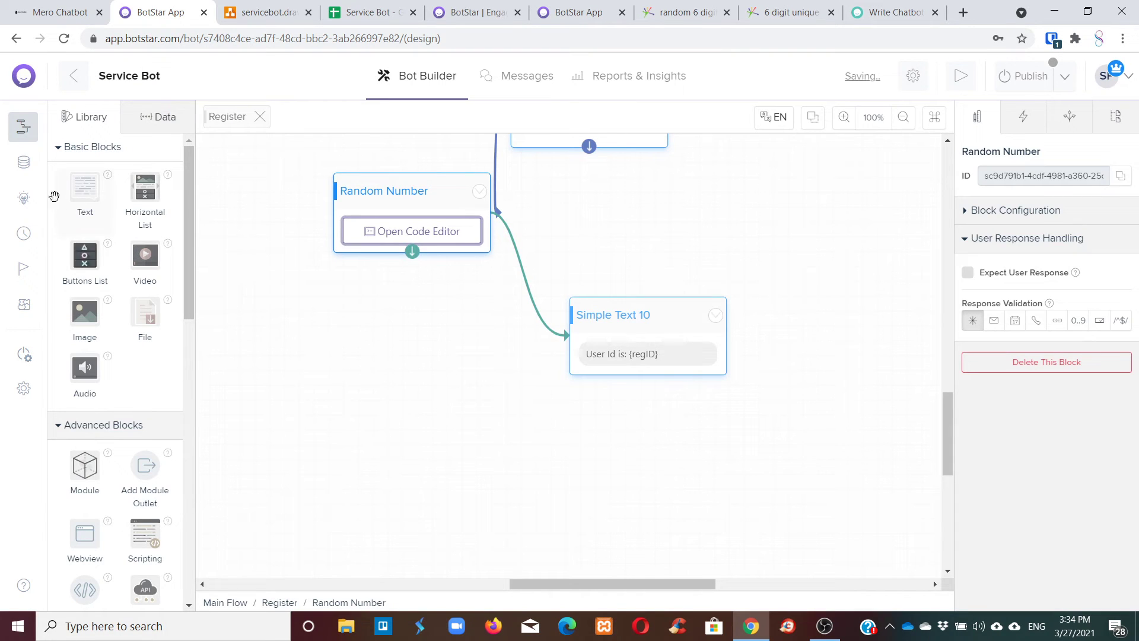
# Change the Random Number code's set_variable line to { regID: result }.
pyautogui.click(158, 117)
pyautogui.click(119, 358)
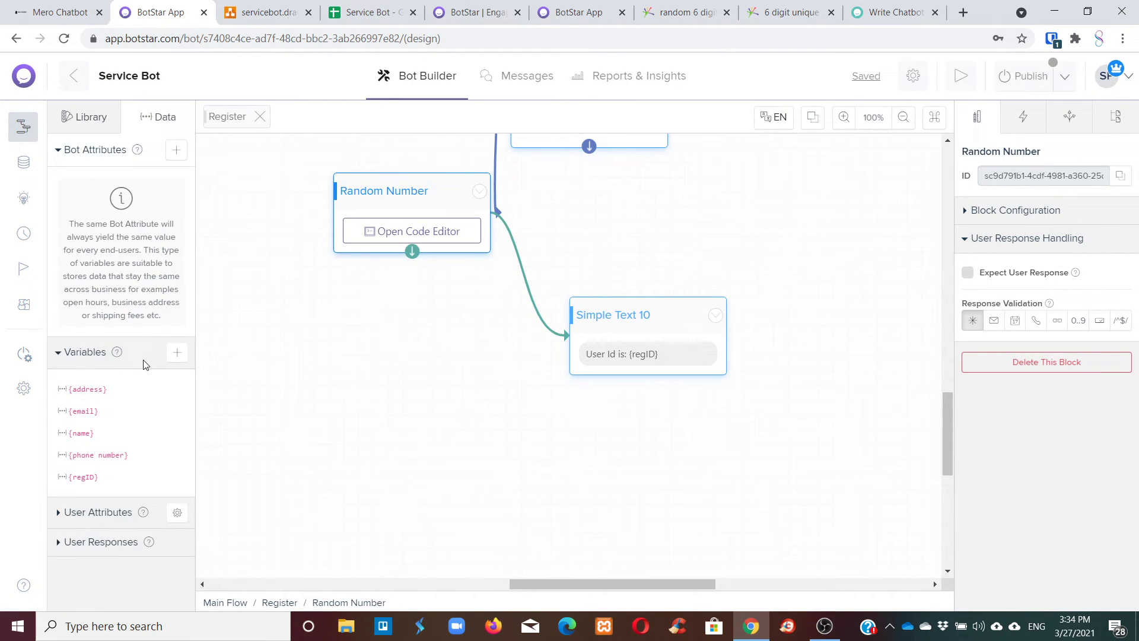
pyautogui.moveTo(73, 480); pyautogui.dragTo(89, 476)
pyautogui.click(433, 238)
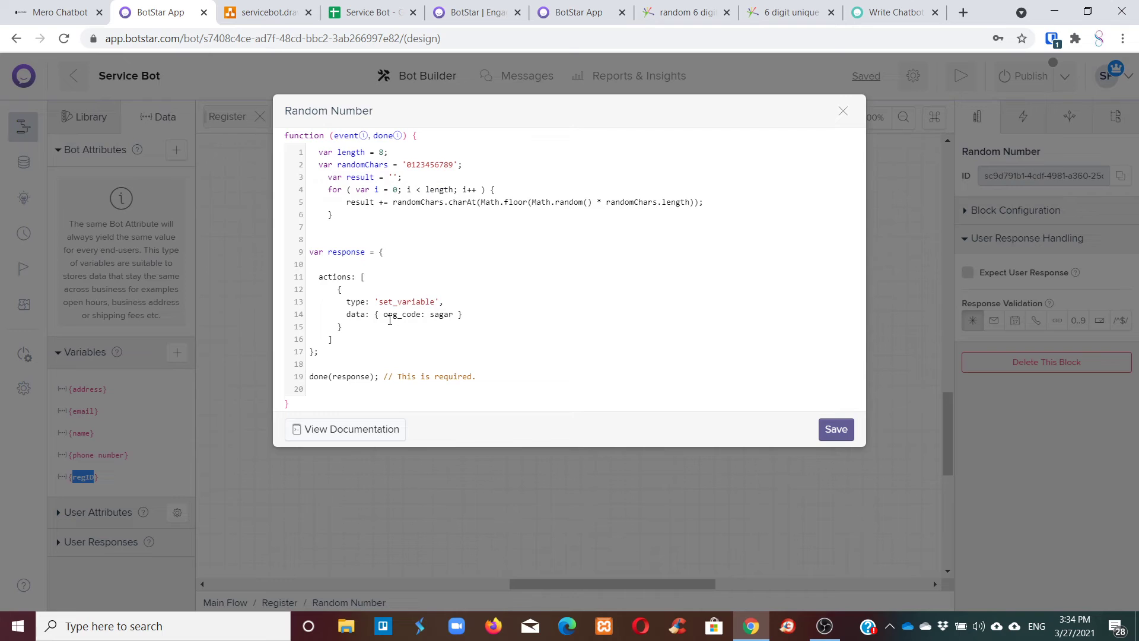
pyautogui.moveTo(383, 314); pyautogui.dragTo(417, 315)
pyautogui.write('regID')
pyautogui.moveTo(417, 316); pyautogui.dragTo(434, 314)
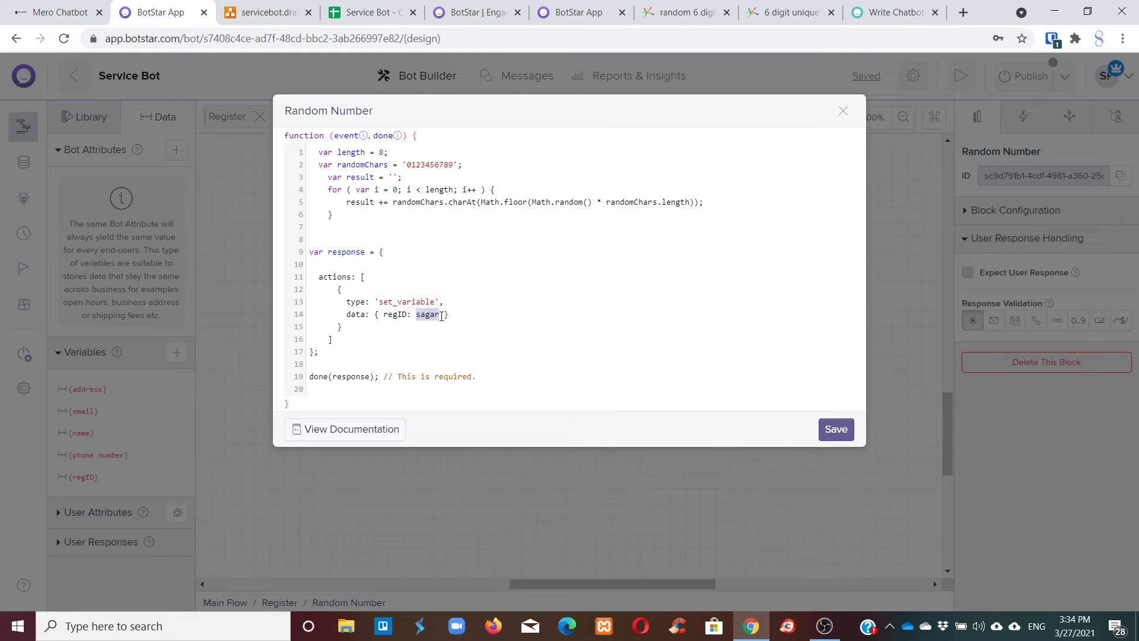
pyautogui.write('result')
# Save the code and test the Random Number block, which replies with an 8-digit User Id.
pyautogui.click(836, 429)
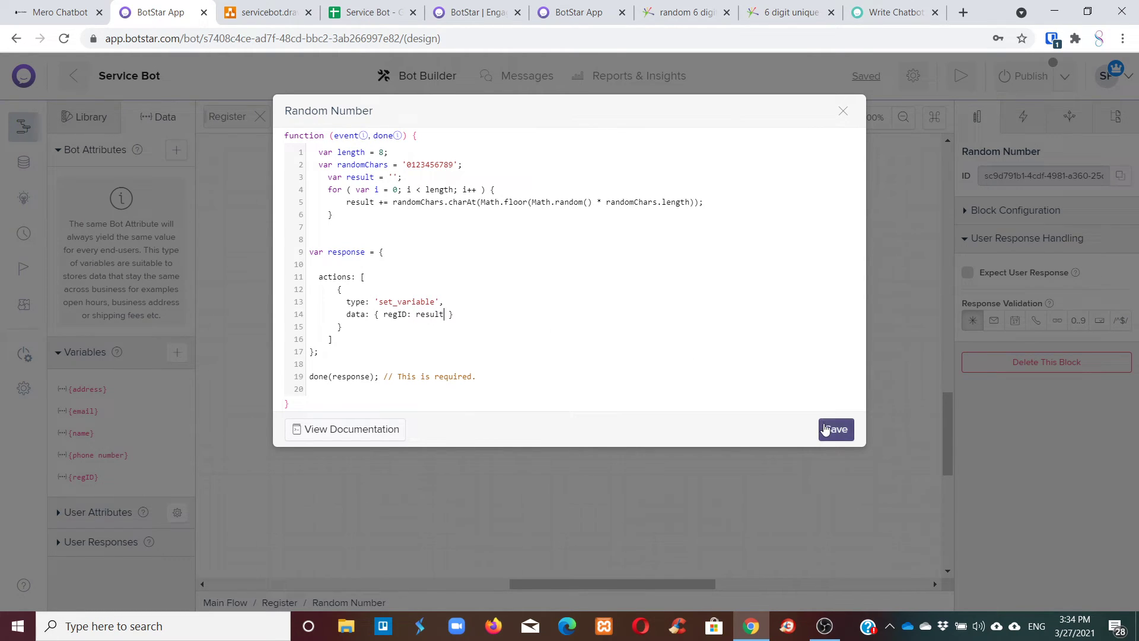
pyautogui.click(479, 190)
pyautogui.click(462, 221)
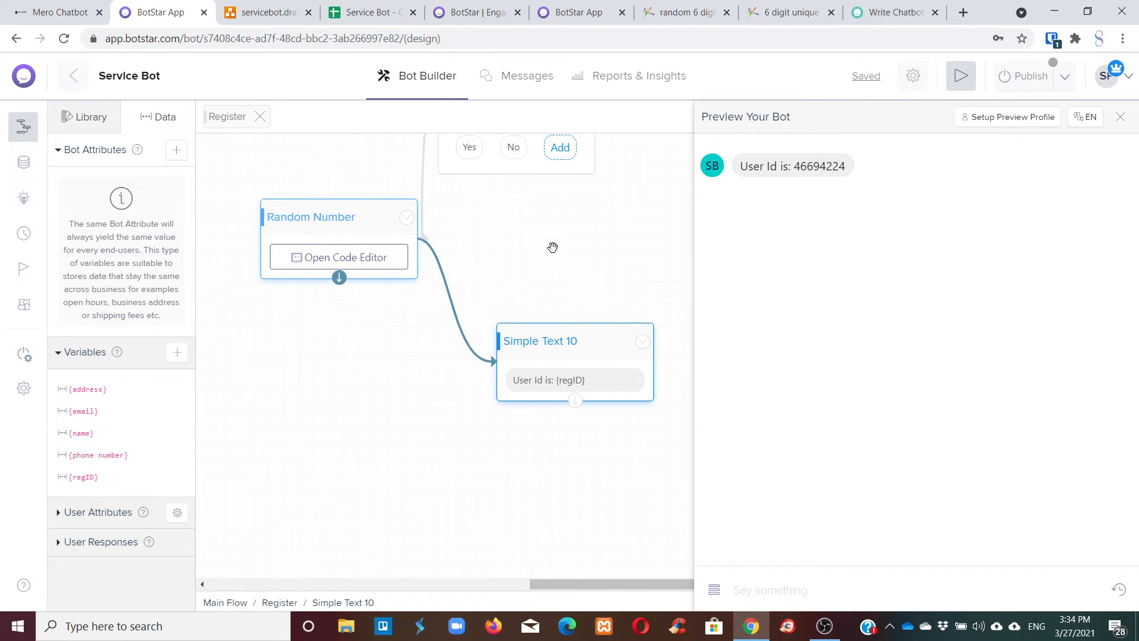
# Delete the Simple Text 10 block that followed Random Number.
pyautogui.click(1119, 116)
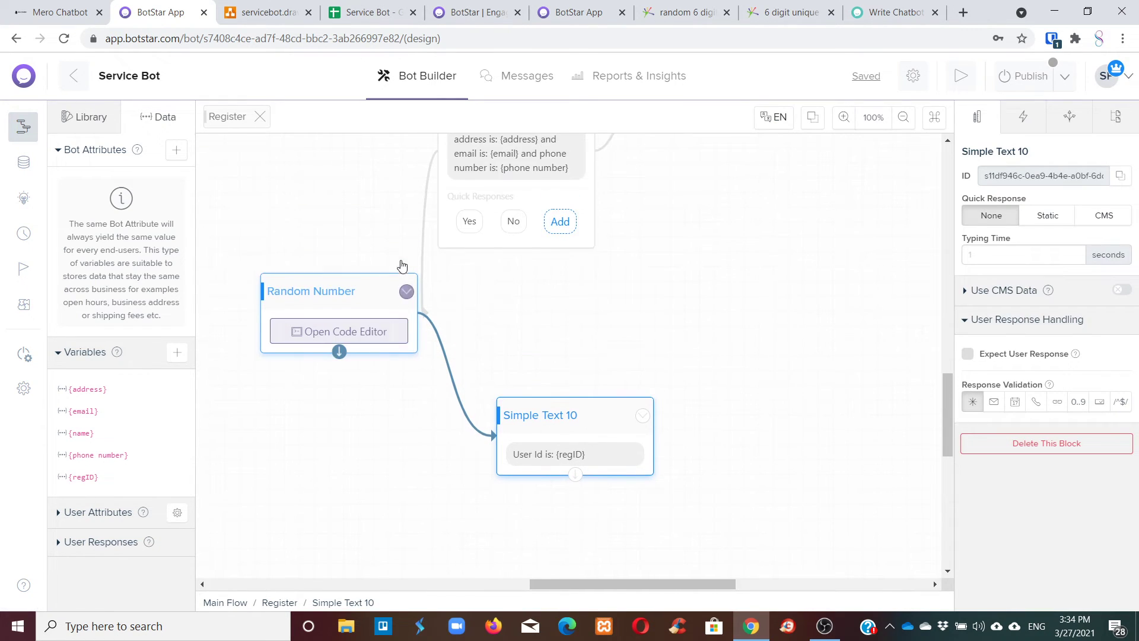
pyautogui.scroll(3, 534, 291)
pyautogui.scroll(-1, 531, 287)
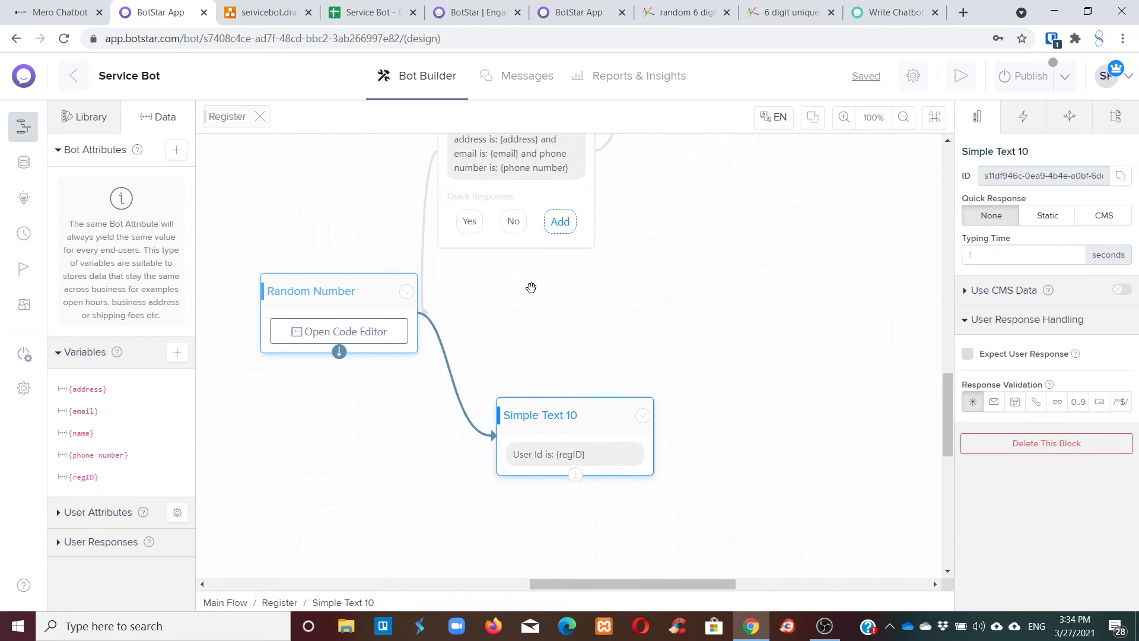
pyautogui.moveTo(553, 413); pyautogui.dragTo(563, 309)
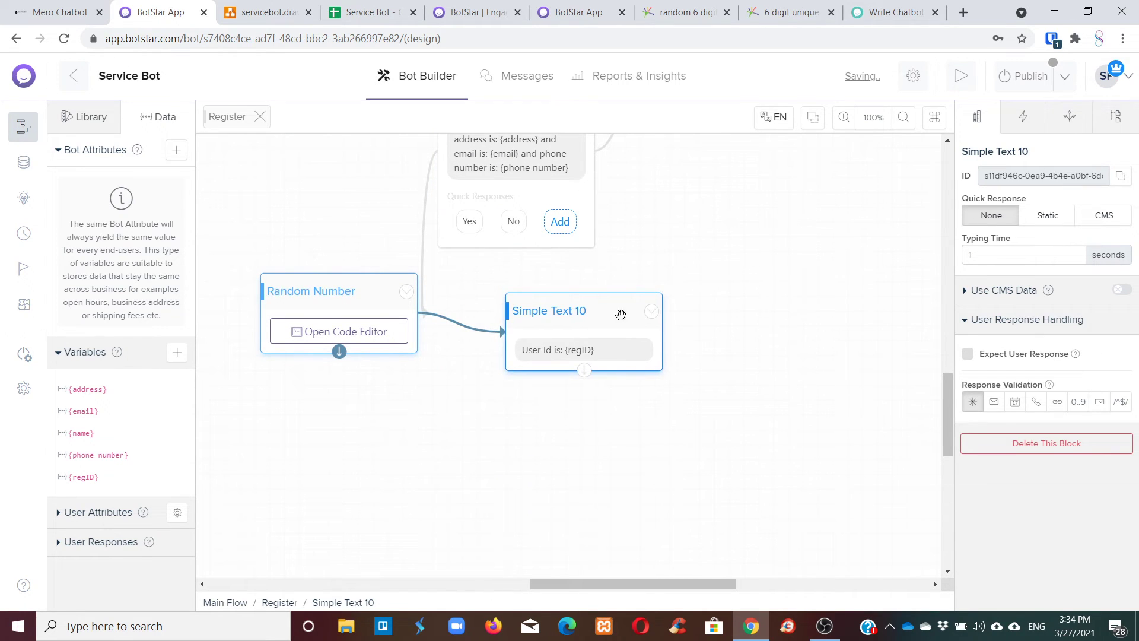
pyautogui.click(652, 310)
pyautogui.click(606, 406)
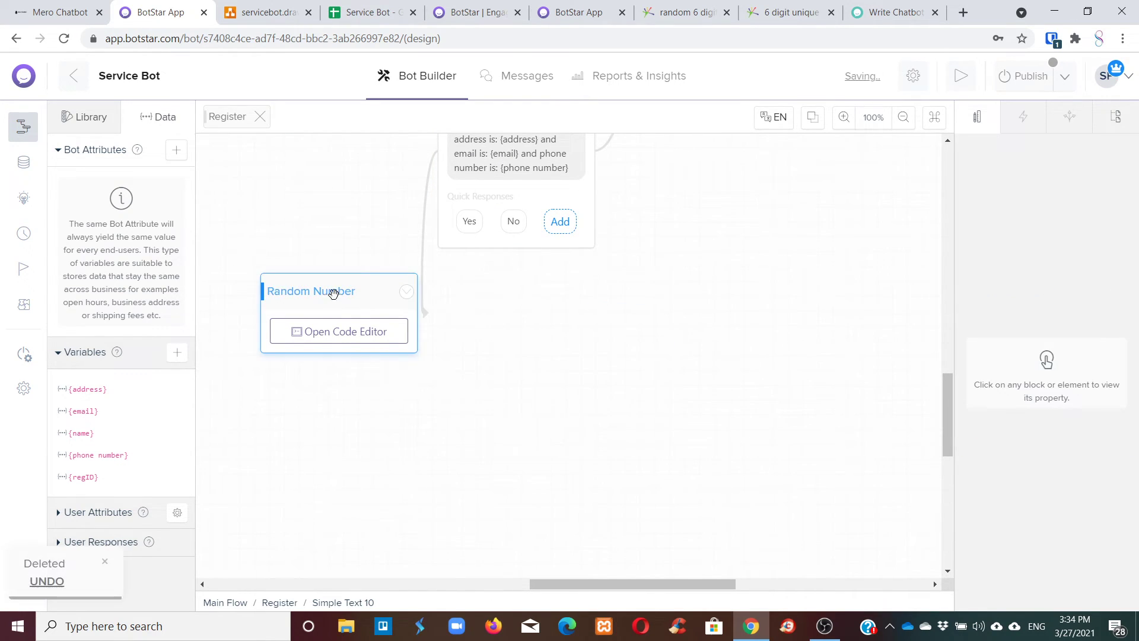
pyautogui.moveTo(330, 292); pyautogui.dragTo(360, 337)
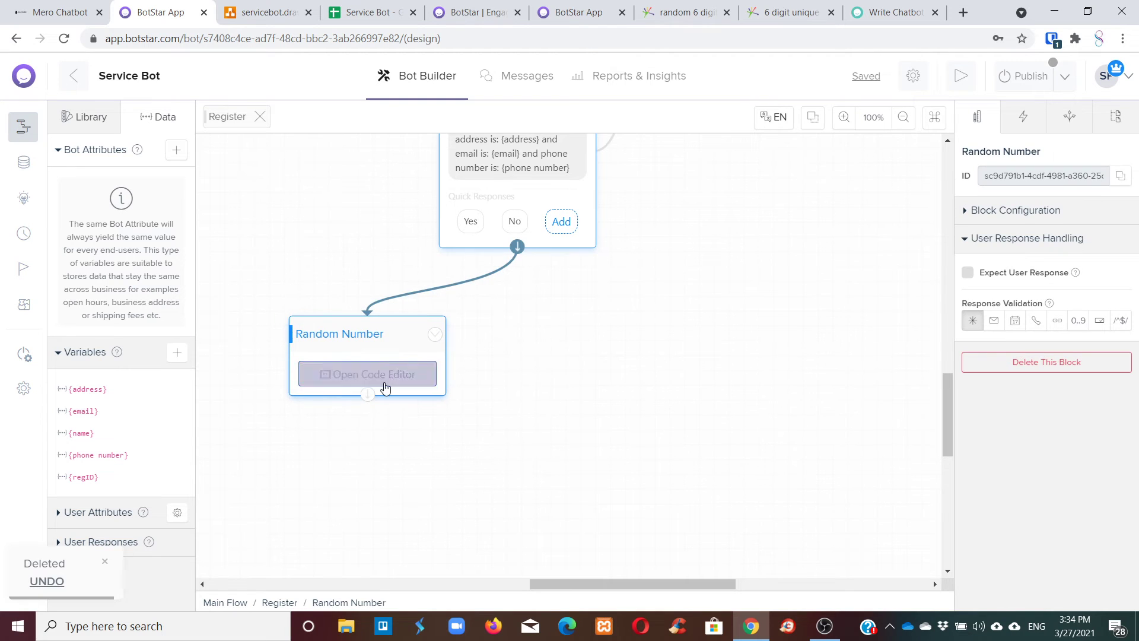
# Add a Text block from the Library and connect Random Number to it.
pyautogui.scroll(1, 437, 348)
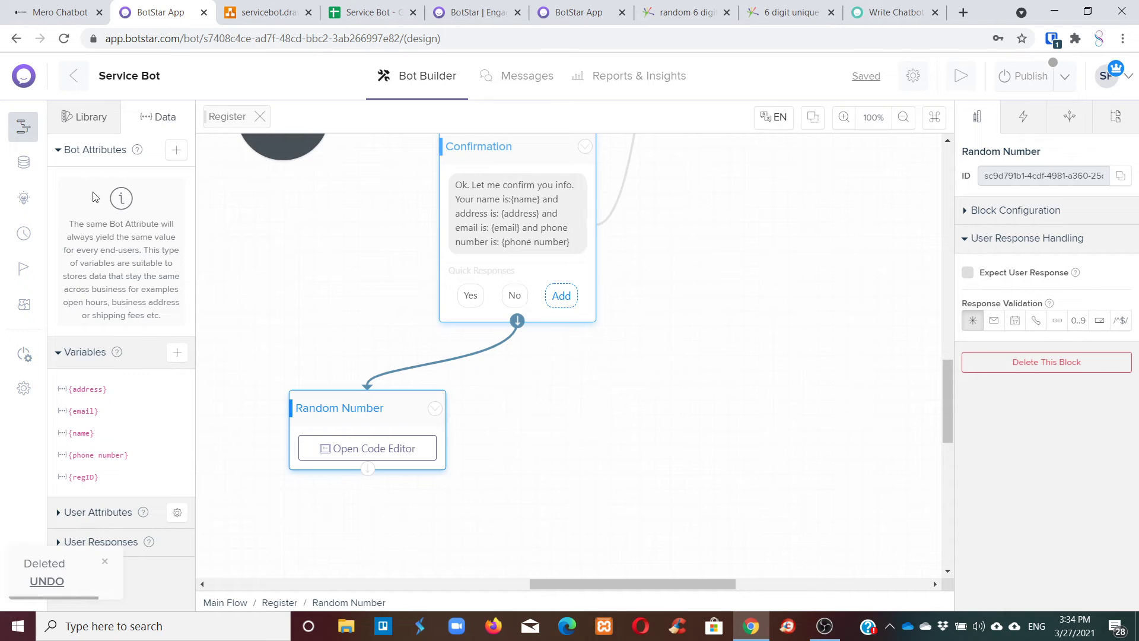
pyautogui.click(84, 117)
pyautogui.moveTo(83, 192); pyautogui.dragTo(589, 409)
pyautogui.click(391, 423)
pyautogui.moveTo(369, 468); pyautogui.dragTo(560, 436)
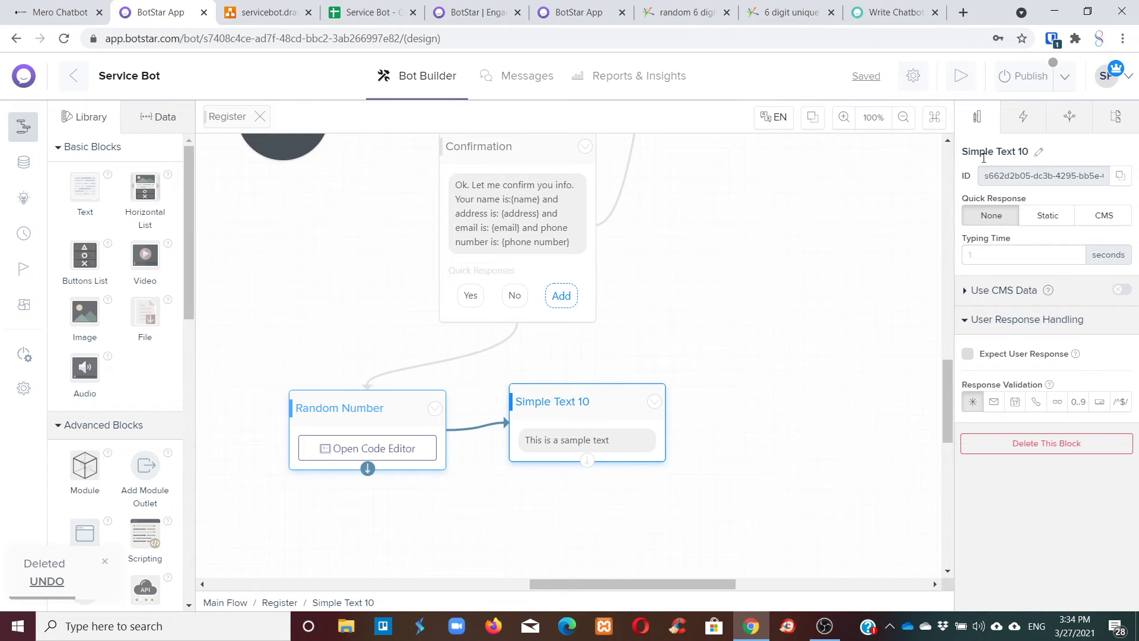
# Rename the new text block to 'Save to Database'.
pyautogui.click(983, 156)
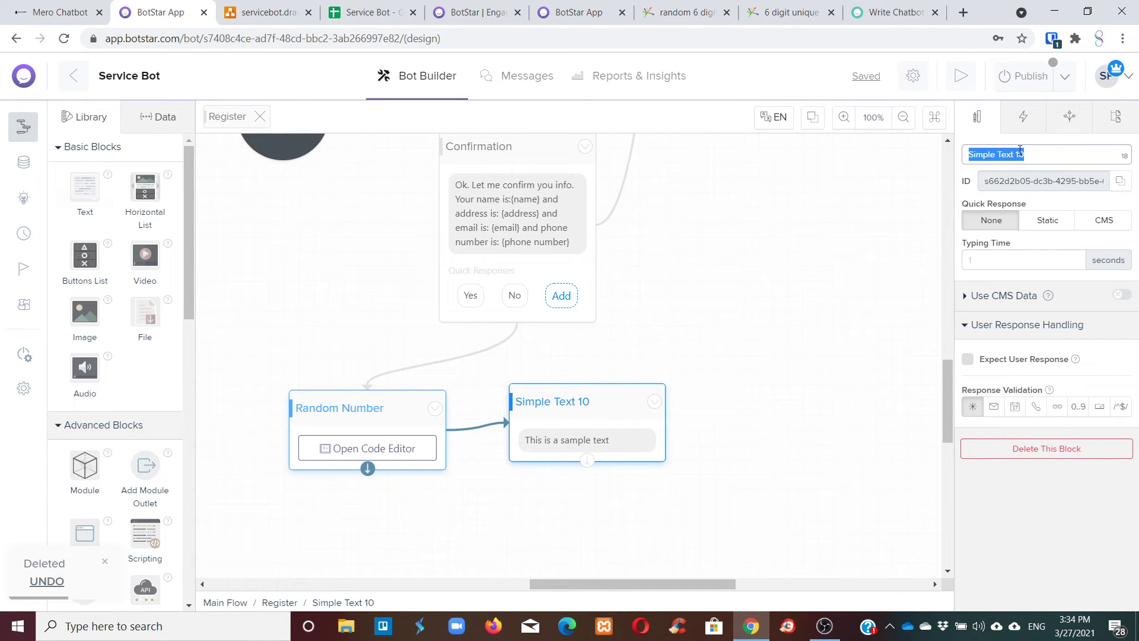
pyautogui.write('G')
pyautogui.press('BackSpace')
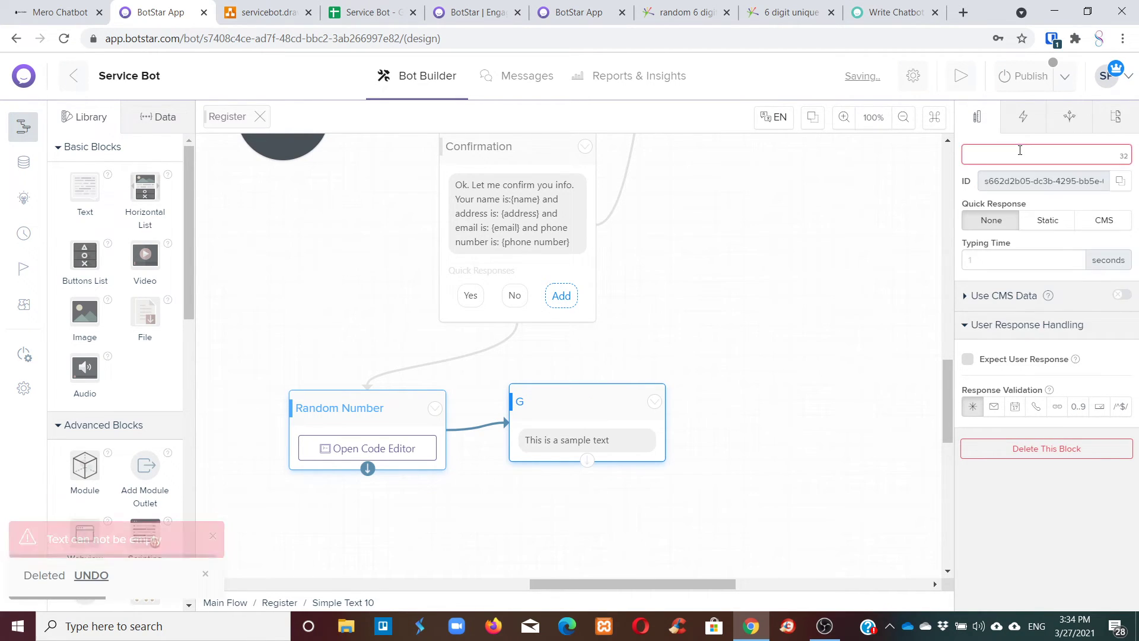
pyautogui.write('F')
pyautogui.press('BackSpace')
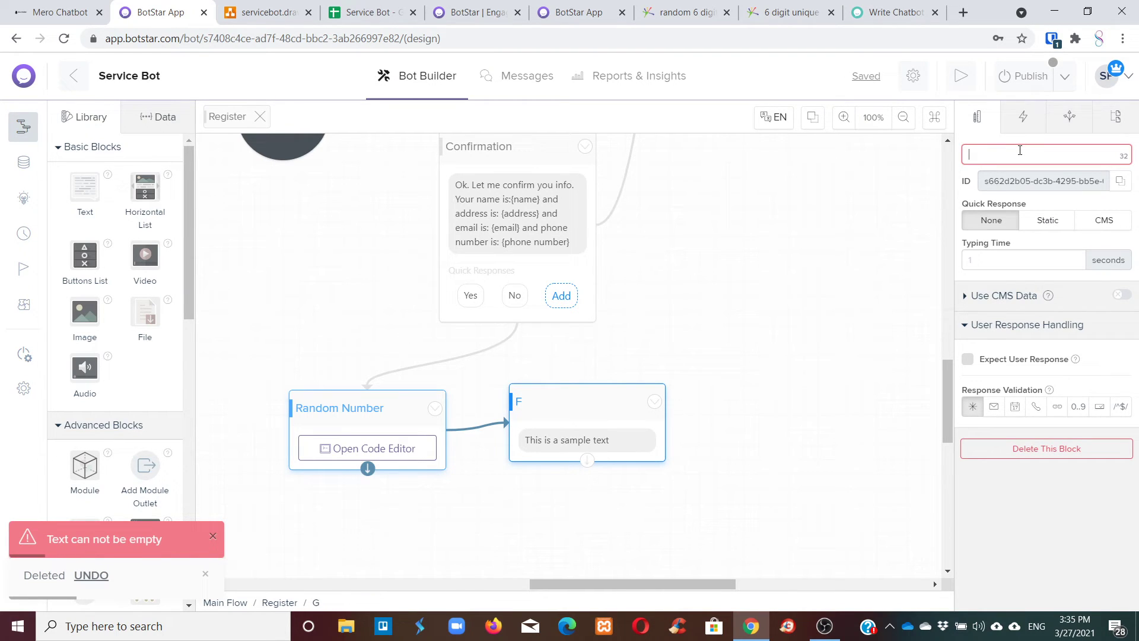
pyautogui.write('S')
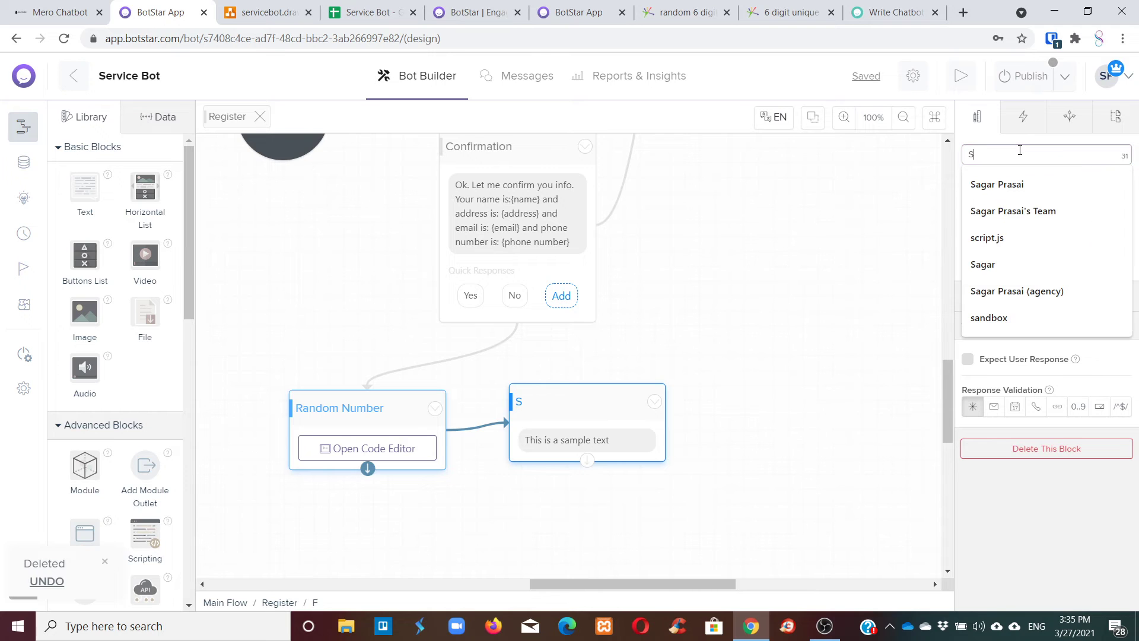
pyautogui.press('BackSpace')
pyautogui.write('Save to')
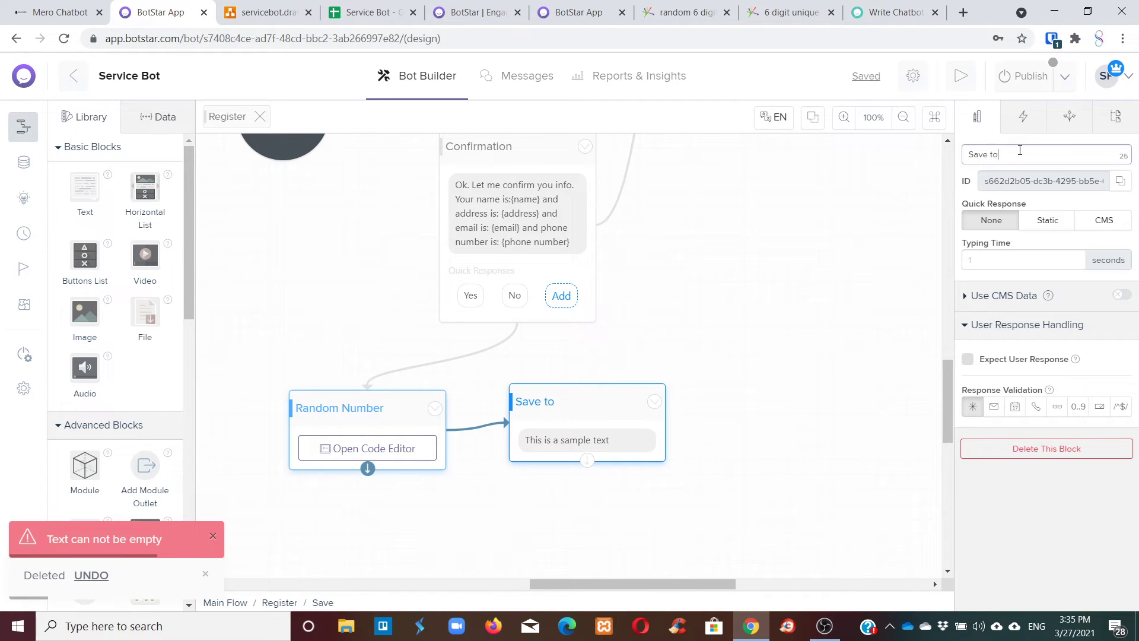
pyautogui.write(' Database')
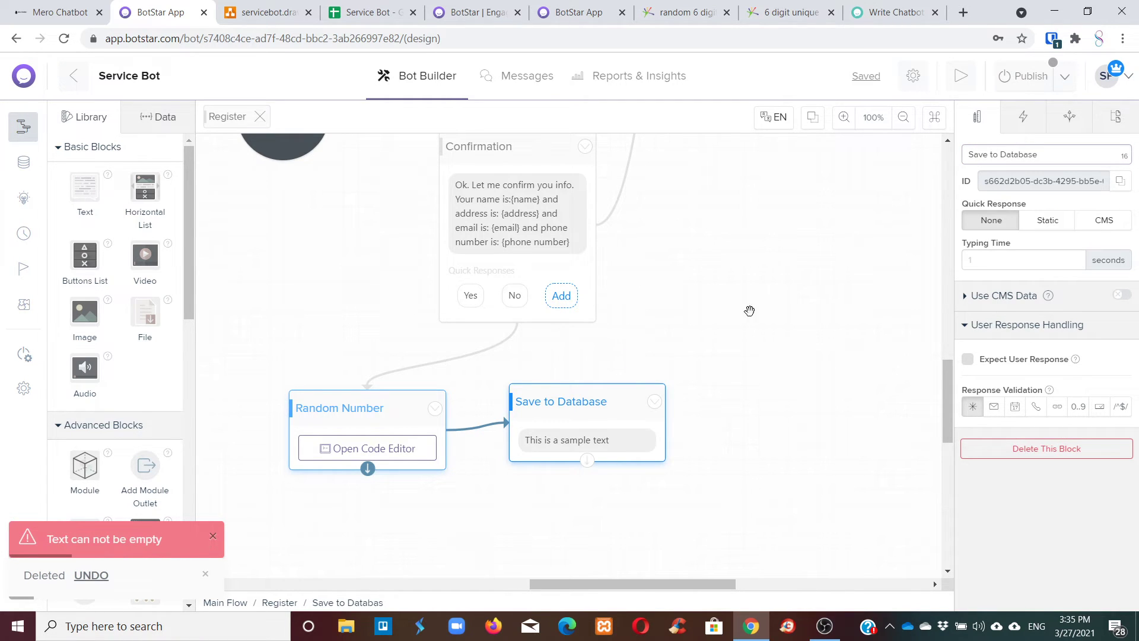
# Replace the sample message with 'Thank you for all information. We will now update your info into our database.'.
pyautogui.click(574, 438)
pyautogui.moveTo(1057, 237); pyautogui.dragTo(943, 229)
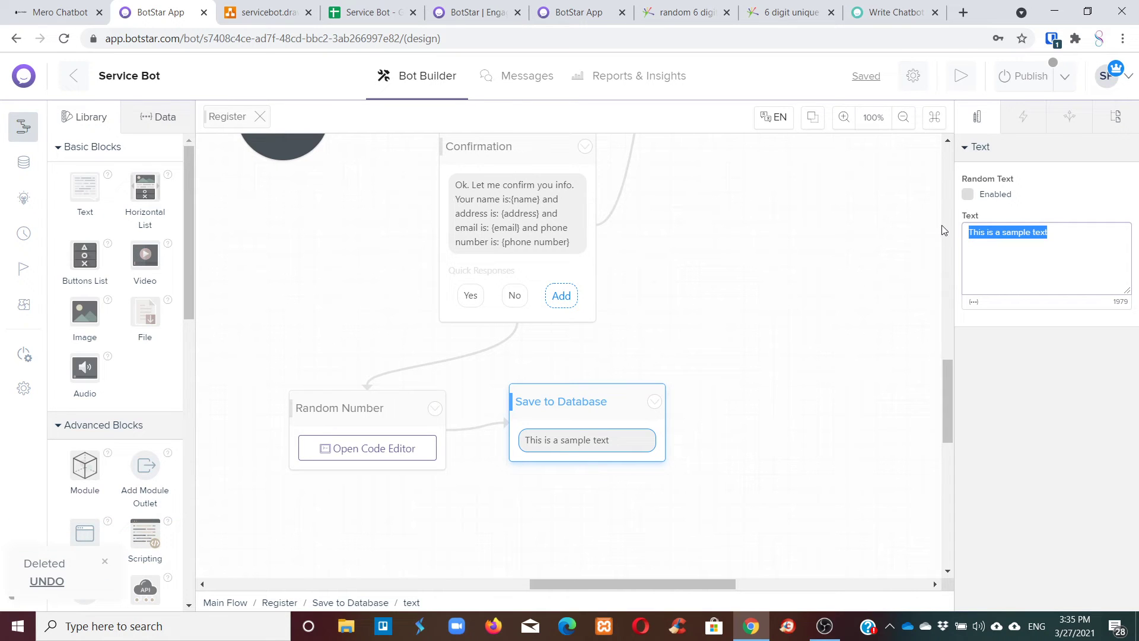
pyautogui.press('BackSpace')
pyautogui.write('We')
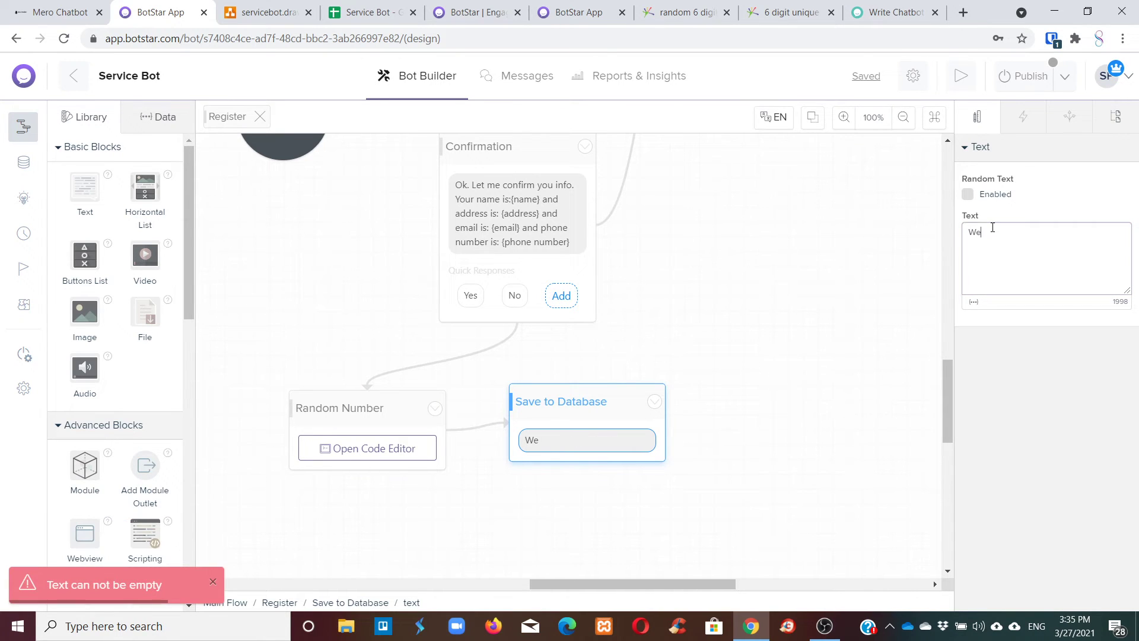
pyautogui.press('BackSpace')
pyautogui.press('BackSpace')
pyautogui.write('We')
pyautogui.press('BackSpace')
pyautogui.press('BackSpace')
pyautogui.write('Thank you ')
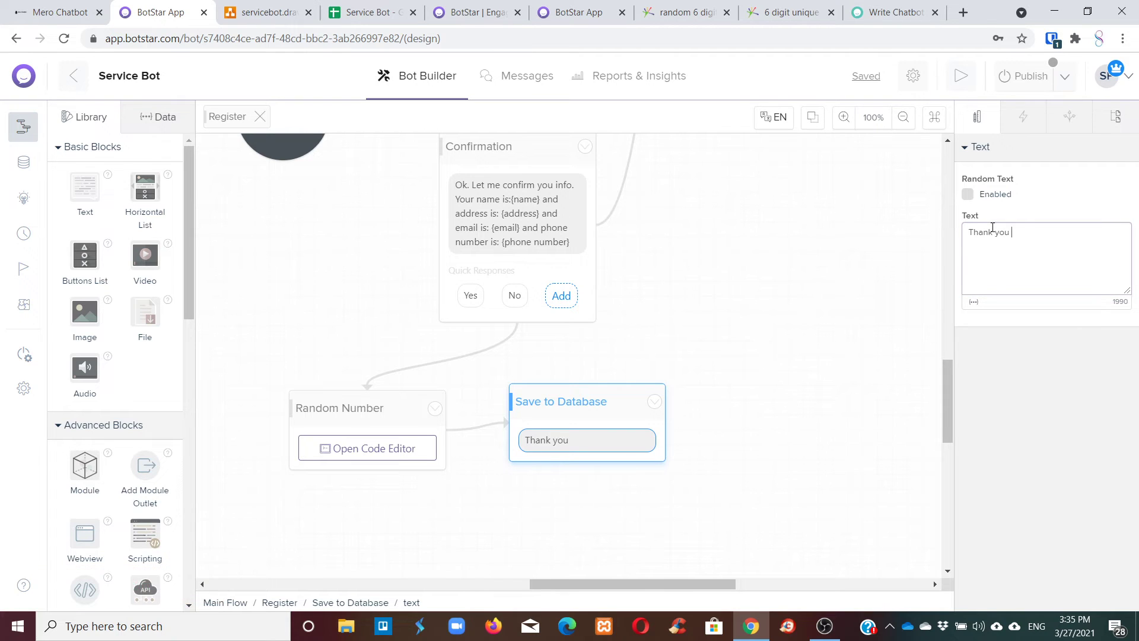
pyautogui.write('for all information. We ')
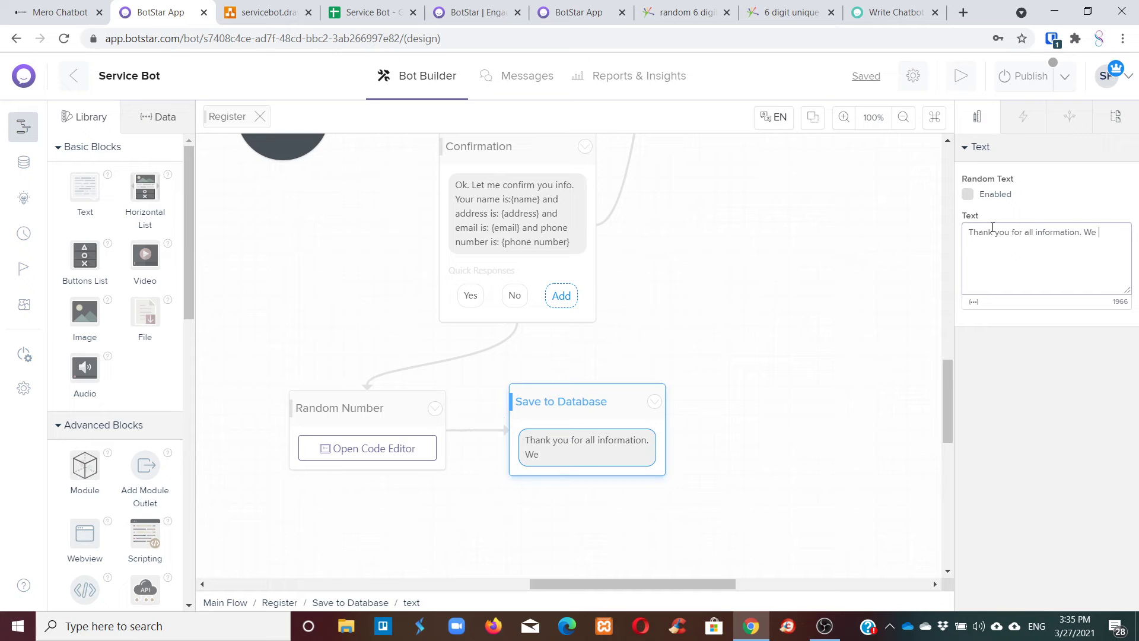
pyautogui.write('will now update your info to')
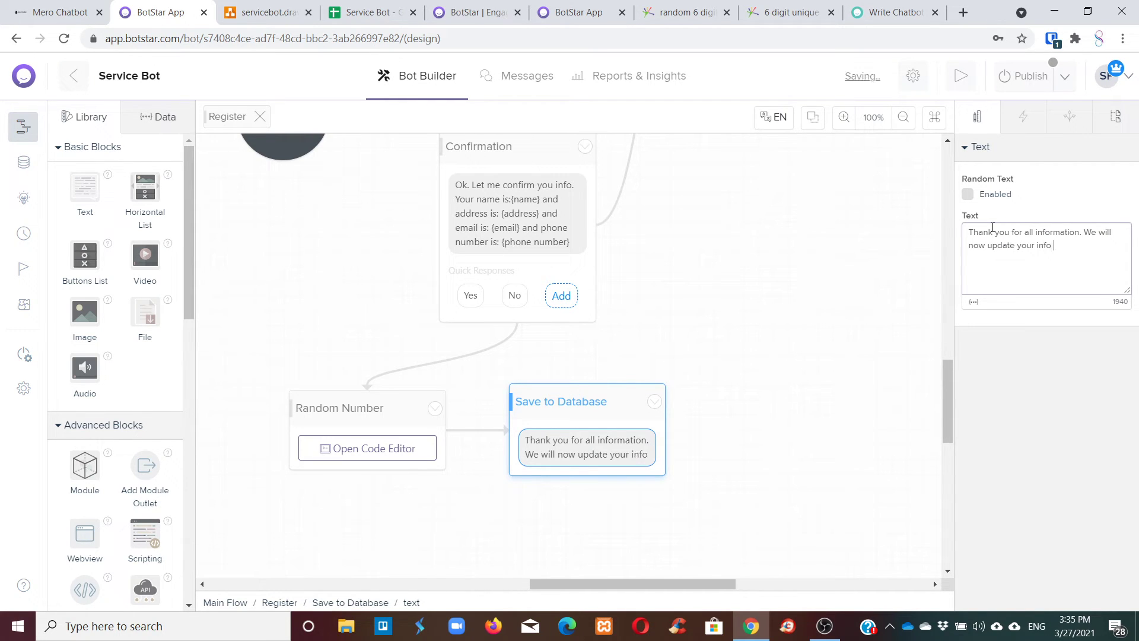
pyautogui.press('BackSpace')
pyautogui.press('BackSpace')
pyautogui.write('into our database.')
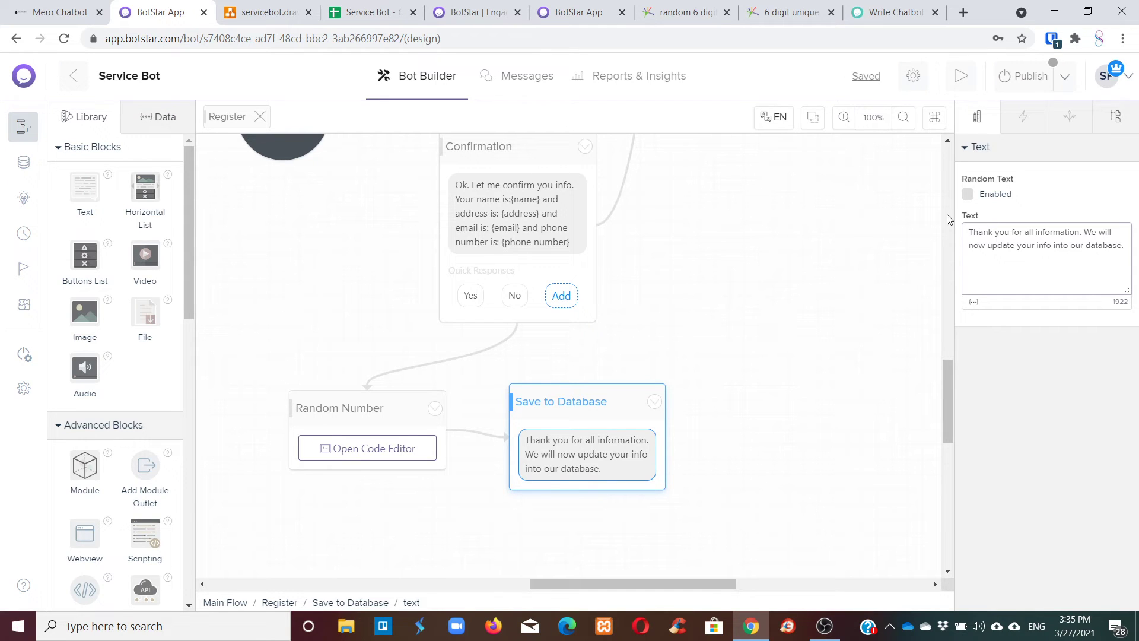
pyautogui.scroll(-1, 682, 273)
# Add a Google Sheets Update block and connect Save to Database to it.
pyautogui.moveTo(560, 335); pyautogui.dragTo(567, 314)
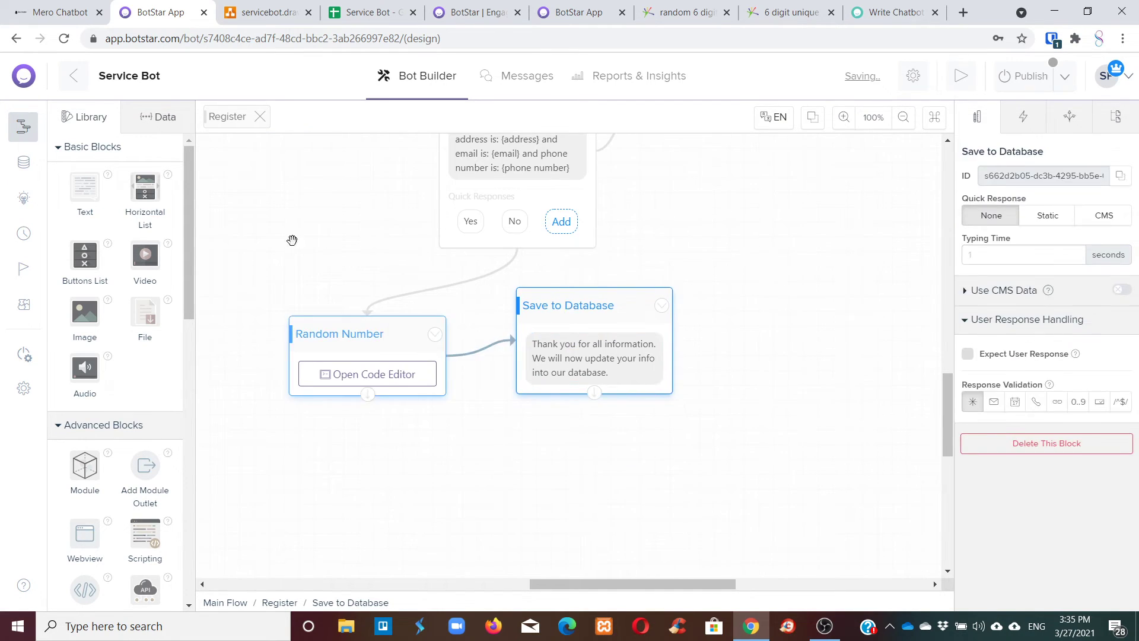
pyautogui.moveTo(183, 278); pyautogui.dragTo(173, 578)
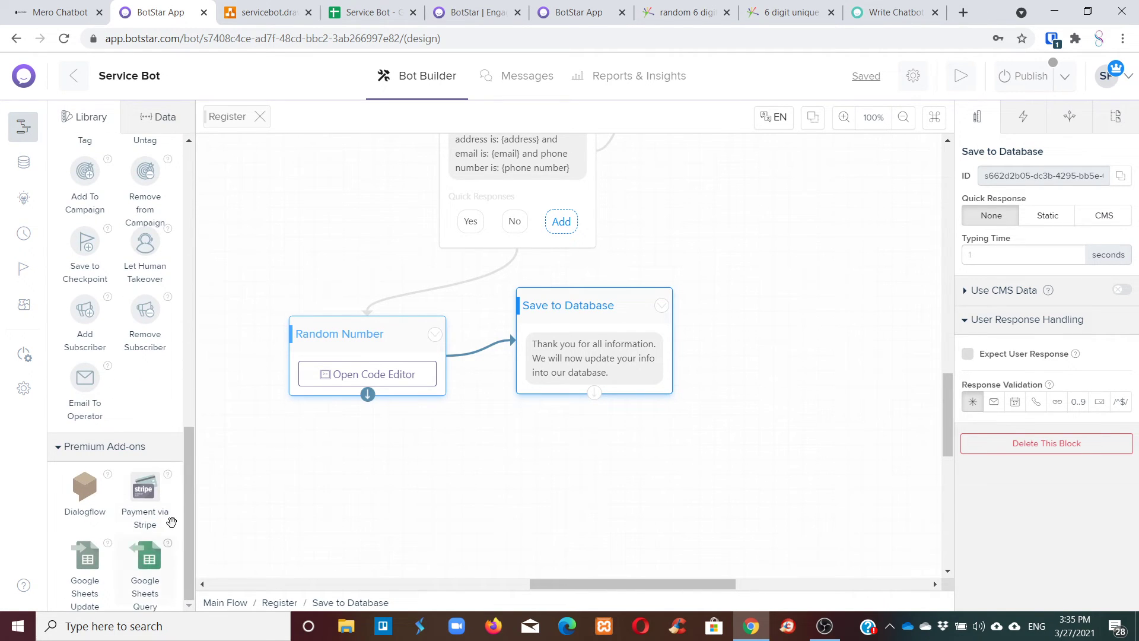
pyautogui.moveTo(85, 595); pyautogui.dragTo(729, 412)
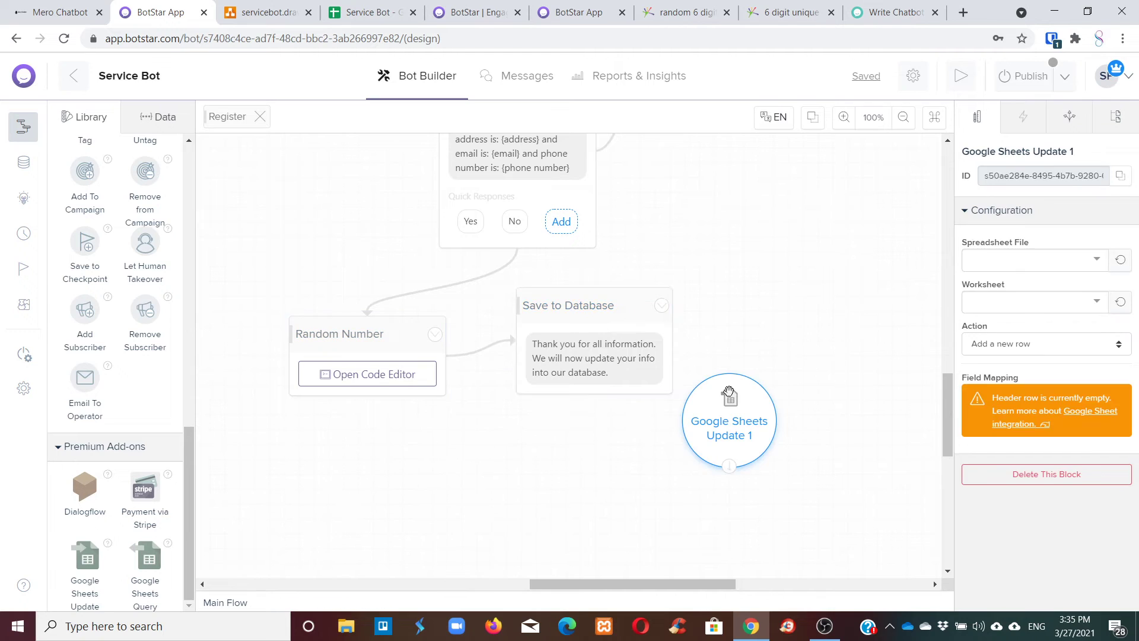
pyautogui.click(641, 373)
pyautogui.click(611, 318)
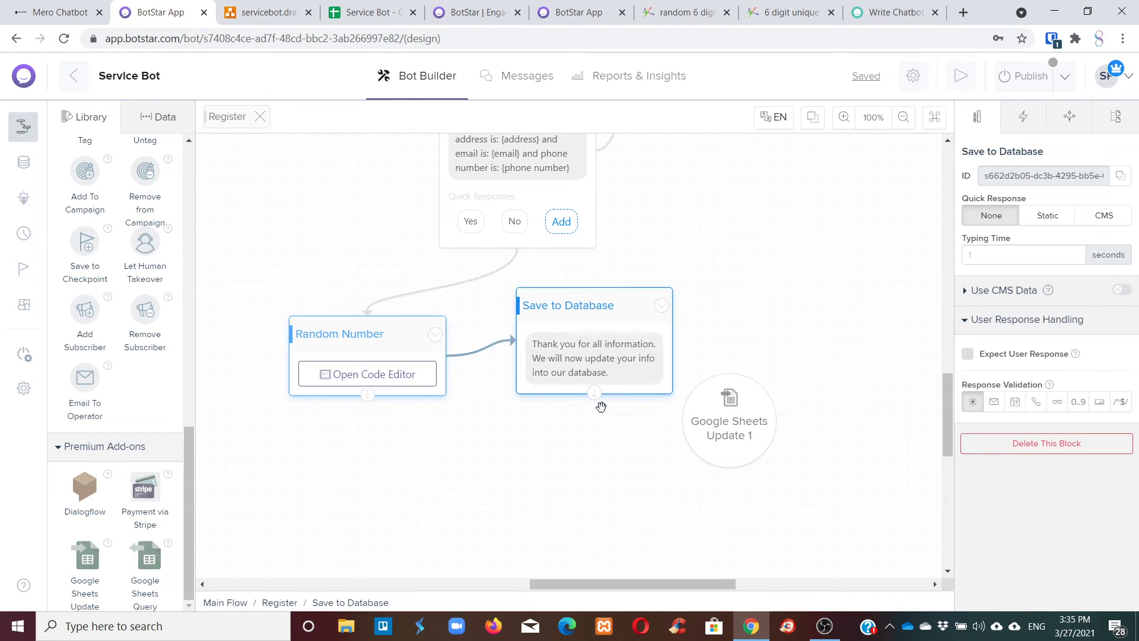
pyautogui.moveTo(599, 407); pyautogui.dragTo(737, 421)
pyautogui.click(738, 421)
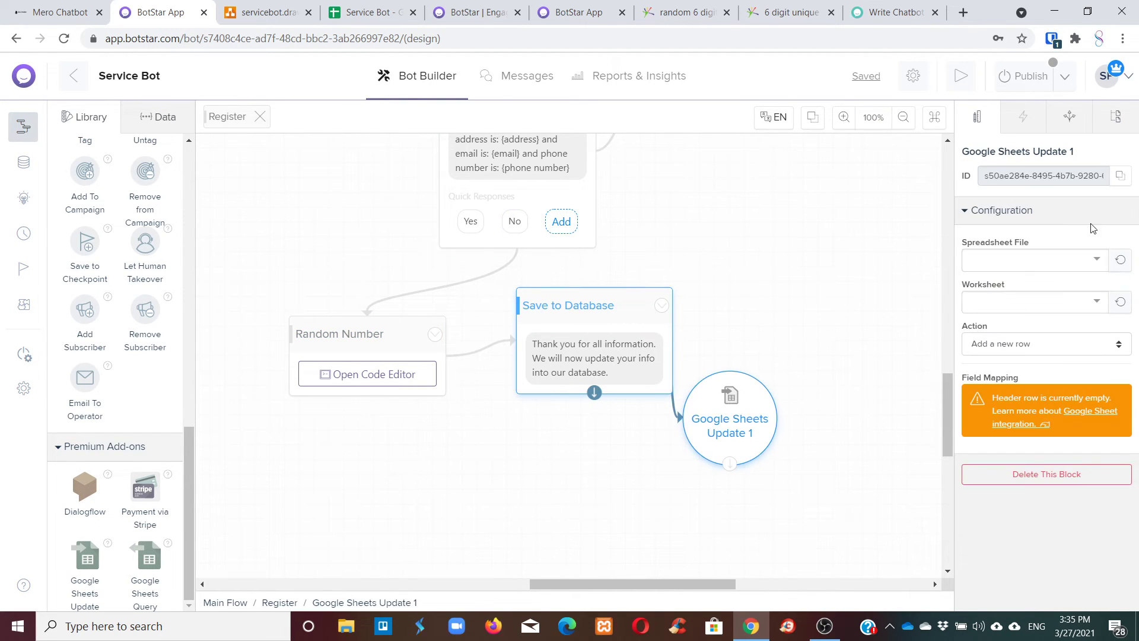
# Point Google Sheets Update 1 at the Service Bot spreadsheet's Sheet1.
pyautogui.click(1077, 267)
pyautogui.click(1015, 285)
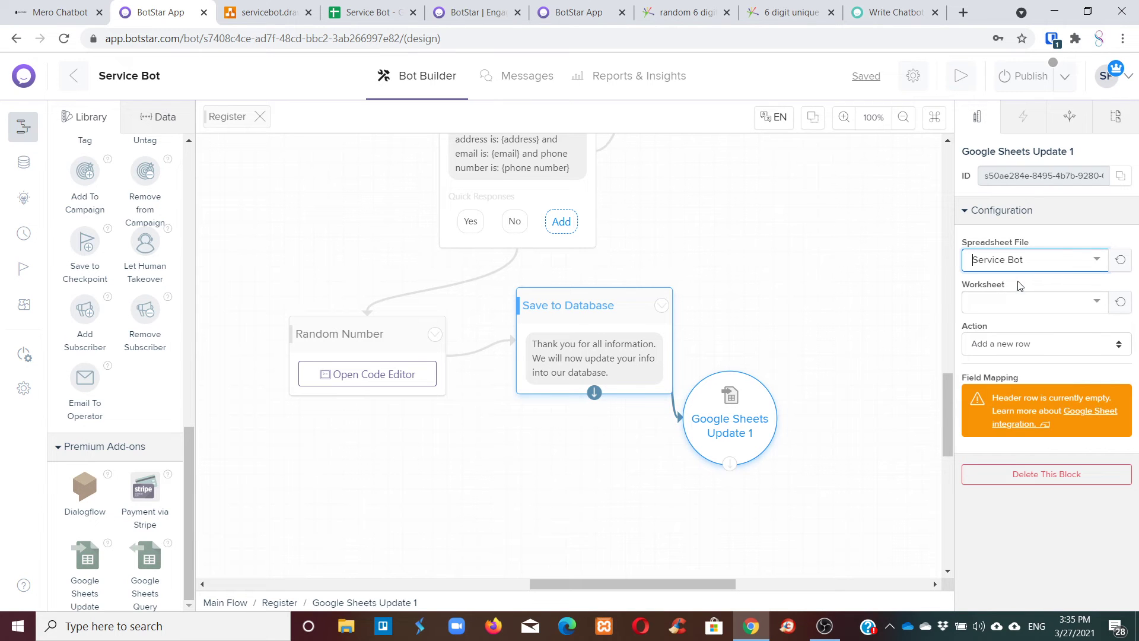
pyautogui.click(1060, 259)
pyautogui.click(1008, 287)
pyautogui.click(367, 12)
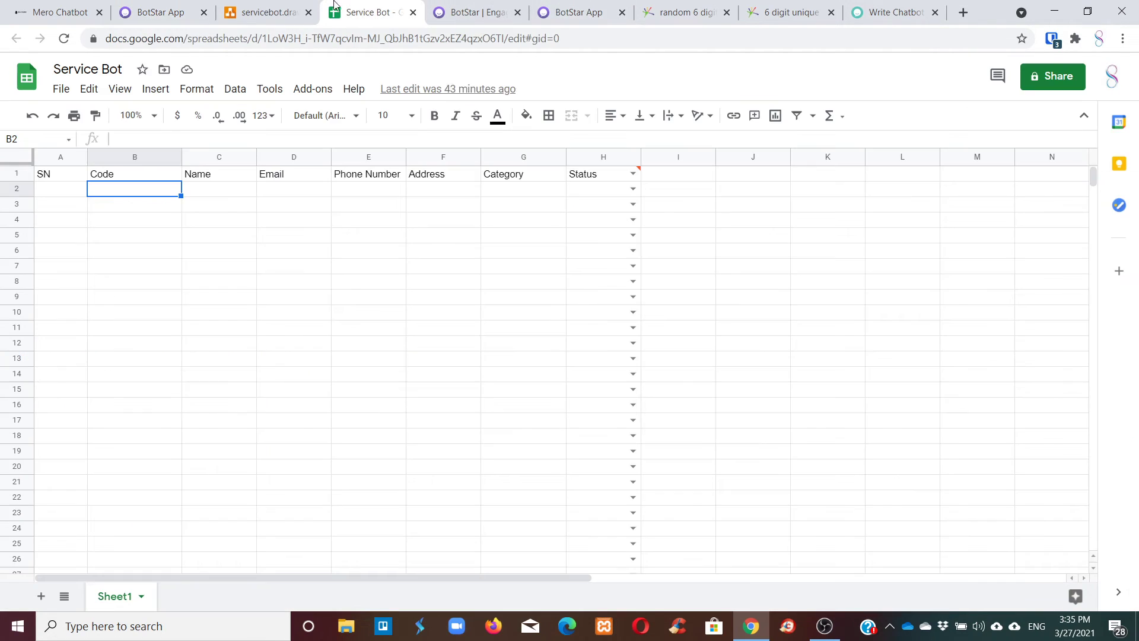
pyautogui.click(159, 12)
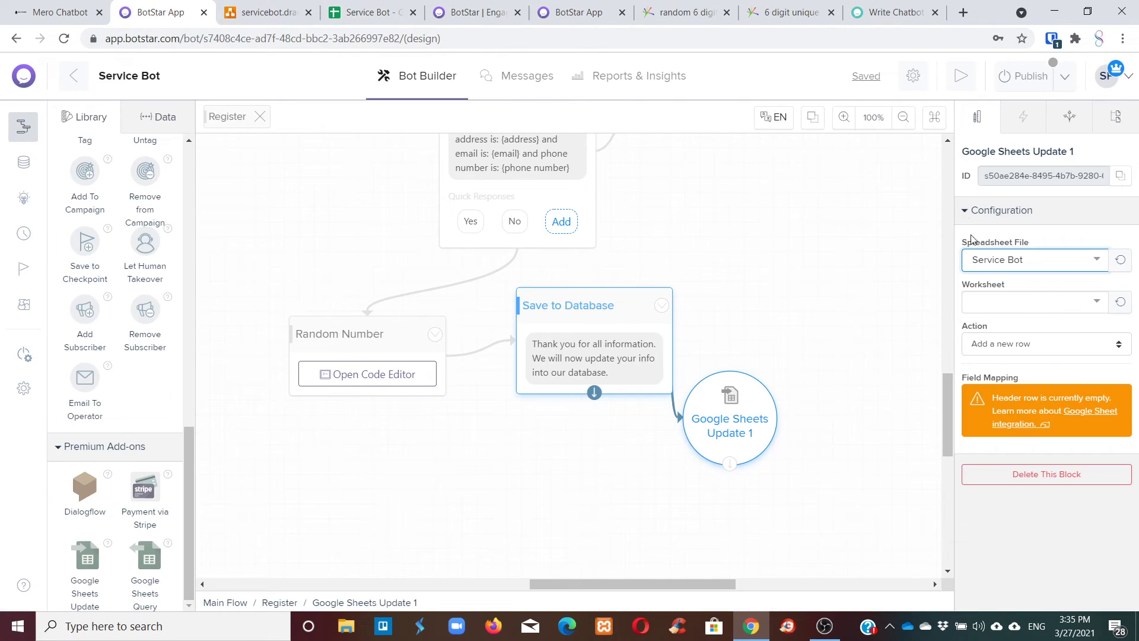
pyautogui.click(1063, 305)
pyautogui.click(1026, 335)
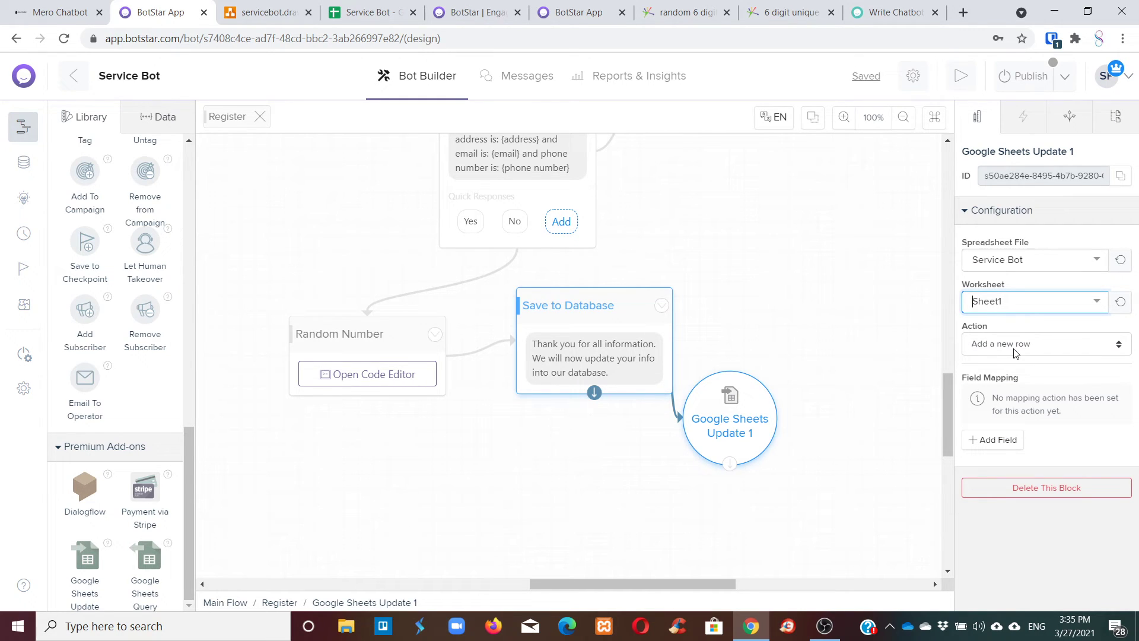
# Map the Code column to {regID} and the Name column to {name}.
pyautogui.click(1002, 445)
pyautogui.click(898, 381)
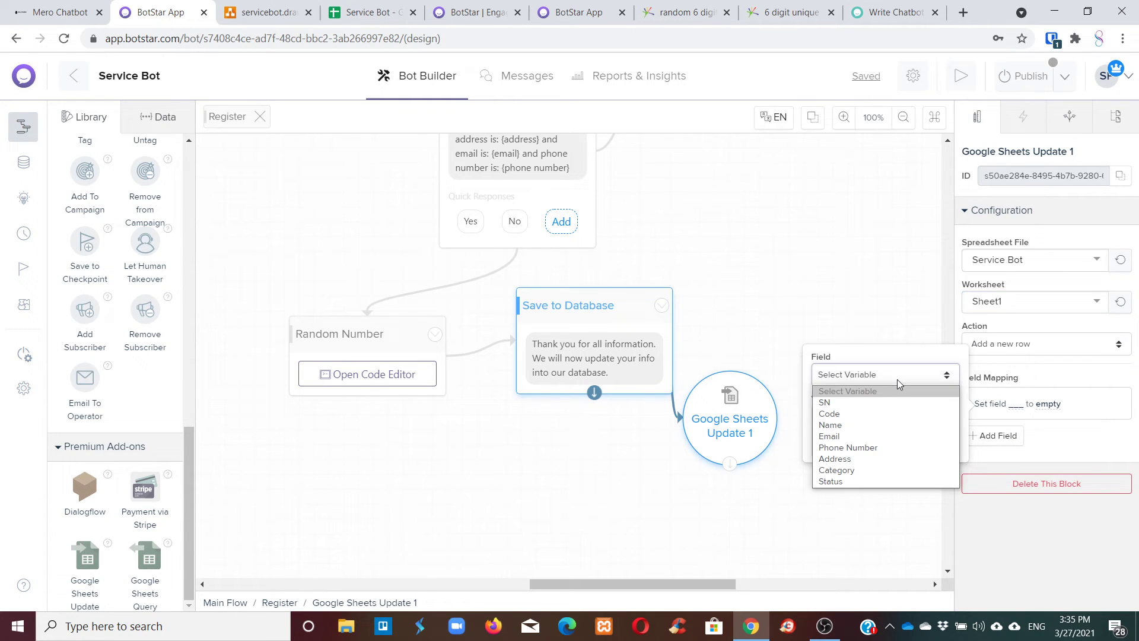
pyautogui.click(867, 414)
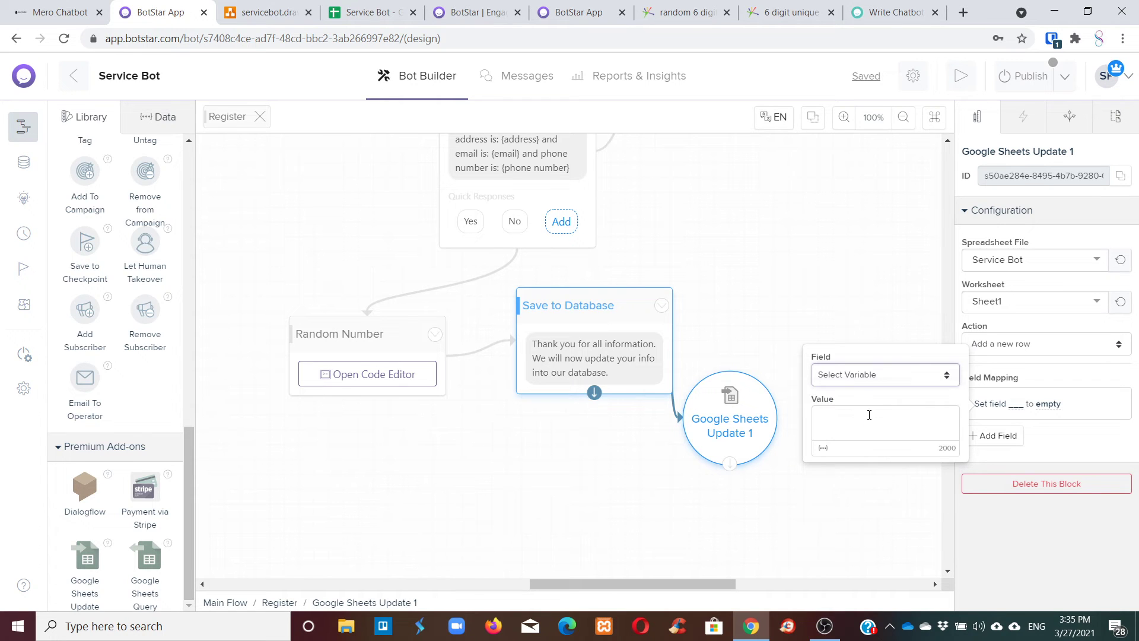
pyautogui.click(824, 448)
pyautogui.scroll(-3, 682, 466)
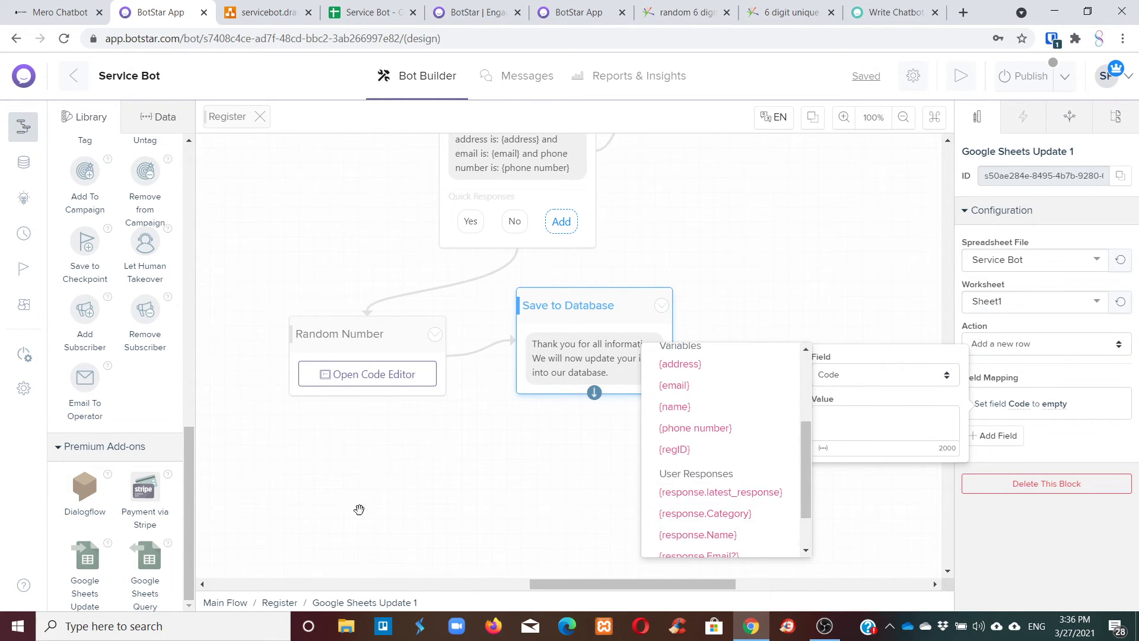
pyautogui.click(667, 449)
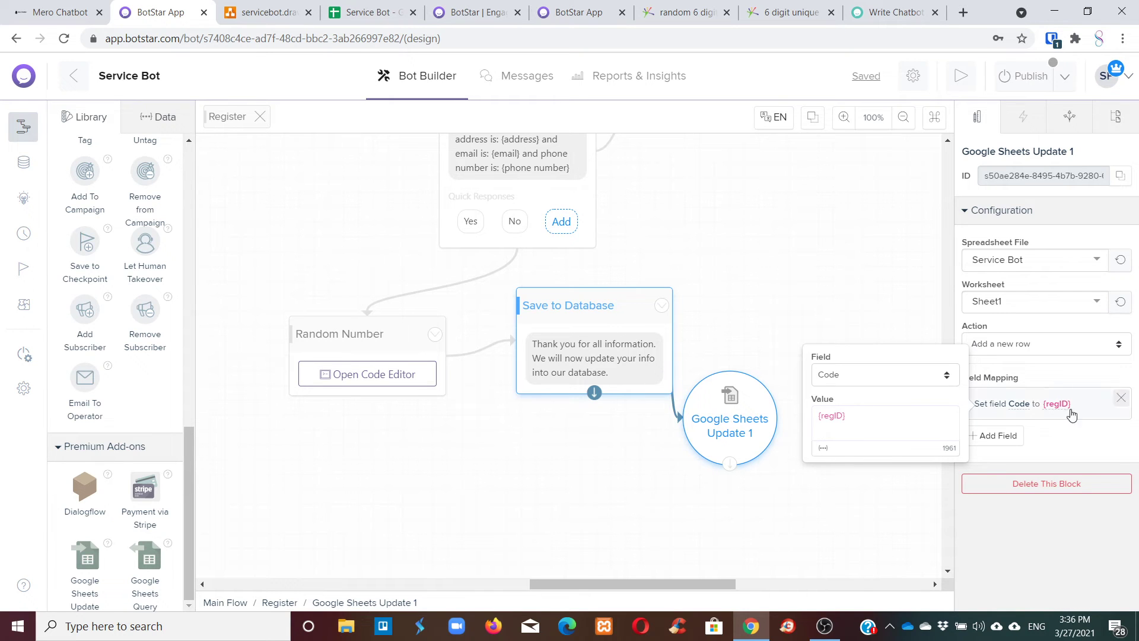
pyautogui.click(997, 435)
pyautogui.click(884, 413)
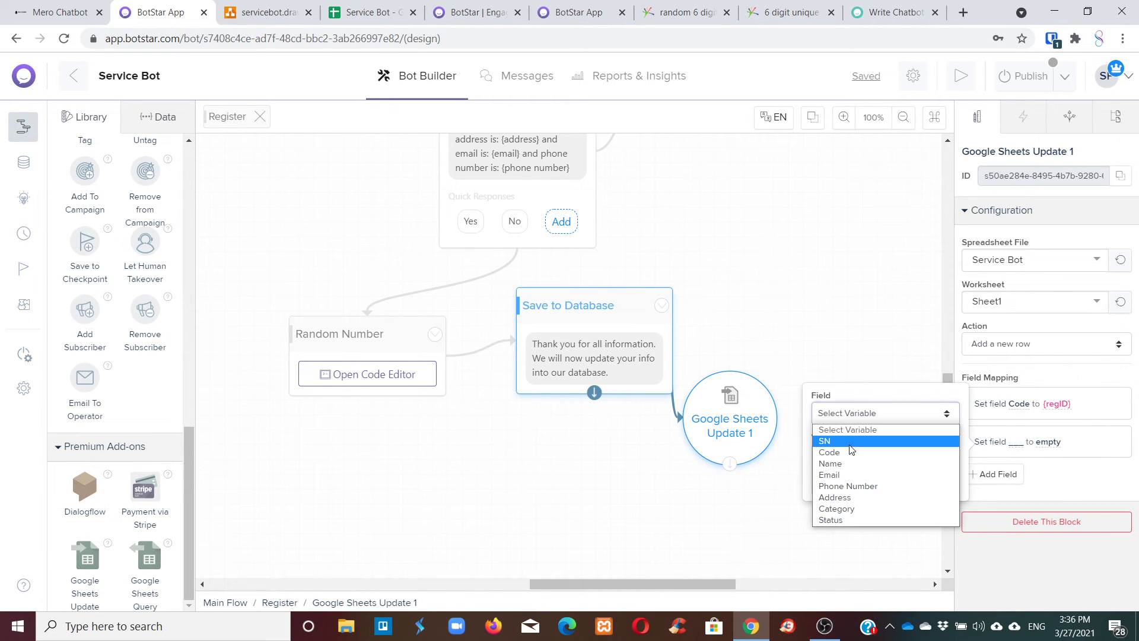
pyautogui.click(834, 463)
pyautogui.click(824, 488)
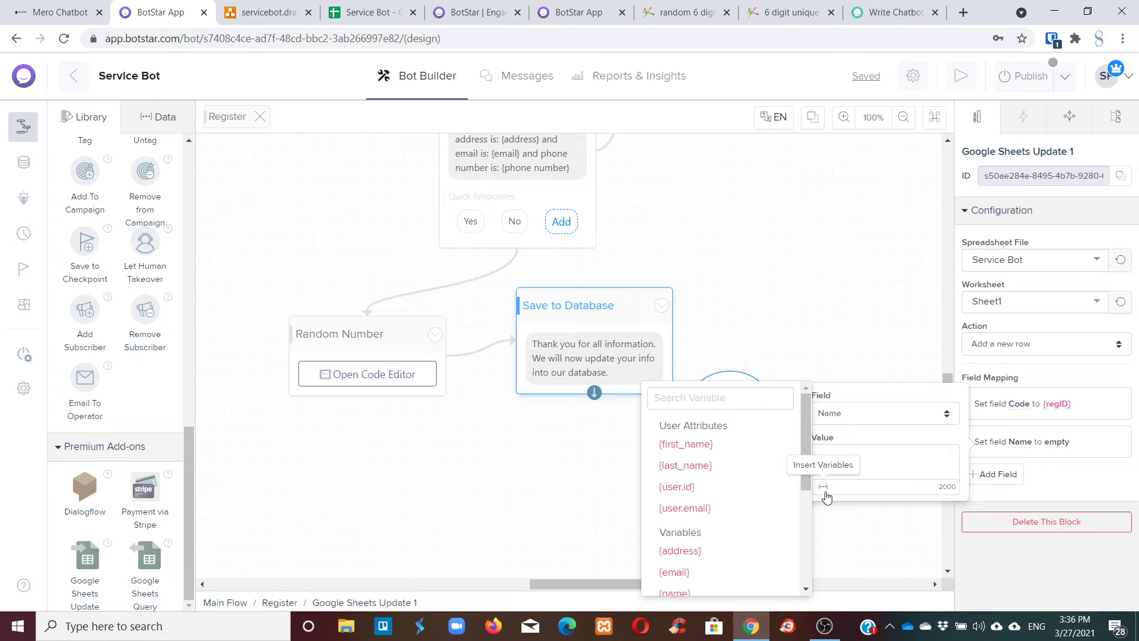
pyautogui.scroll(-3, 723, 493)
pyautogui.click(676, 446)
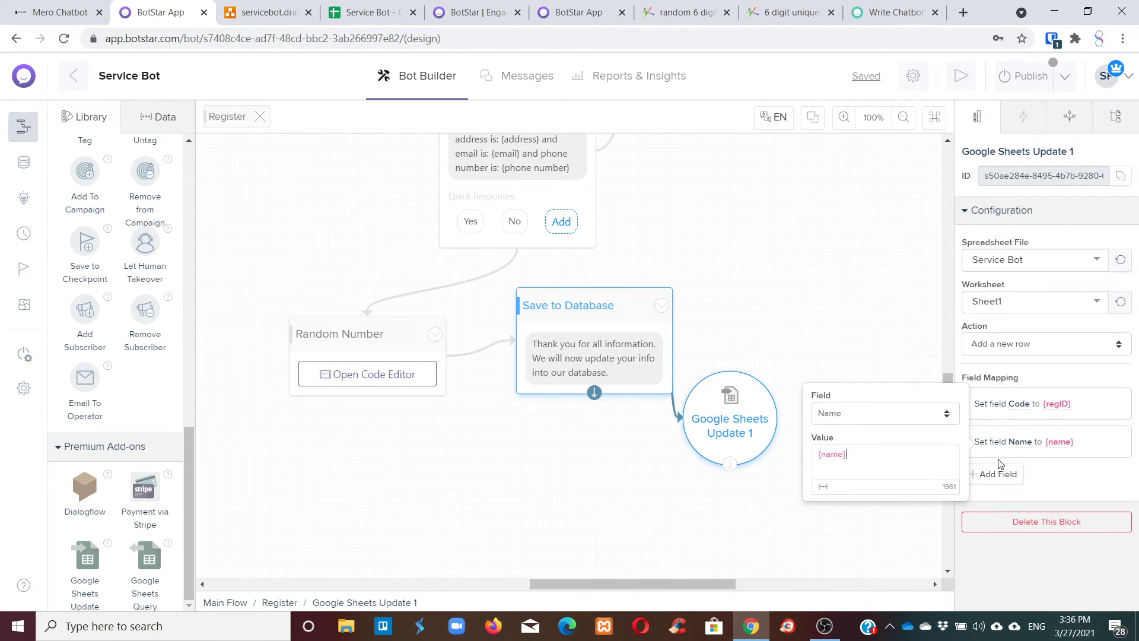
# Map the Email column to {email} and Phone Number to {phone number}.
pyautogui.click(998, 472)
pyautogui.click(872, 450)
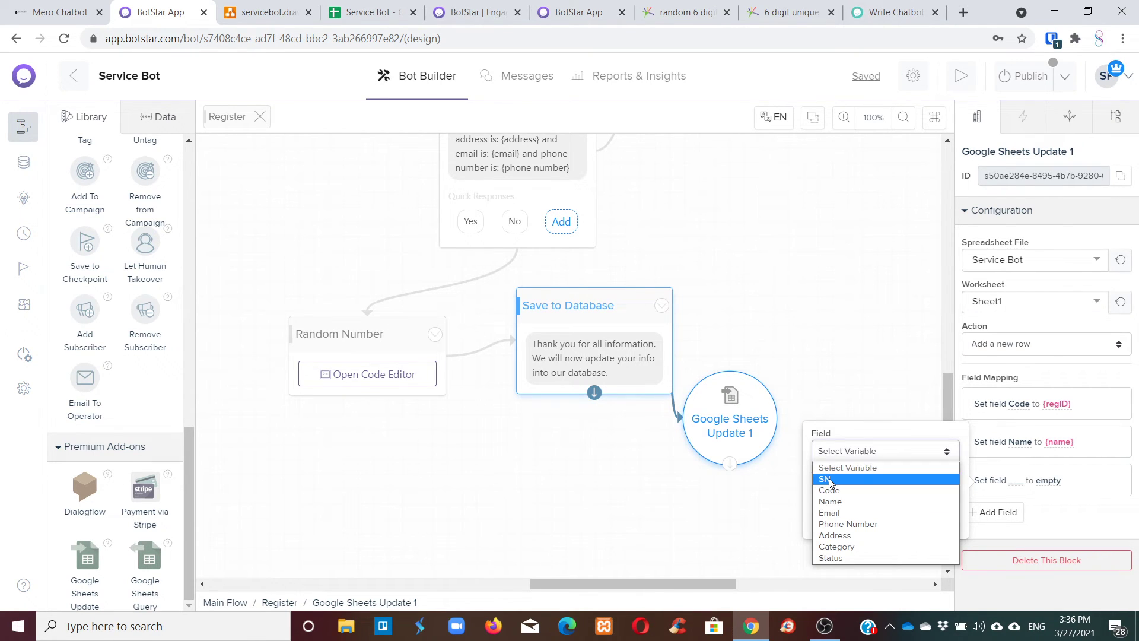
pyautogui.click(842, 513)
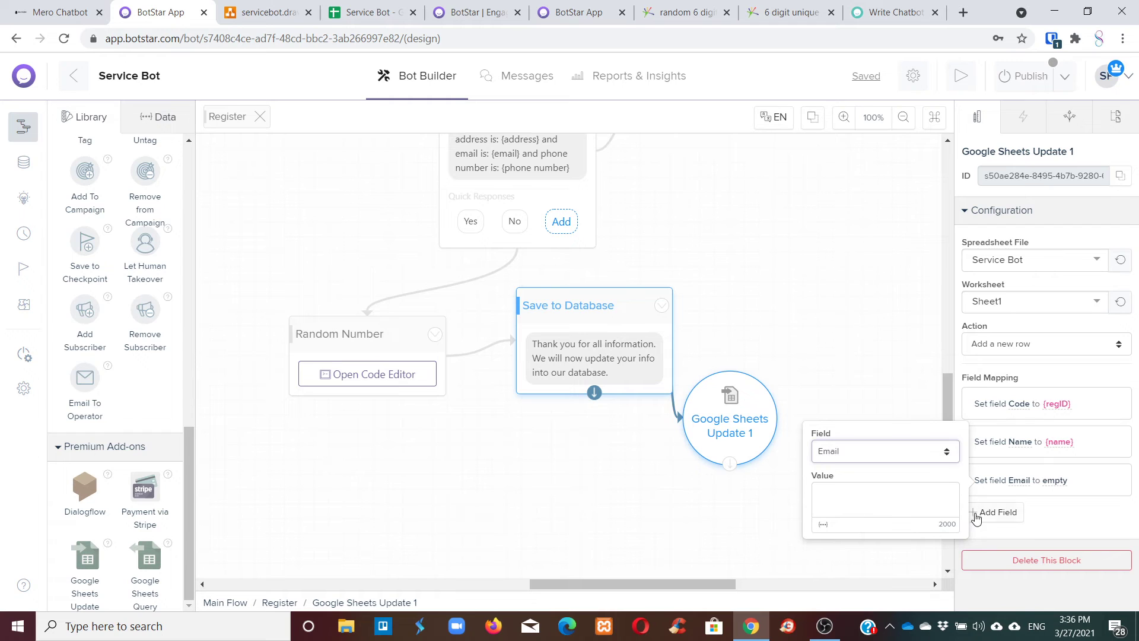
pyautogui.click(824, 524)
pyautogui.scroll(-3, 702, 503)
pyautogui.click(683, 539)
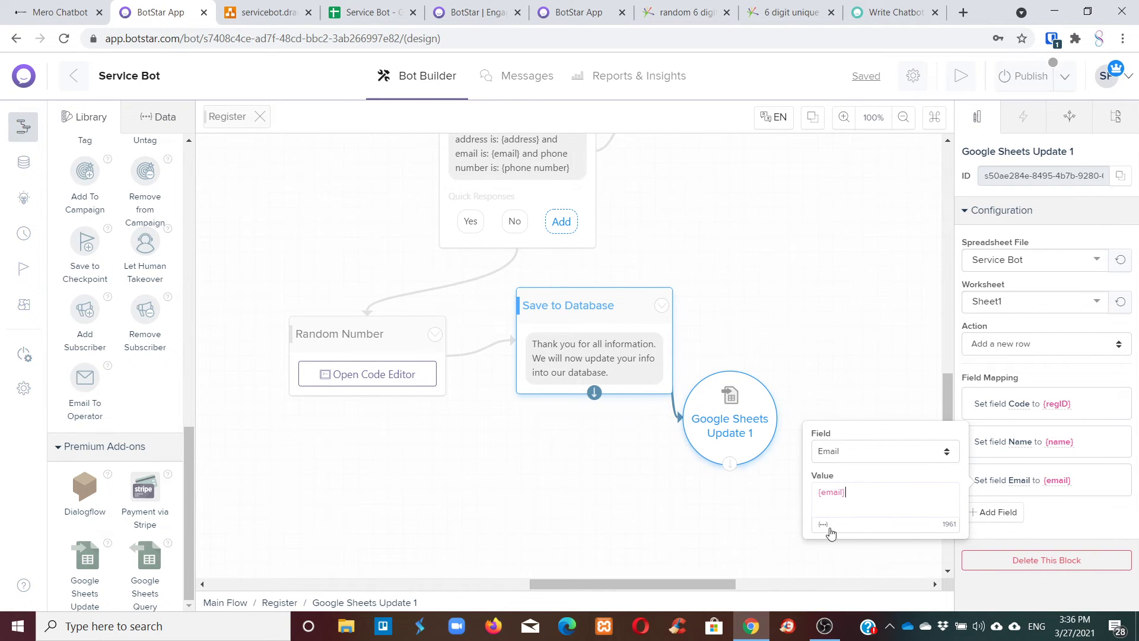
pyautogui.click(992, 512)
pyautogui.click(857, 489)
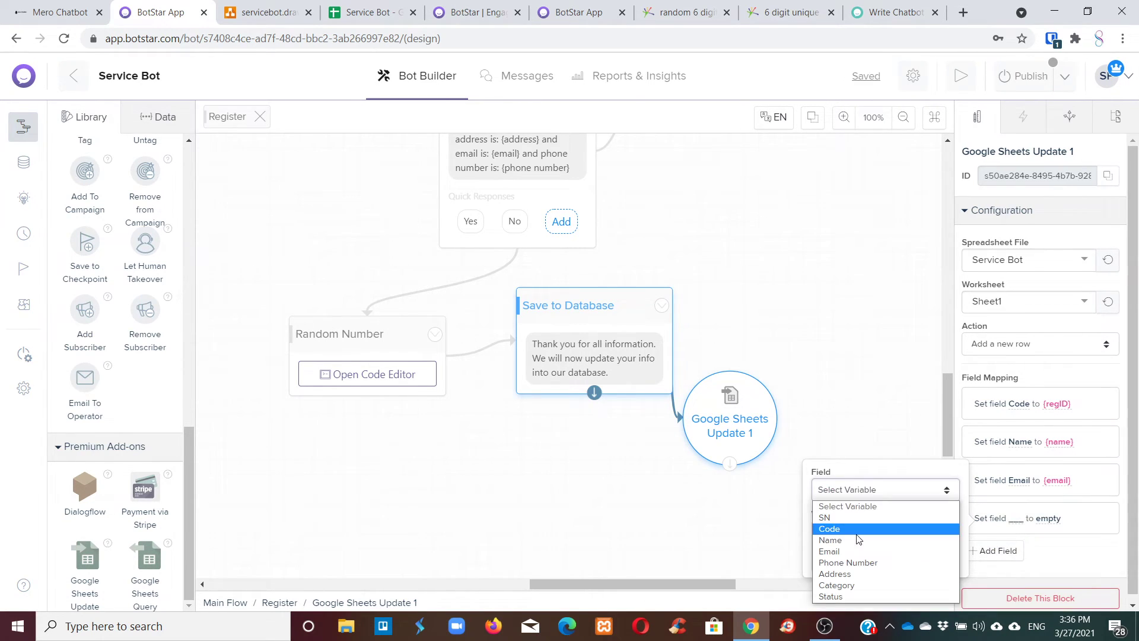
pyautogui.click(849, 562)
pyautogui.click(822, 563)
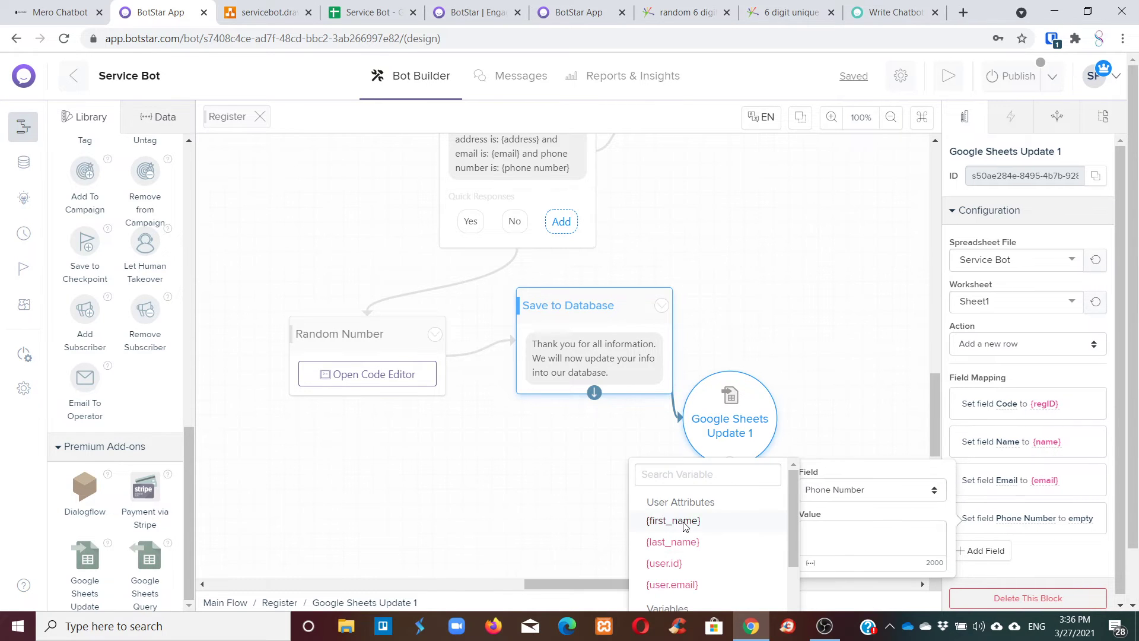
pyautogui.scroll(-3, 685, 528)
pyautogui.click(685, 541)
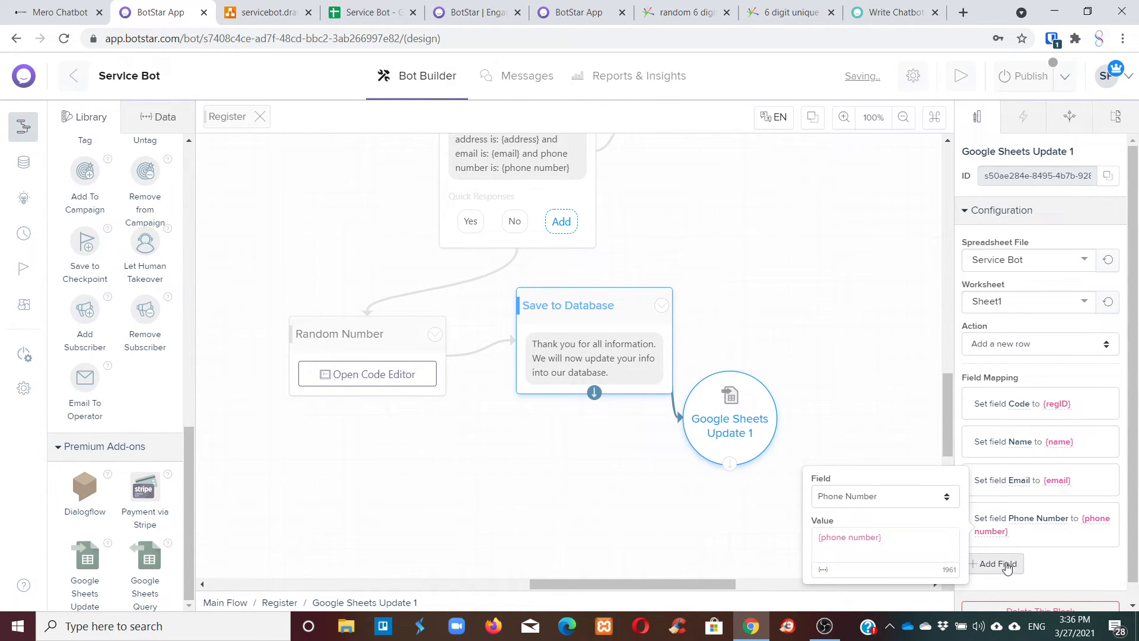
# Add a Category column mapping, leaving its value empty.
pyautogui.click(1006, 565)
pyautogui.click(836, 545)
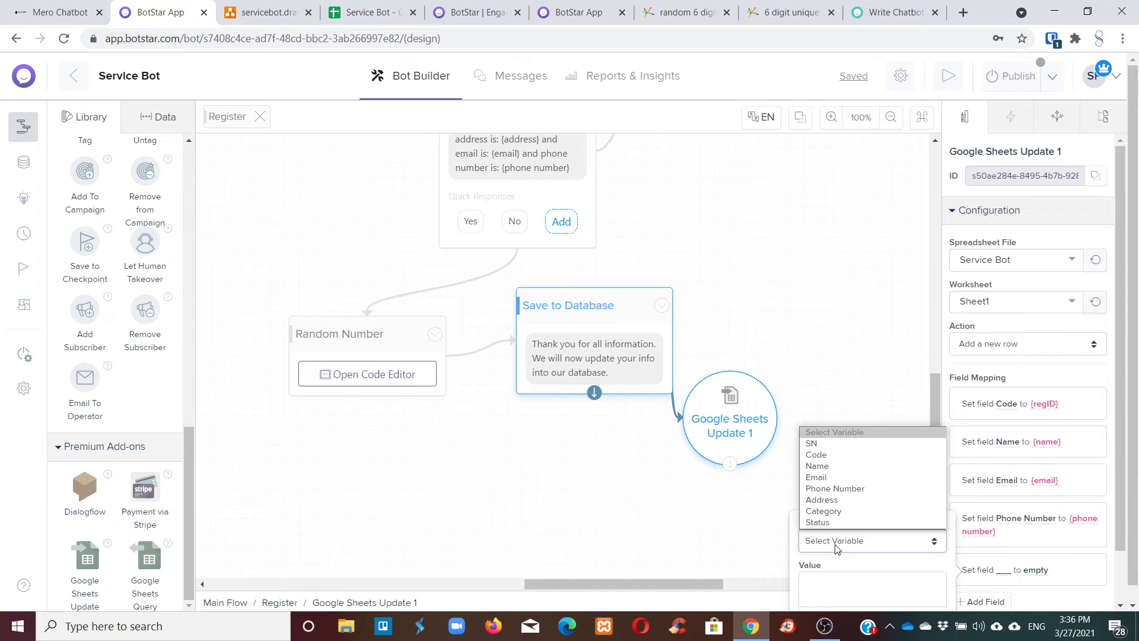
pyautogui.click(841, 512)
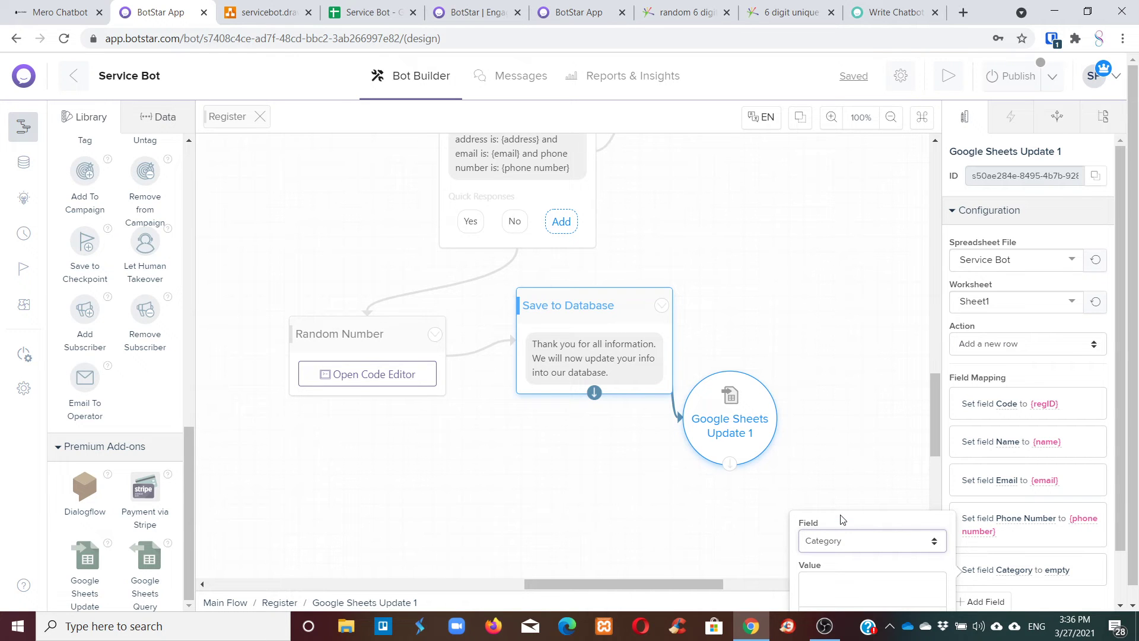
pyautogui.scroll(-5, 851, 480)
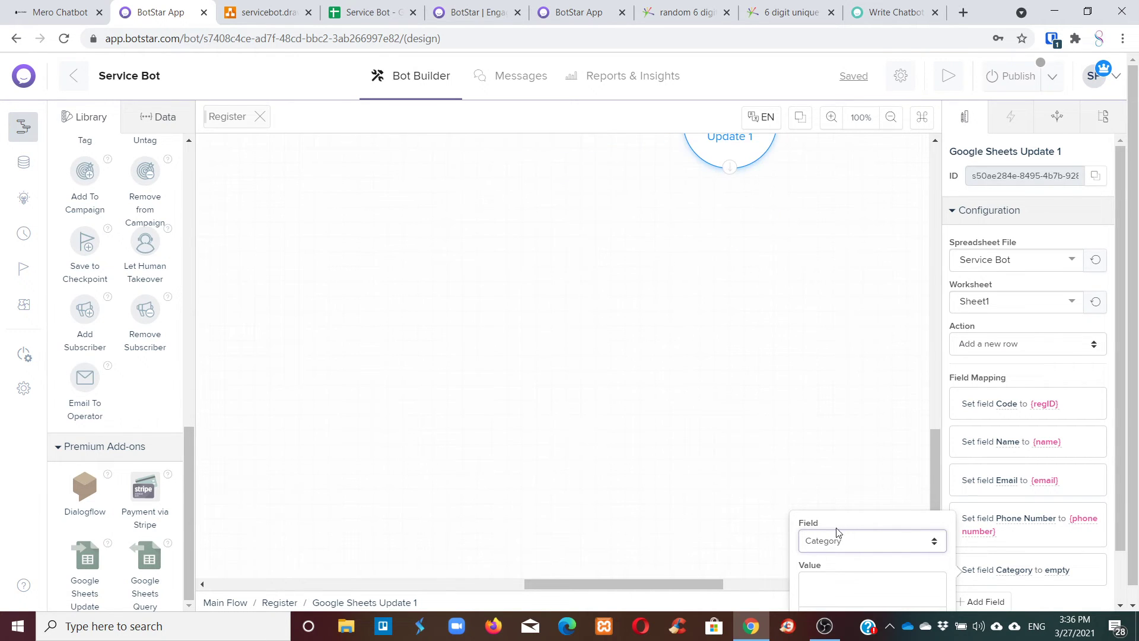
pyautogui.scroll(7, 872, 438)
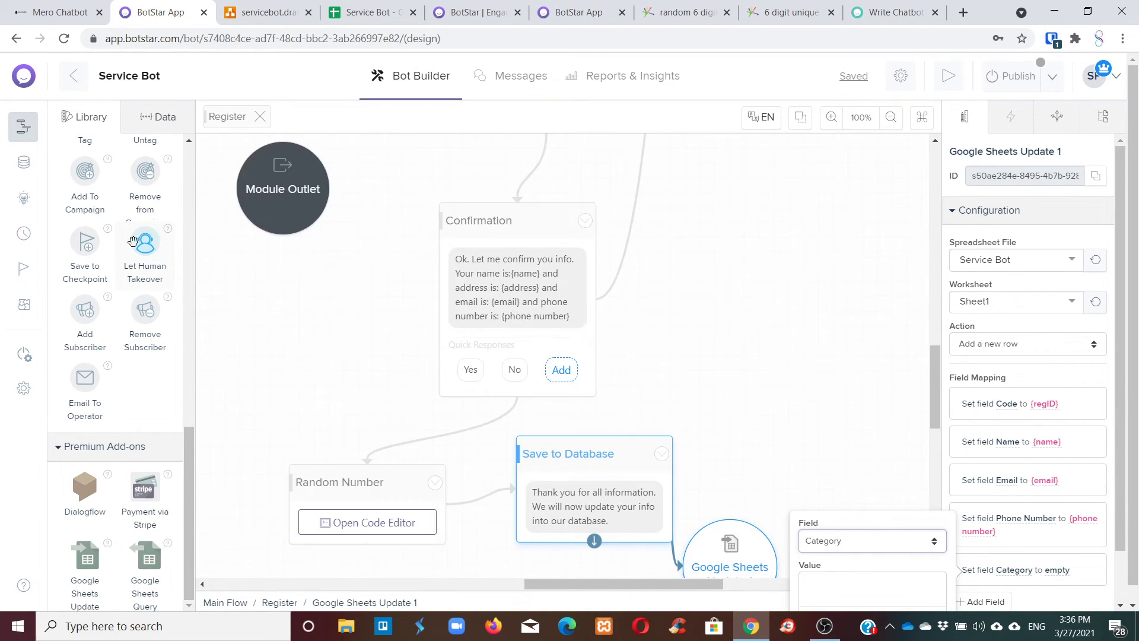
# Create a text variable named category from the Data tab's Variables list.
pyautogui.click(166, 117)
pyautogui.click(95, 350)
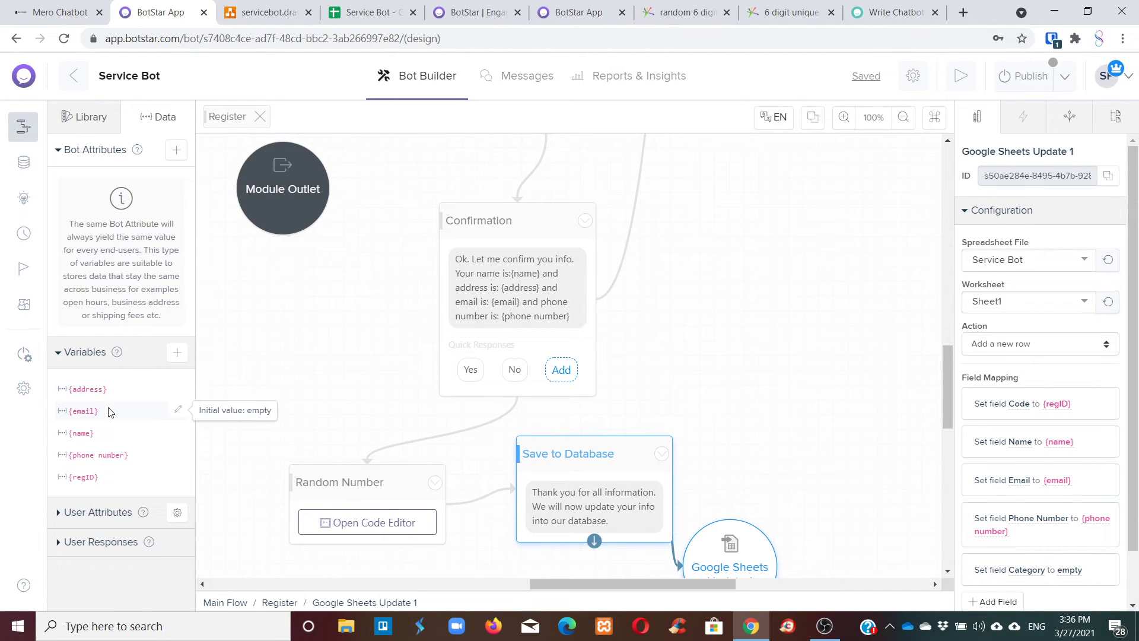
pyautogui.click(177, 353)
pyautogui.click(476, 232)
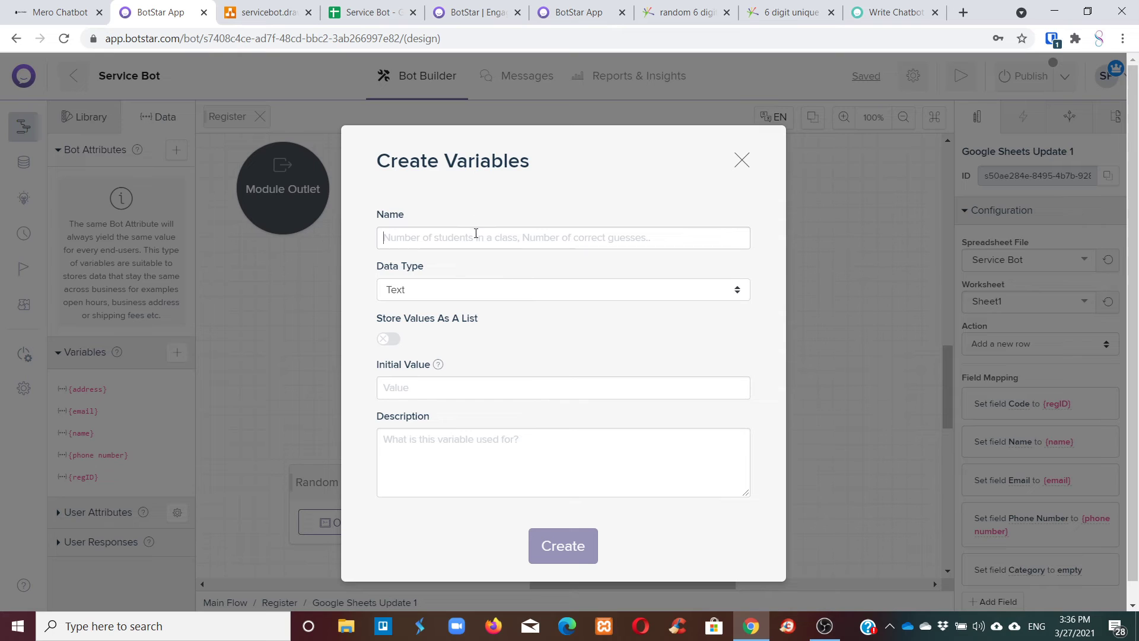
pyautogui.write('category')
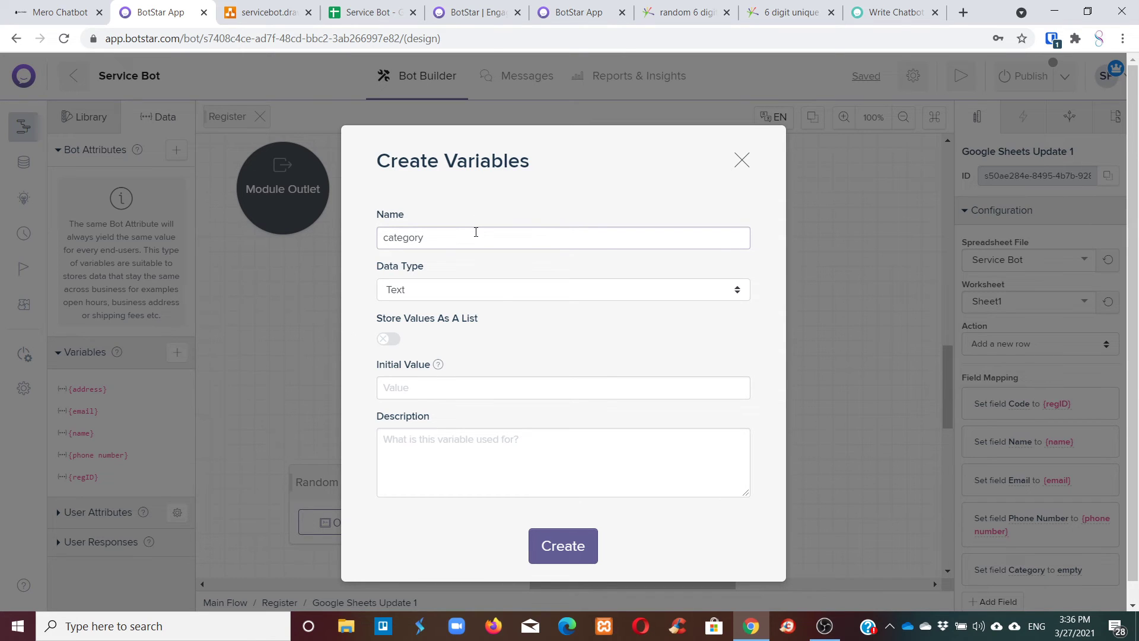
pyautogui.click(561, 541)
pyautogui.scroll(-1, 82, 336)
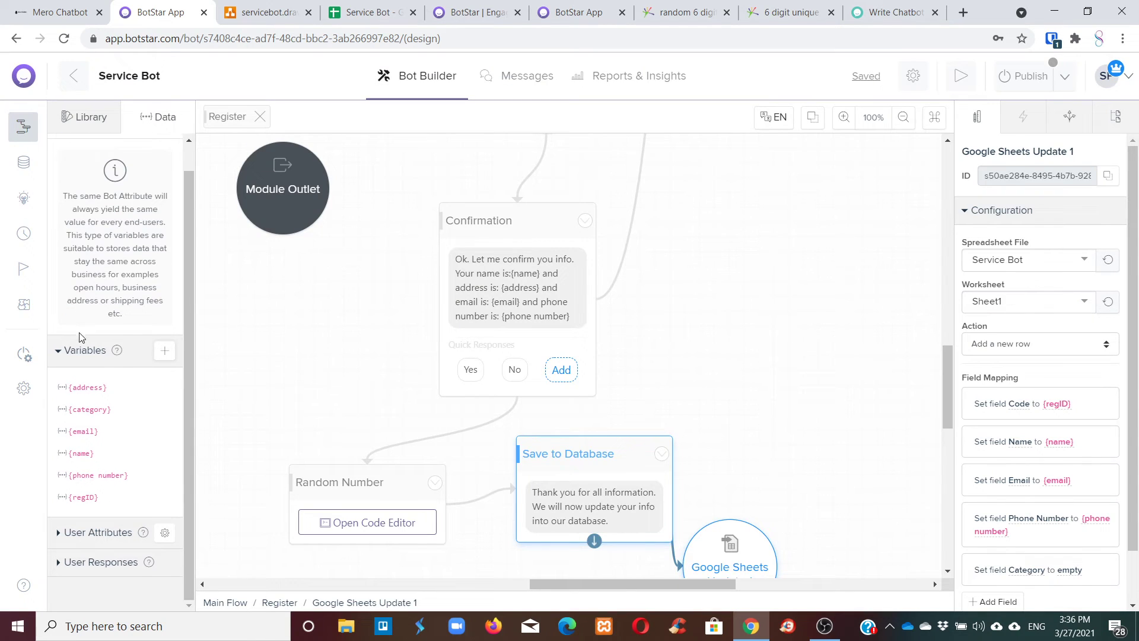
pyautogui.scroll(-3, 650, 259)
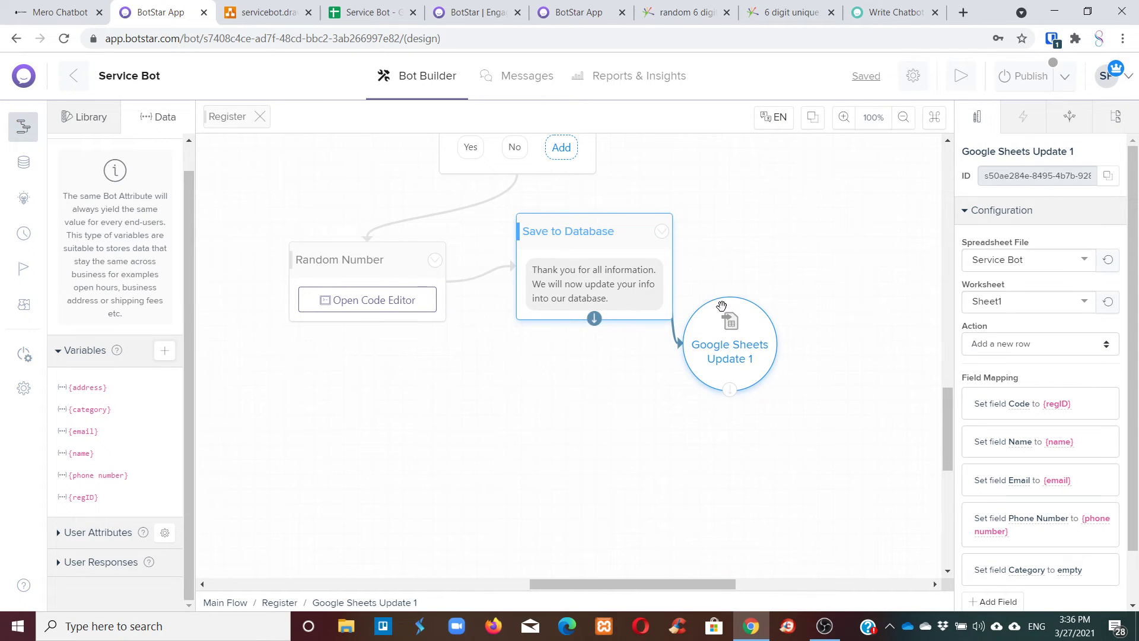
pyautogui.scroll(8, 711, 346)
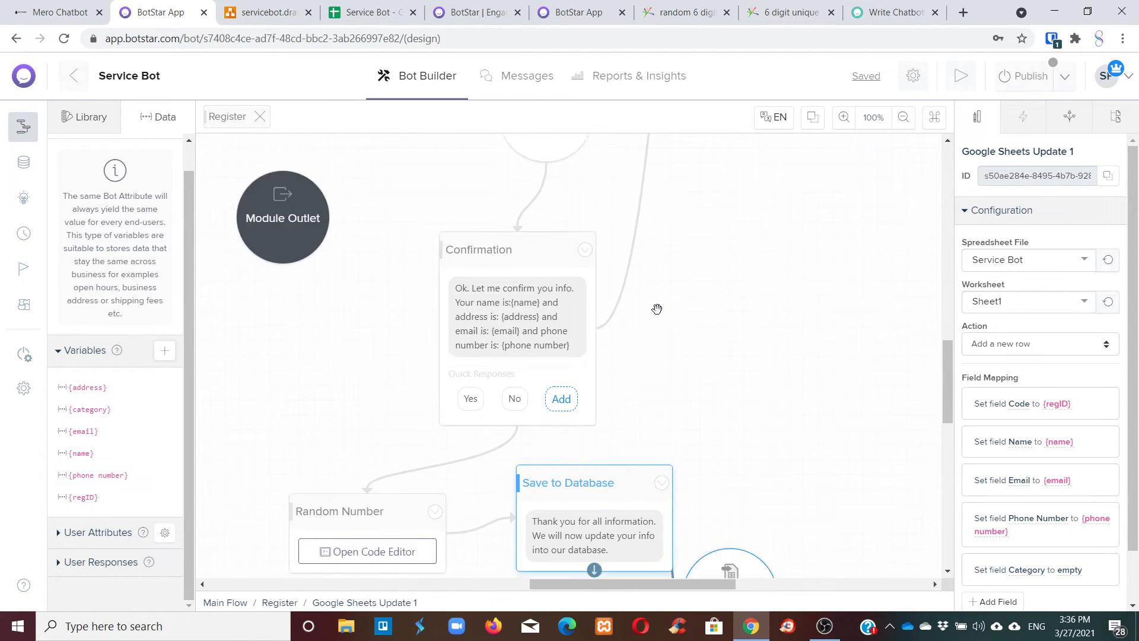
pyautogui.scroll(2, 656, 307)
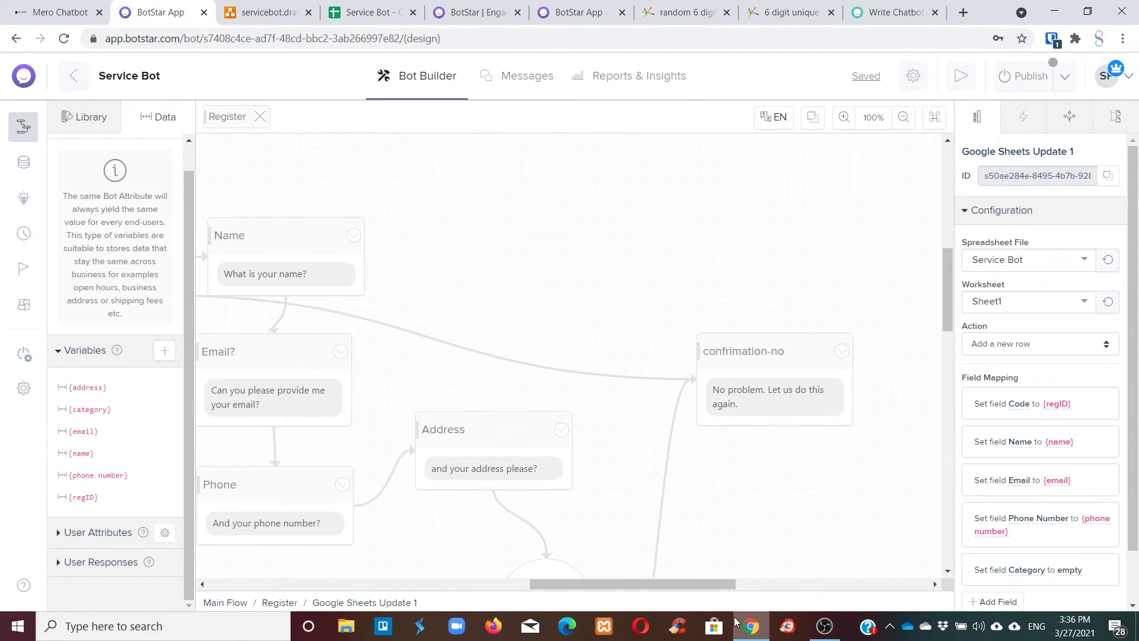
pyautogui.moveTo(707, 586); pyautogui.dragTo(773, 586)
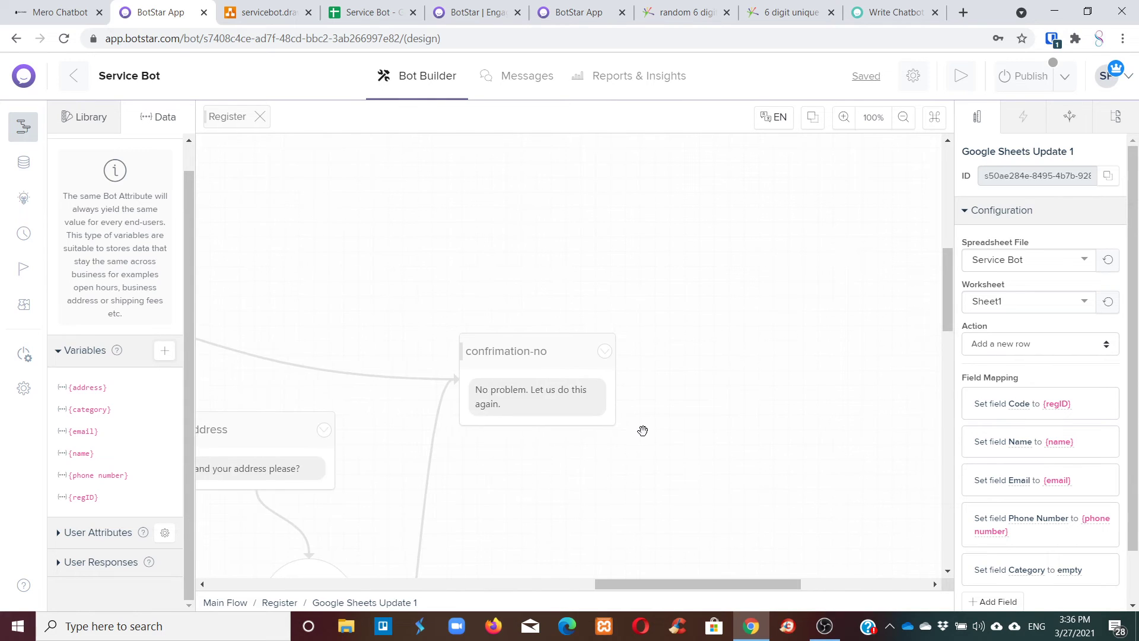
pyautogui.scroll(-8, 642, 430)
pyautogui.scroll(-2, 643, 430)
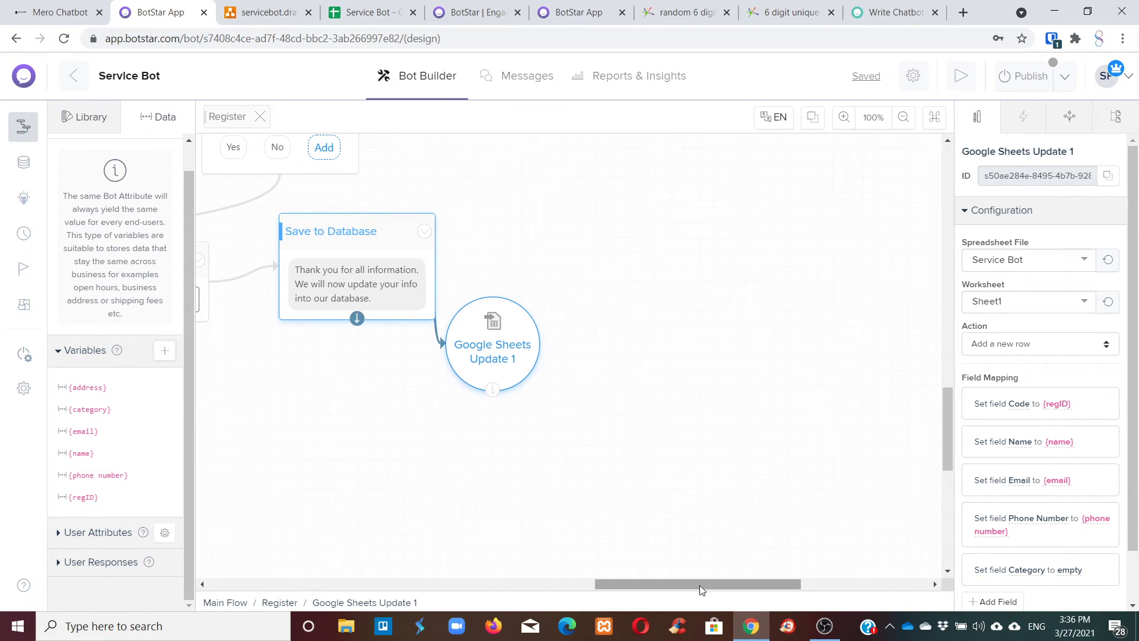
pyautogui.moveTo(700, 586); pyautogui.dragTo(656, 585)
pyautogui.scroll(6, 539, 363)
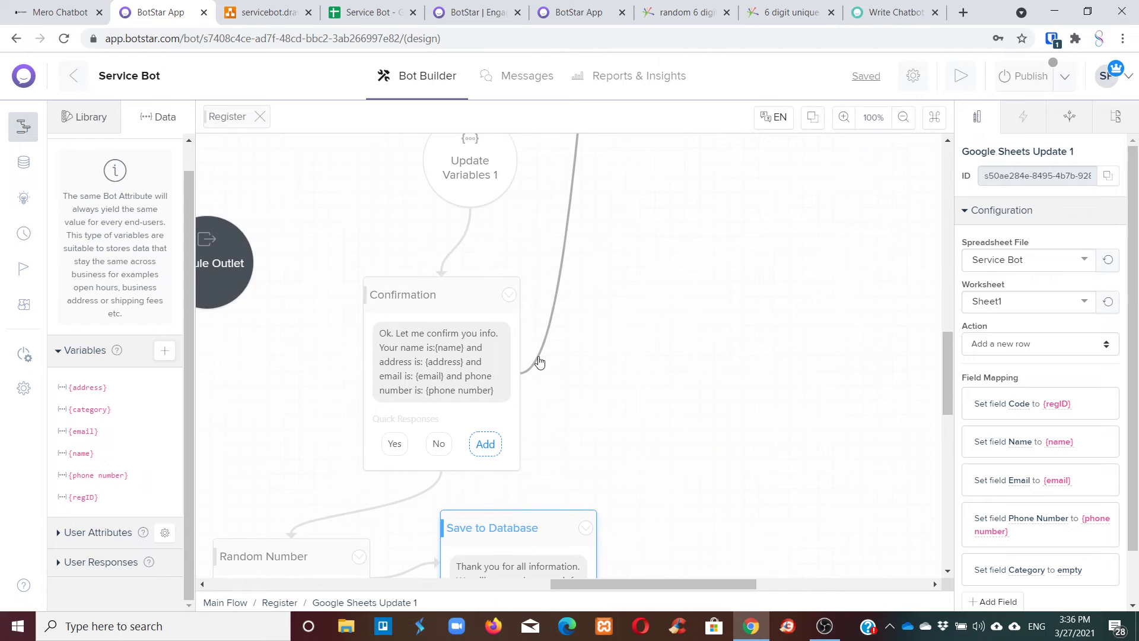
# Add an action to Update Variables 1 that sets category to {response.Category}.
pyautogui.click(503, 312)
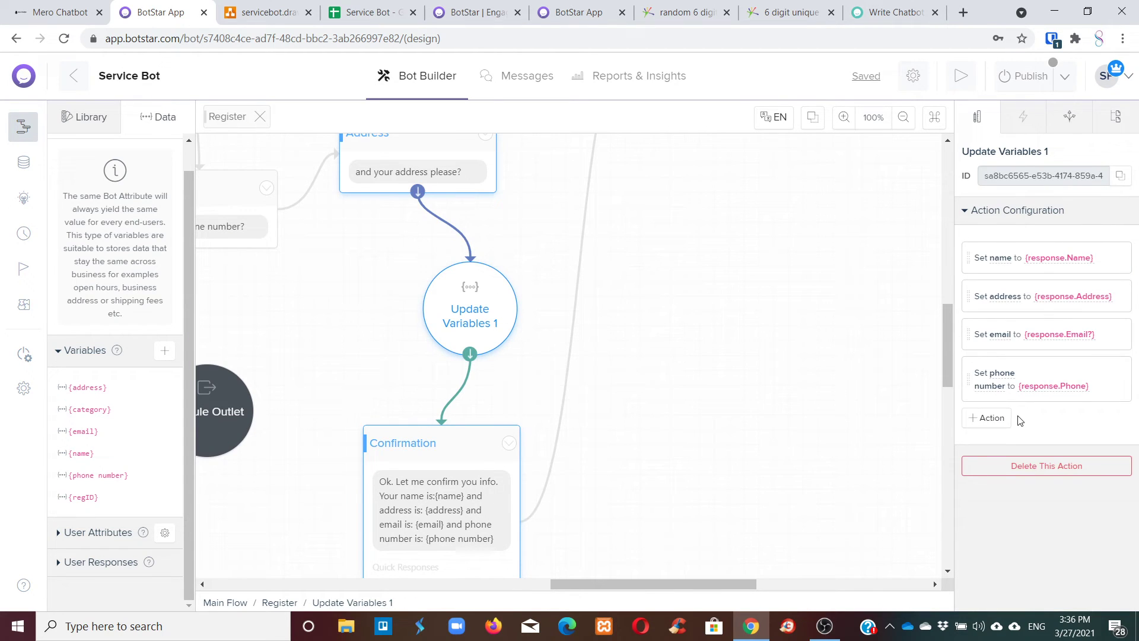
pyautogui.click(1000, 421)
pyautogui.click(876, 398)
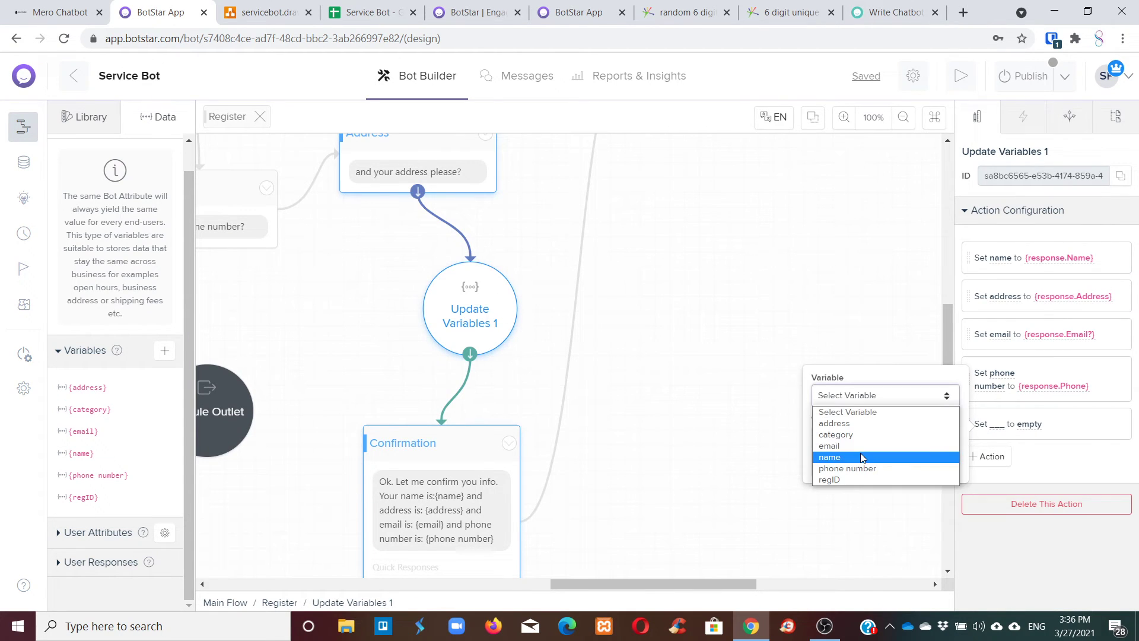
pyautogui.click(842, 435)
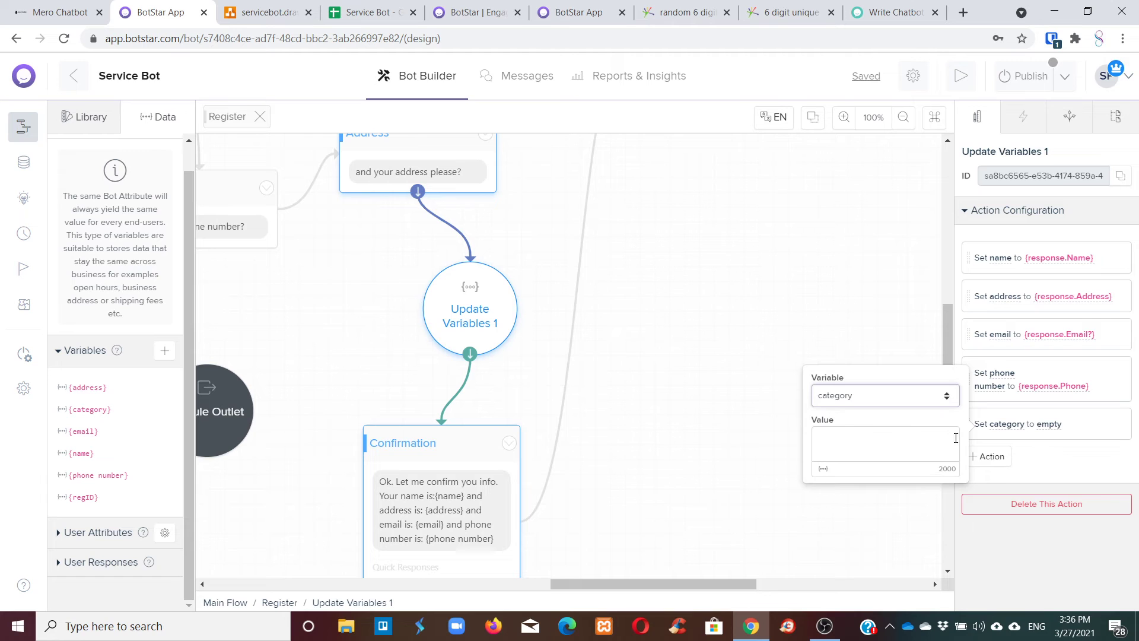
pyautogui.click(824, 469)
pyautogui.scroll(-5, 788, 480)
pyautogui.click(777, 477)
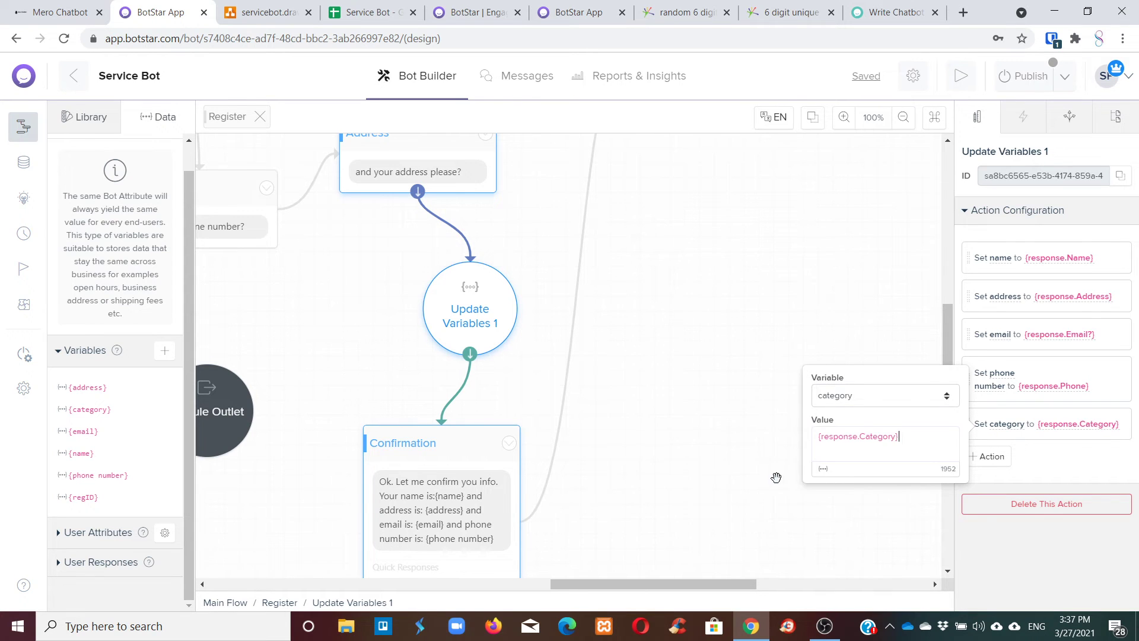
pyautogui.scroll(-7, 732, 445)
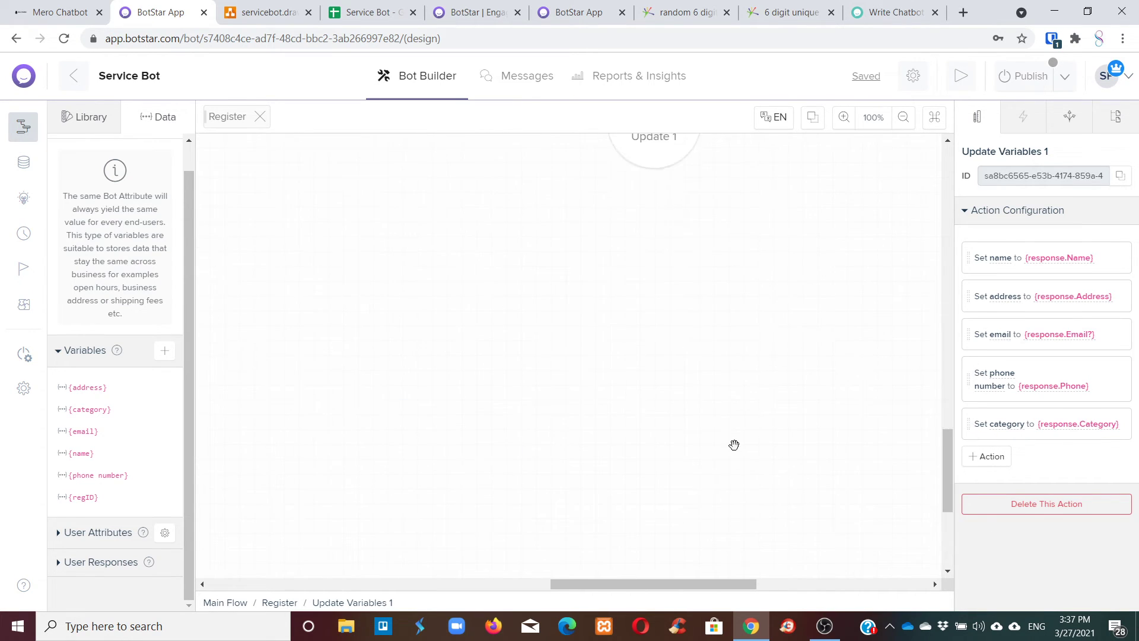
pyautogui.click(667, 385)
# Set the Category mapping's value to {response.Category}, then view the Service Bot spreadsheet.
pyautogui.scroll(-2, 1032, 511)
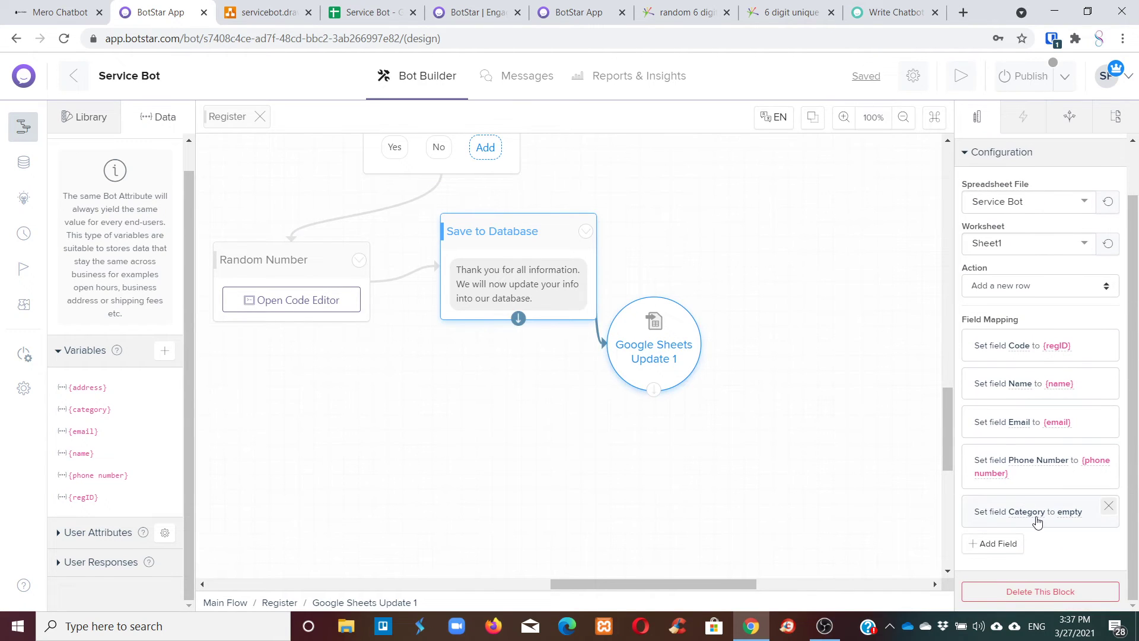
pyautogui.click(1037, 521)
pyautogui.click(822, 555)
pyautogui.scroll(-3, 696, 531)
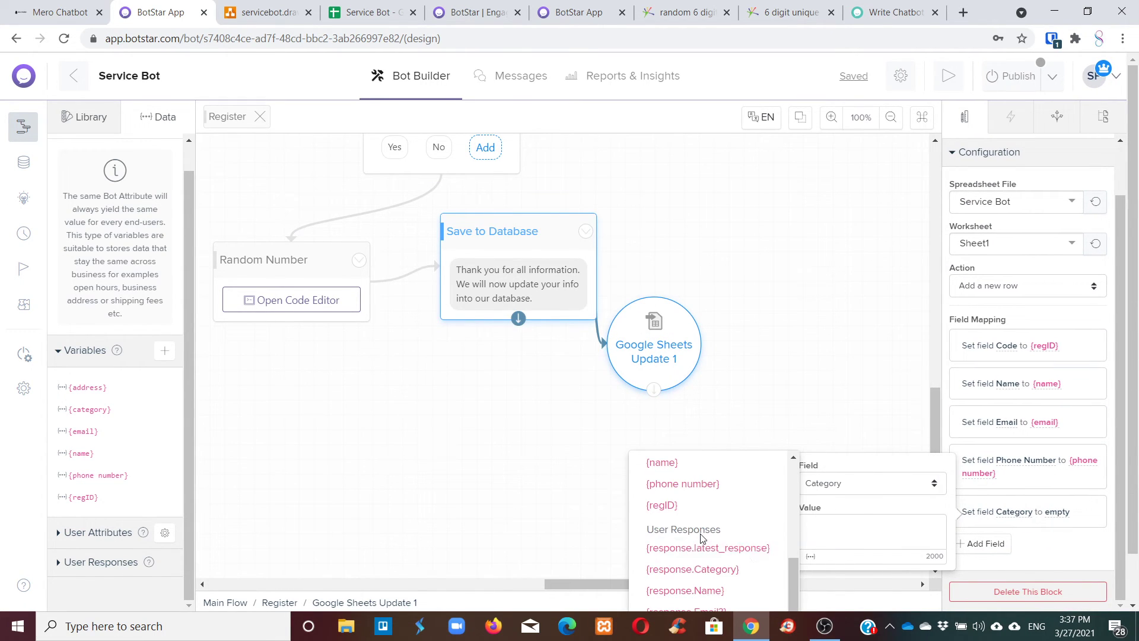
pyautogui.click(755, 567)
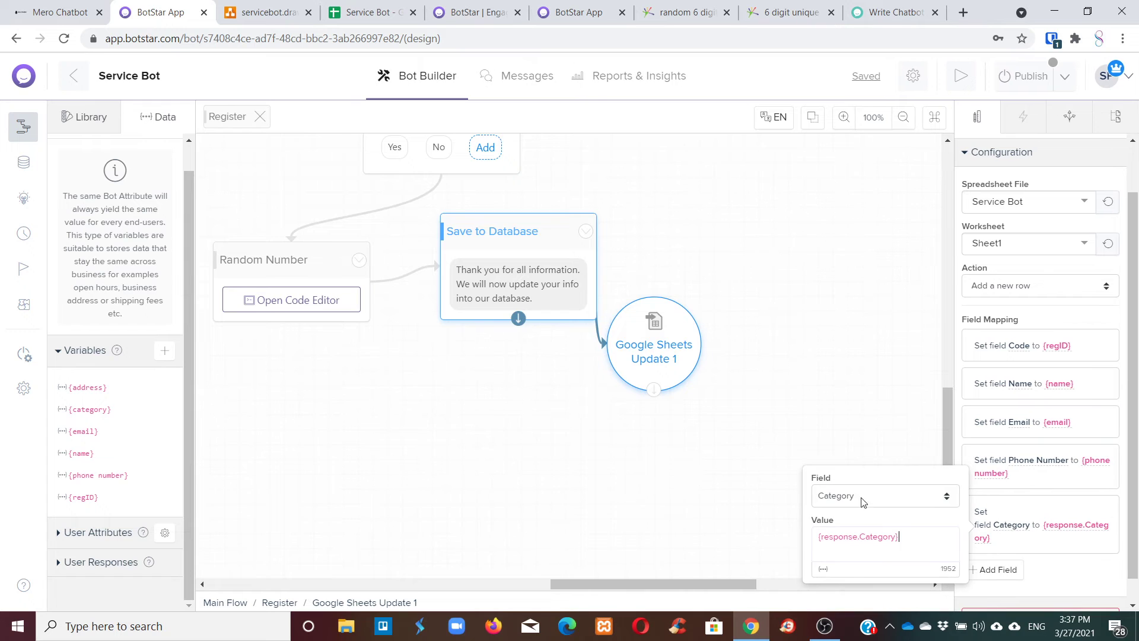
pyautogui.scroll(-3, 919, 416)
pyautogui.click(1035, 545)
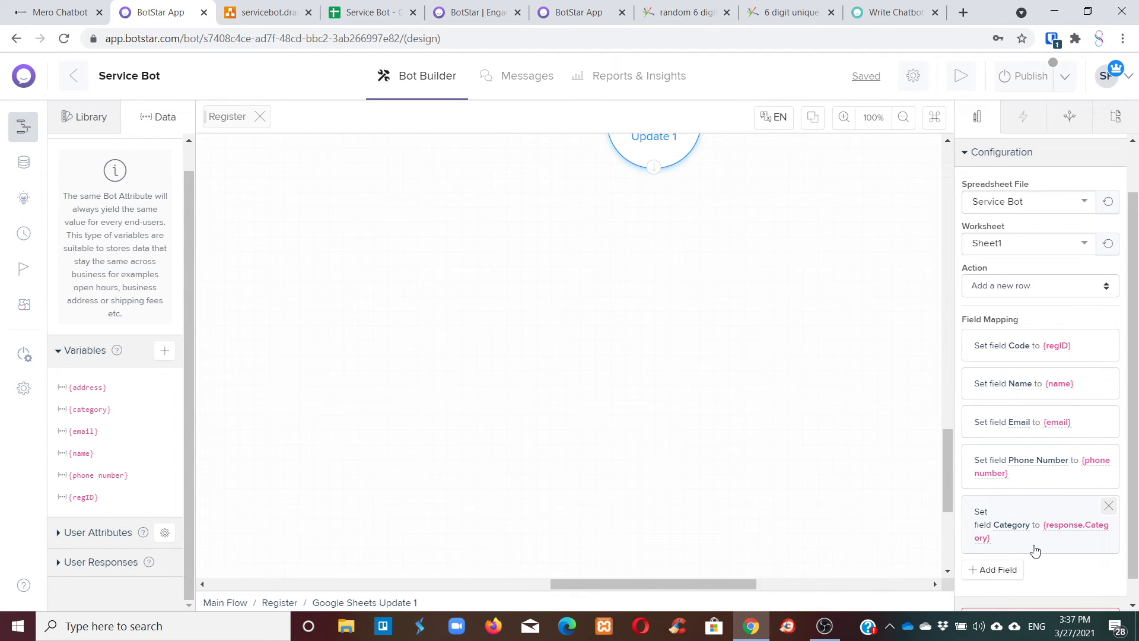
pyautogui.click(342, 8)
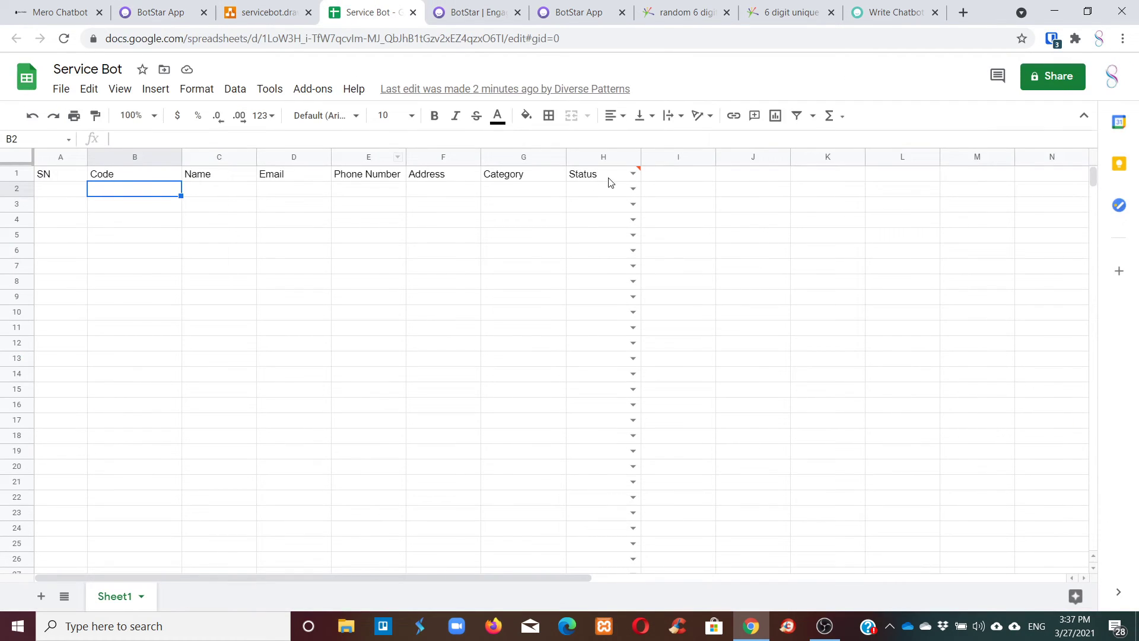
# Set cell H2 in the Status column to Processing, undoing an accidental paste.
pyautogui.click(633, 188)
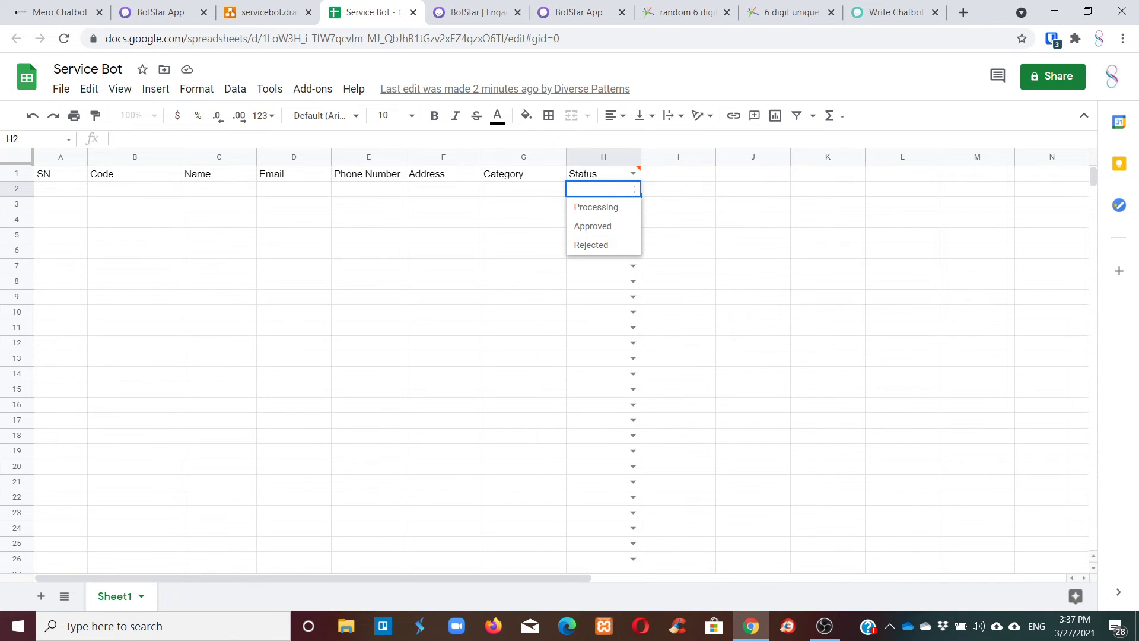
pyautogui.click(610, 208)
pyautogui.doubleClick(600, 190)
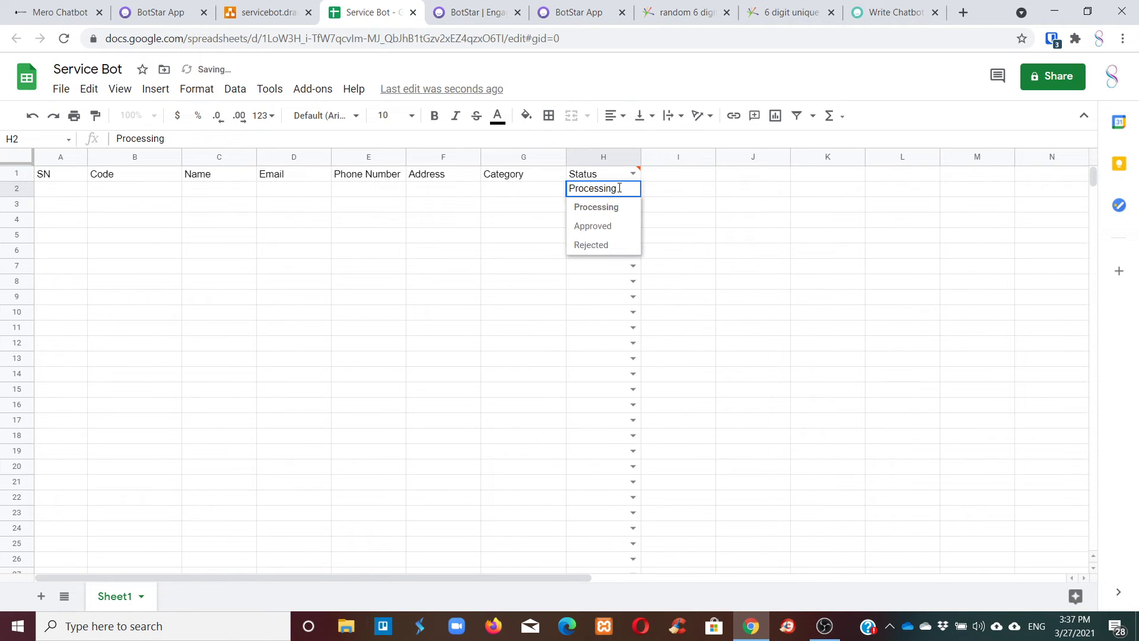
pyautogui.moveTo(619, 188); pyautogui.dragTo(548, 191)
pyautogui.hotkey('ctrl', 'v')
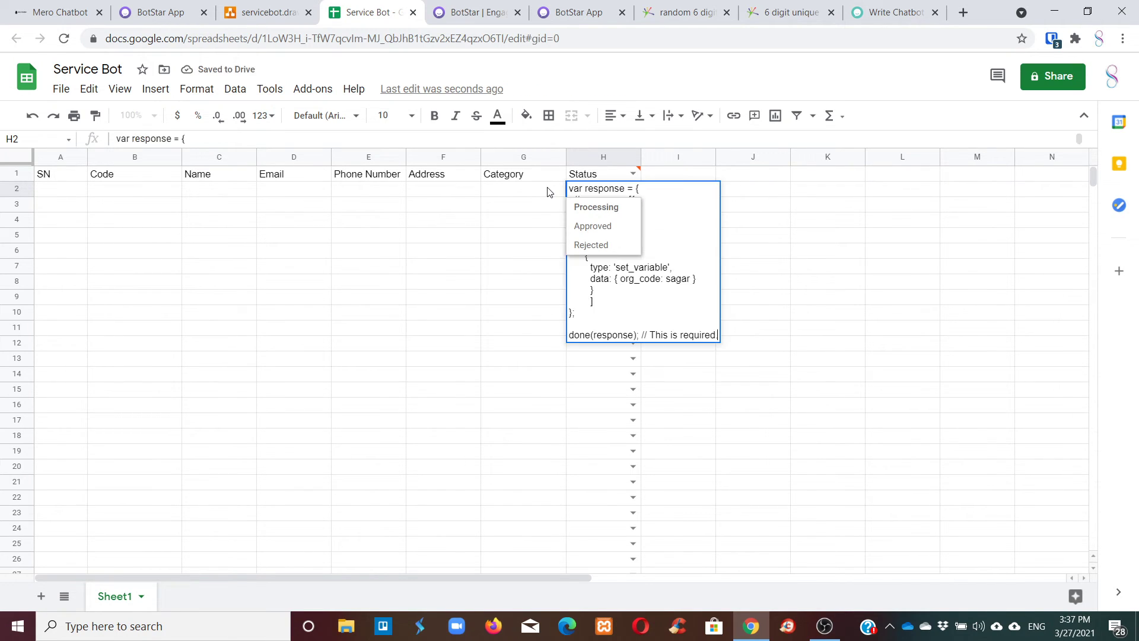
pyautogui.hotkey('ctrl', 'z')
pyautogui.hotkey('ctrl', 'a')
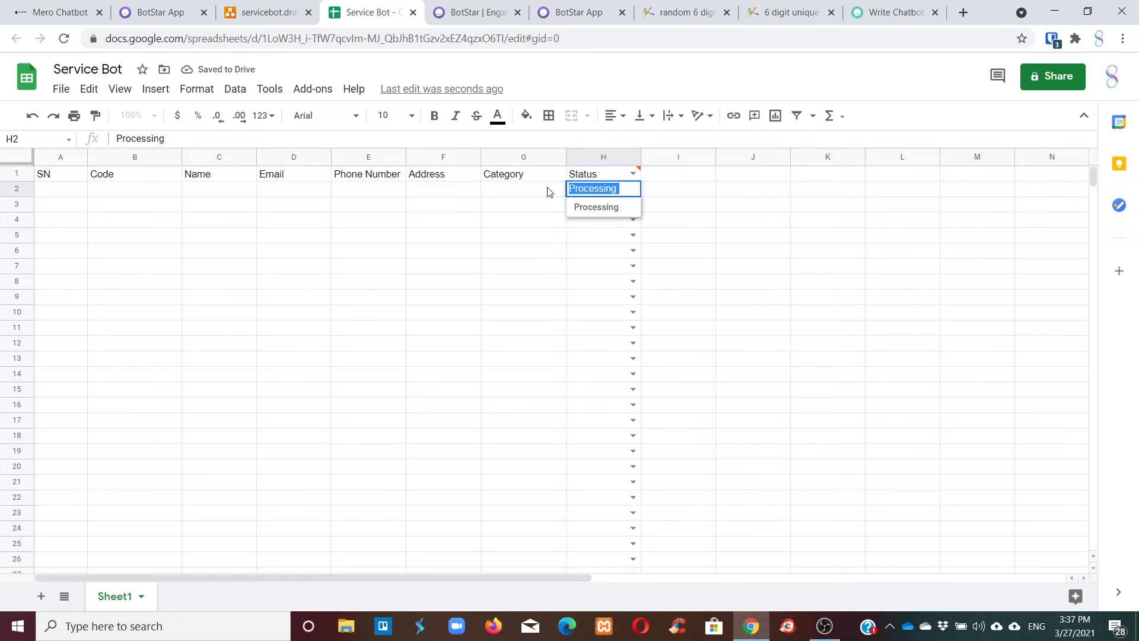
# Switch browser tabs back to the Mero Chatbot BotStar builder.
pyautogui.click(303, 7)
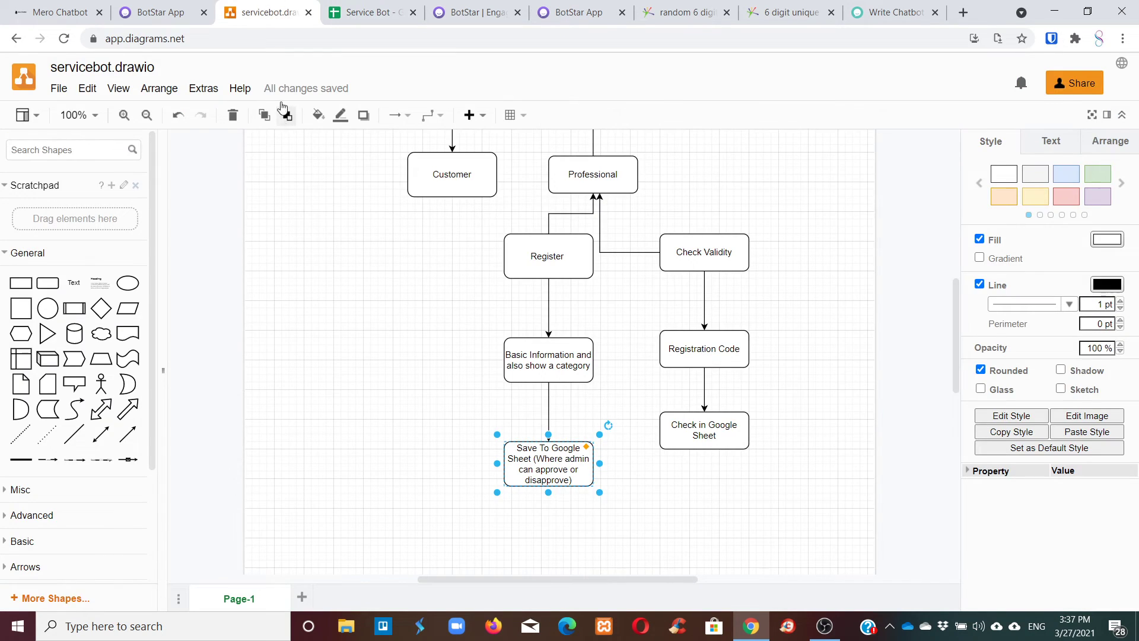
pyautogui.click(179, 7)
pyautogui.click(74, 6)
# Add a field mapping to Google Sheets Update 1 that sets Status to Processing.
pyautogui.click(133, 6)
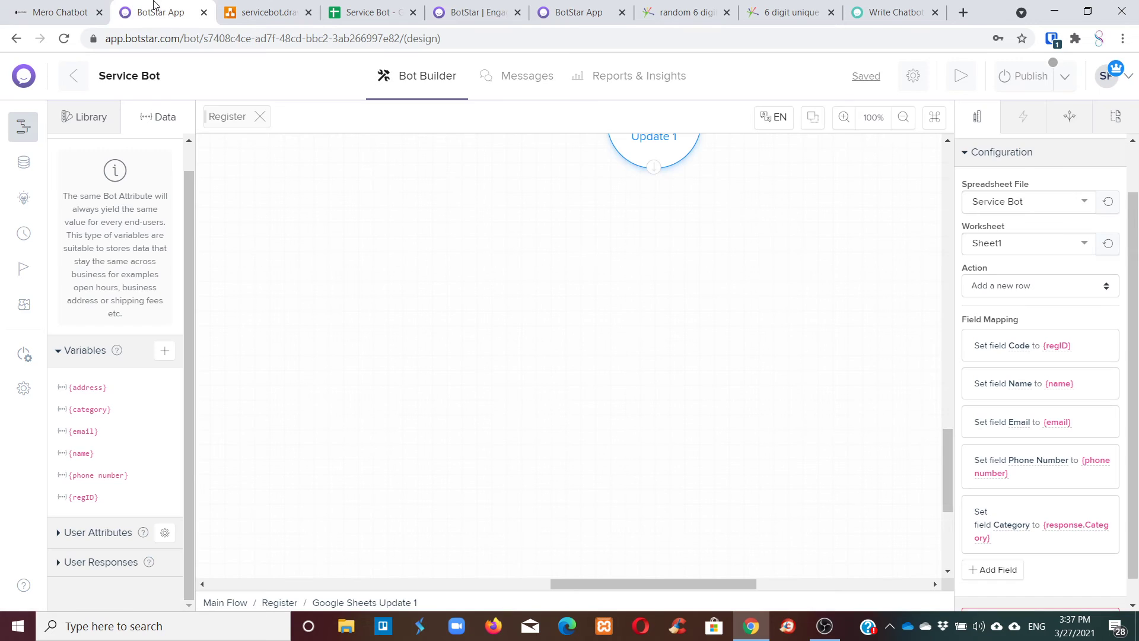
pyautogui.scroll(5, 814, 305)
pyautogui.click(996, 569)
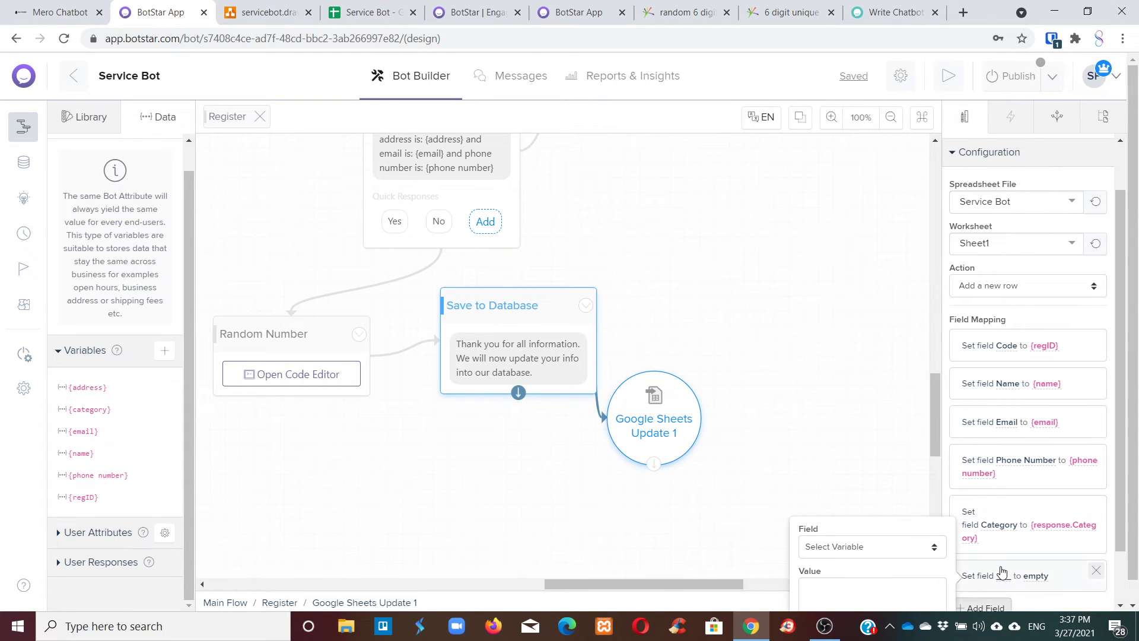
pyautogui.click(859, 546)
pyautogui.click(851, 527)
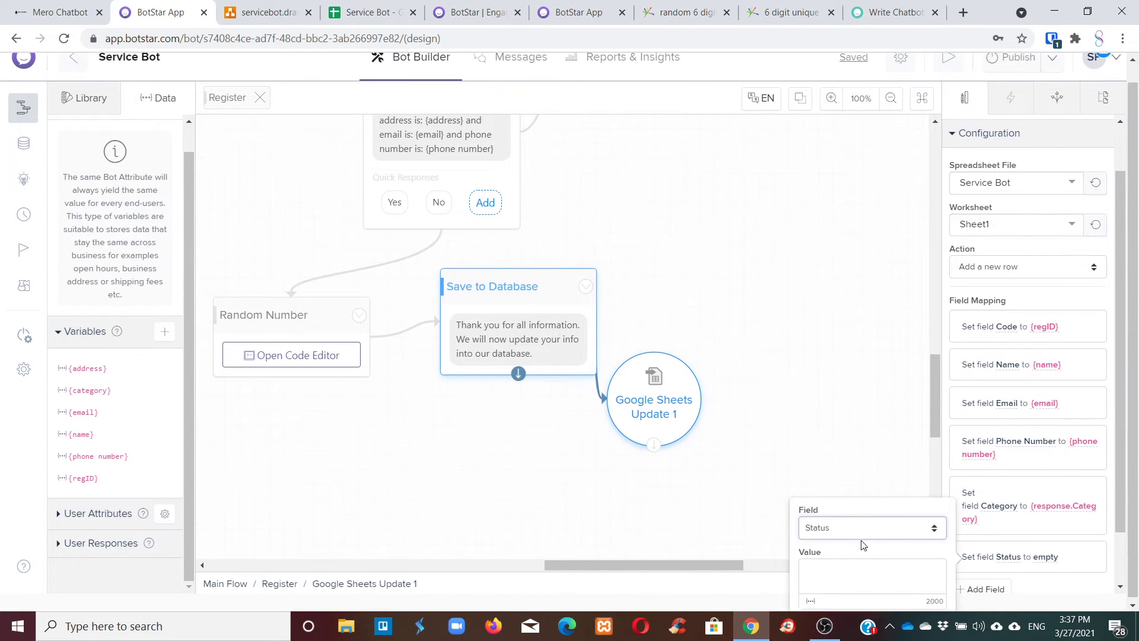
pyautogui.click(855, 564)
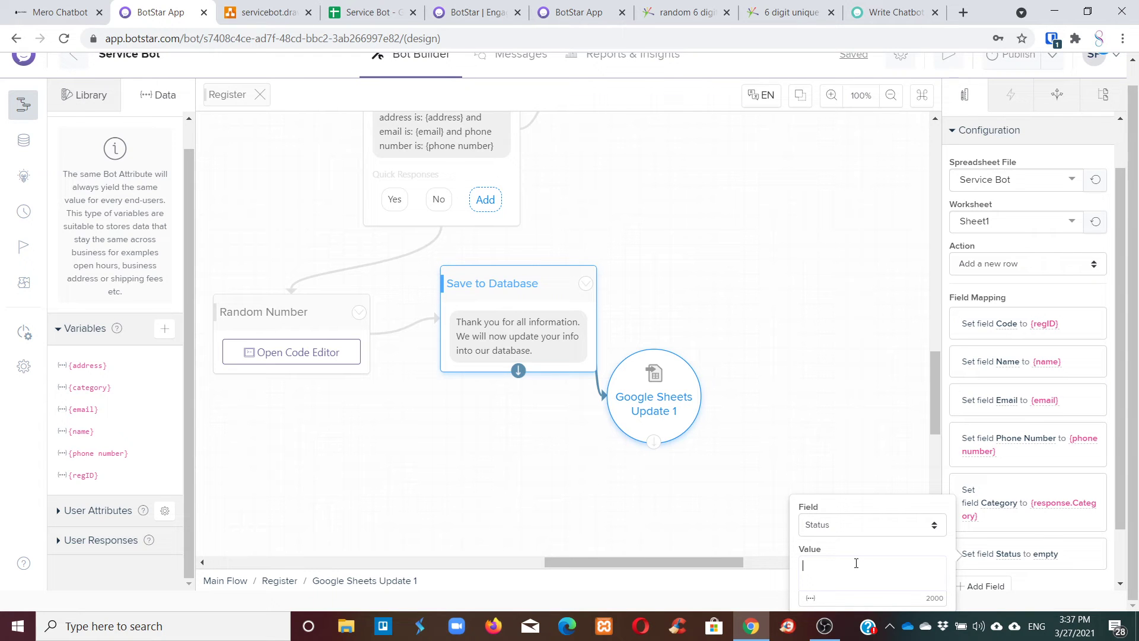
pyautogui.write('Processing')
pyautogui.scroll(-5, 894, 473)
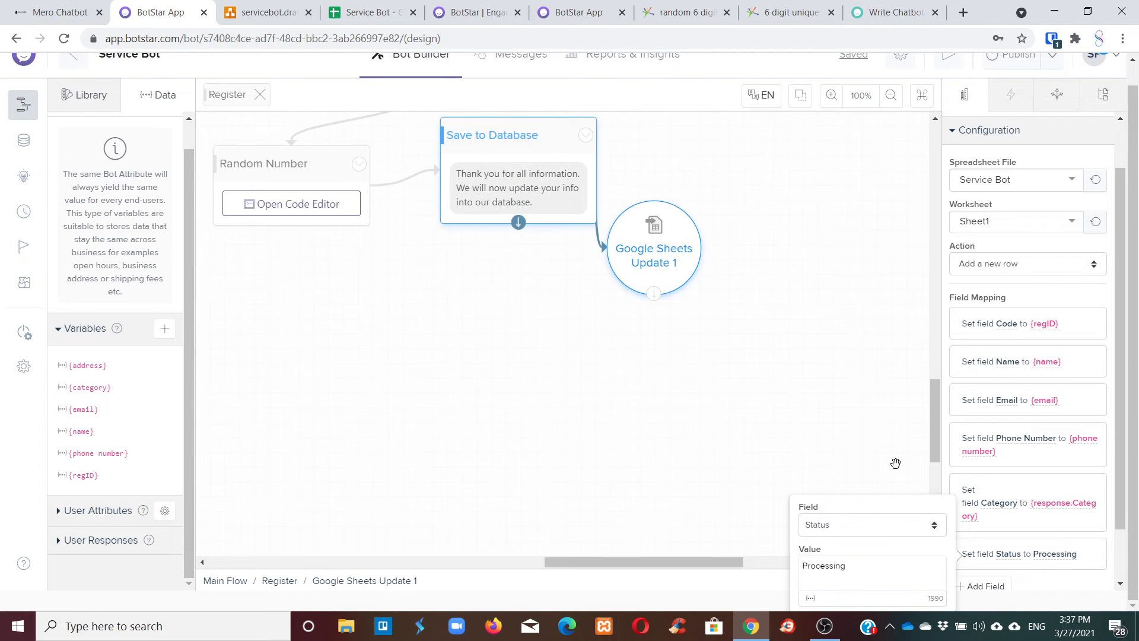
pyautogui.click(825, 471)
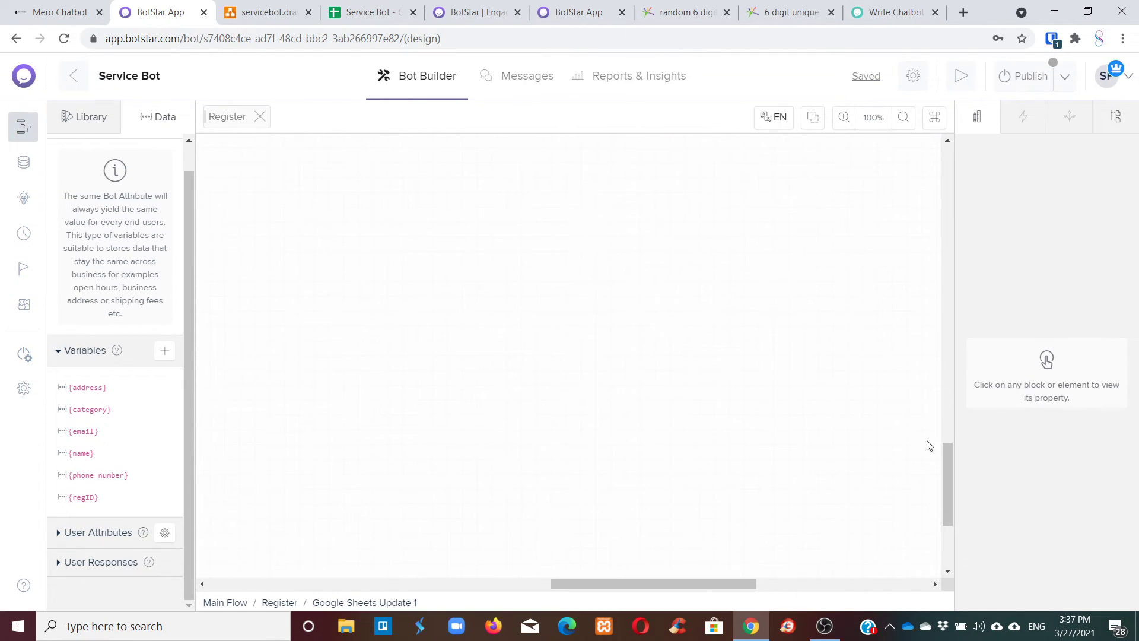
# Bring up the Google Sheets Update 1 block's settings on the canvas.
pyautogui.moveTo(947, 473); pyautogui.dragTo(948, 385)
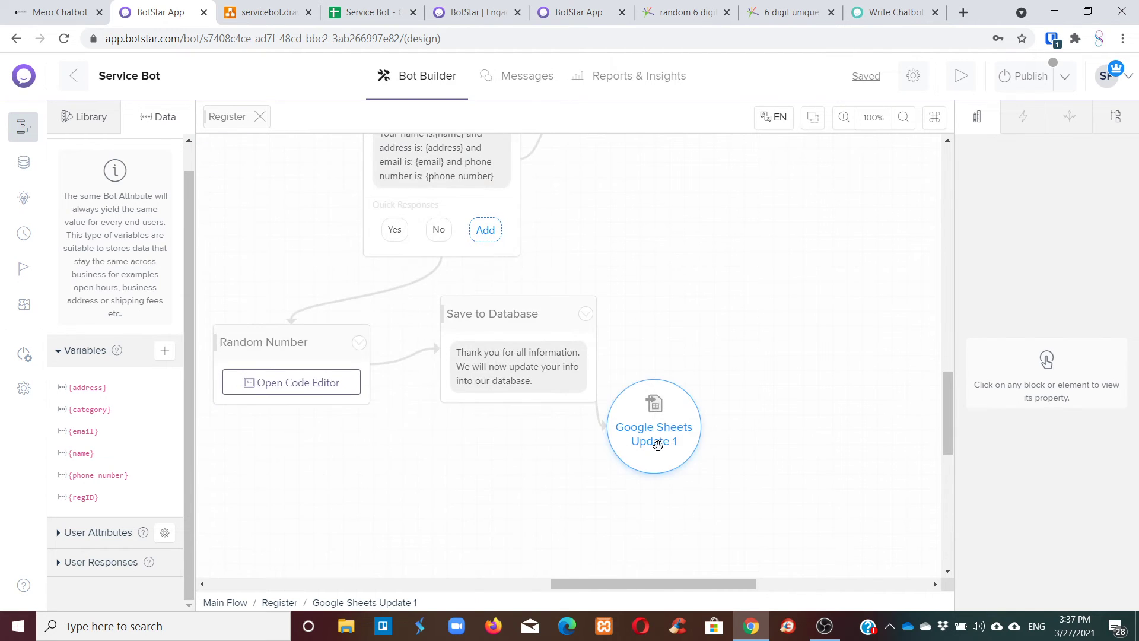
pyautogui.click(657, 444)
pyautogui.moveTo(694, 407); pyautogui.dragTo(742, 344)
# Add a Text block from the Library and connect Google Sheets Update 1 to it.
pyautogui.scroll(-3, 732, 400)
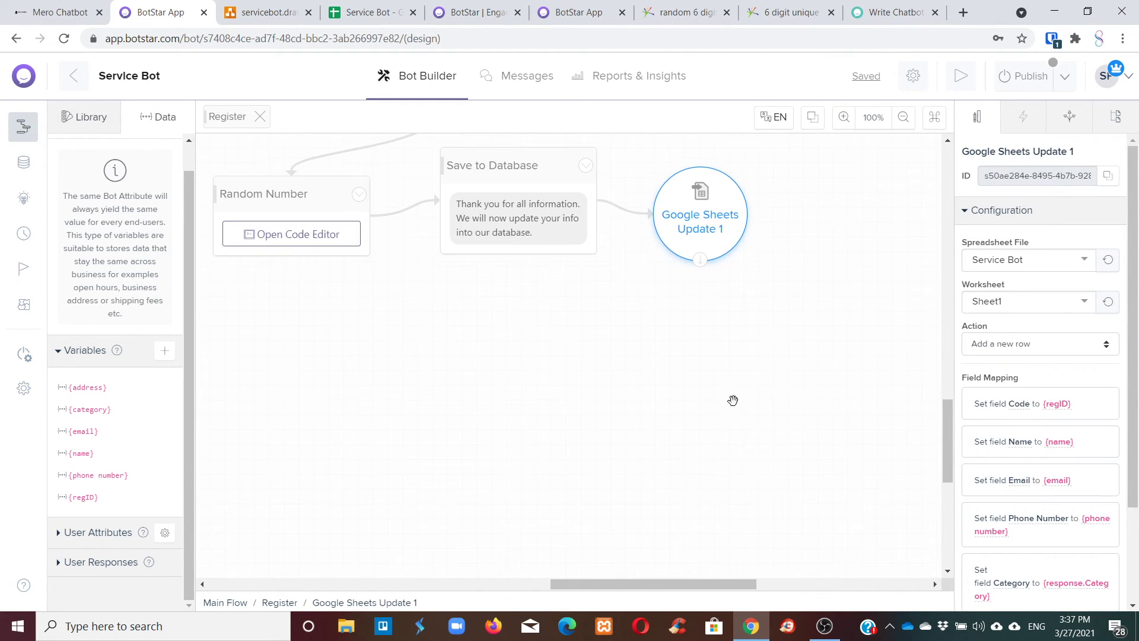
pyautogui.click(88, 116)
pyautogui.moveTo(84, 166); pyautogui.dragTo(682, 355)
pyautogui.moveTo(699, 259); pyautogui.dragTo(679, 356)
# Write the thank-you message: information saved in our database, our team will contact you for further process.
pyautogui.click(682, 391)
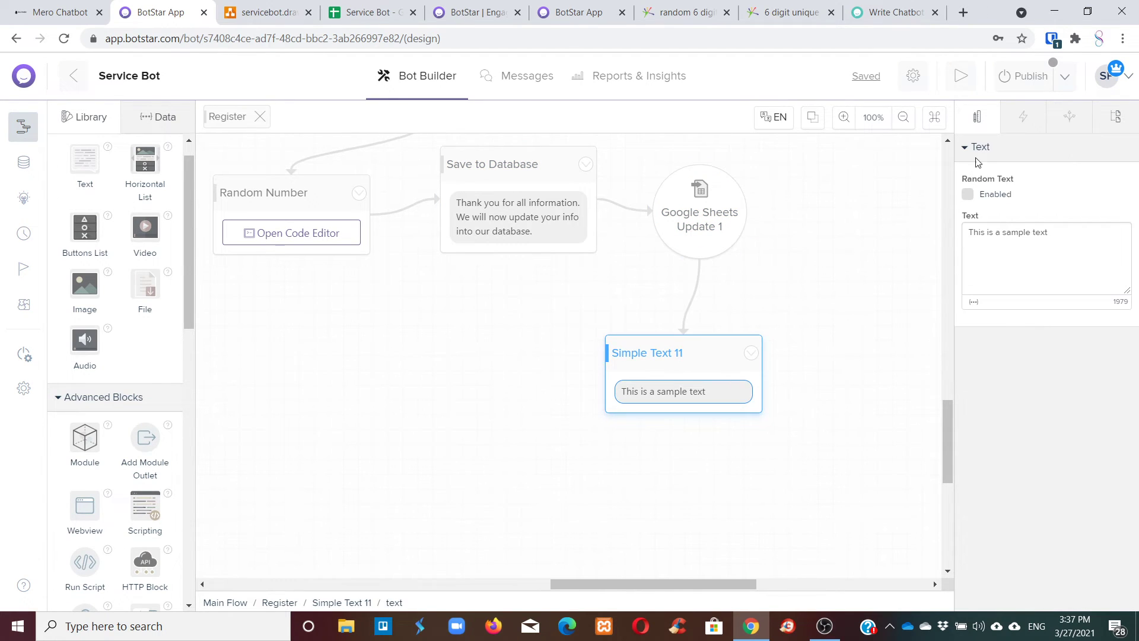
pyautogui.moveTo(1049, 232); pyautogui.dragTo(817, 231)
pyautogui.write('THa')
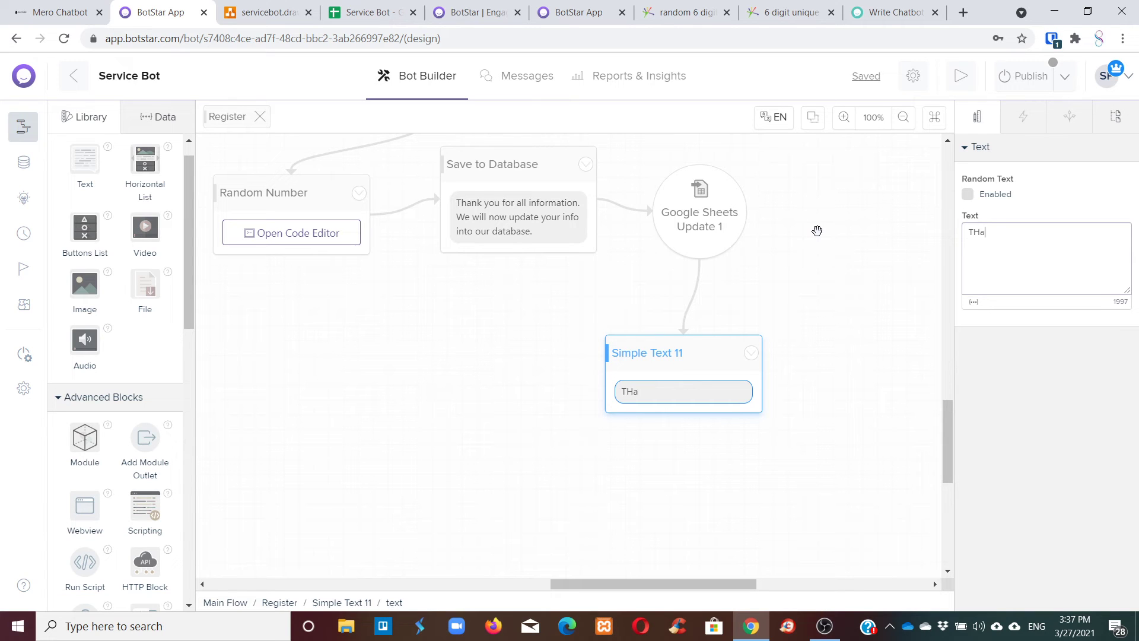
pyautogui.write('n')
pyautogui.press('BackSpace')
pyautogui.press('BackSpace')
pyautogui.press('BackSpace')
pyautogui.write('hanks for your pati')
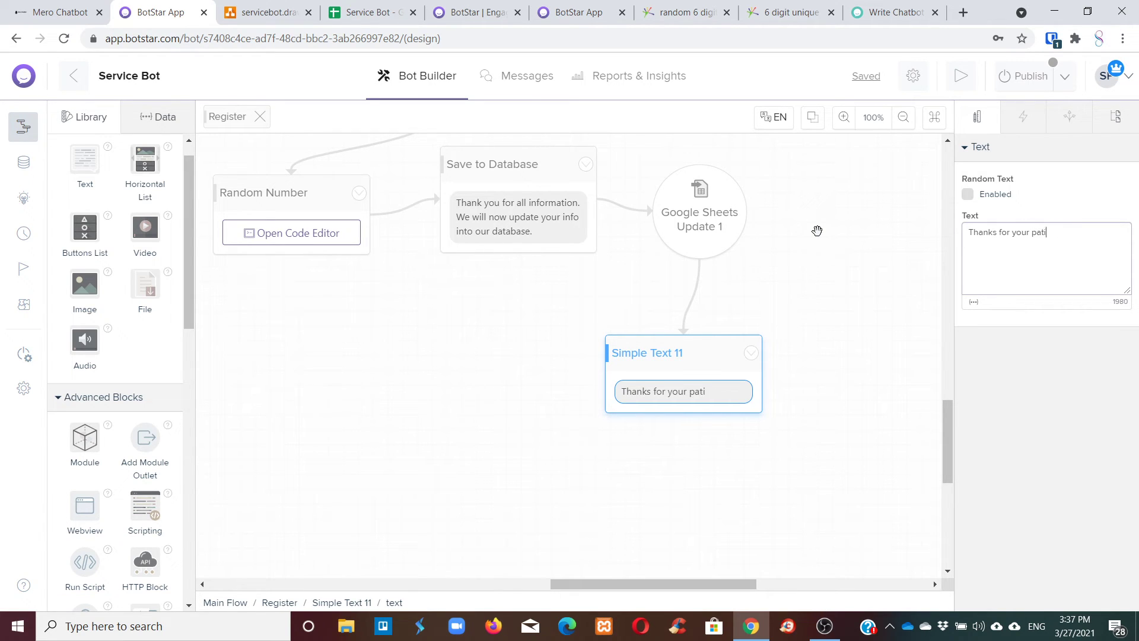
pyautogui.write('ence. We have now saved you')
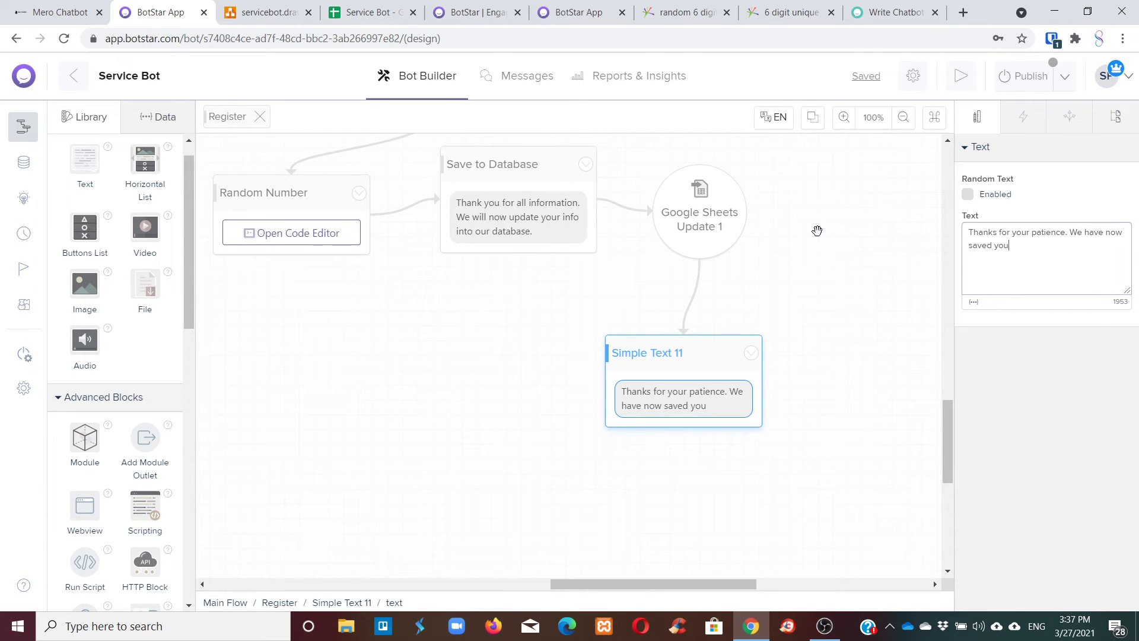
pyautogui.write('r informatiuon')
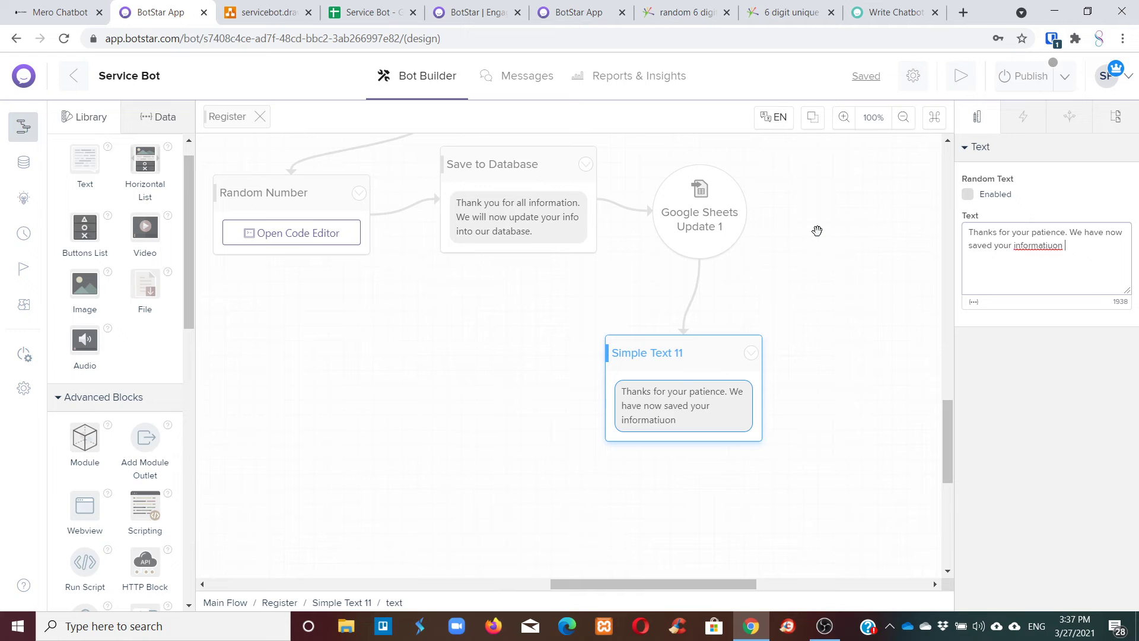
pyautogui.press('BackSpace')
pyautogui.press('BackSpace')
pyautogui.press('BackSpace')
pyautogui.press('BackSpace')
pyautogui.write('on in our database.')
pyautogui.press('Return')
pyautogui.write('Some')
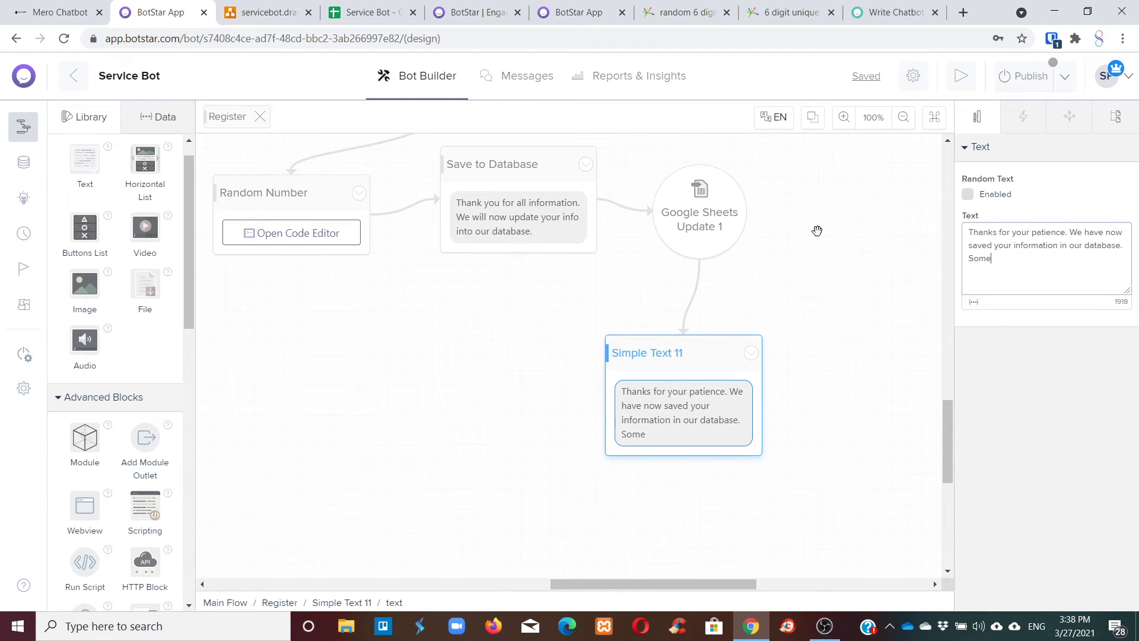
pyautogui.write('one wi')
pyautogui.press('BackSpace')
pyautogui.press('BackSpace')
pyautogui.write('from our team')
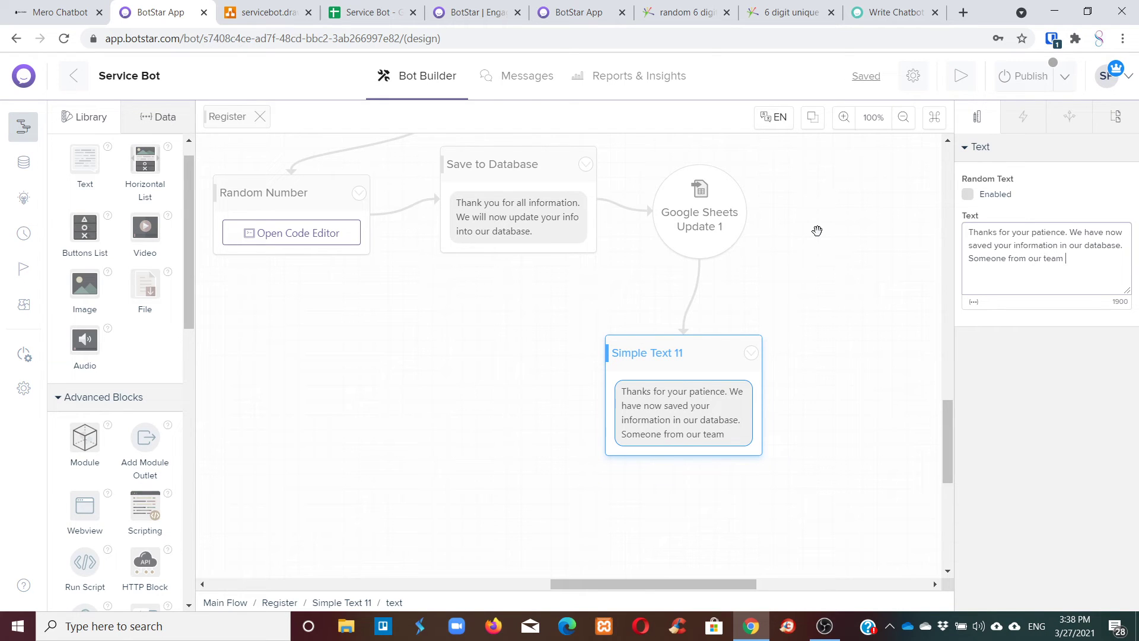
pyautogui.write(' will contact you for fu')
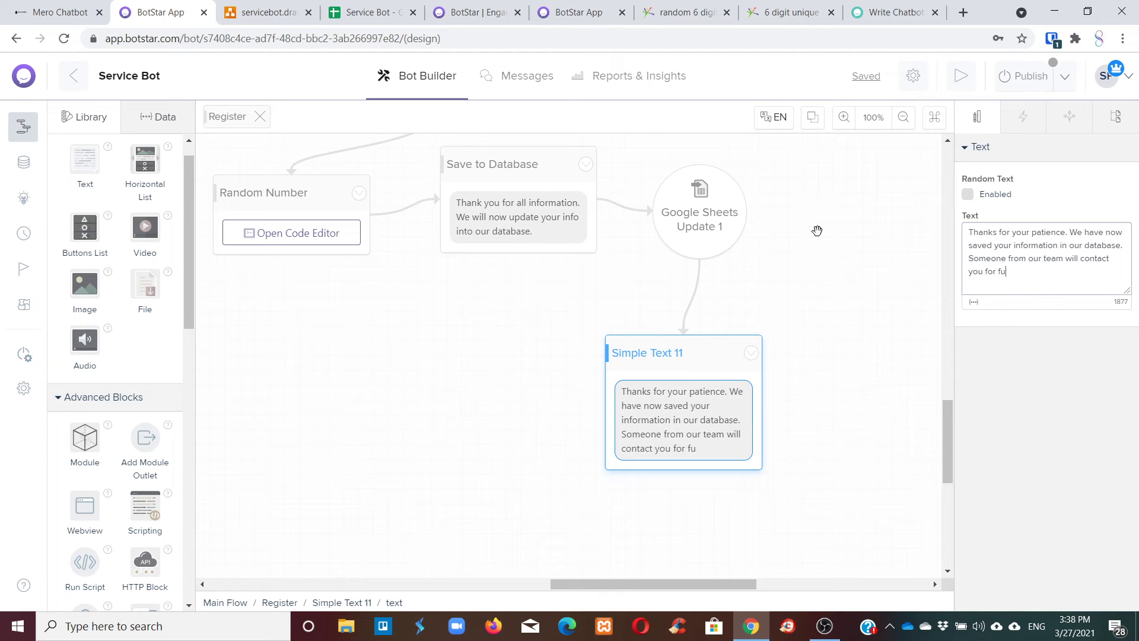
pyautogui.write('rth')
pyautogui.press('BackSpace')
pyautogui.write('ther process.')
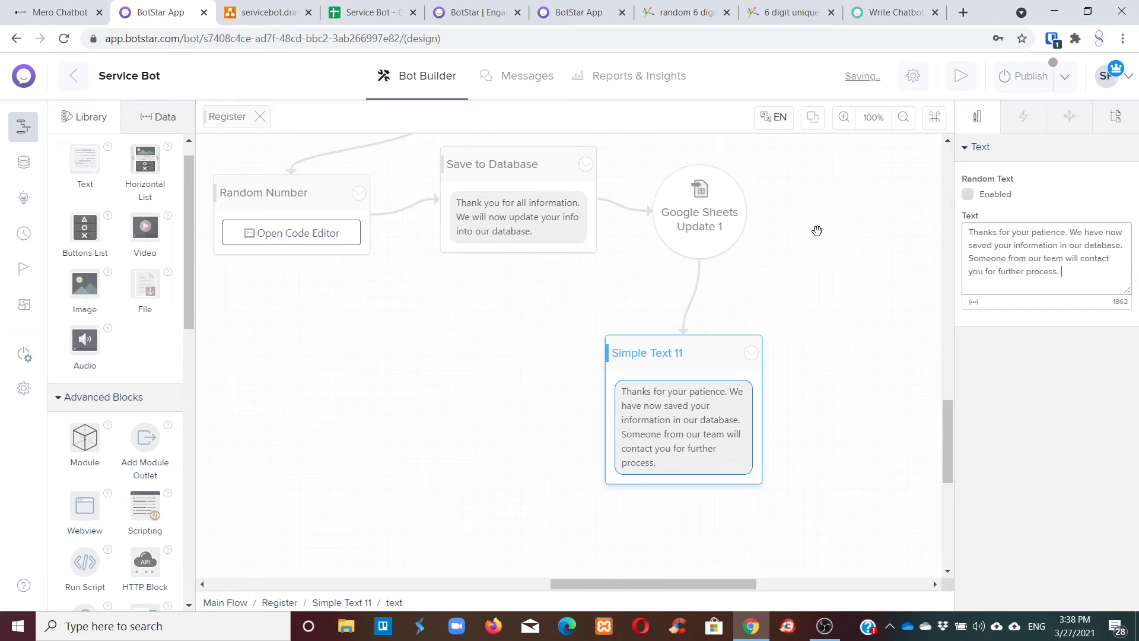
# Rename the message block to Savedinfo.
pyautogui.scroll(-3, 783, 246)
pyautogui.moveTo(674, 206); pyautogui.dragTo(697, 194)
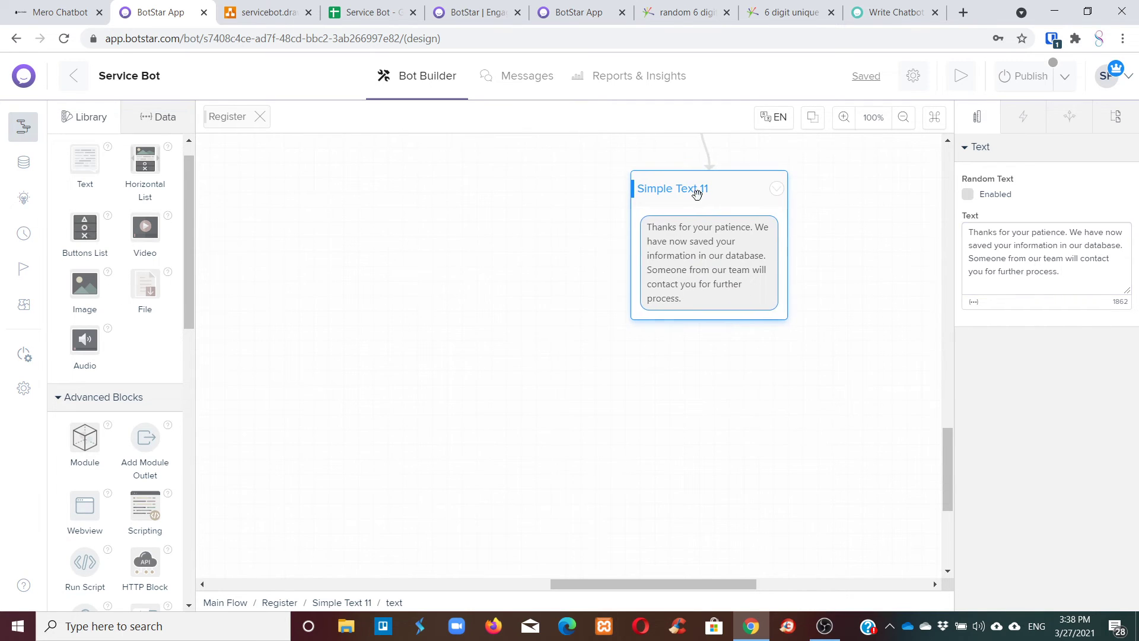
pyautogui.click(696, 194)
pyautogui.moveTo(1027, 154); pyautogui.dragTo(984, 154)
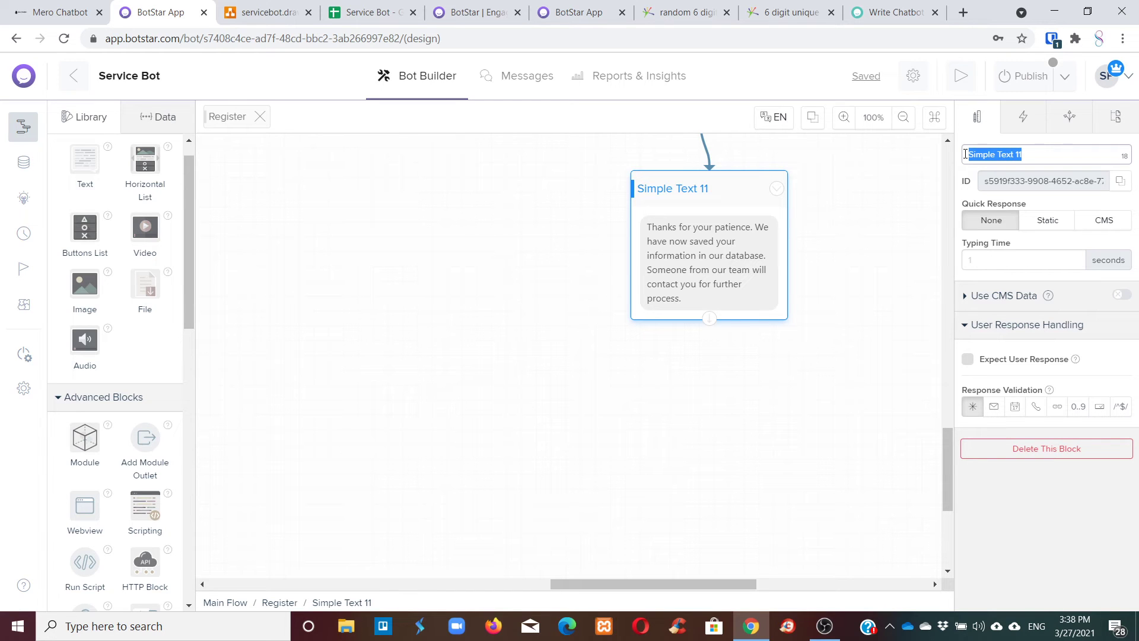
pyautogui.write('THanks')
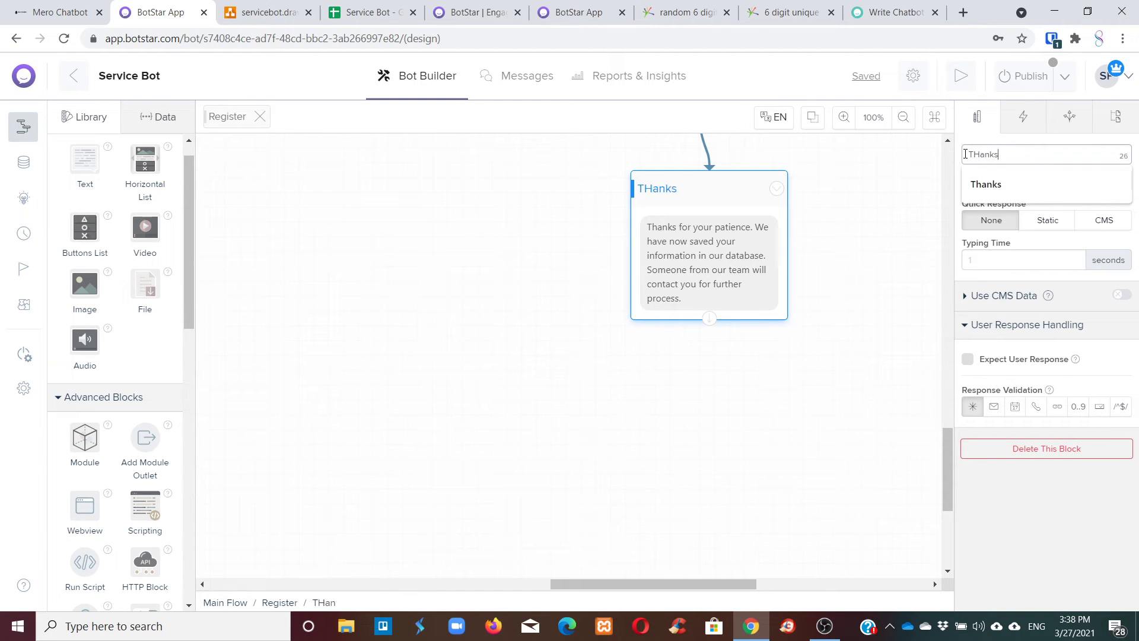
pyautogui.press('BackSpace')
pyautogui.press('BackSpace')
pyautogui.press('BackSpace')
pyautogui.press('BackSpace')
pyautogui.press('BackSpace')
pyautogui.write('hanks')
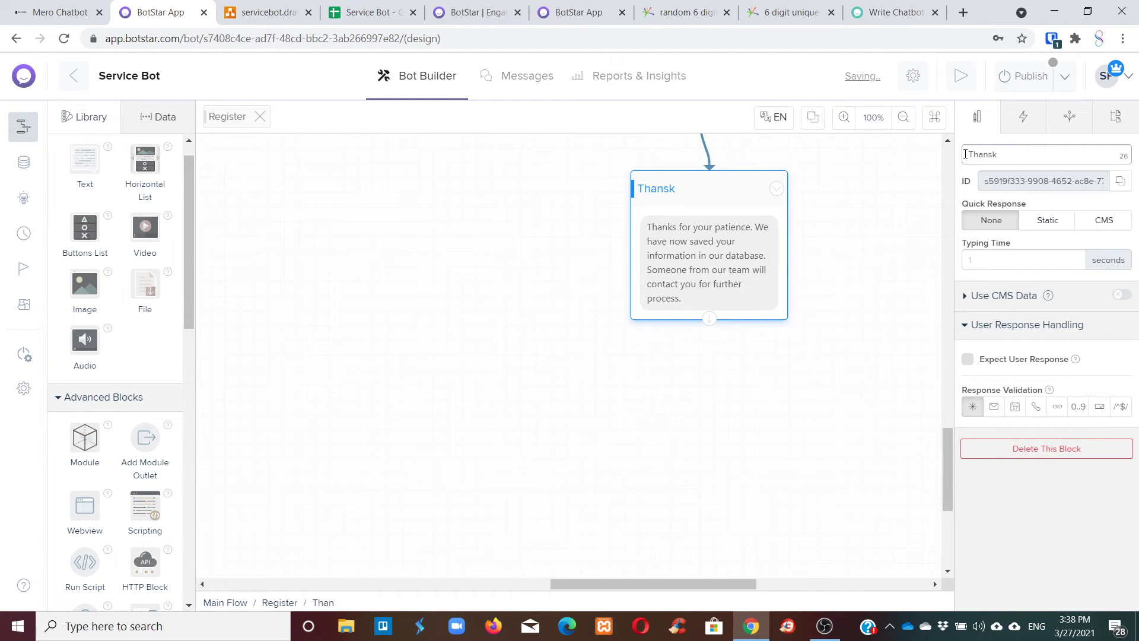
pyautogui.press('BackSpace')
pyautogui.press('BackSpace')
pyautogui.press('BackSpace')
pyautogui.press('BackSpace')
pyautogui.press('BackSpace')
pyautogui.press('BackSpace')
pyautogui.write('Savedinfo')
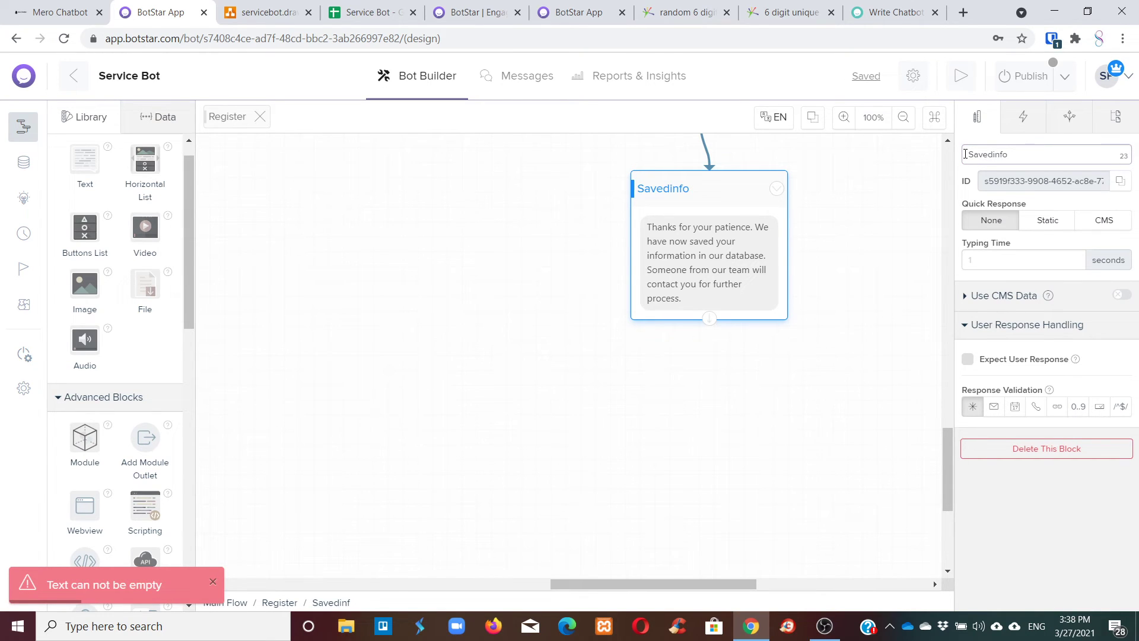
pyautogui.press('Return')
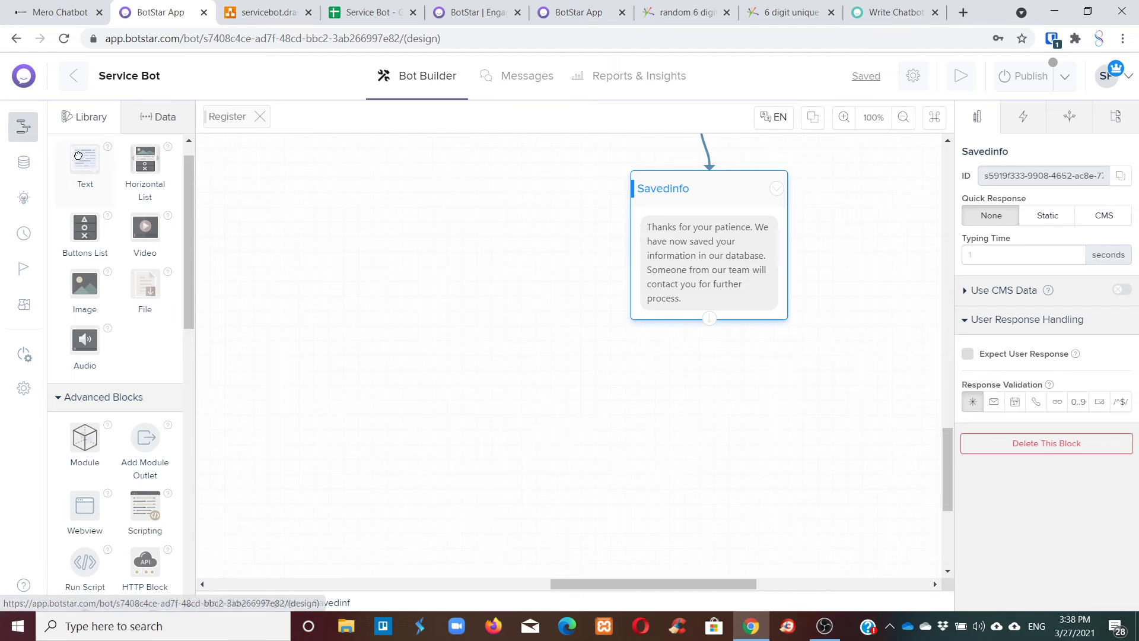
# Add a text block after Savedinfo whose message gives the user their {regID} code.
pyautogui.moveTo(85, 159); pyautogui.dragTo(694, 380)
pyautogui.moveTo(721, 318); pyautogui.dragTo(691, 380)
pyautogui.click(694, 415)
pyautogui.moveTo(1047, 232); pyautogui.dragTo(910, 226)
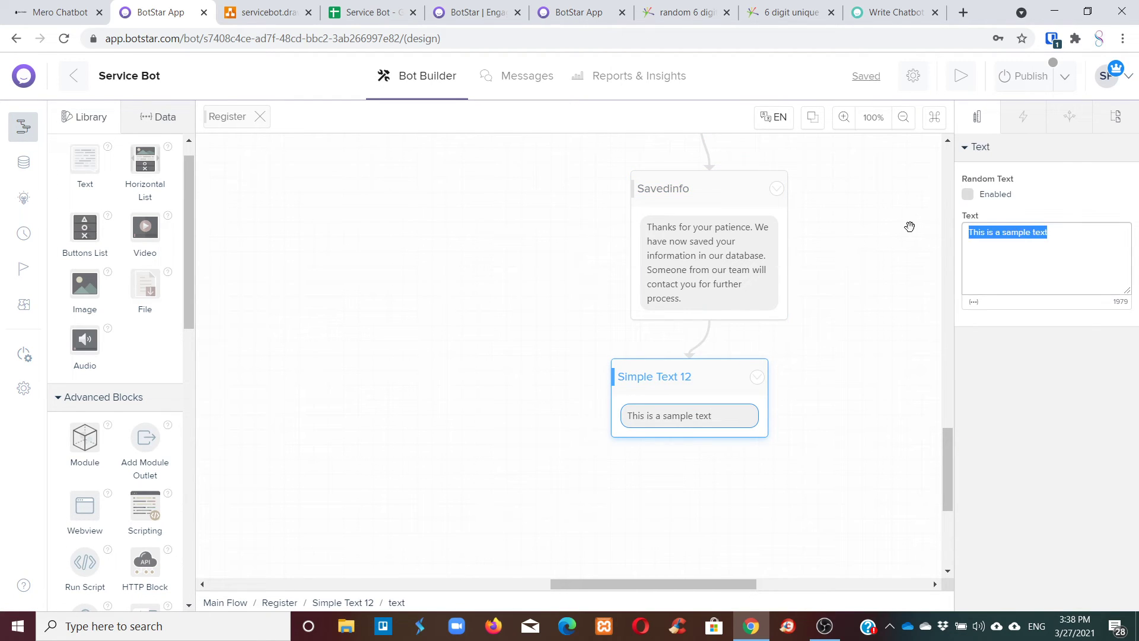
pyautogui.write('Your registrat')
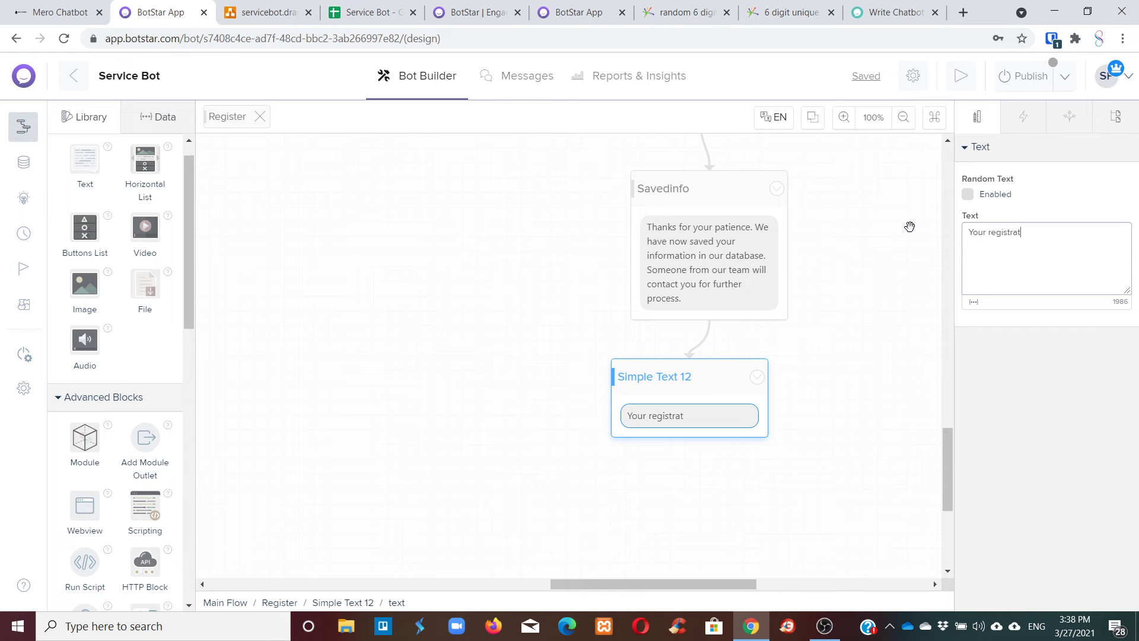
pyautogui.press('BackSpace')
pyautogui.press('BackSpace')
pyautogui.press('BackSpace')
pyautogui.press('BackSpace')
pyautogui.press('BackSpace')
pyautogui.press('BackSpace')
pyautogui.press('BackSpace')
pyautogui.press('BackSpace')
pyautogui.press('BackSpace')
pyautogui.press('BackSpace')
pyautogui.press('BackSpace')
pyautogui.press('BackSpace')
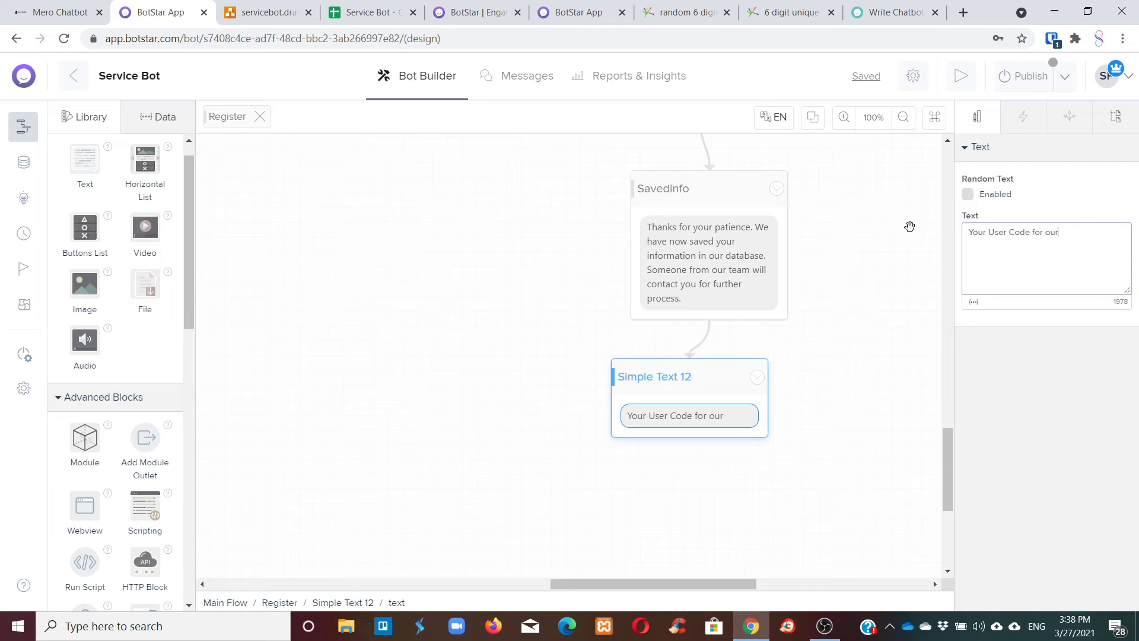
pyautogui.write('tem is ')
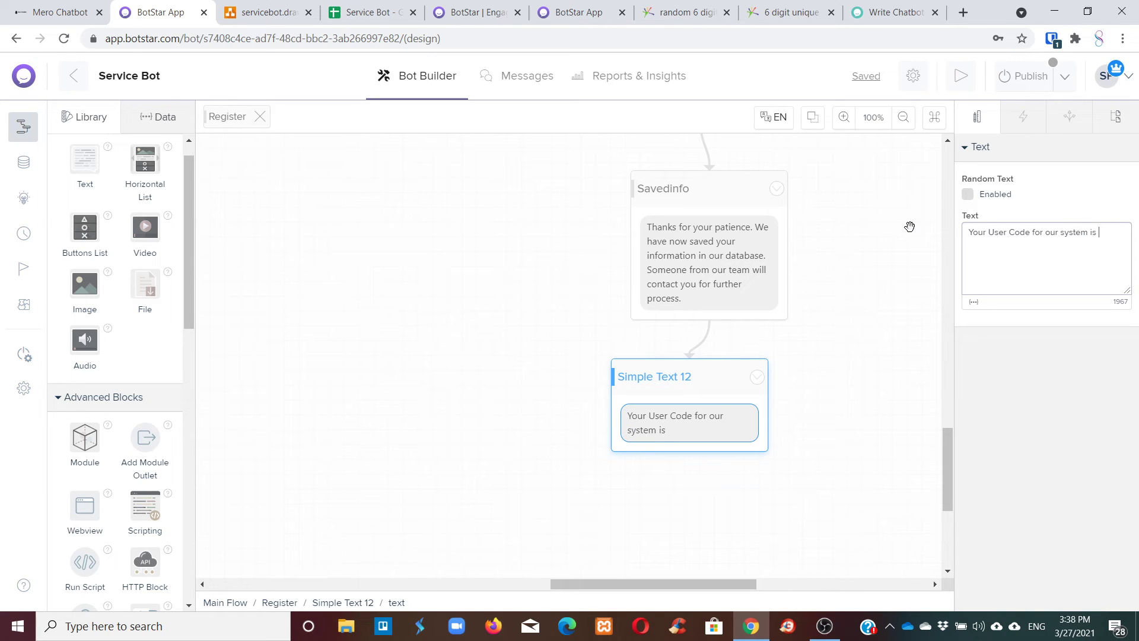
pyautogui.write(':')
pyautogui.click(973, 303)
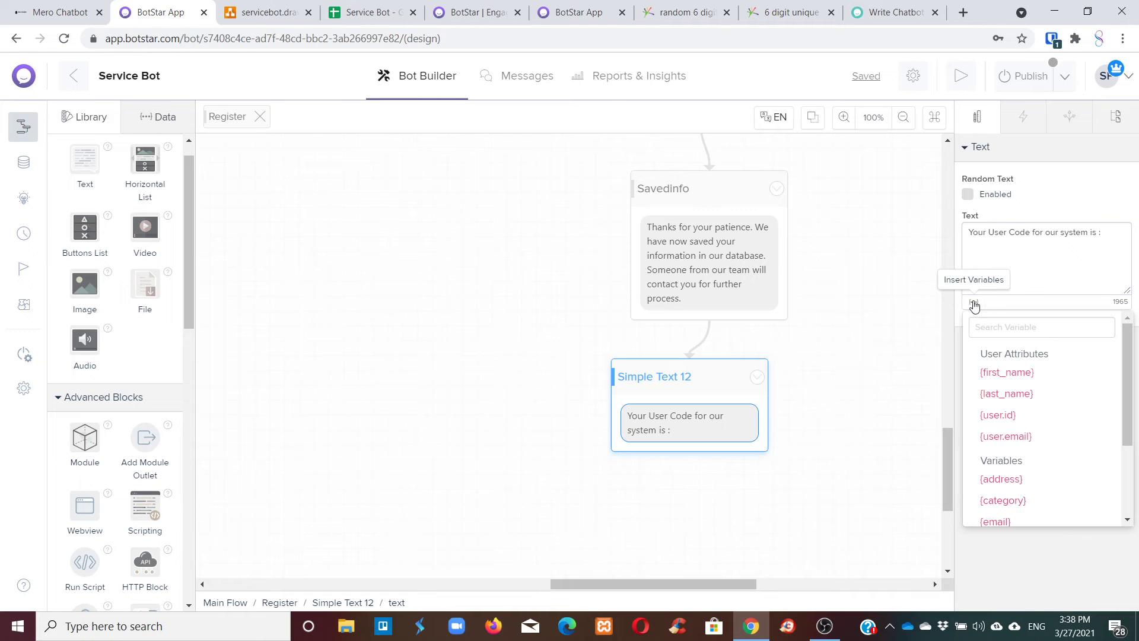
pyautogui.scroll(-2, 1044, 422)
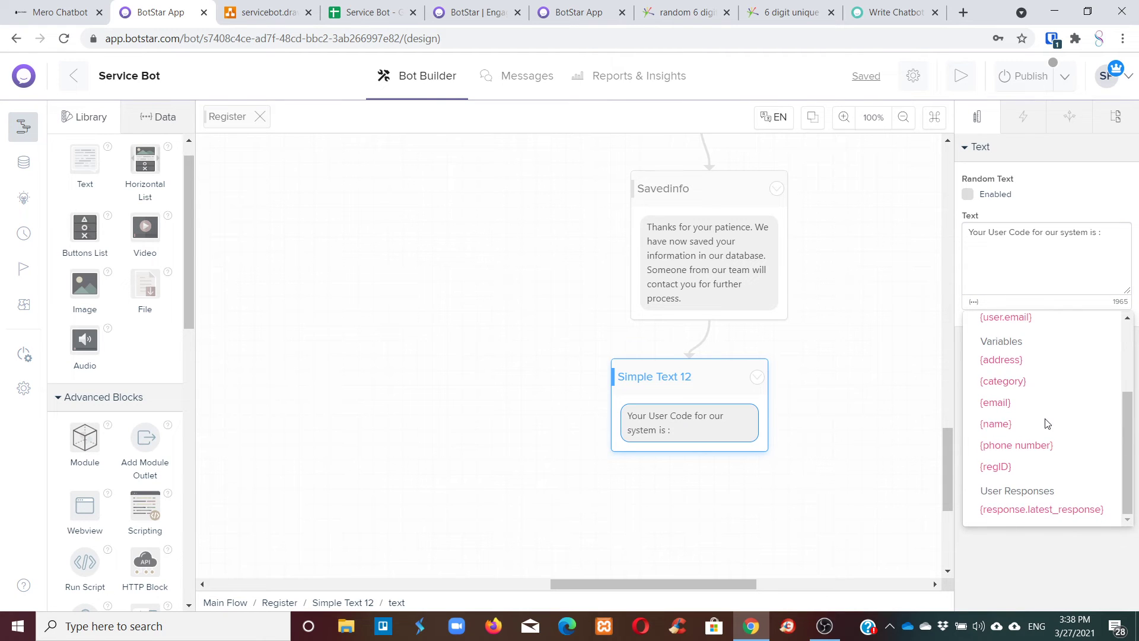
pyautogui.click(997, 467)
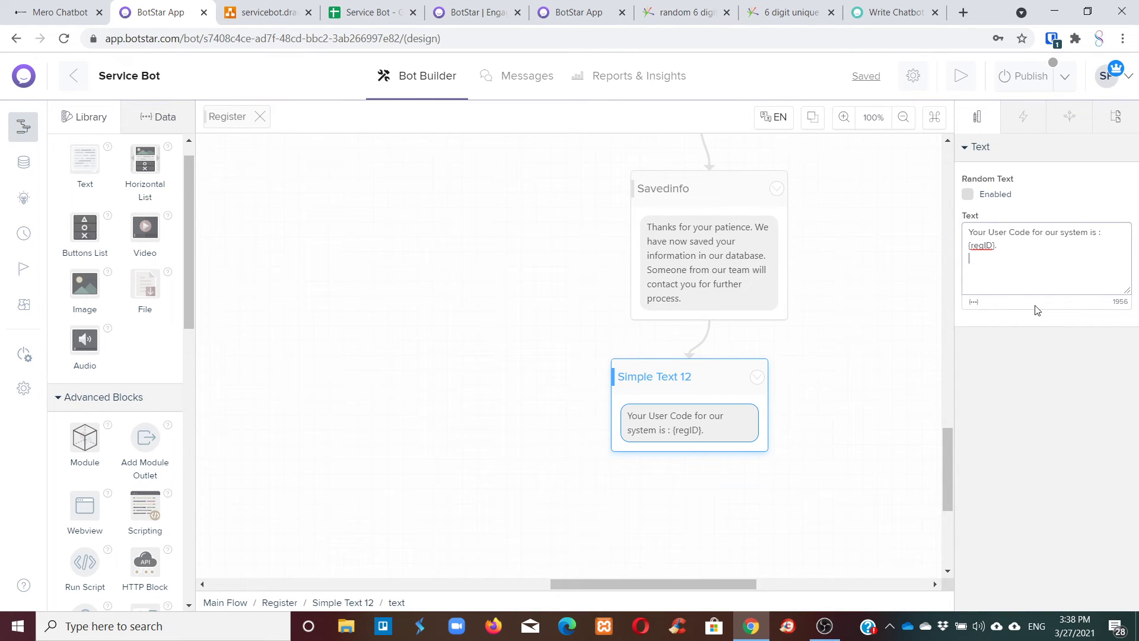
# Append 'Please keep this safe as you will need this information for further communication with us', fixing 'futher'.
pyautogui.write('Please')
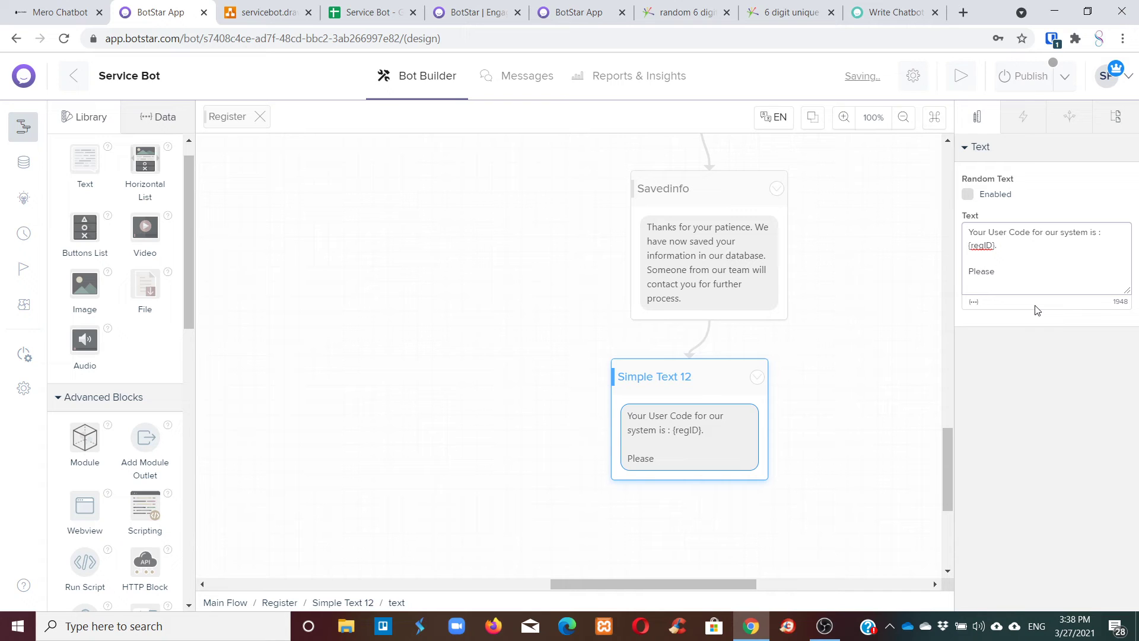
pyautogui.write(' keep  this safe as we nee')
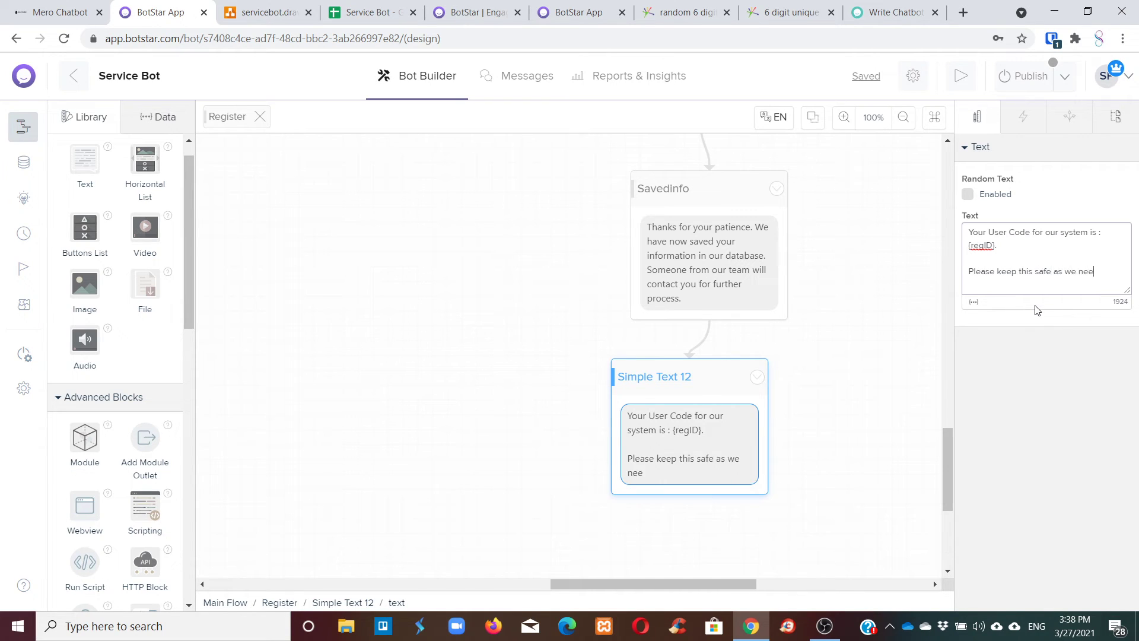
pyautogui.write('d this ifnorm')
pyautogui.press('BackSpace')
pyautogui.press('BackSpace')
pyautogui.press('BackSpace')
pyautogui.write('formation')
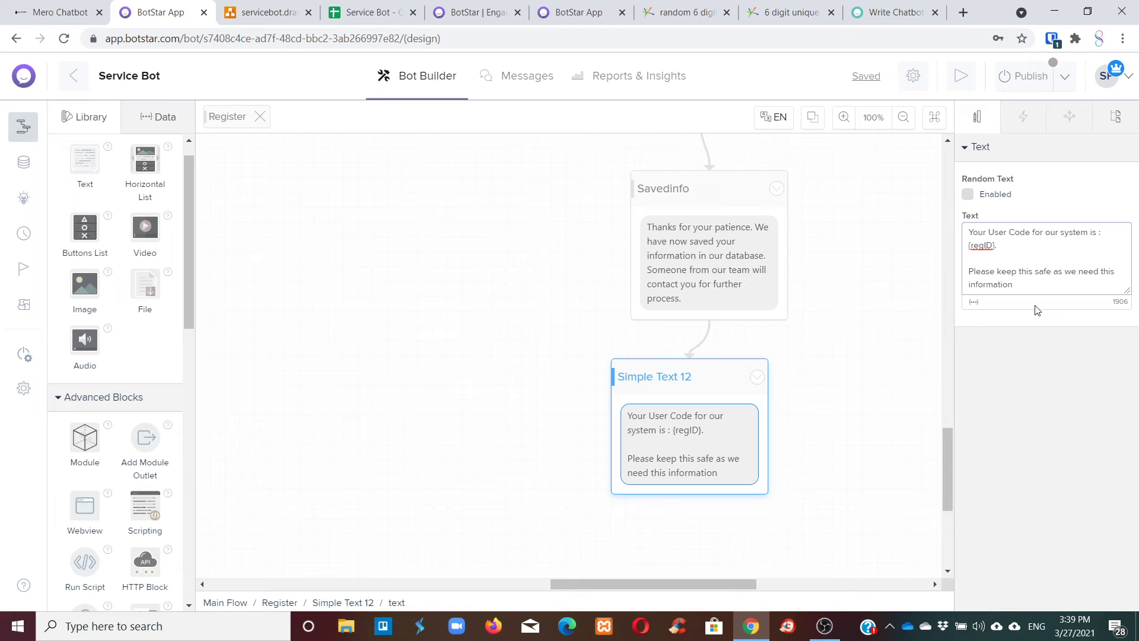
pyautogui.press('BackSpace')
pyautogui.press('BackSpace')
pyautogui.press('BackSpace')
pyautogui.press('BackSpace')
pyautogui.press('BackSpace')
pyautogui.press('BackSpace')
pyautogui.press('BackSpace')
pyautogui.press('BackSpace')
pyautogui.press('BackSpace')
pyautogui.press('BackSpace')
pyautogui.press('BackSpace')
pyautogui.press('BackSpace')
pyautogui.press('BackSpace')
pyautogui.press('BackSpace')
pyautogui.press('BackSpace')
pyautogui.press('BackSpace')
pyautogui.press('BackSpace')
pyautogui.press('BackSpace')
pyautogui.press('BackSpace')
pyautogui.press('BackSpace')
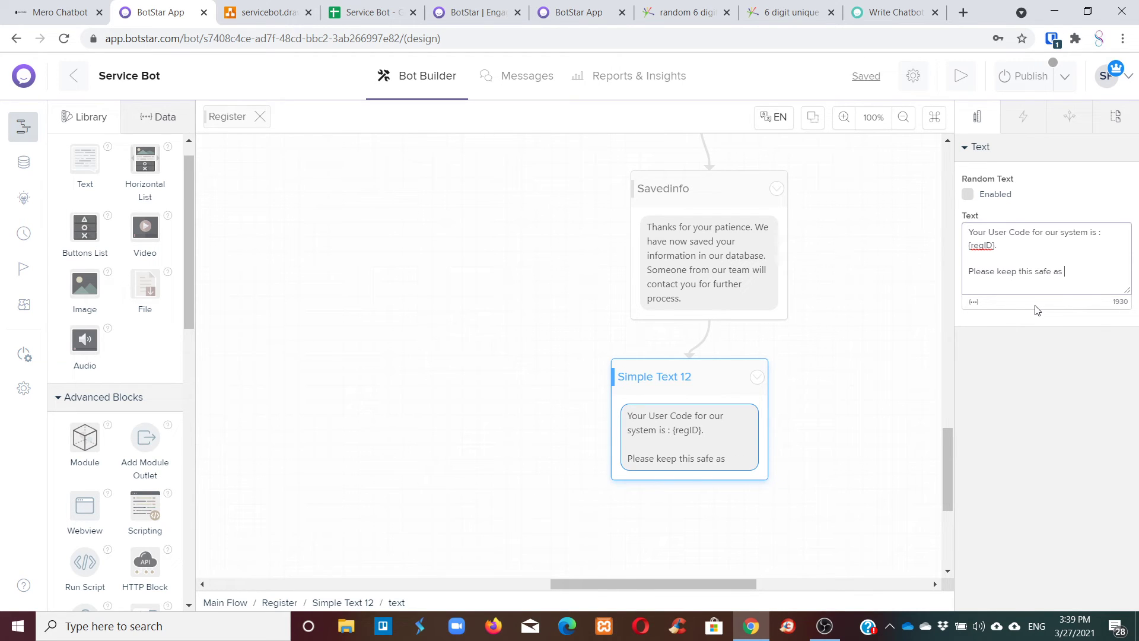
pyautogui.write('you will need this inform')
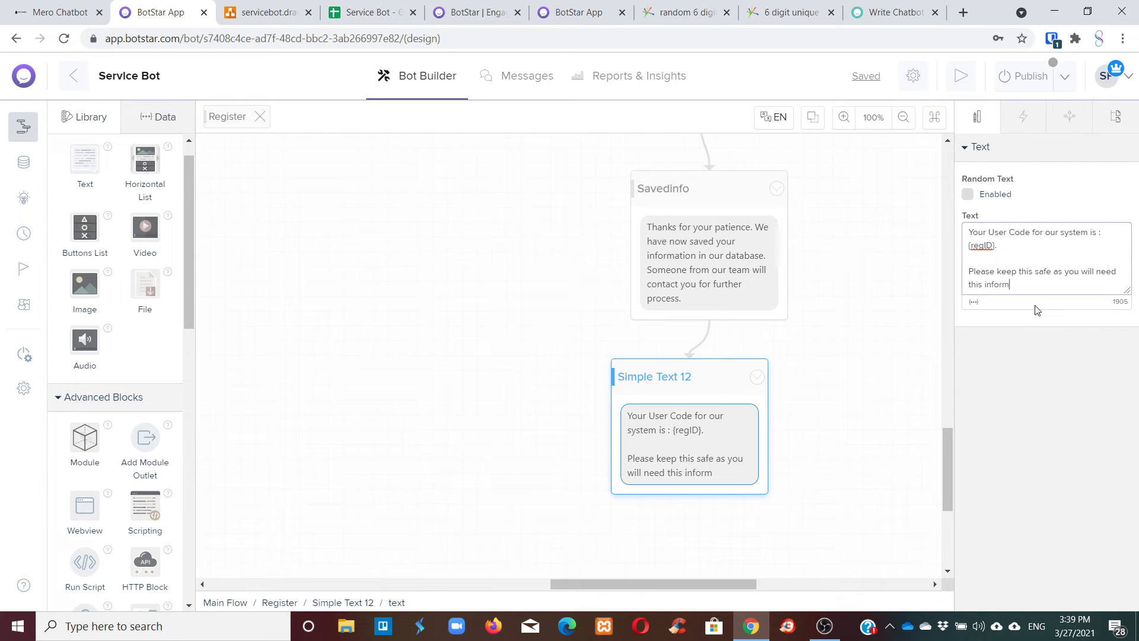
pyautogui.write('ation for fut')
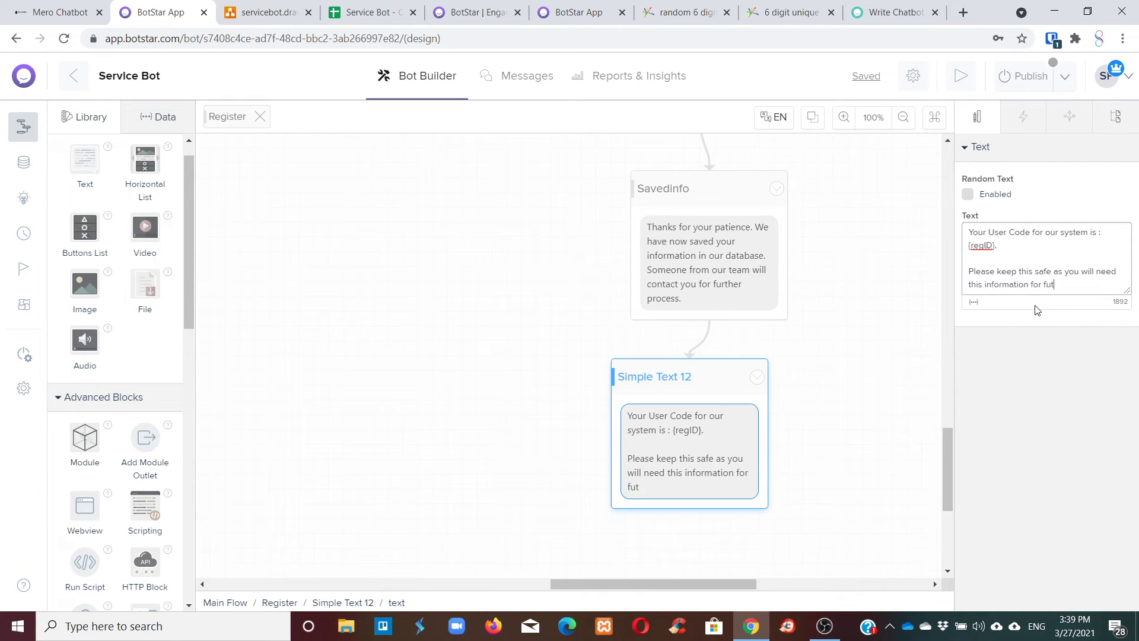
pyautogui.write('her communicat')
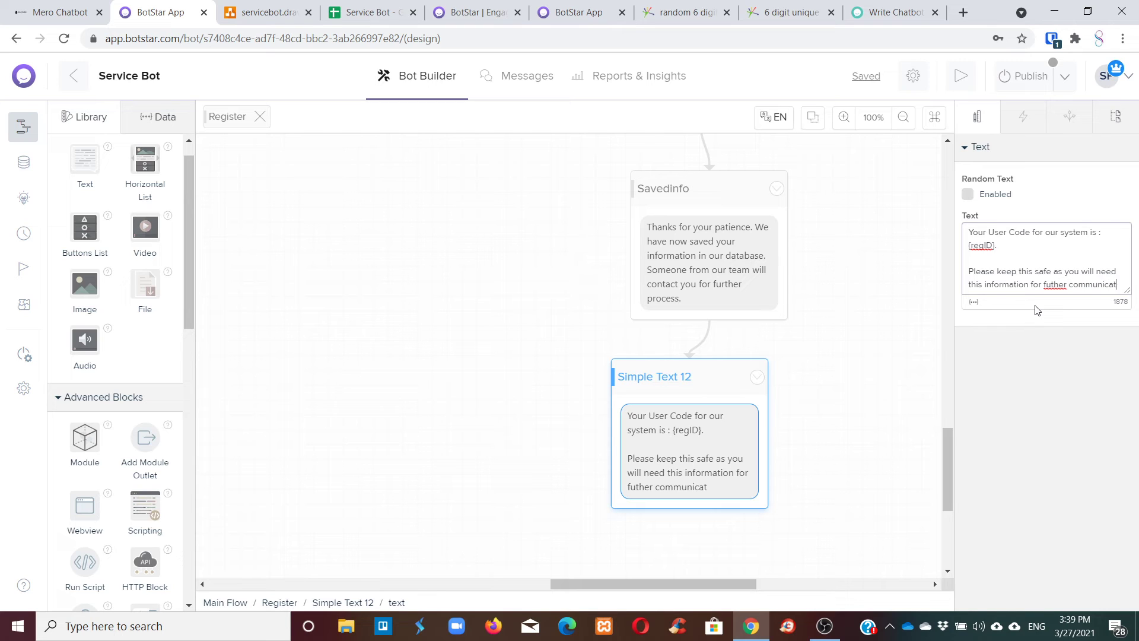
pyautogui.write('ion with us.')
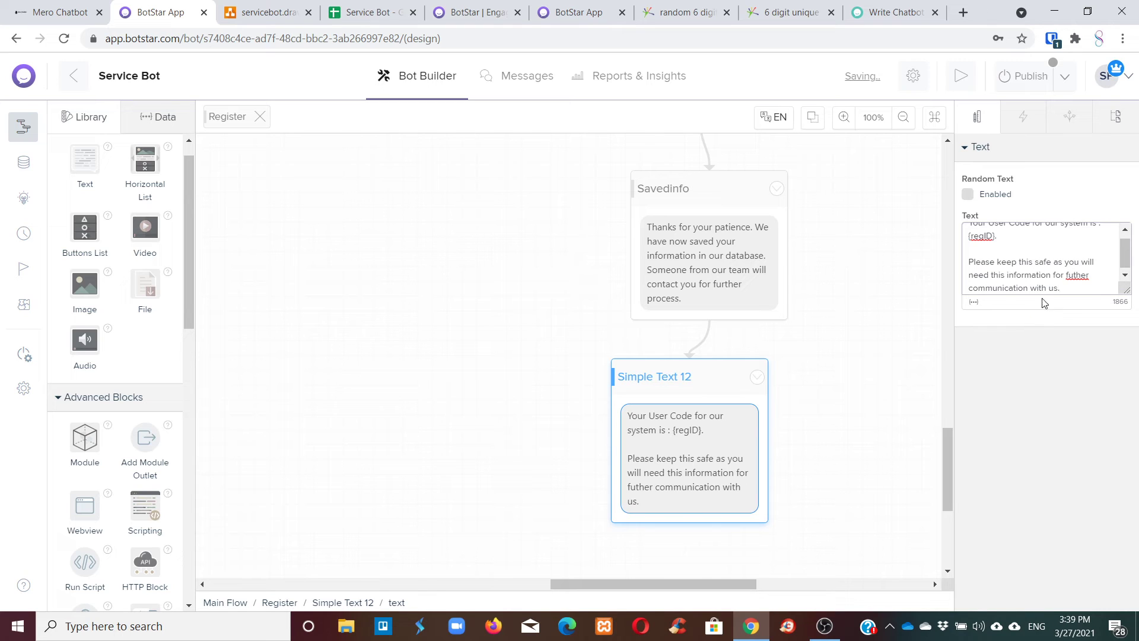
pyautogui.rightClick(1080, 275)
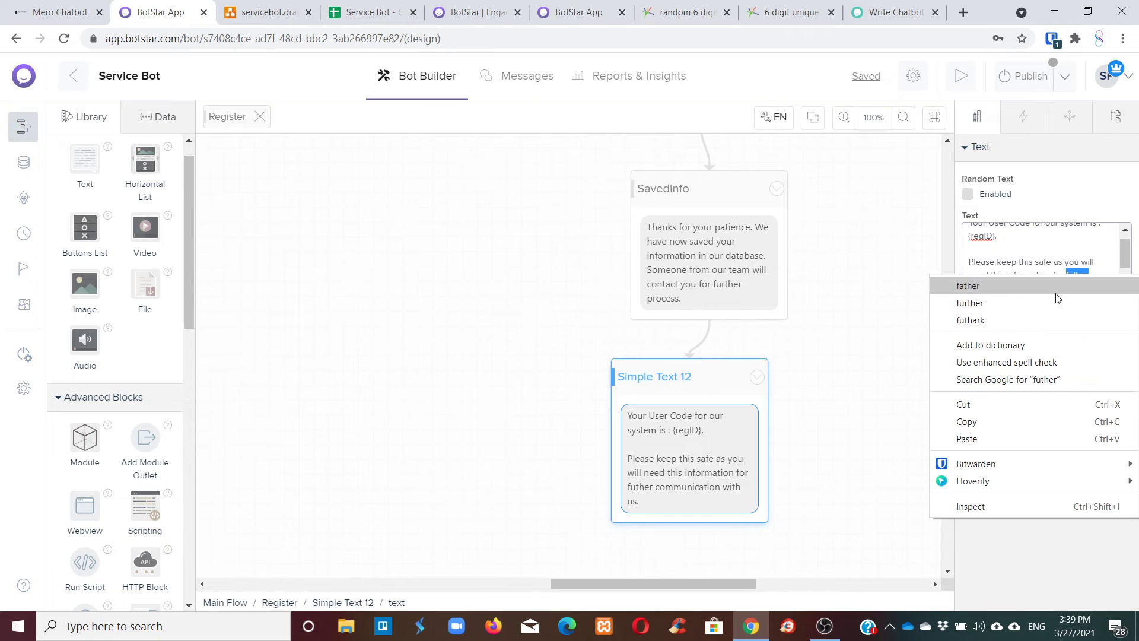
pyautogui.click(1050, 303)
pyautogui.scroll(-3, 777, 362)
pyautogui.scroll(10, 777, 362)
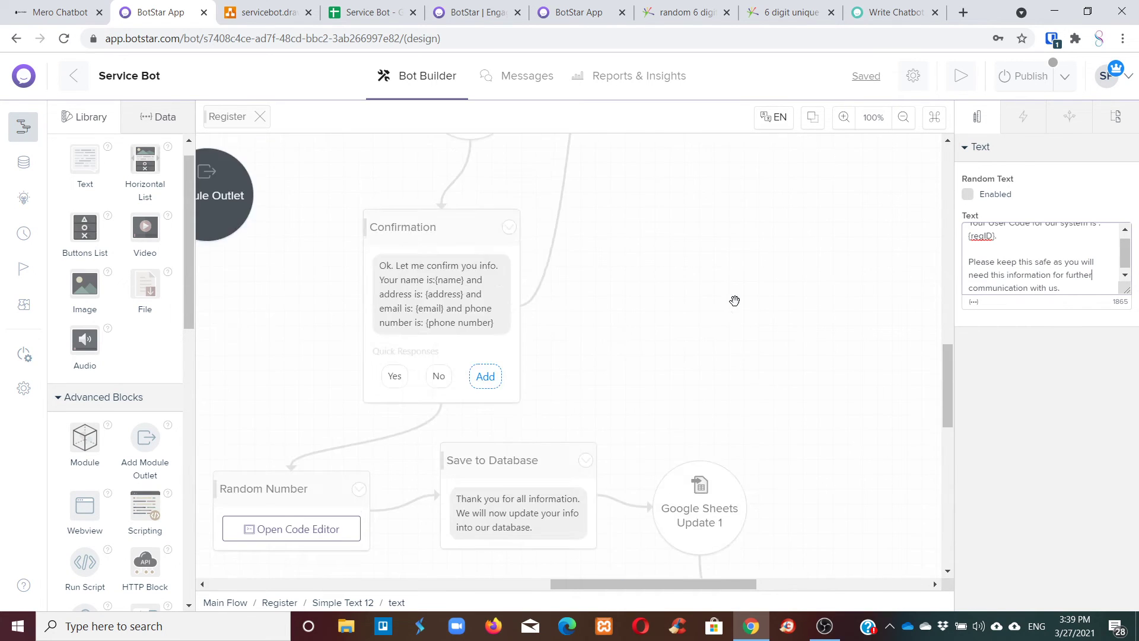
pyautogui.scroll(-6, 733, 303)
pyautogui.scroll(-1, 714, 460)
# Rename the Simple Text 12 block to 'Providing User ID to USer'.
pyautogui.click(688, 398)
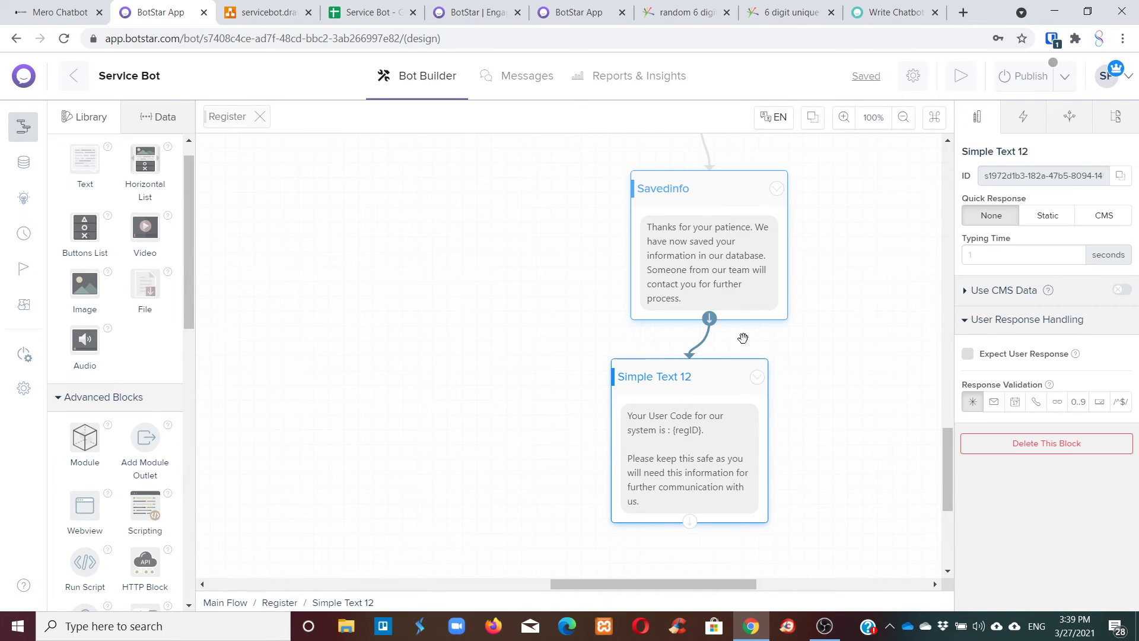
pyautogui.click(975, 152)
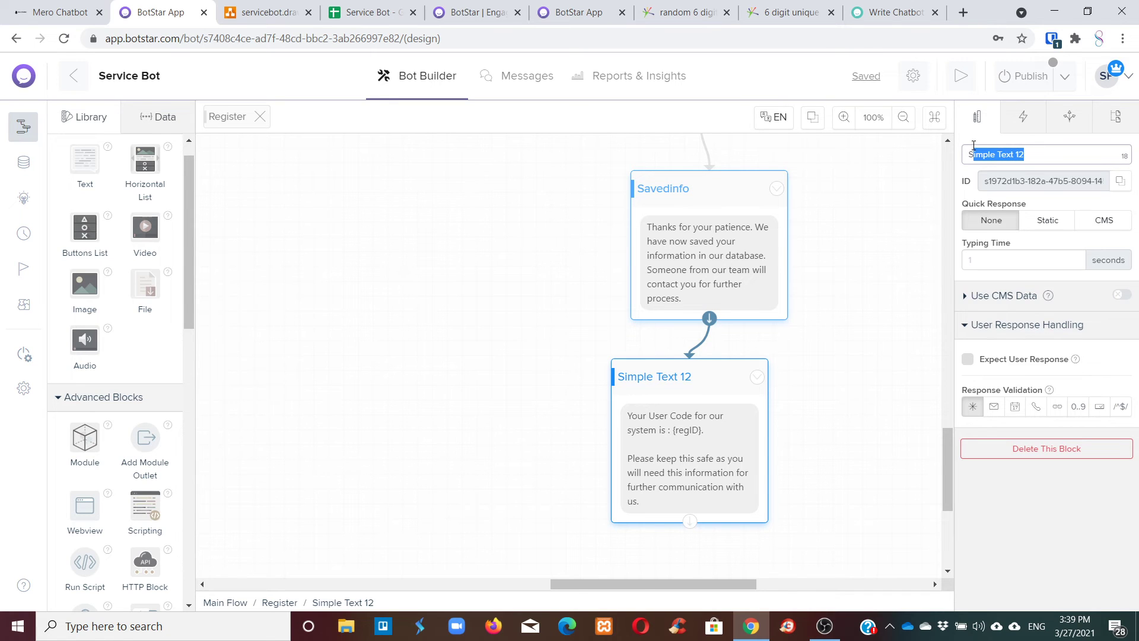
pyautogui.press('BackSpace')
pyautogui.write('Providing')
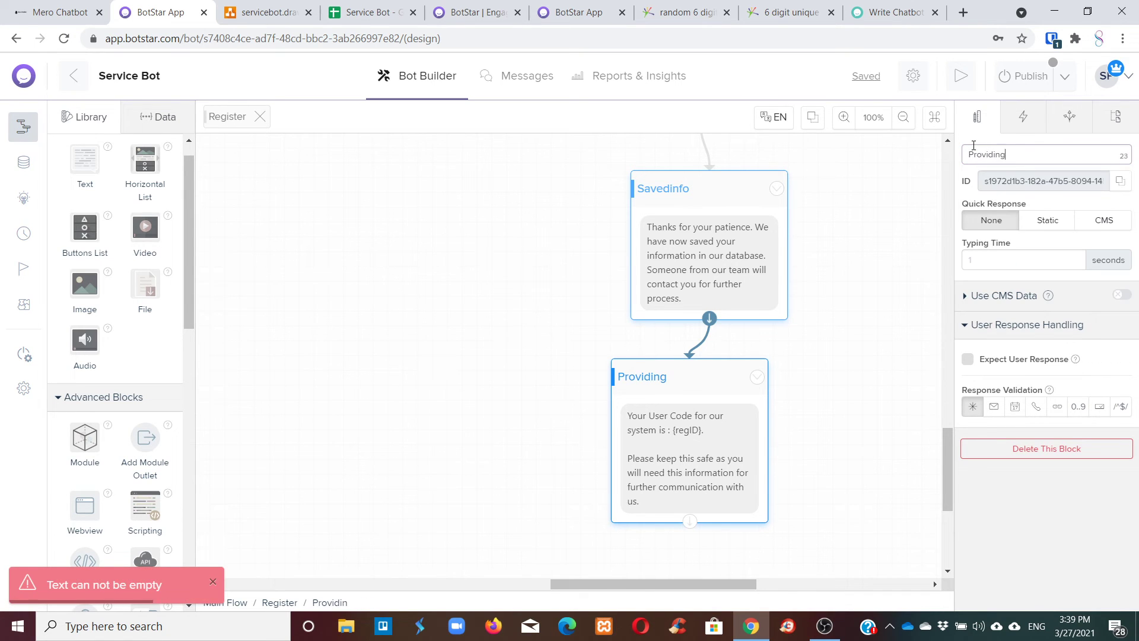
pyautogui.write(' User ID t')
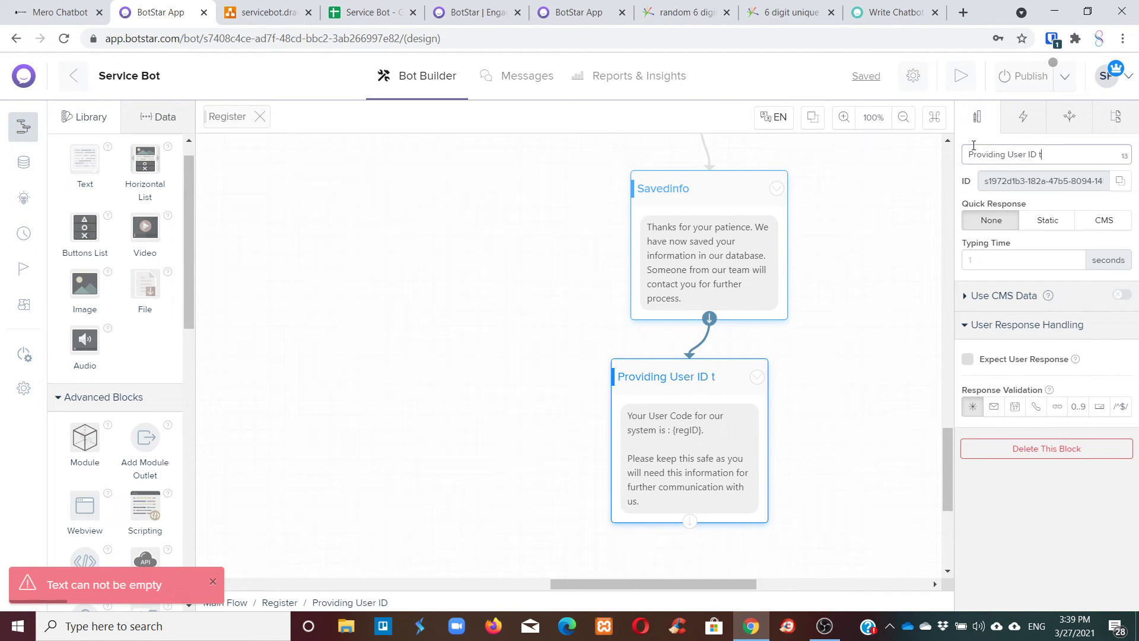
pyautogui.write('o USer')
pyautogui.press('Return')
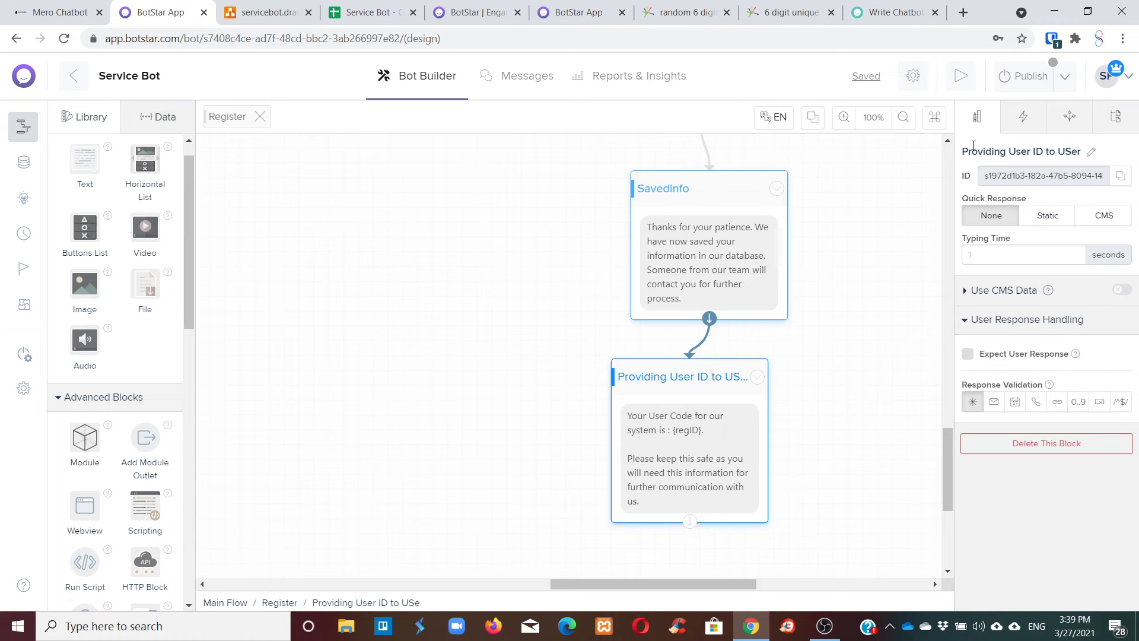
# Move the Module Outlet node next to the Providing User ID to USer block.
pyautogui.scroll(-4, 765, 320)
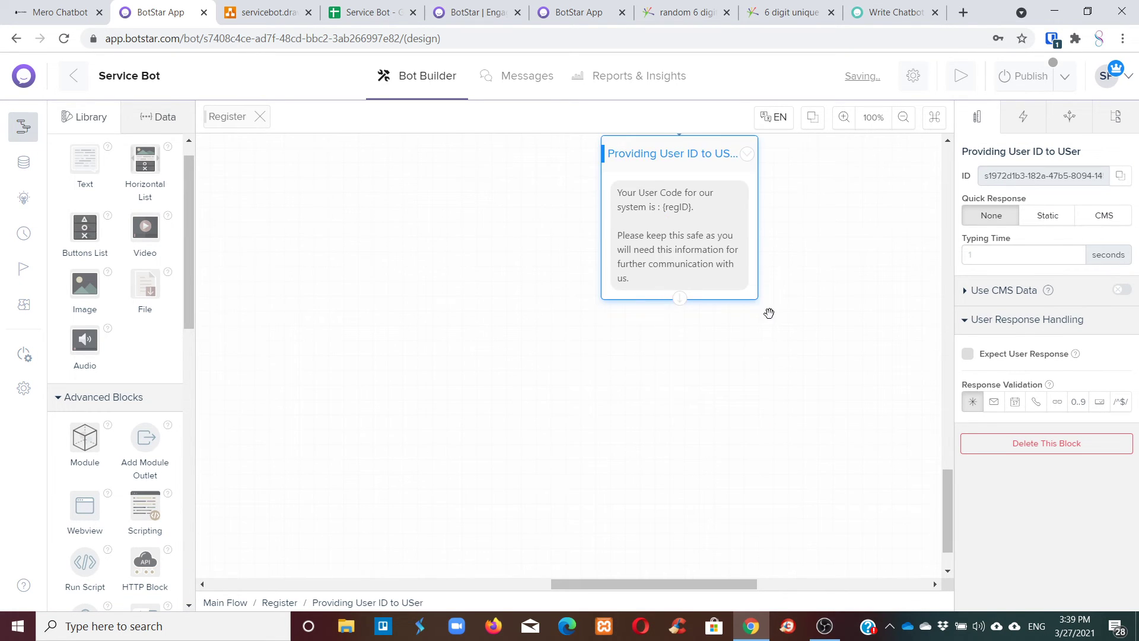
pyautogui.scroll(12, 768, 313)
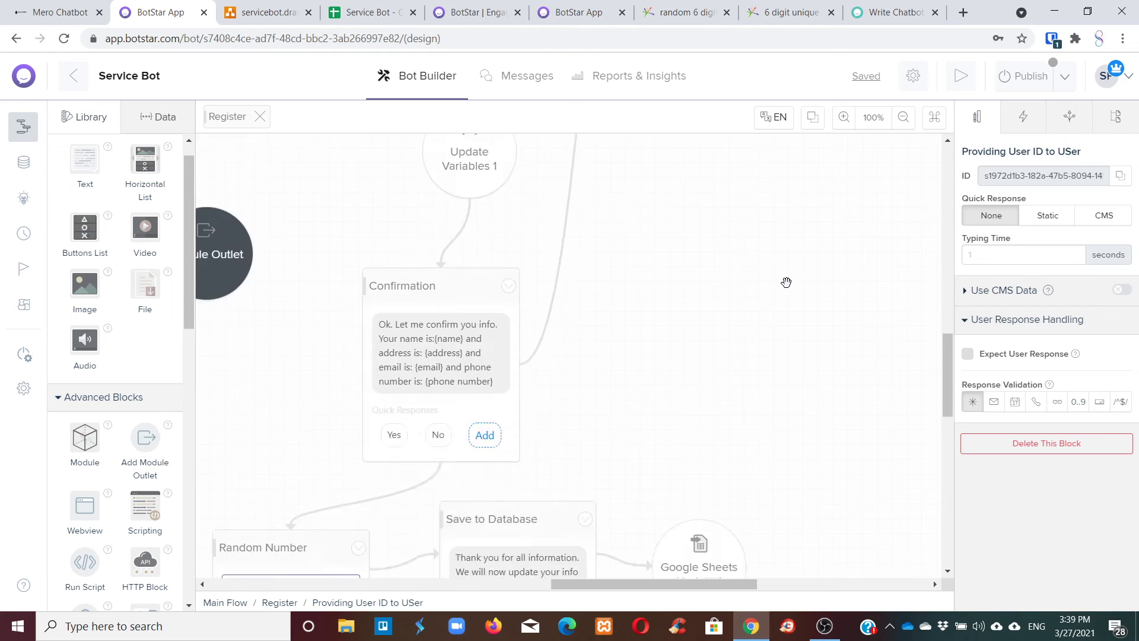
pyautogui.scroll(-10, 785, 282)
pyautogui.moveTo(727, 583); pyautogui.dragTo(684, 562)
pyautogui.scroll(1, 672, 446)
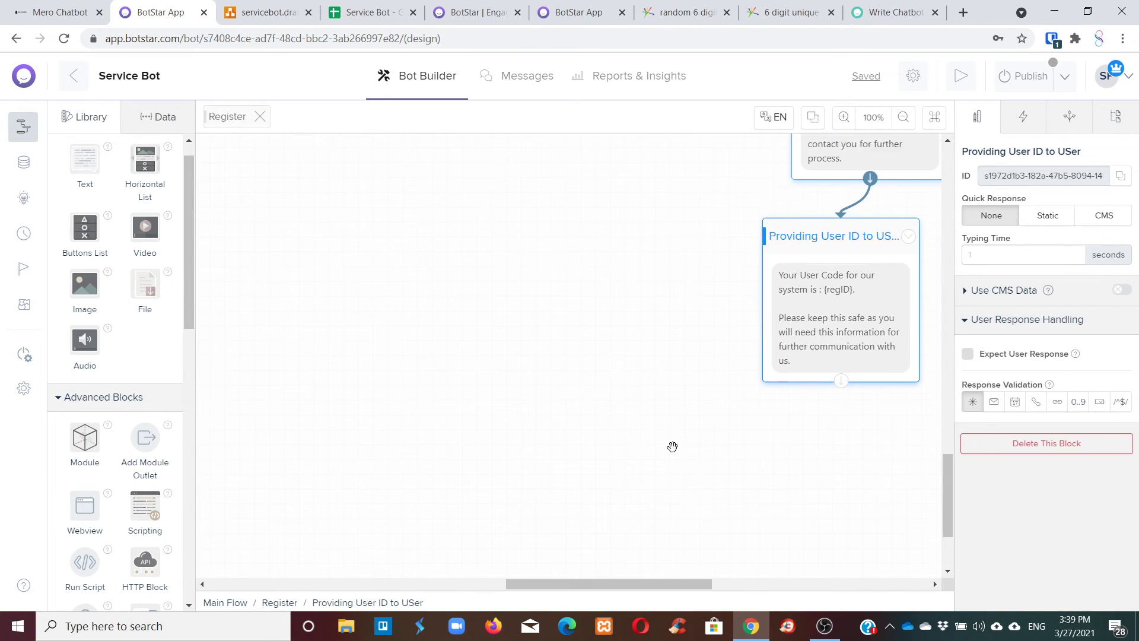
pyautogui.scroll(10, 672, 446)
pyautogui.scroll(-7, 676, 440)
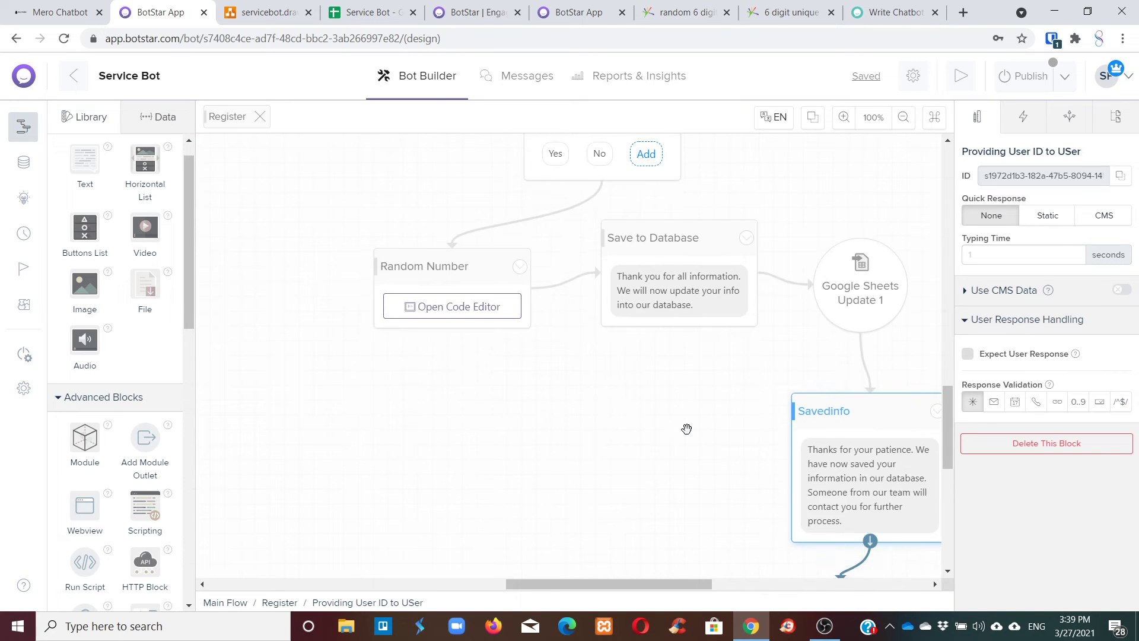
pyautogui.scroll(4, 377, 207)
pyautogui.moveTo(377, 206); pyautogui.dragTo(574, 507)
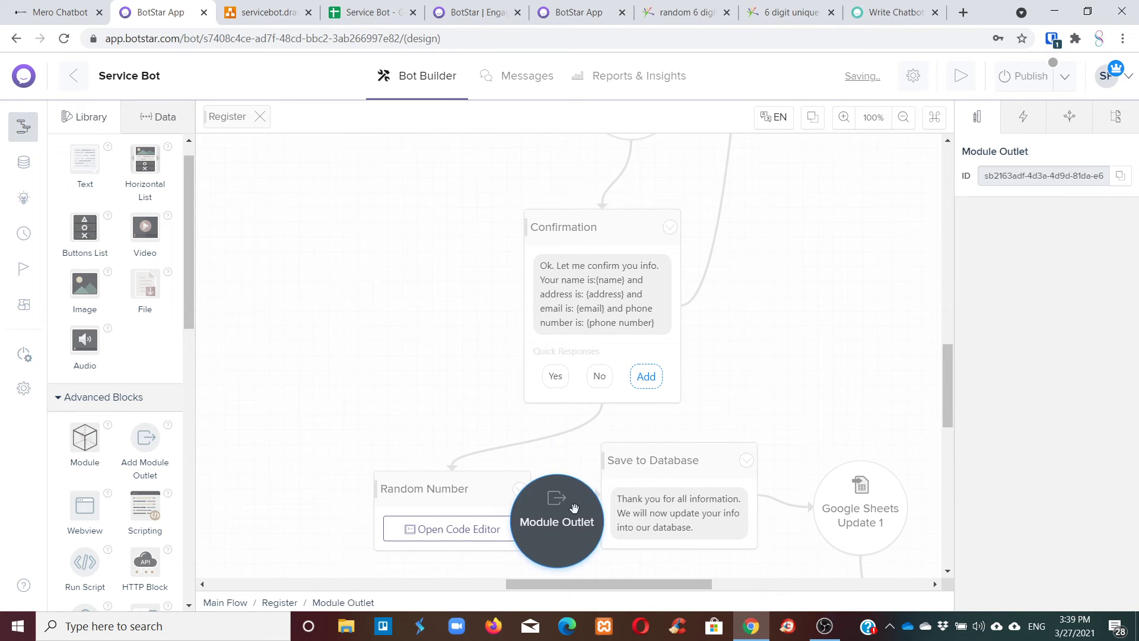
pyautogui.scroll(-5, 587, 348)
pyautogui.moveTo(569, 266); pyautogui.dragTo(491, 539)
pyautogui.scroll(-5, 580, 475)
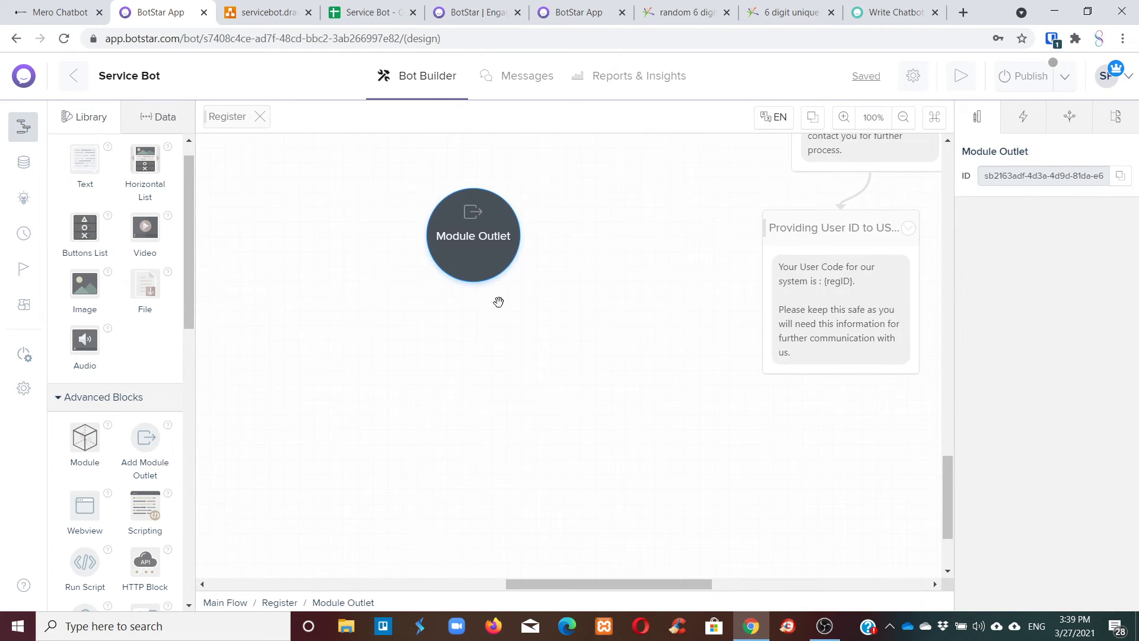
pyautogui.moveTo(487, 244); pyautogui.dragTo(476, 304)
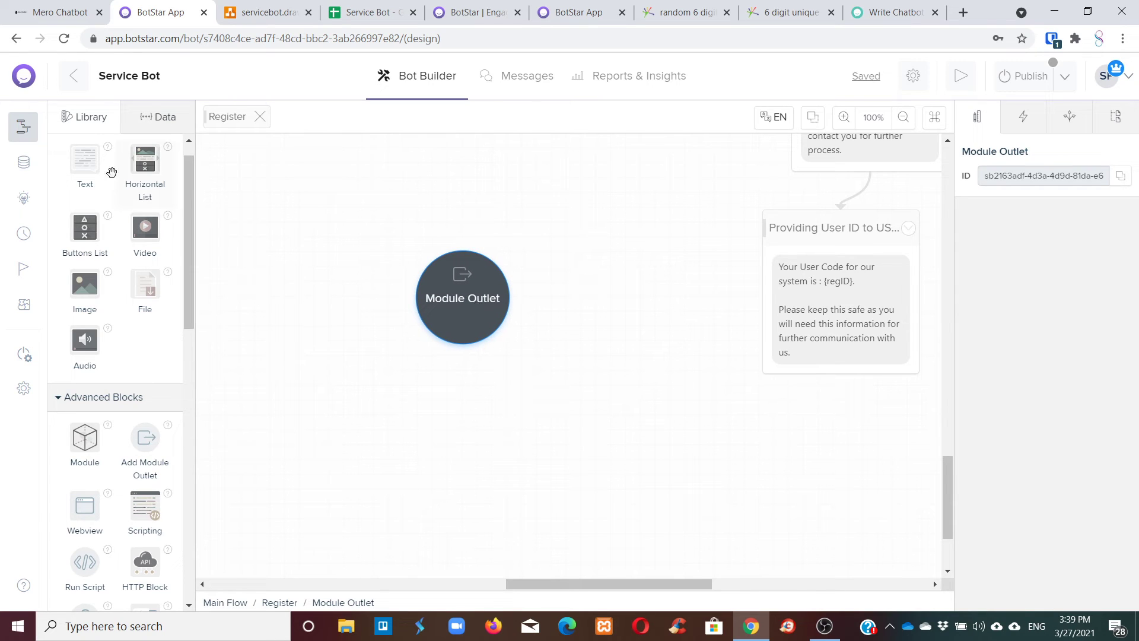
# Place a new Simple Text 13 block beside the Module Outlet, shifting the outlet left.
pyautogui.moveTo(87, 169); pyautogui.dragTo(631, 303)
pyautogui.moveTo(469, 291); pyautogui.dragTo(386, 309)
pyautogui.moveTo(634, 296); pyautogui.dragTo(580, 261)
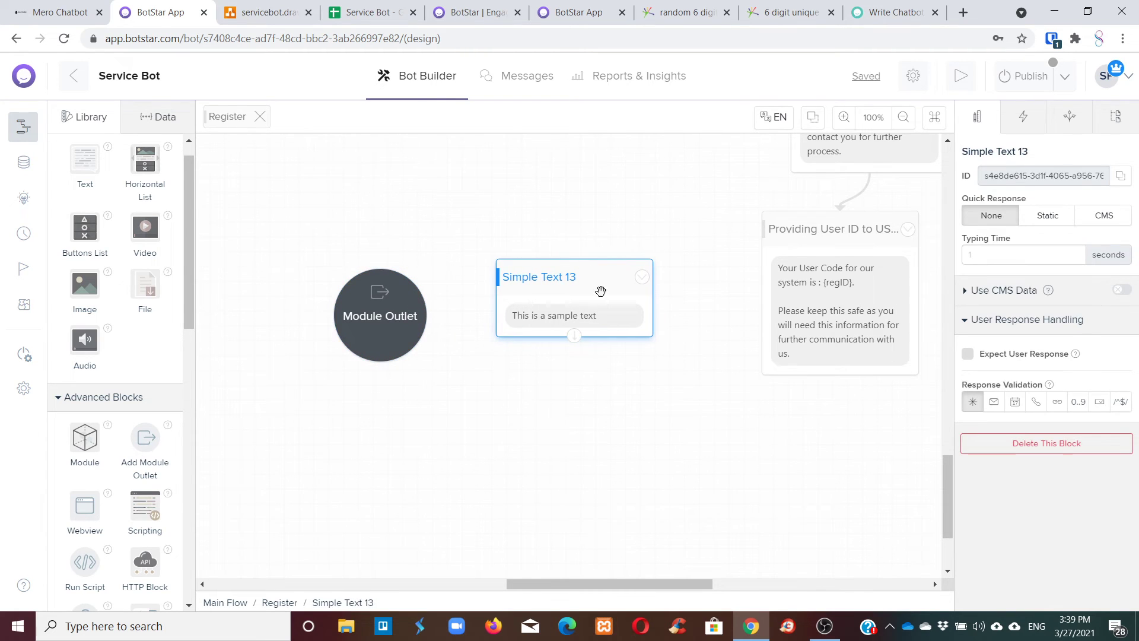
# Replace its sample text with 'Do you want to register another professional?'.
pyautogui.click(587, 320)
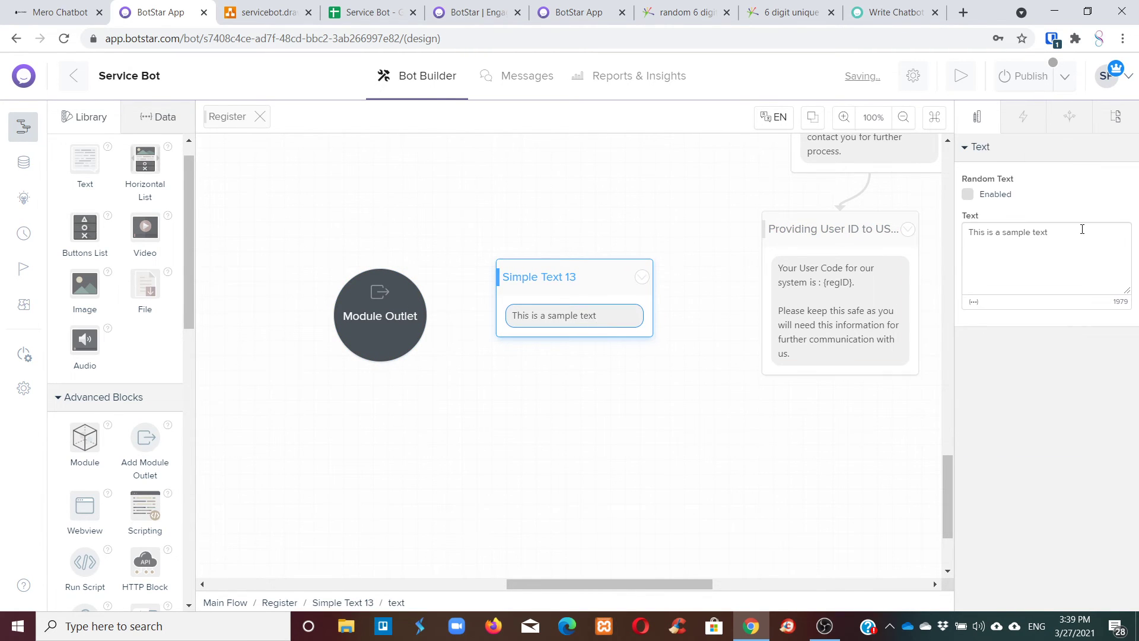
pyautogui.moveTo(1080, 229); pyautogui.dragTo(952, 233)
pyautogui.write('Do you w')
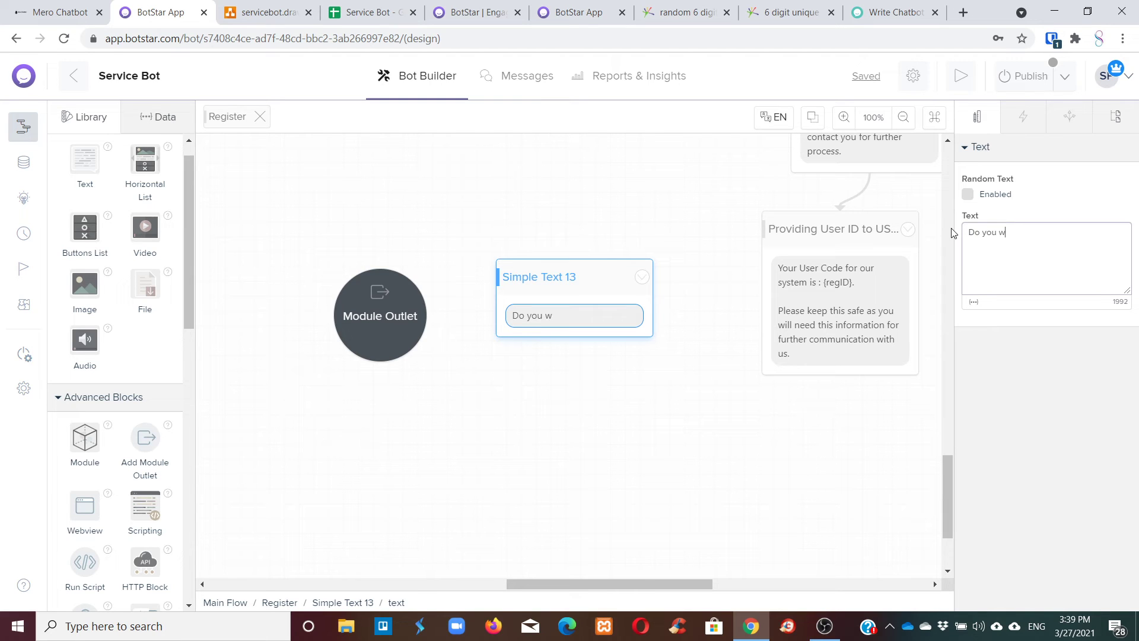
pyautogui.write('ant to')
pyautogui.write('register another u')
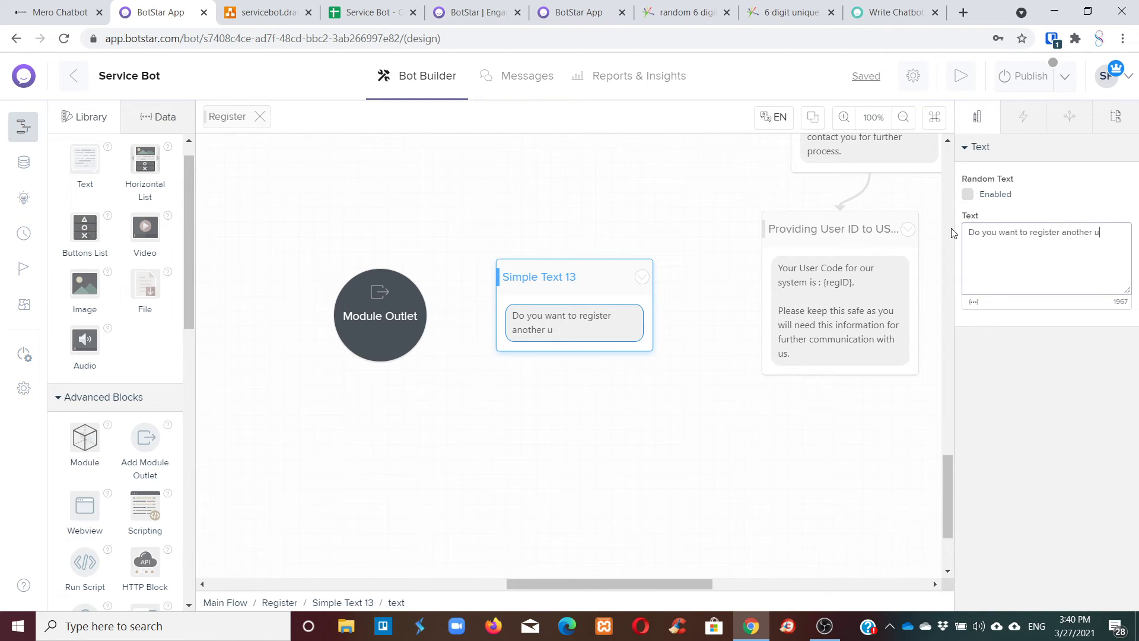
pyautogui.write('s')
pyautogui.press('BackSpace')
pyautogui.press('BackSpace')
pyautogui.write('progfessional?')
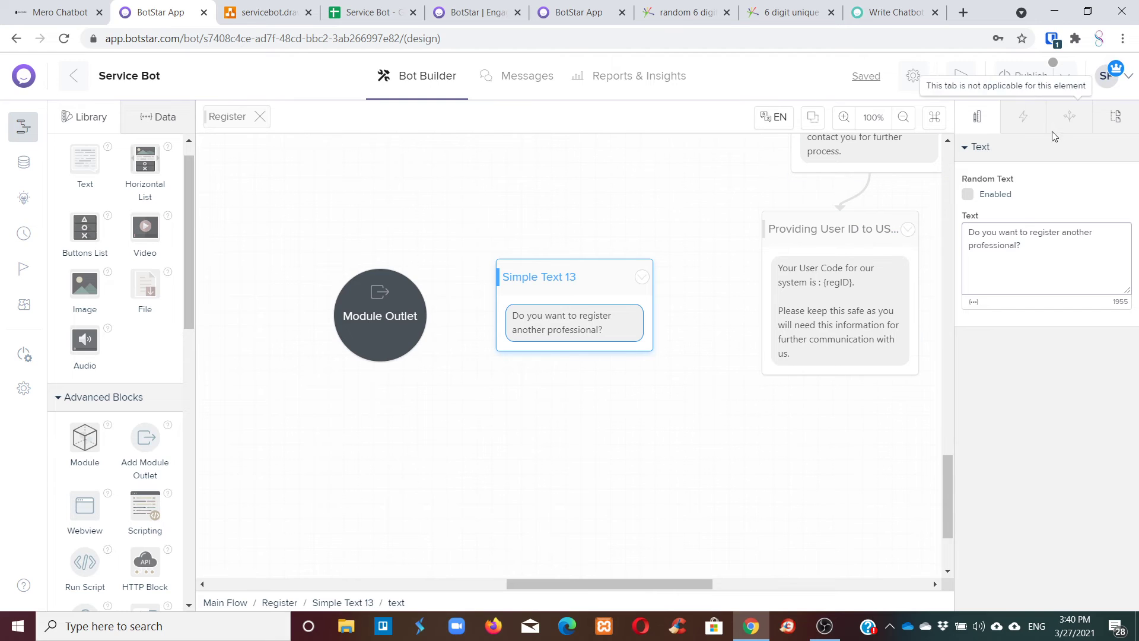
pyautogui.click(567, 282)
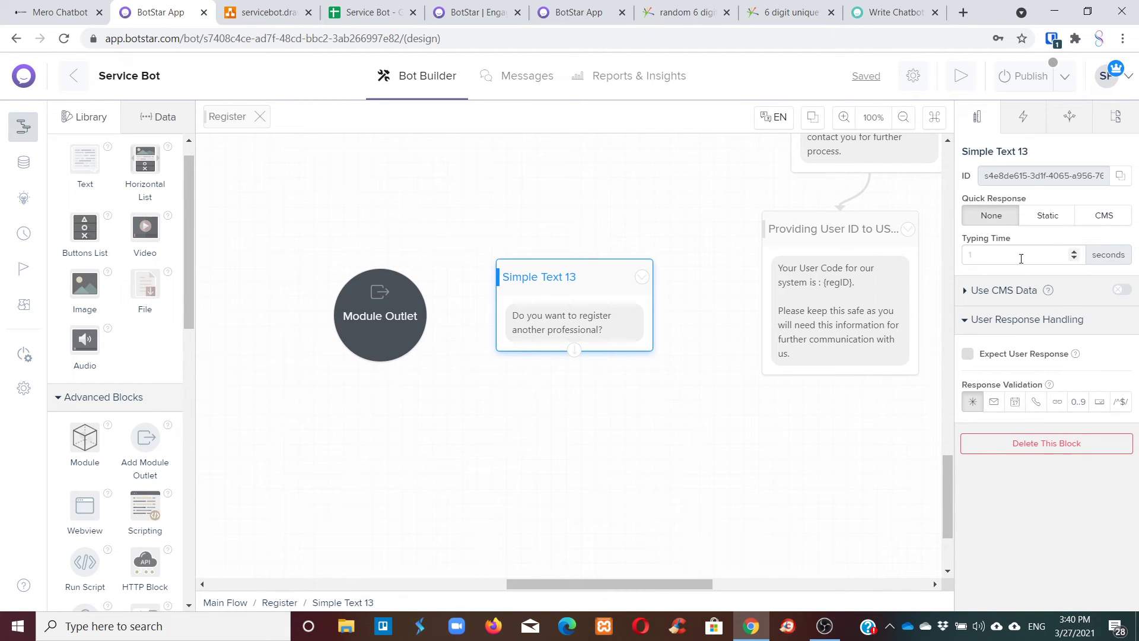
# Give the question two fixed quick replies, Yes and No.
pyautogui.click(1044, 215)
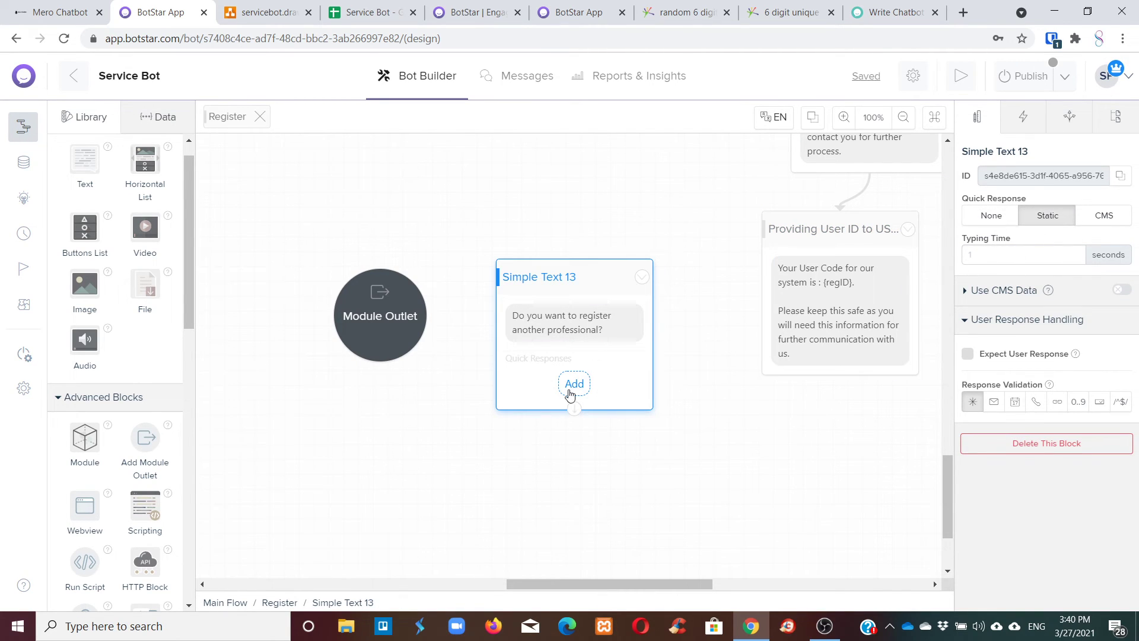
pyautogui.click(573, 383)
pyautogui.tripleClick(1013, 212)
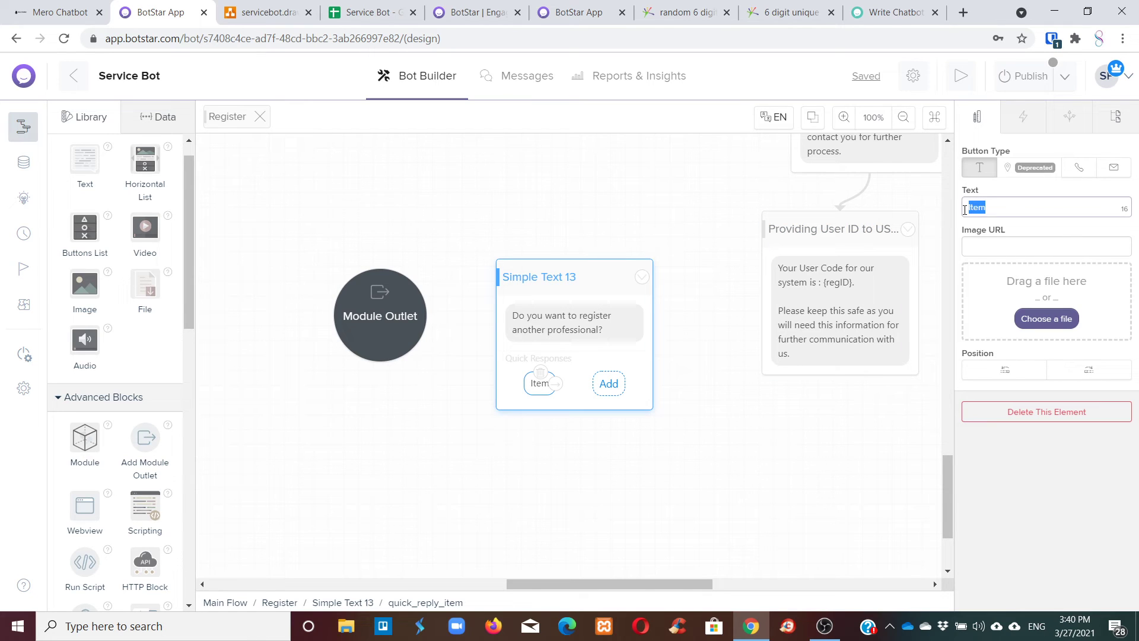
pyautogui.write('Yes')
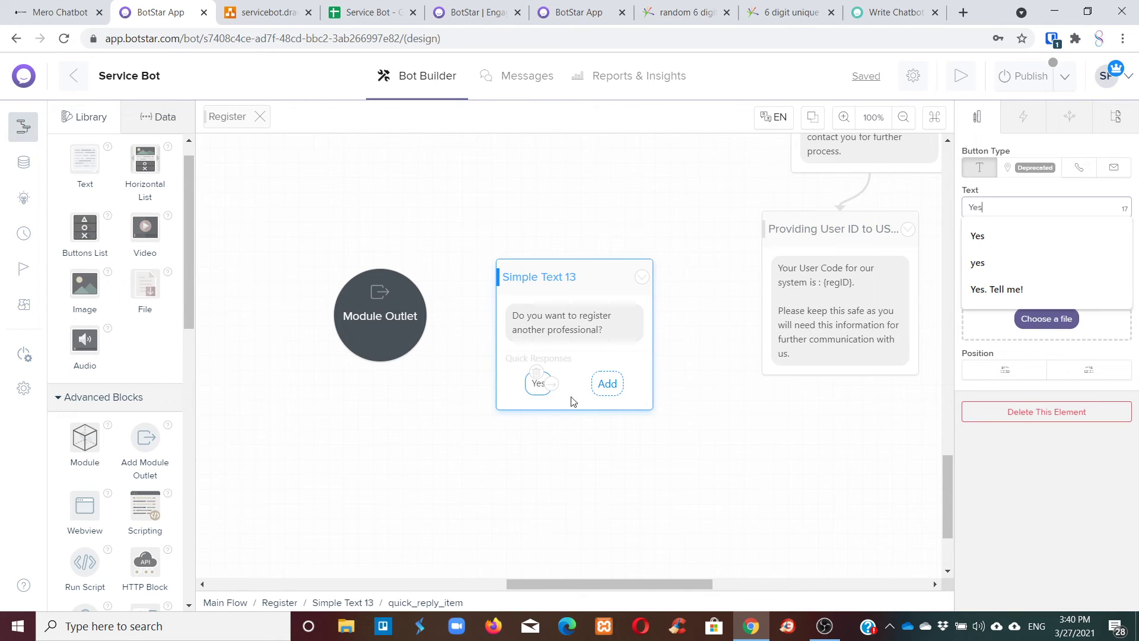
pyautogui.click(606, 383)
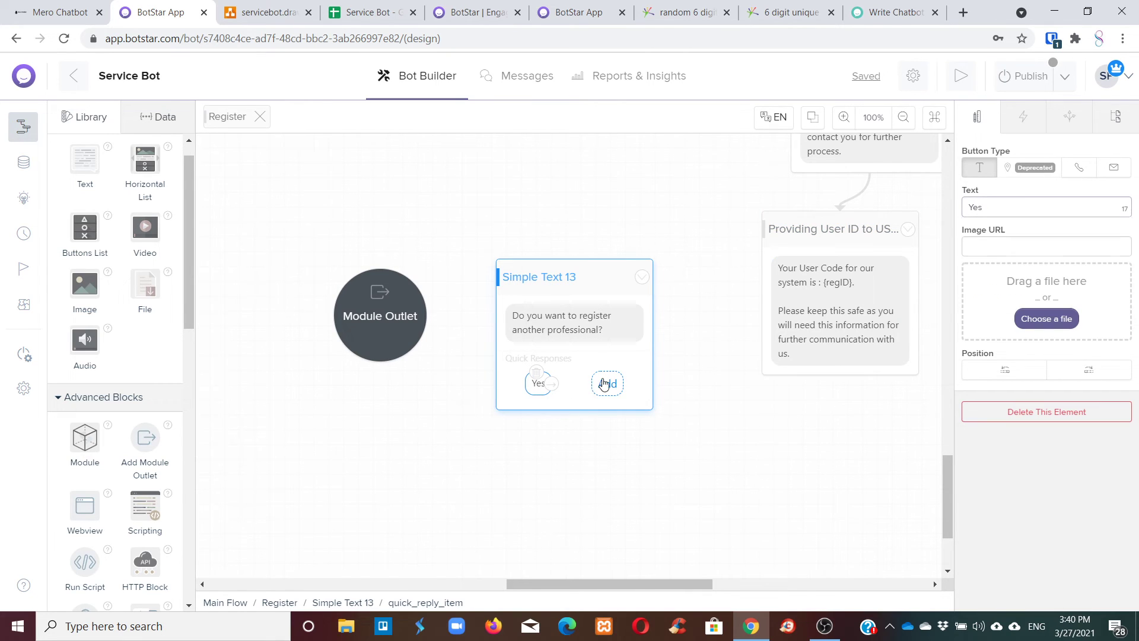
pyautogui.tripleClick(1024, 209)
pyautogui.write('No')
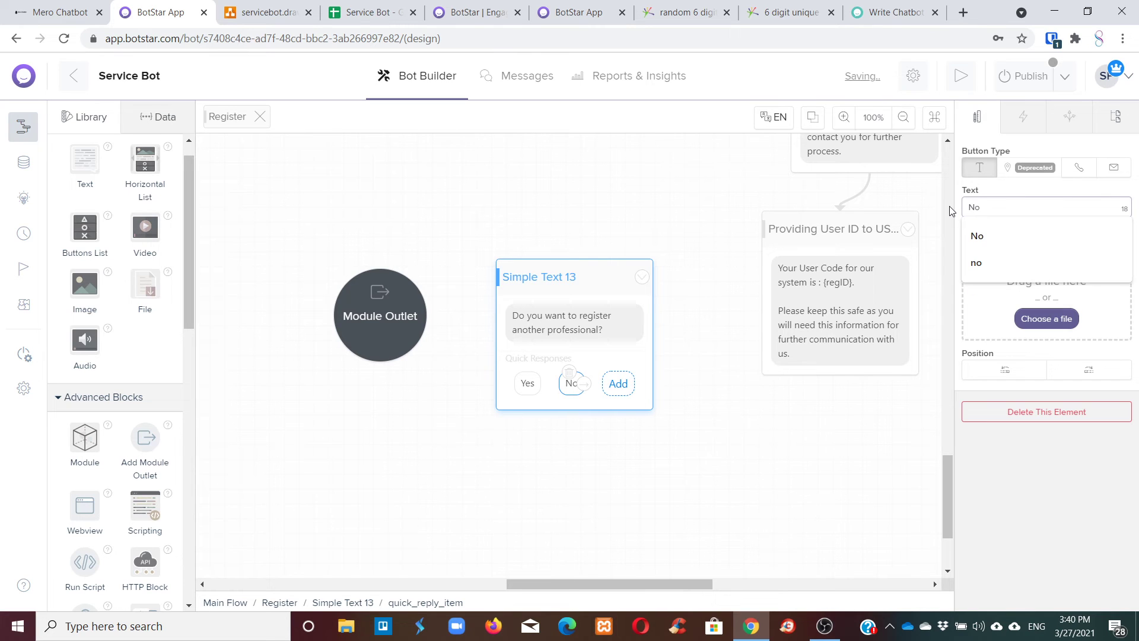
pyautogui.click(760, 337)
# Connect the Providing User ID to USer block to the Simple Text 13 question.
pyautogui.click(841, 356)
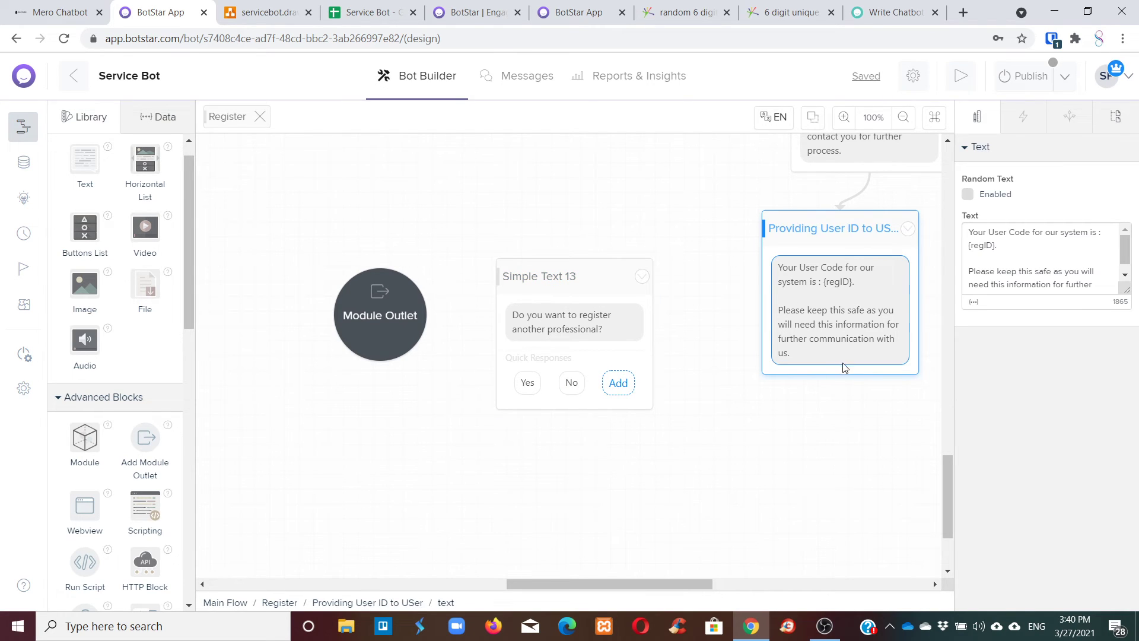
pyautogui.moveTo(852, 392); pyautogui.dragTo(653, 366)
pyautogui.click(784, 414)
pyautogui.click(826, 366)
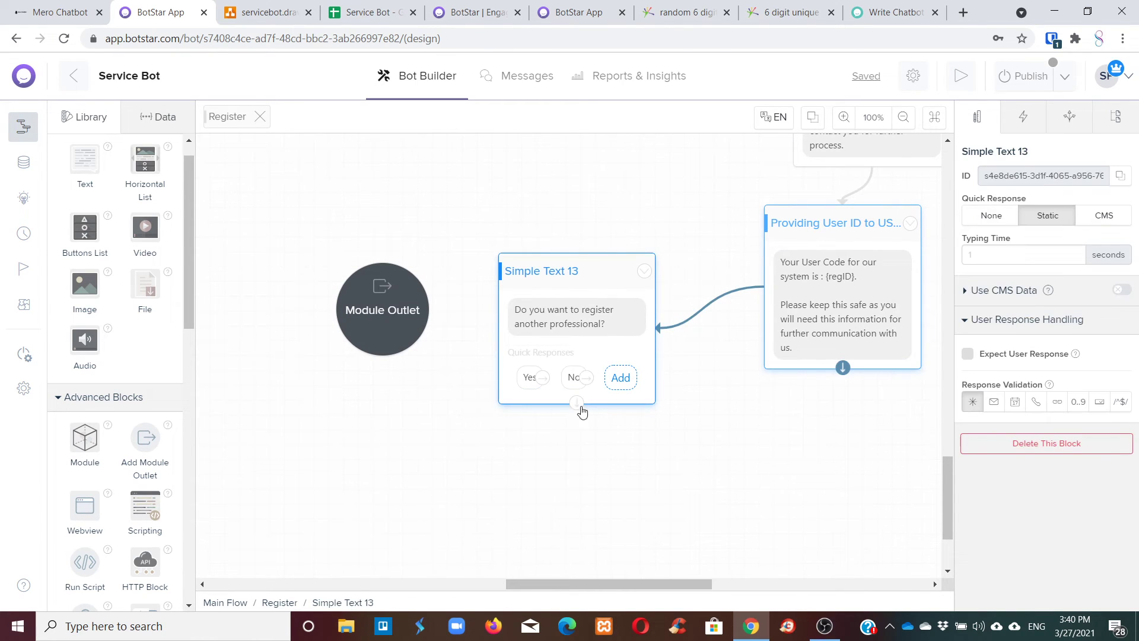
# Link the No quick reply to the Module Outlet.
pyautogui.moveTo(586, 377); pyautogui.dragTo(419, 321)
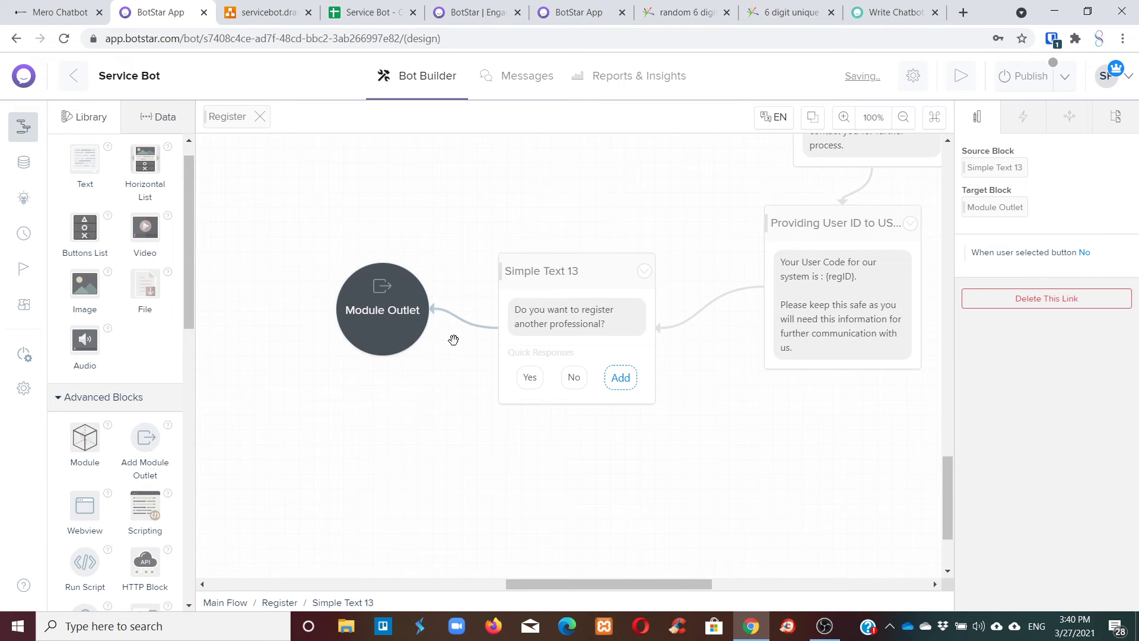
pyautogui.scroll(3, 453, 339)
pyautogui.click(540, 530)
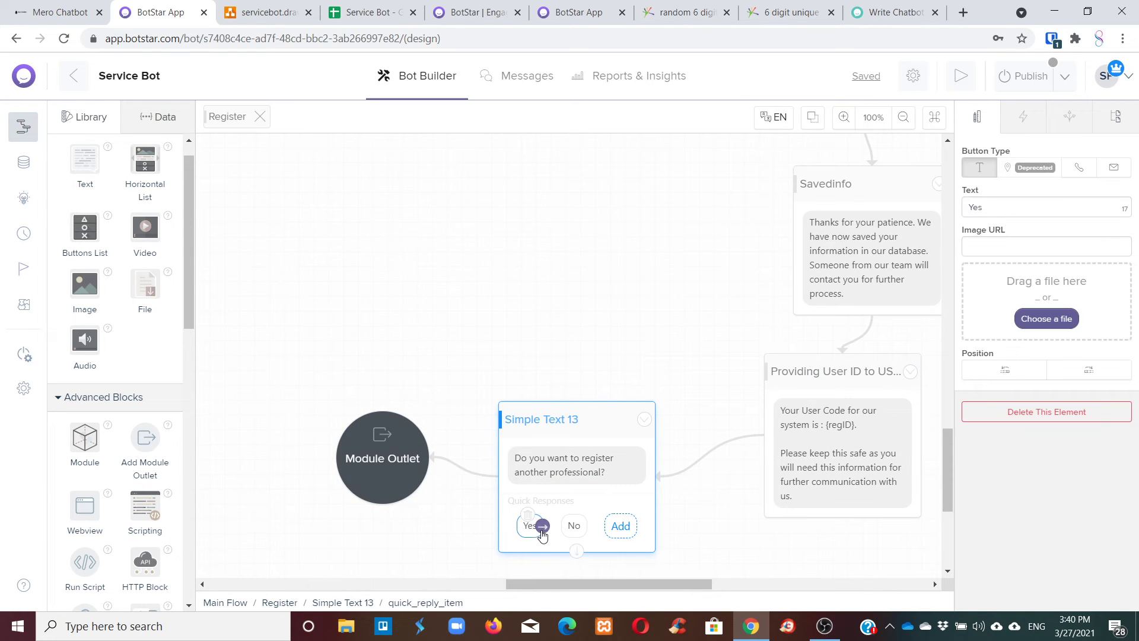
pyautogui.scroll(-4, 581, 298)
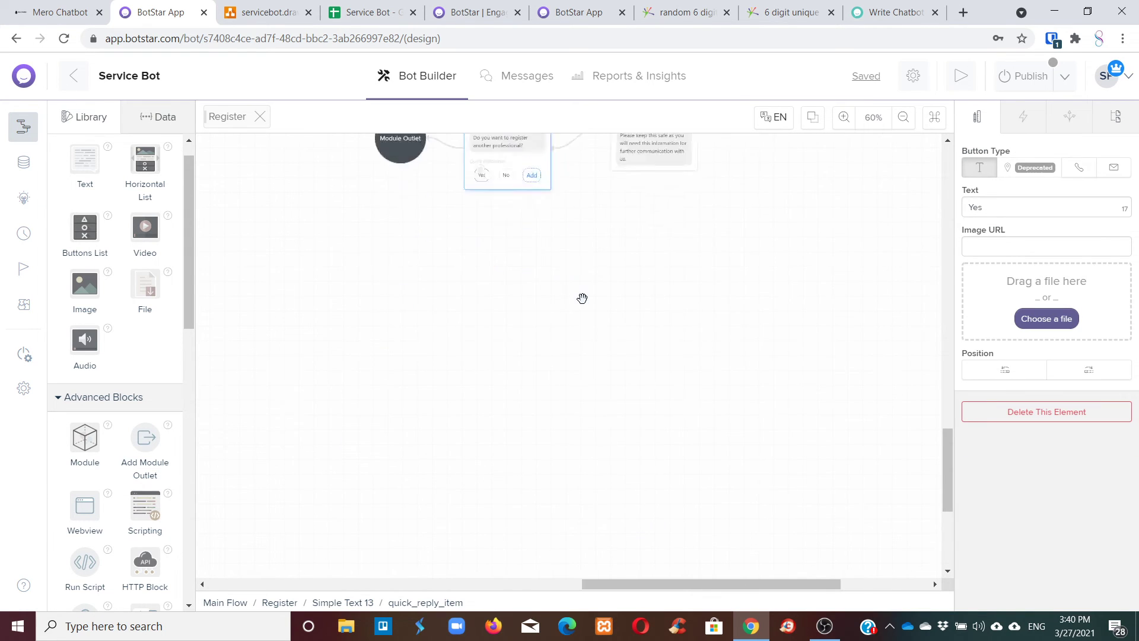
# Link the Yes quick reply back to the Category block at the start of registration.
pyautogui.click(645, 361)
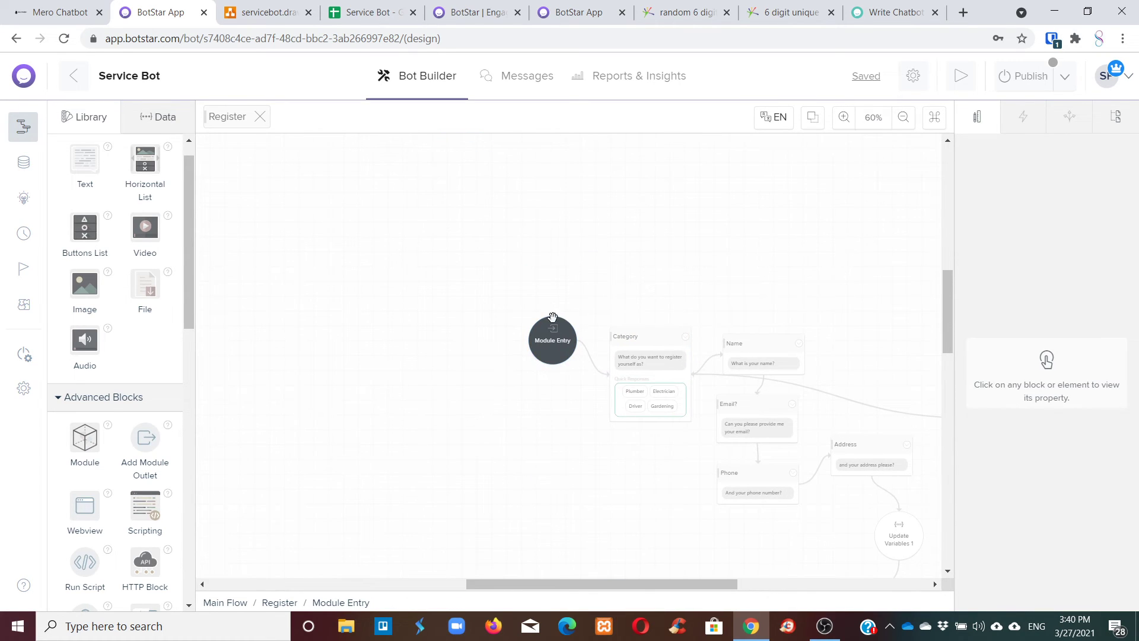
pyautogui.scroll(-2, 666, 332)
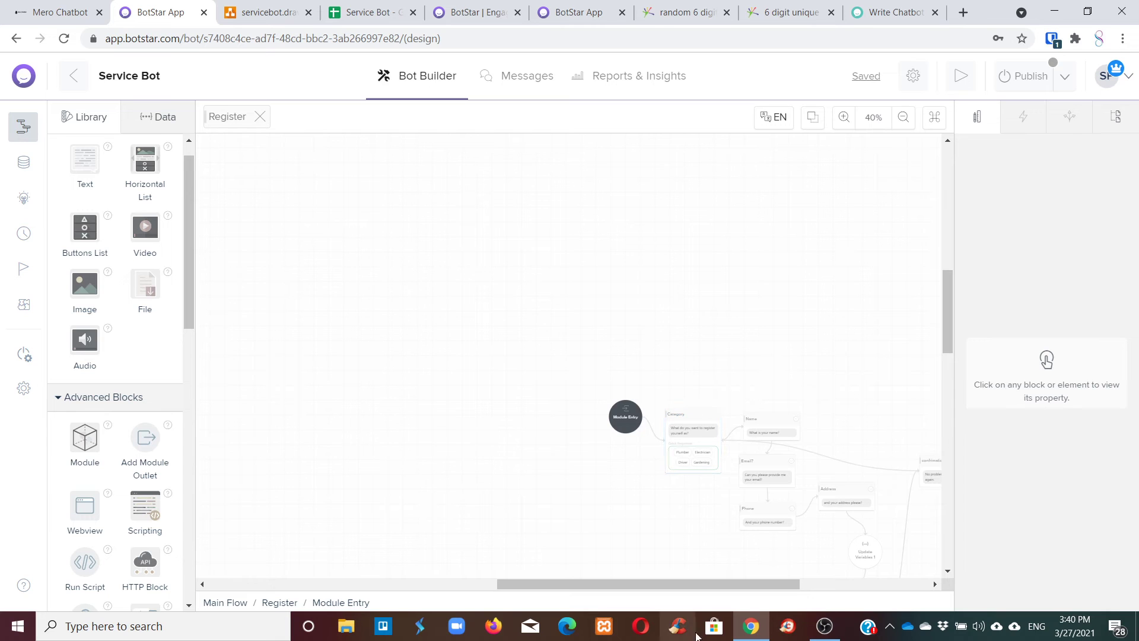
pyautogui.scroll(-3, 867, 283)
pyautogui.moveTo(745, 580); pyautogui.dragTo(805, 582)
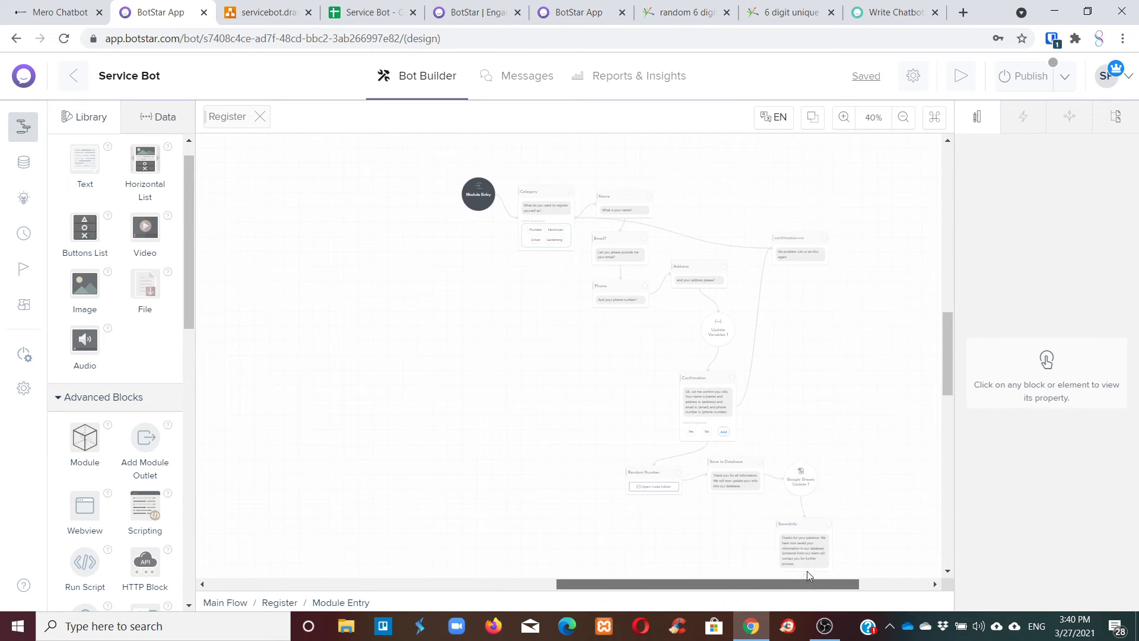
pyautogui.scroll(-1, 802, 461)
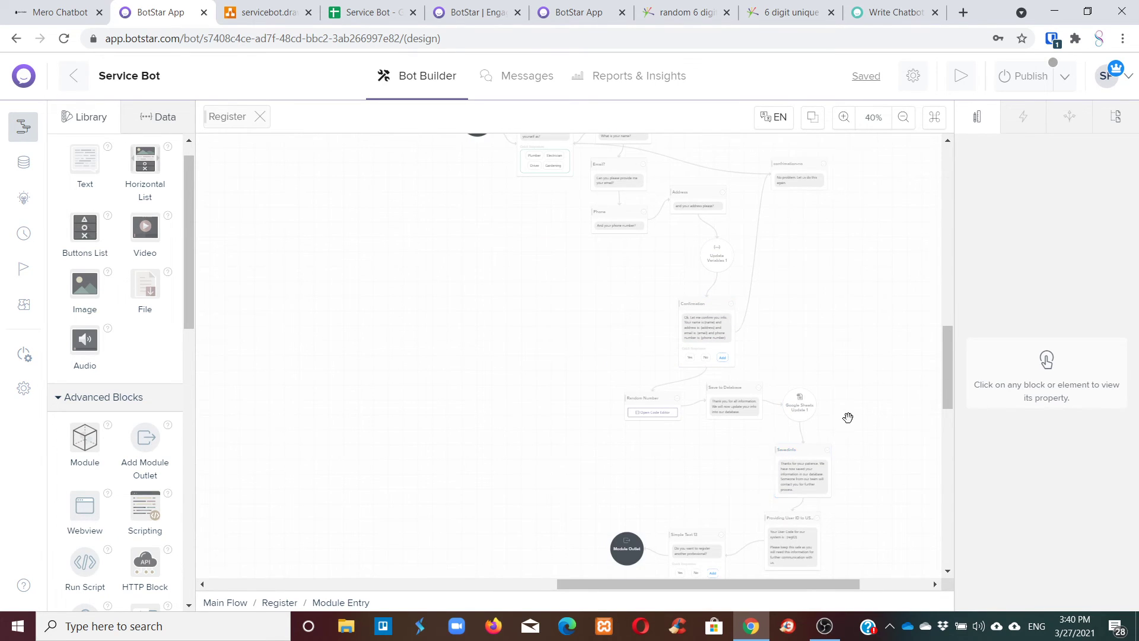
pyautogui.scroll(-2, 849, 415)
pyautogui.click(714, 429)
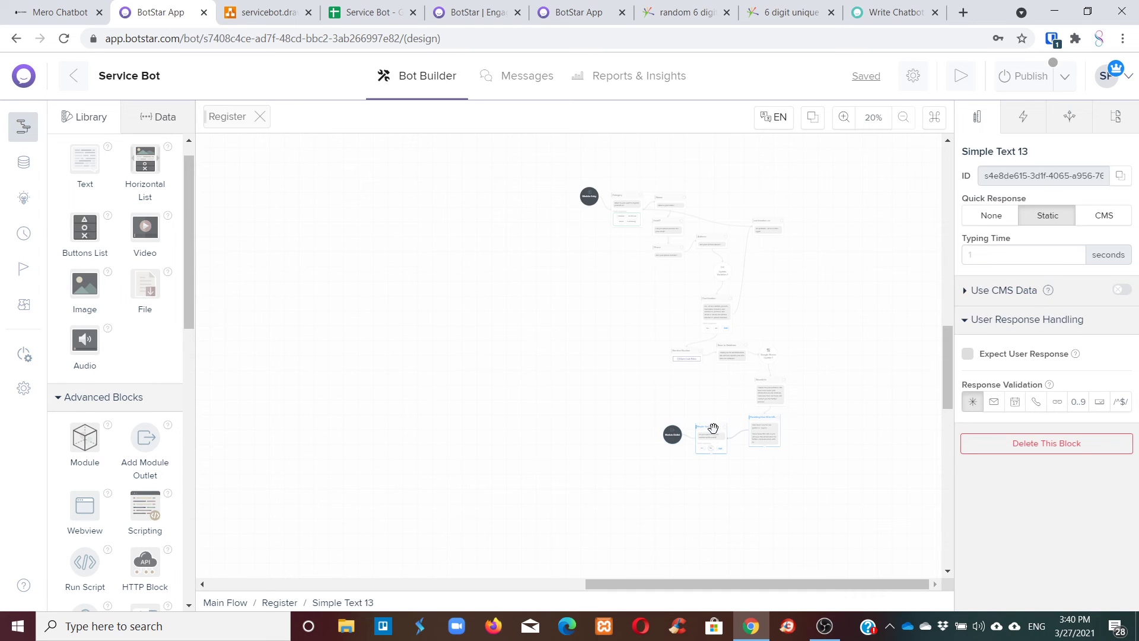
pyautogui.click(704, 449)
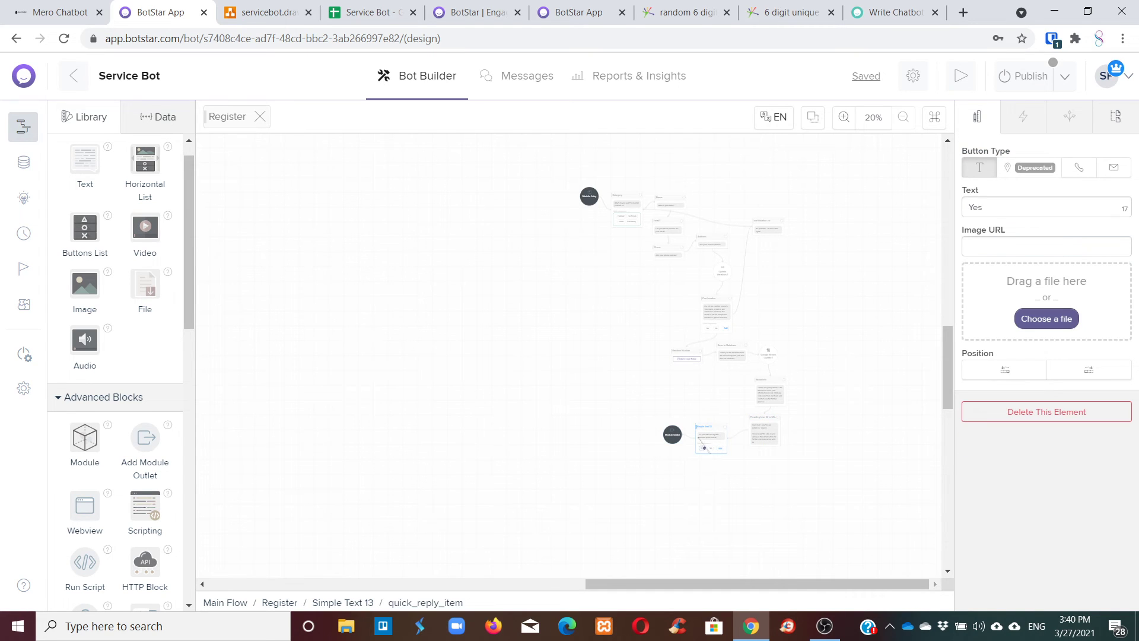
pyautogui.moveTo(704, 449); pyautogui.dragTo(627, 221)
pyautogui.click(499, 469)
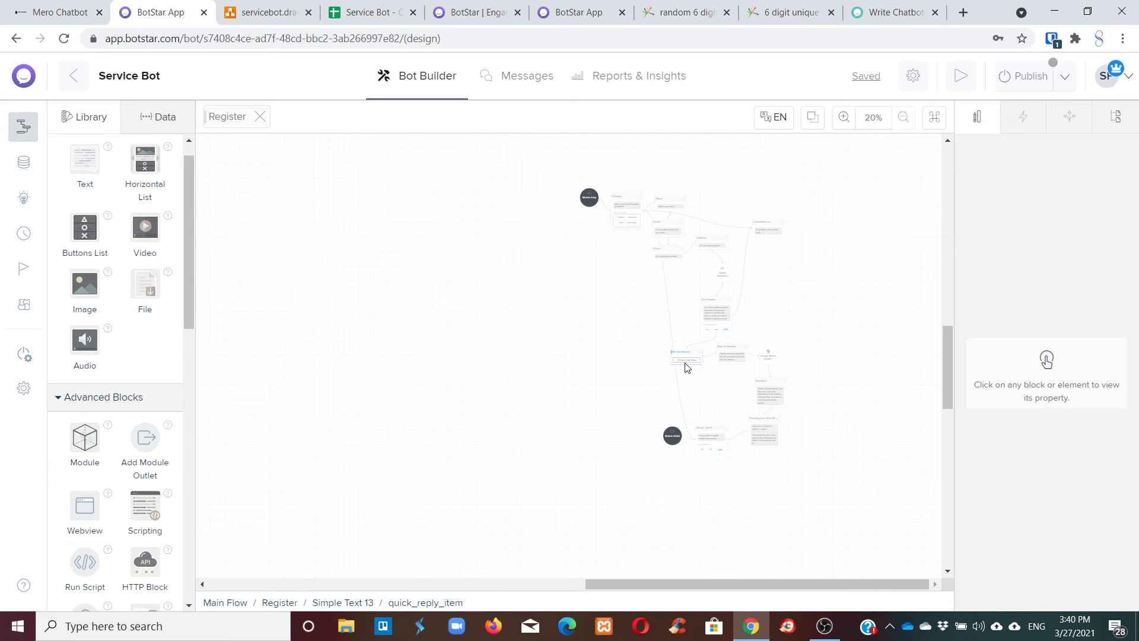
pyautogui.scroll(3, 685, 368)
pyautogui.scroll(6, 683, 364)
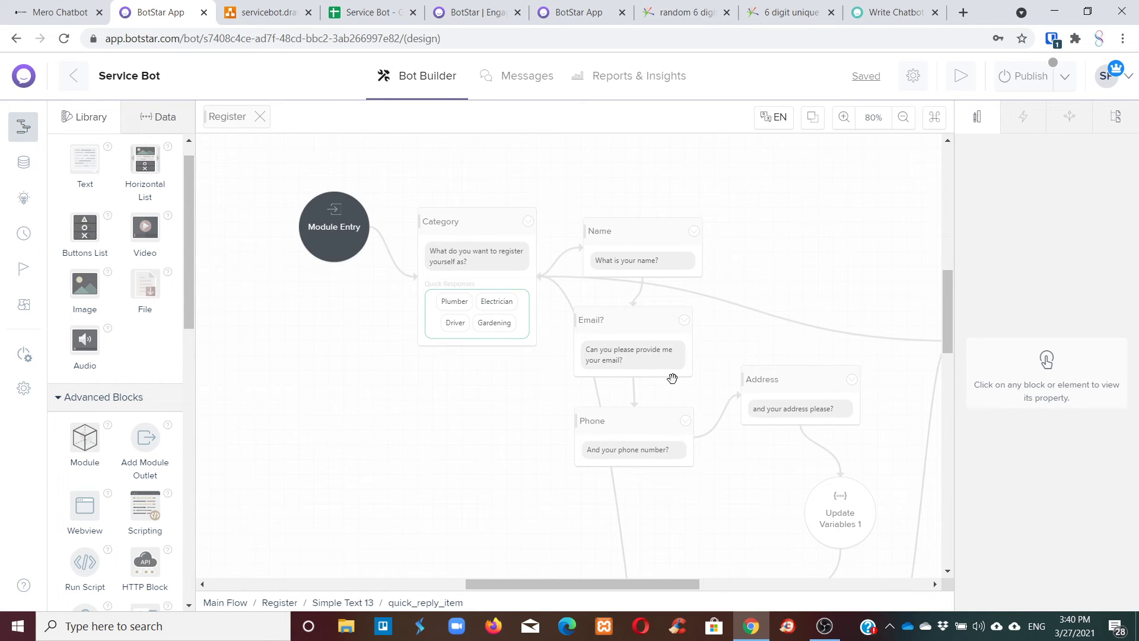
pyautogui.moveTo(627, 585); pyautogui.dragTo(654, 581)
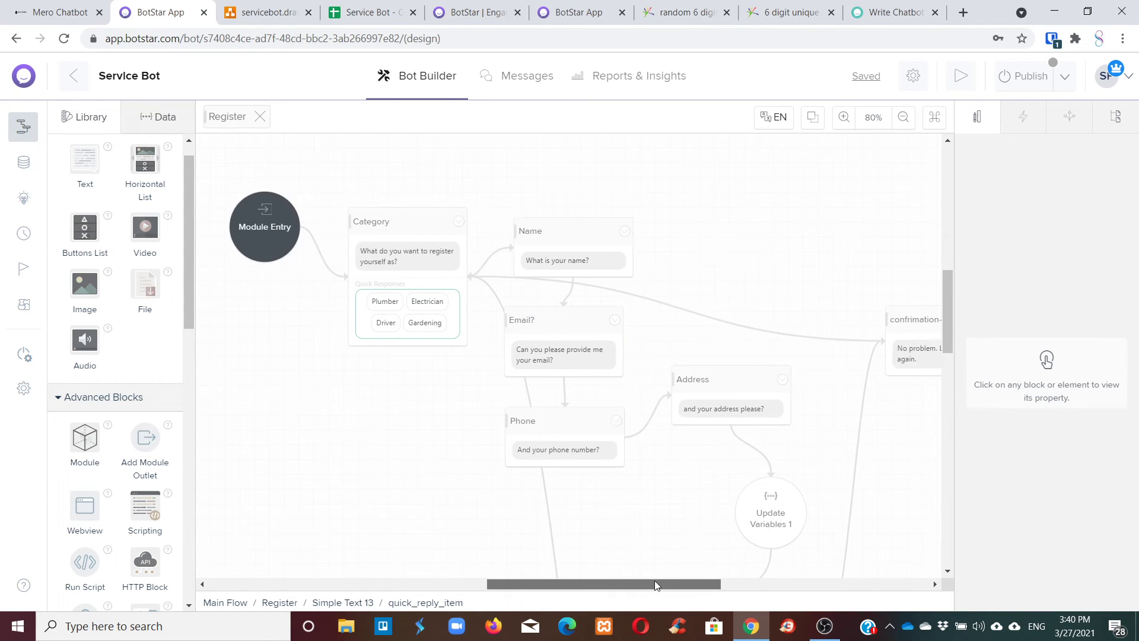
# Connect the Register module's outlet back to the Main Menu block.
pyautogui.click(217, 121)
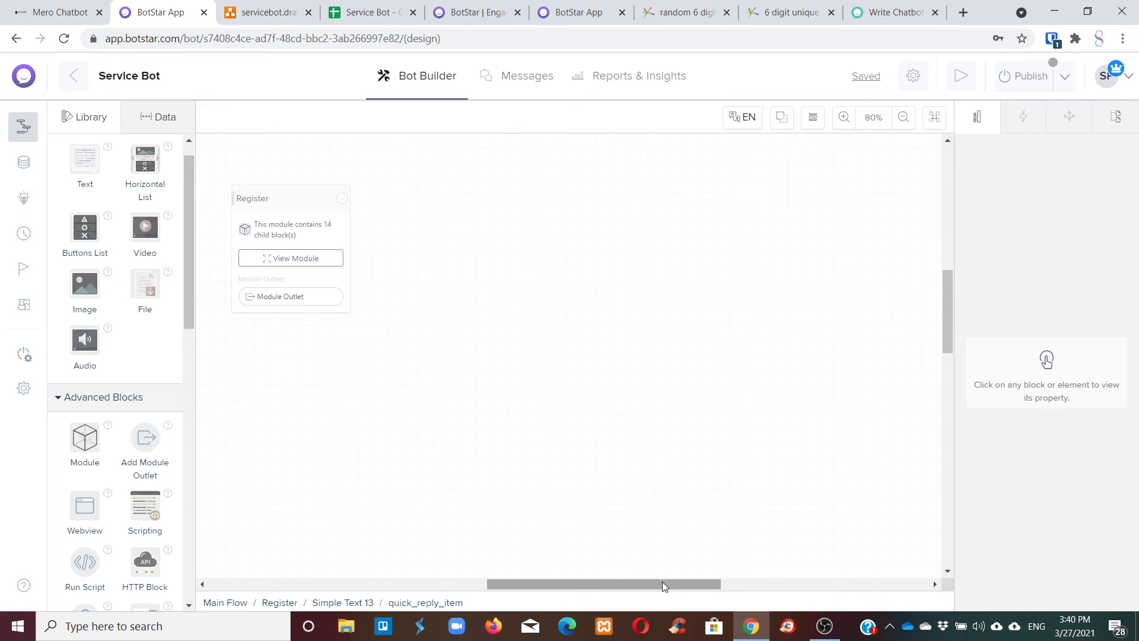
pyautogui.moveTo(662, 583); pyautogui.dragTo(528, 582)
pyautogui.click(678, 302)
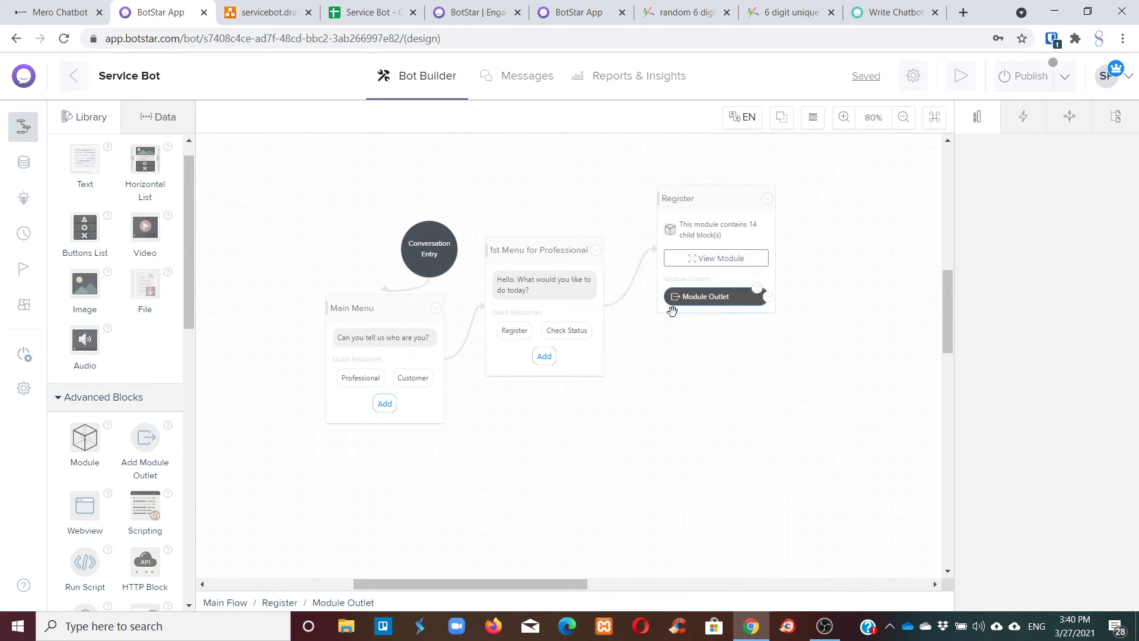
pyautogui.click(758, 291)
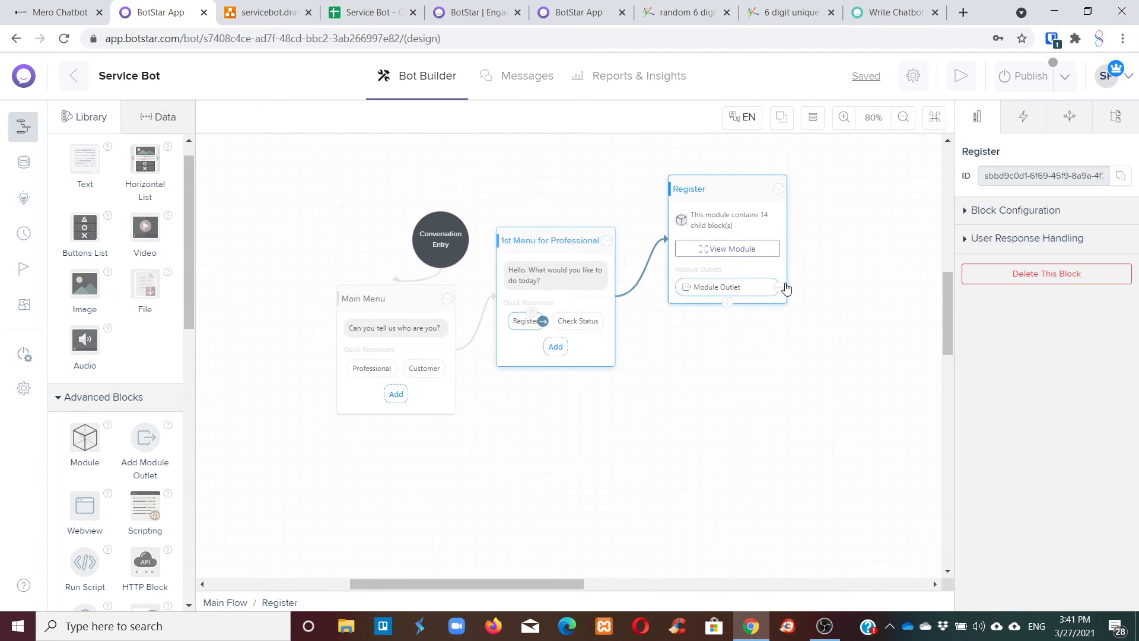
pyautogui.moveTo(771, 411); pyautogui.dragTo(431, 397)
pyautogui.moveTo(556, 433); pyautogui.dragTo(551, 440)
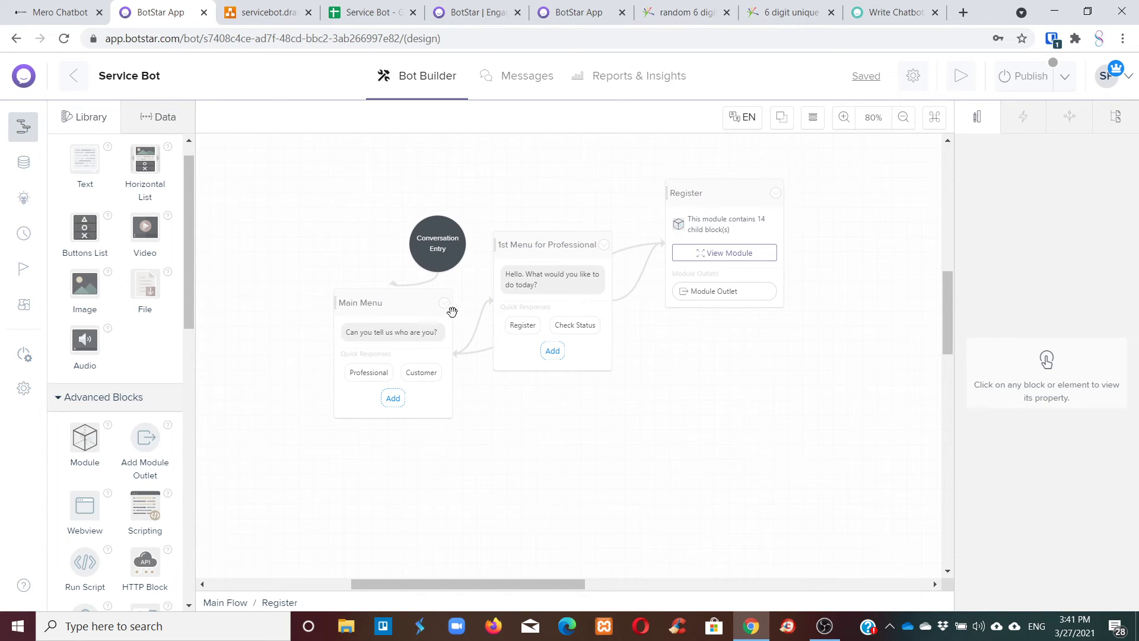
# Run Test This Block from the Main Menu to preview the bot.
pyautogui.moveTo(564, 585); pyautogui.dragTo(593, 585)
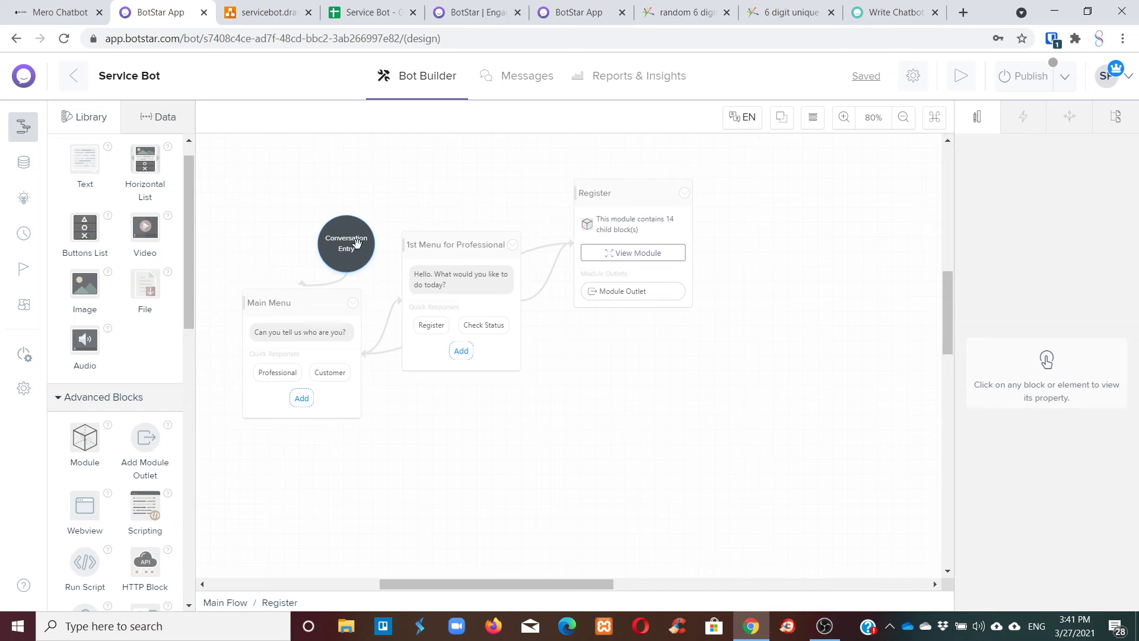
pyautogui.click(353, 303)
pyautogui.click(320, 319)
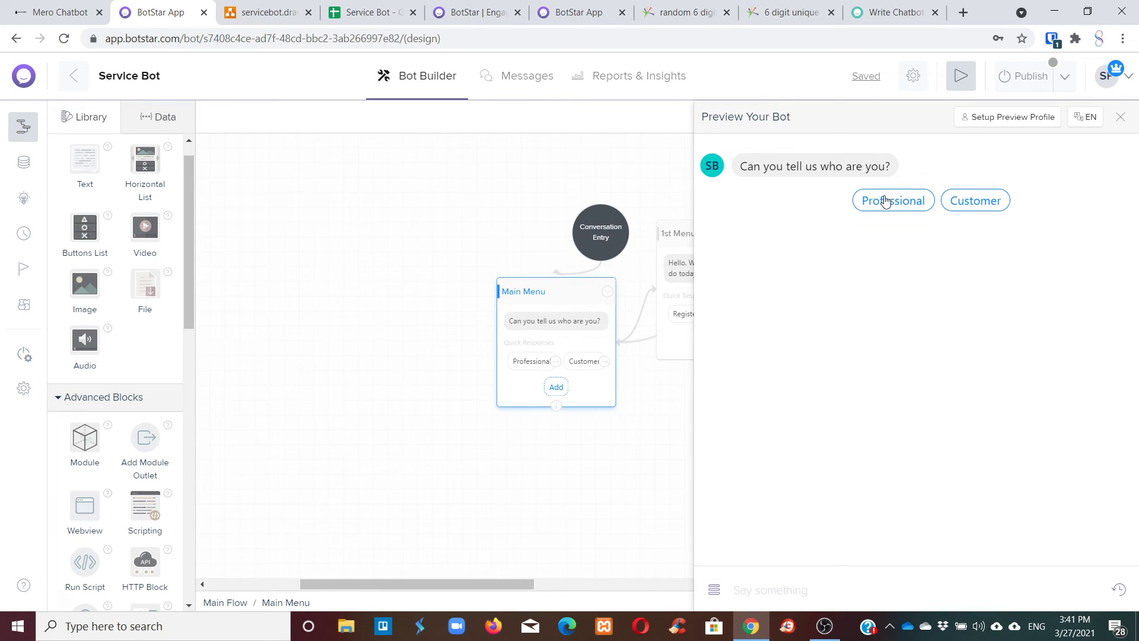
# In the preview, answer Professional, then Register, then choose Electrician as the trade.
pyautogui.click(885, 202)
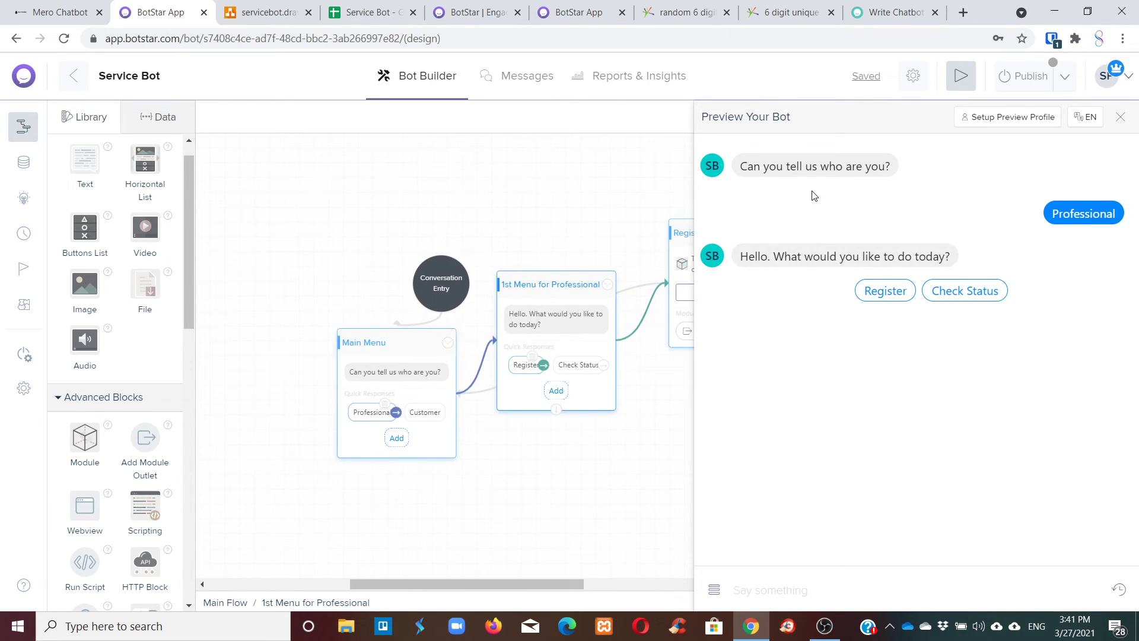
pyautogui.click(876, 293)
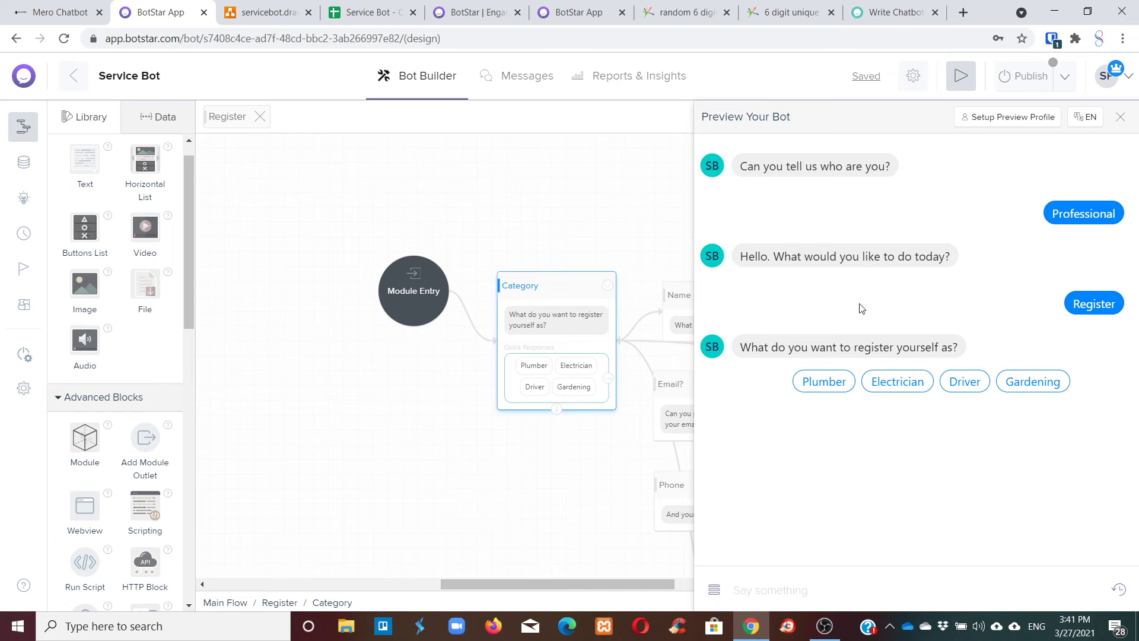
pyautogui.click(897, 389)
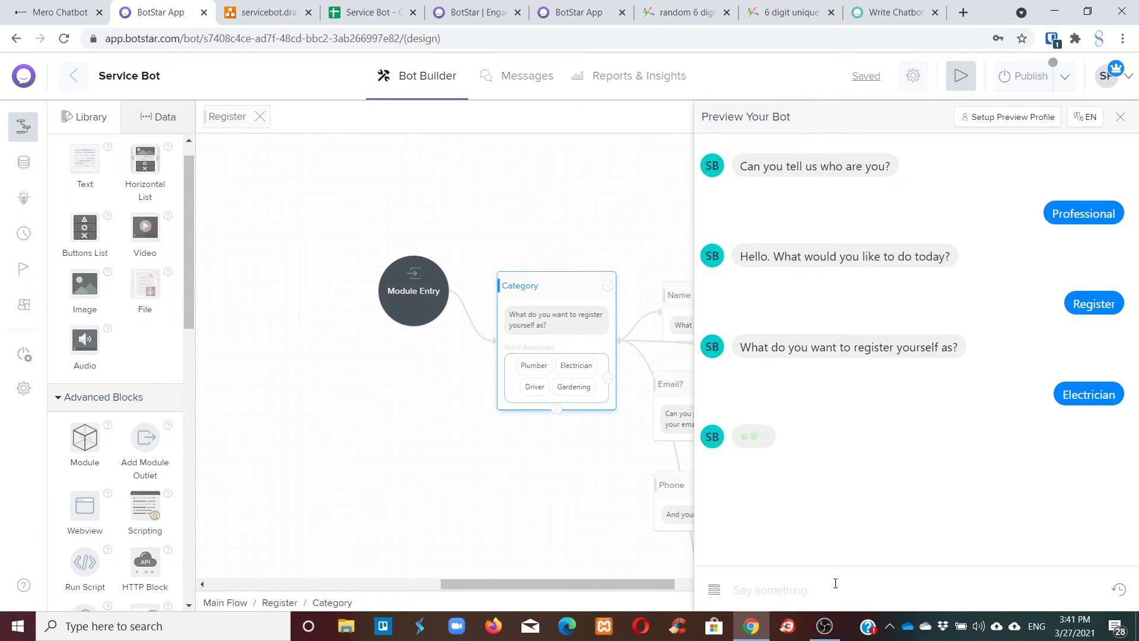
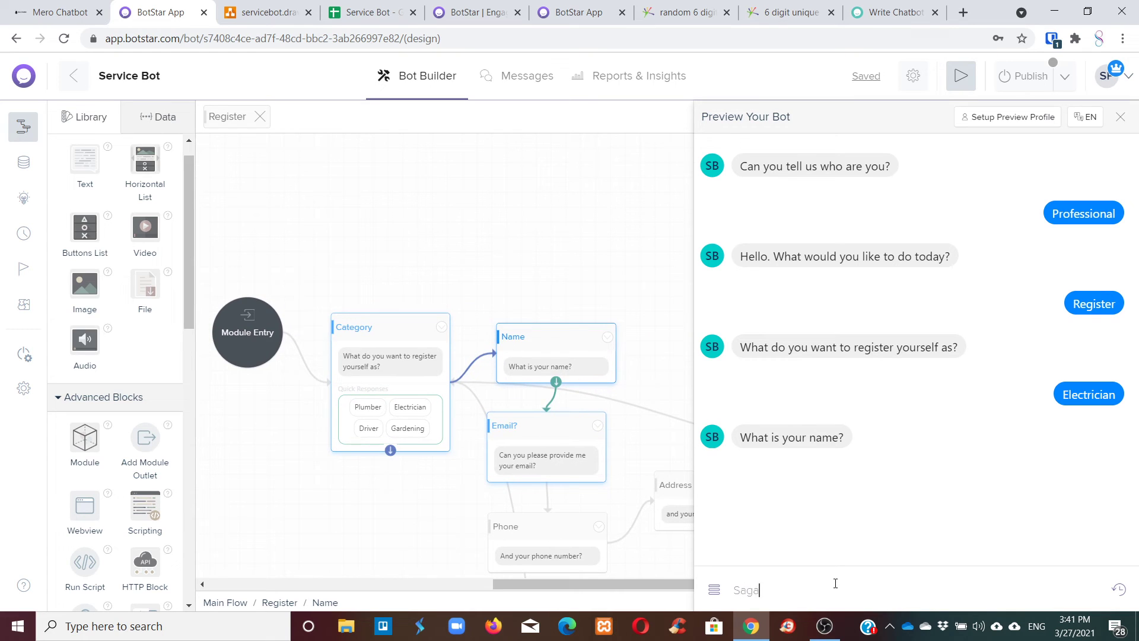
# Answer the bot's questions with a full name, an email address and a phone number.
pyautogui.press('Return')
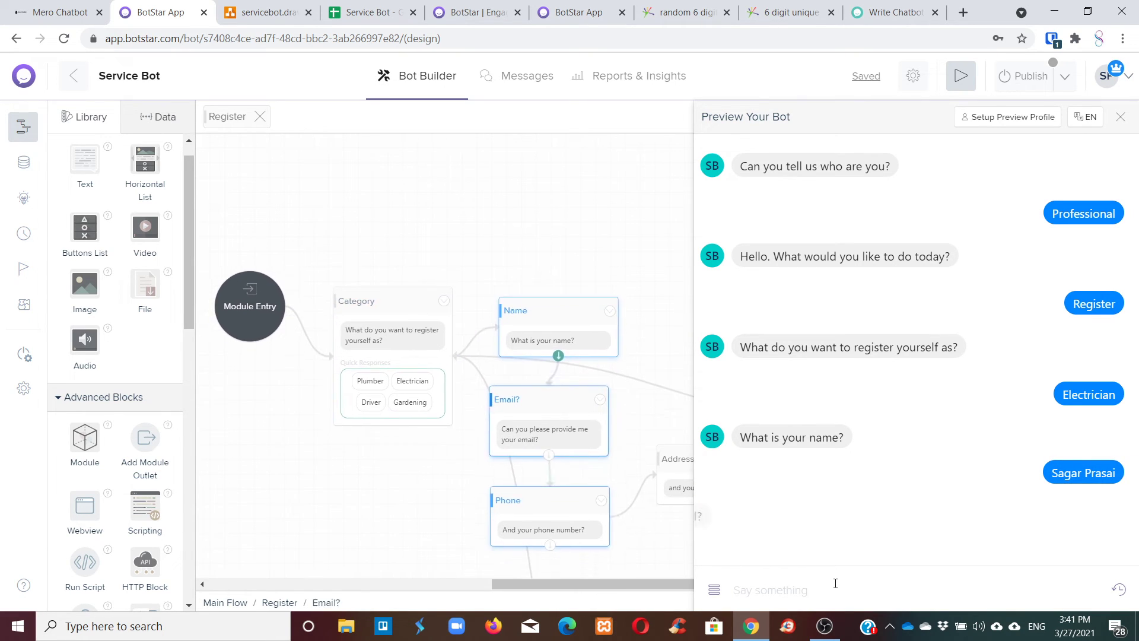
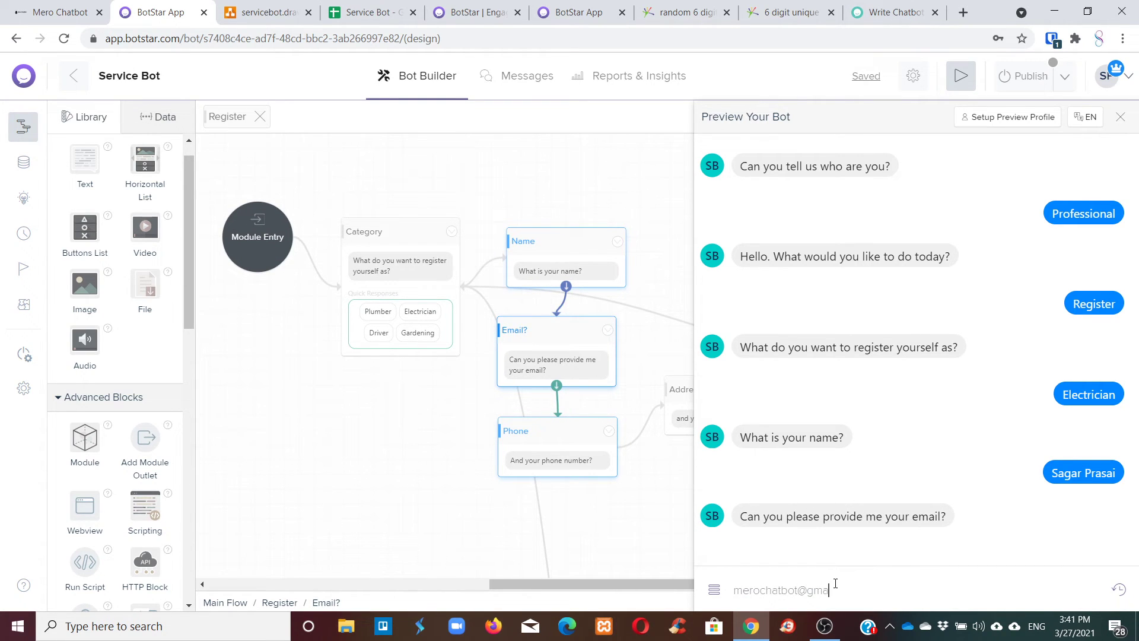
pyautogui.press('Return')
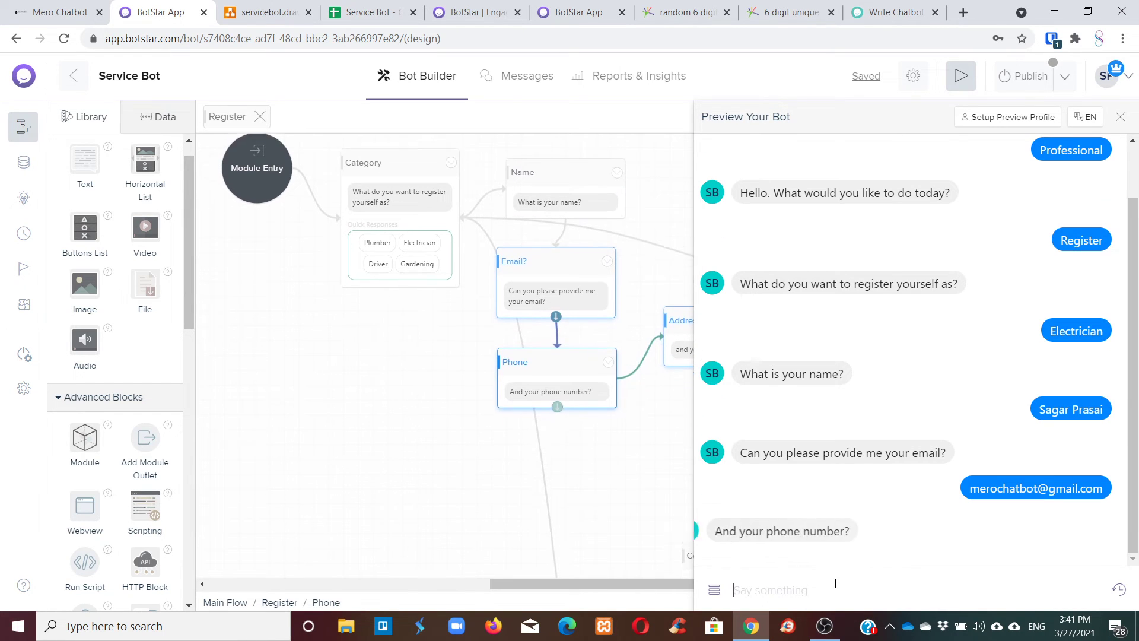
pyautogui.write('9')
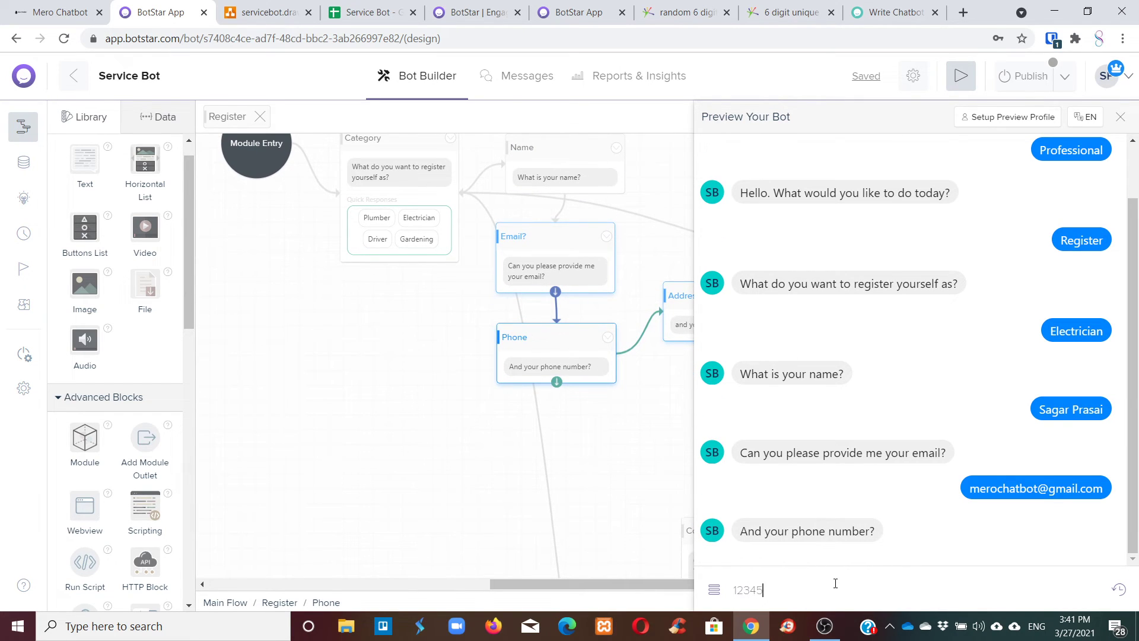
pyautogui.write('23456789')
pyautogui.press('Return')
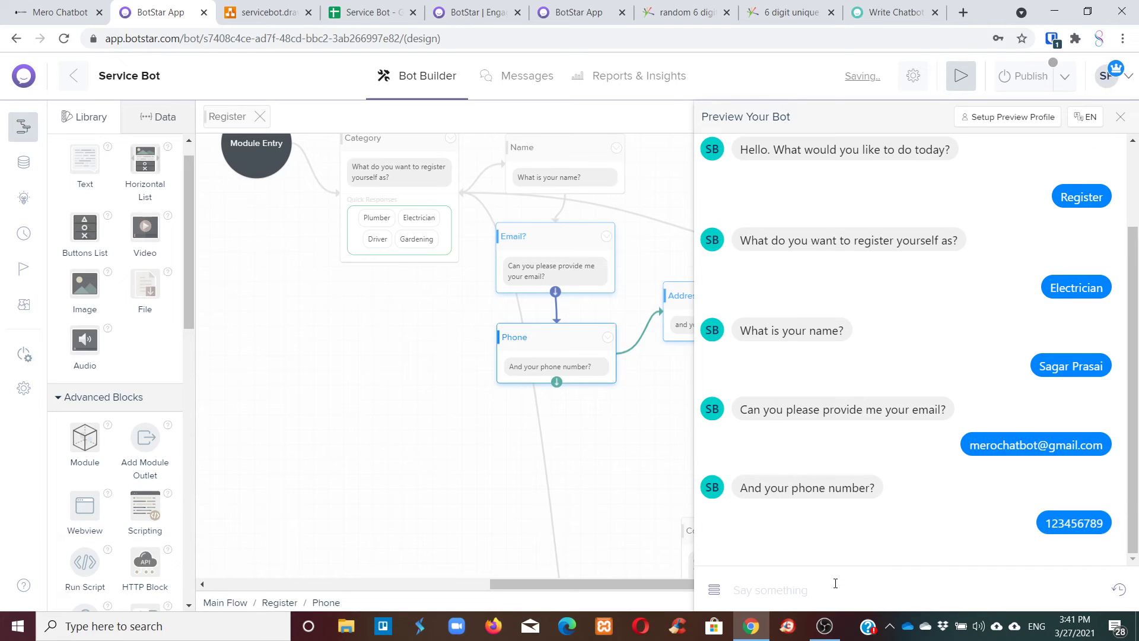
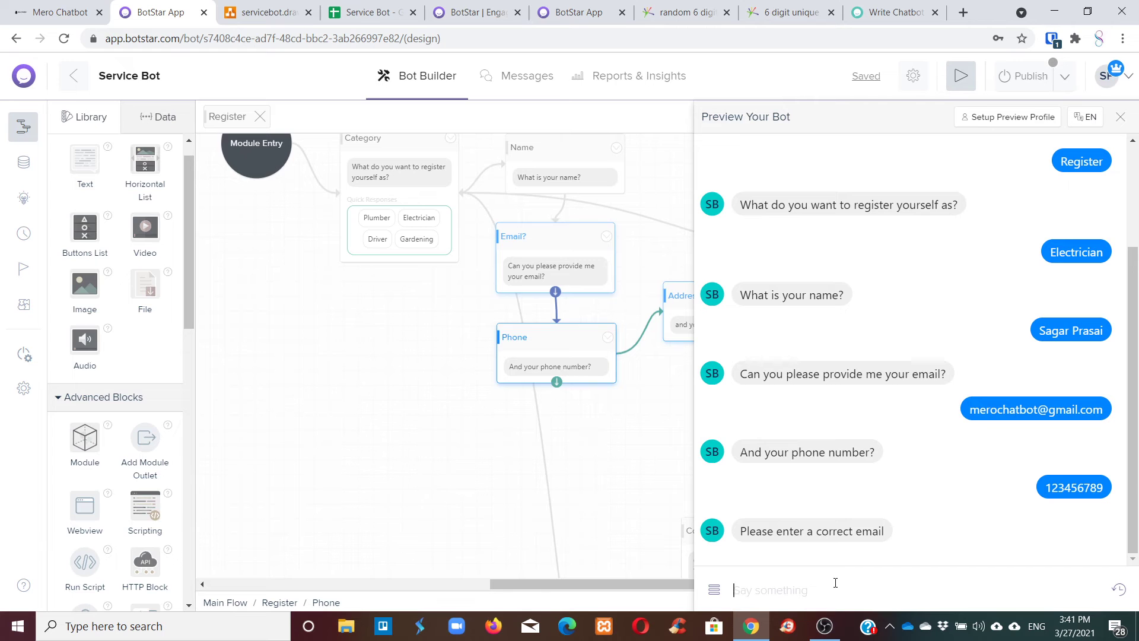
# Close the preview and set Response Validation to * on the Phone and Address blocks.
pyautogui.click(1120, 116)
pyautogui.scroll(3, 787, 324)
pyautogui.scroll(-1, 750, 331)
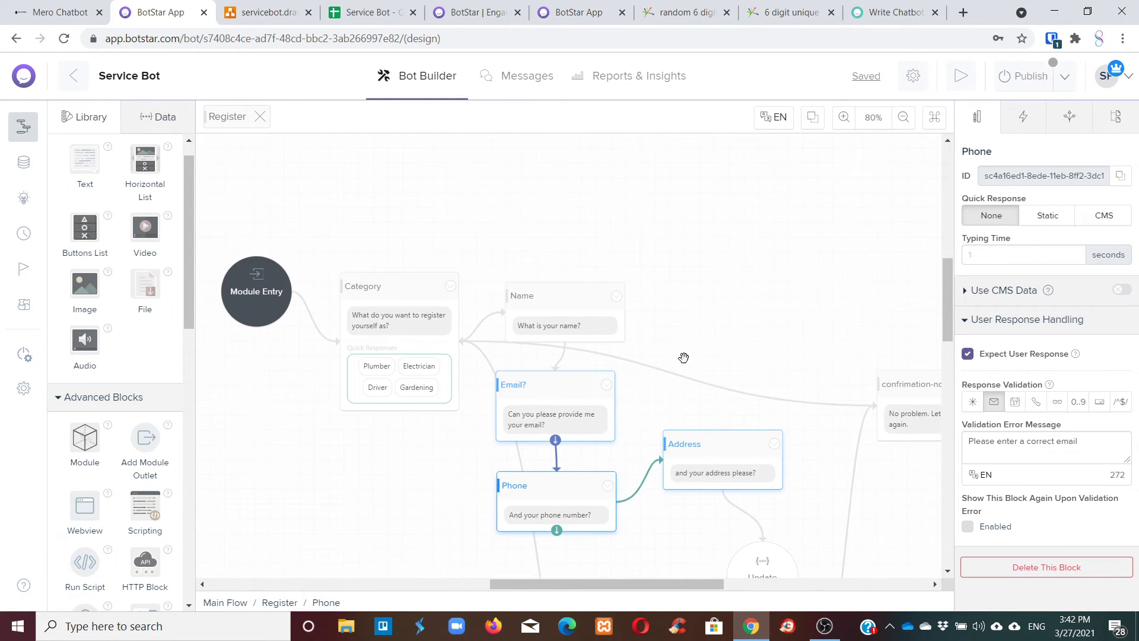
pyautogui.scroll(-3, 573, 414)
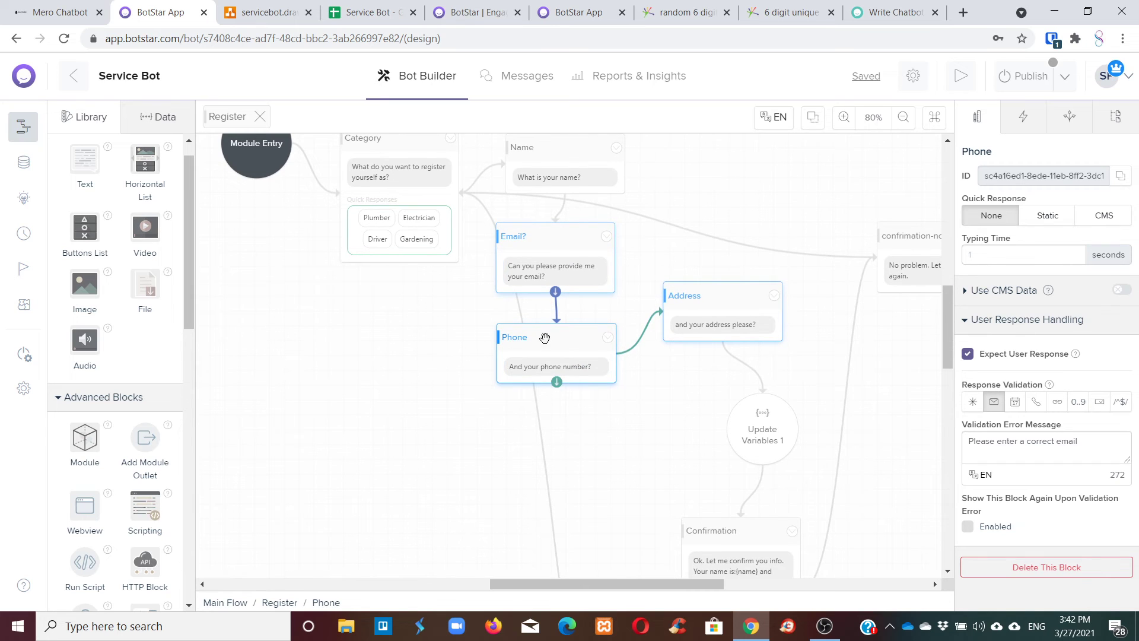
pyautogui.click(581, 236)
pyautogui.click(584, 333)
pyautogui.click(972, 401)
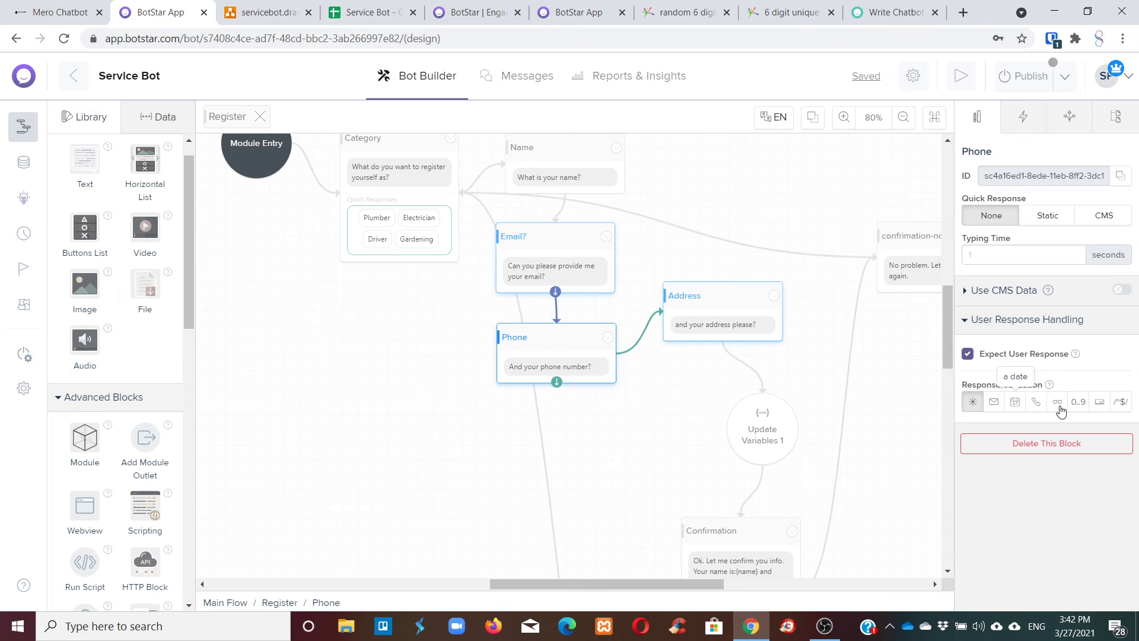
pyautogui.click(700, 297)
pyautogui.click(972, 402)
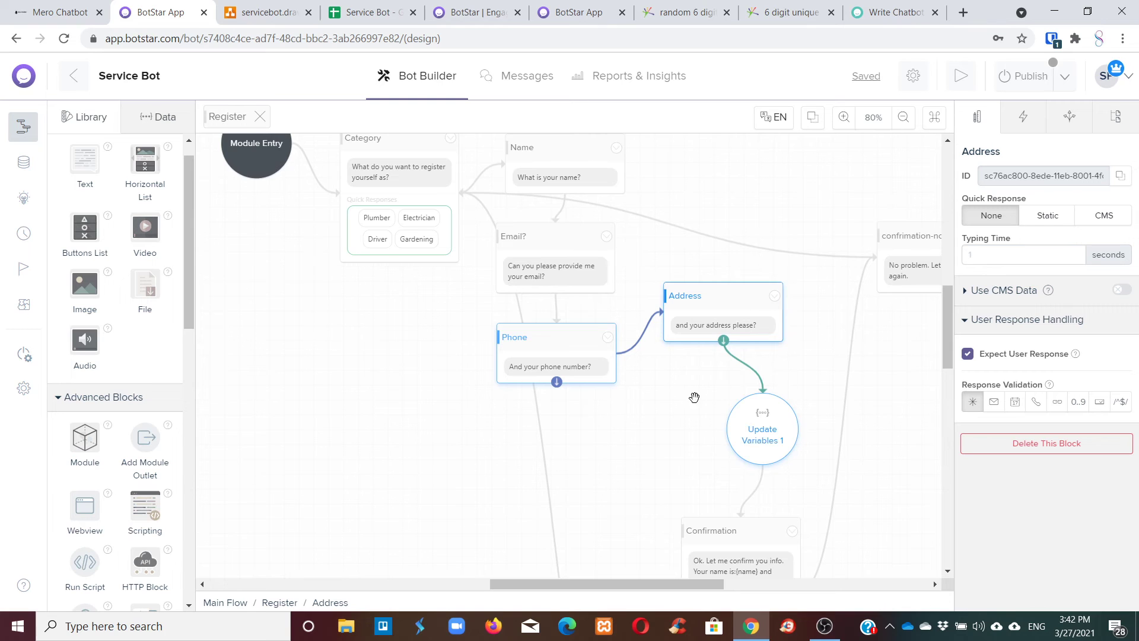
# Start a test conversation from the Category block with Test This Block.
pyautogui.scroll(1, 518, 283)
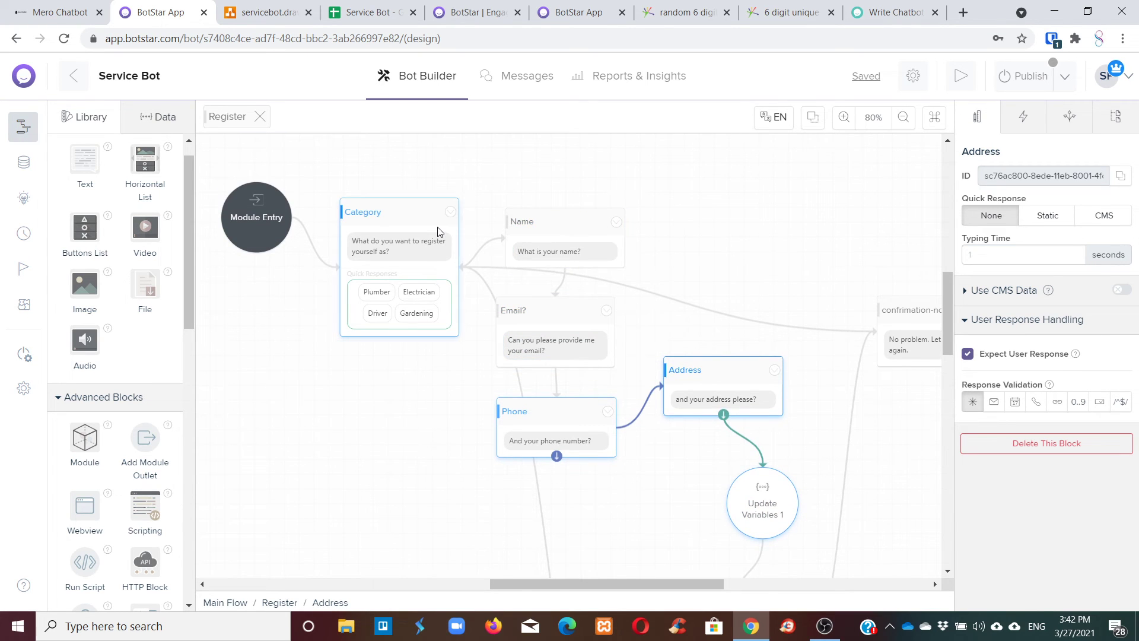
pyautogui.click(413, 215)
pyautogui.click(273, 212)
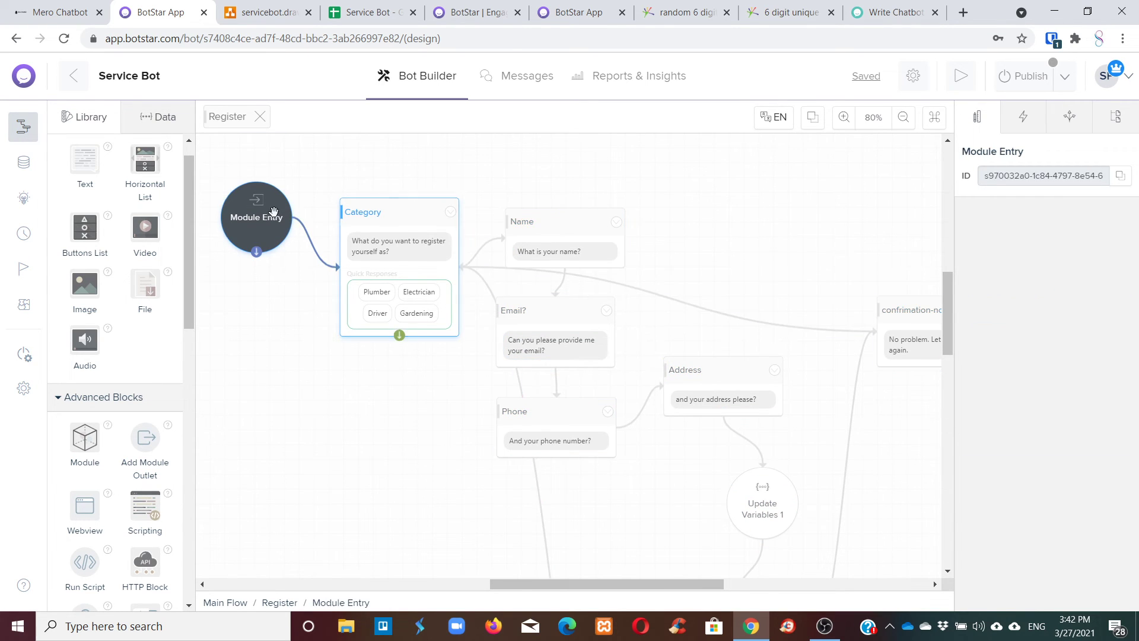
pyautogui.click(416, 212)
pyautogui.click(450, 212)
pyautogui.click(409, 229)
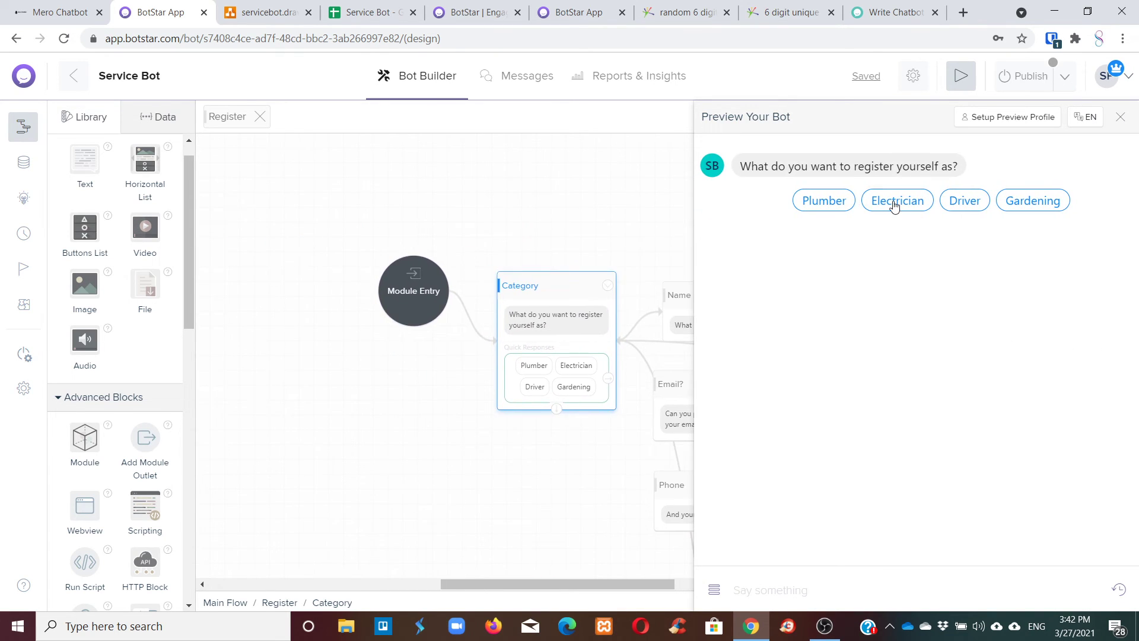
# Choose Electrician, then answer with a full name, email address, phone number and postal address.
pyautogui.click(896, 202)
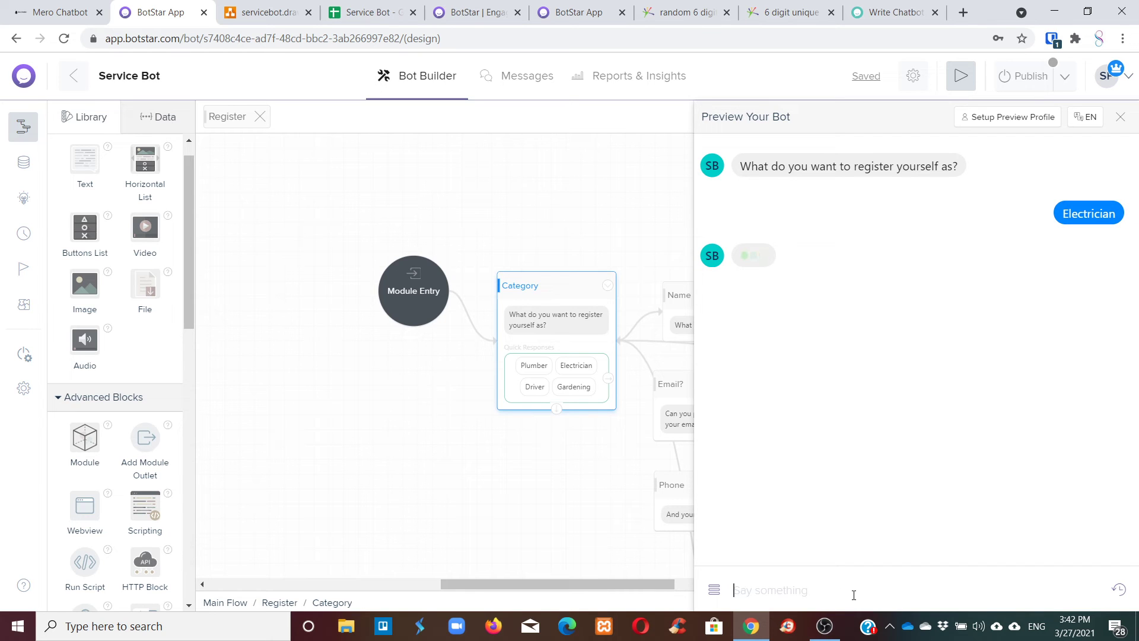
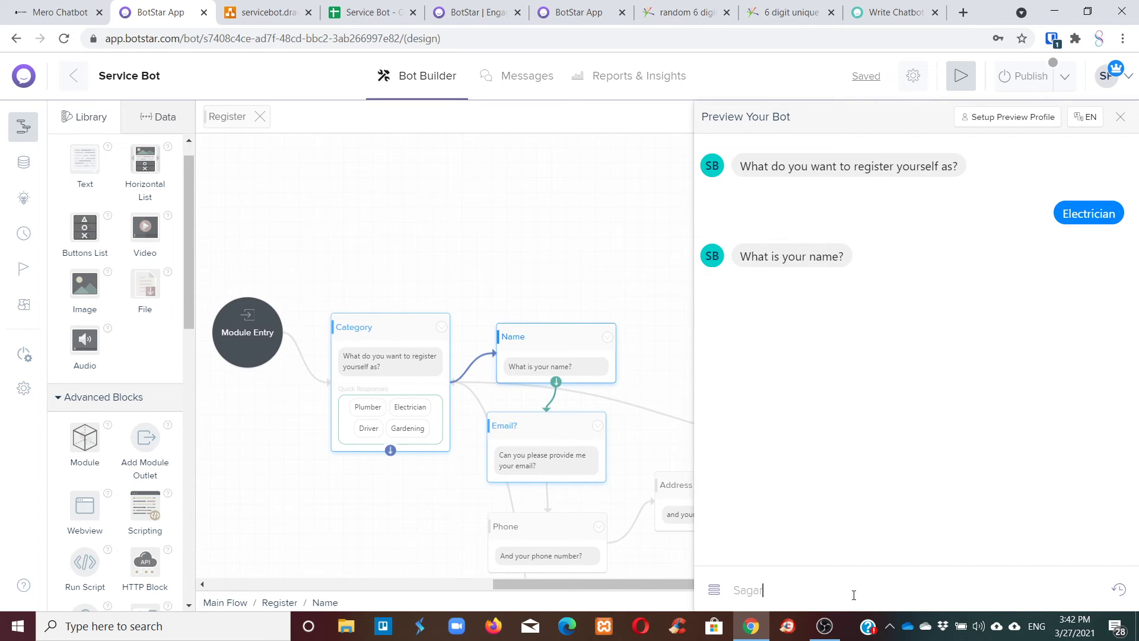
pyautogui.press('Return')
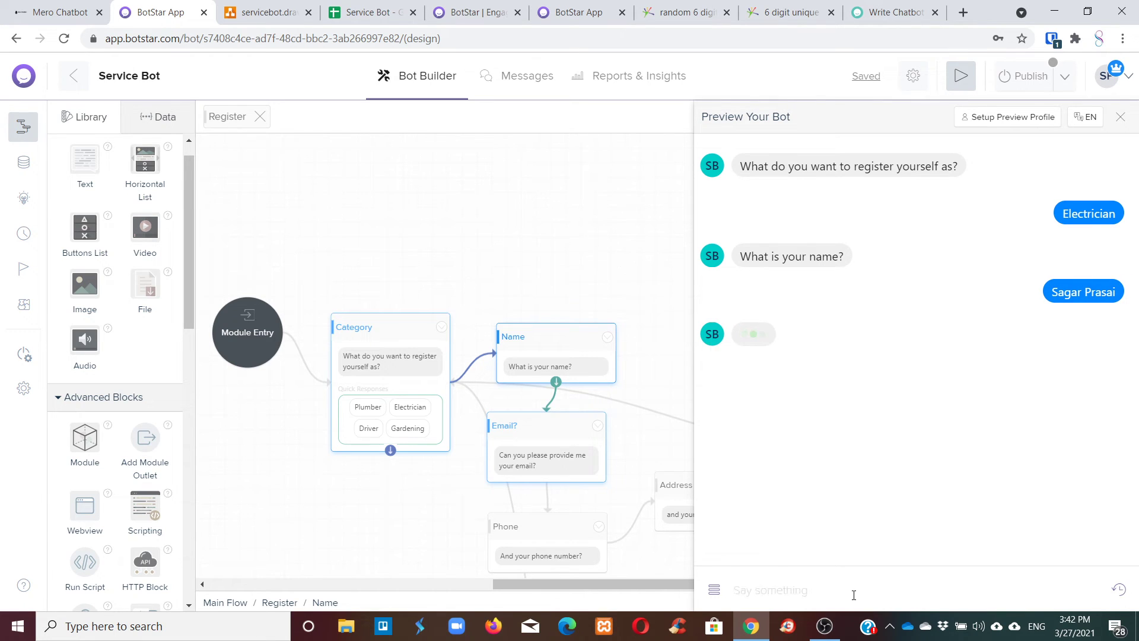
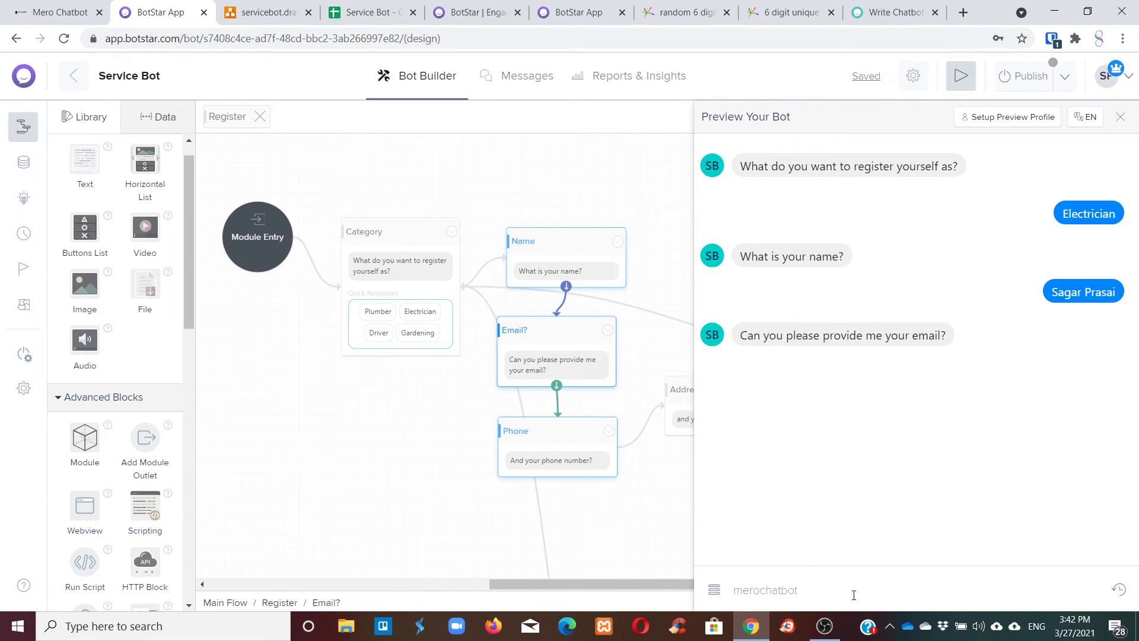
pyautogui.press('Return')
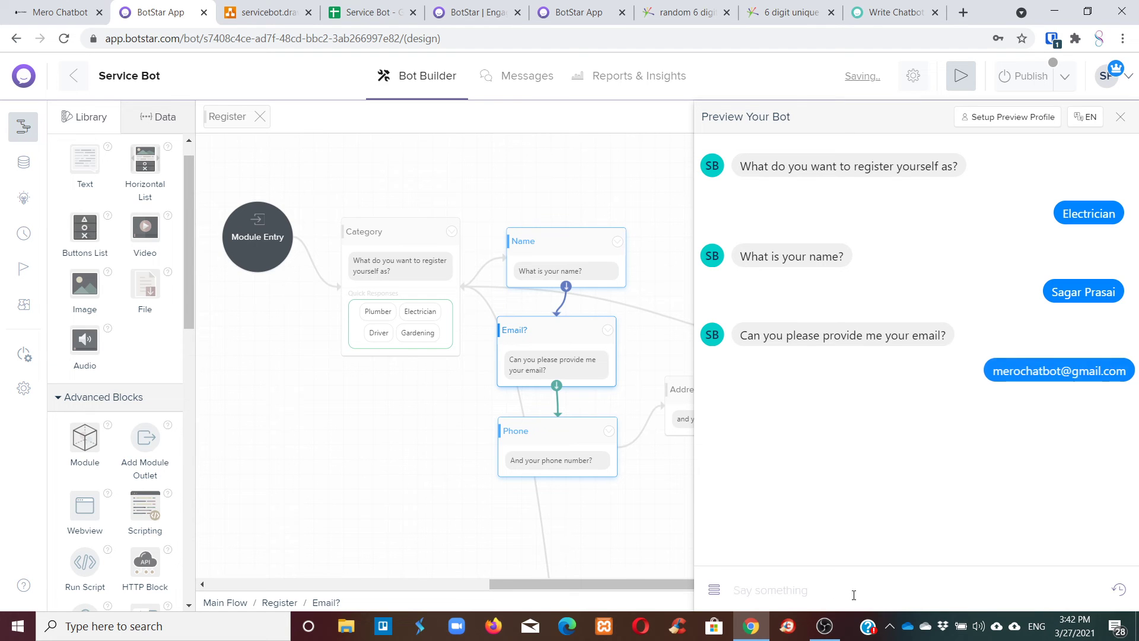
pyautogui.write('1234567')
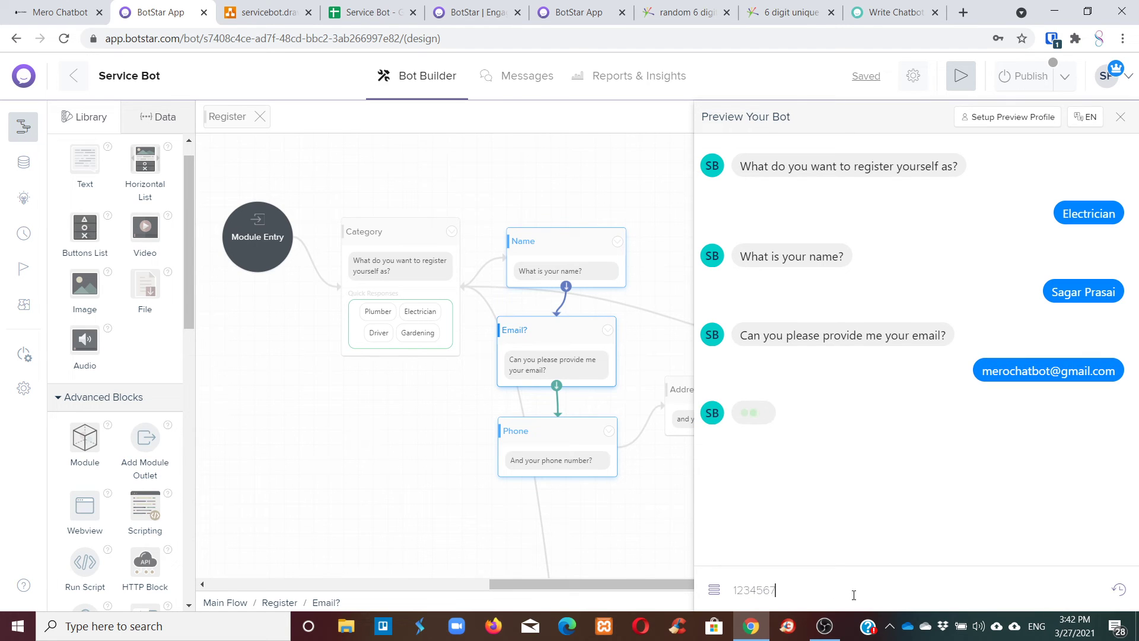
pyautogui.press('Return')
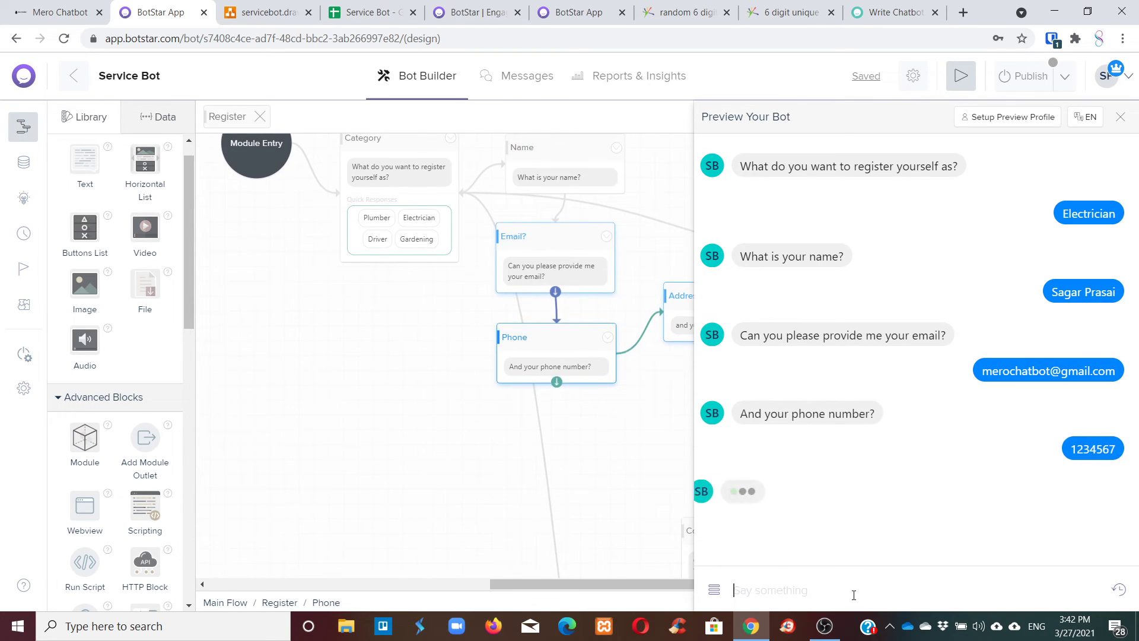
pyautogui.write('Kath')
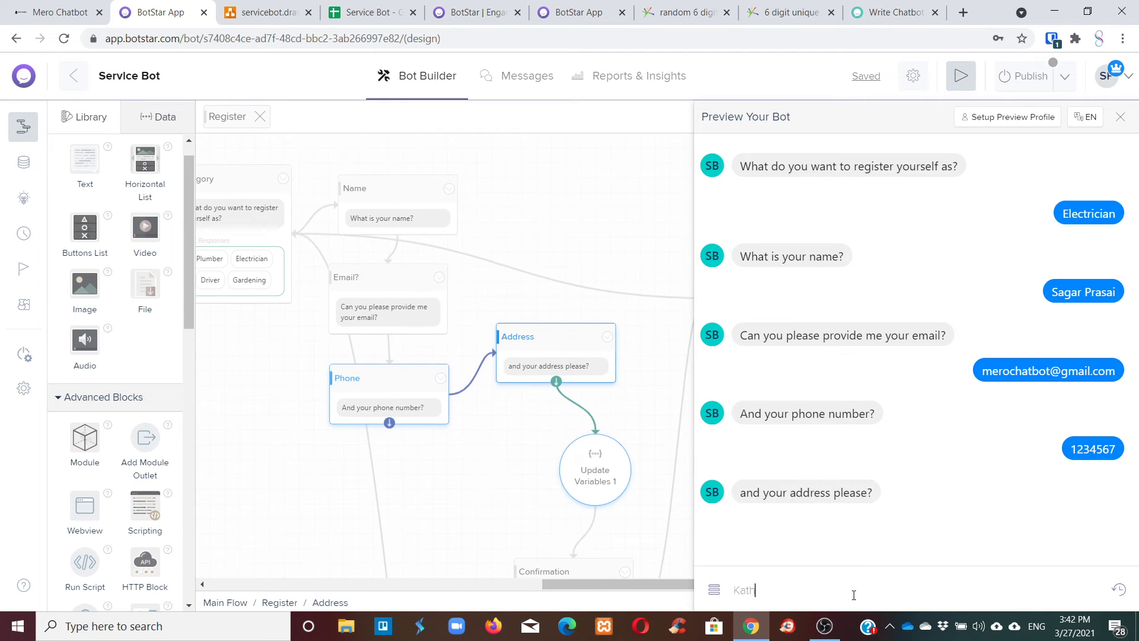
pyautogui.write('mandu, Nepal')
pyautogui.press('Return')
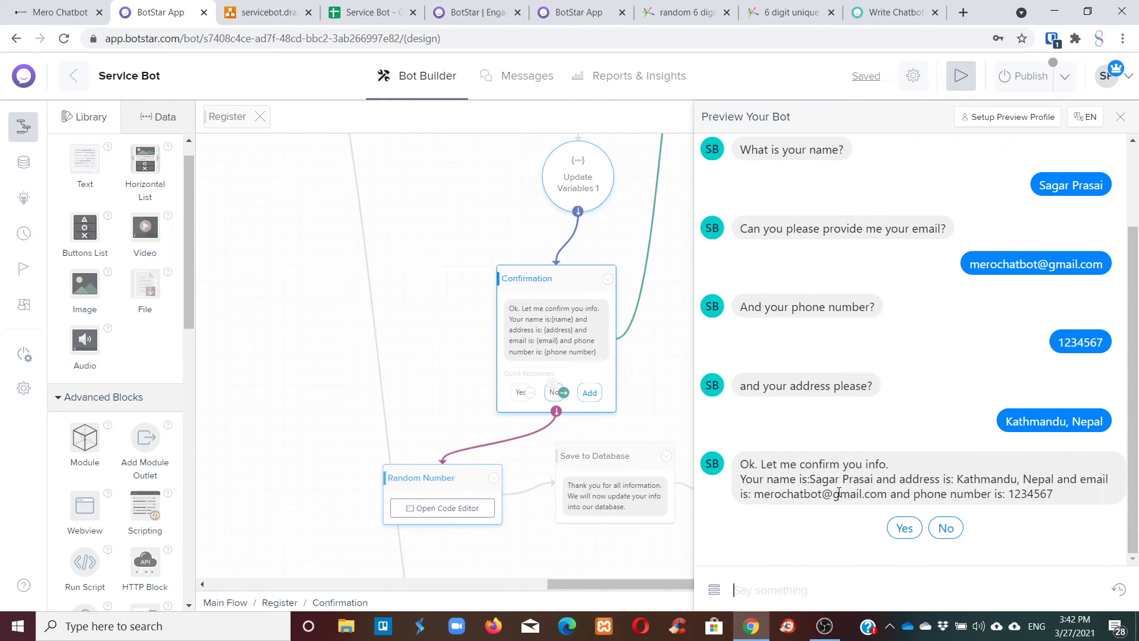
# Confirm the registration details with Yes and copy the user code the bot issues.
pyautogui.moveTo(810, 479); pyautogui.dragTo(822, 480)
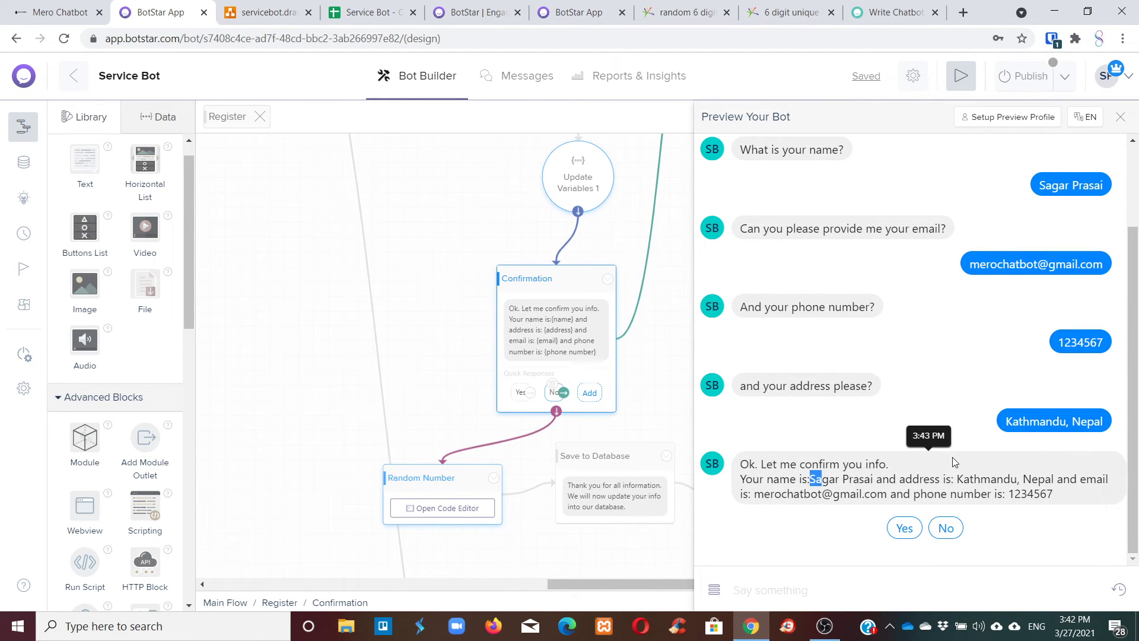
pyautogui.click(917, 530)
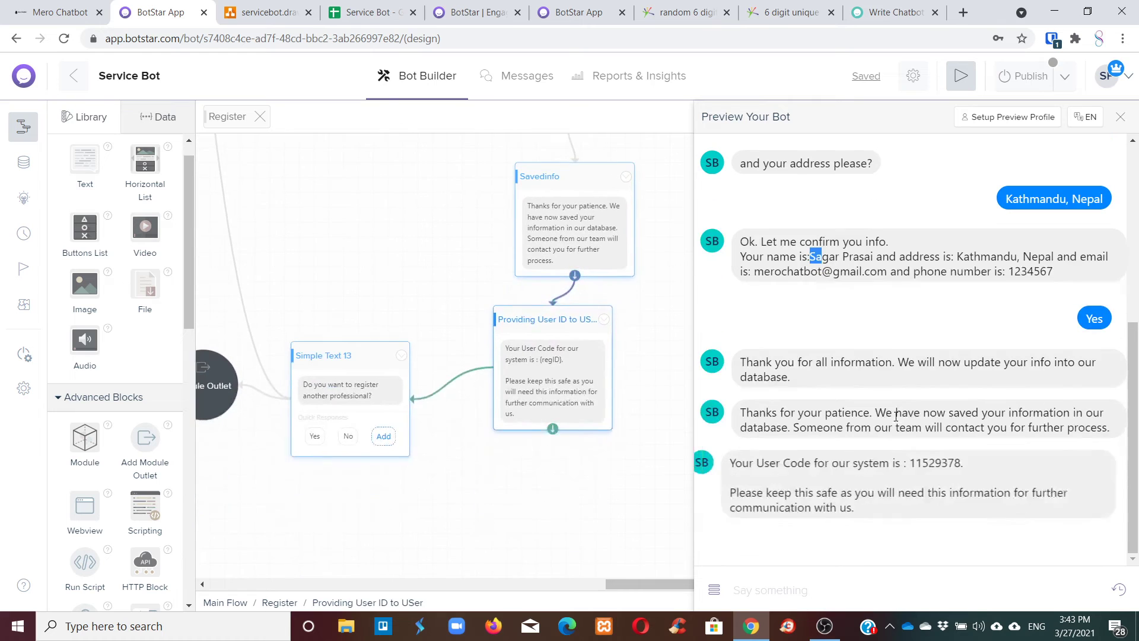
pyautogui.moveTo(920, 462); pyautogui.dragTo(953, 411)
pyautogui.rightClick(953, 412)
pyautogui.click(969, 422)
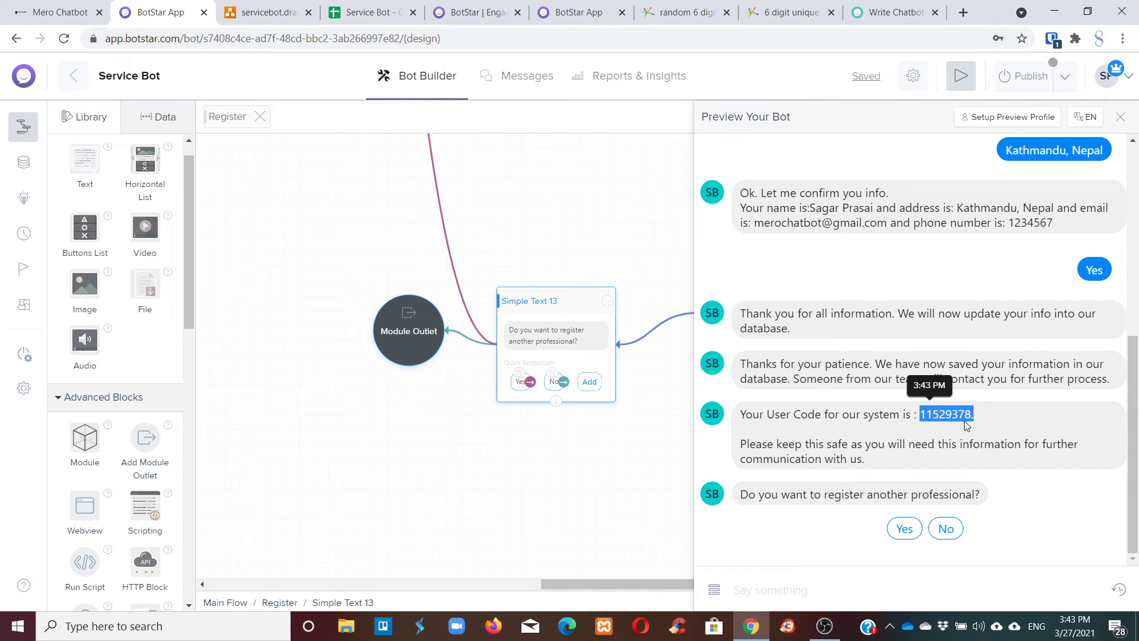
# In the Service Bot sheet, check row 3's stored code, name, phone and Processing status.
pyautogui.click(380, 5)
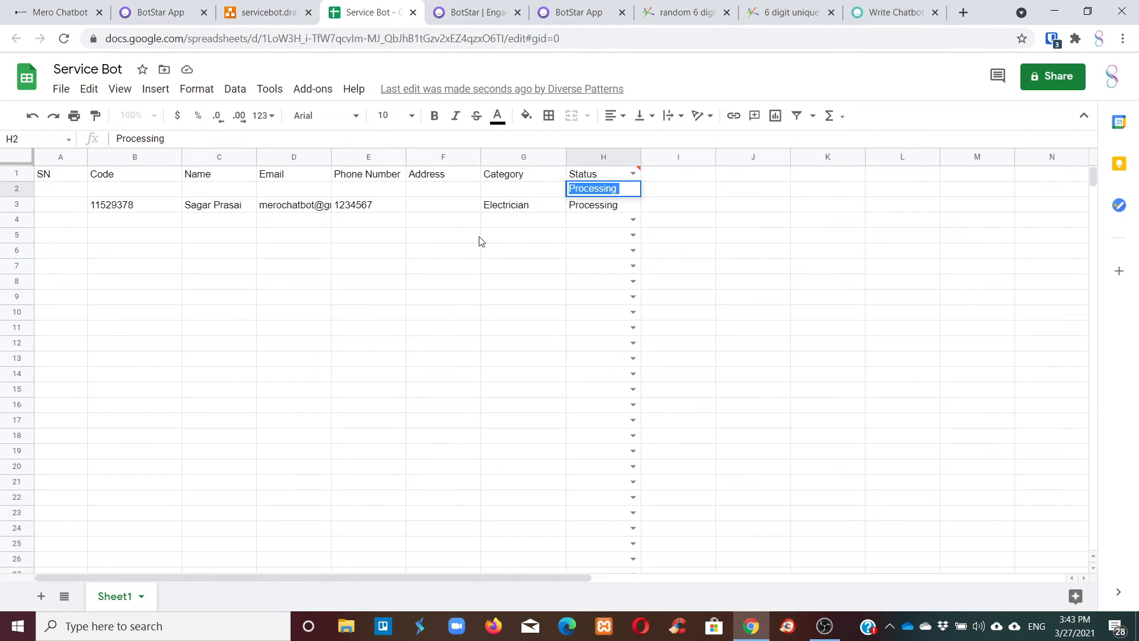
pyautogui.press('Escape')
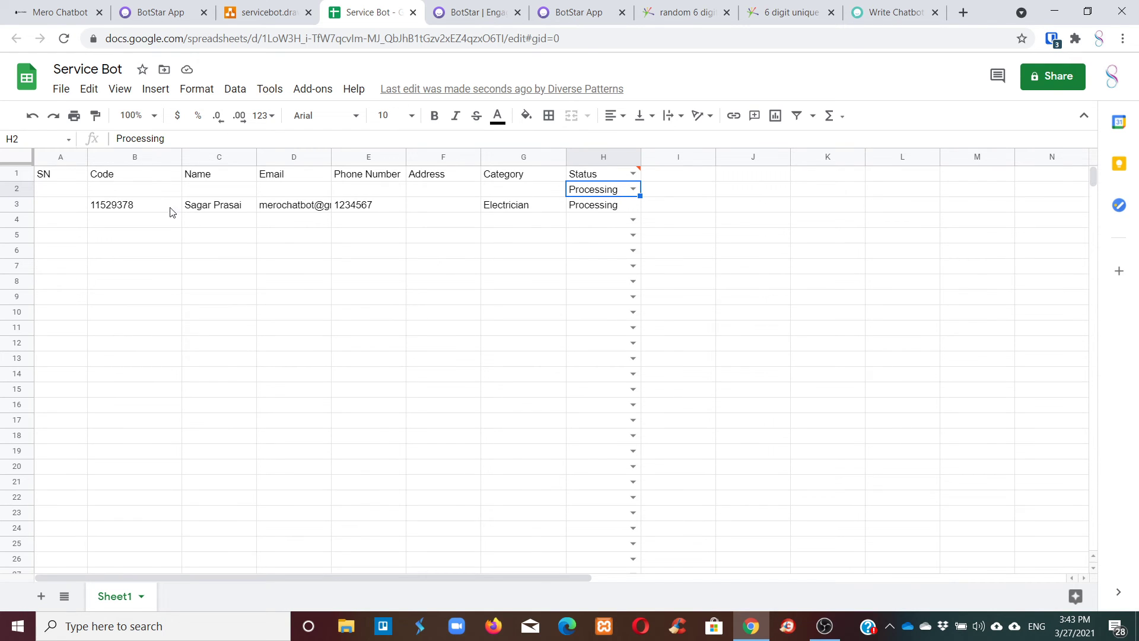
pyautogui.click(126, 211)
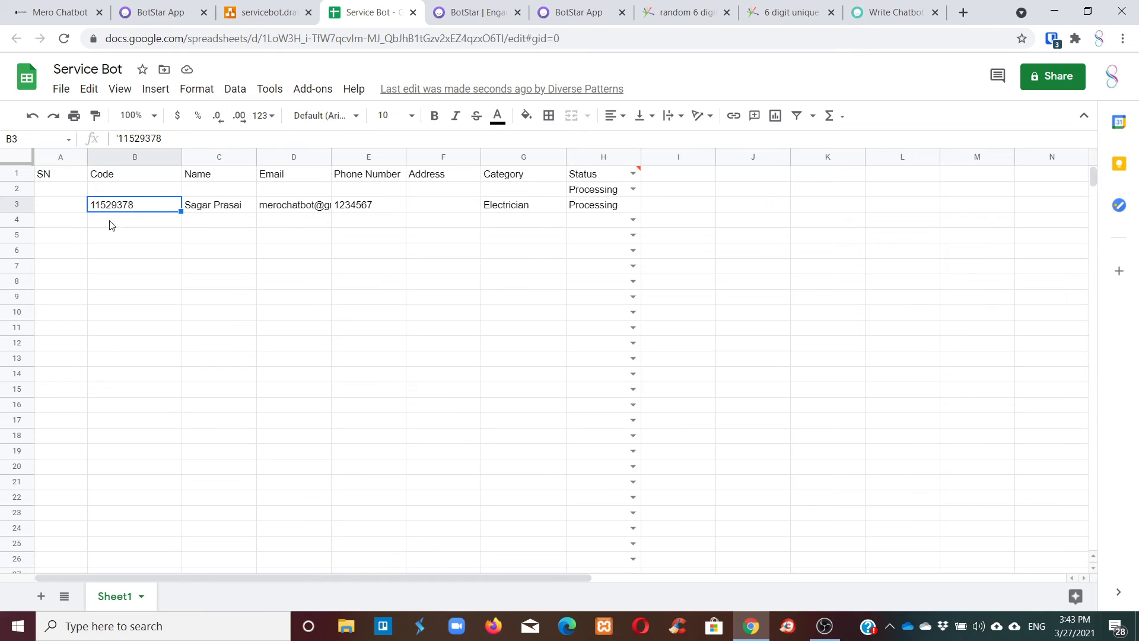
pyautogui.click(213, 215)
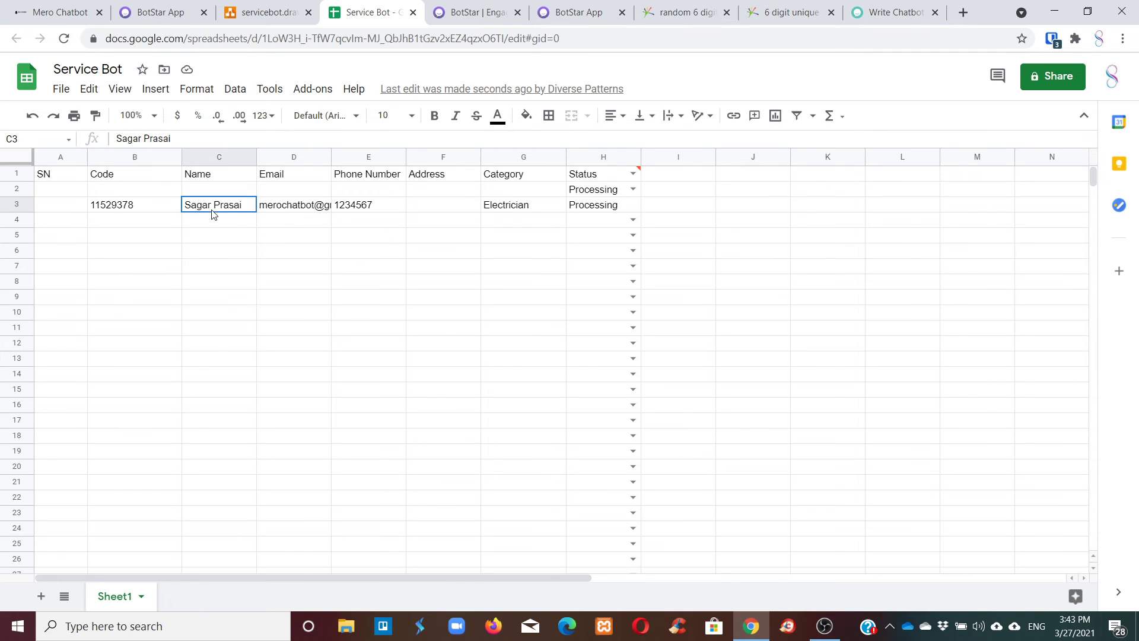
pyautogui.click(272, 206)
pyautogui.click(356, 195)
pyautogui.click(391, 208)
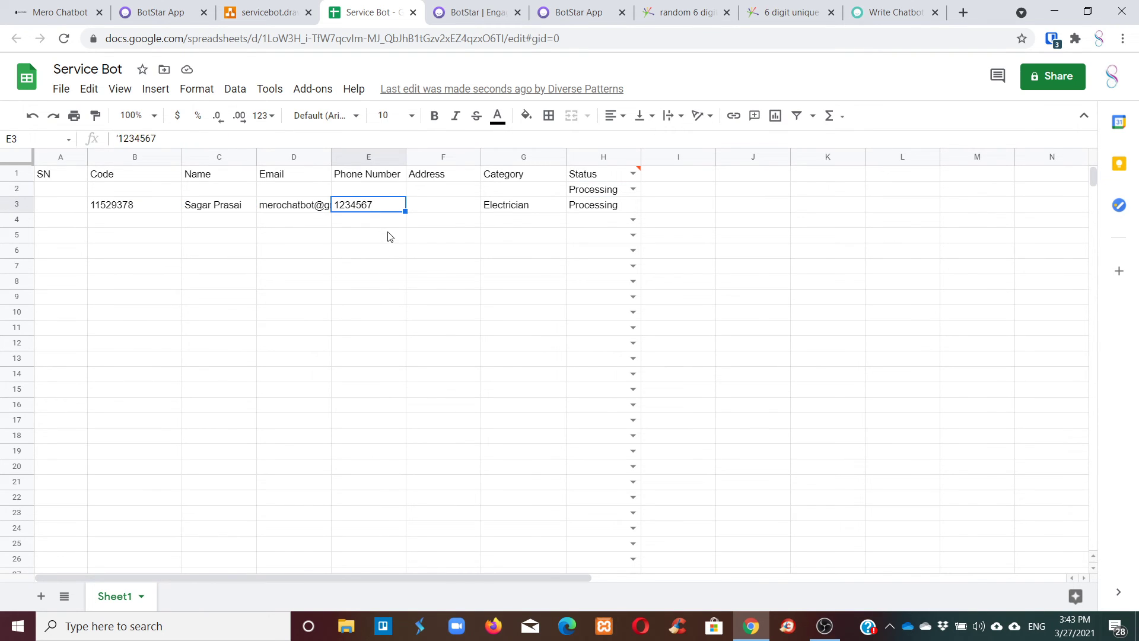
pyautogui.click(617, 234)
pyautogui.click(618, 207)
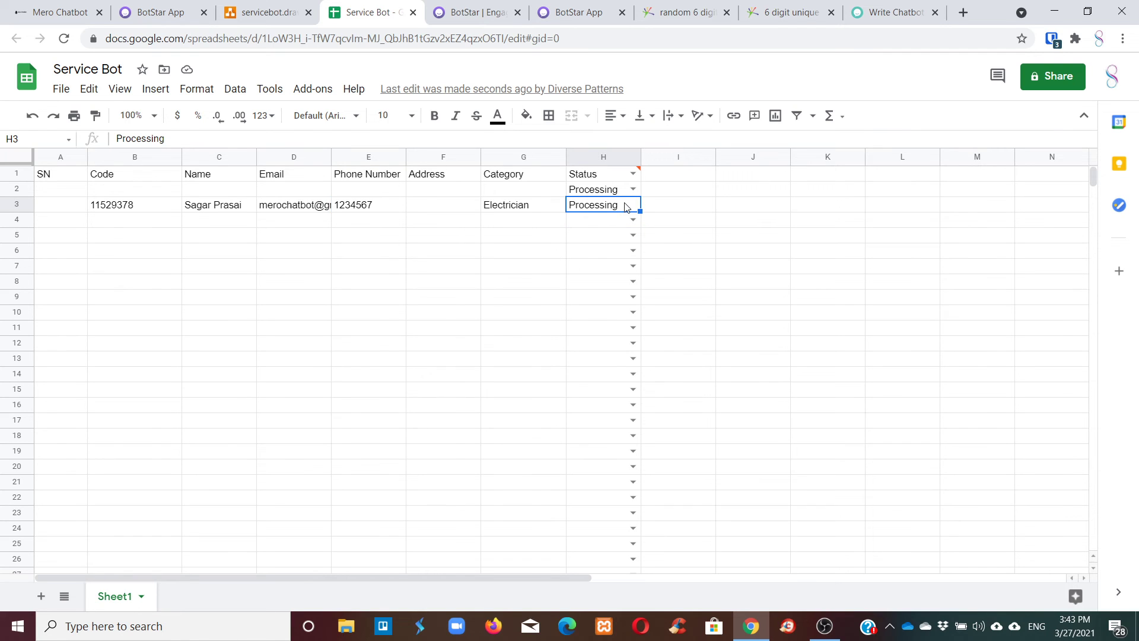
pyautogui.click(611, 222)
# Edit column H's validation list to 'Processing, Approved, Rejected' with spaces after commas, and save.
pyautogui.click(603, 157)
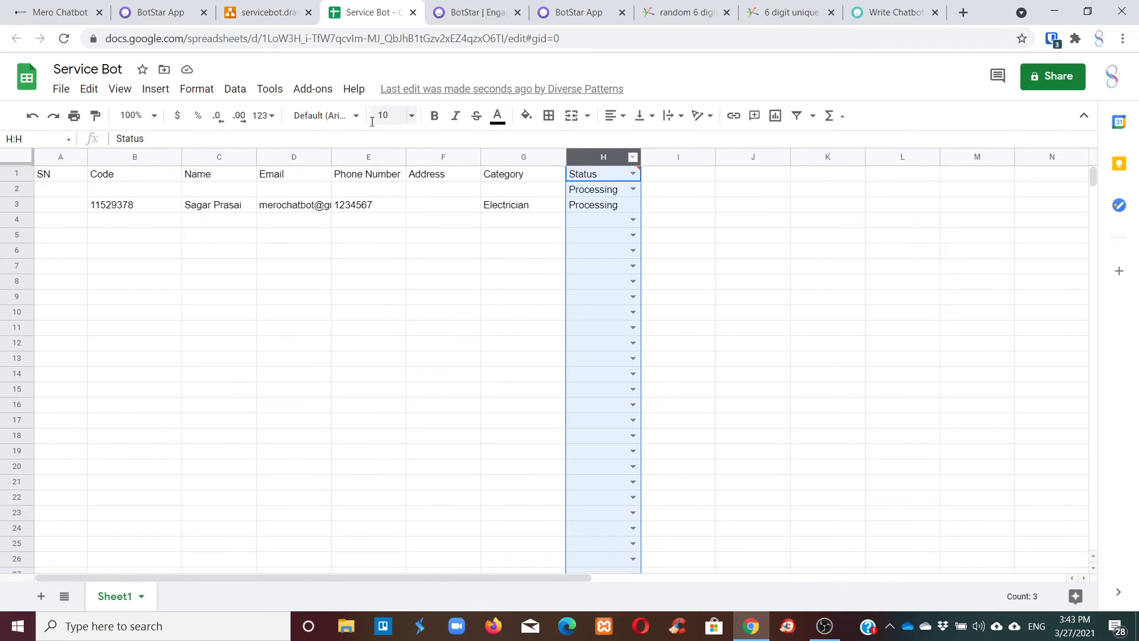
pyautogui.click(235, 89)
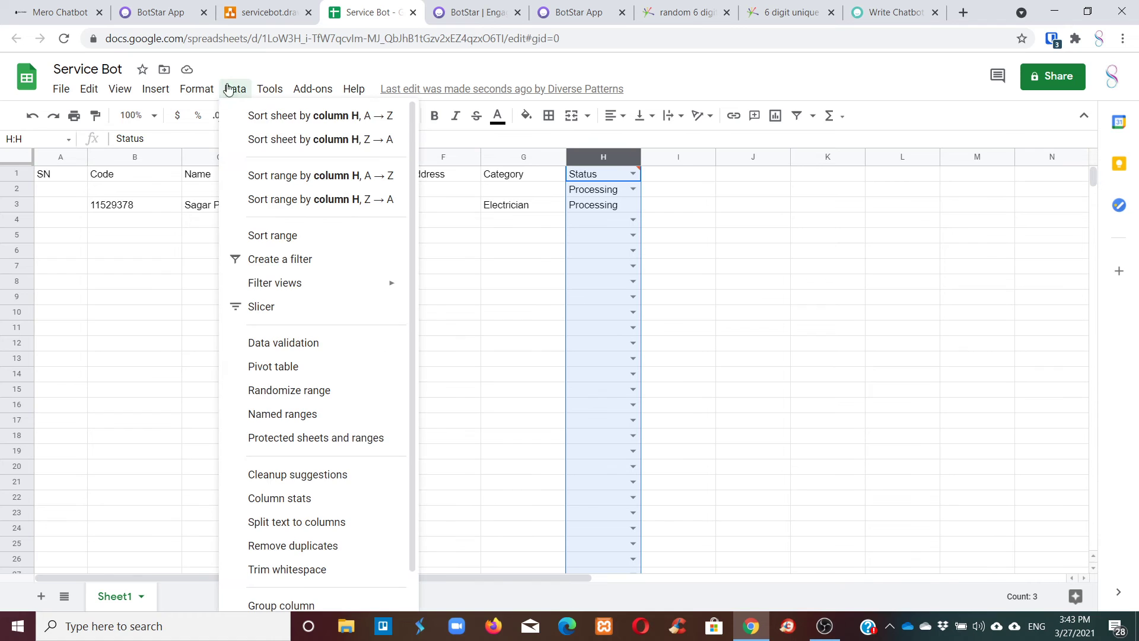
pyautogui.click(303, 350)
pyautogui.click(592, 300)
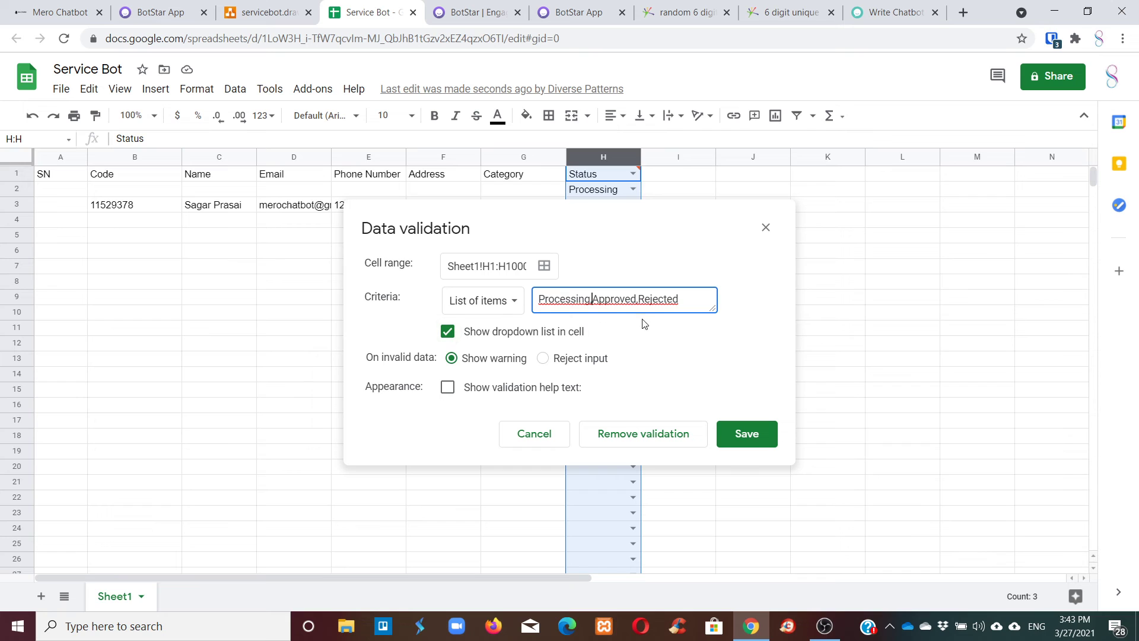
pyautogui.write(',')
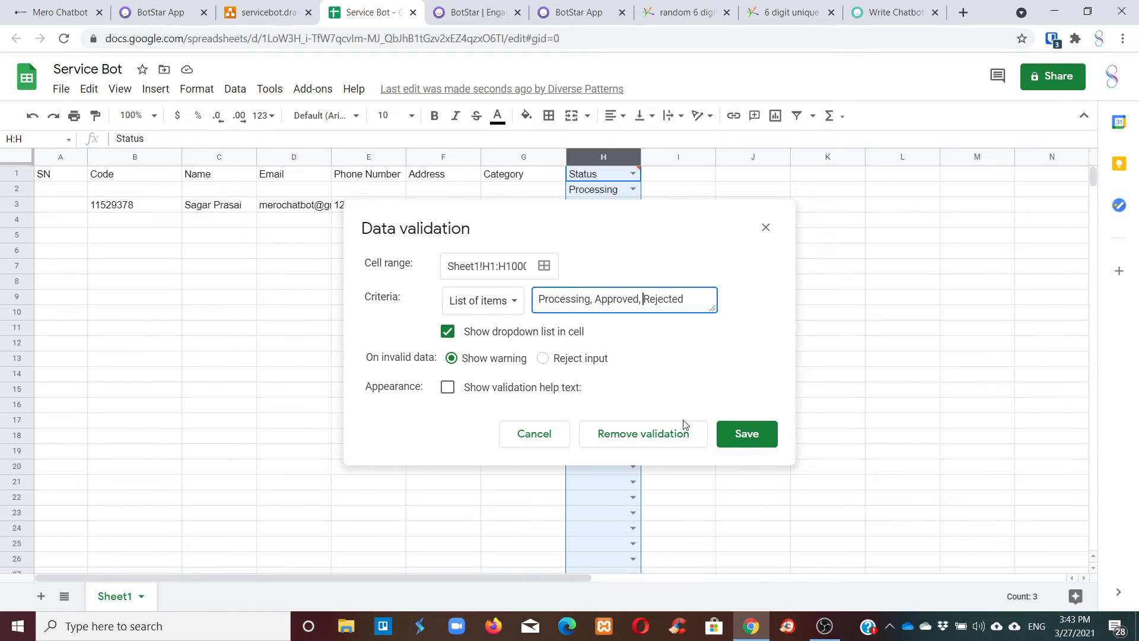
pyautogui.click(749, 434)
pyautogui.click(740, 290)
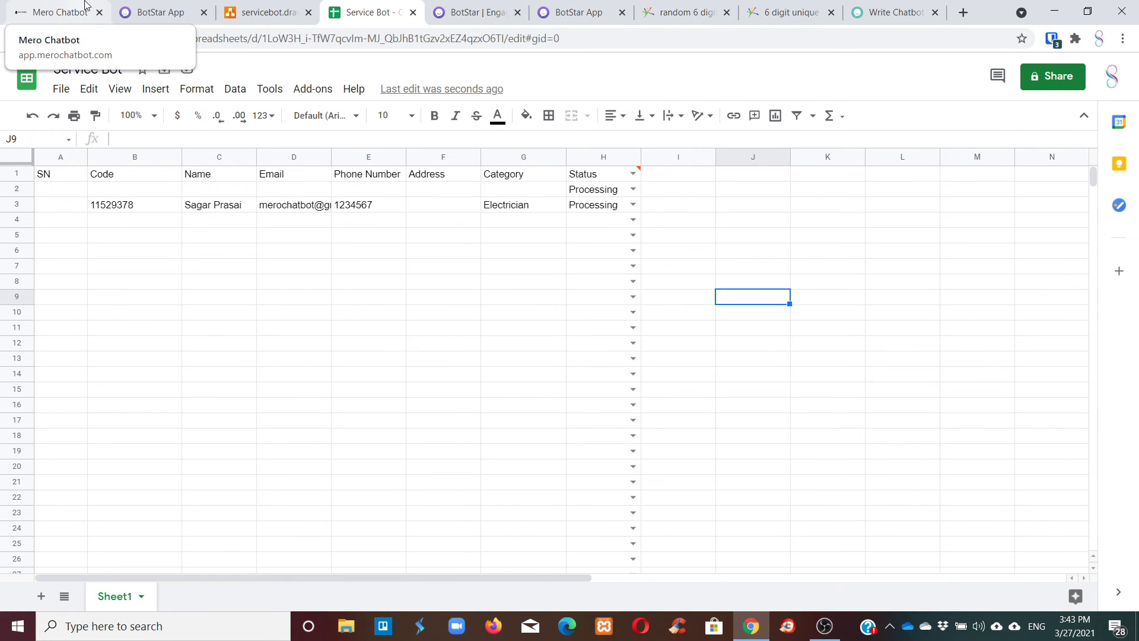
# Back in BotStar, close the preview, return to the main flow and move the Register block up.
pyautogui.click(123, 6)
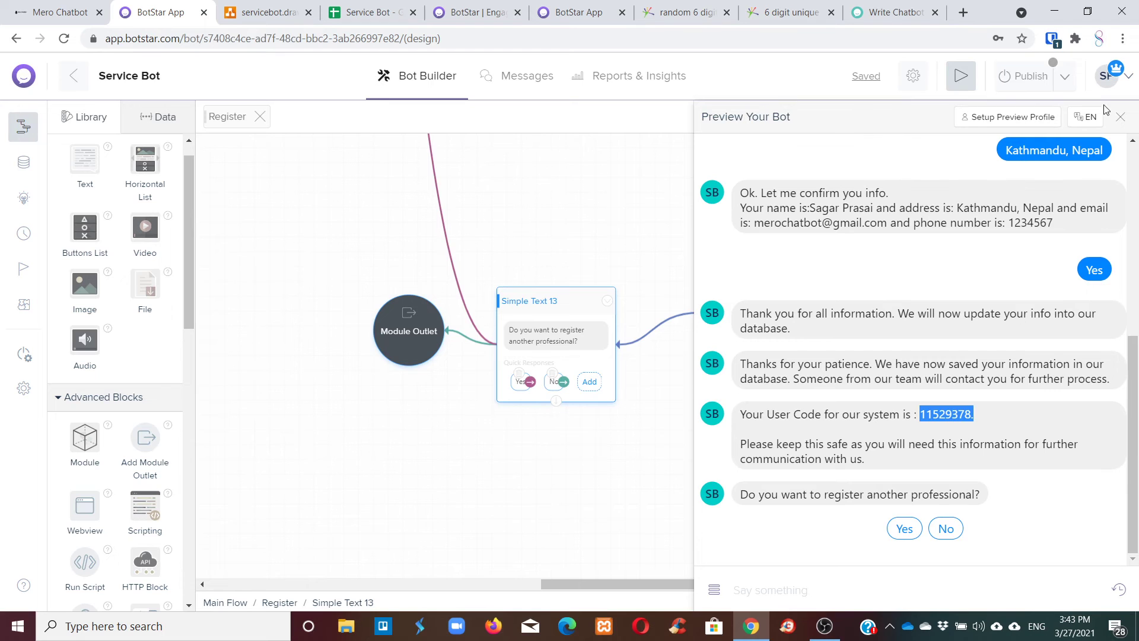
pyautogui.click(1120, 116)
pyautogui.scroll(5, 652, 295)
pyautogui.scroll(5, 653, 295)
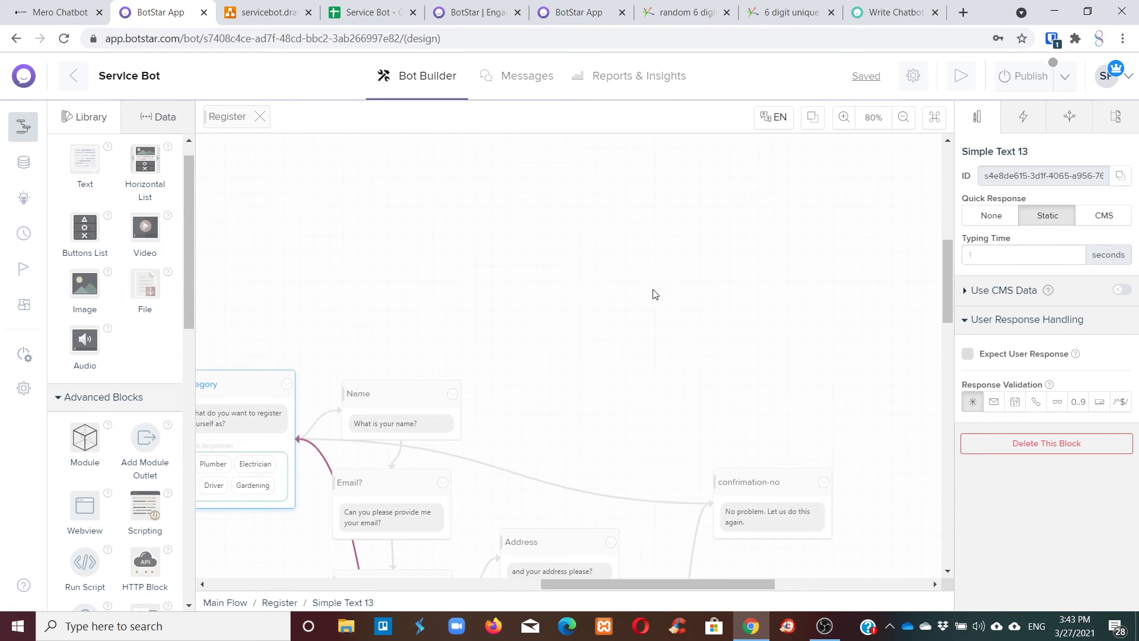
pyautogui.moveTo(653, 583); pyautogui.dragTo(578, 571)
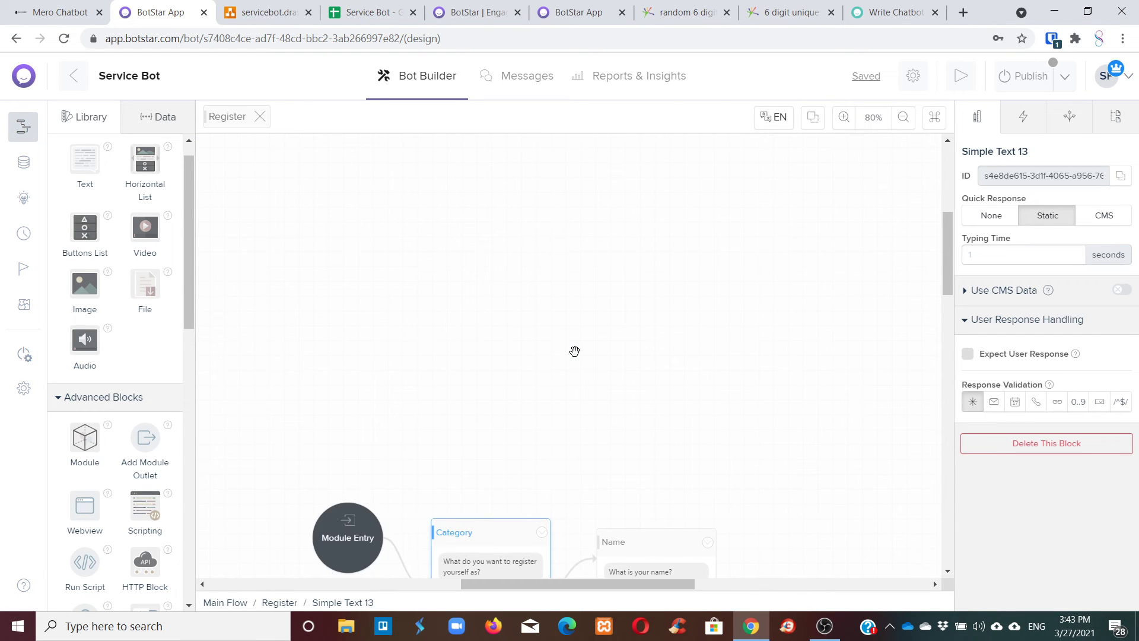
pyautogui.scroll(-6, 574, 351)
pyautogui.scroll(2, 570, 341)
pyautogui.scroll(-4, 568, 339)
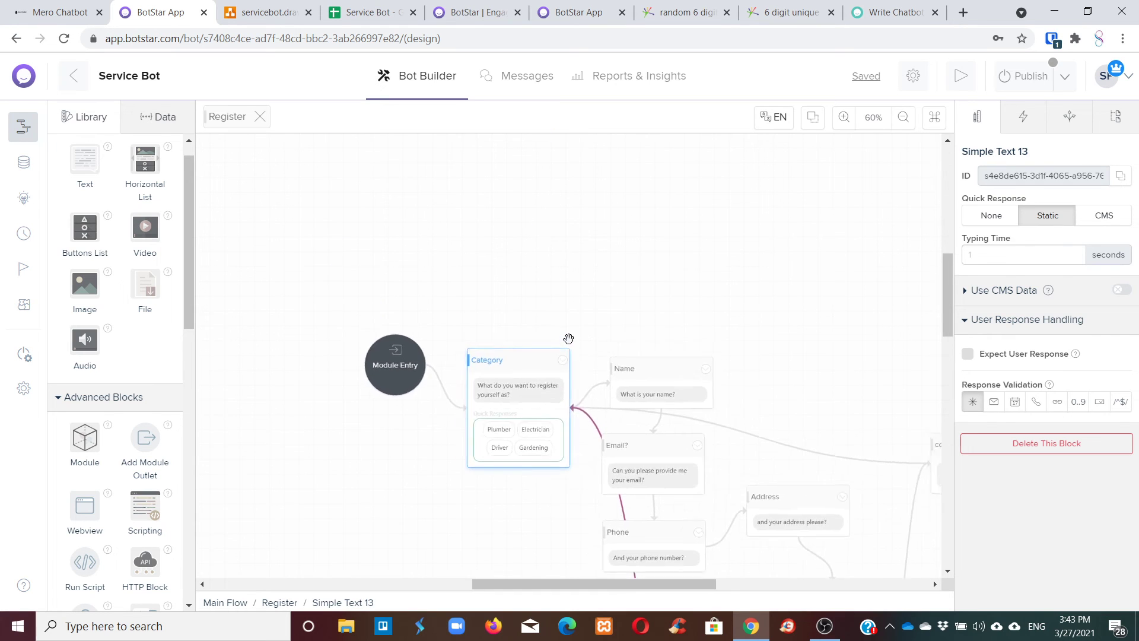
pyautogui.scroll(-1, 574, 364)
pyautogui.scroll(5, 574, 364)
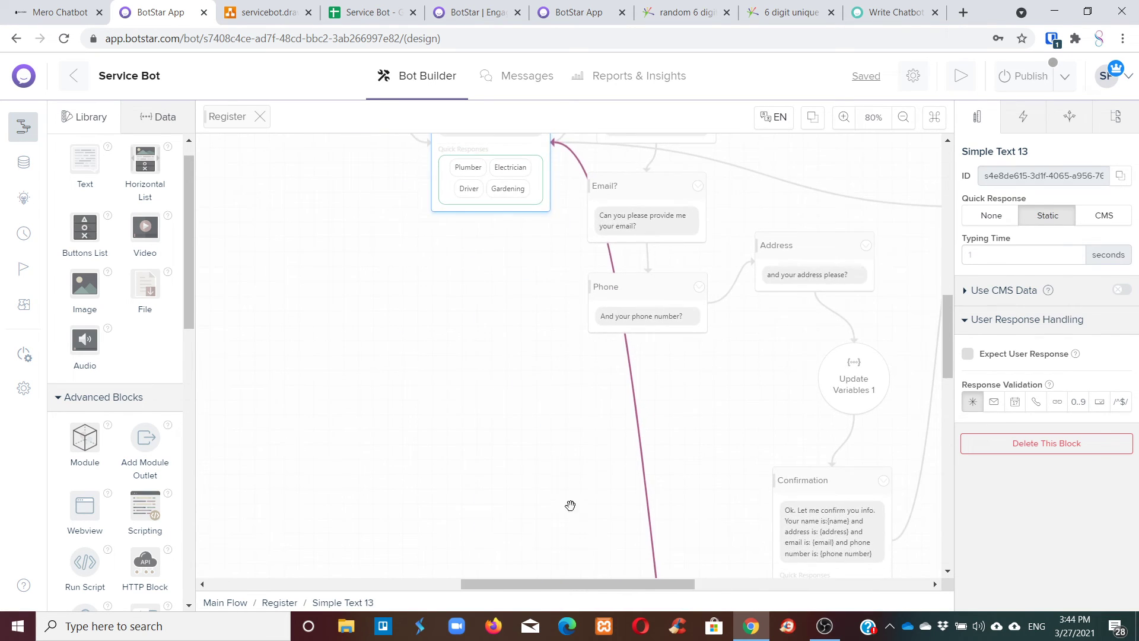
pyautogui.scroll(3, 545, 435)
pyautogui.click(259, 117)
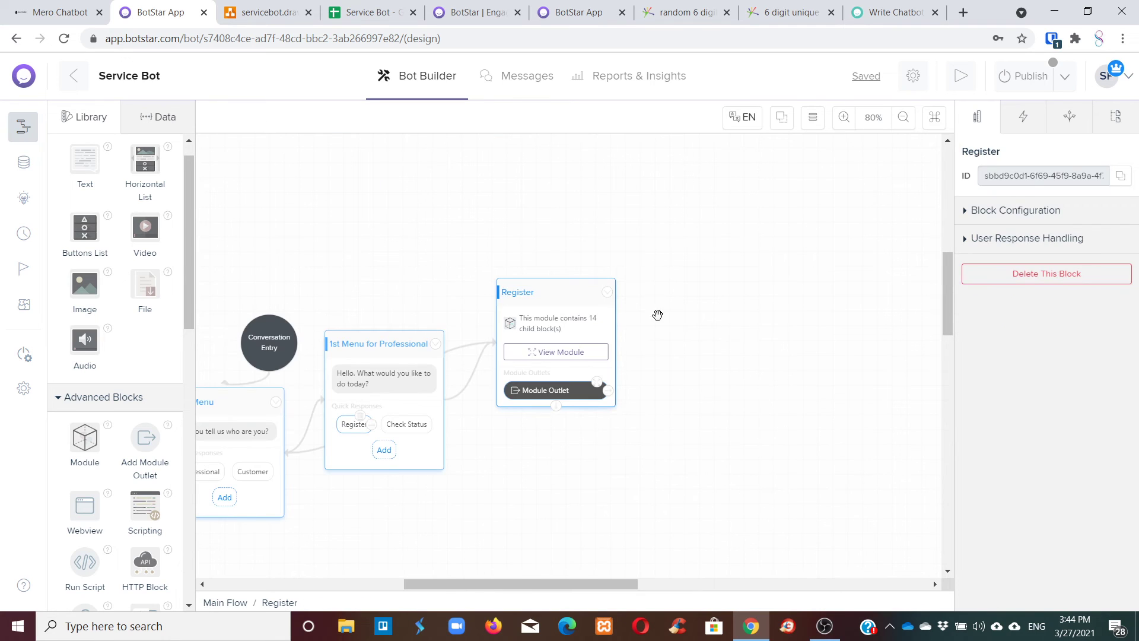
pyautogui.moveTo(523, 291); pyautogui.dragTo(535, 209)
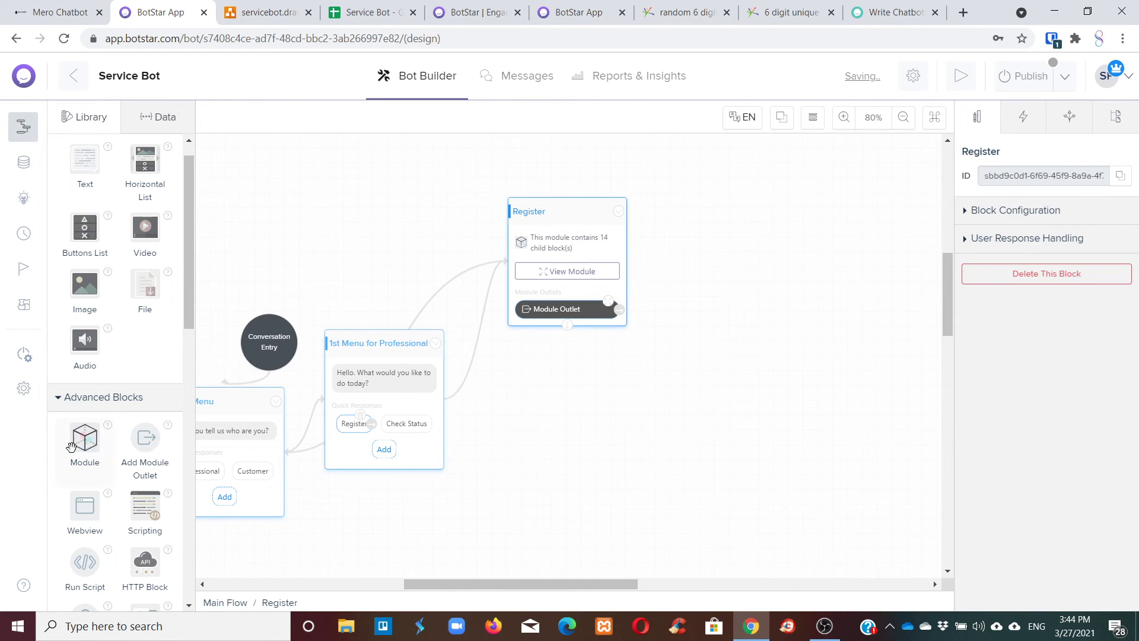
# Add a new module named Status and link the Check Status quick reply to it.
pyautogui.moveTo(85, 437); pyautogui.dragTo(610, 424)
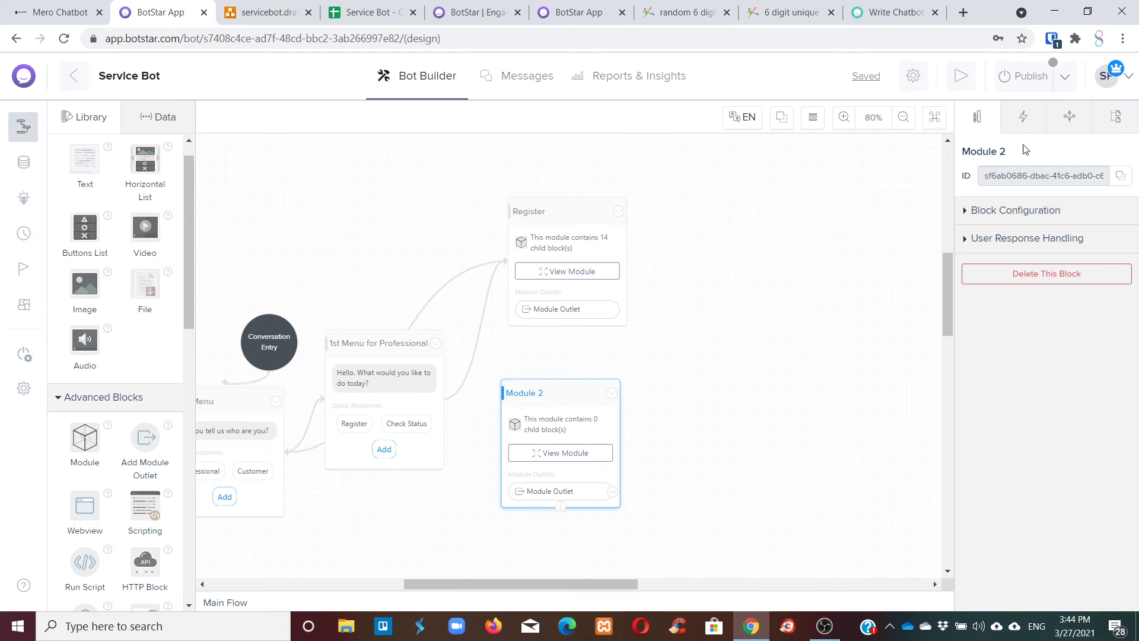
pyautogui.click(1003, 151)
pyautogui.moveTo(1006, 154); pyautogui.dragTo(980, 154)
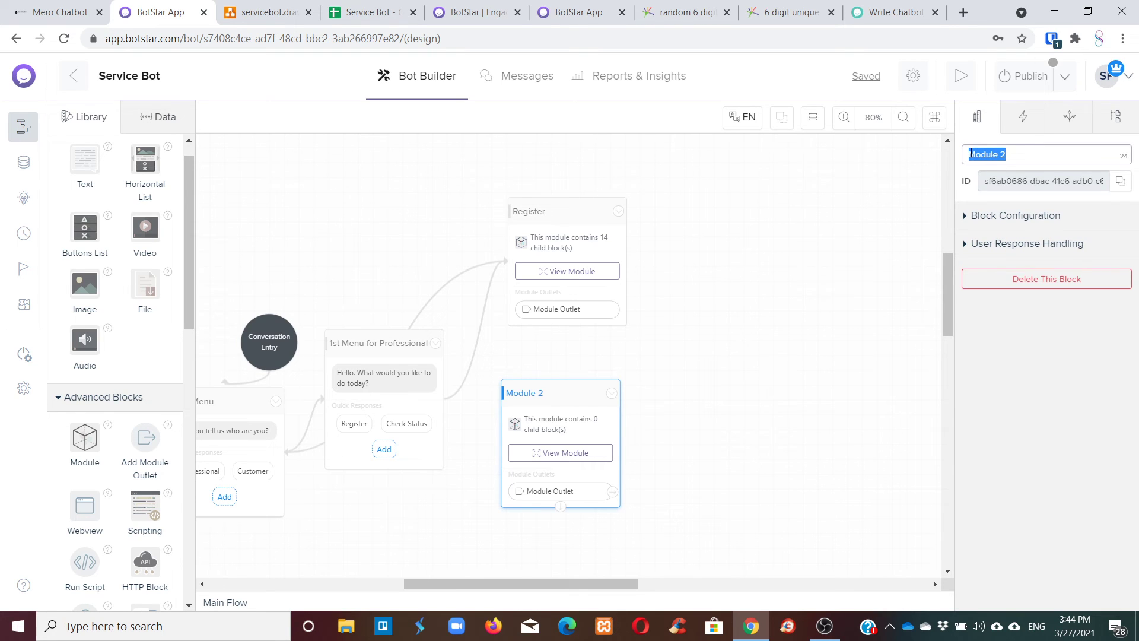
pyautogui.write('Stra')
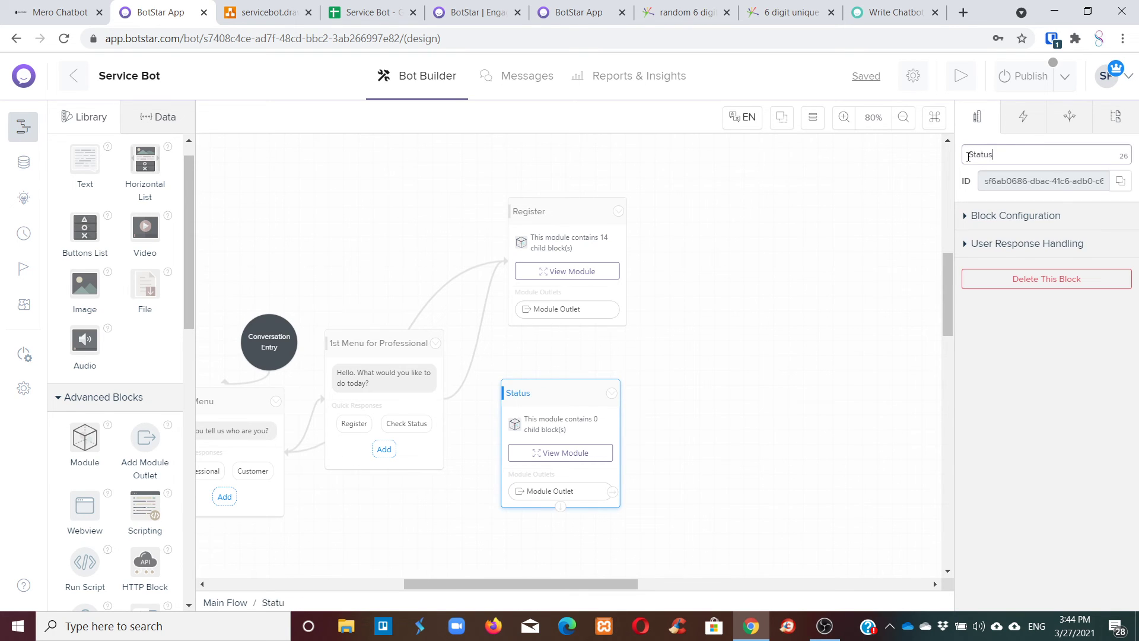
pyautogui.moveTo(574, 382); pyautogui.dragTo(615, 362)
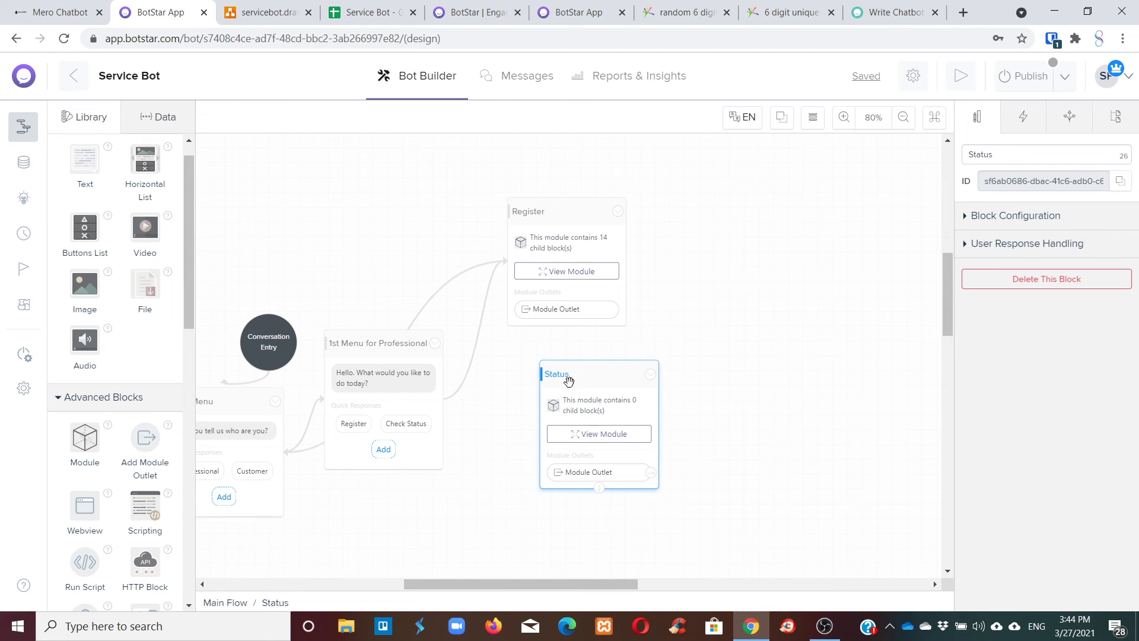
pyautogui.click(375, 385)
pyautogui.click(407, 423)
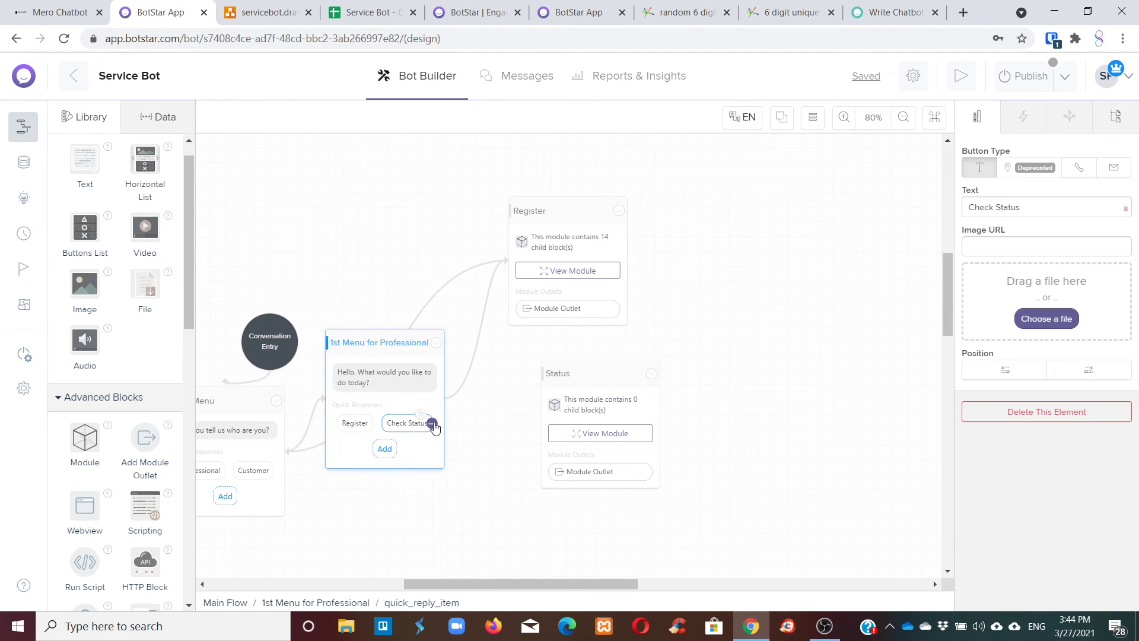
pyautogui.moveTo(440, 425); pyautogui.dragTo(593, 439)
# Open the Status module and rearrange its entry and outlet nodes.
pyautogui.click(593, 438)
pyautogui.moveTo(554, 351); pyautogui.dragTo(373, 239)
pyautogui.moveTo(590, 525); pyautogui.dragTo(890, 496)
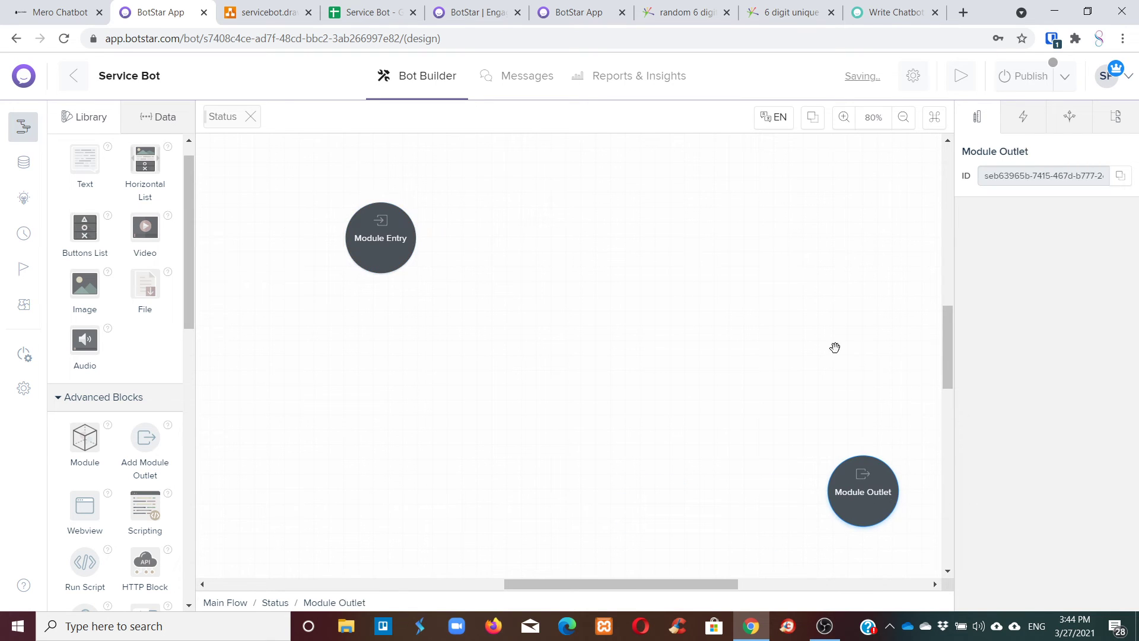
pyautogui.moveTo(358, 226); pyautogui.dragTo(317, 198)
# Add a text block asking 'Can you provide your user code please? It is a six digit number'.
pyautogui.moveTo(85, 160); pyautogui.dragTo(508, 270)
pyautogui.click(504, 276)
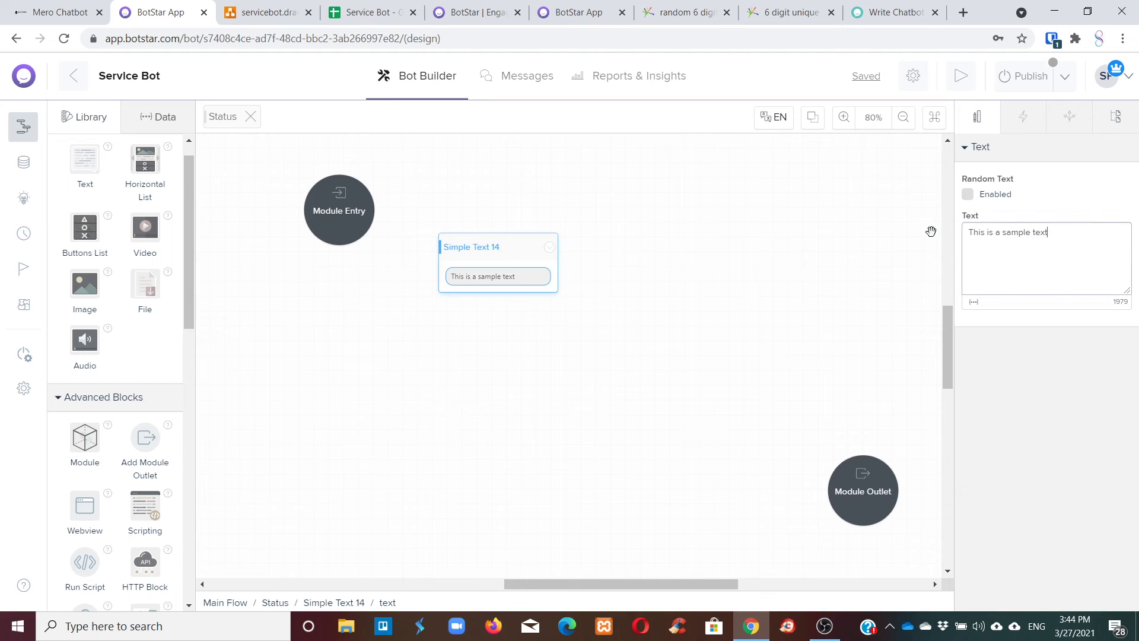
pyautogui.moveTo(1076, 242); pyautogui.dragTo(963, 238)
pyautogui.write('We')
pyautogui.press('BackSpace')
pyautogui.press('BackSpace')
pyautogui.write('Ca')
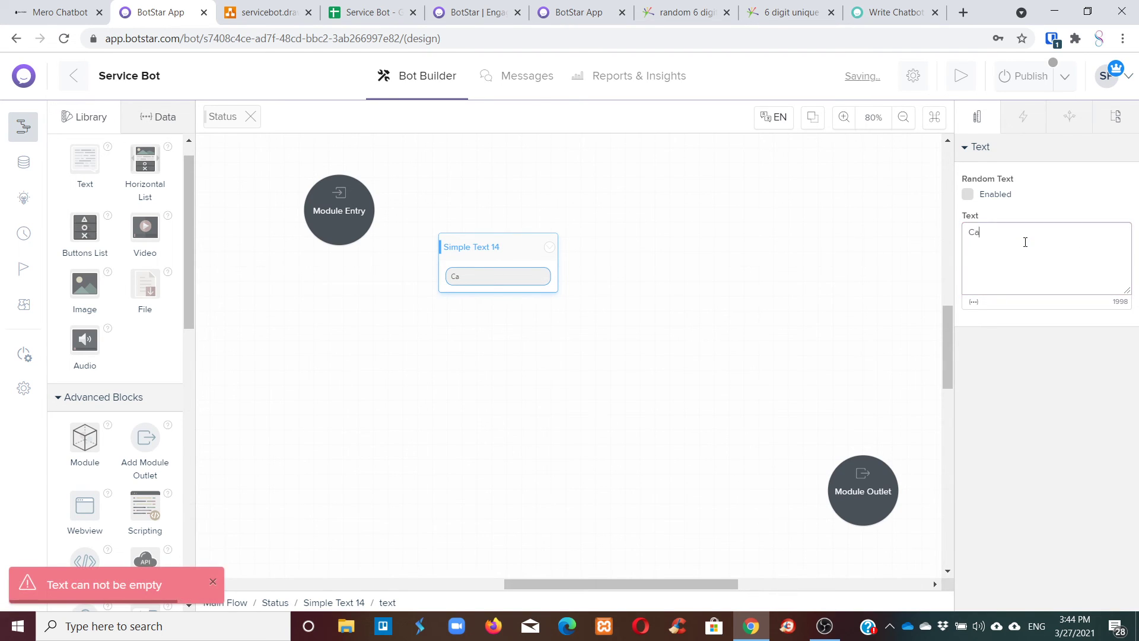
pyautogui.write('n you provide your i')
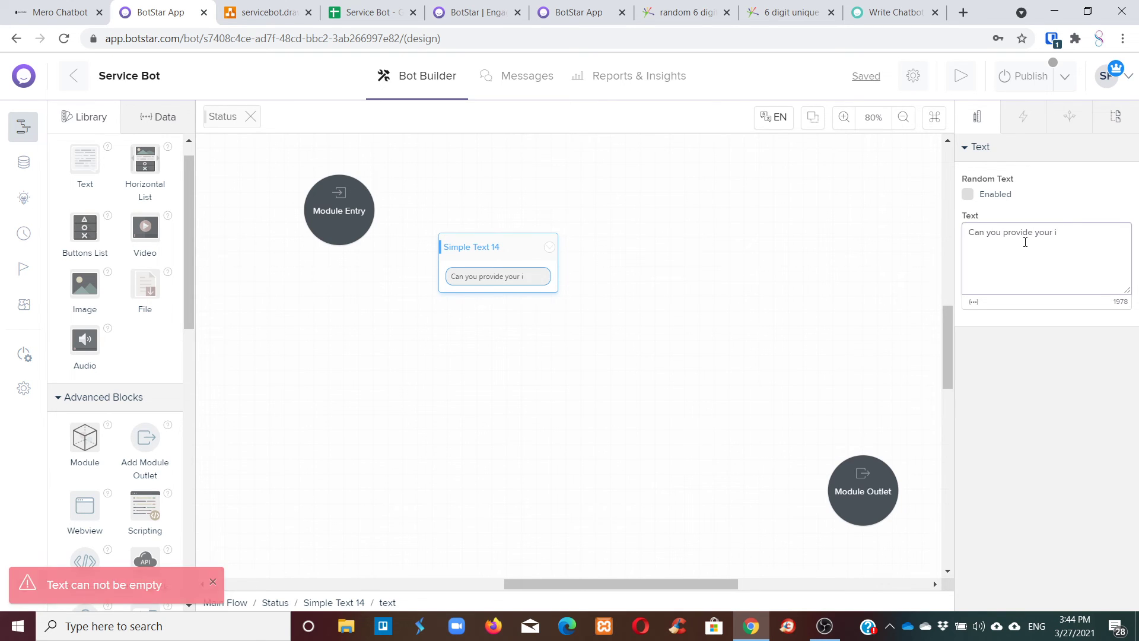
pyautogui.write('nformation')
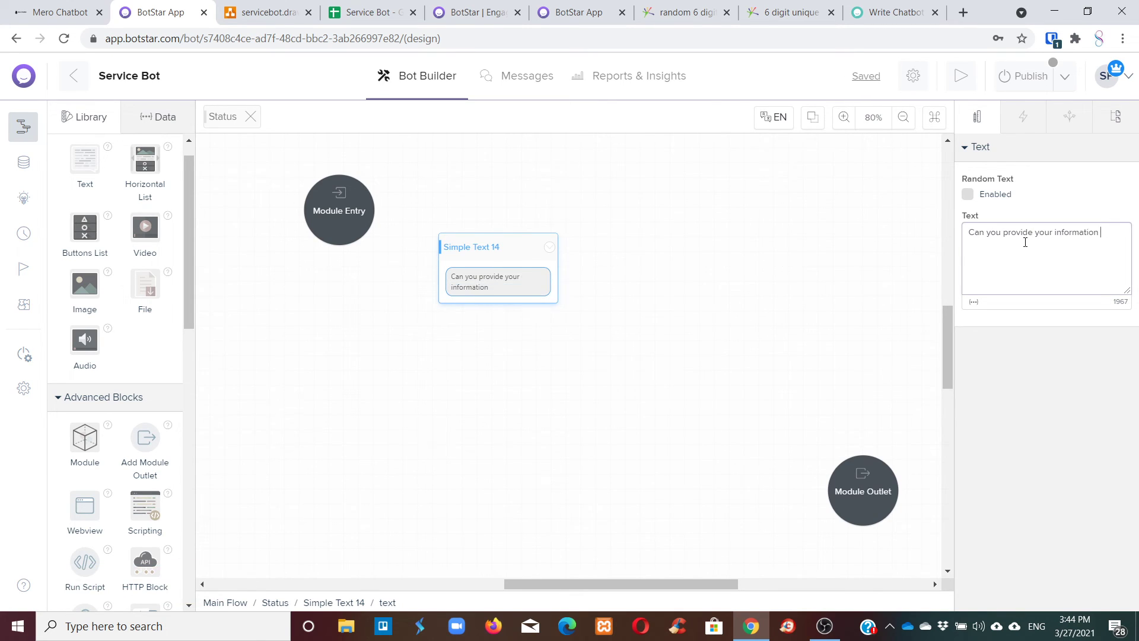
pyautogui.press('BackSpace')
pyautogui.press('BackSpace')
pyautogui.press('BackSpace')
pyautogui.press('BackSpace')
pyautogui.press('BackSpace')
pyautogui.press('BackSpace')
pyautogui.press('BackSpace')
pyautogui.press('BackSpace')
pyautogui.press('BackSpace')
pyautogui.press('BackSpace')
pyautogui.press('BackSpace')
pyautogui.write('use')
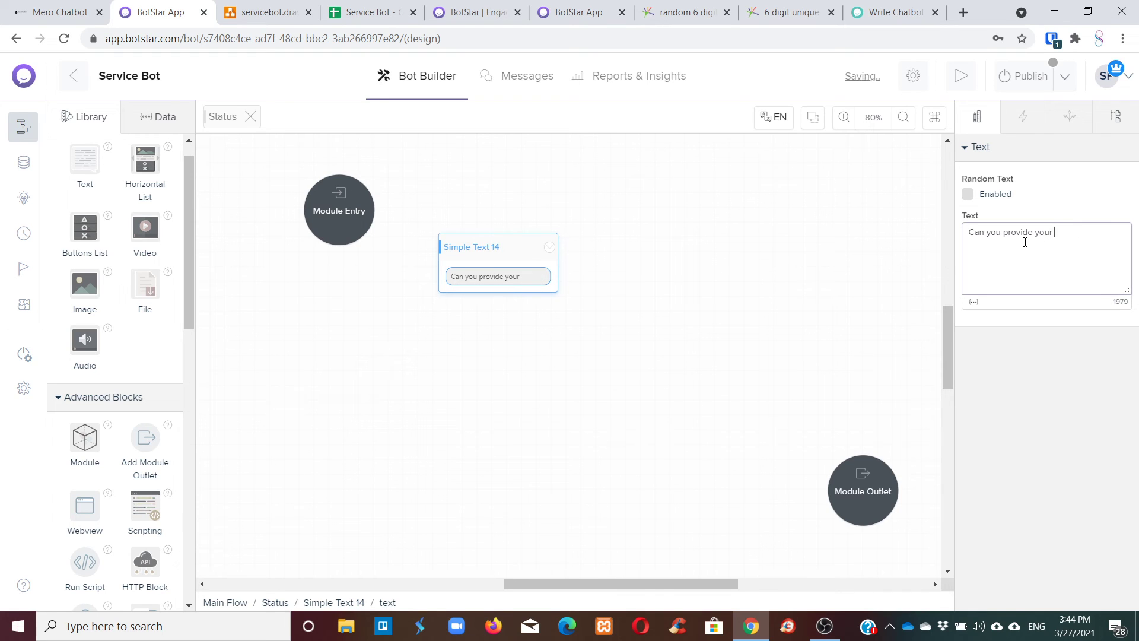
pyautogui.write('r code plea')
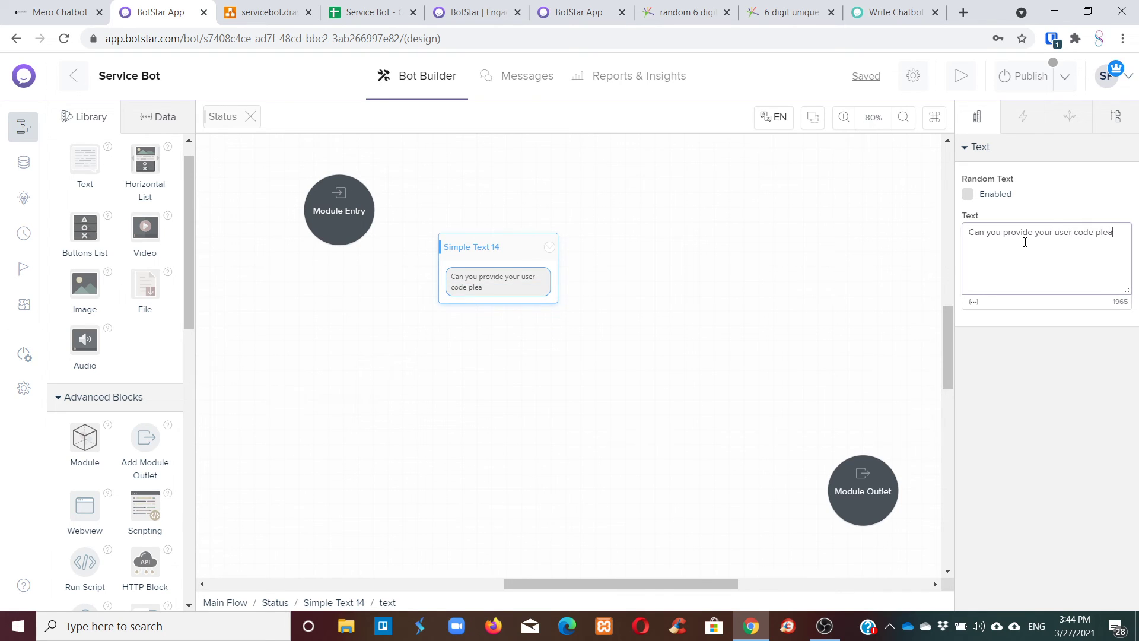
pyautogui.write('se? It is a six digit')
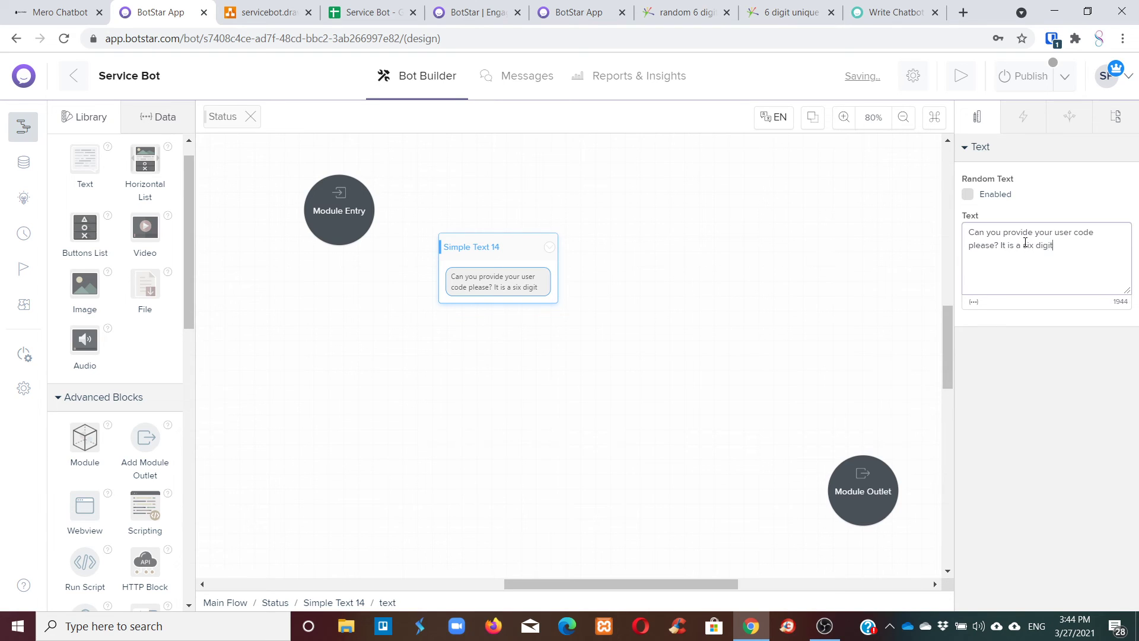
pyautogui.write(' number.')
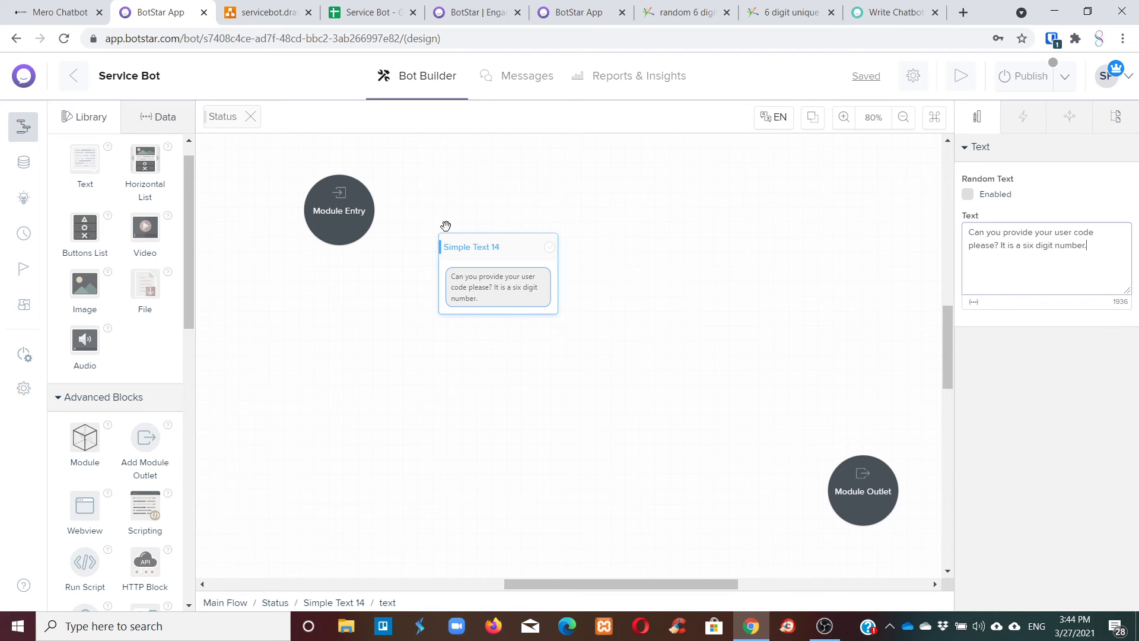
# Rename the block from Simple Text 14 to 'asking for user ID'.
pyautogui.click(510, 262)
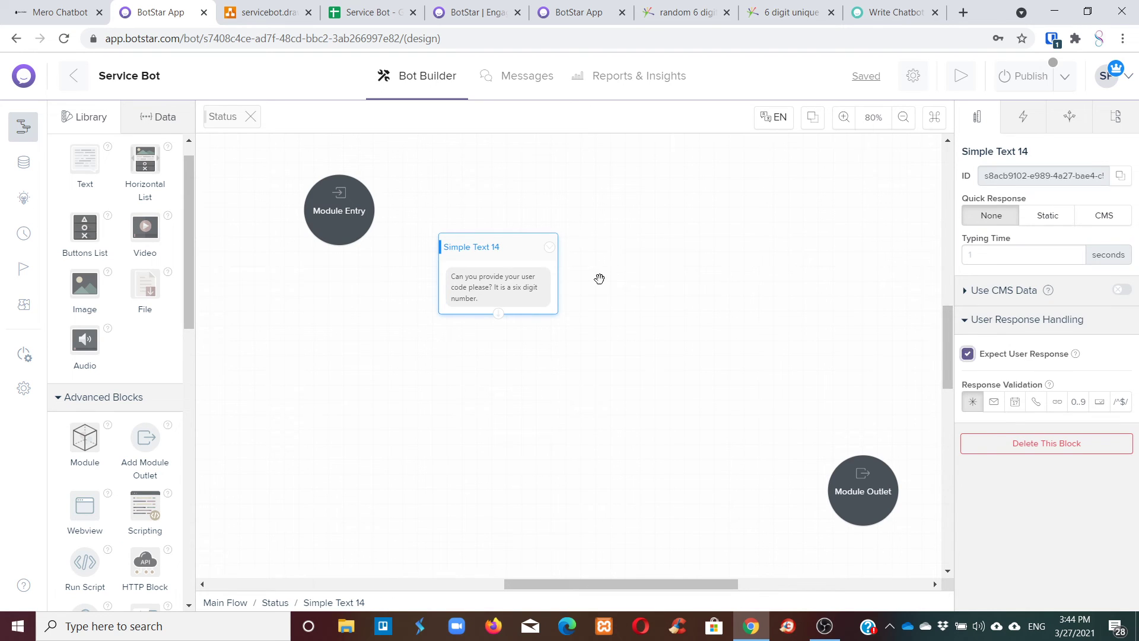
pyautogui.moveTo(1025, 151); pyautogui.dragTo(930, 149)
pyautogui.click(1020, 153)
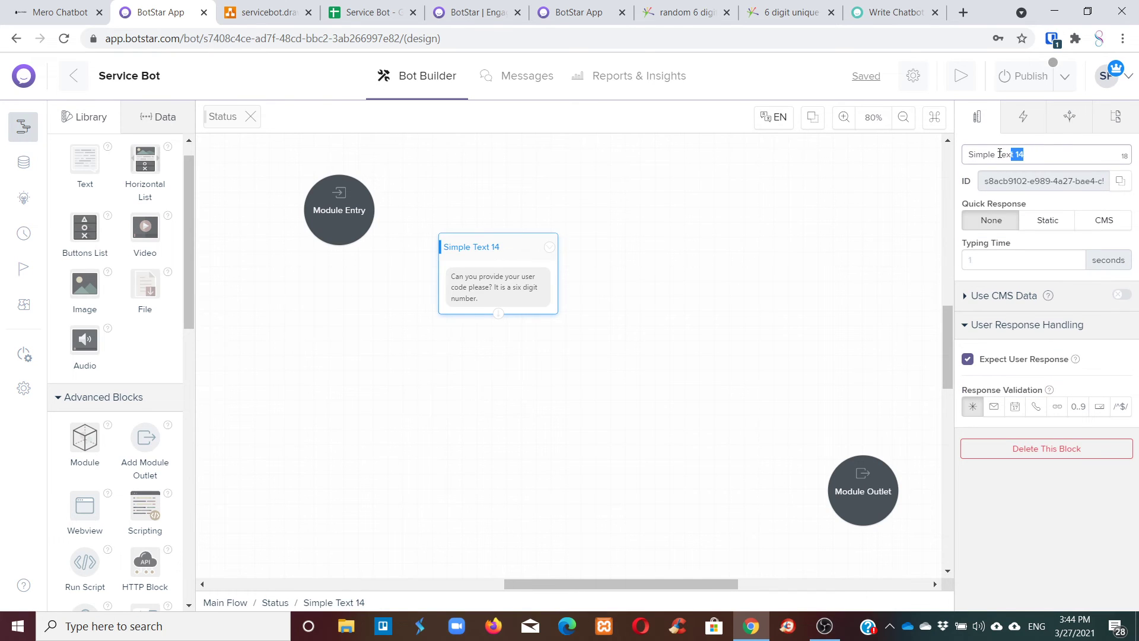
pyautogui.moveTo(1000, 154); pyautogui.dragTo(975, 150)
pyautogui.write('asking for user ID.')
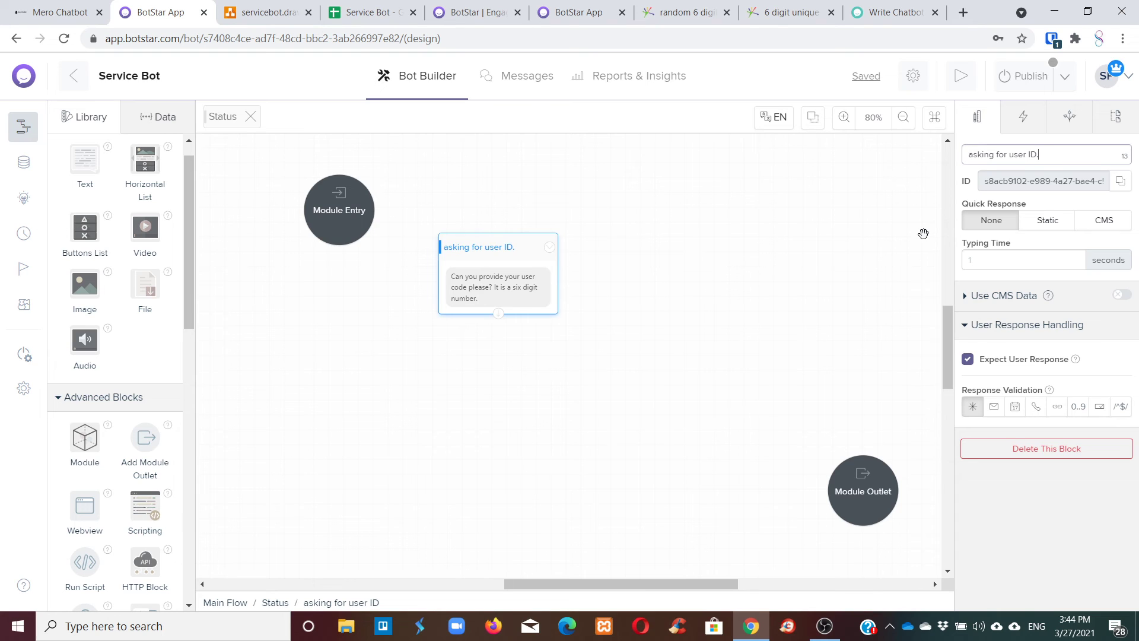
# Connect the Module Entry node to the 'asking for user ID' block.
pyautogui.click(922, 234)
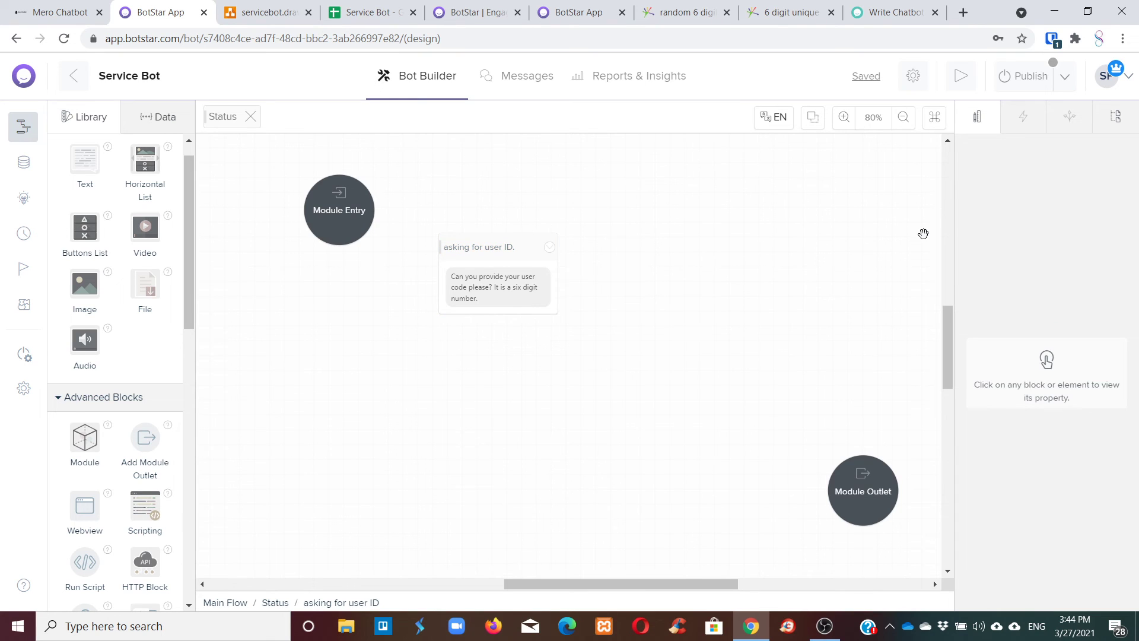
pyautogui.click(525, 252)
pyautogui.click(350, 205)
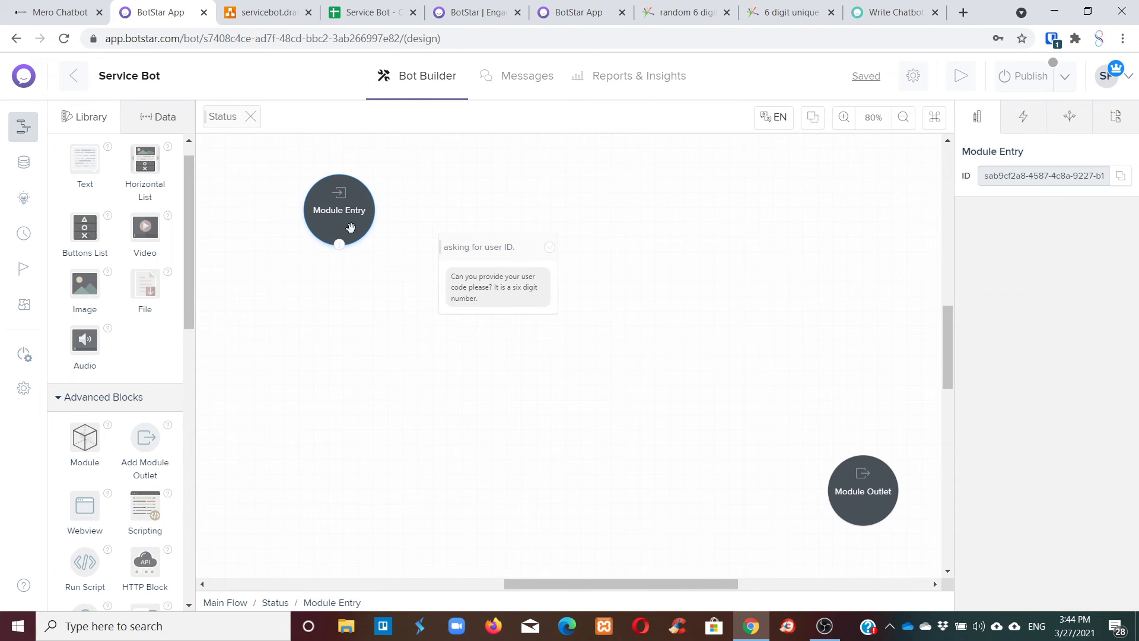
pyautogui.moveTo(338, 244); pyautogui.dragTo(468, 261)
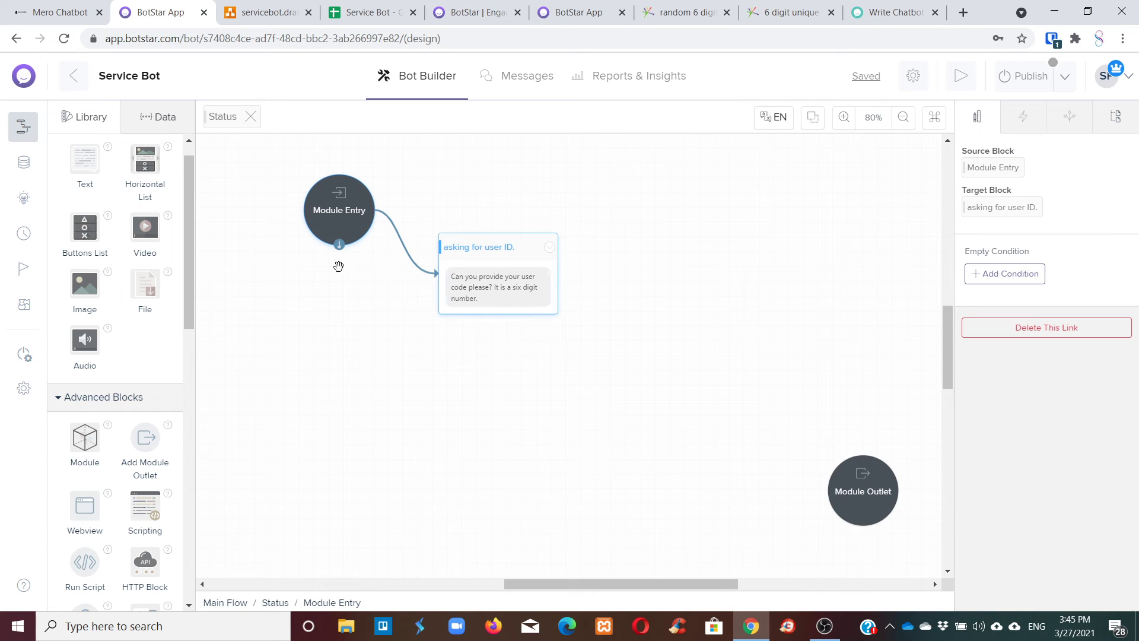
# Create a new bot variable named UserInputID.
pyautogui.click(159, 125)
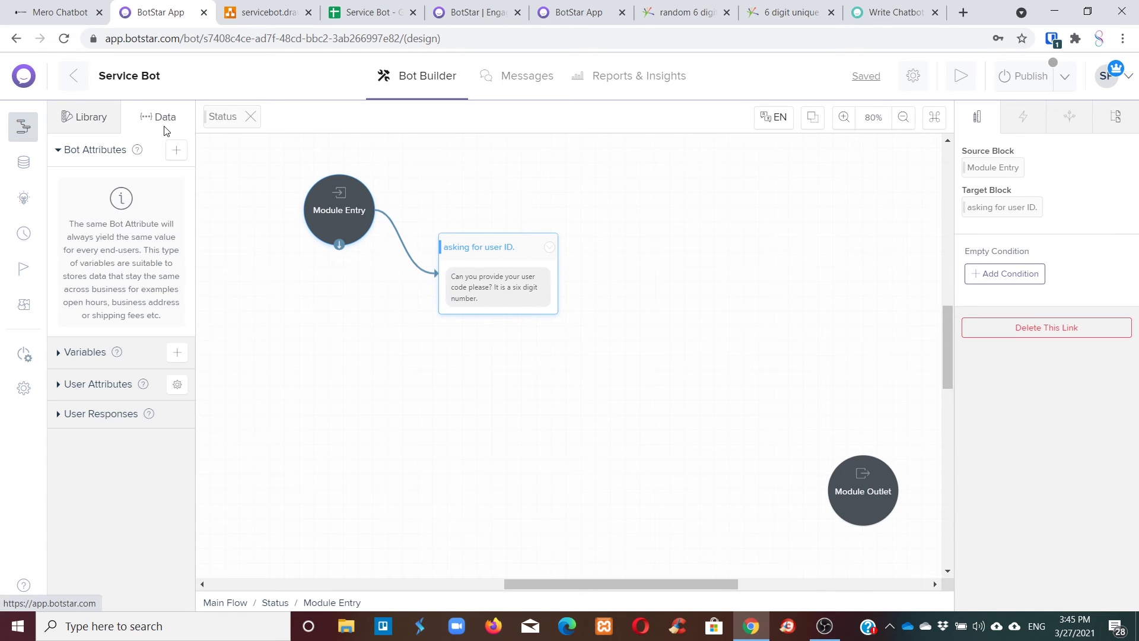
pyautogui.click(176, 353)
pyautogui.click(441, 239)
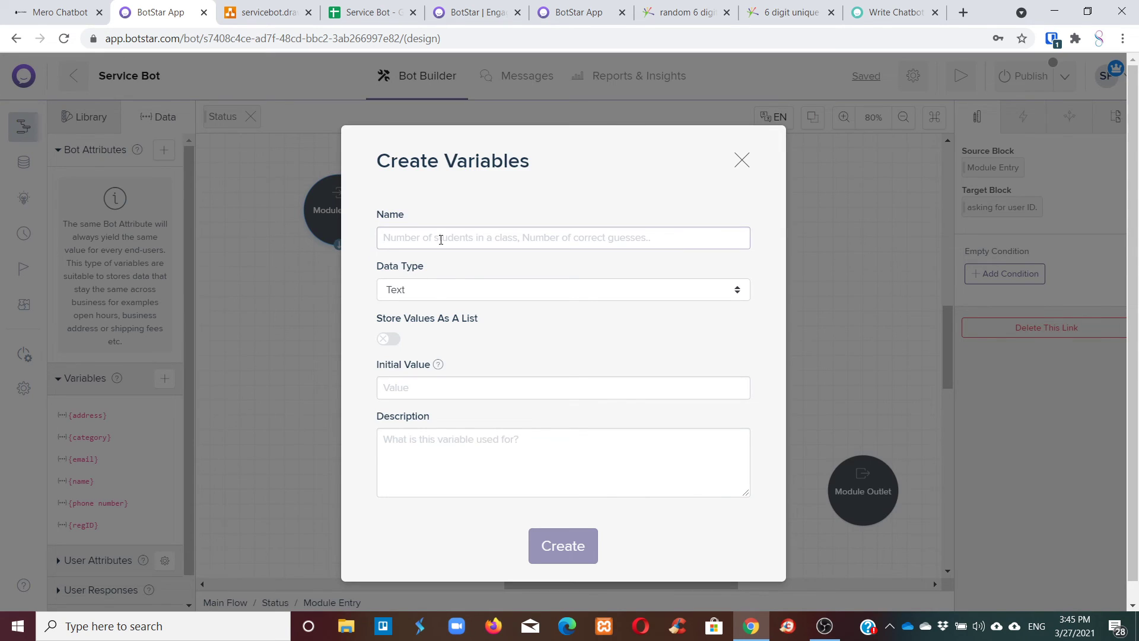
pyautogui.write('u')
pyautogui.press('BackSpace')
pyautogui.write('UserInputID')
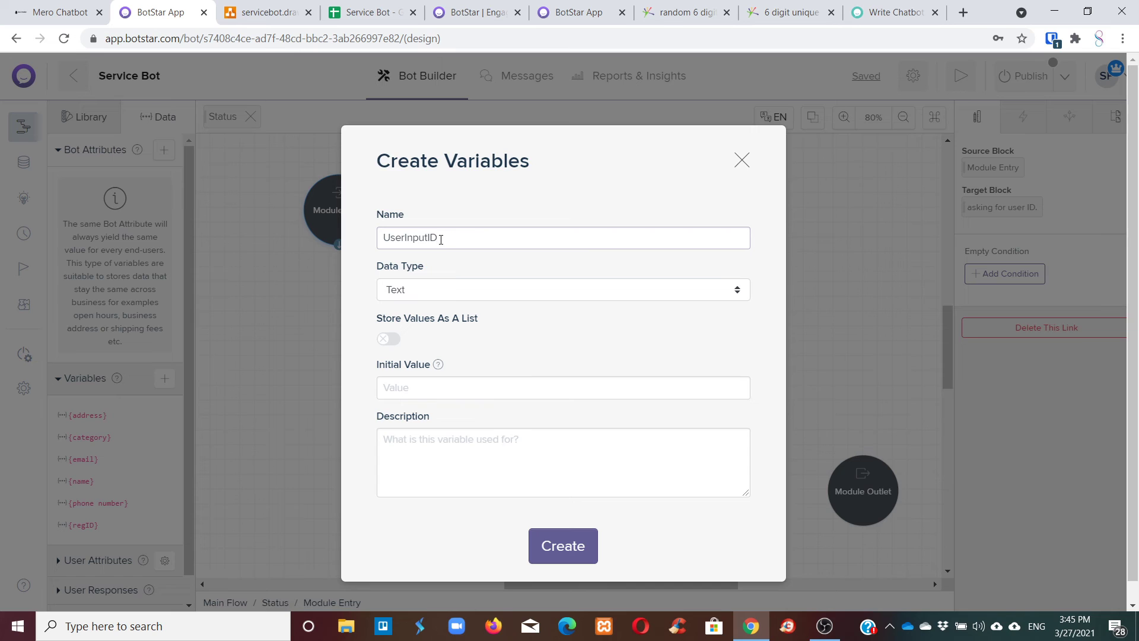
pyautogui.moveTo(438, 237); pyautogui.dragTo(372, 237)
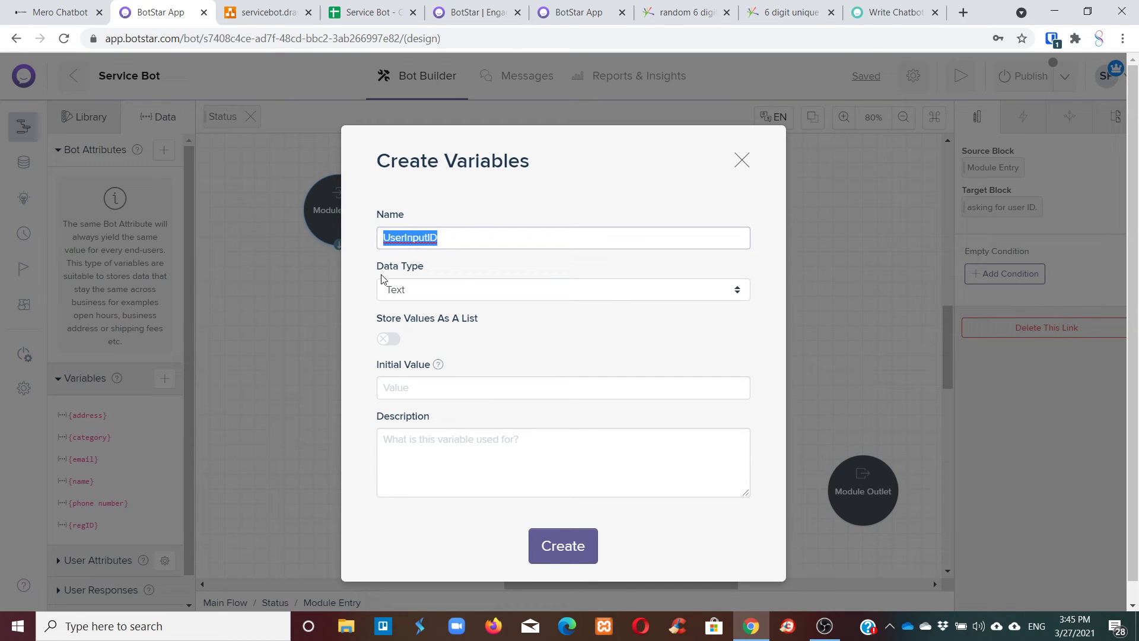
pyautogui.click(569, 544)
pyautogui.moveTo(495, 246); pyautogui.dragTo(501, 221)
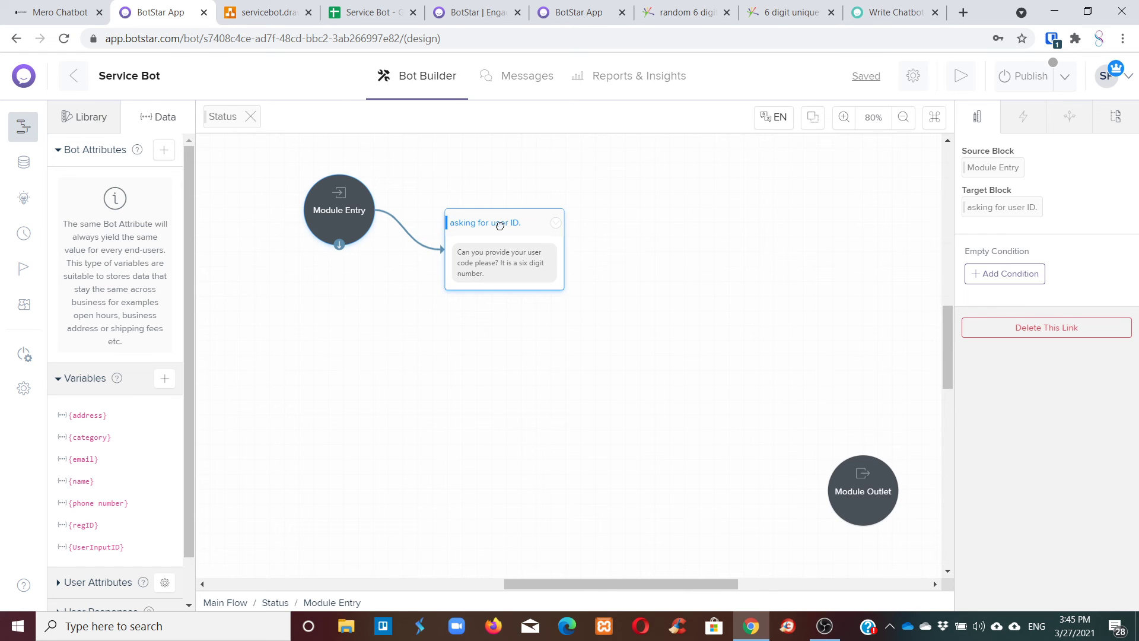
pyautogui.click(71, 117)
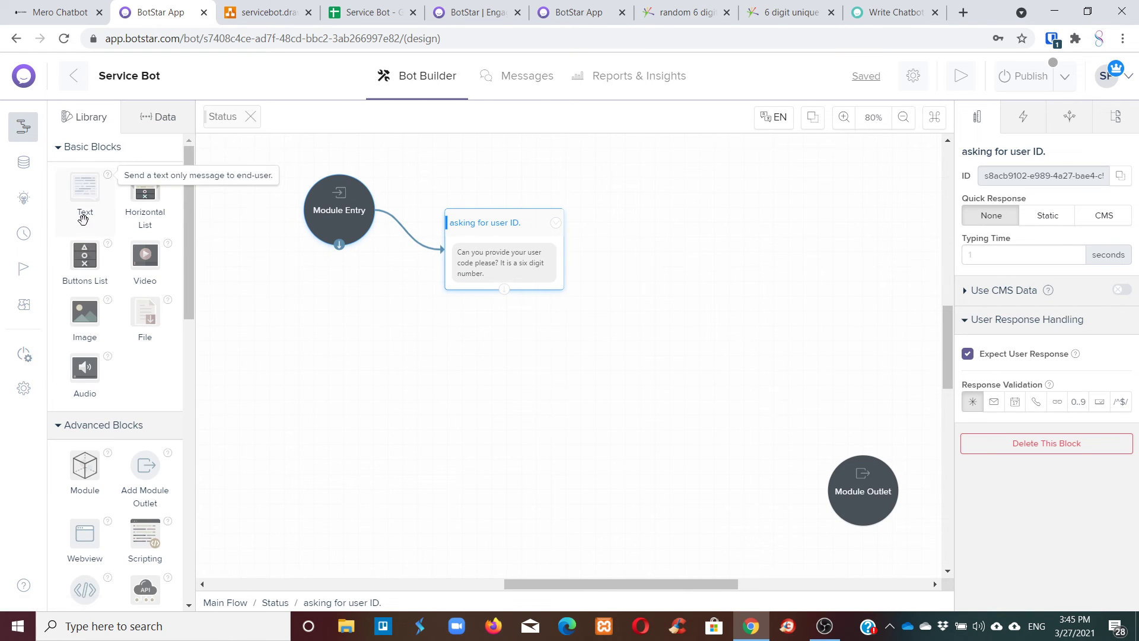
# Link the user-ID question block to Update Variables 2.
pyautogui.scroll(-6, 160, 297)
pyautogui.scroll(-1, 171, 287)
pyautogui.moveTo(85, 379); pyautogui.dragTo(477, 359)
pyautogui.click(498, 279)
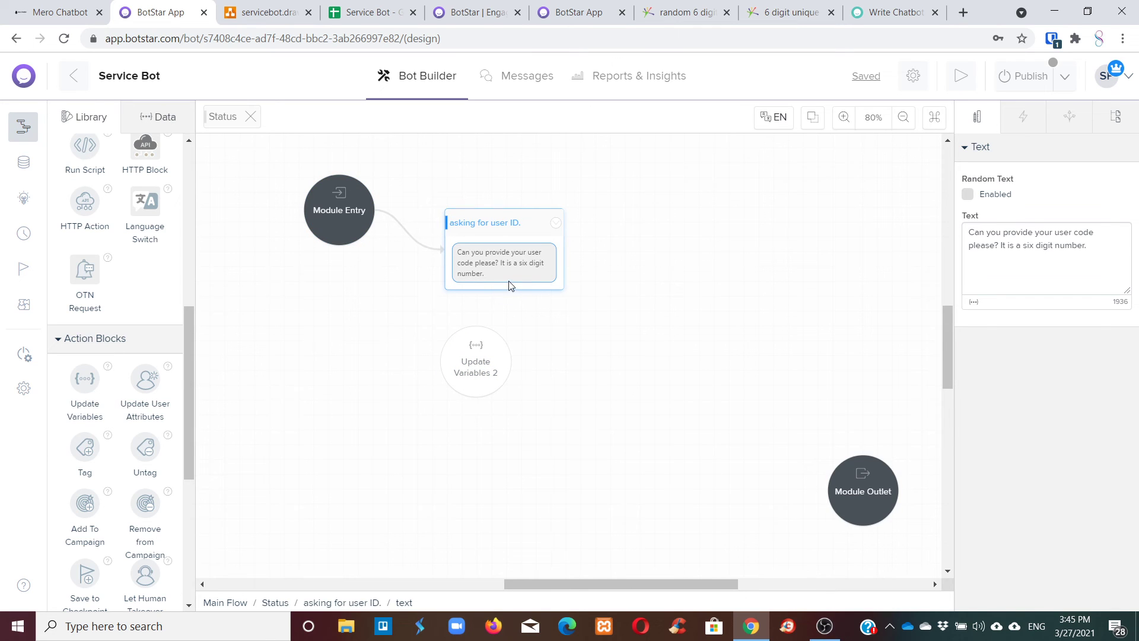
pyautogui.click(501, 300)
pyautogui.click(511, 285)
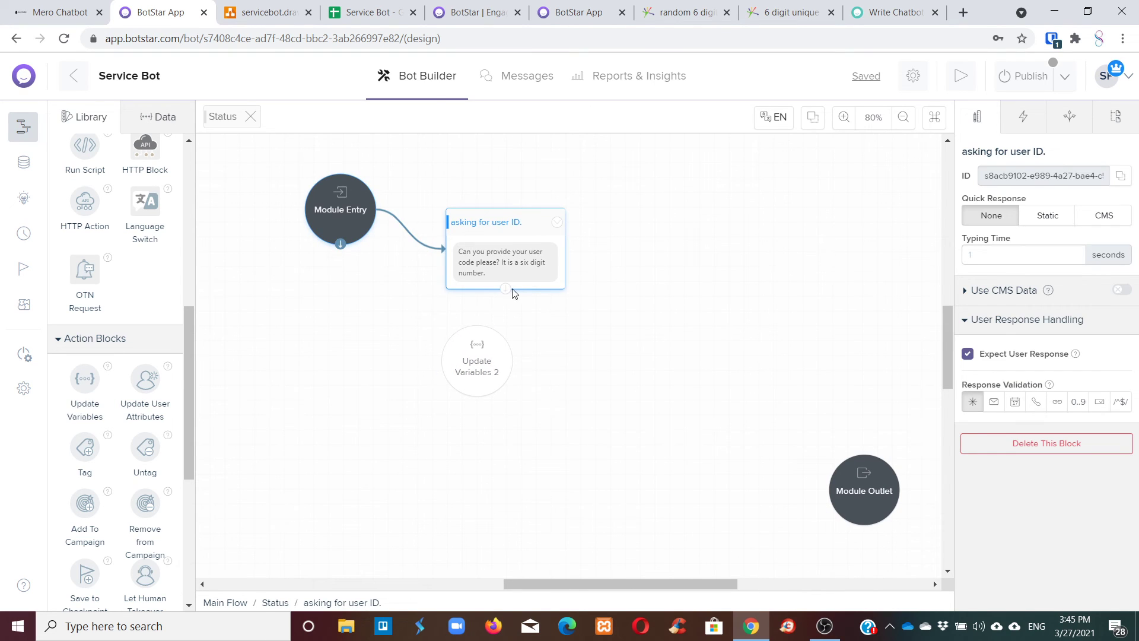
pyautogui.moveTo(504, 288); pyautogui.dragTo(915, 415)
pyautogui.moveTo(472, 397); pyautogui.dragTo(478, 380)
# In Update Variables 2, set UserInputID to {response.asking for user ID.}.
pyautogui.click(984, 293)
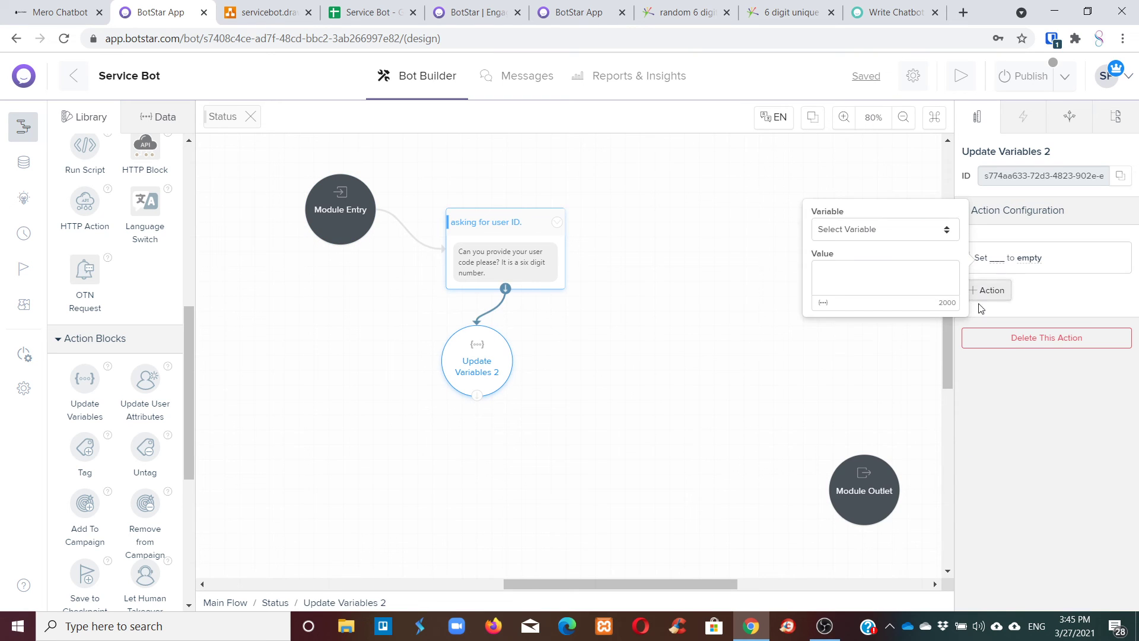
pyautogui.click(856, 239)
pyautogui.click(912, 308)
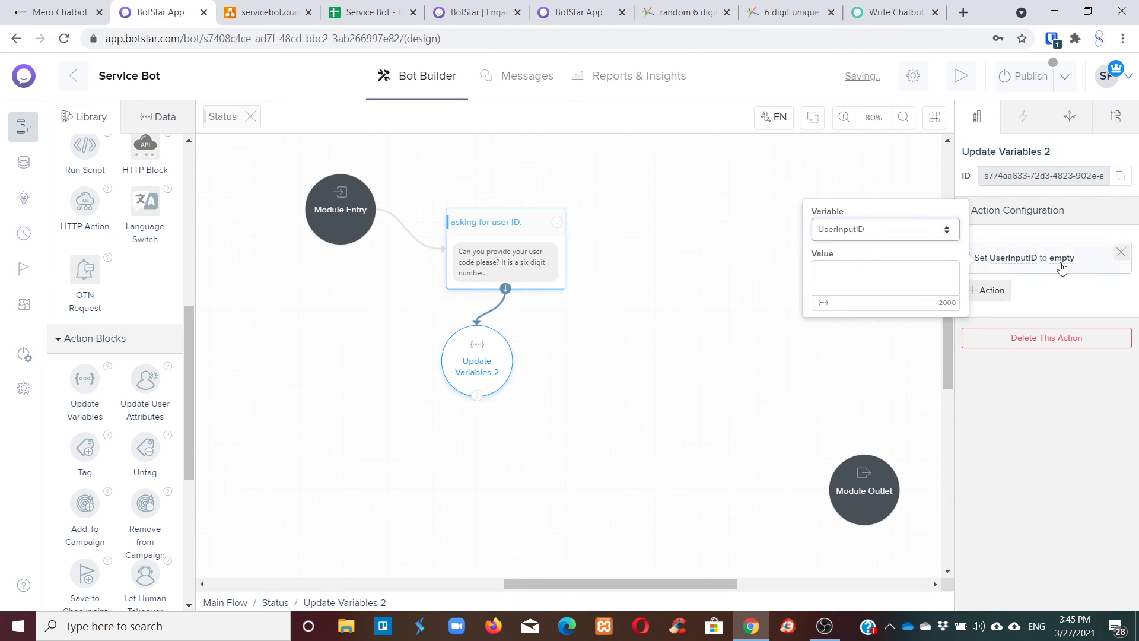
pyautogui.click(822, 303)
pyautogui.scroll(-3, 747, 326)
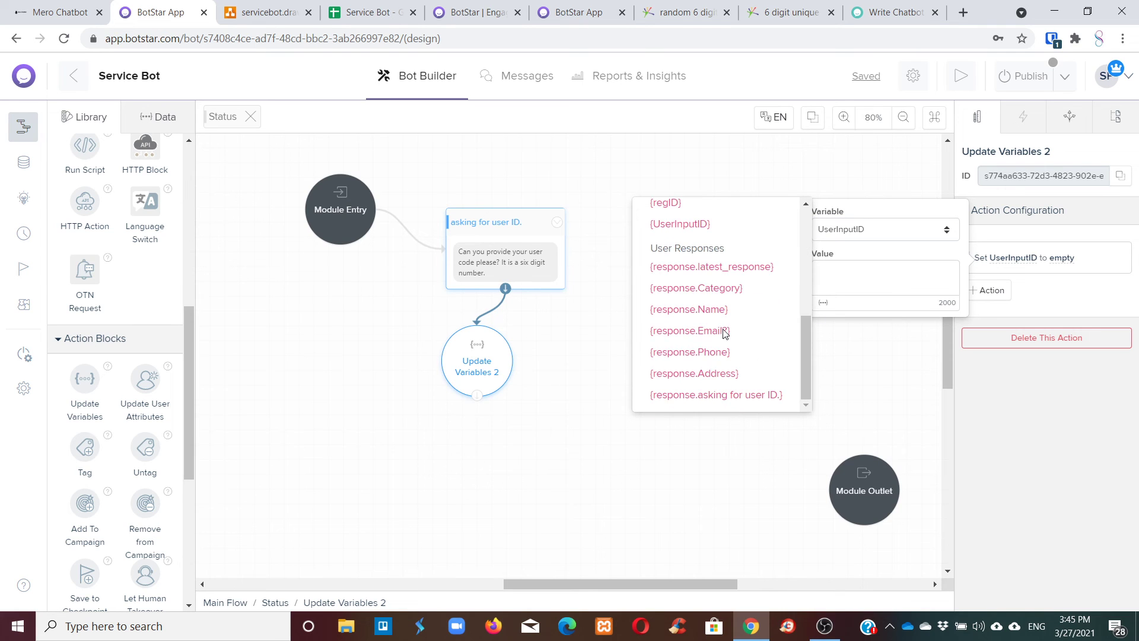
pyautogui.click(734, 397)
pyautogui.click(731, 394)
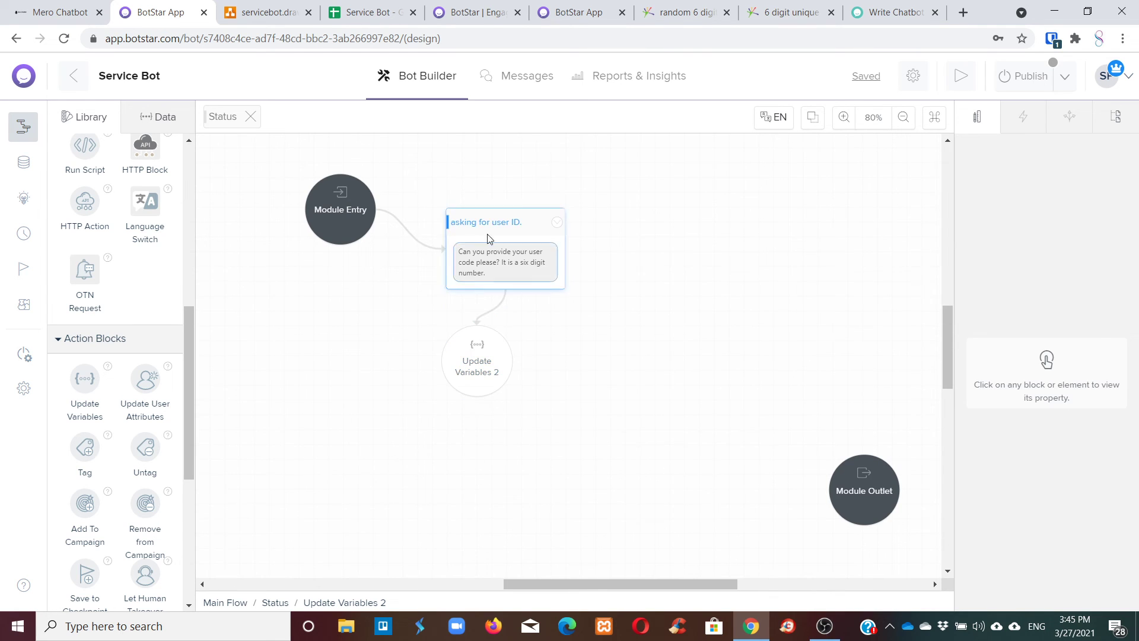
# Tidy the blocks, verify Update Variables 2, and drop a new Text block onto the canvas.
pyautogui.moveTo(489, 238); pyautogui.dragTo(472, 199)
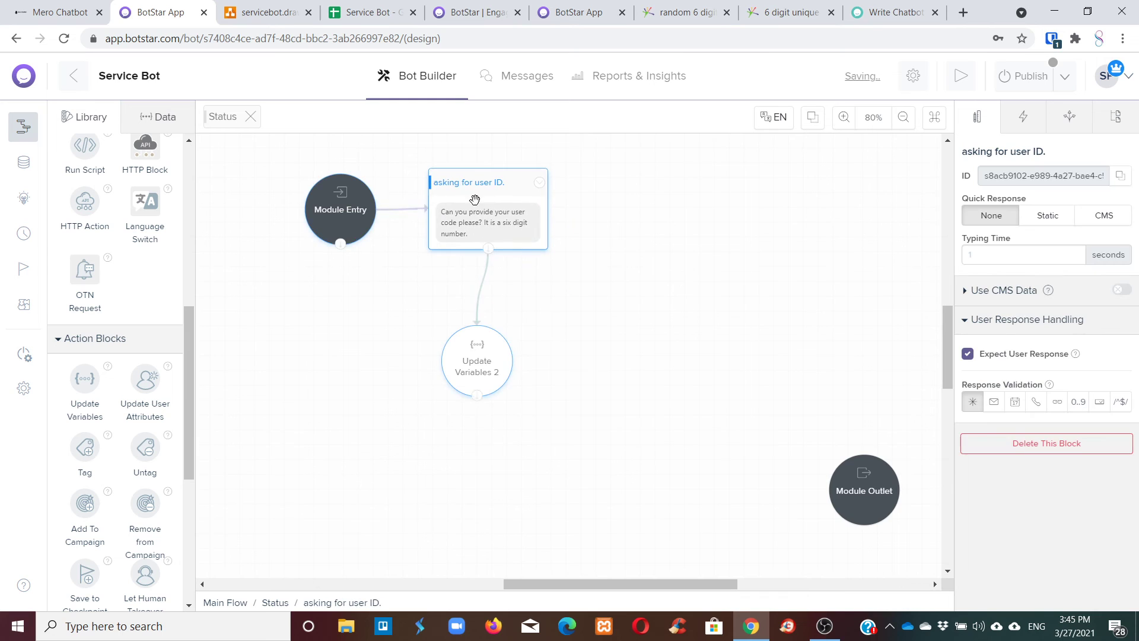
pyautogui.click(470, 350)
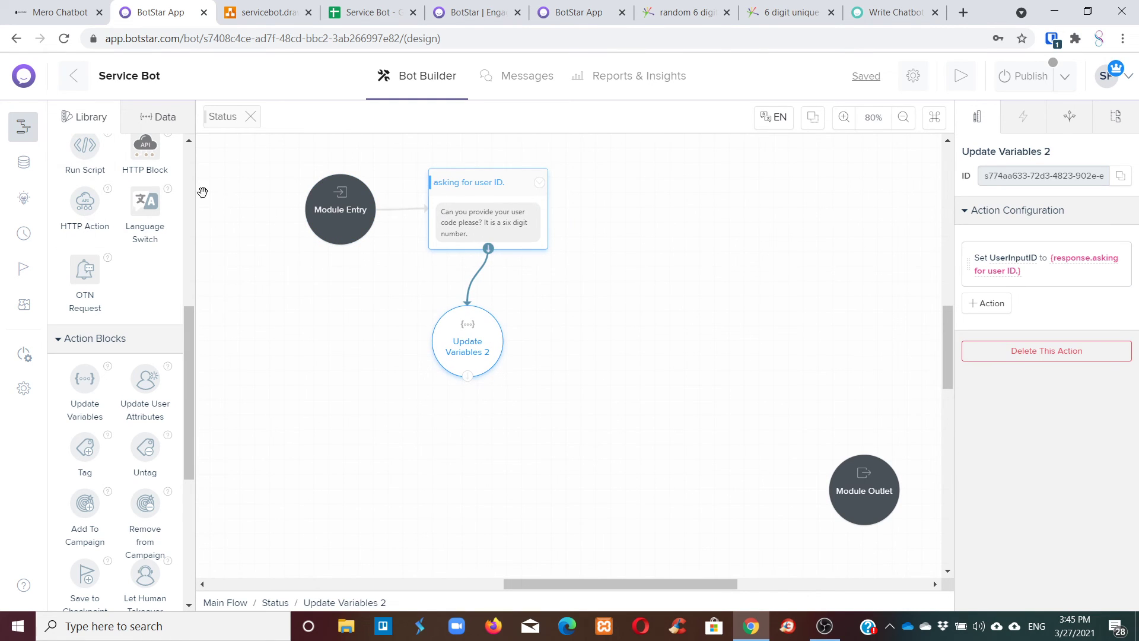
pyautogui.scroll(5, 253, 236)
pyautogui.scroll(-5, 391, 241)
pyautogui.scroll(10, 119, 267)
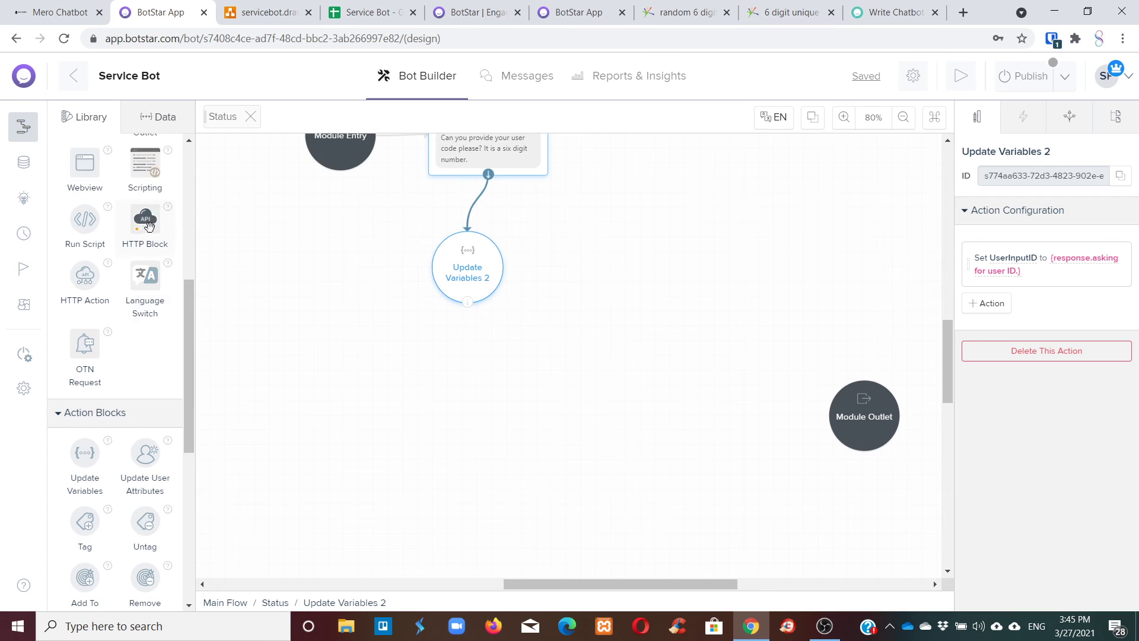
pyautogui.moveTo(85, 198); pyautogui.dragTo(540, 261)
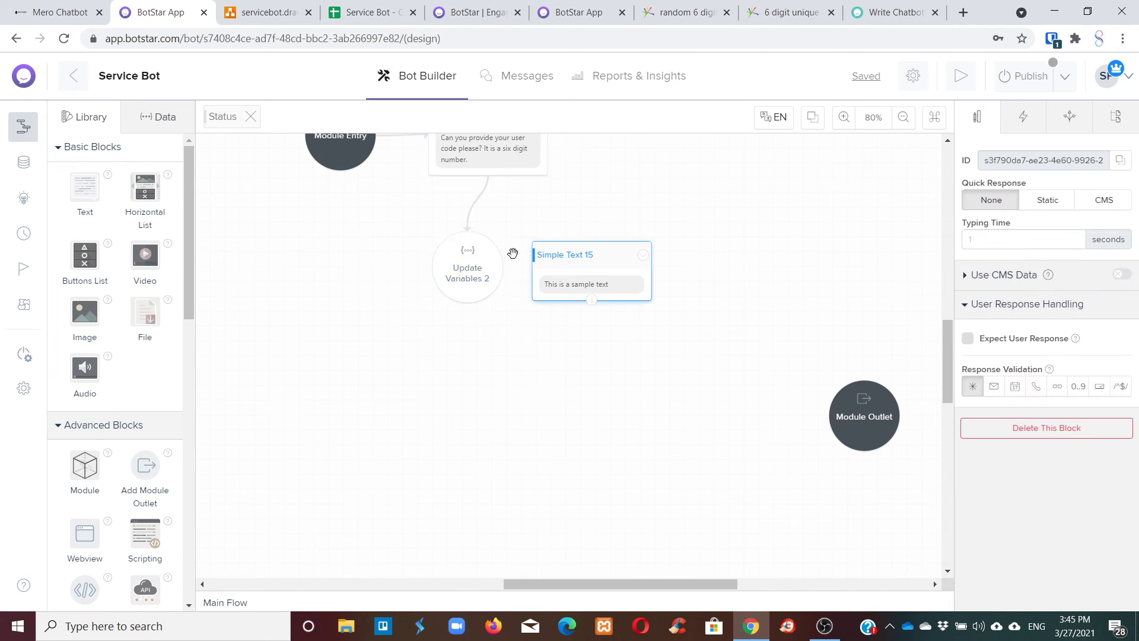
# Link Update Variables 2 to Simple Text 15 and make it say 'Ok, Let me find information for {UserInputID}'.
pyautogui.click(495, 286)
pyautogui.moveTo(467, 304); pyautogui.dragTo(446, 291)
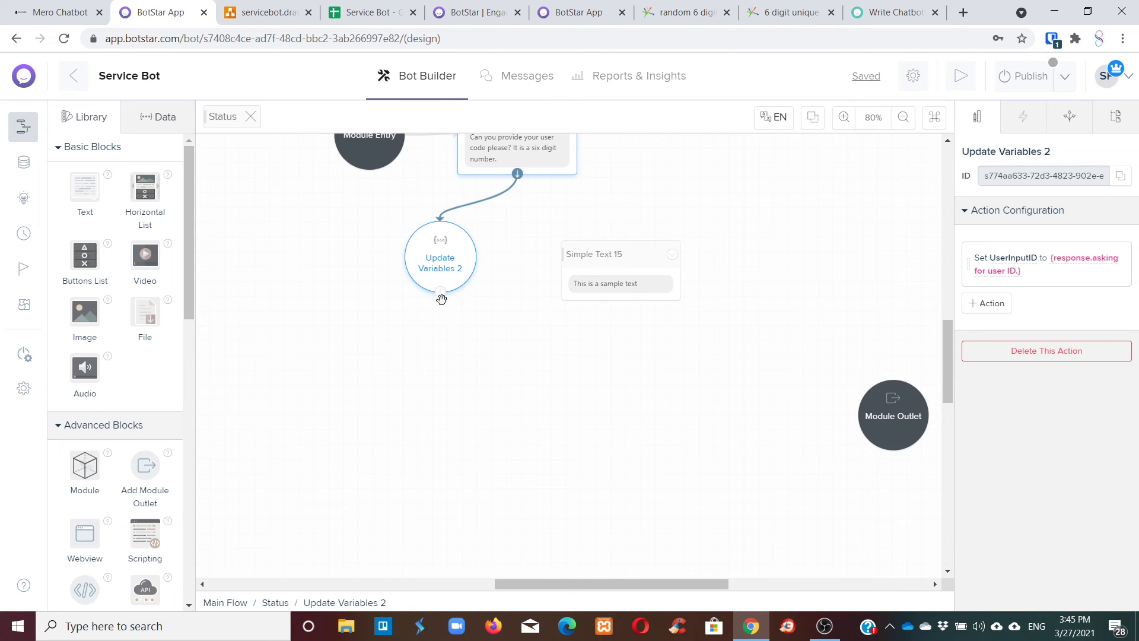
pyautogui.moveTo(541, 276); pyautogui.dragTo(599, 254)
pyautogui.click(599, 254)
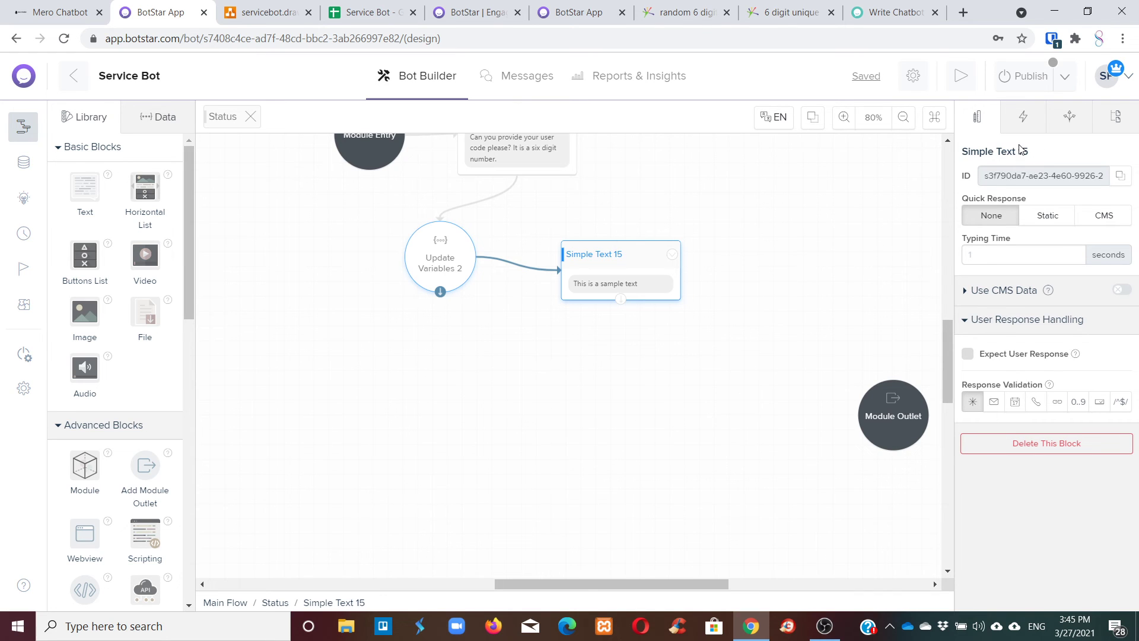
pyautogui.click(636, 287)
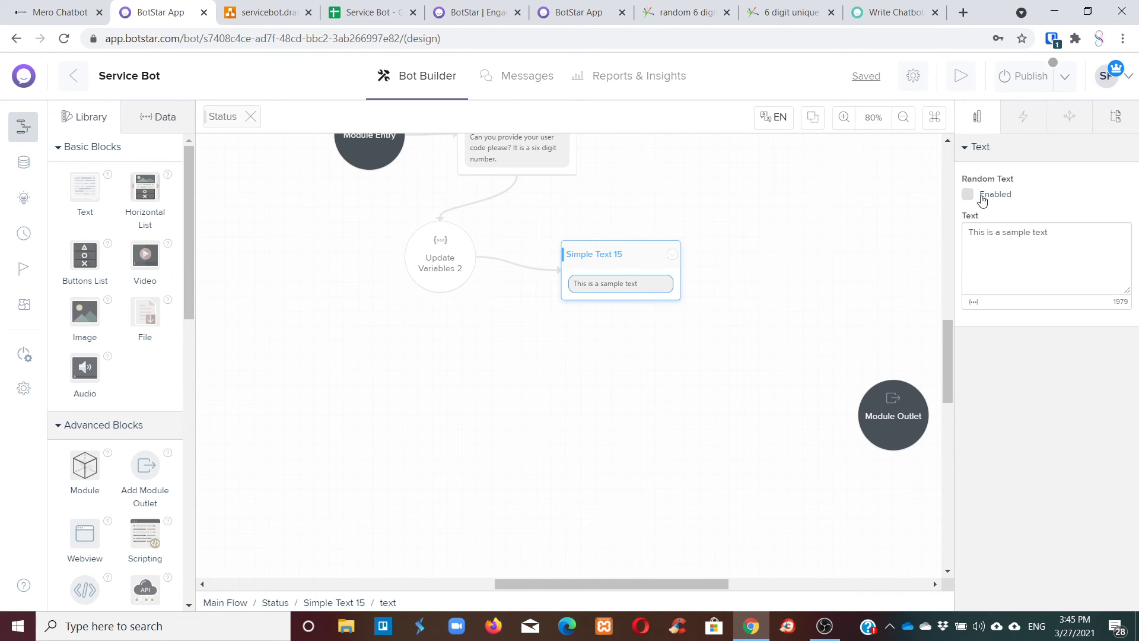
pyautogui.moveTo(1044, 232); pyautogui.dragTo(1056, 231)
pyautogui.tripleClick(986, 232)
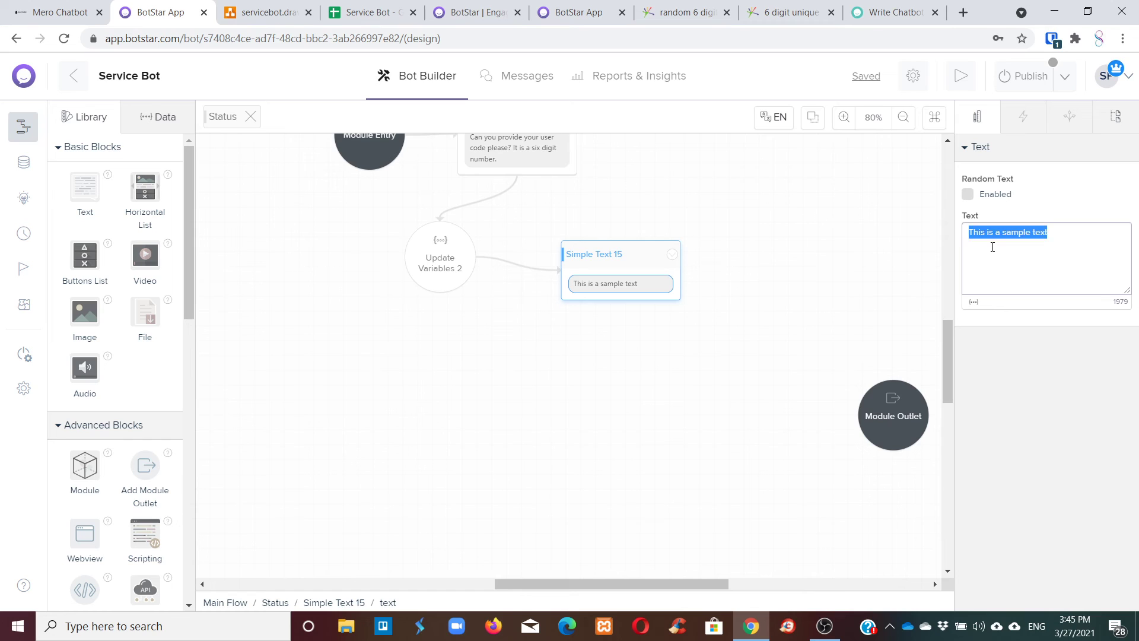
pyautogui.write('Ok, Let me find in')
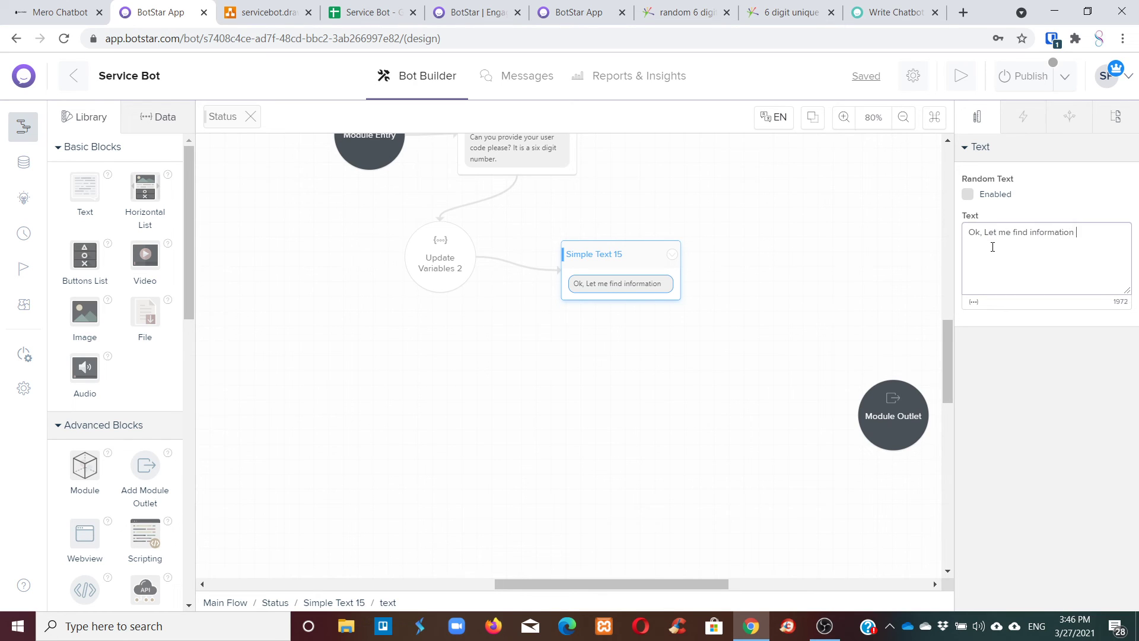
pyautogui.write('for')
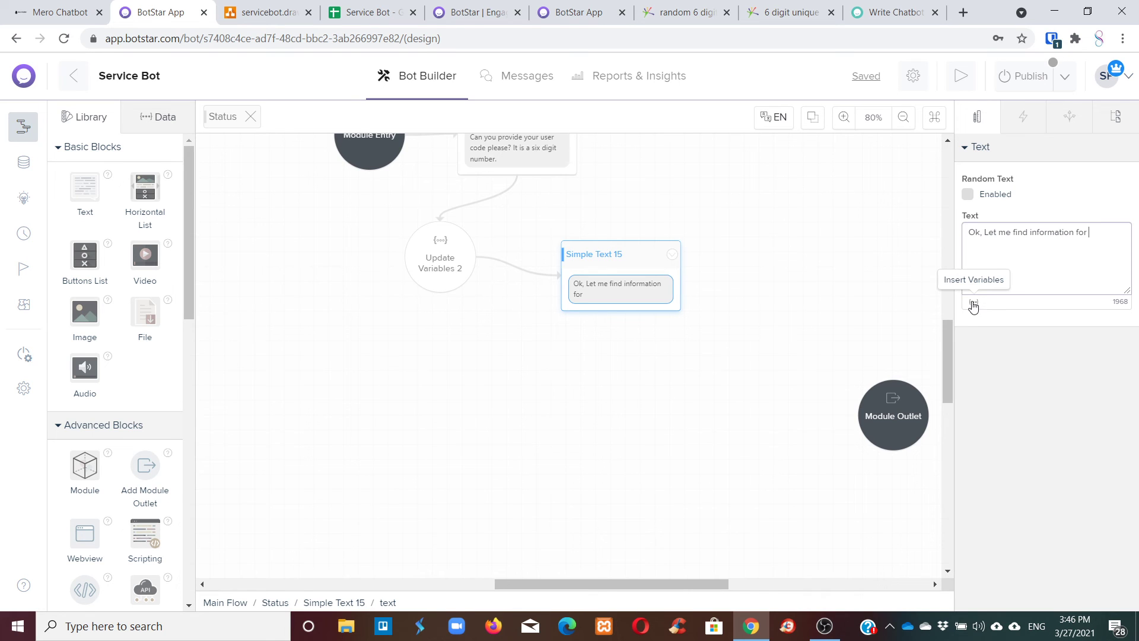
pyautogui.click(972, 302)
pyautogui.scroll(-3, 1038, 392)
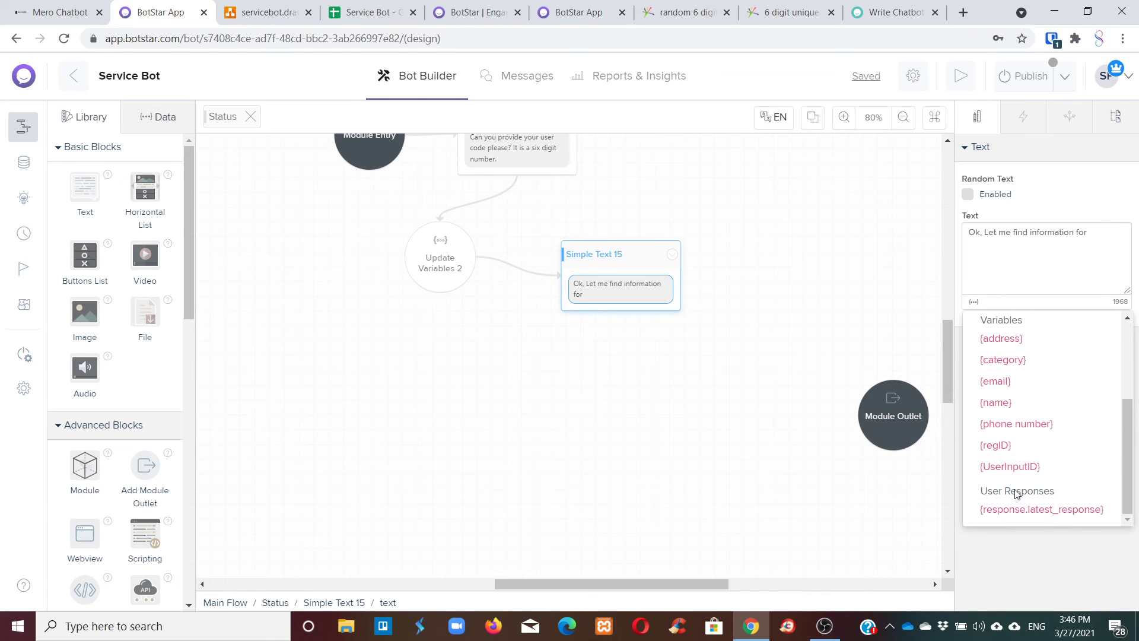
pyautogui.click(1009, 467)
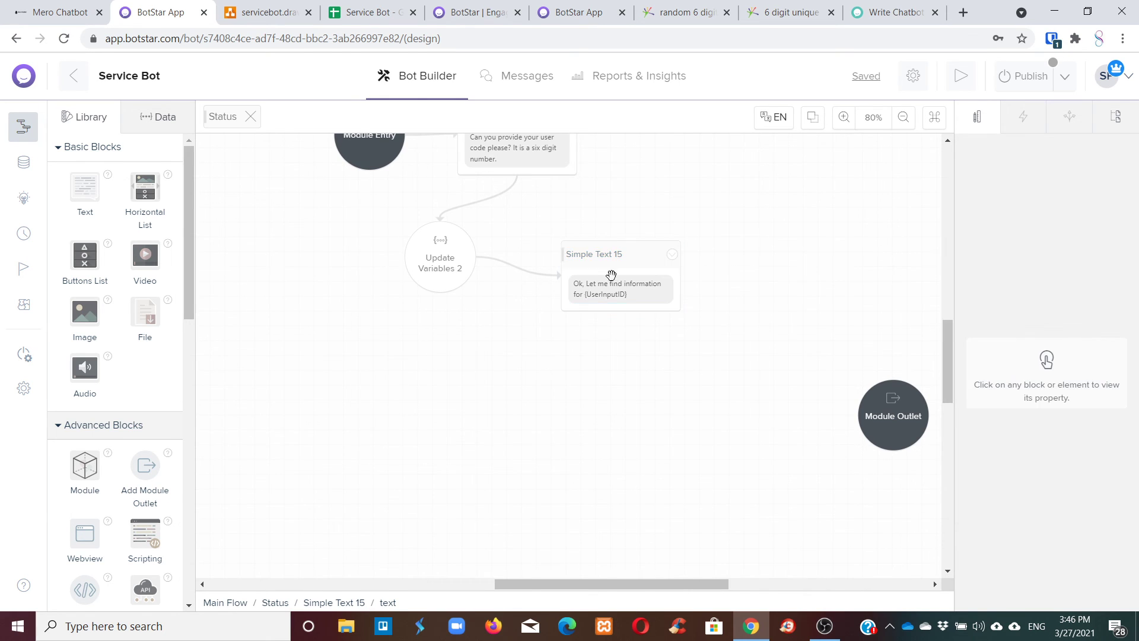
# Add a Google Sheets Query block from Premium Add-ons to the flow.
pyautogui.moveTo(580, 279); pyautogui.dragTo(564, 257)
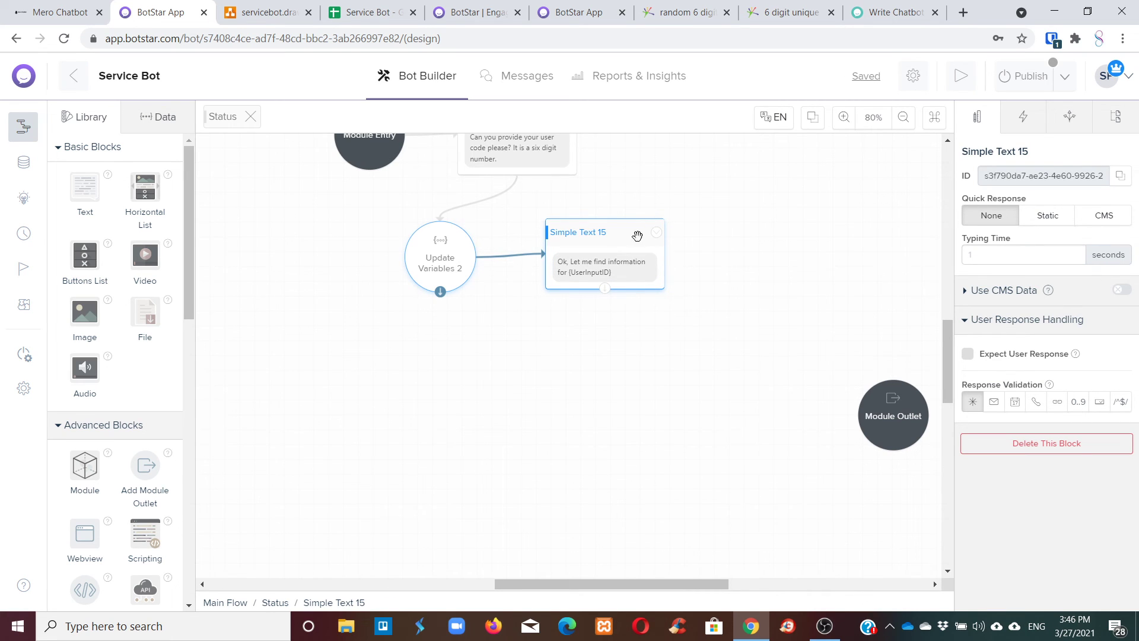
pyautogui.scroll(-10, 130, 457)
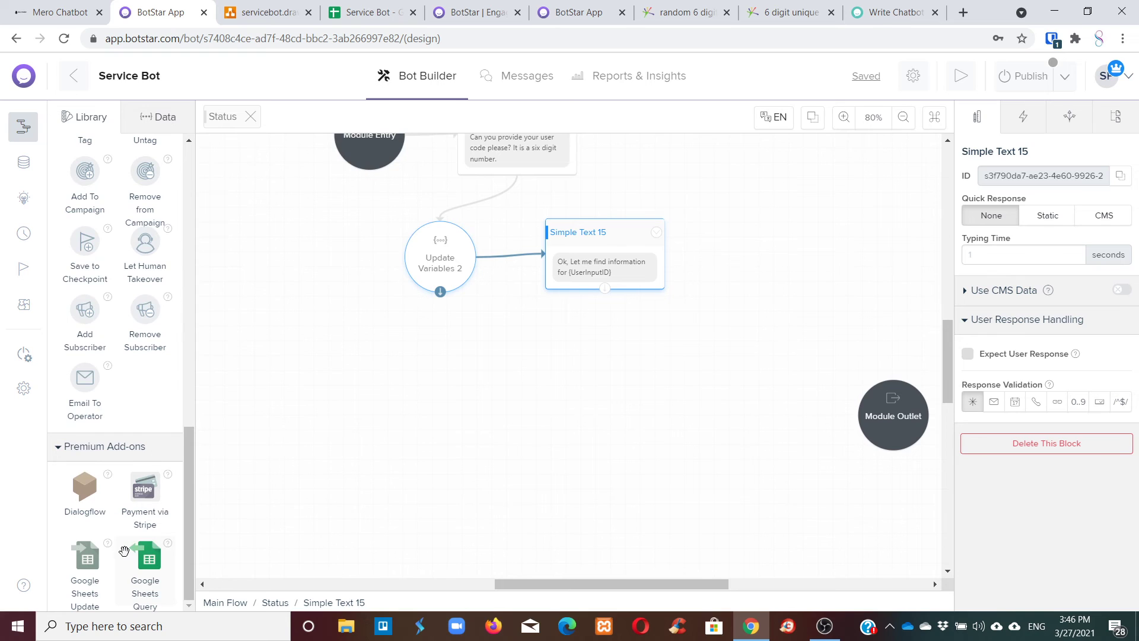
pyautogui.moveTo(126, 553); pyautogui.dragTo(661, 350)
# Link Simple Text 15 to Google Sheets Query 1 and point it at the Service Bot spreadsheet's Sheet1.
pyautogui.click(617, 284)
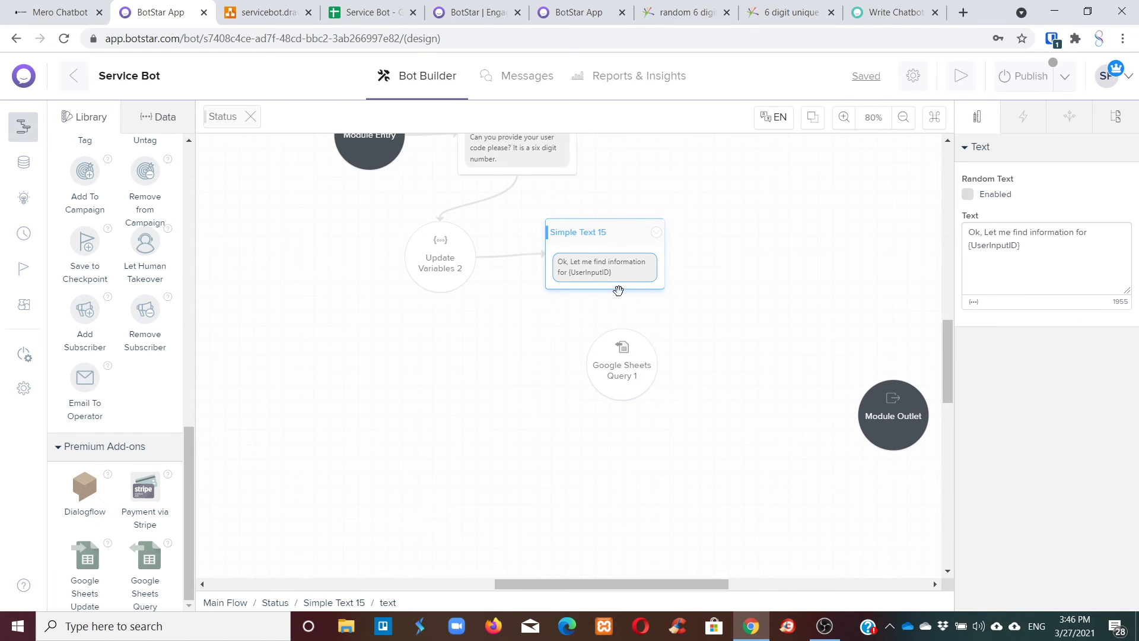
pyautogui.moveTo(604, 289); pyautogui.dragTo(622, 359)
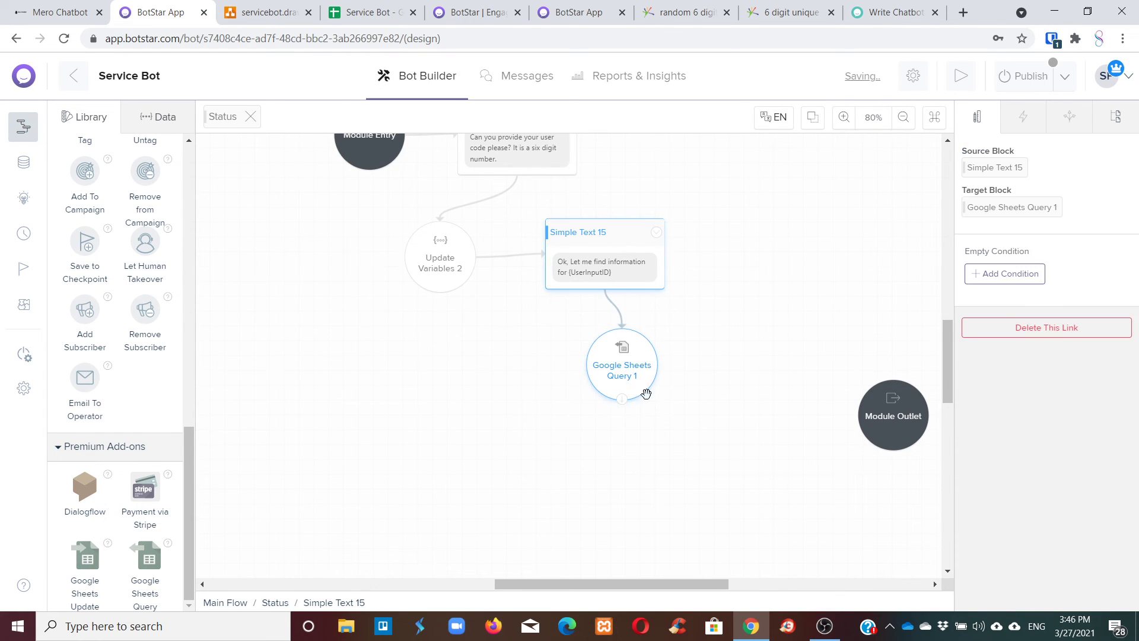
pyautogui.click(620, 370)
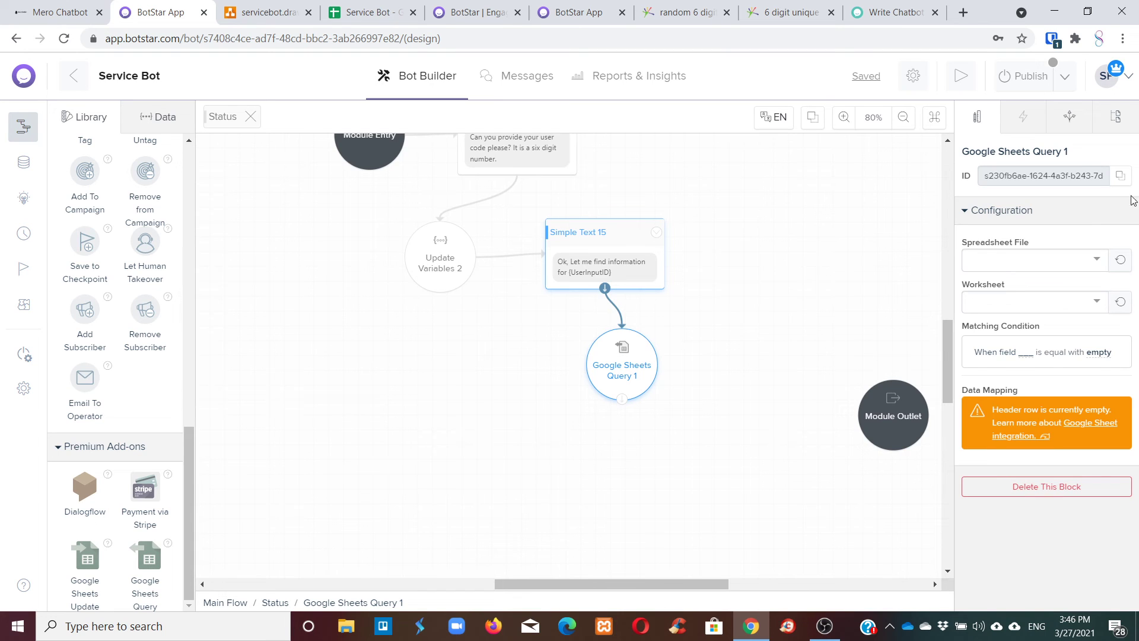
pyautogui.click(1002, 257)
pyautogui.click(980, 286)
pyautogui.click(1012, 301)
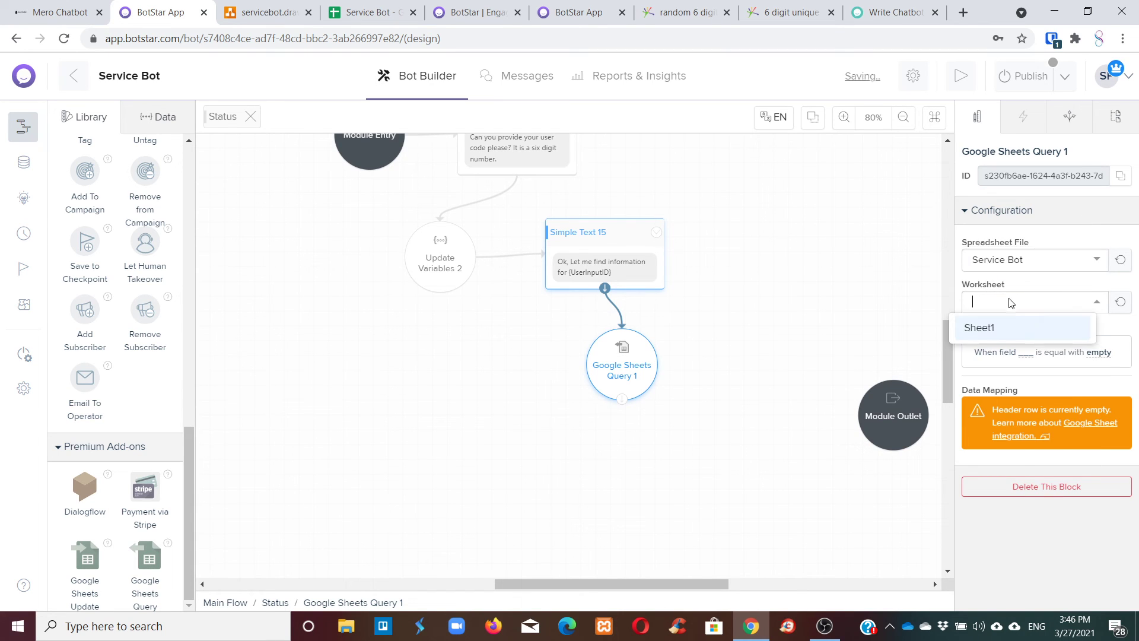
pyautogui.click(983, 330)
# Set the query's matching condition to Code equals {UserInputID}.
pyautogui.click(1018, 354)
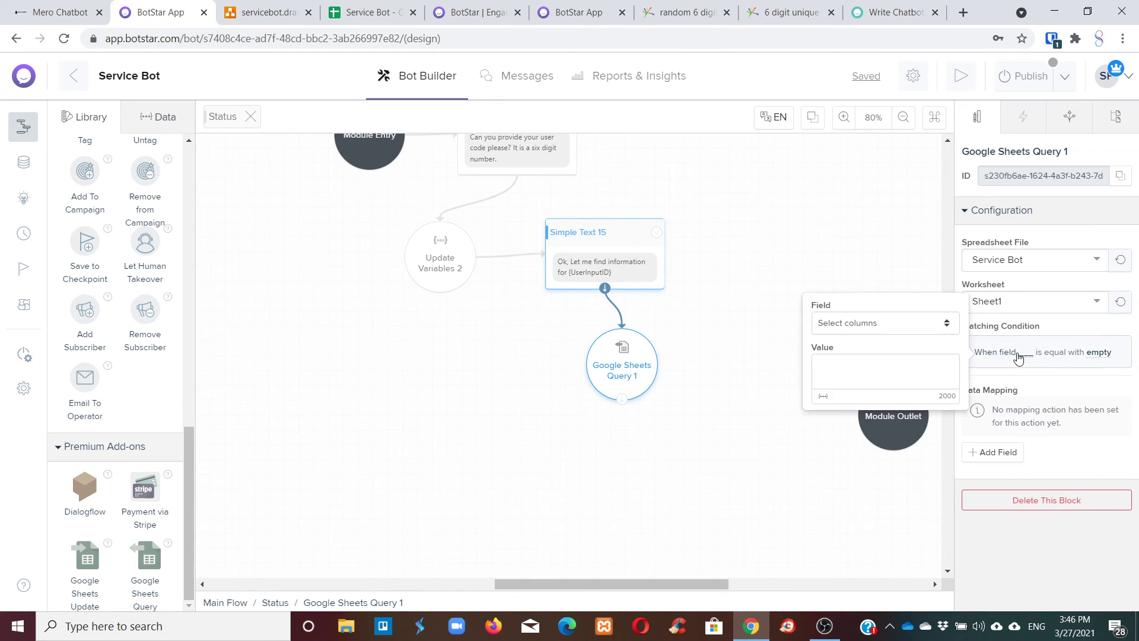
pyautogui.click(892, 325)
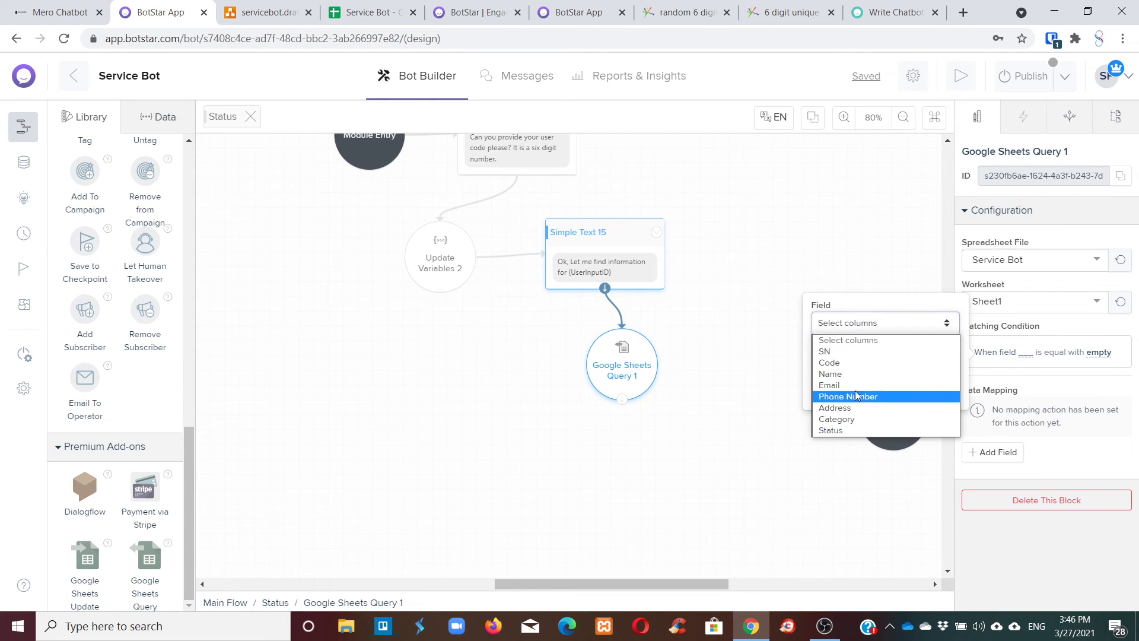
pyautogui.click(842, 362)
pyautogui.click(824, 397)
pyautogui.scroll(-5, 714, 450)
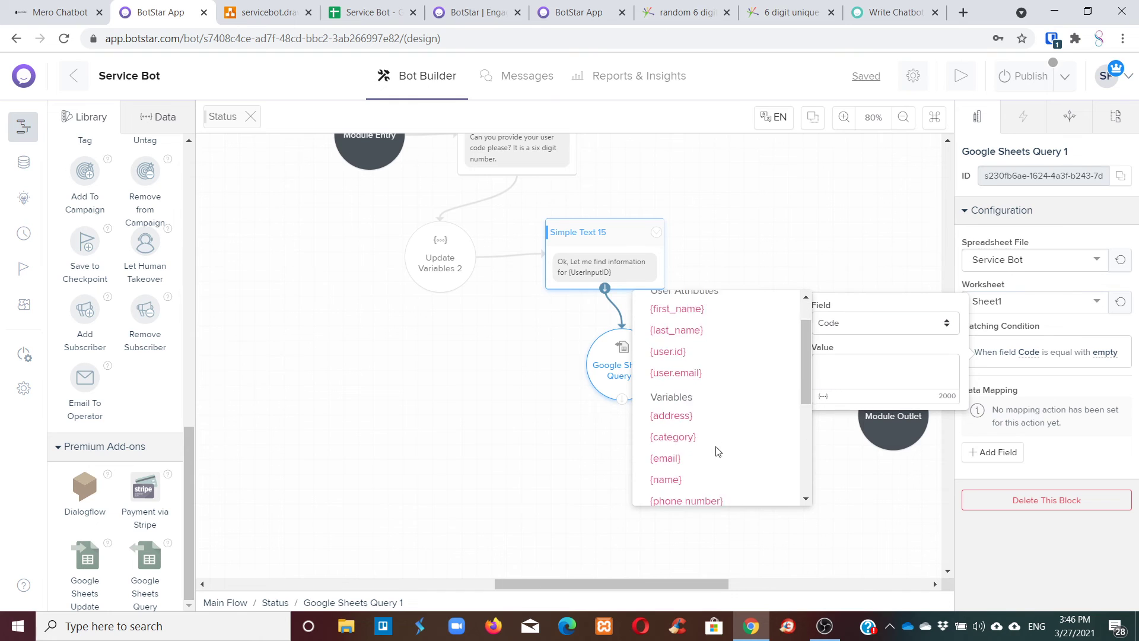
pyautogui.scroll(3, 723, 394)
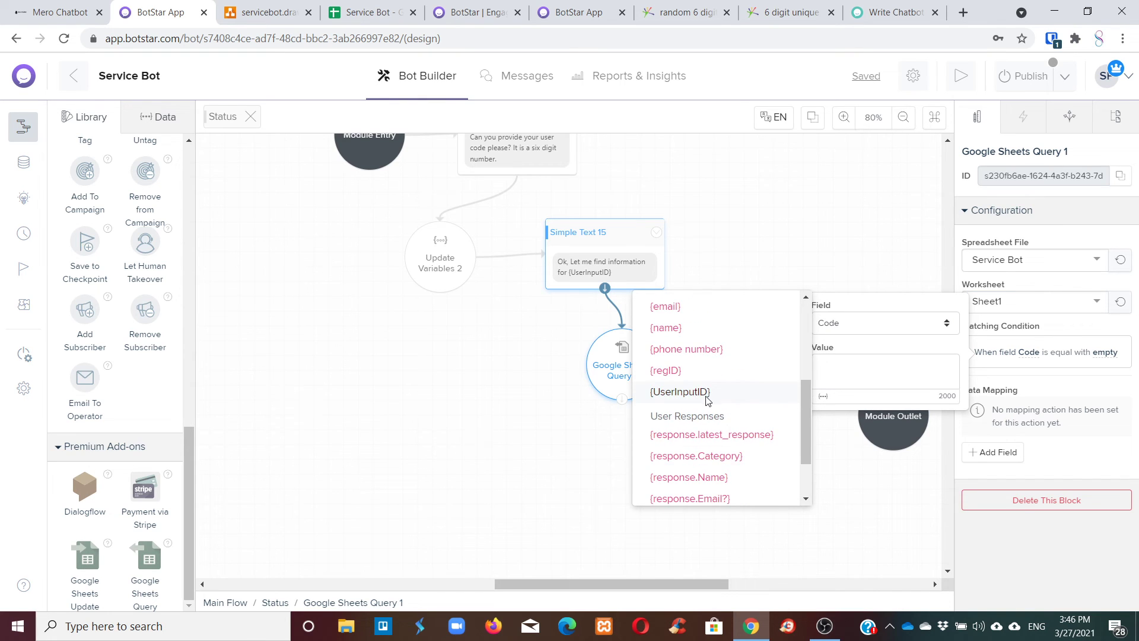
pyautogui.click(704, 393)
pyautogui.click(861, 263)
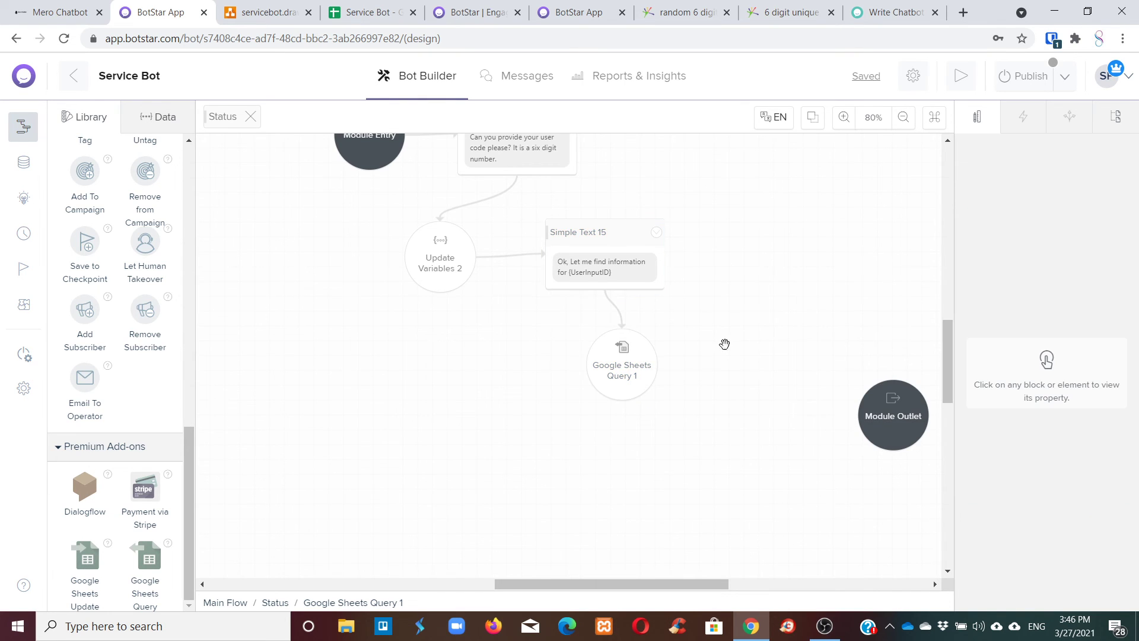
pyautogui.click(651, 364)
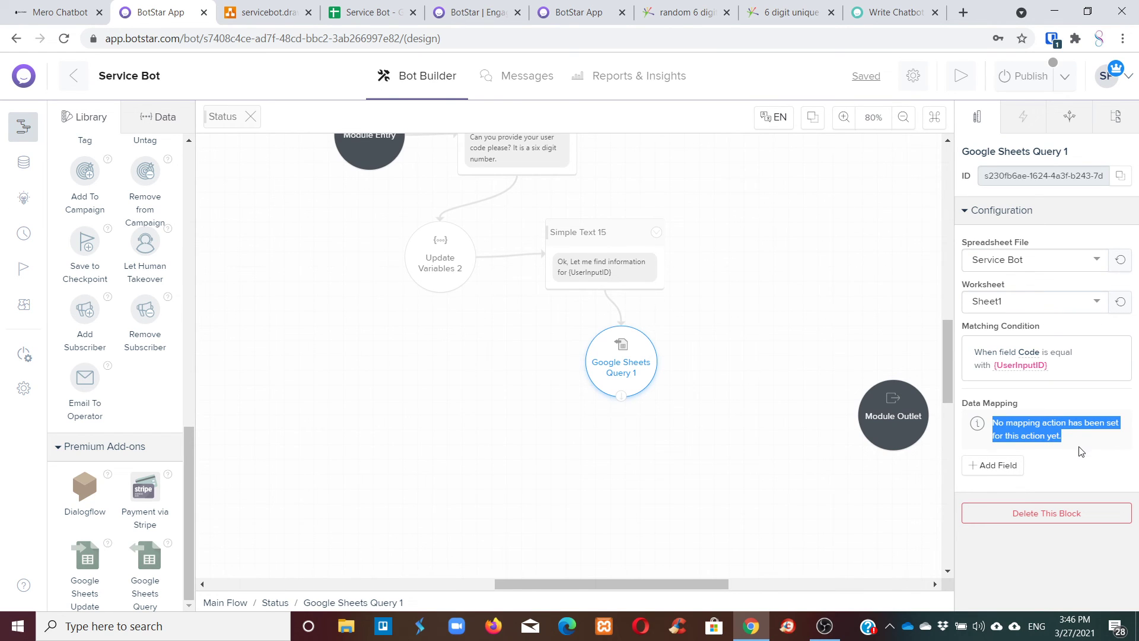
# Show the bot's variables list and check the Service Bot sheet's columns.
pyautogui.click(157, 116)
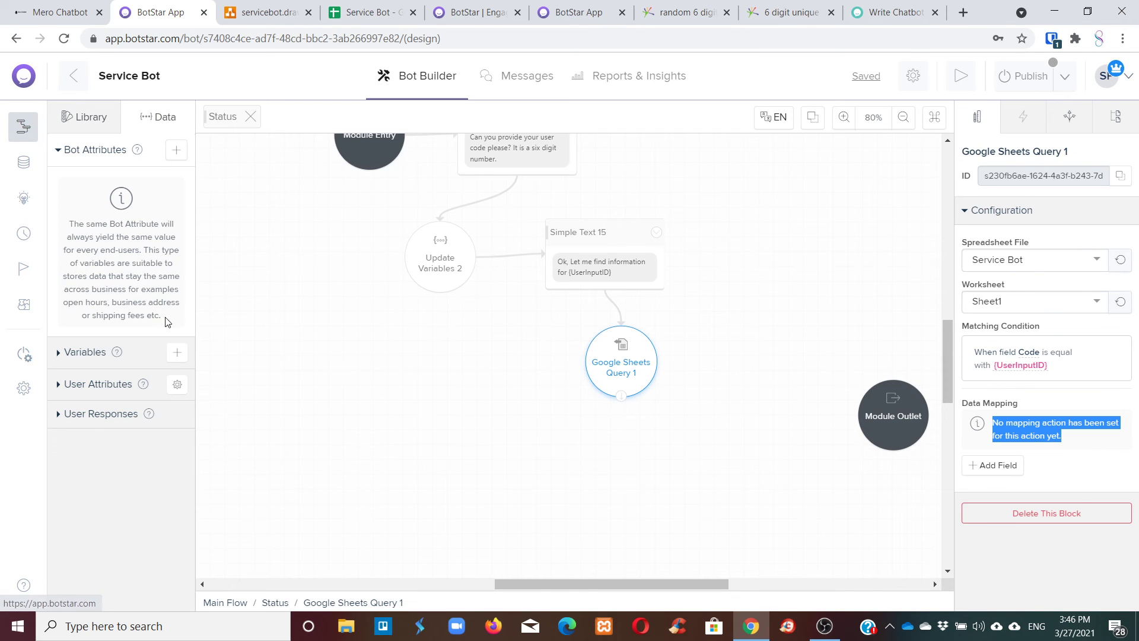
pyautogui.click(116, 351)
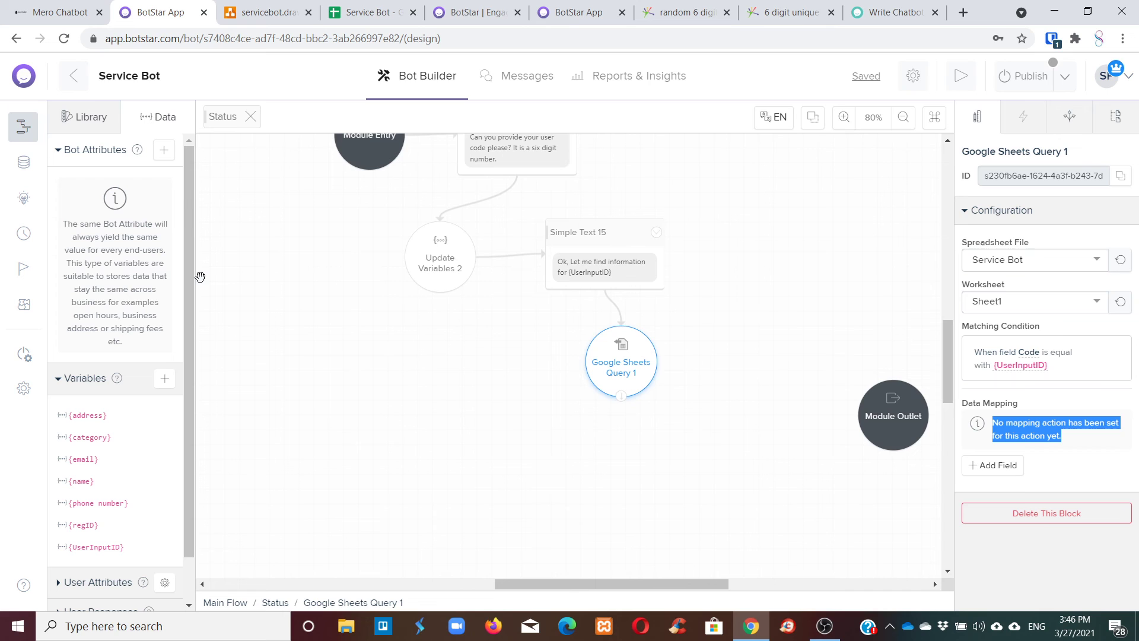
pyautogui.moveTo(189, 274); pyautogui.dragTo(196, 311)
pyautogui.click(366, 13)
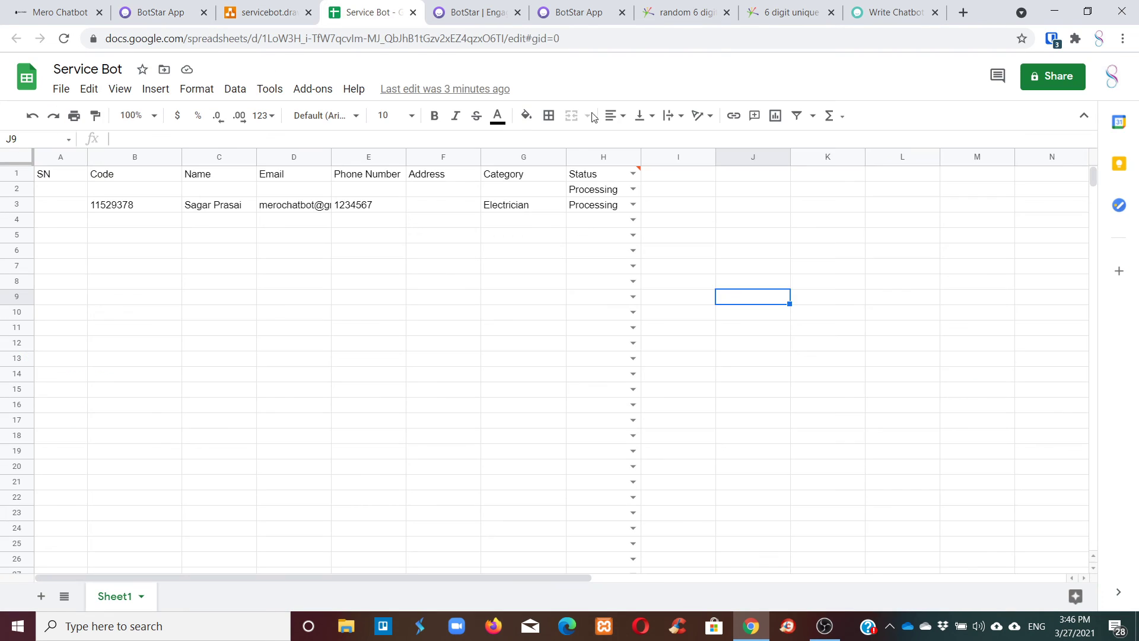
pyautogui.click(173, 13)
# Create a new bot variable named gsName.
pyautogui.click(167, 328)
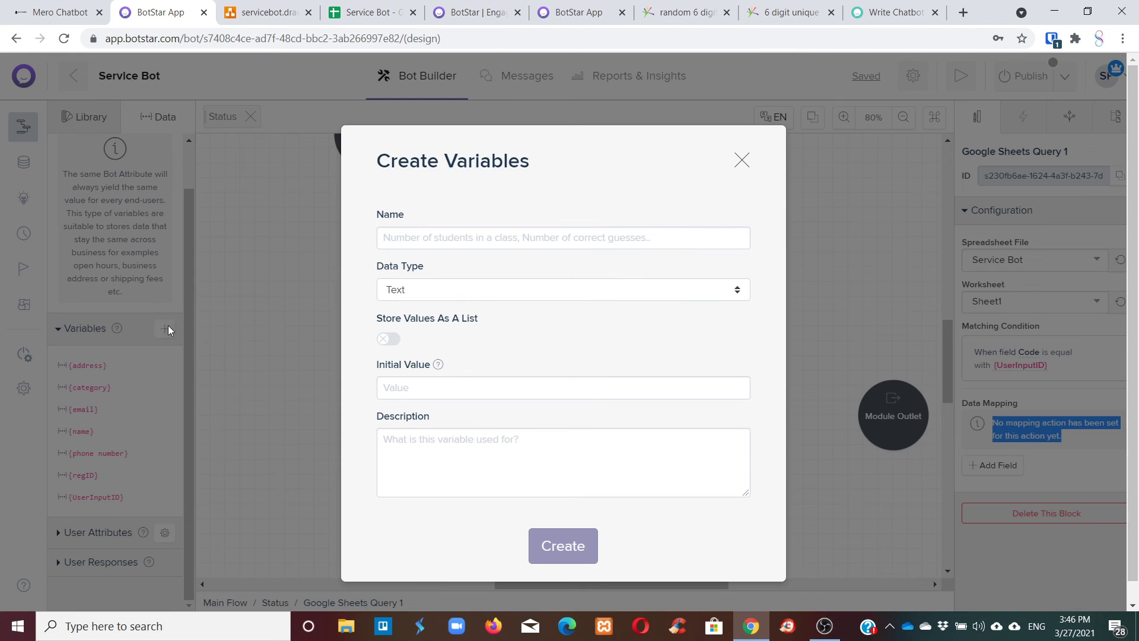
pyautogui.click(459, 236)
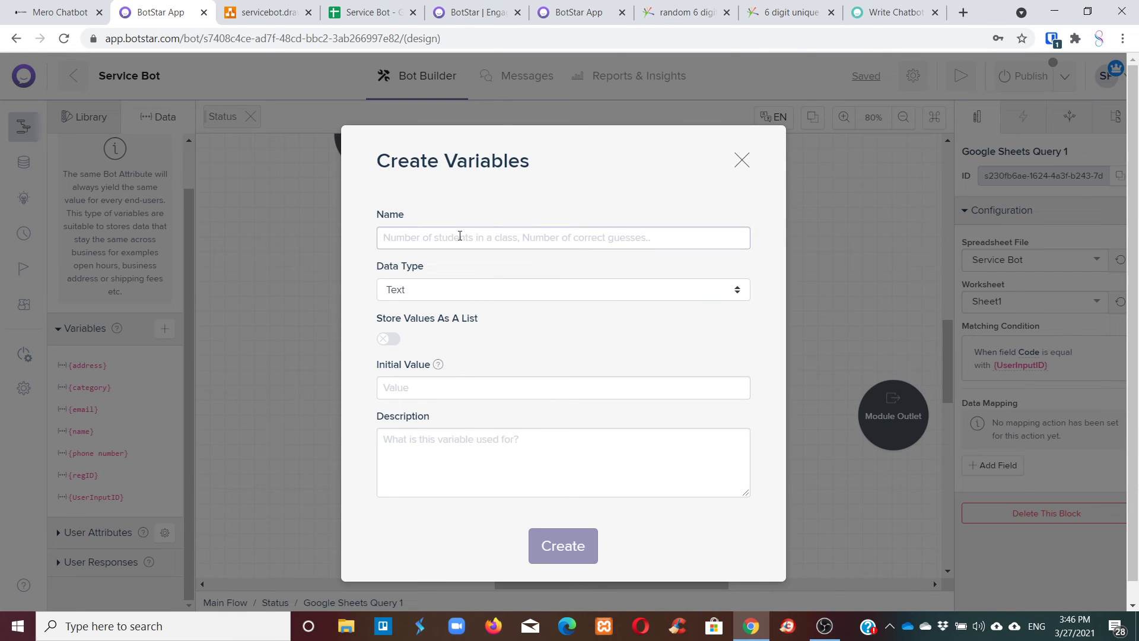
pyautogui.write('4')
pyautogui.press('BackSpace')
pyautogui.write('GName')
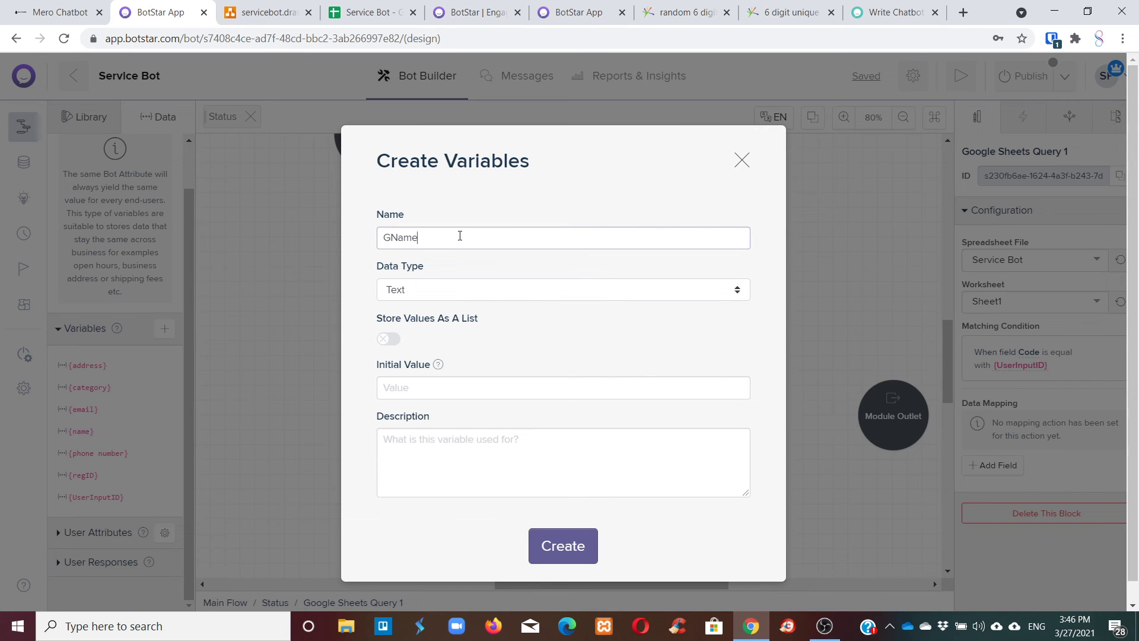
pyautogui.write('S')
pyautogui.press('BackSpace')
pyautogui.press('BackSpace')
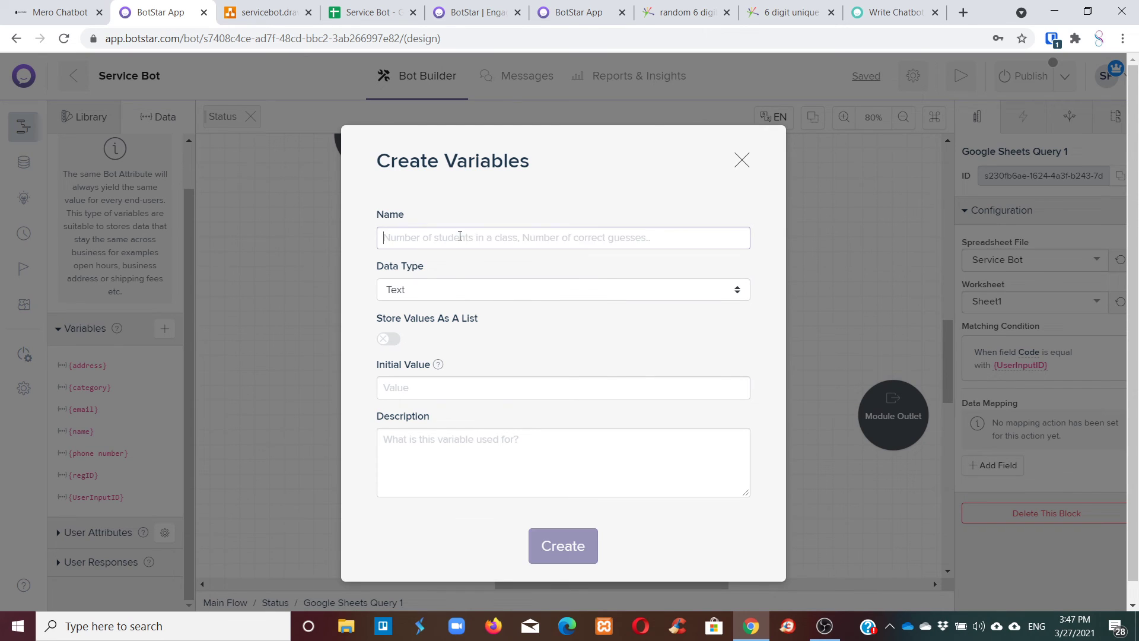
pyautogui.write('gs')
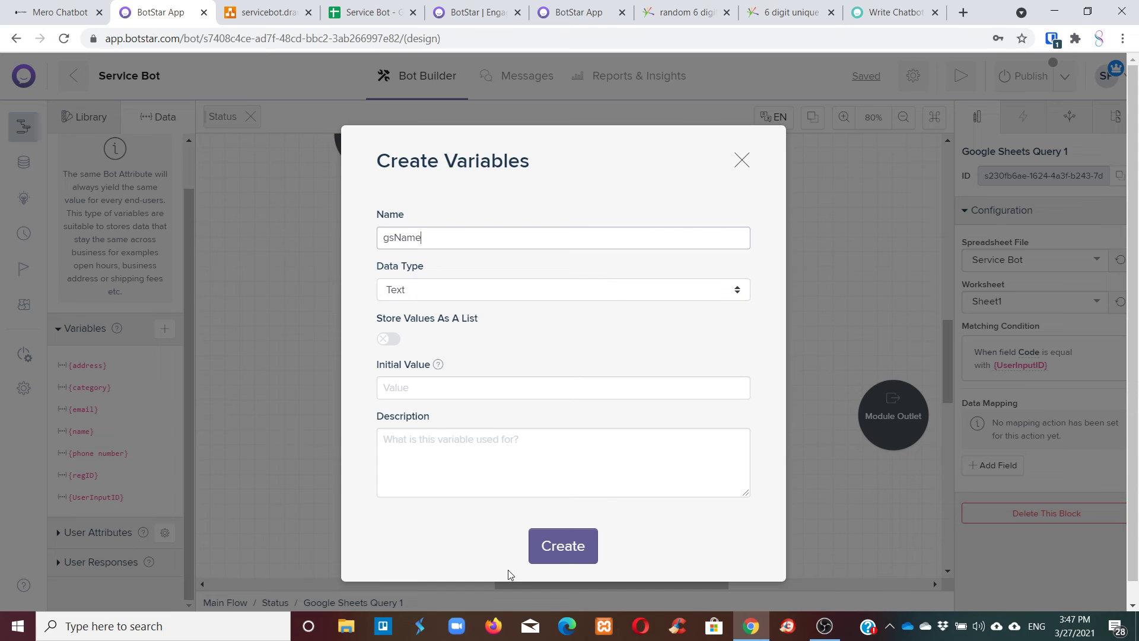
pyautogui.write('Name')
pyautogui.click(564, 561)
# Create a second bot variable named gsStatus.
pyautogui.click(164, 328)
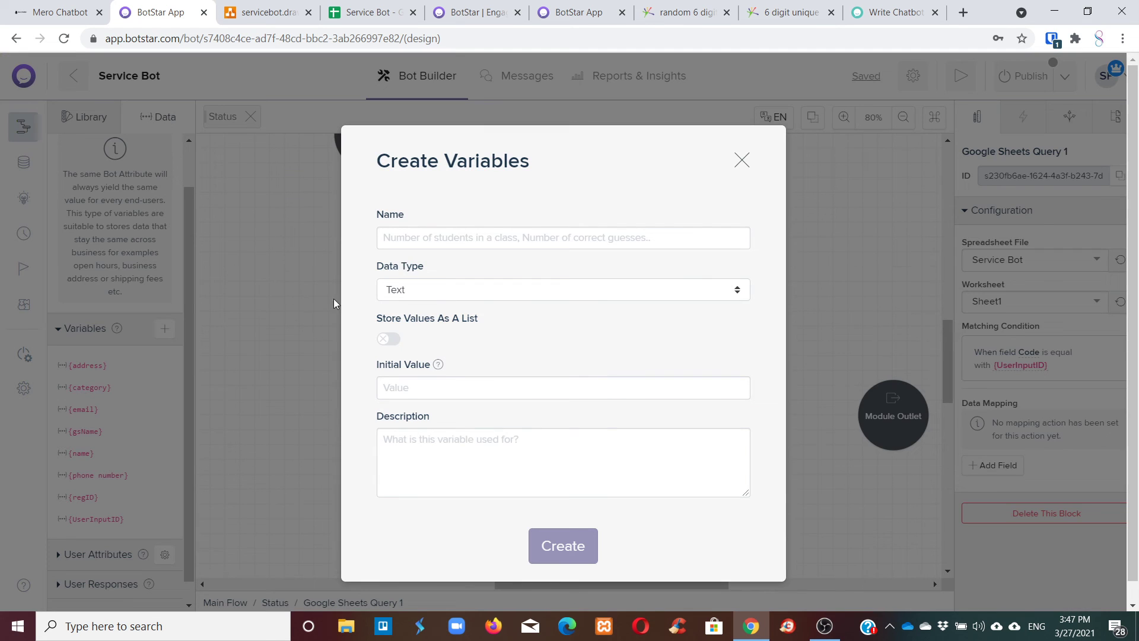
pyautogui.click(421, 246)
pyautogui.write('gsStatus')
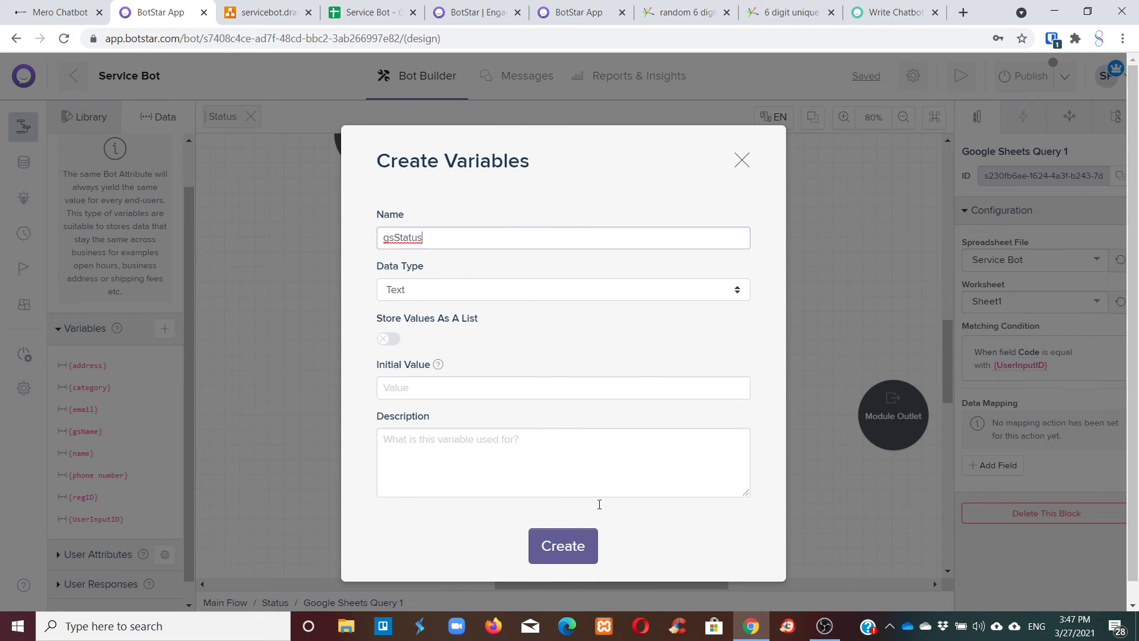
pyautogui.click(580, 531)
pyautogui.click(604, 323)
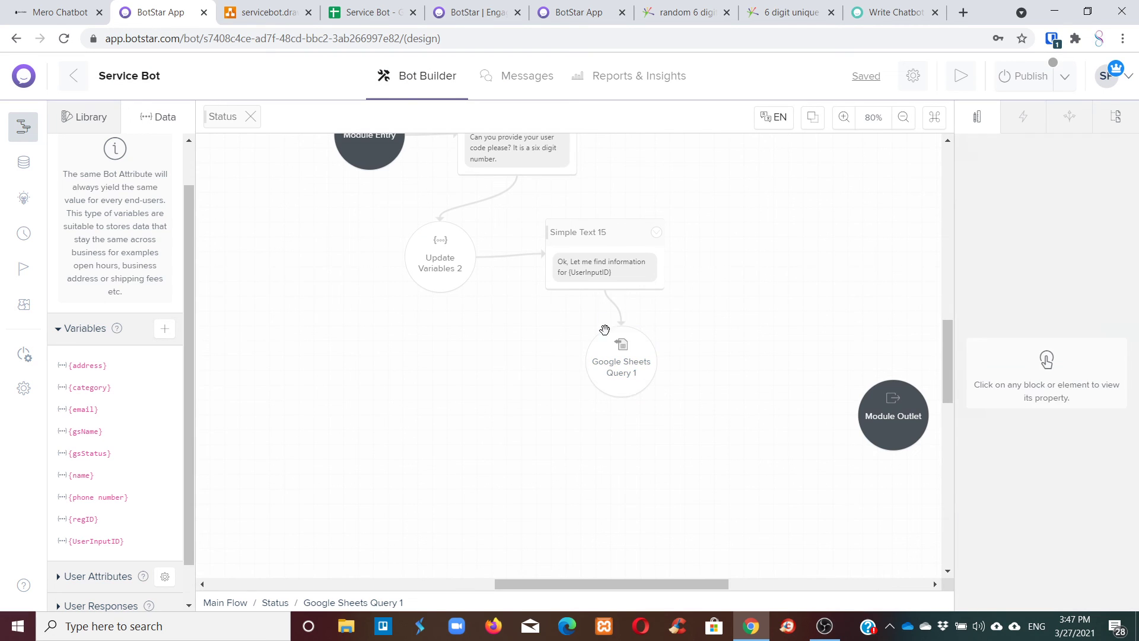
pyautogui.click(608, 348)
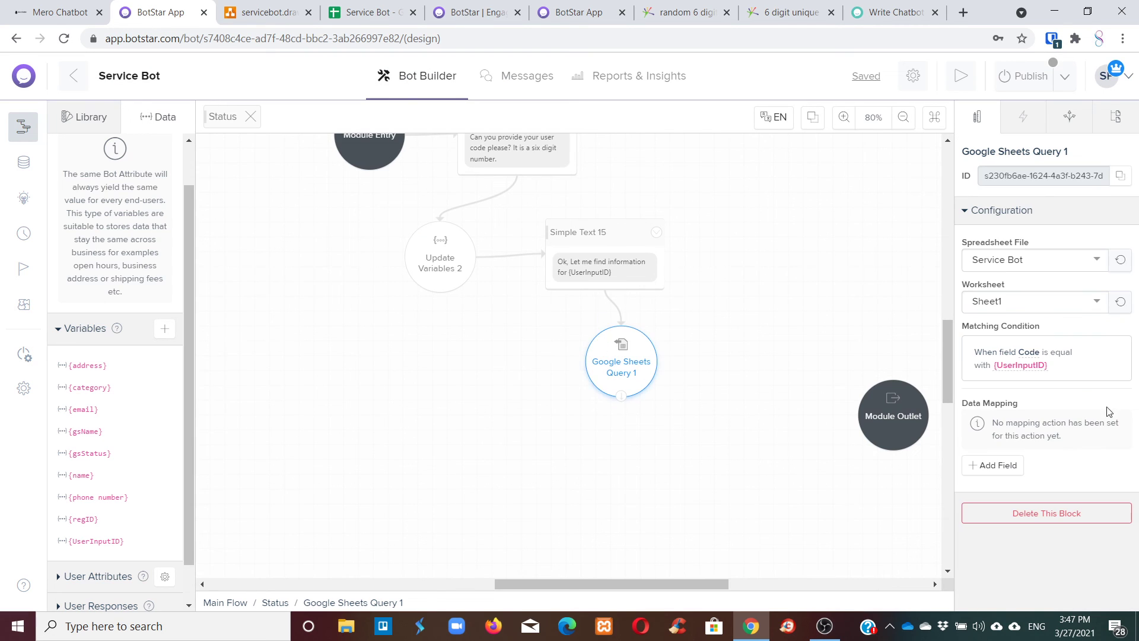
# Add a data mapping row that fills gsName from {googleSheet.Name}.
pyautogui.click(998, 465)
pyautogui.click(864, 402)
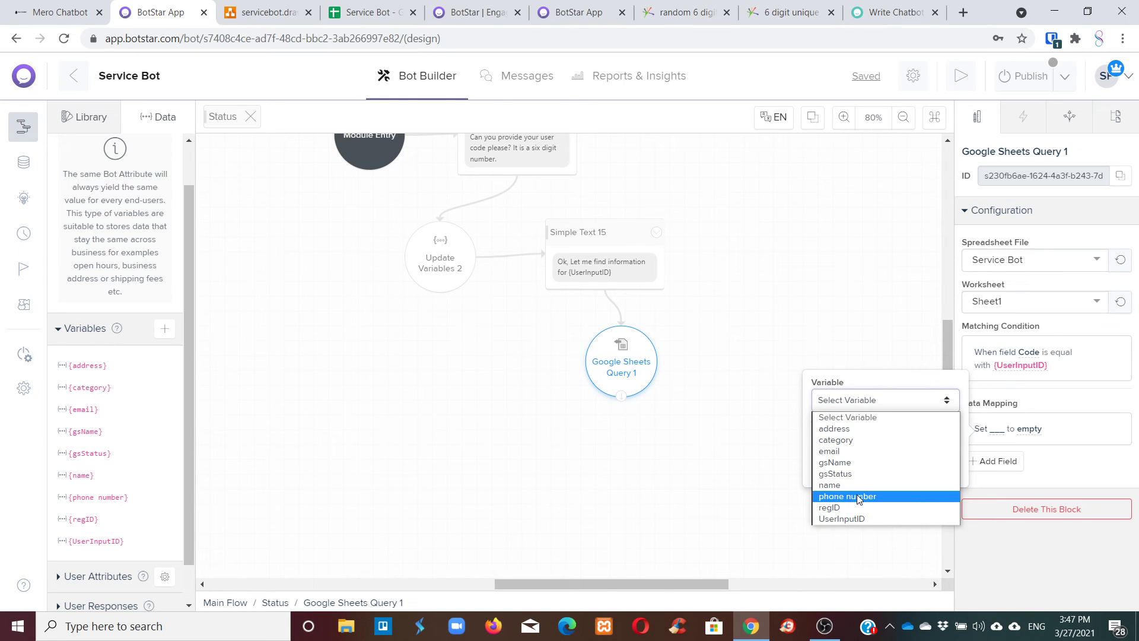
pyautogui.click(861, 467)
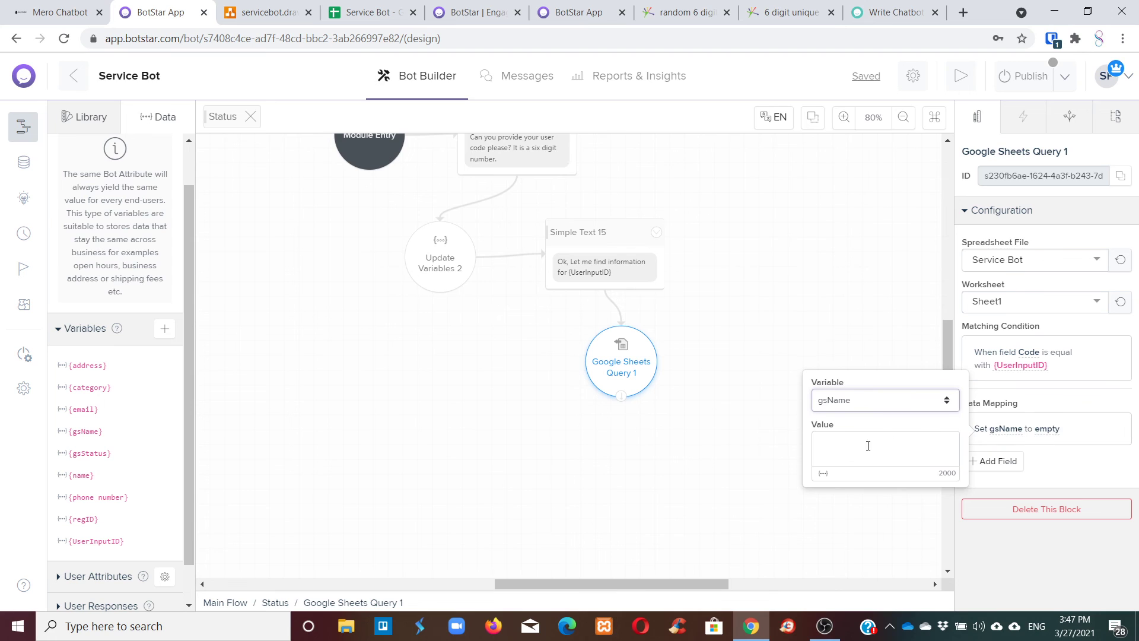
pyautogui.click(823, 473)
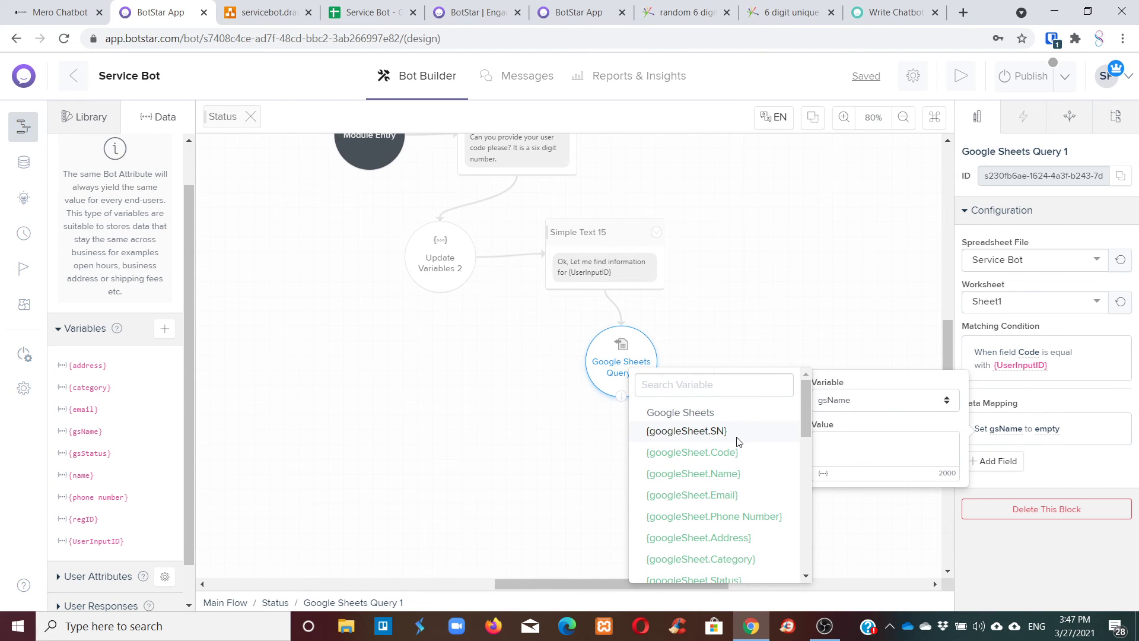
pyautogui.click(739, 475)
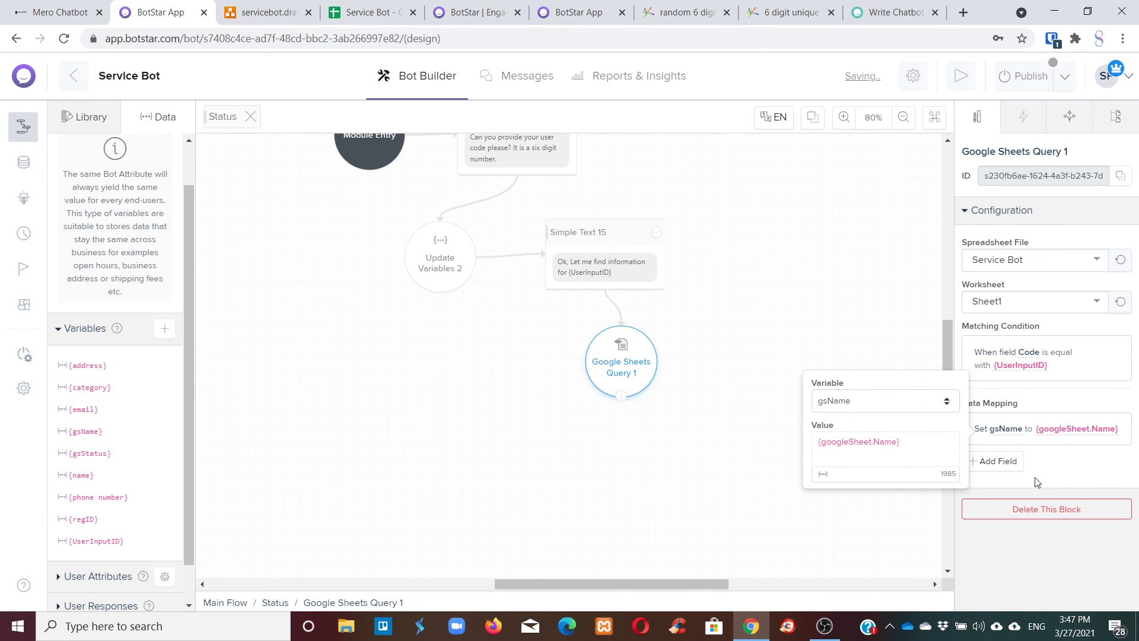
# Add a second mapping row filling gsStatus from {googleSheet.Status}, then reposition the query node.
pyautogui.click(1008, 461)
pyautogui.click(878, 438)
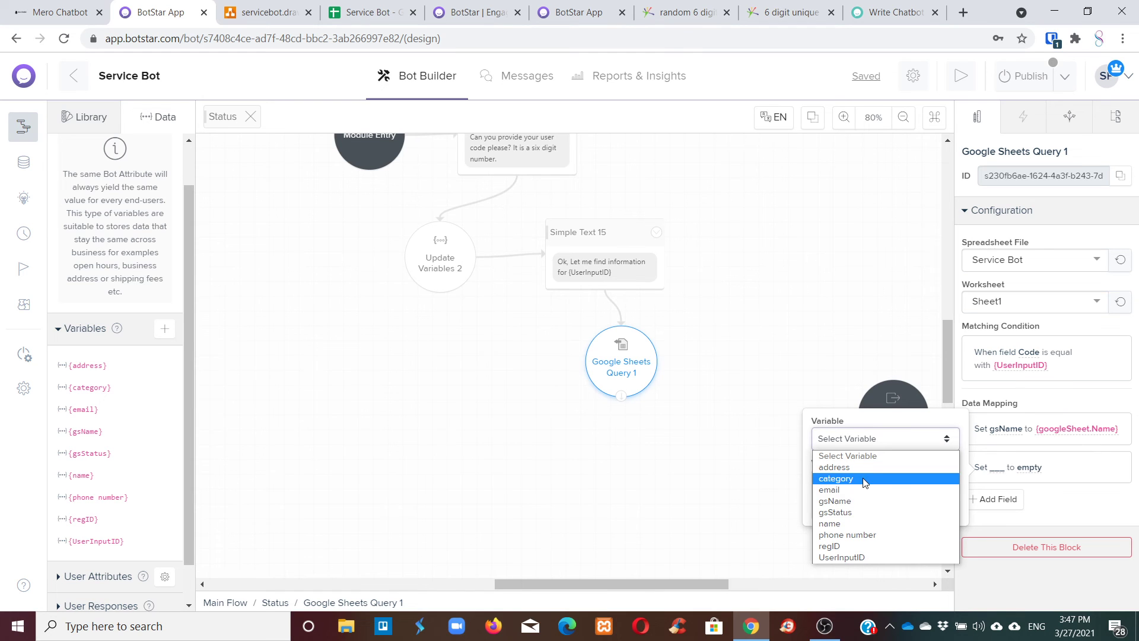
pyautogui.click(849, 511)
pyautogui.click(825, 513)
pyautogui.scroll(-6, 729, 533)
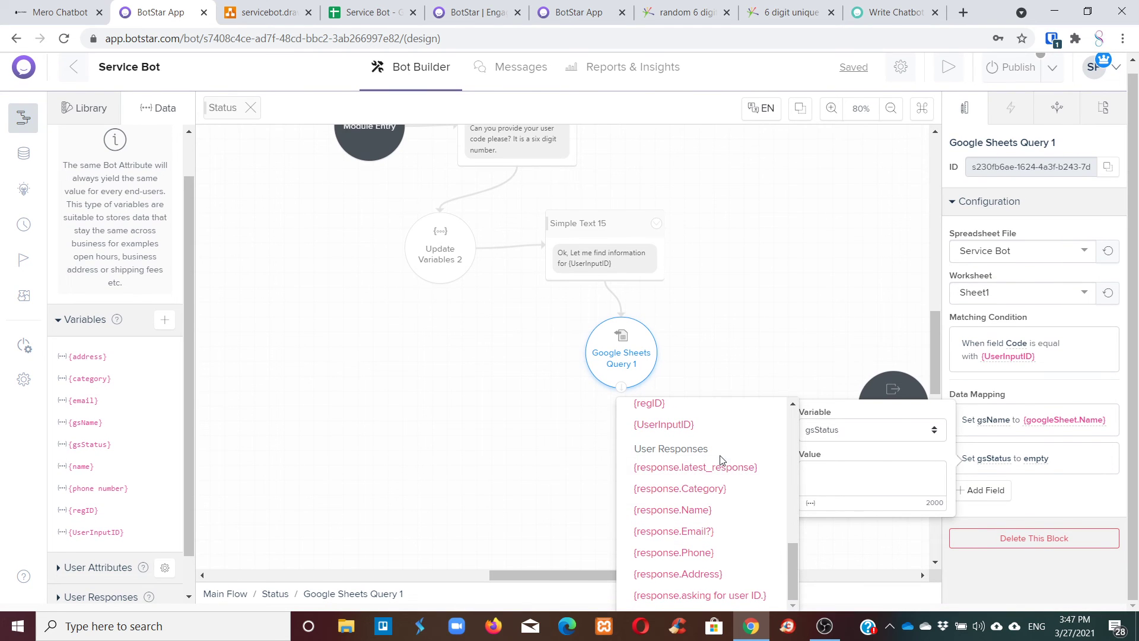
pyautogui.scroll(10, 726, 482)
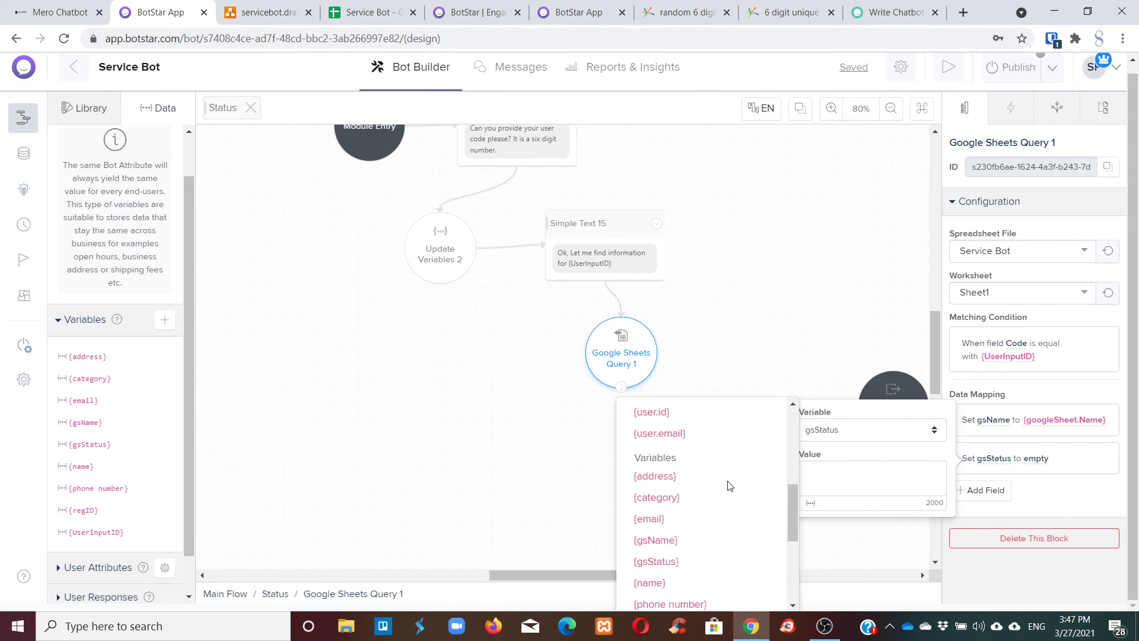
pyautogui.click(726, 485)
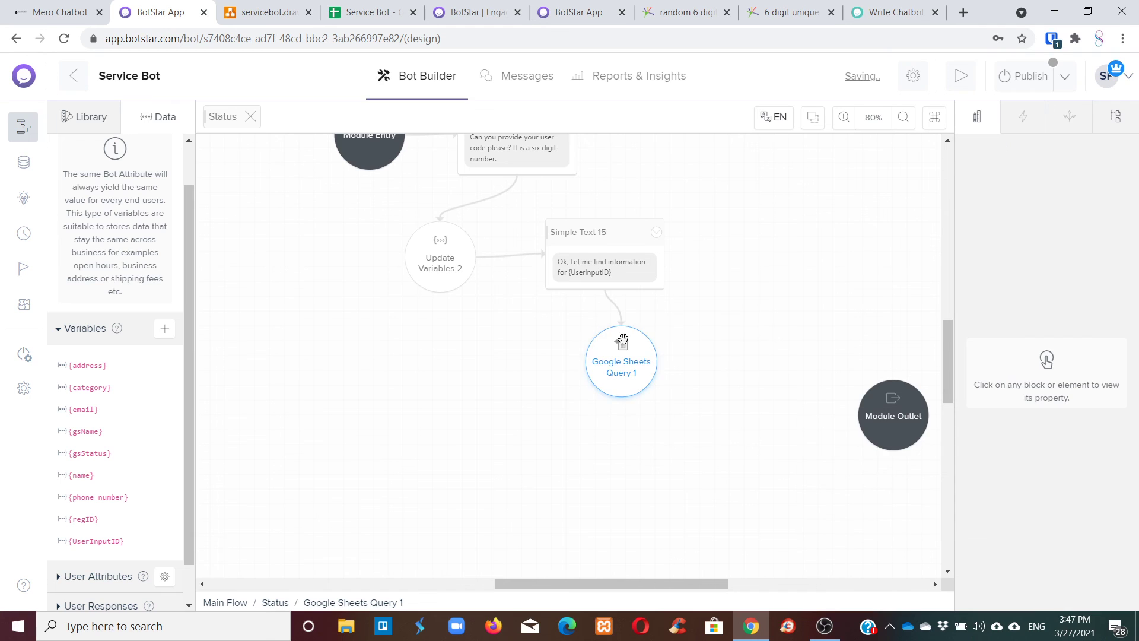
pyautogui.moveTo(621, 338); pyautogui.dragTo(540, 334)
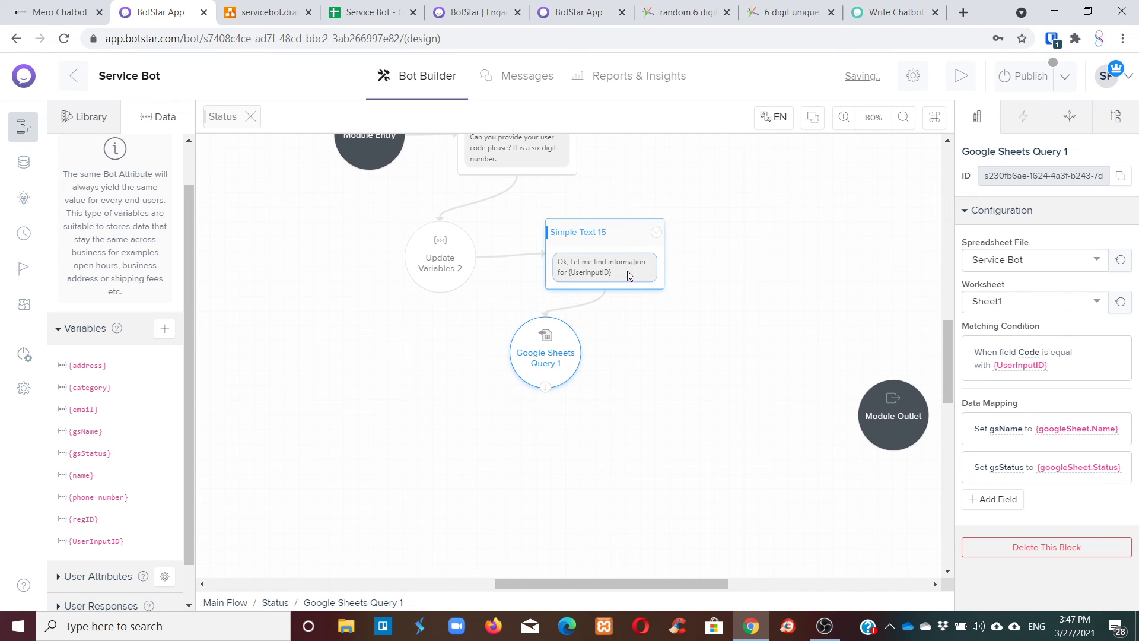
pyautogui.moveTo(620, 228); pyautogui.dragTo(615, 190)
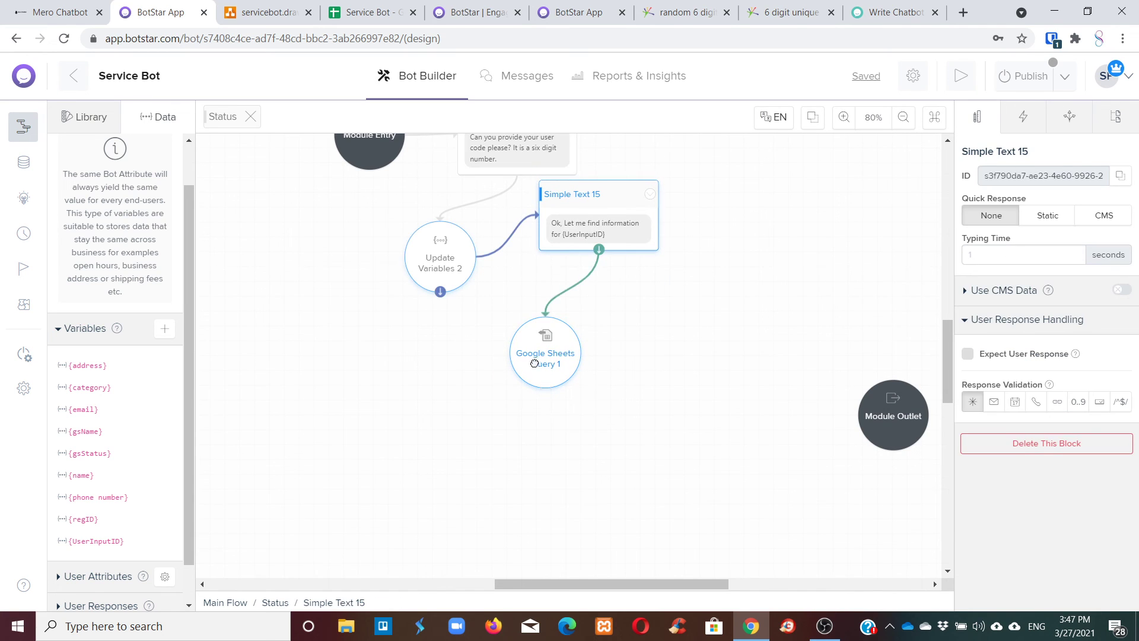
# Add a new text block, Simple Text 16, and connect Google Sheets Query 1 to it.
pyautogui.moveTo(544, 356); pyautogui.dragTo(566, 357)
pyautogui.click(85, 116)
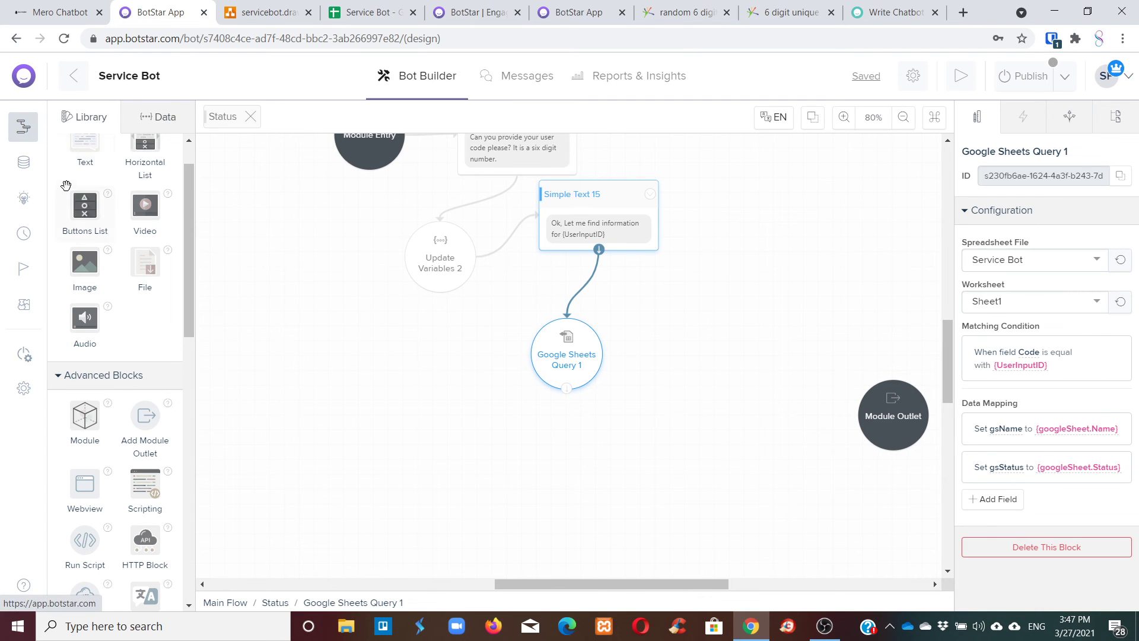
pyautogui.moveTo(85, 148); pyautogui.dragTo(718, 358)
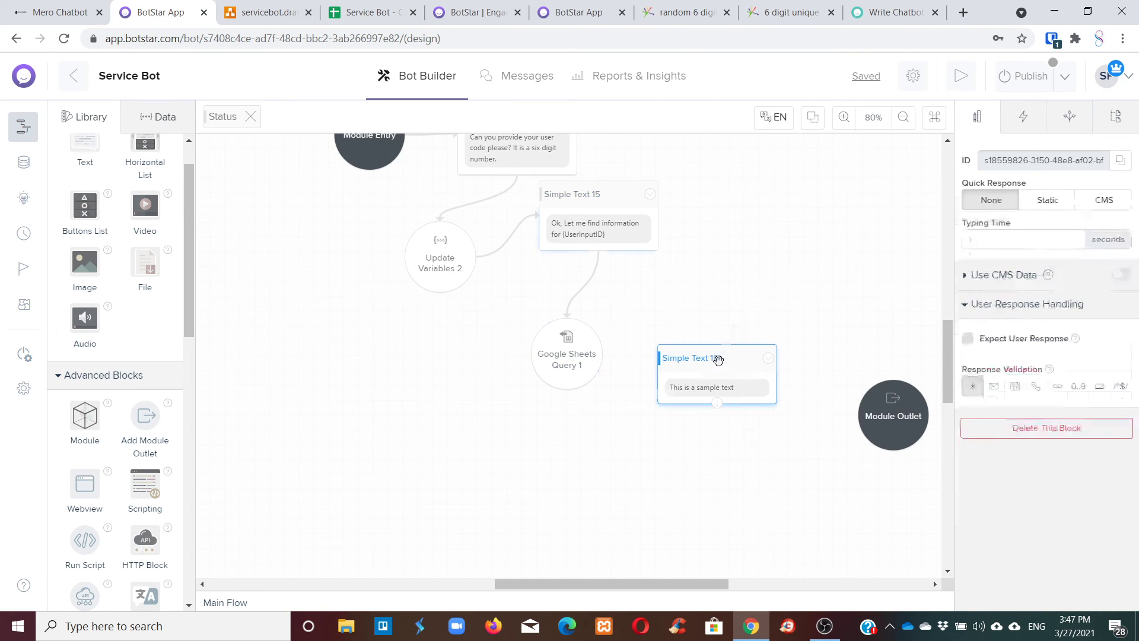
pyautogui.click(564, 341)
pyautogui.moveTo(566, 394); pyautogui.dragTo(718, 367)
pyautogui.click(568, 392)
# Move Simple Text 16 and select its placeholder sample text for replacement.
pyautogui.click(711, 385)
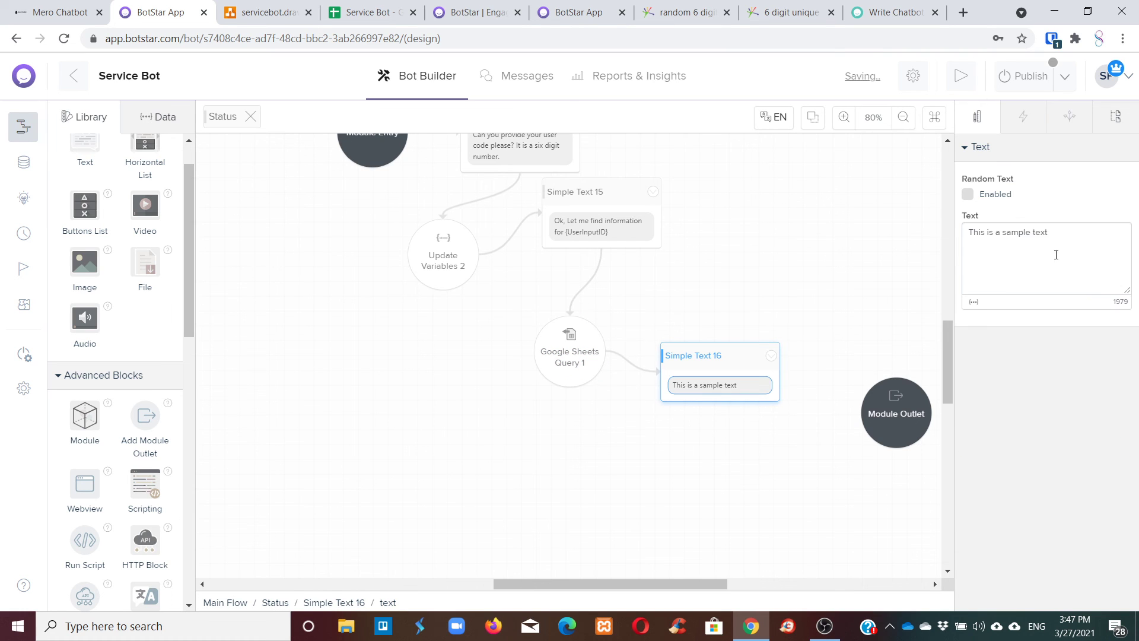
pyautogui.moveTo(1049, 232); pyautogui.dragTo(993, 236)
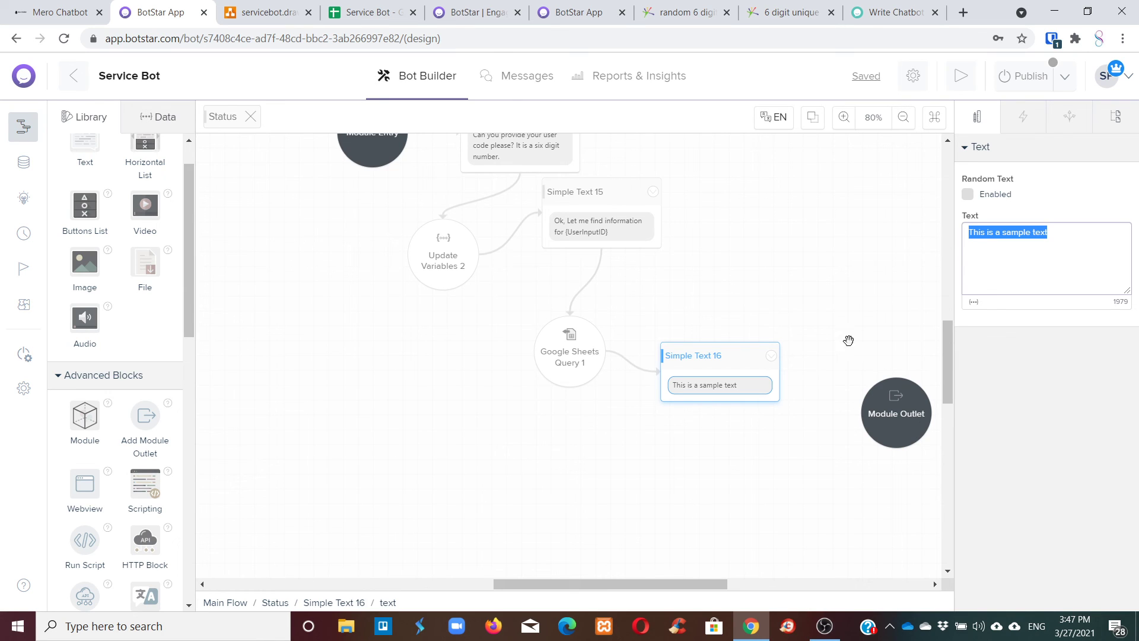
pyautogui.click(746, 389)
pyautogui.moveTo(732, 348); pyautogui.dragTo(778, 293)
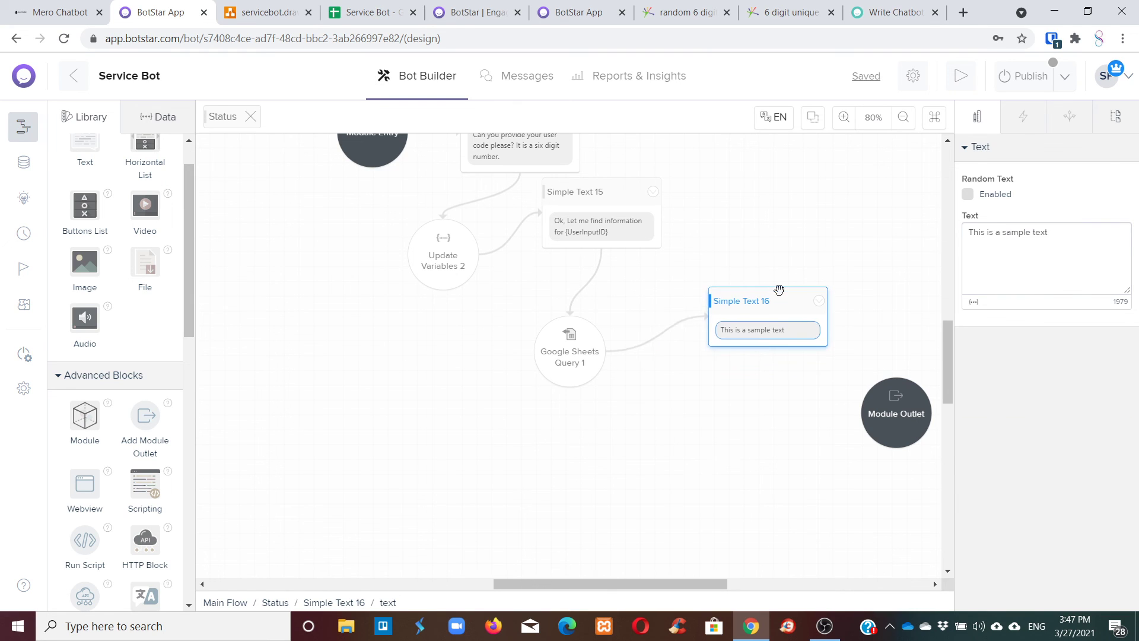
pyautogui.doubleClick(1050, 237)
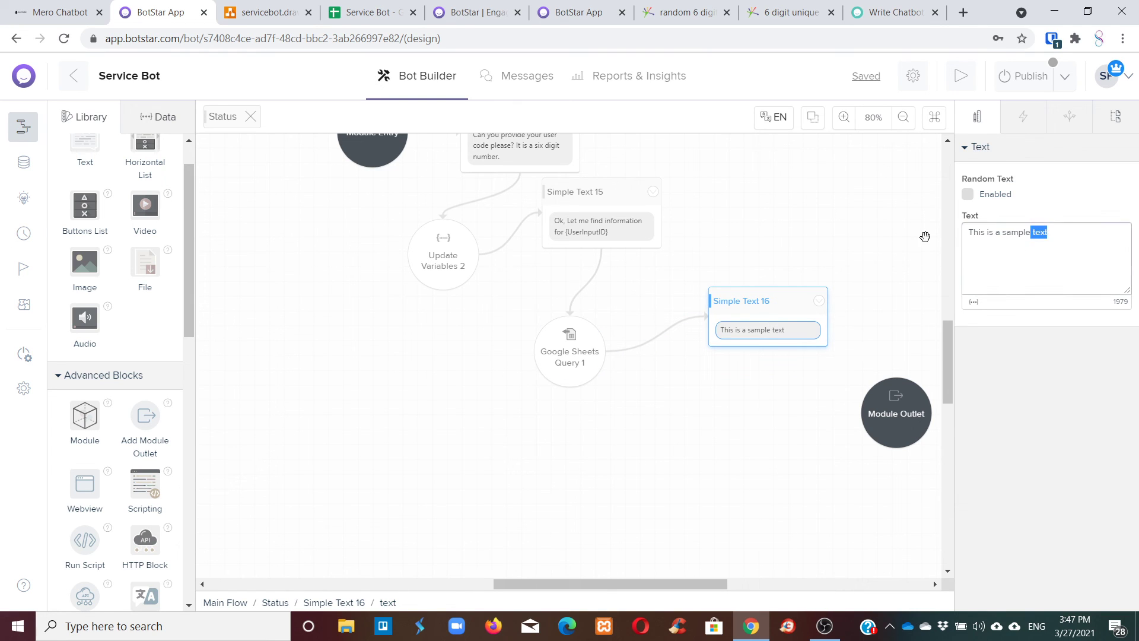
pyautogui.moveTo(1074, 236); pyautogui.dragTo(952, 233)
# Replace the placeholder with 'Ok. We have found your details.', 'Your name is:' and a registration status line.
pyautogui.press('BackSpace')
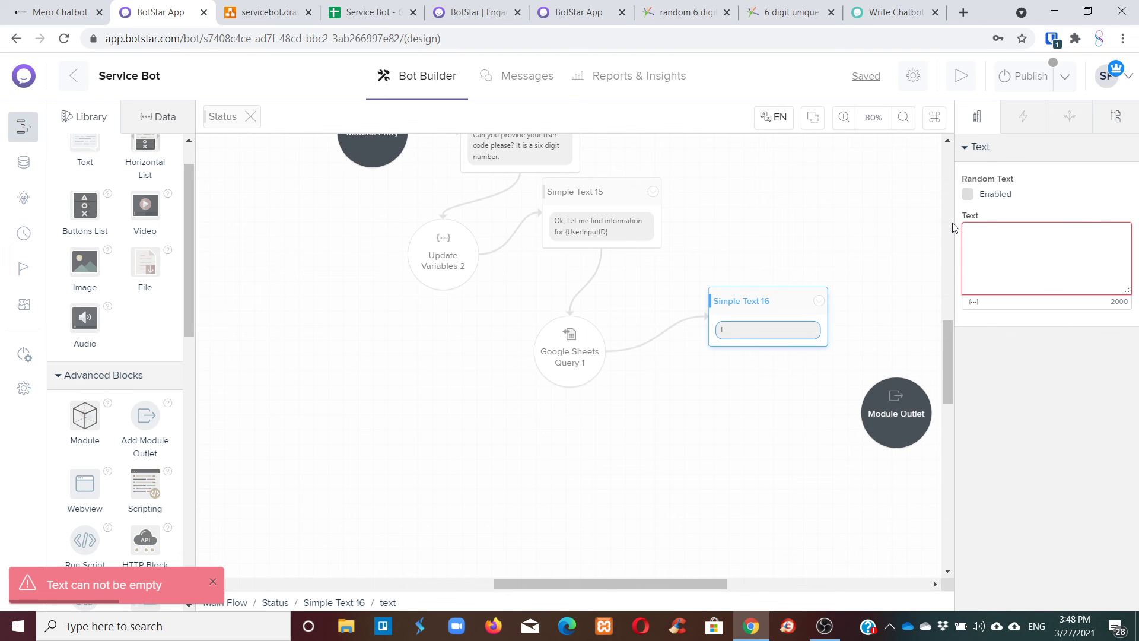
pyautogui.write('Ok. W')
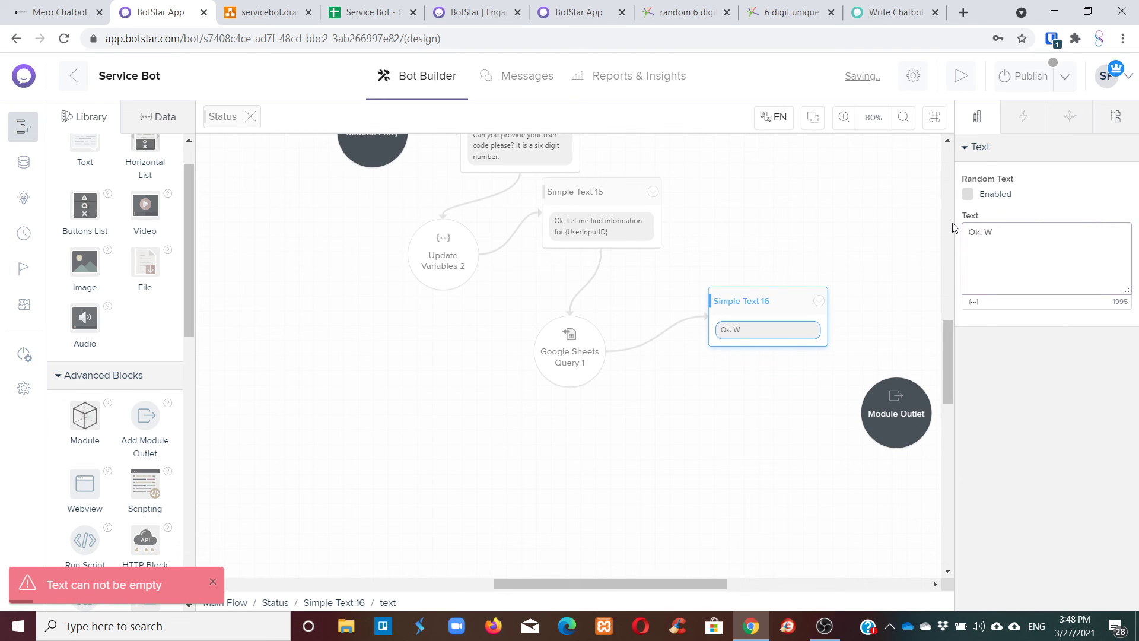
pyautogui.write('e ')
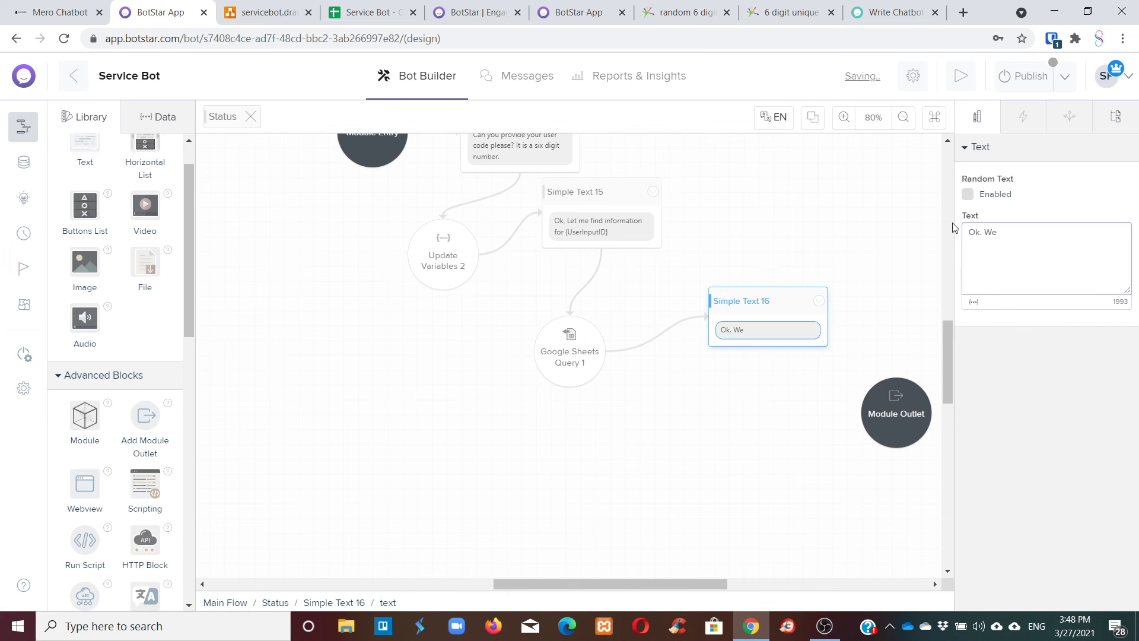
pyautogui.write('have found your detai')
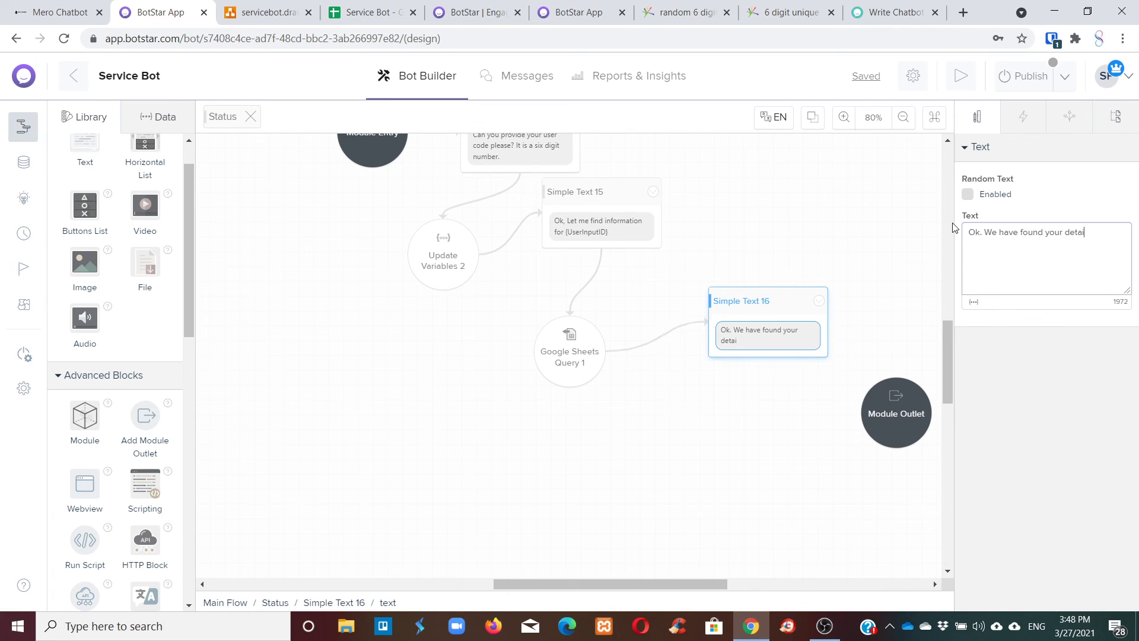
pyautogui.write('ls.')
pyautogui.press('Return')
pyautogui.write('Your nam')
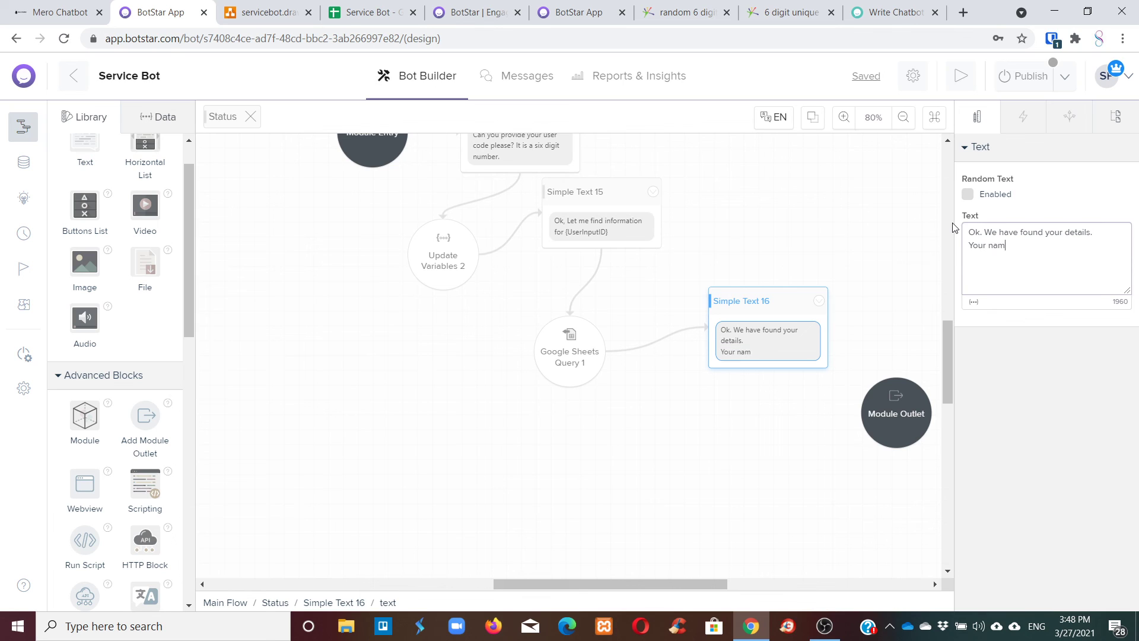
pyautogui.write('e is:')
pyautogui.press('Return')
pyautogui.write('You')
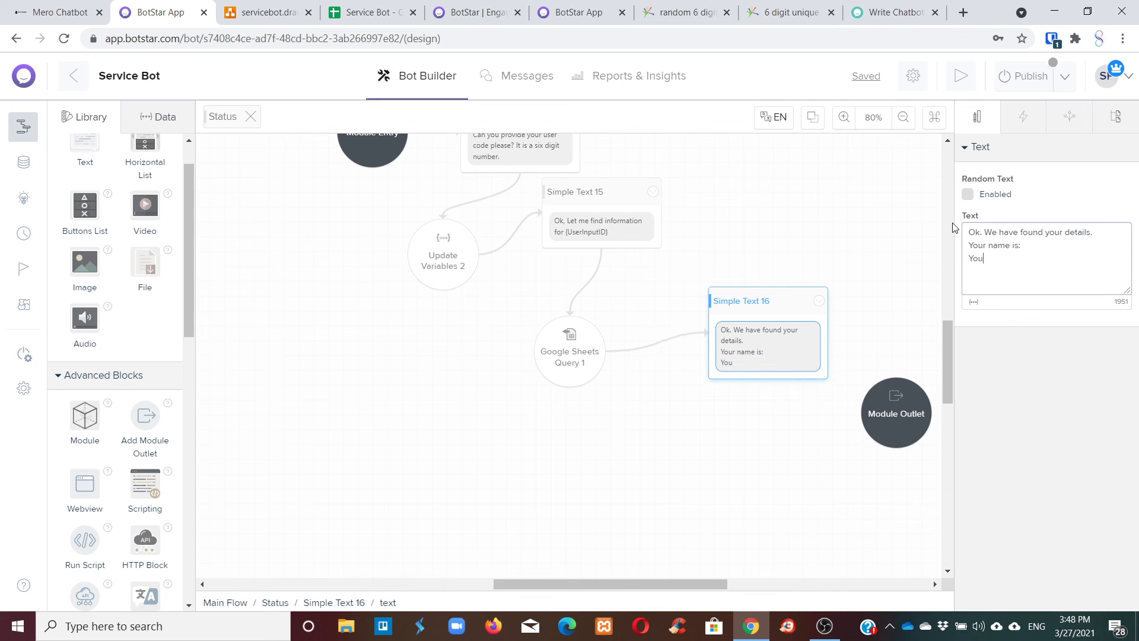
pyautogui.write('r Registration Status is:')
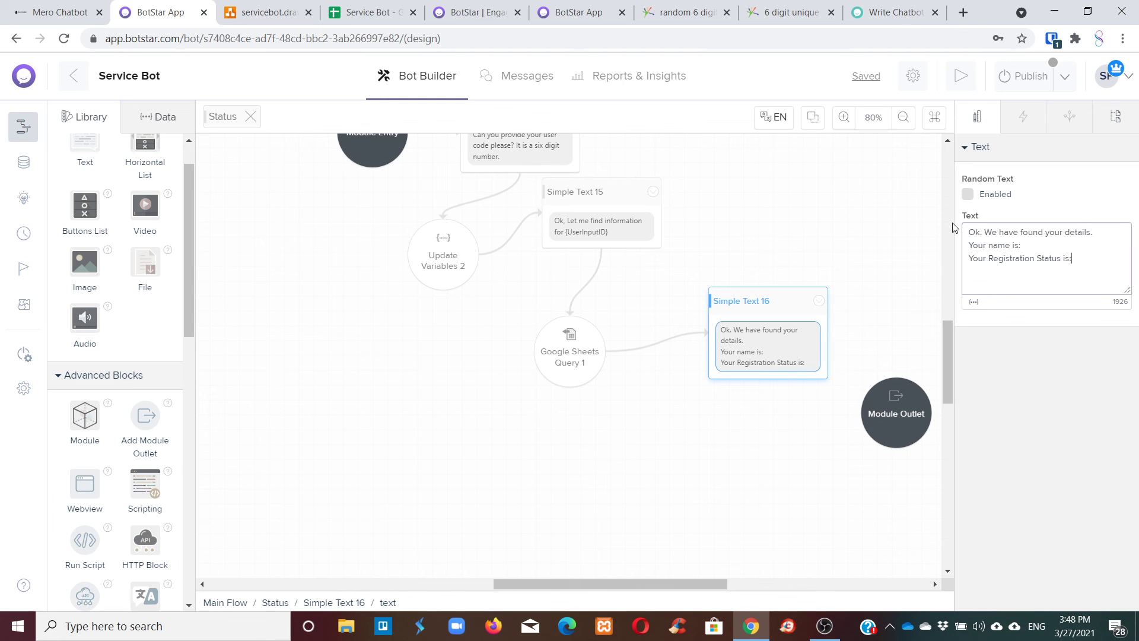
# Insert {gsName} after 'Your name is:' and {gsStatus} after the registration status line.
pyautogui.scroll(1, 953, 228)
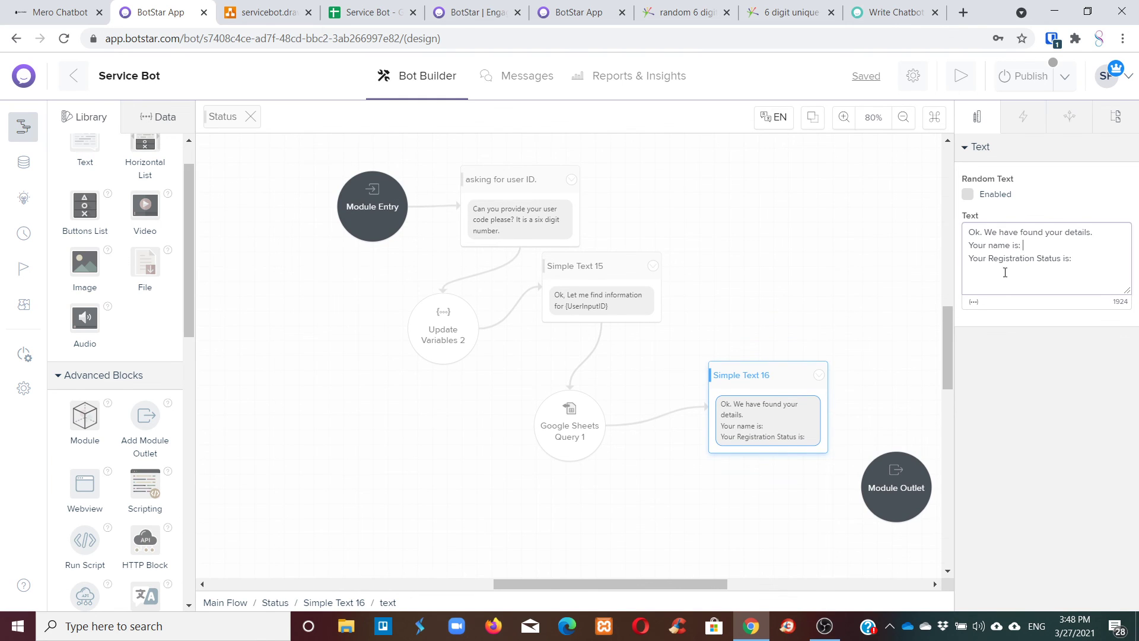
pyautogui.click(973, 302)
pyautogui.scroll(-5, 1047, 427)
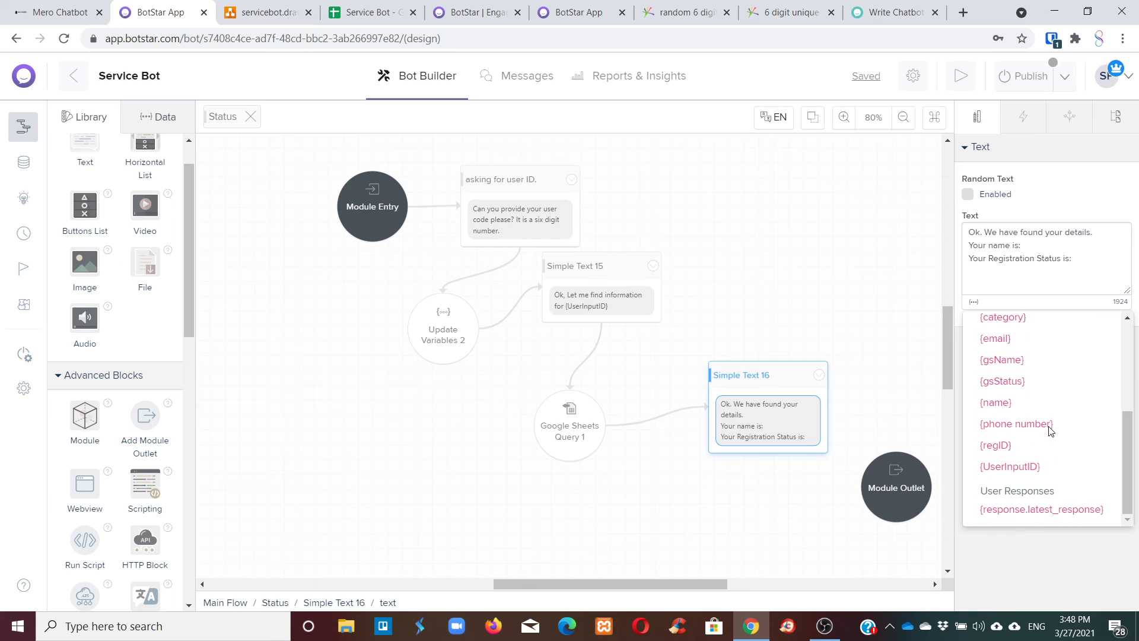
pyautogui.click(1032, 360)
pyautogui.click(1093, 260)
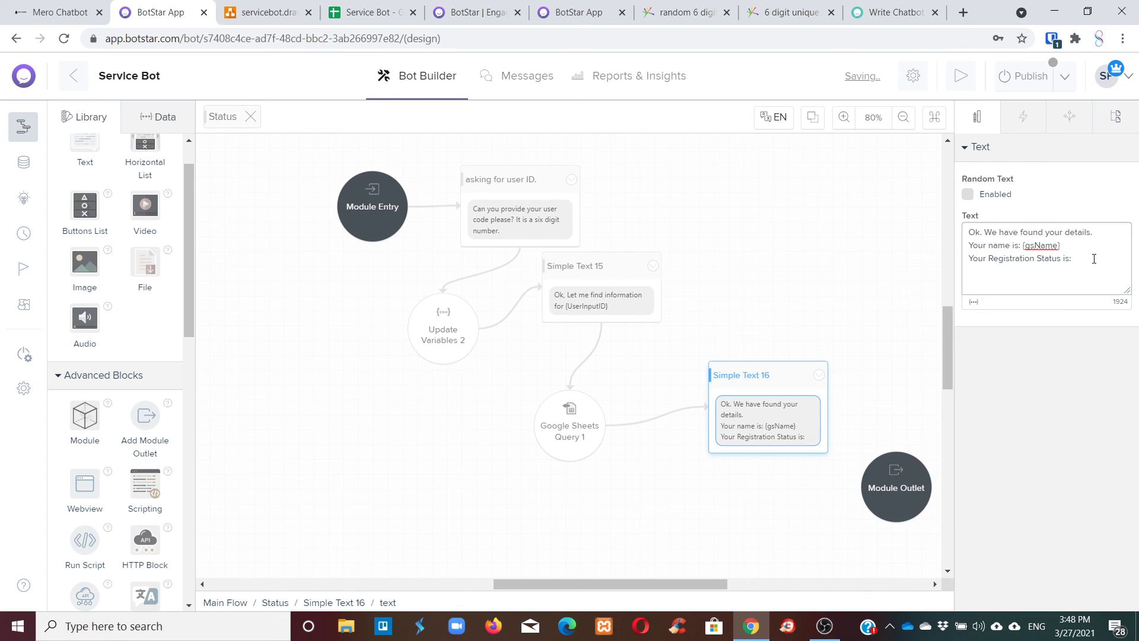
pyautogui.click(973, 302)
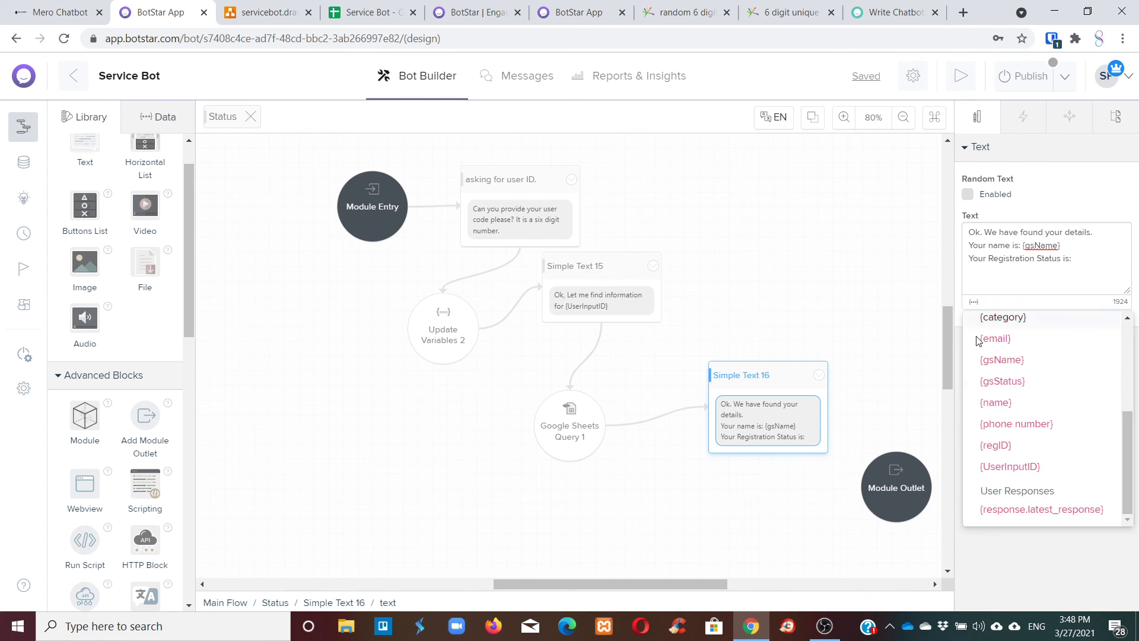
pyautogui.click(1009, 382)
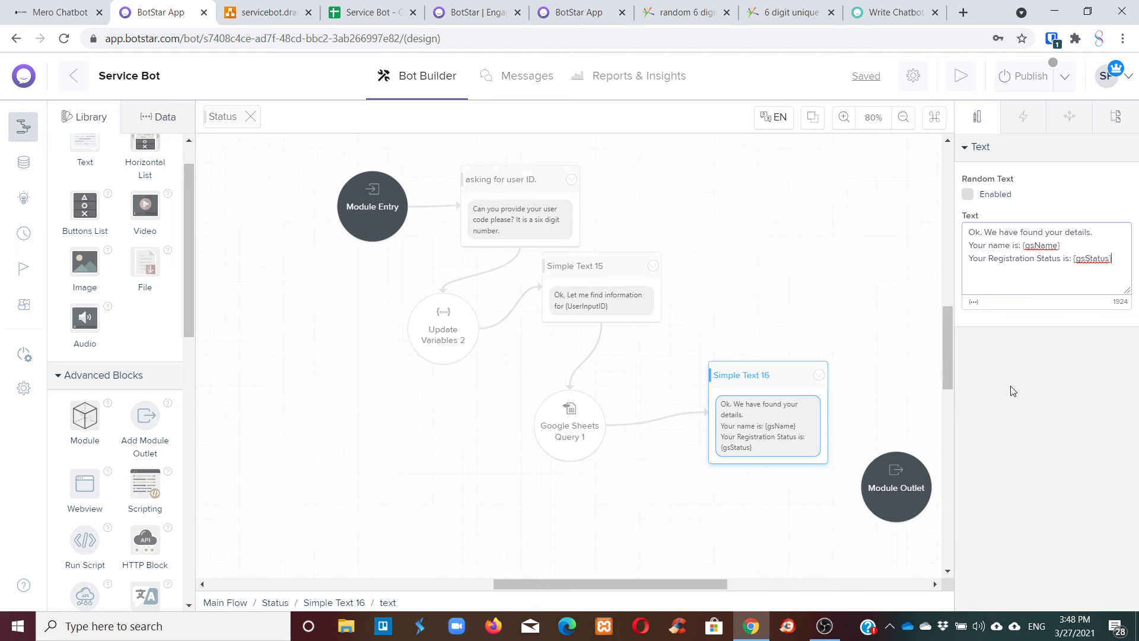
# Review Google Sheets Query 1's data mapping and move Simple Text 16 below the query.
pyautogui.moveTo(807, 372); pyautogui.dragTo(832, 332)
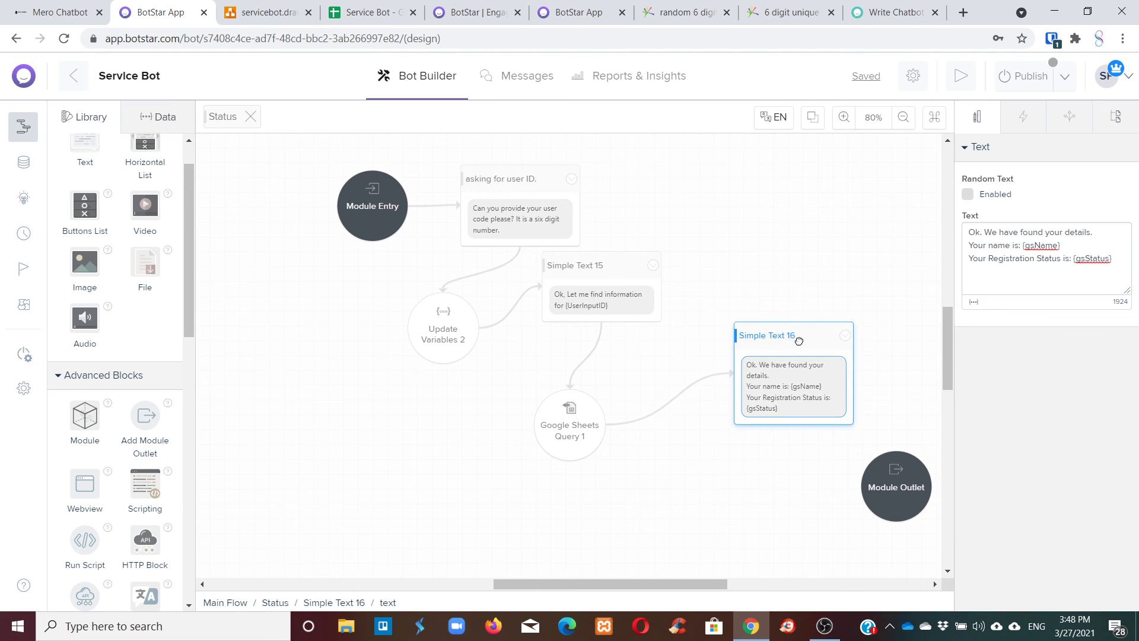
pyautogui.click(671, 403)
pyautogui.click(571, 431)
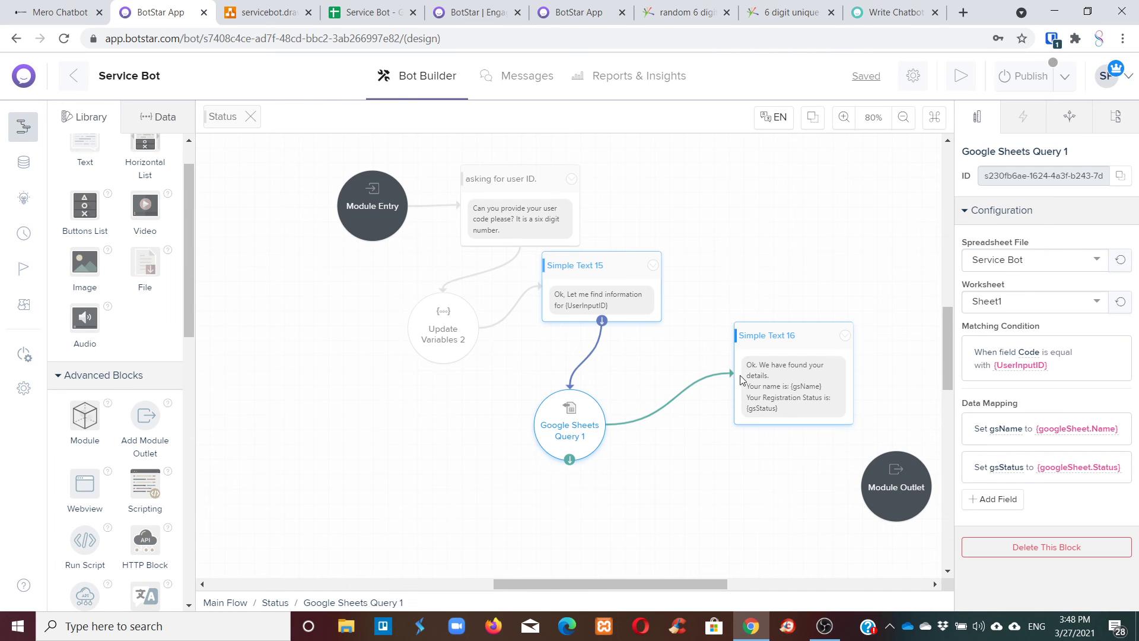
pyautogui.moveTo(752, 329); pyautogui.dragTo(777, 284)
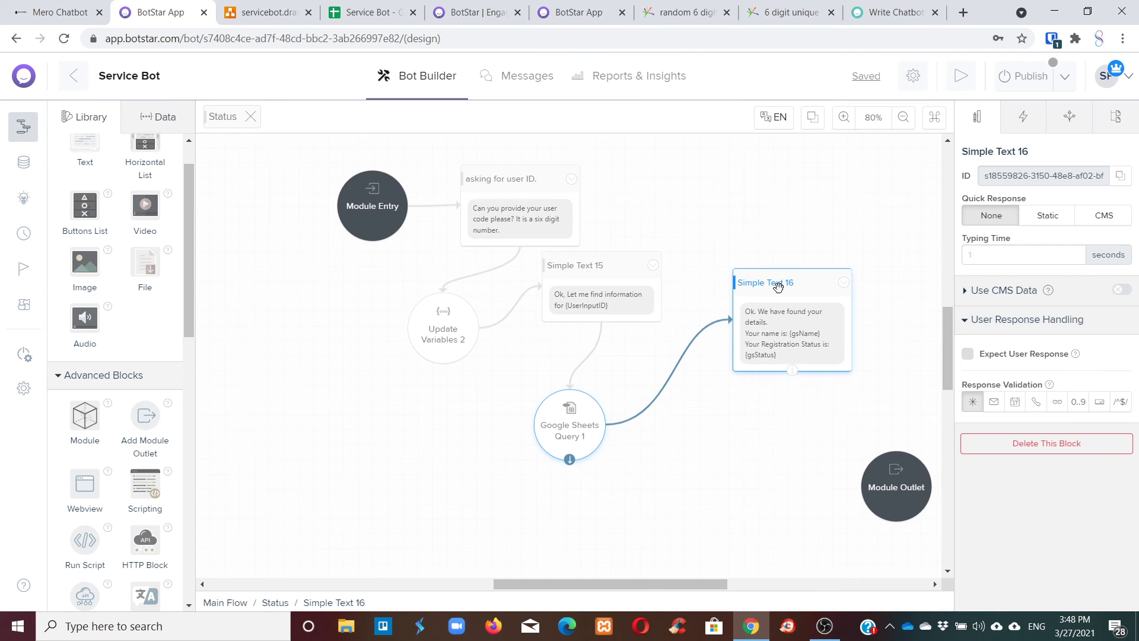
pyautogui.scroll(-3, 706, 337)
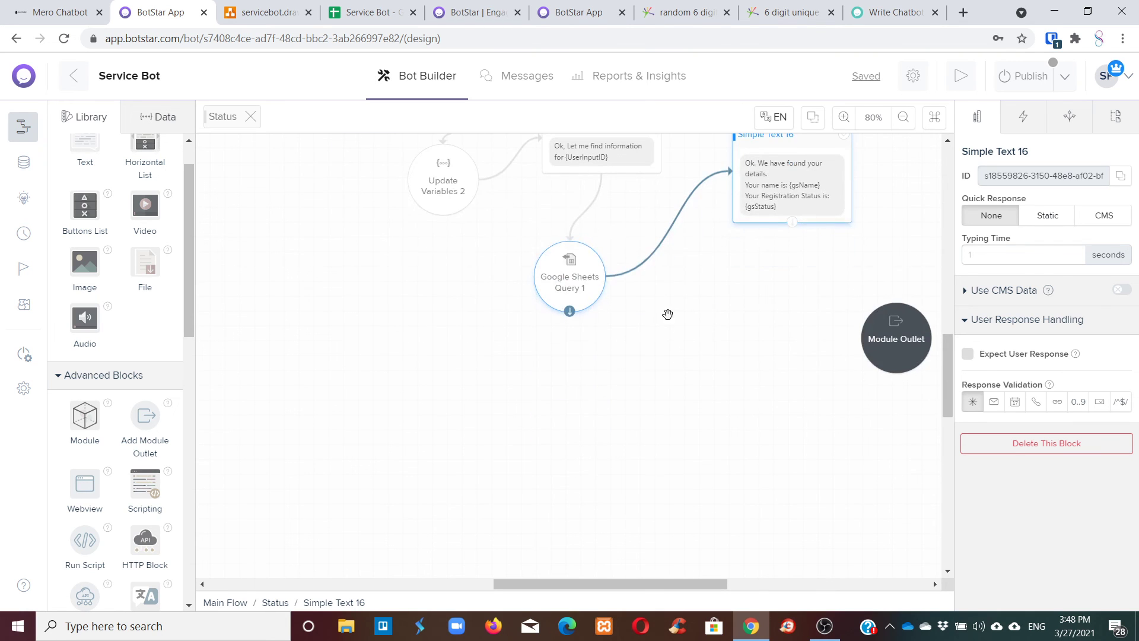
pyautogui.click(660, 257)
pyautogui.scroll(3, 750, 284)
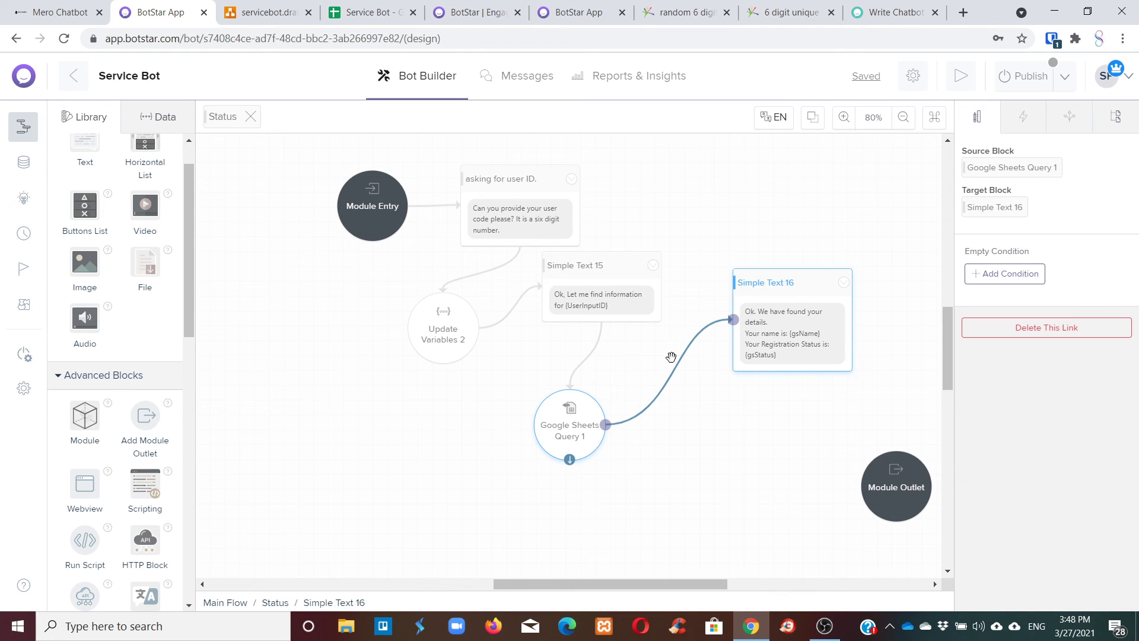
pyautogui.click(569, 419)
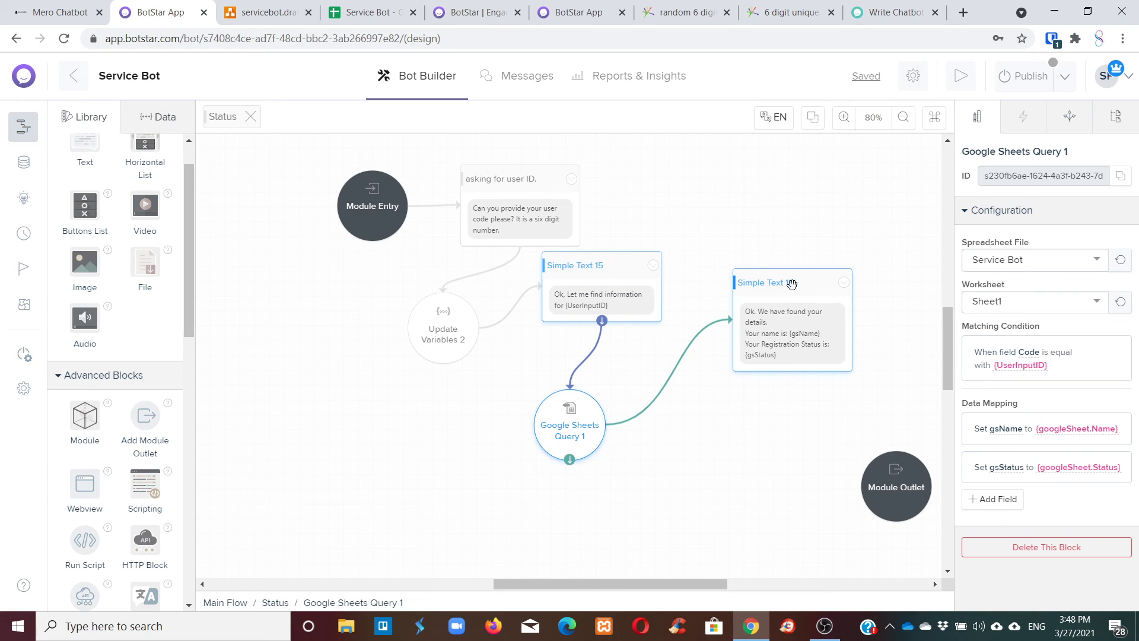
pyautogui.moveTo(792, 285); pyautogui.dragTo(754, 451)
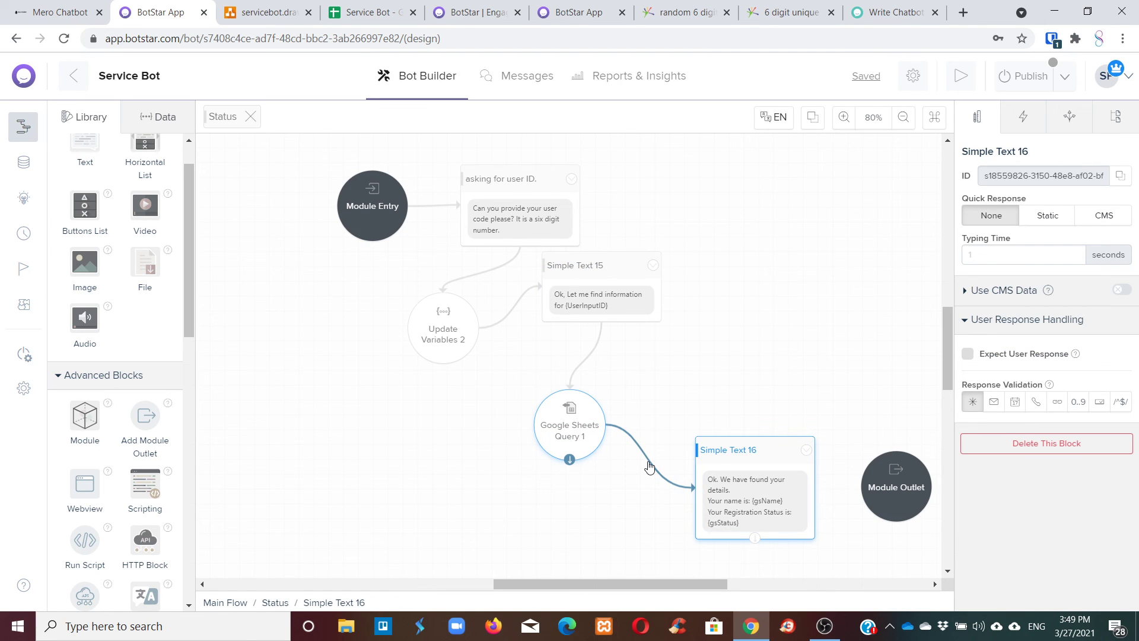
# Add the condition '{gsName} has any value' to the query's link into Simple Text 16.
pyautogui.click(649, 467)
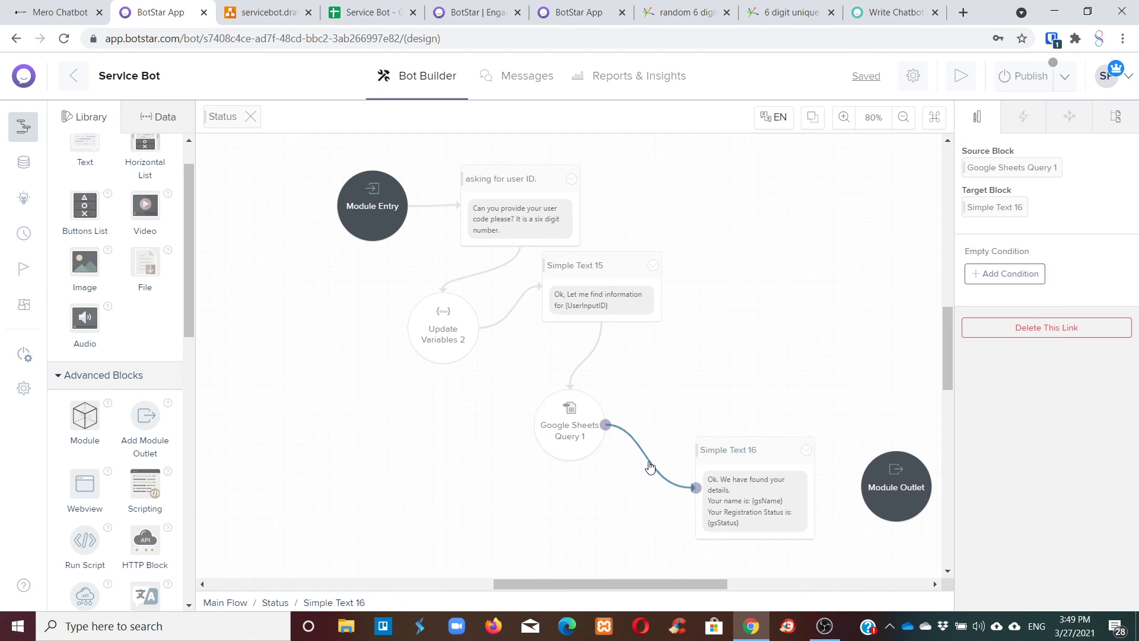
pyautogui.click(1008, 274)
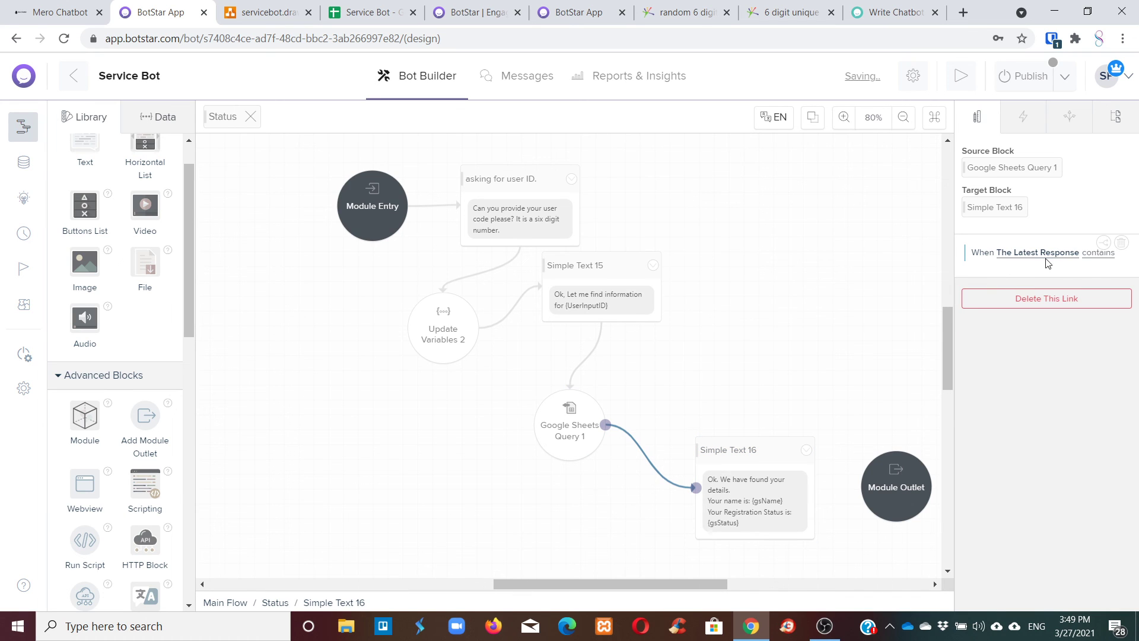
pyautogui.click(1084, 253)
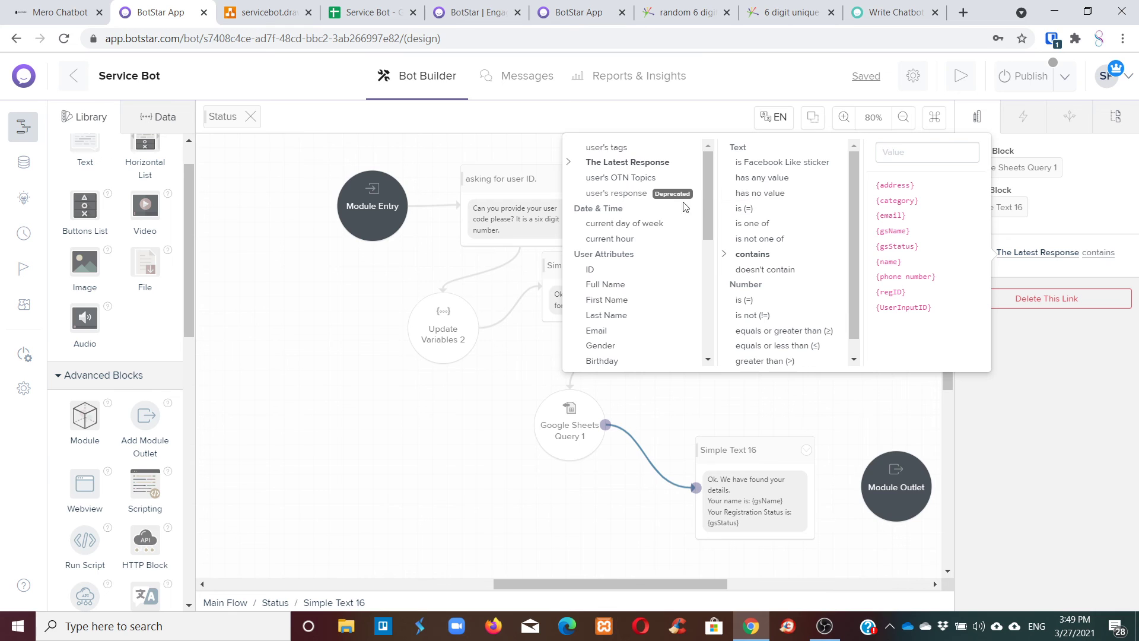
pyautogui.scroll(-5, 668, 209)
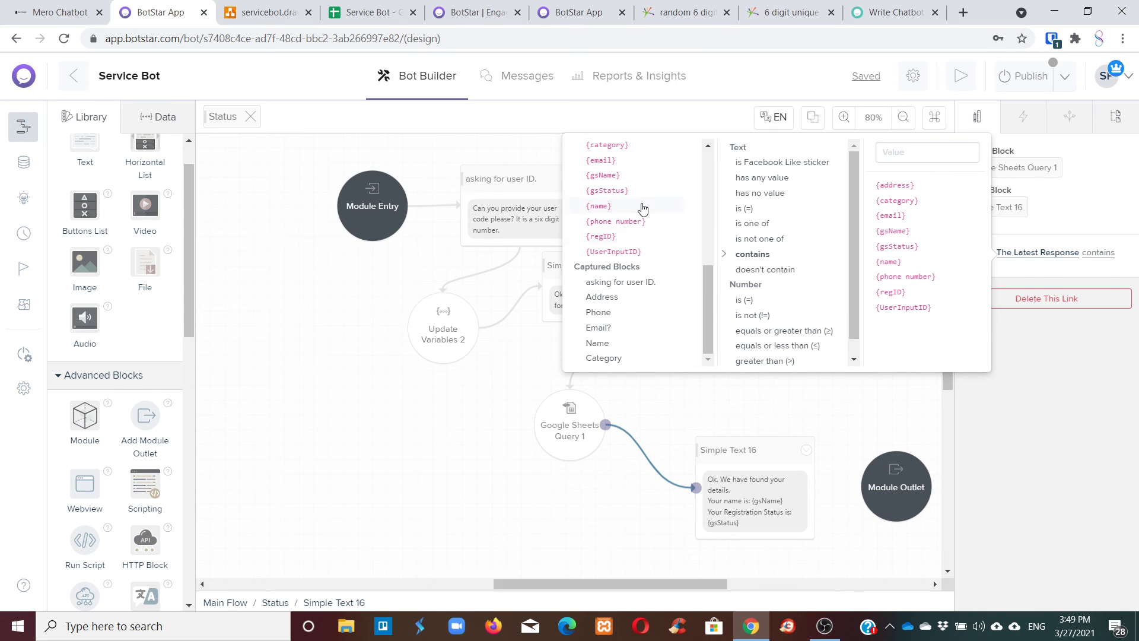
pyautogui.click(611, 175)
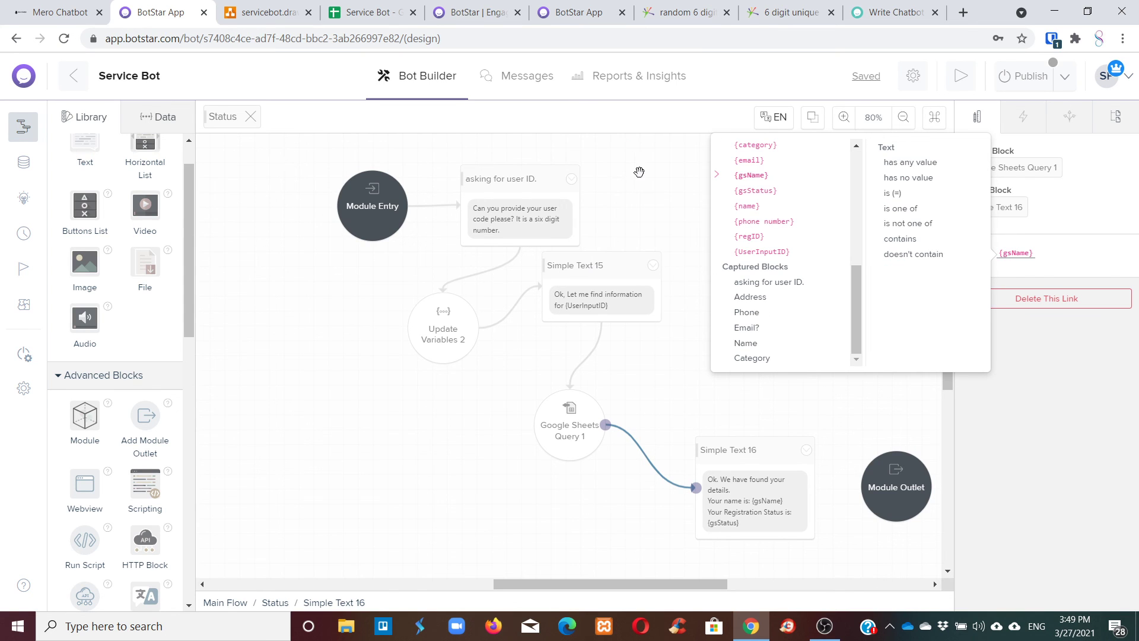
pyautogui.click(934, 166)
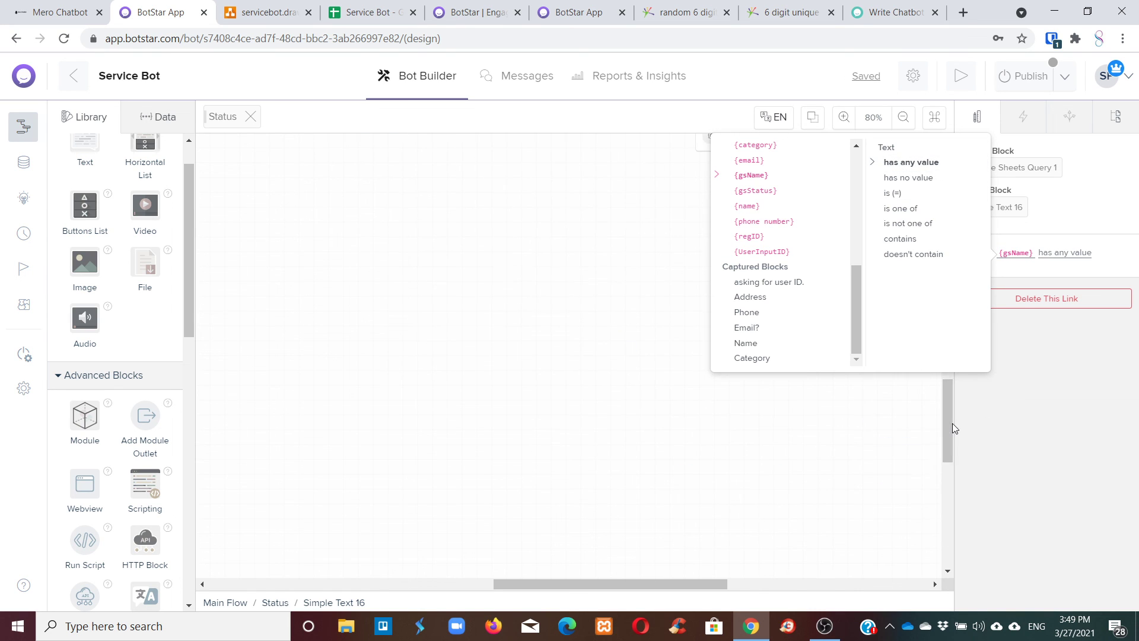
pyautogui.scroll(-1, 944, 425)
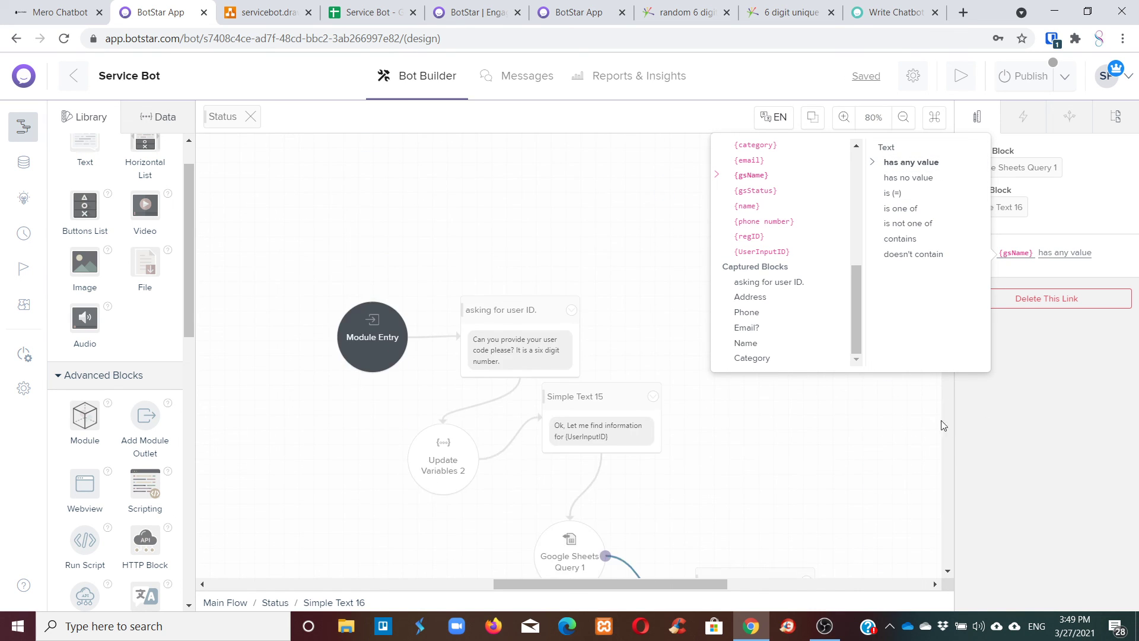
pyautogui.click(781, 475)
pyautogui.scroll(-4, 803, 445)
pyautogui.scroll(1, 771, 443)
pyautogui.scroll(1, 771, 443)
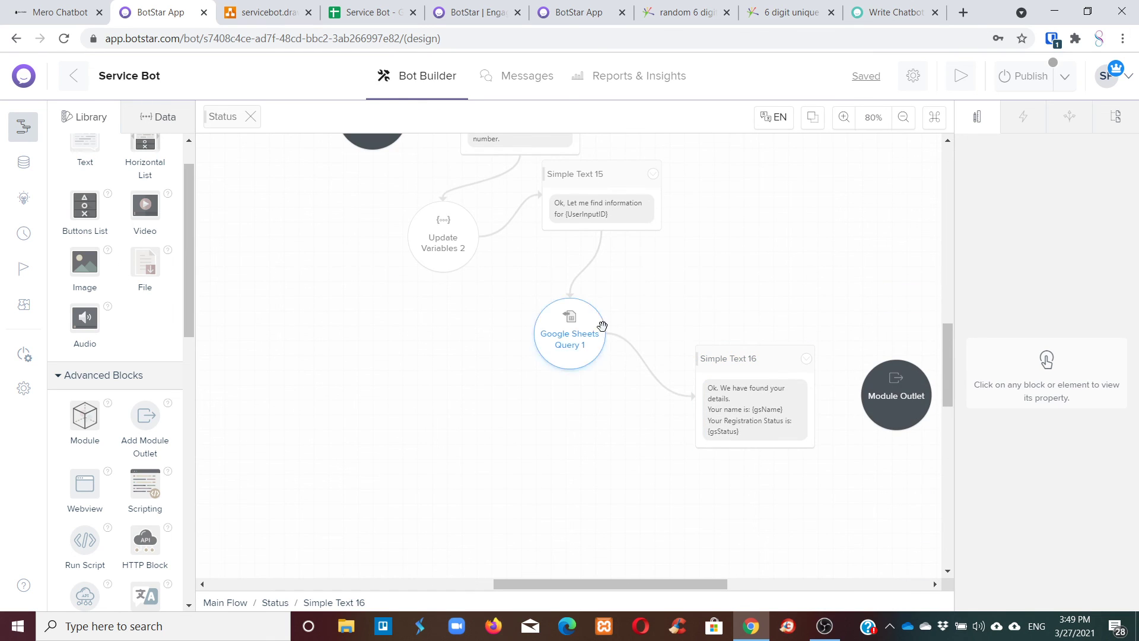
# Drop a new text block, Simple Text 17, and link Google Sheets Query 1 to it.
pyautogui.moveTo(83, 155); pyautogui.dragTo(739, 261)
pyautogui.click(572, 326)
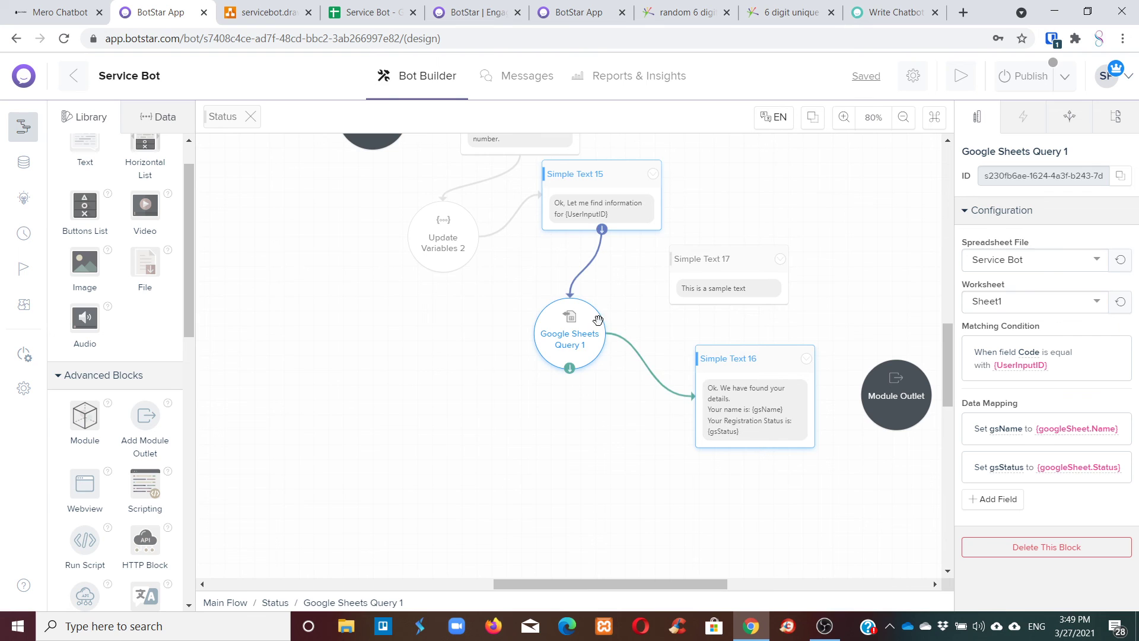
pyautogui.hscroll(2, 567, 349)
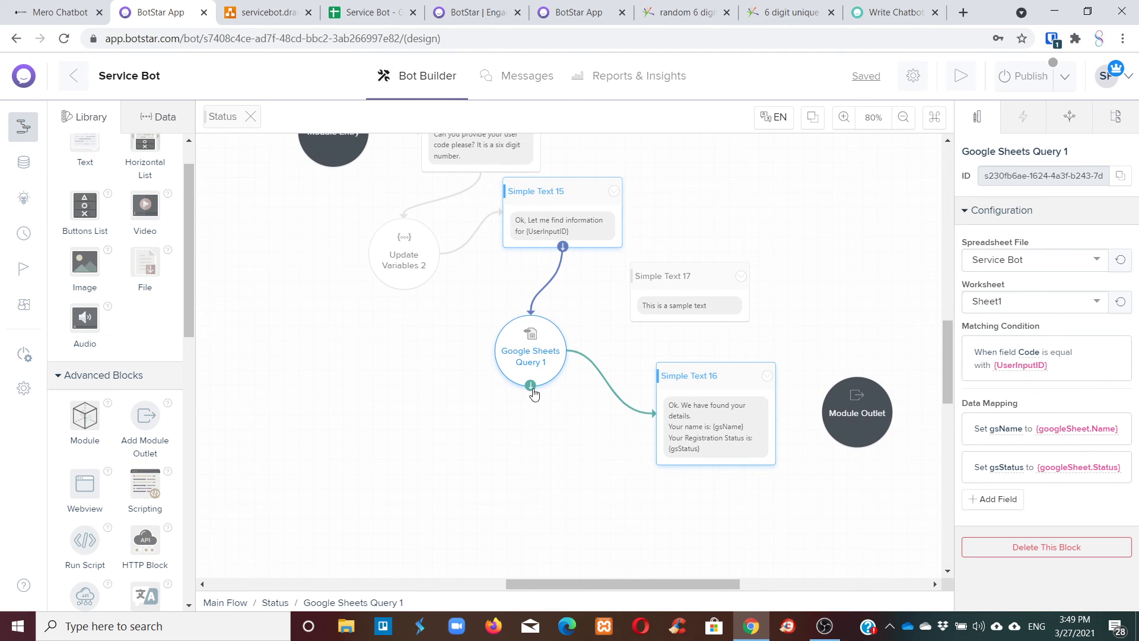
pyautogui.moveTo(530, 385); pyautogui.dragTo(651, 310)
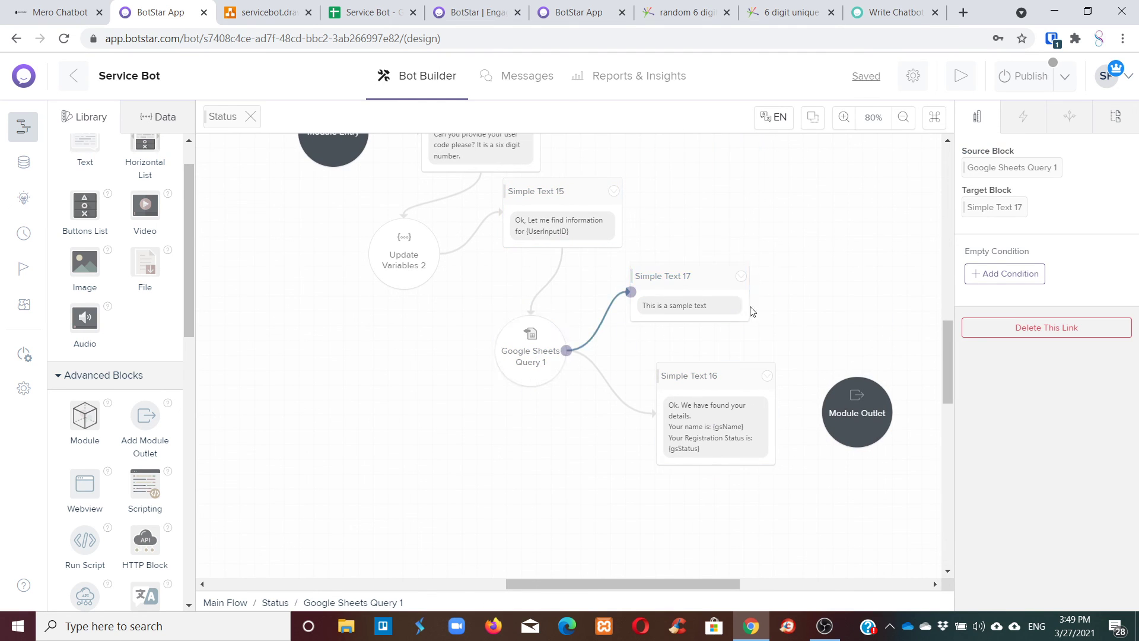
# Condition that new link on {gsName} having no value.
pyautogui.click(1008, 272)
pyautogui.click(1016, 255)
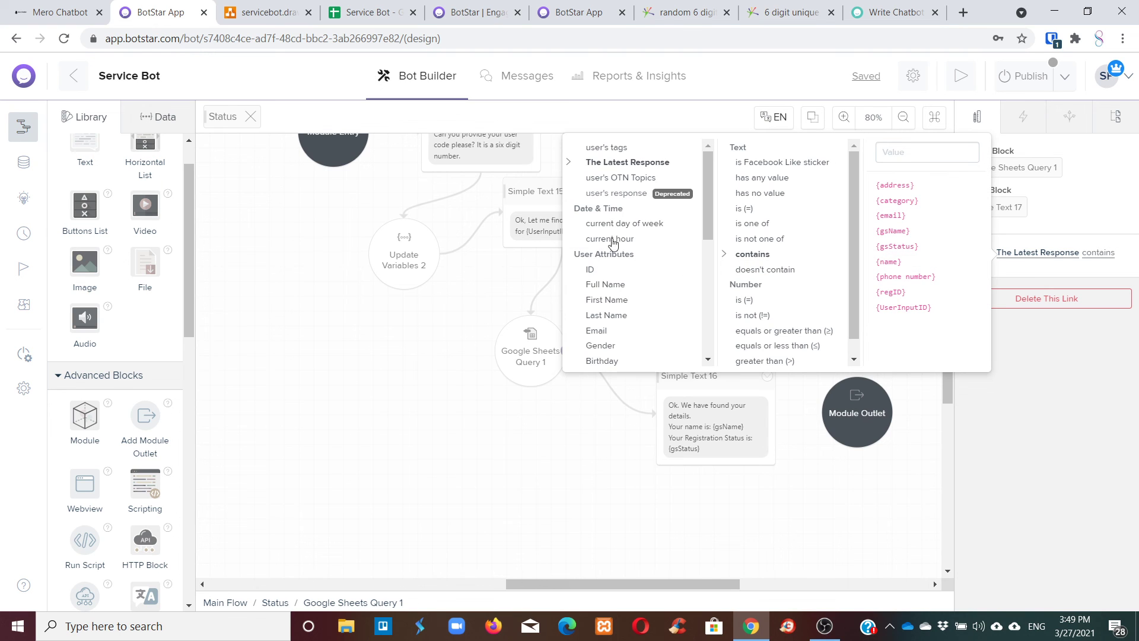
pyautogui.scroll(-3, 624, 243)
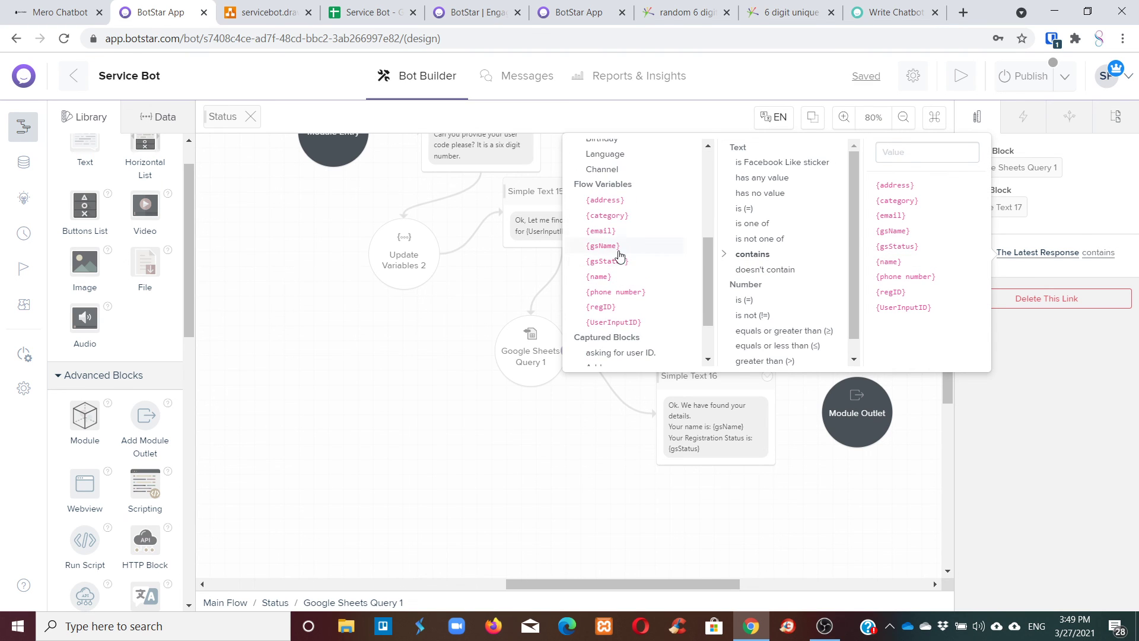
pyautogui.click(617, 250)
pyautogui.scroll(2, 808, 216)
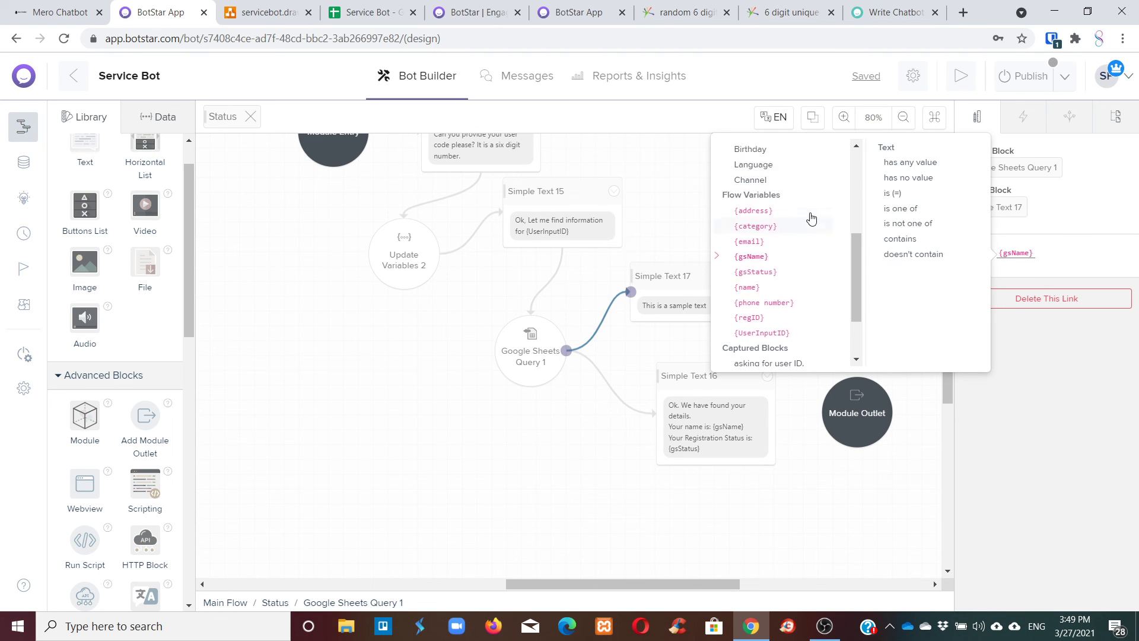
pyautogui.click(885, 191)
pyautogui.click(787, 178)
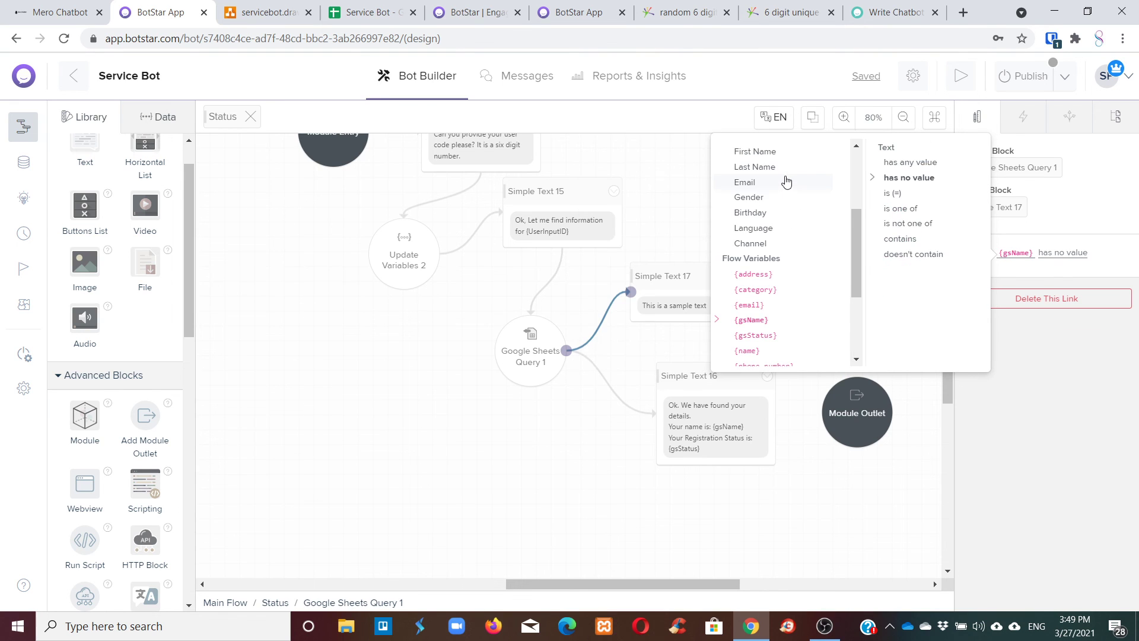
pyautogui.click(665, 189)
pyautogui.moveTo(691, 267); pyautogui.dragTo(758, 247)
# Replace Simple Text 17's sample text with an apology saying no information was found for the user ID, asking to try again.
pyautogui.click(768, 271)
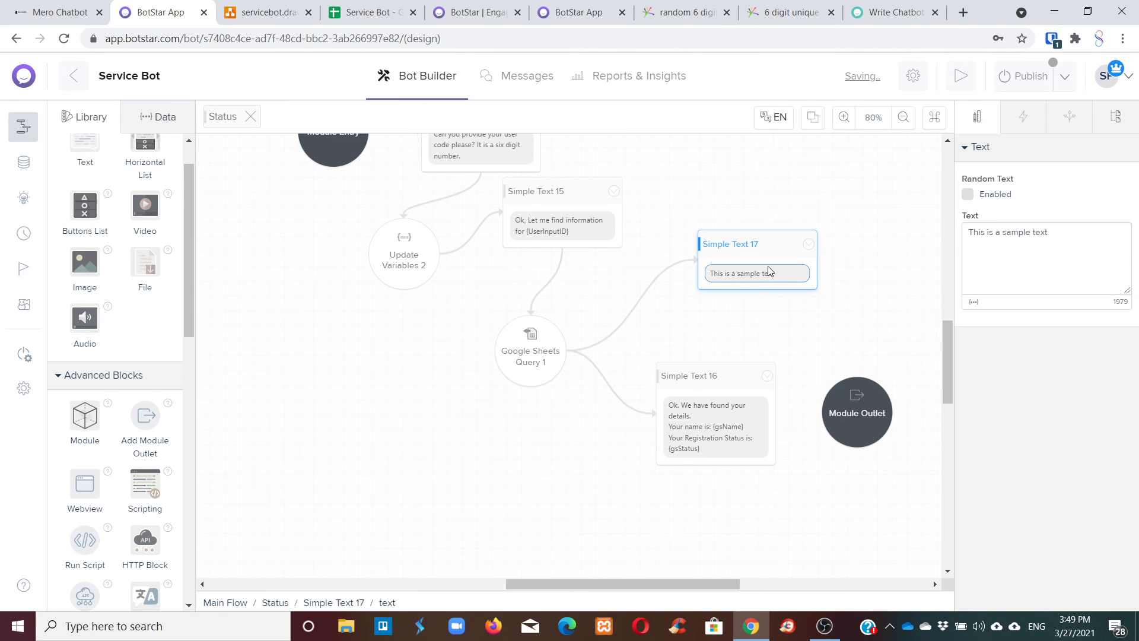
pyautogui.moveTo(1070, 232); pyautogui.dragTo(907, 231)
pyautogui.press('BackSpace')
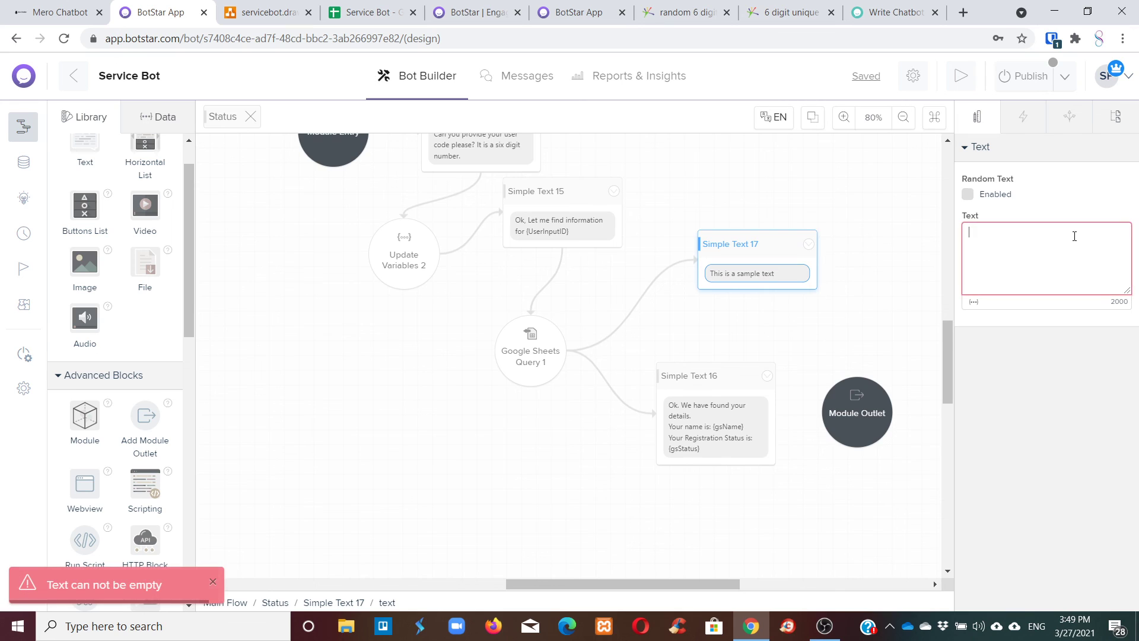
pyautogui.write('Sorry,')
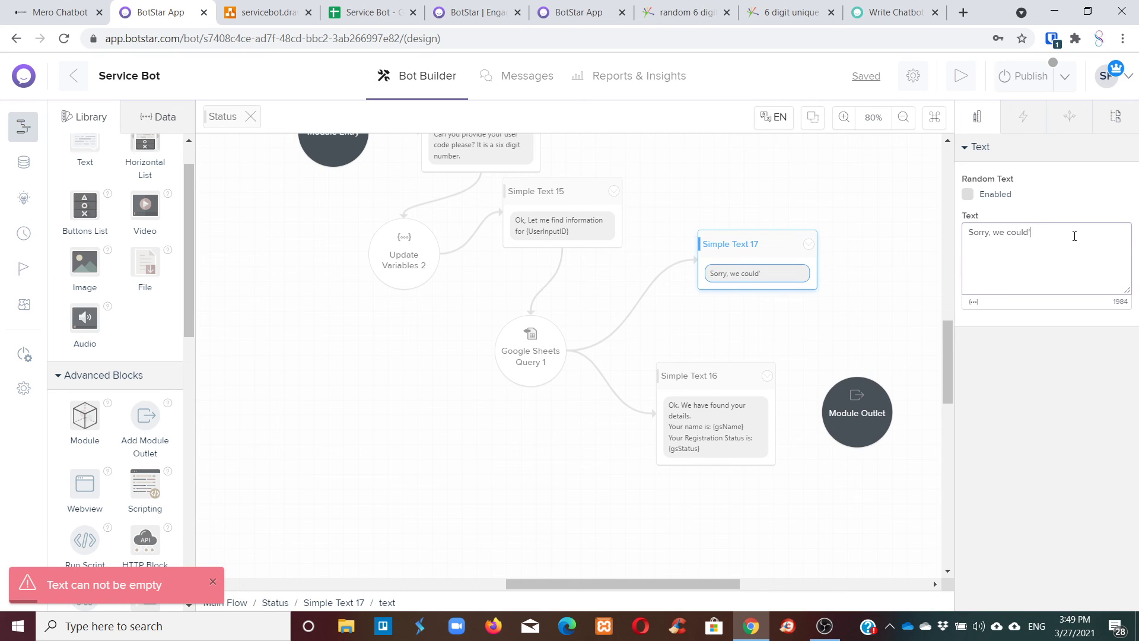
pyautogui.write(" we couldn't")
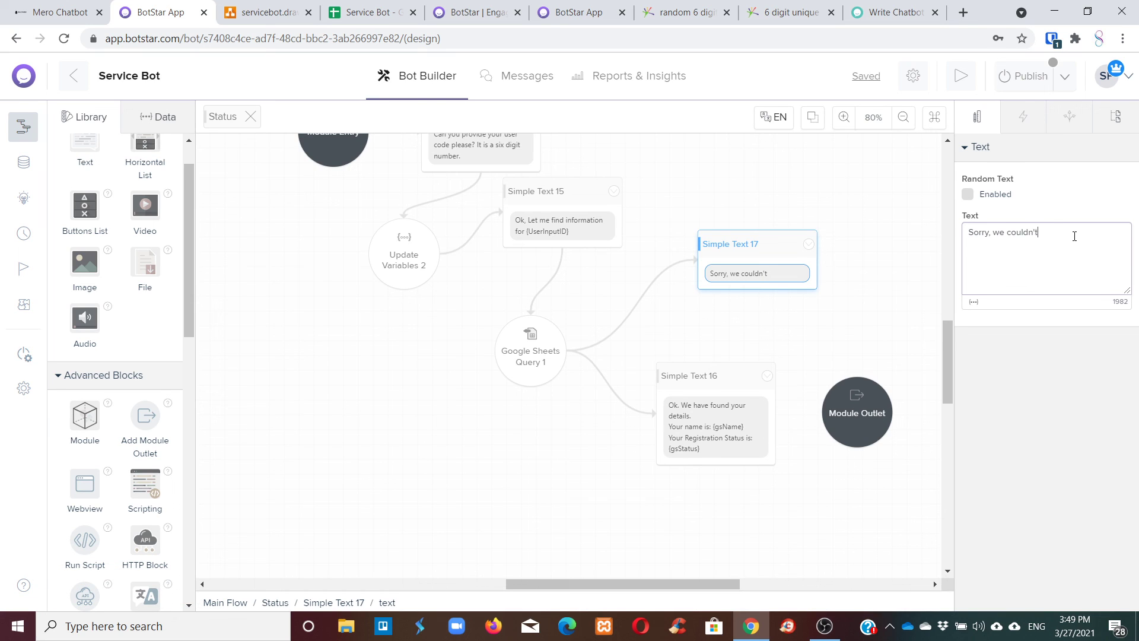
pyautogui.write(' find any information based o')
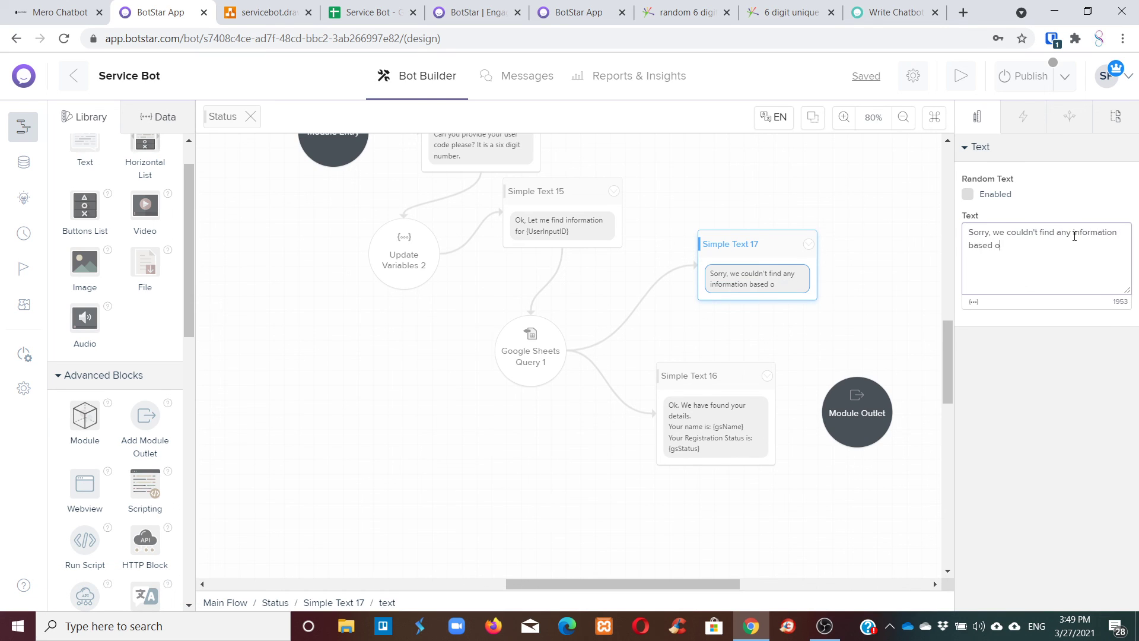
pyautogui.write('n the User Code you')
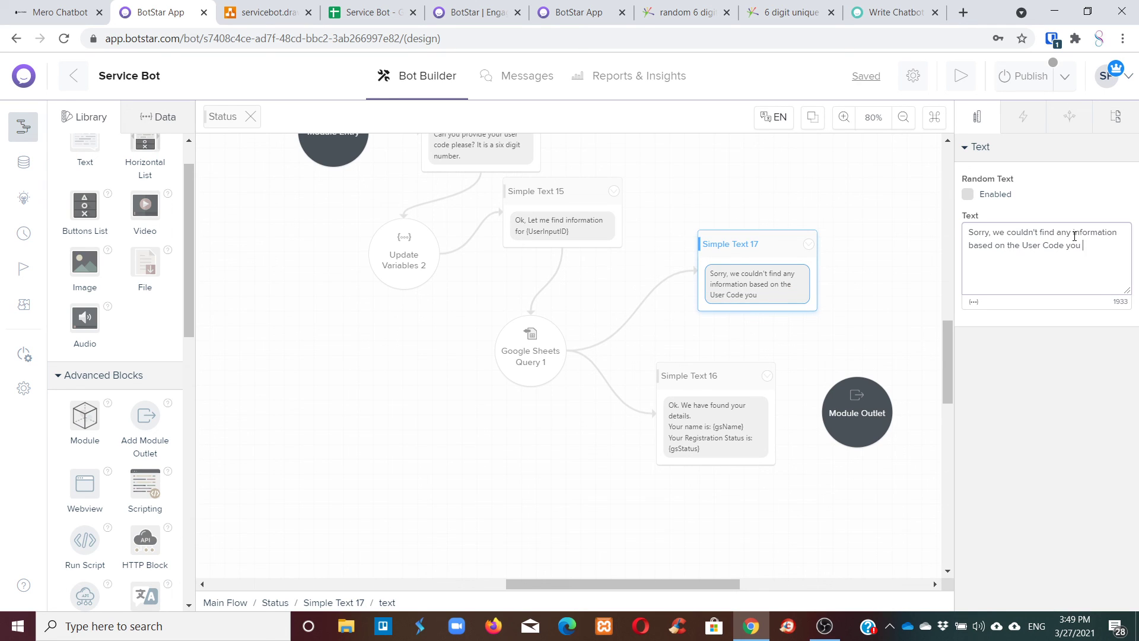
pyautogui.write('d. Please try again.')
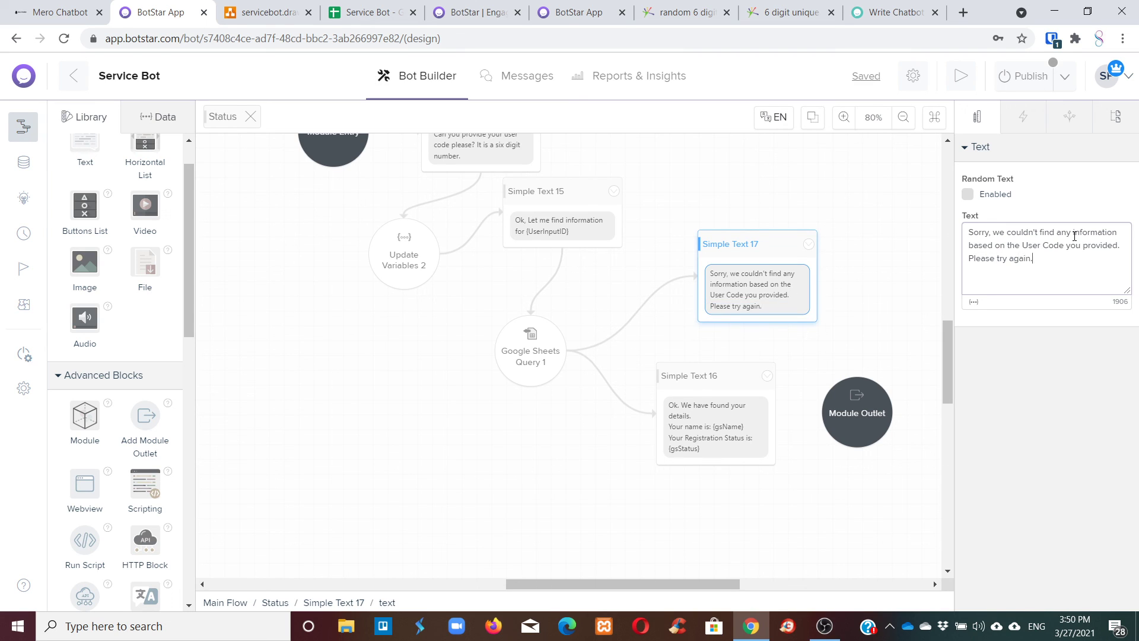
pyautogui.scroll(2, 688, 254)
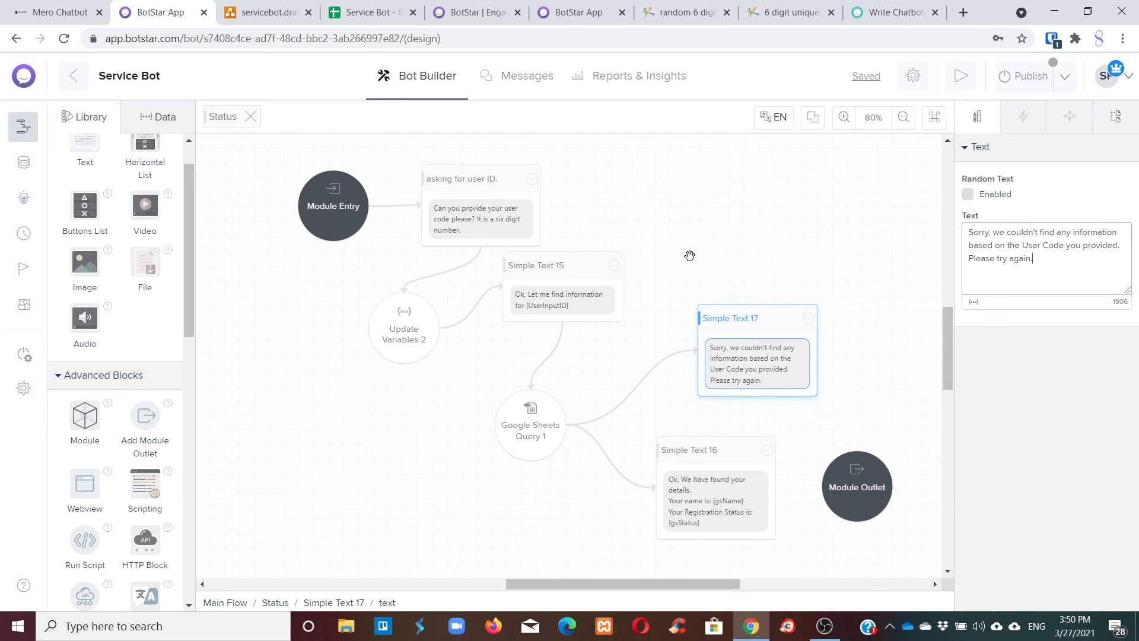
# Link Simple Text 17 back to the user-ID question, move Simple Text 16 down-left, and add Simple Text 18.
pyautogui.click(773, 330)
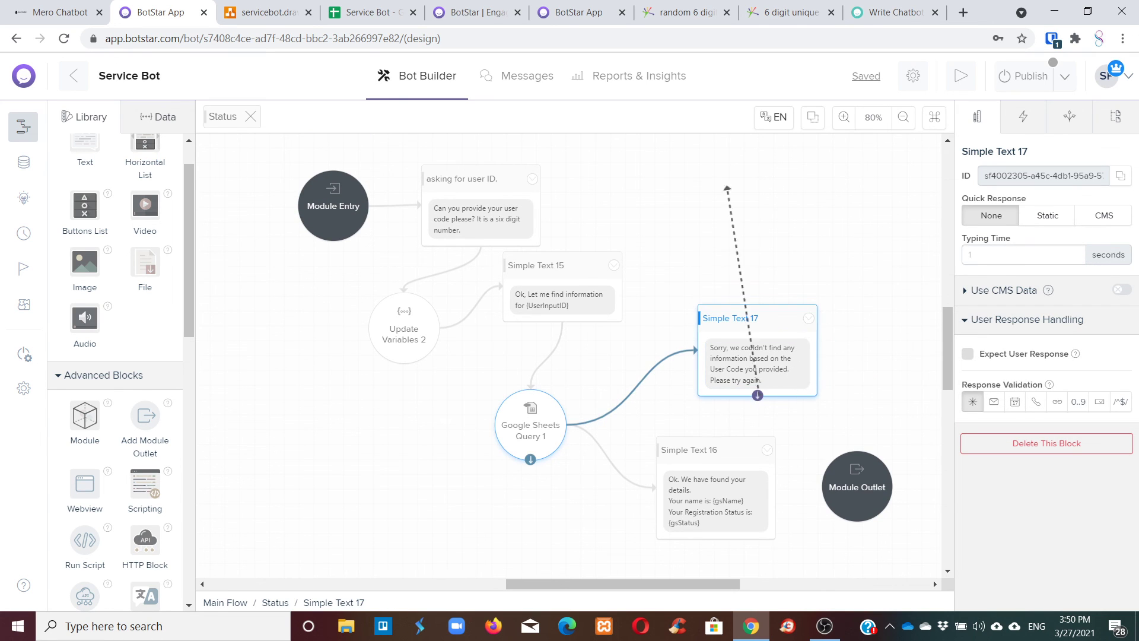
pyautogui.moveTo(727, 189); pyautogui.dragTo(445, 174)
pyautogui.click(745, 201)
pyautogui.scroll(-4, 747, 201)
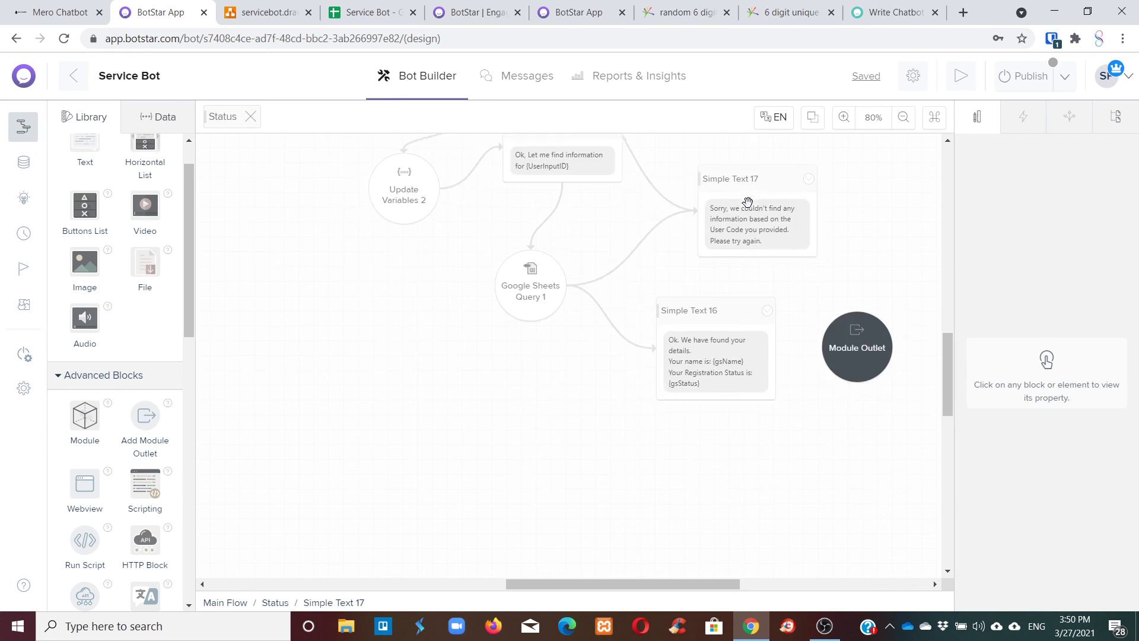
pyautogui.moveTo(687, 305); pyautogui.dragTo(425, 416)
pyautogui.scroll(-4, 488, 388)
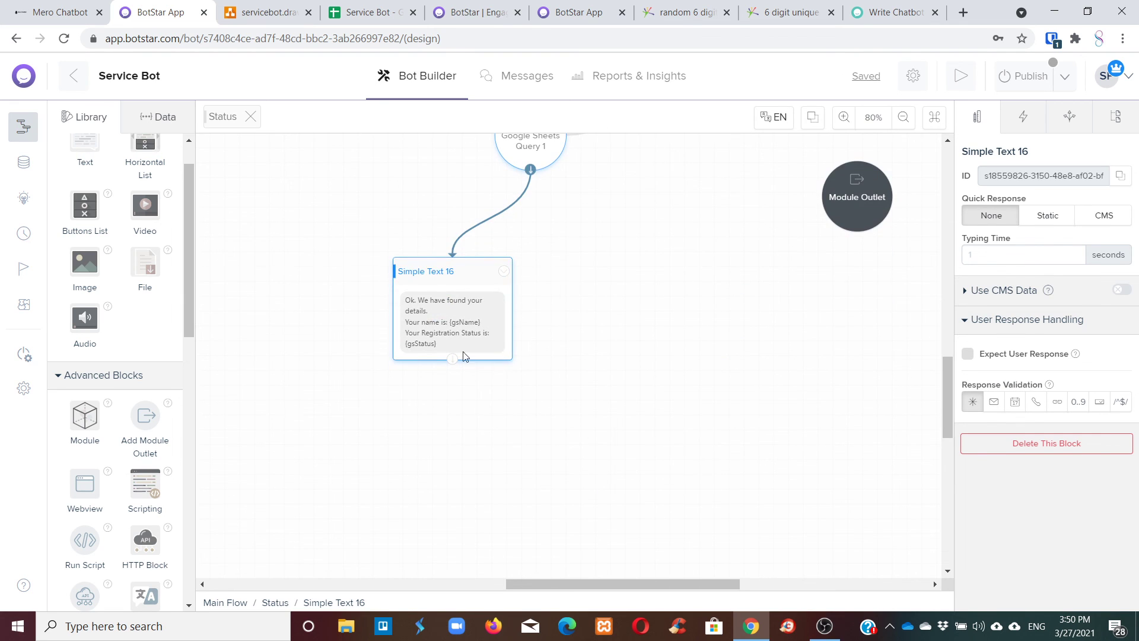
pyautogui.scroll(1, 62, 196)
pyautogui.moveTo(77, 199); pyautogui.dragTo(657, 309)
# Link Simple Text 16 to Simple Text 18 and make its message 'Do you want check another status?'.
pyautogui.click(460, 307)
pyautogui.click(446, 274)
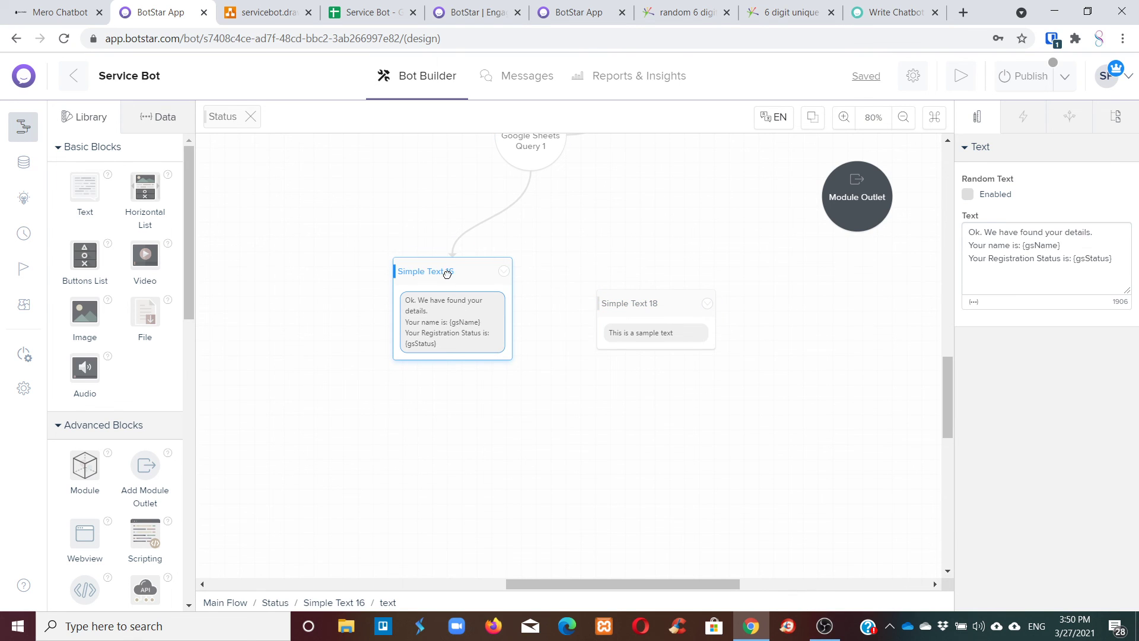
pyautogui.moveTo(457, 365); pyautogui.dragTo(648, 254)
pyautogui.click(669, 295)
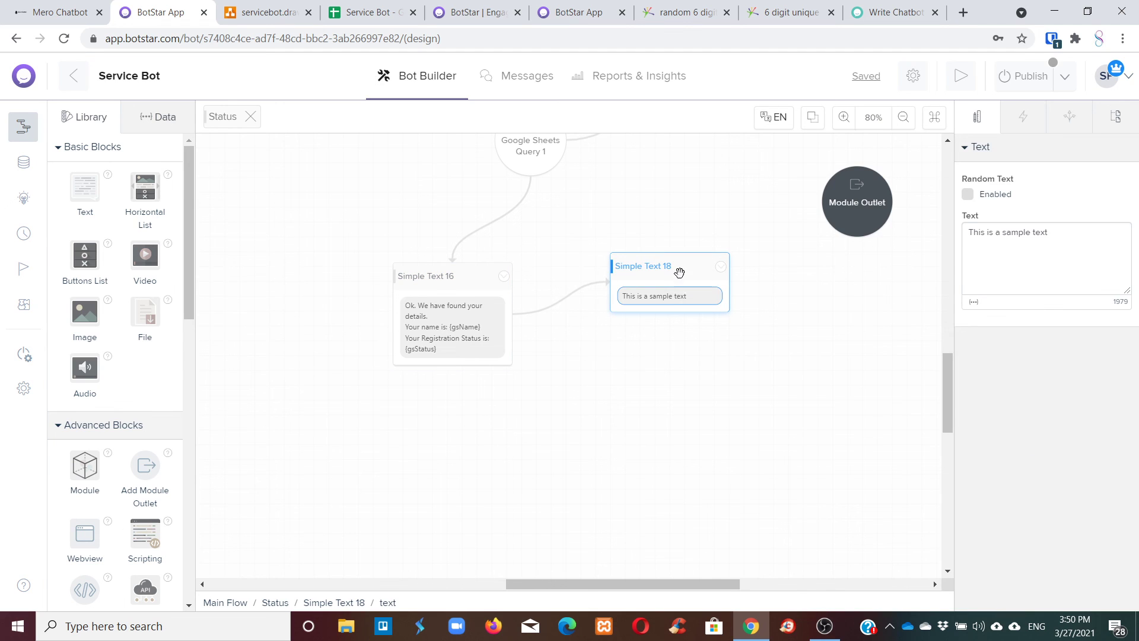
pyautogui.click(676, 270)
pyautogui.click(677, 298)
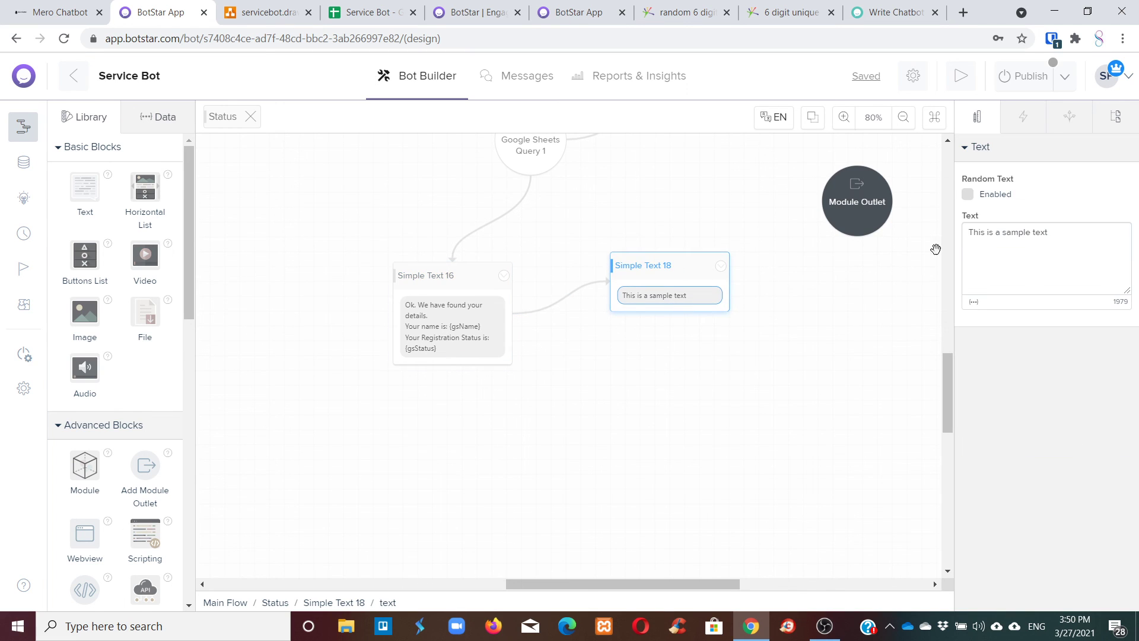
pyautogui.hotkey('ctrl', 'a')
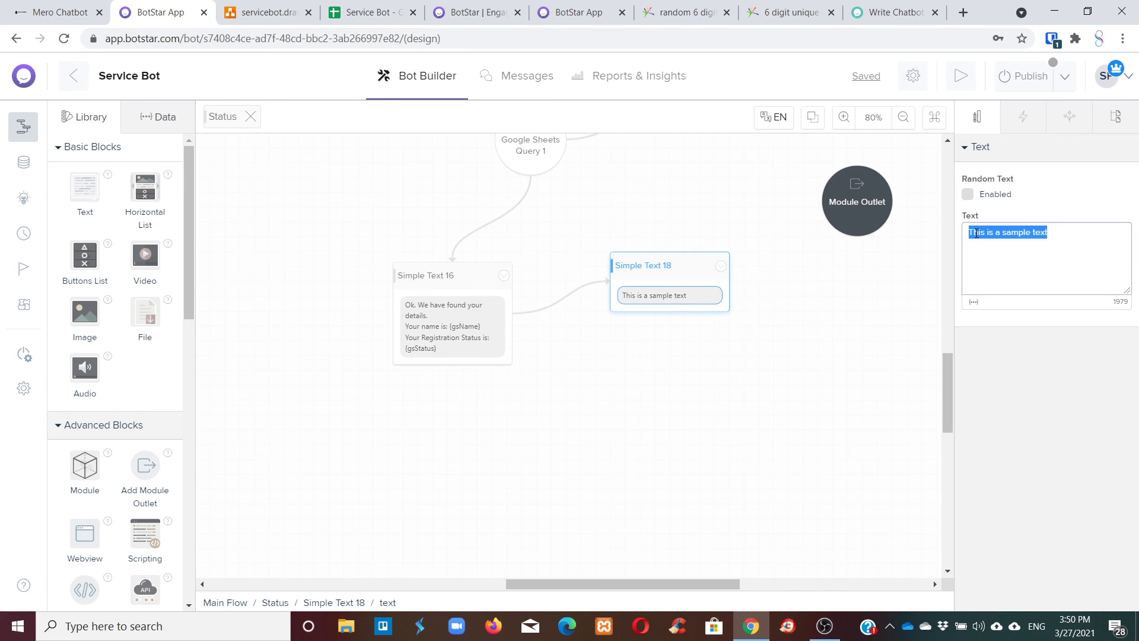
pyautogui.write('Do you want check another')
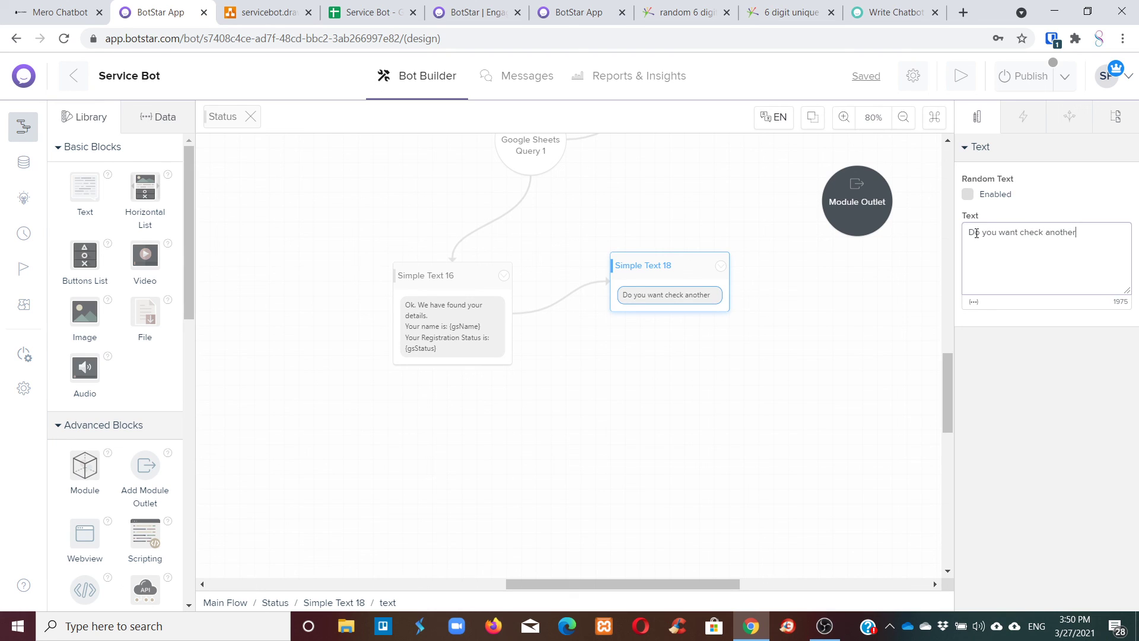
pyautogui.write(' status?')
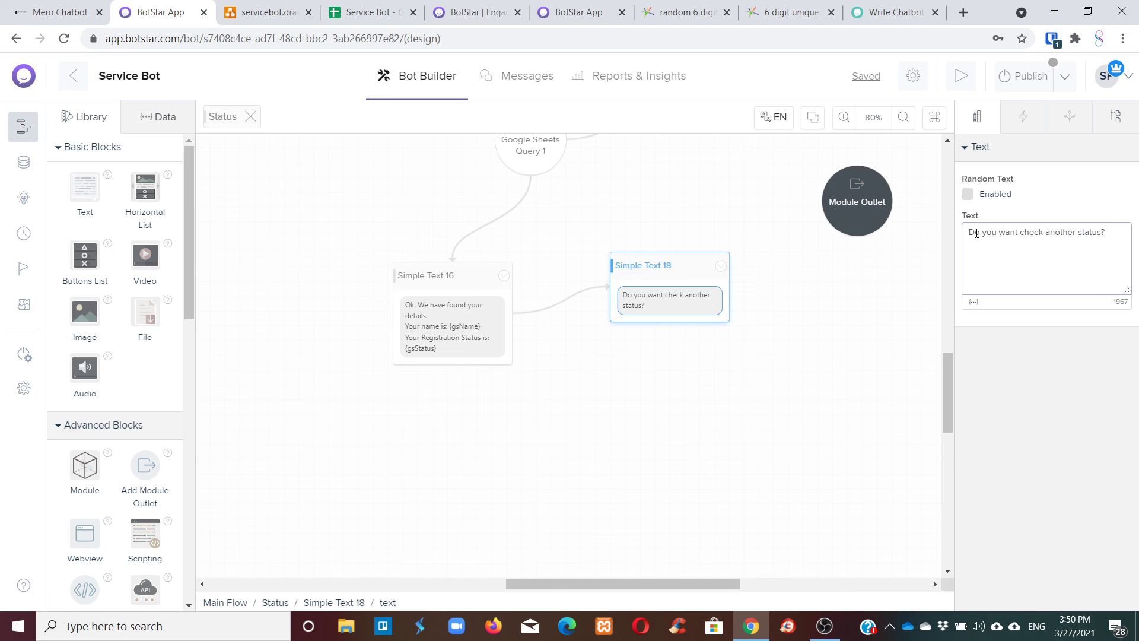
# Add two quick replies to Simple Text 18 labelled Yes and No.
pyautogui.click(681, 269)
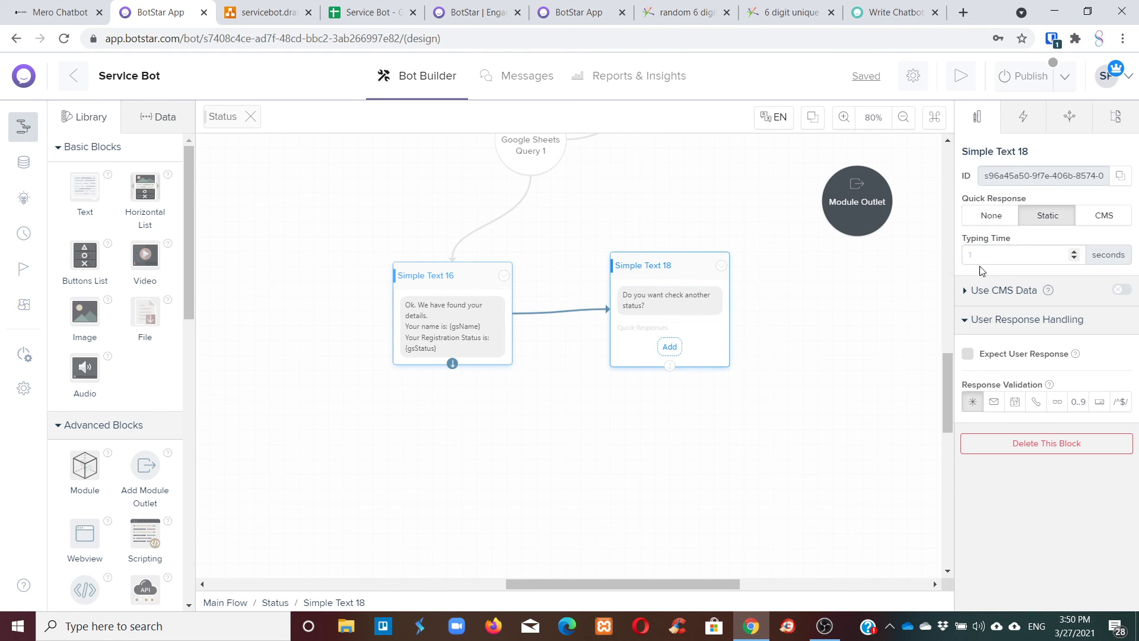
pyautogui.click(670, 347)
pyautogui.click(709, 347)
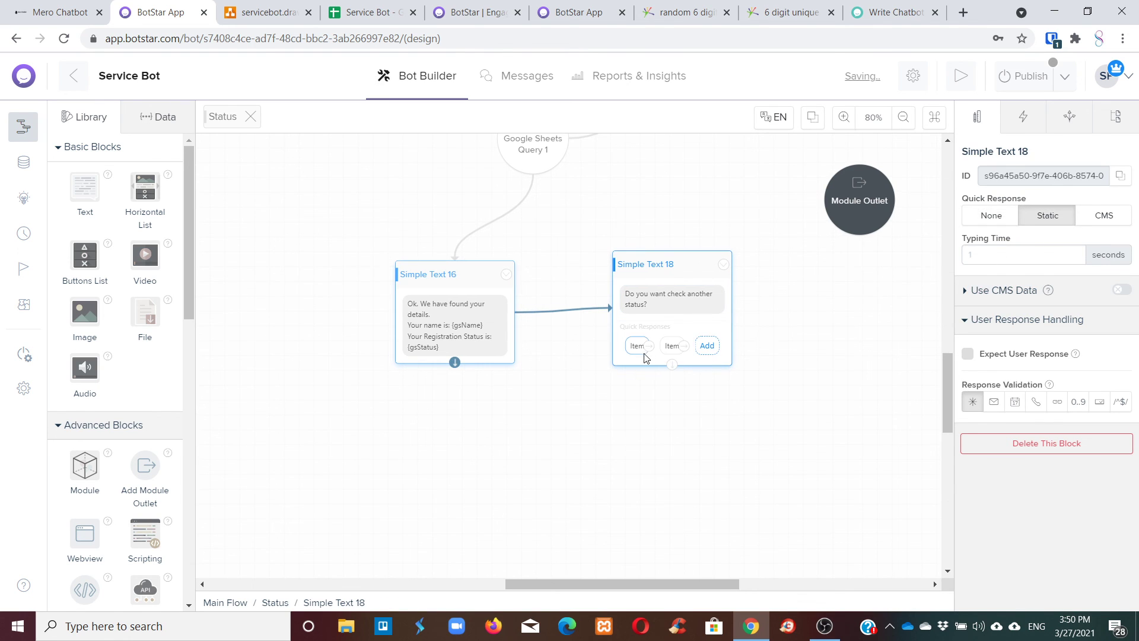
pyautogui.click(642, 351)
pyautogui.doubleClick(1052, 210)
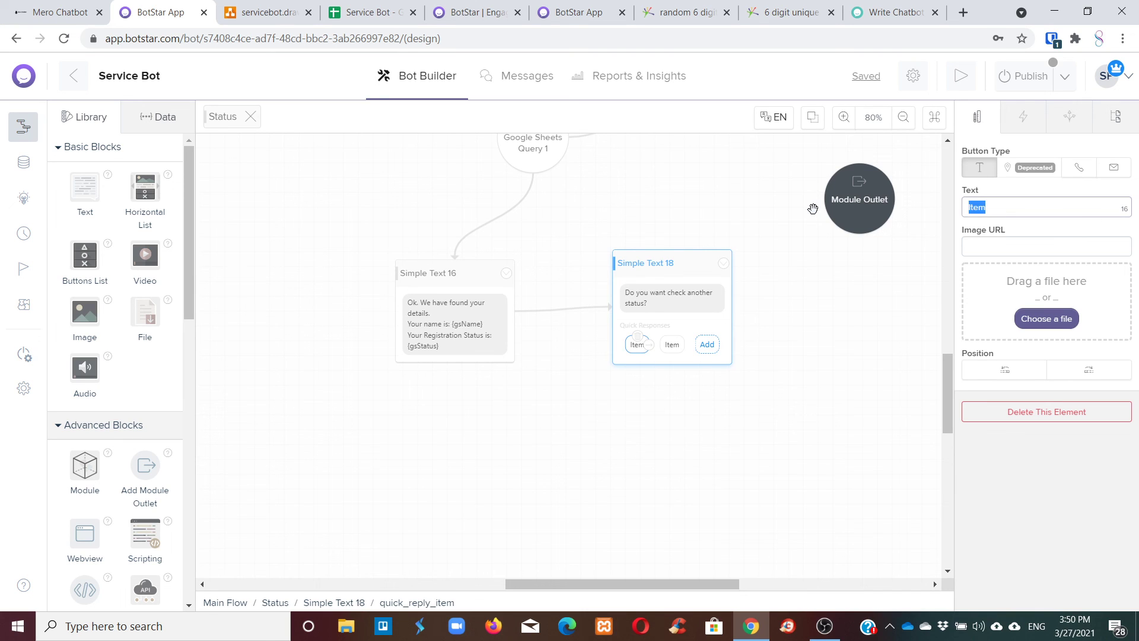
pyautogui.press('BackSpace')
pyautogui.write('Yes')
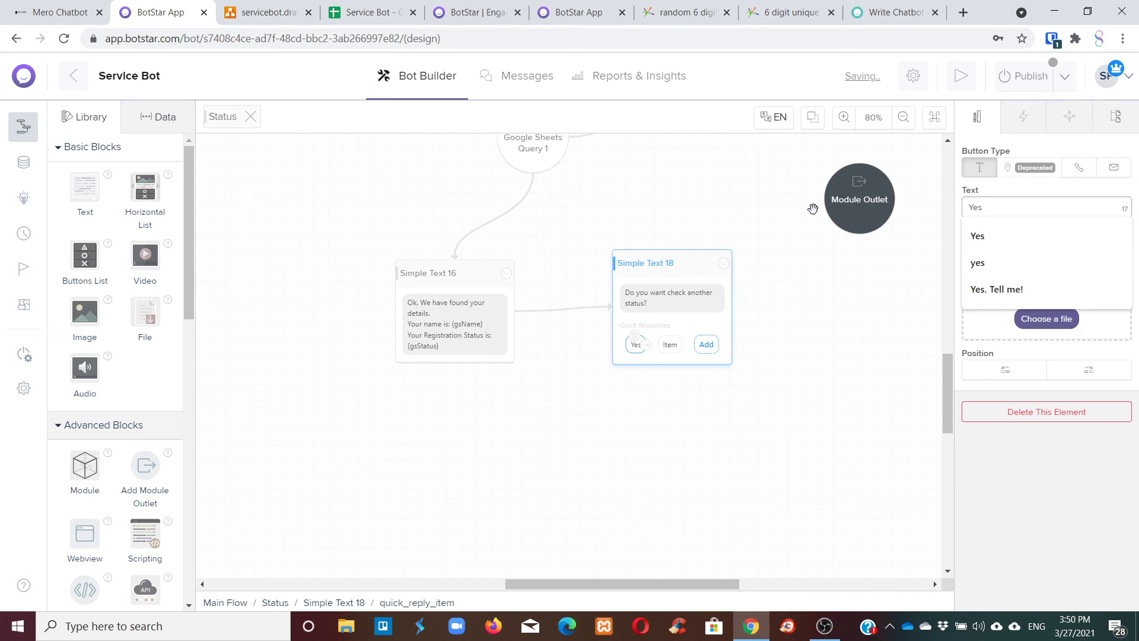
pyautogui.click(671, 350)
pyautogui.moveTo(998, 213); pyautogui.dragTo(964, 207)
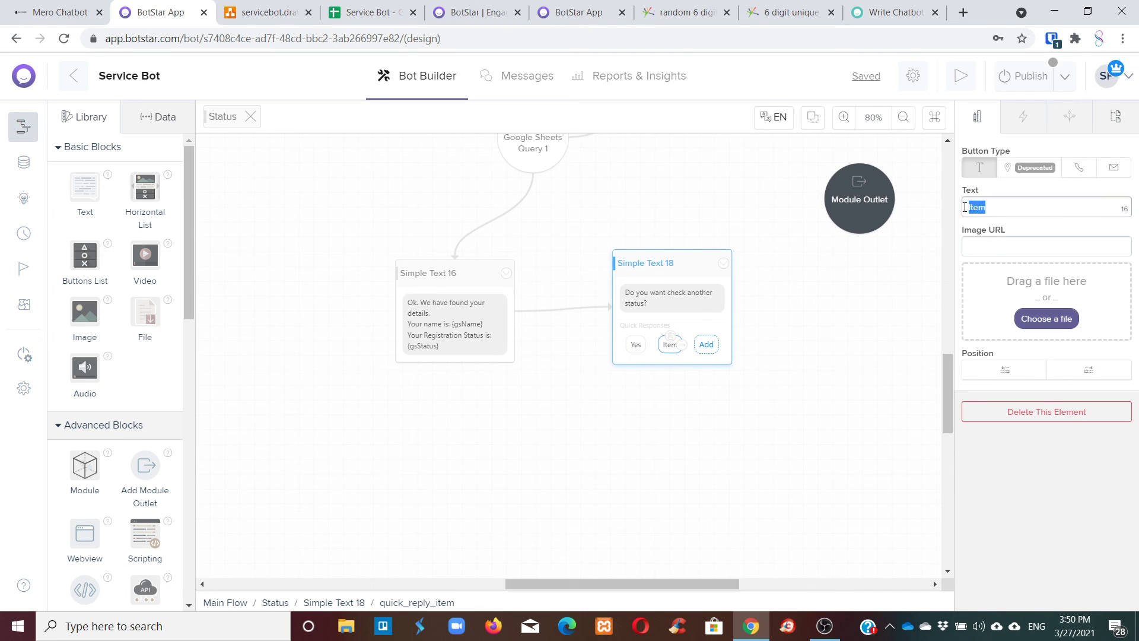
pyautogui.write('No')
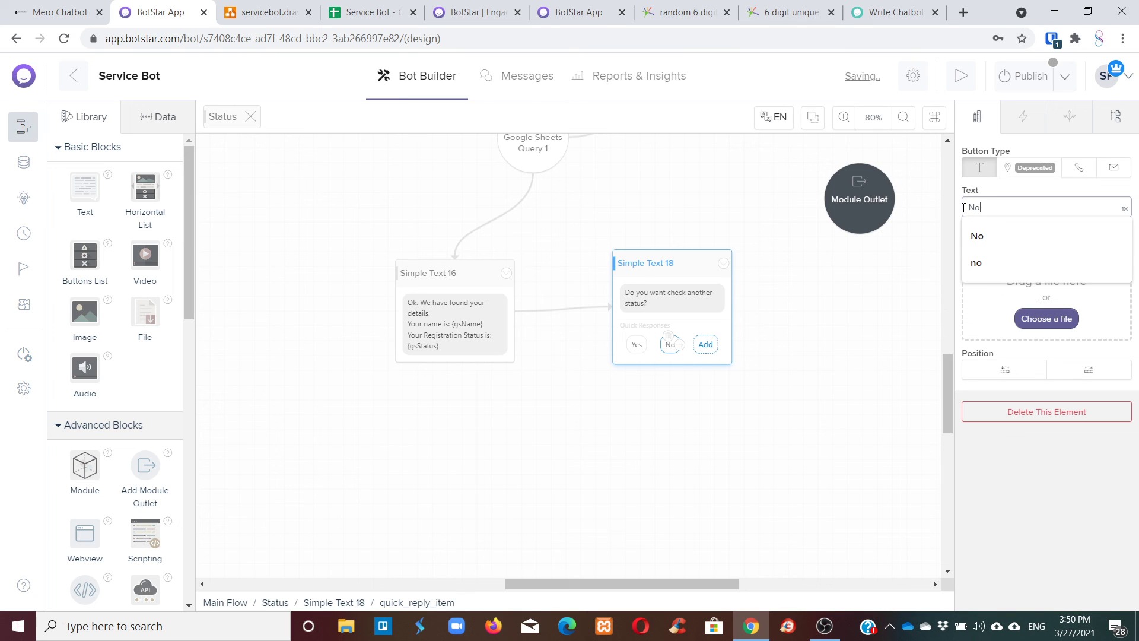
pyautogui.click(884, 271)
# Link Yes back to the 'asking for user ID.' question and No to the Module Outlet.
pyautogui.click(636, 344)
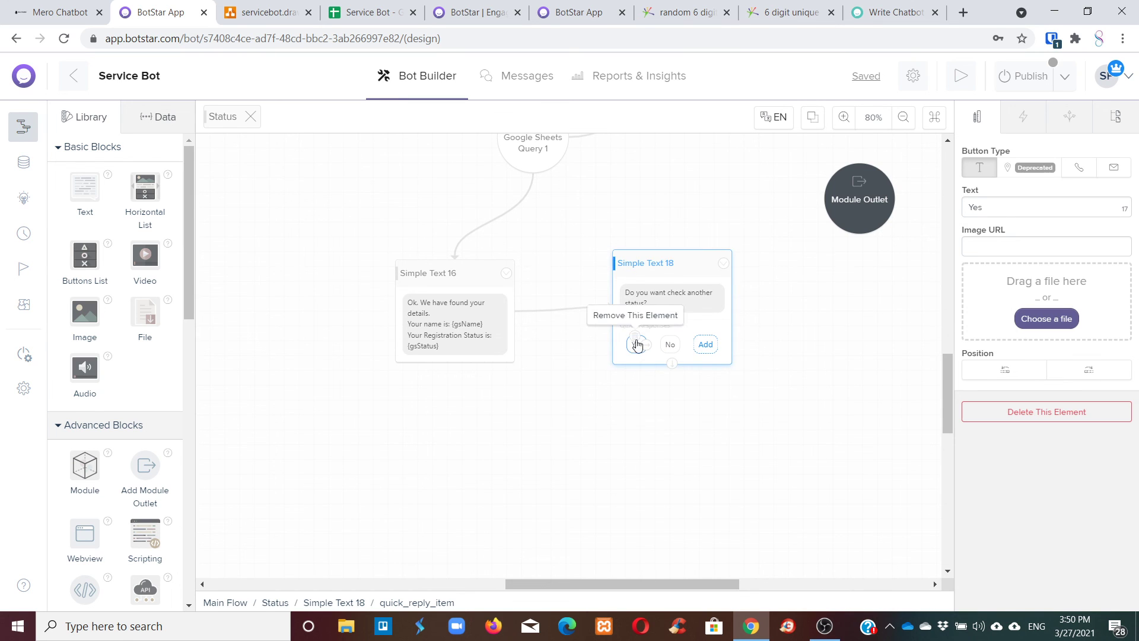
pyautogui.scroll(-5, 637, 344)
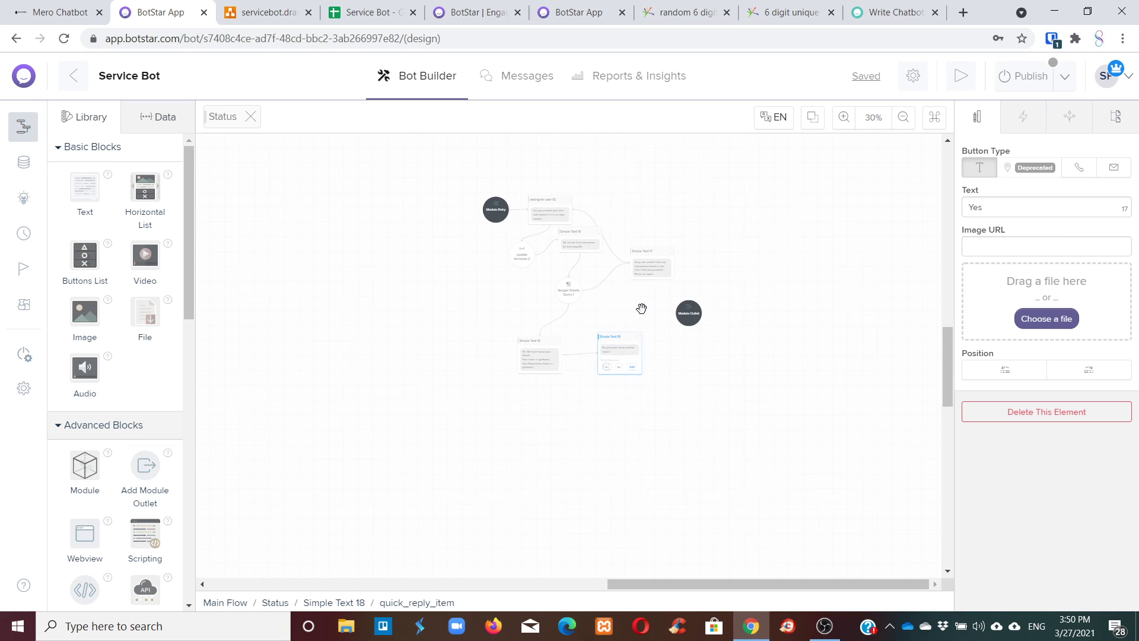
pyautogui.moveTo(610, 369); pyautogui.dragTo(549, 209)
pyautogui.scroll(4, 626, 351)
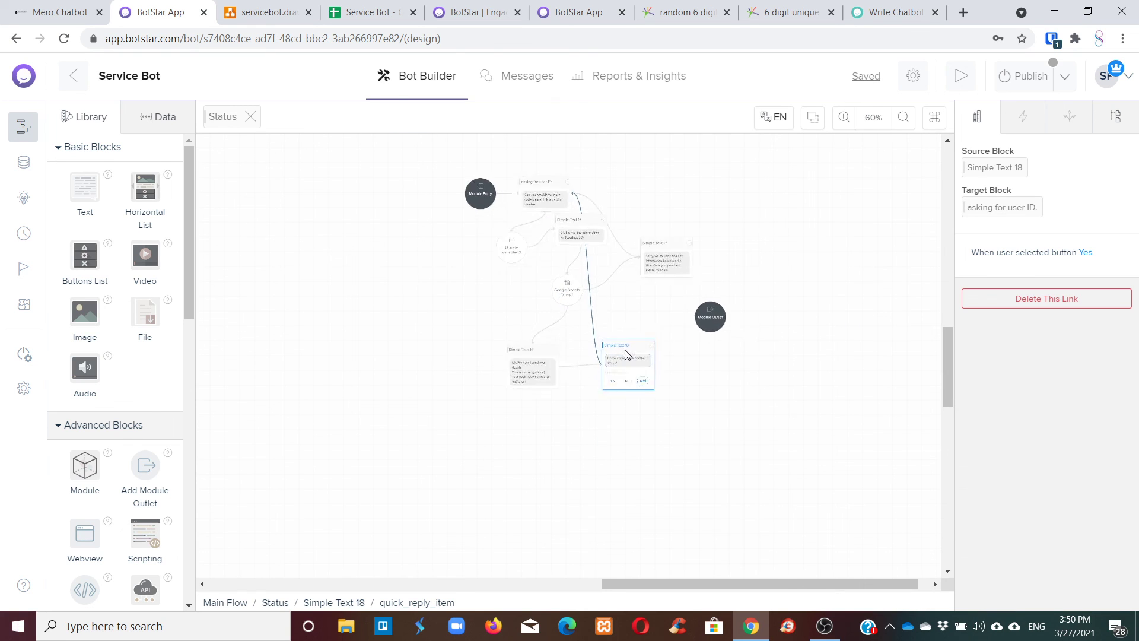
pyautogui.click(680, 471)
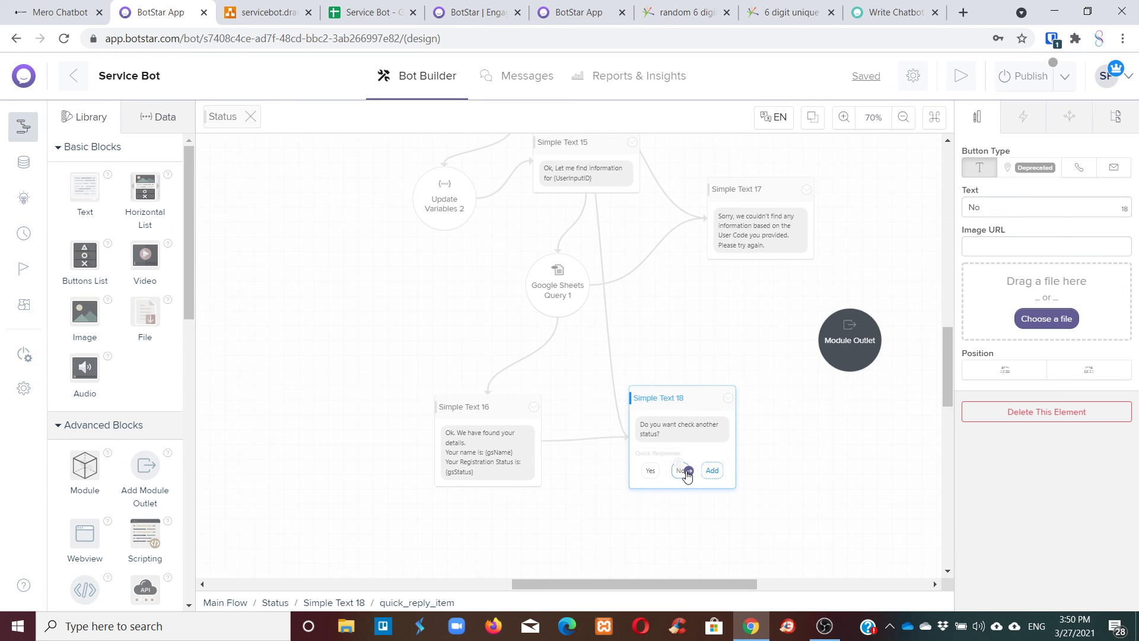
pyautogui.moveTo(682, 472); pyautogui.dragTo(857, 331)
pyautogui.click(857, 330)
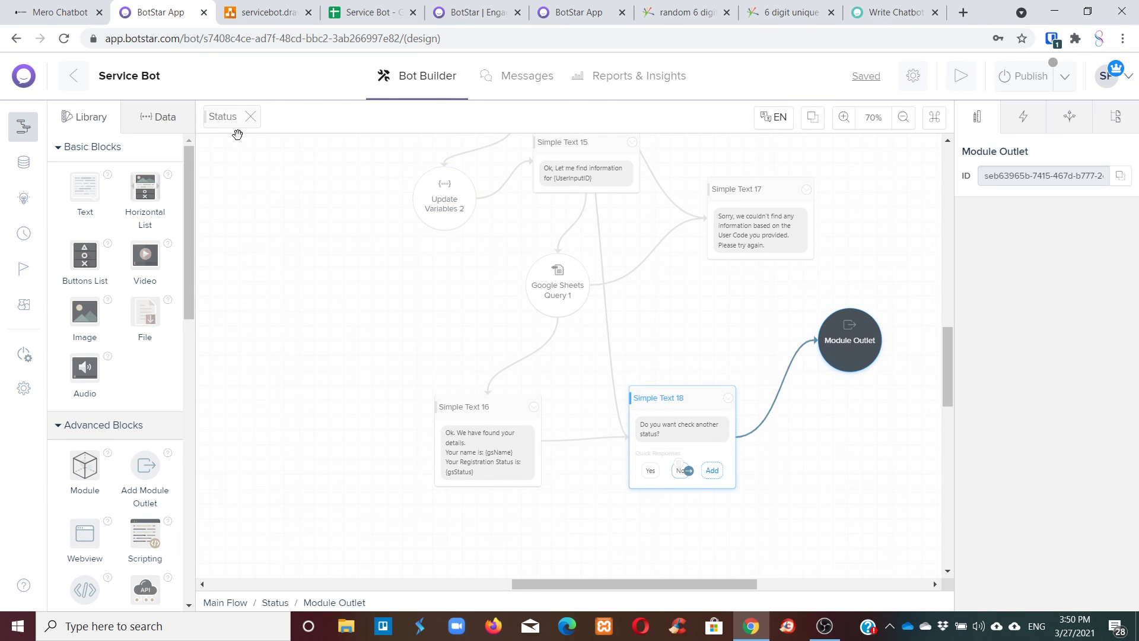
pyautogui.click(250, 117)
# Connect the Status module's outlet back to Main Menu in the main flow.
pyautogui.click(522, 379)
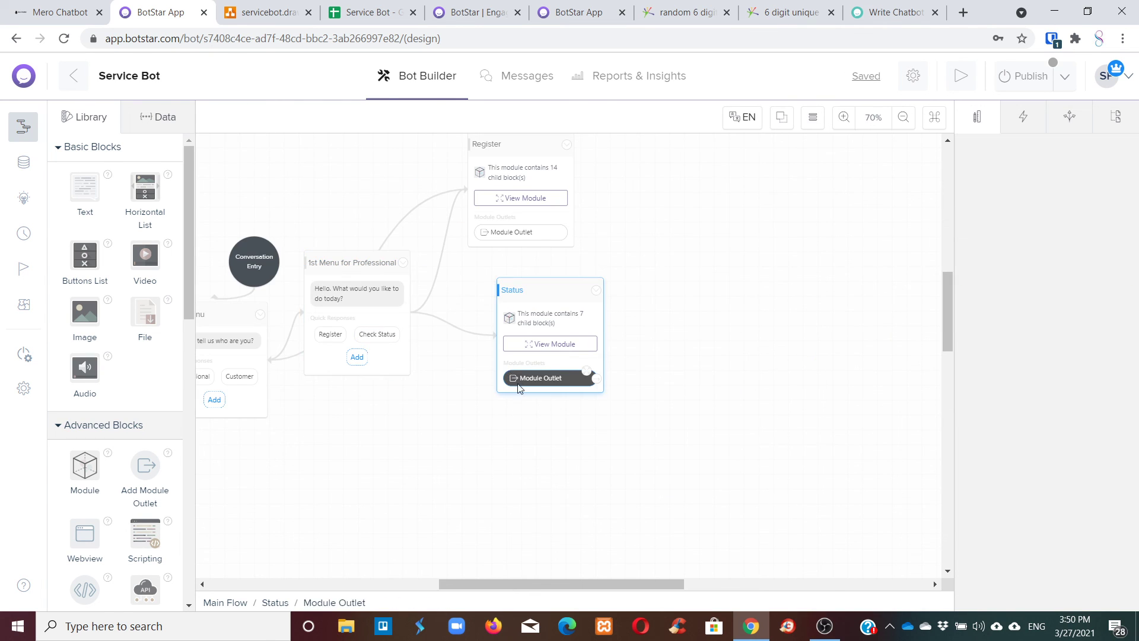
pyautogui.moveTo(540, 584); pyautogui.dragTo(488, 584)
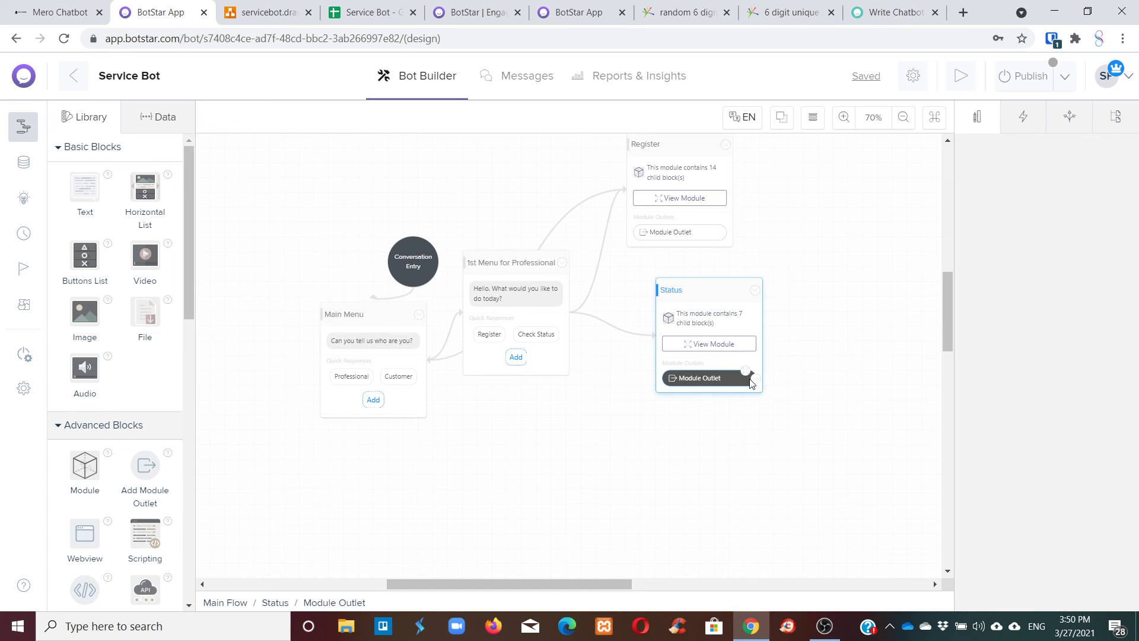
pyautogui.moveTo(755, 377); pyautogui.dragTo(382, 382)
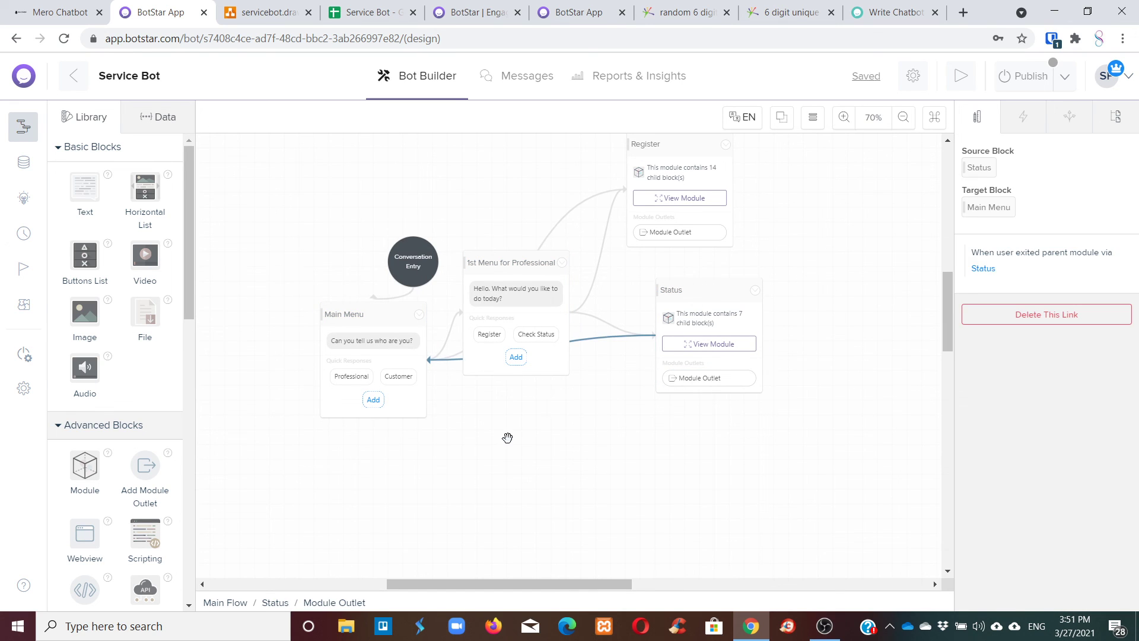
pyautogui.click(508, 437)
# Start a preview test from the 1st Menu for Professional block via Test This Block.
pyautogui.scroll(5, 580, 342)
pyautogui.scroll(-7, 580, 342)
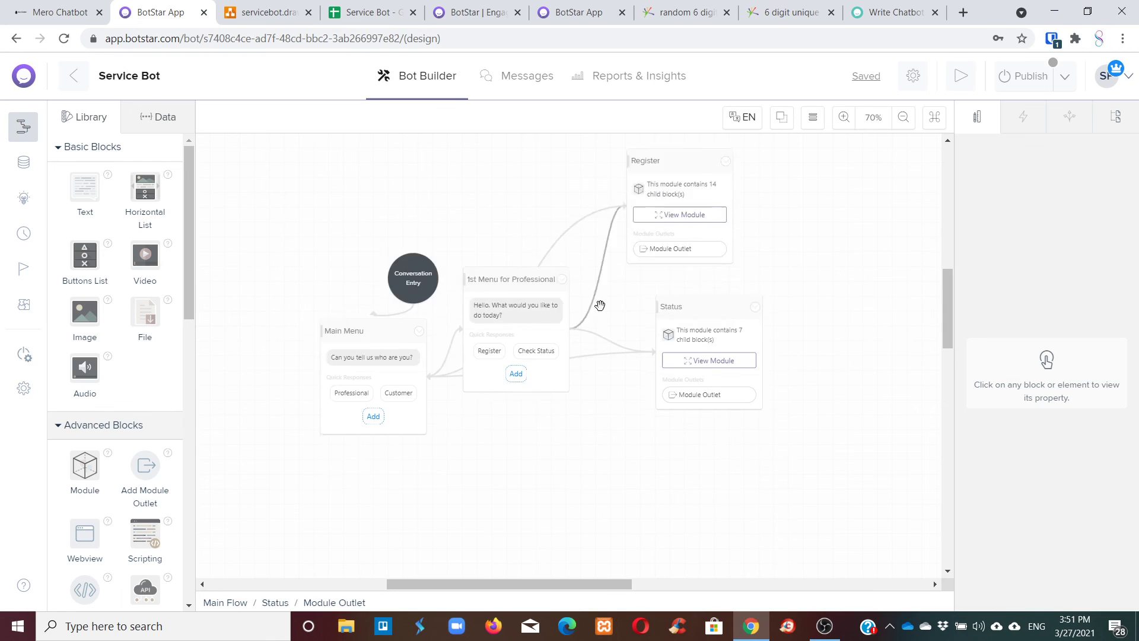
pyautogui.scroll(2, 606, 295)
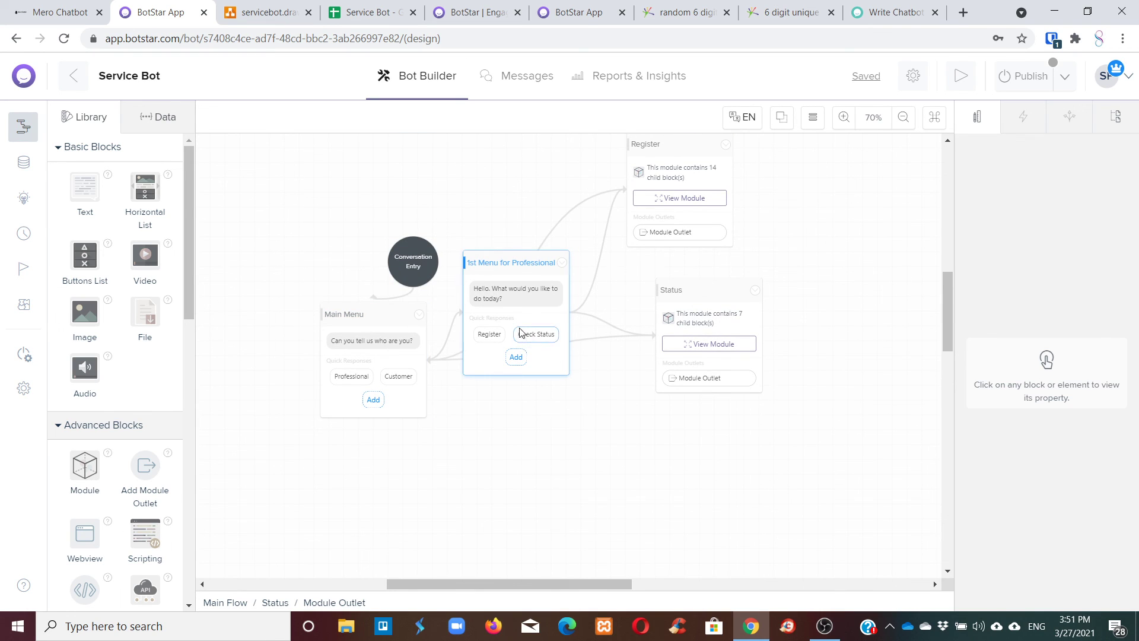
pyautogui.click(562, 262)
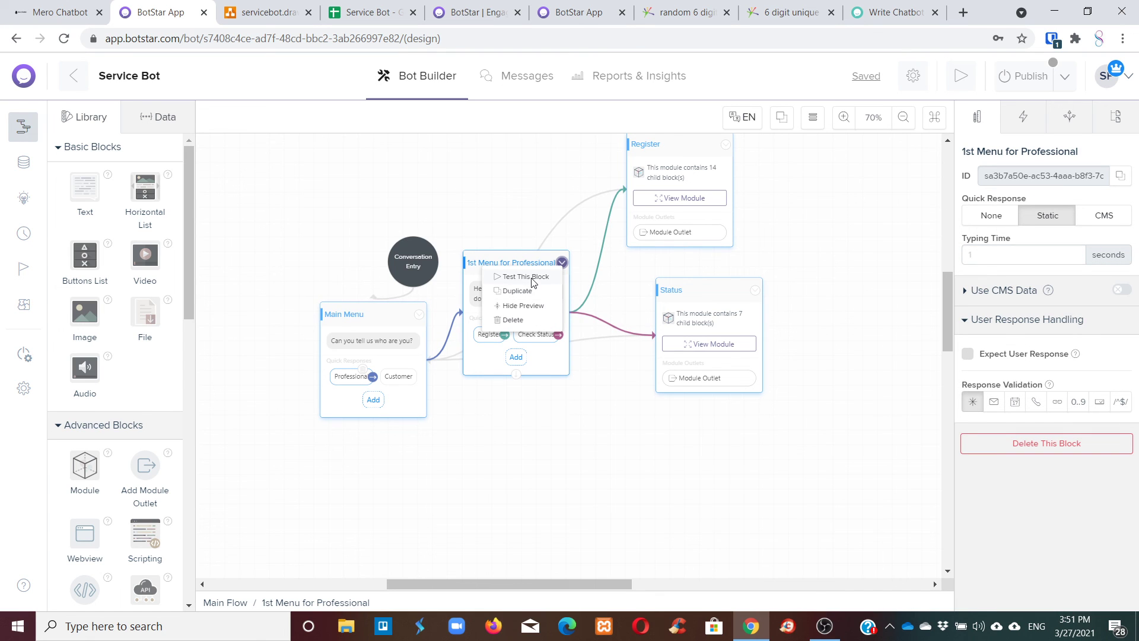
pyautogui.click(547, 277)
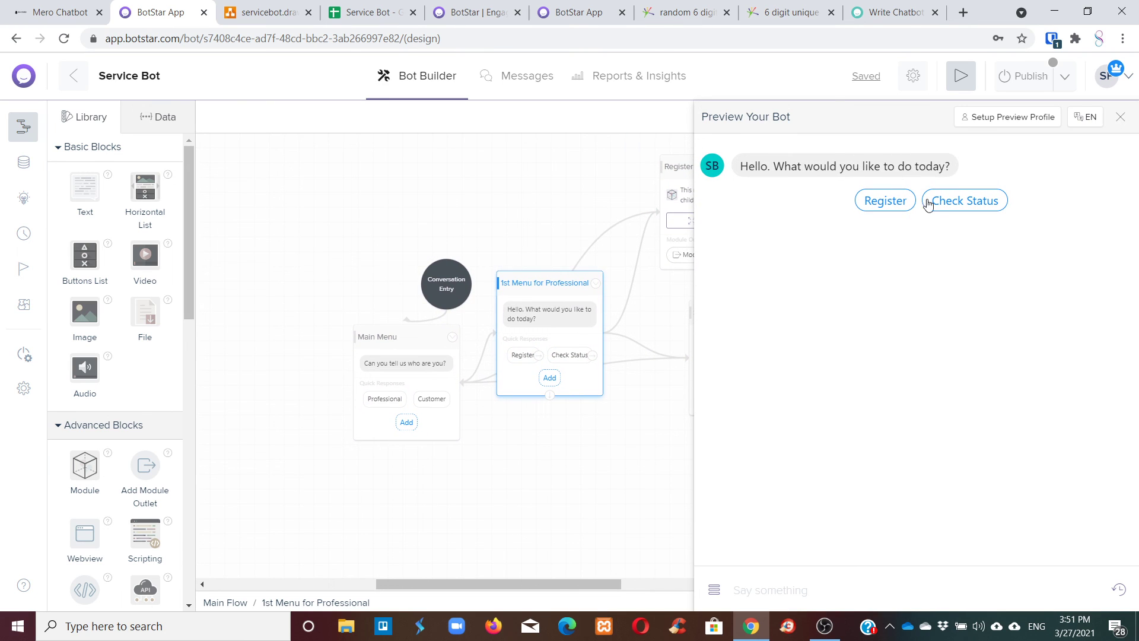
# Pick Check Status in the preview so the bot requests the six-digit code, then go to the Service Bot sheet.
pyautogui.click(928, 202)
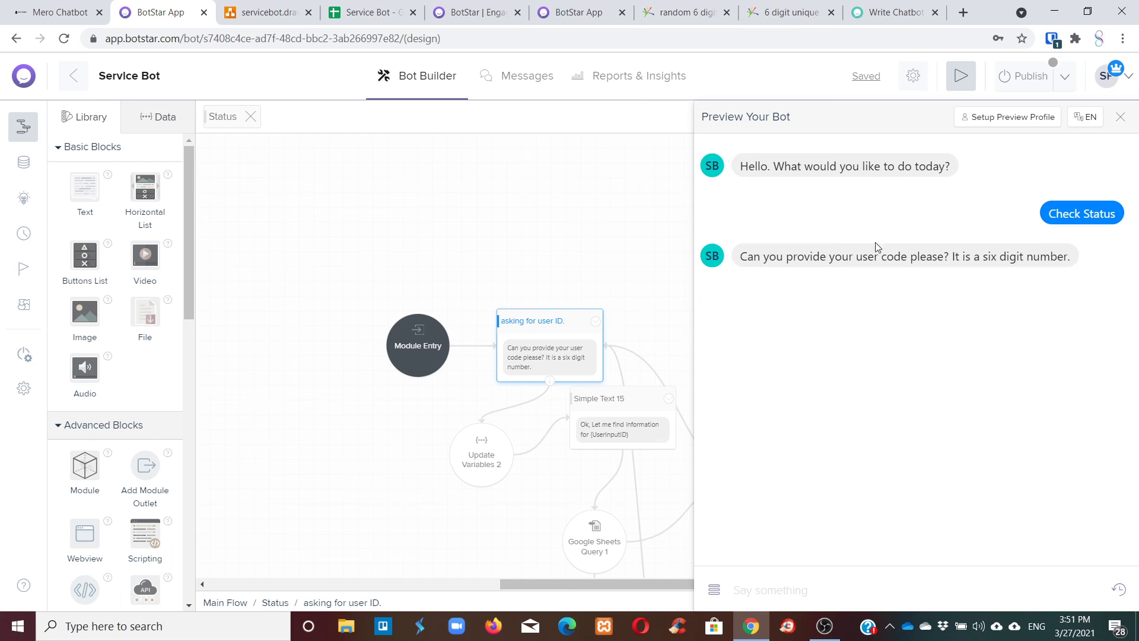
pyautogui.click(355, 11)
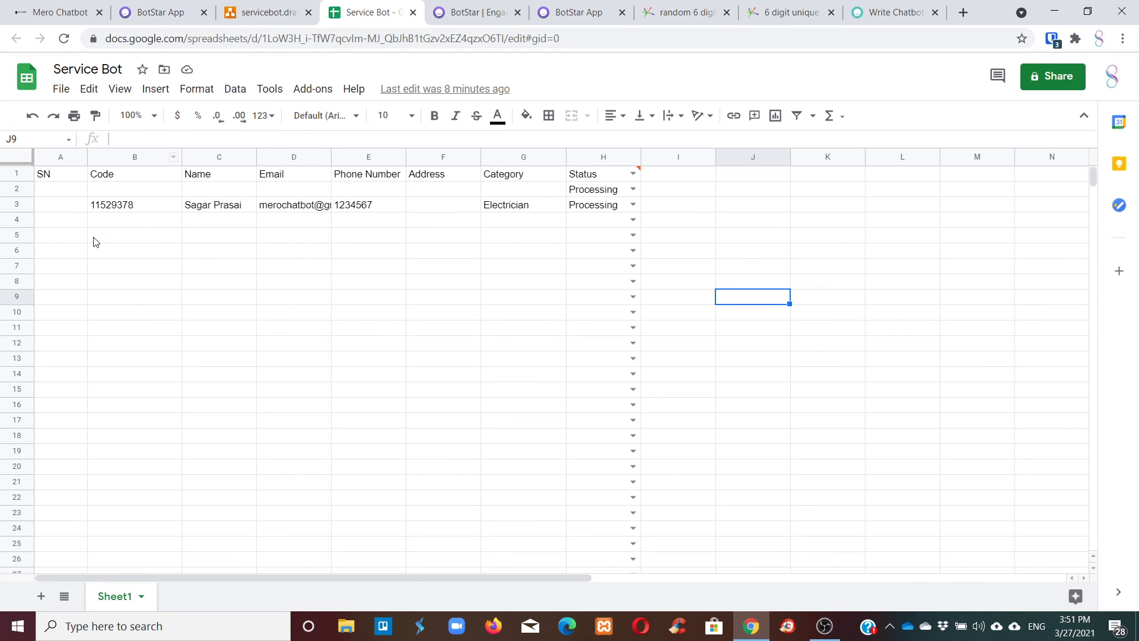
# Delete the leading apostrophe so B3 stores 11529378 as a number, and copy that code.
pyautogui.doubleClick(135, 209)
pyautogui.moveTo(135, 205); pyautogui.dragTo(93, 205)
pyautogui.click(90, 204)
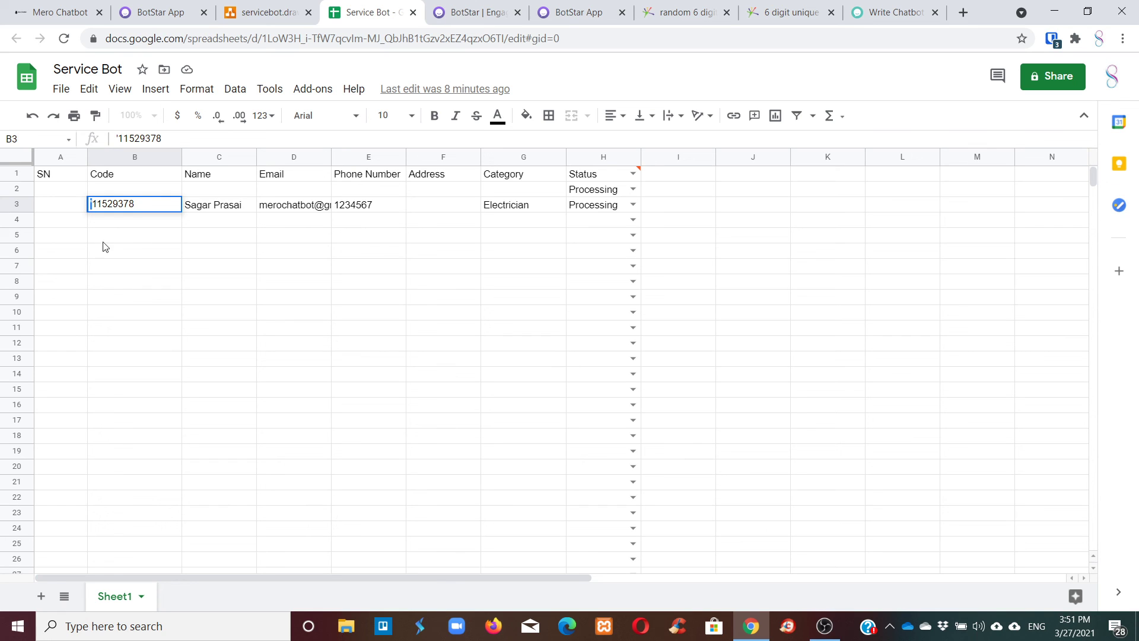
pyautogui.press('Delete')
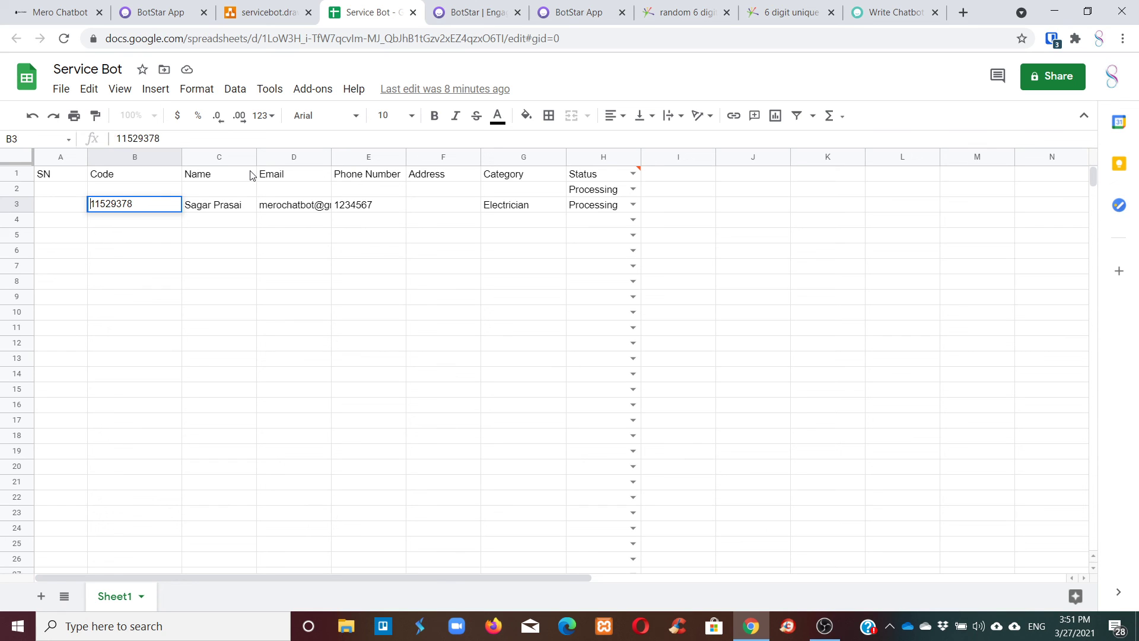
pyautogui.click(92, 263)
pyautogui.click(169, 207)
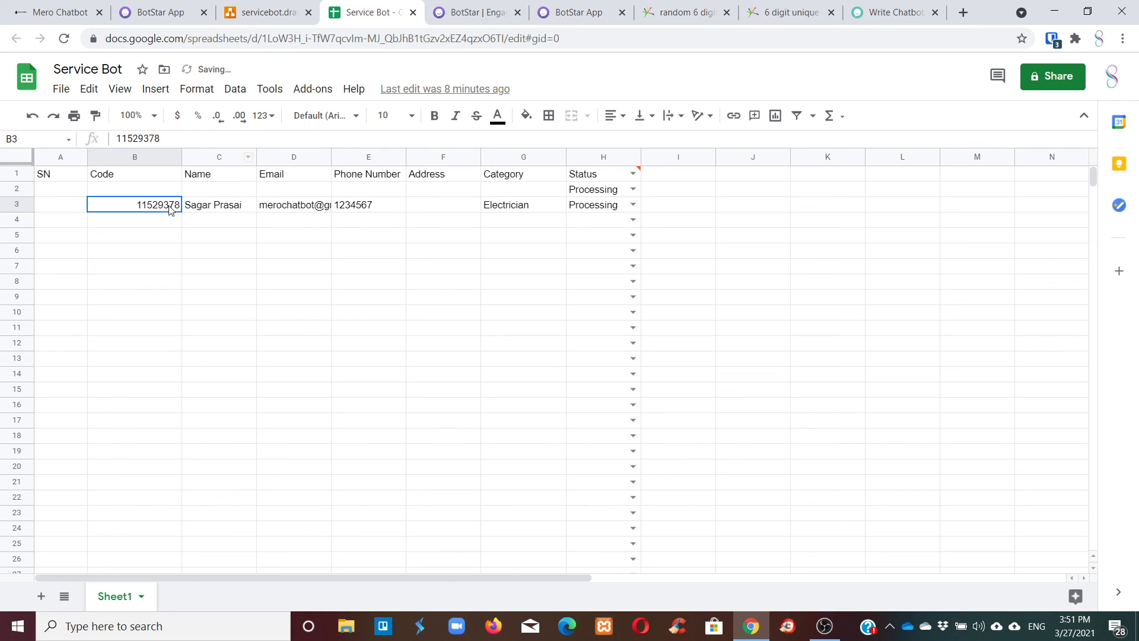
pyautogui.doubleClick(168, 205)
pyautogui.doubleClick(168, 205)
pyautogui.hotkey('ctrl', 'c')
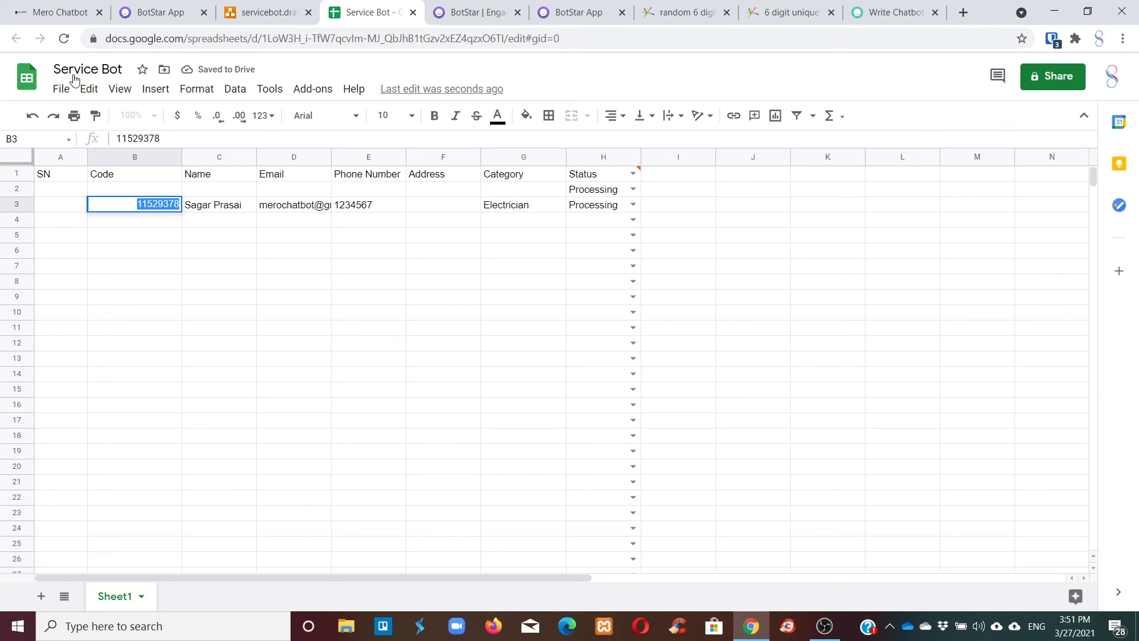
pyautogui.press('Escape')
pyautogui.click(245, 6)
pyautogui.click(401, 9)
# In the bot preview, send code 11529378, answer Yes, then send the unknown code 858697.
pyautogui.click(463, 9)
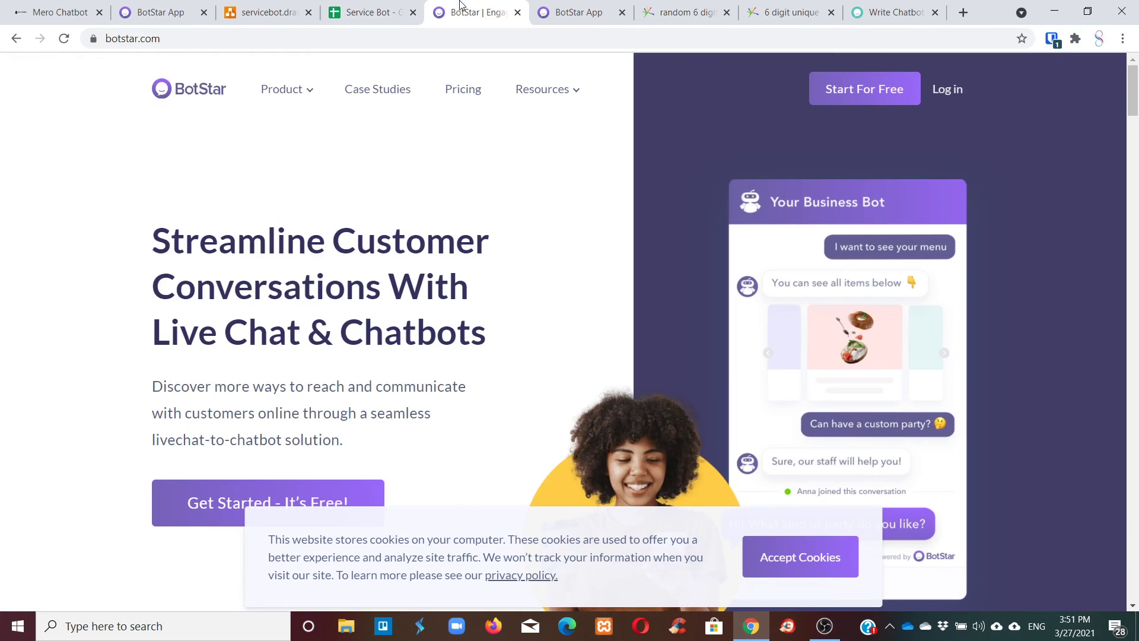
pyautogui.click(95, 7)
pyautogui.click(284, 6)
pyautogui.click(183, 7)
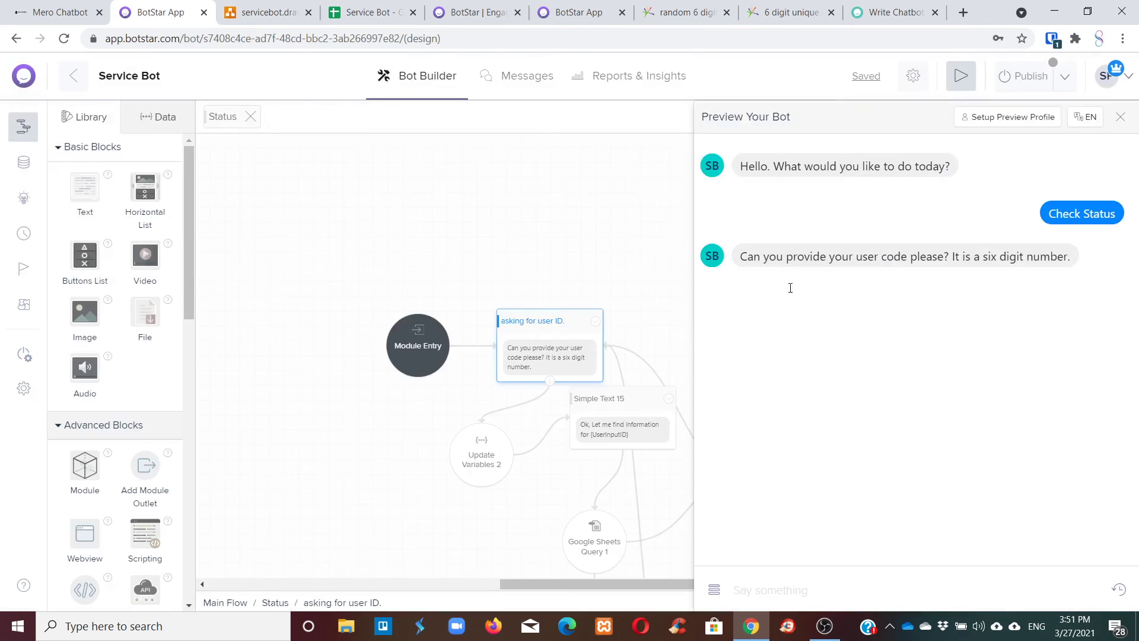
pyautogui.hotkey('ctrl', 'v')
pyautogui.press('Return')
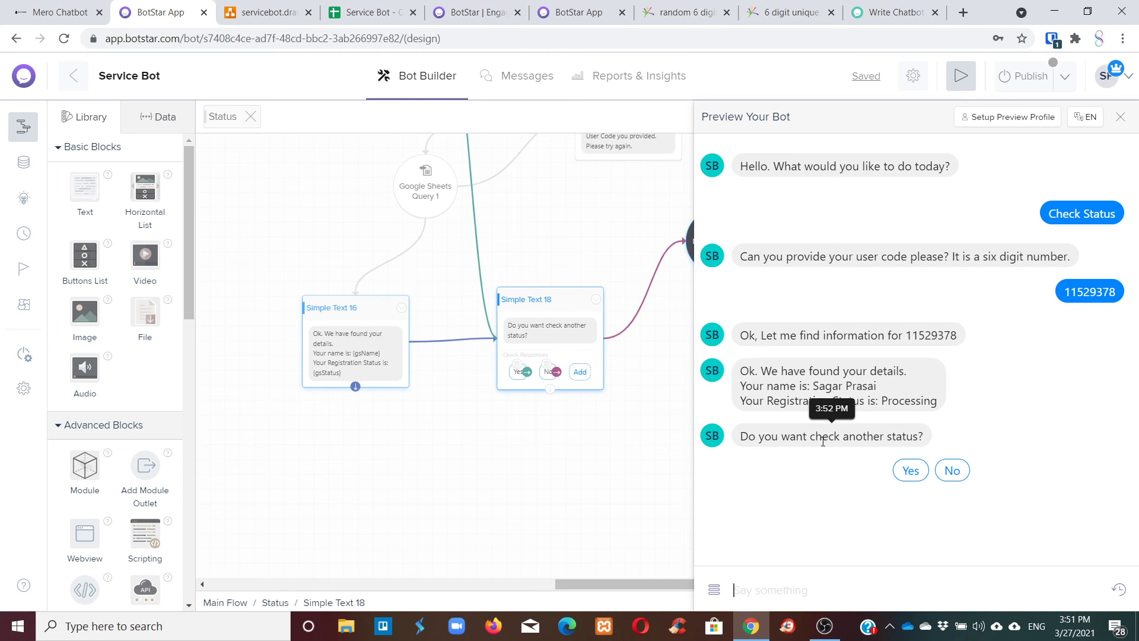
pyautogui.click(910, 470)
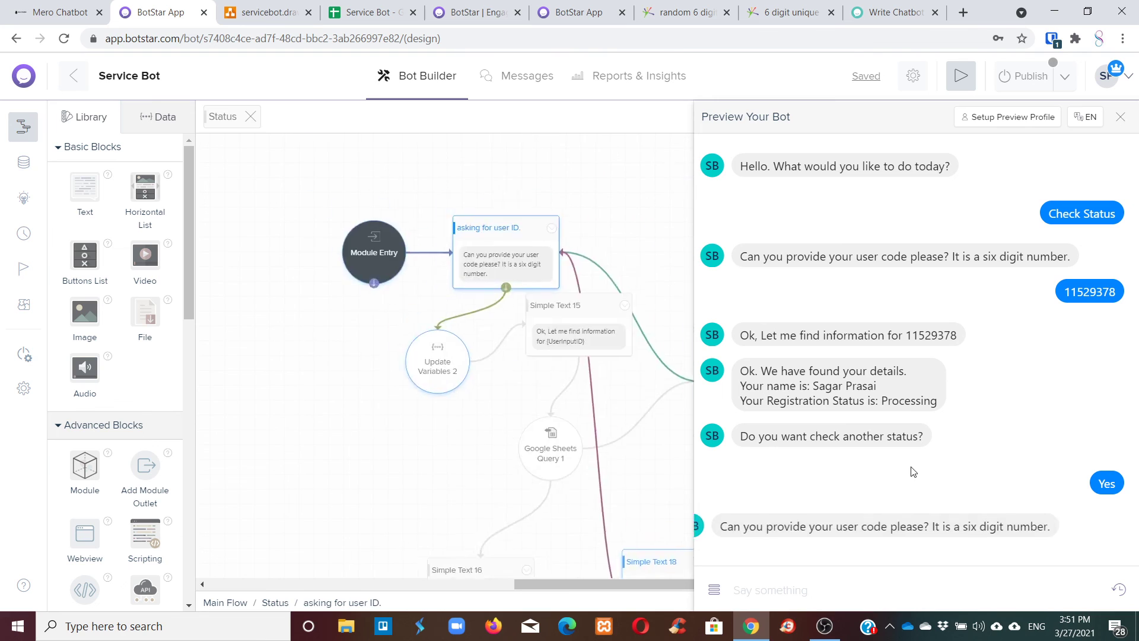
pyautogui.write('858697')
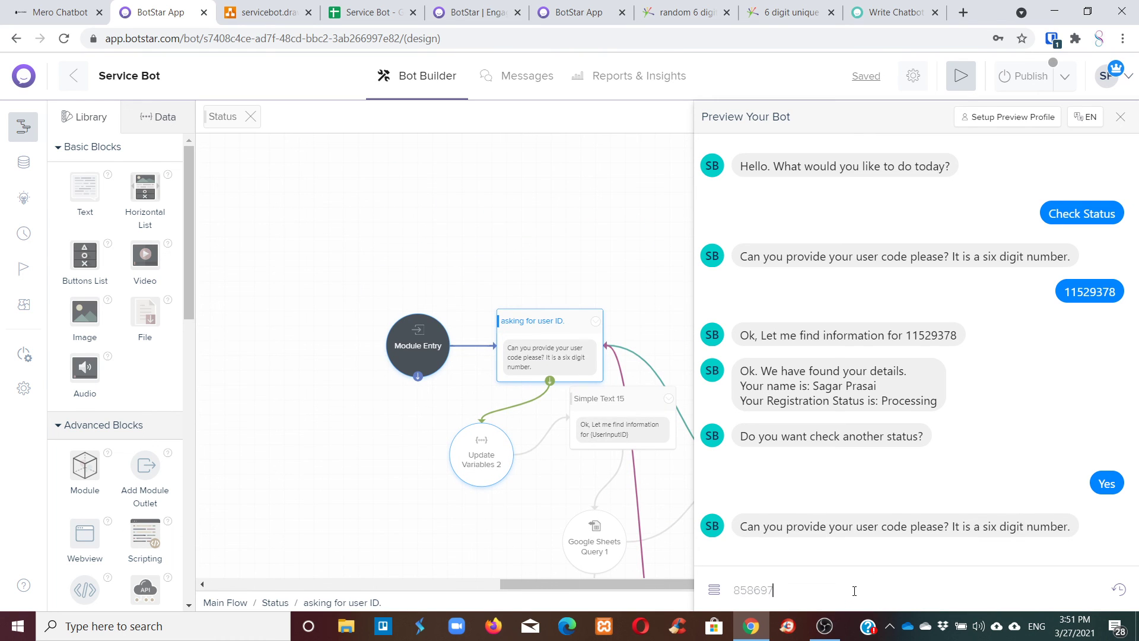
pyautogui.press('Return')
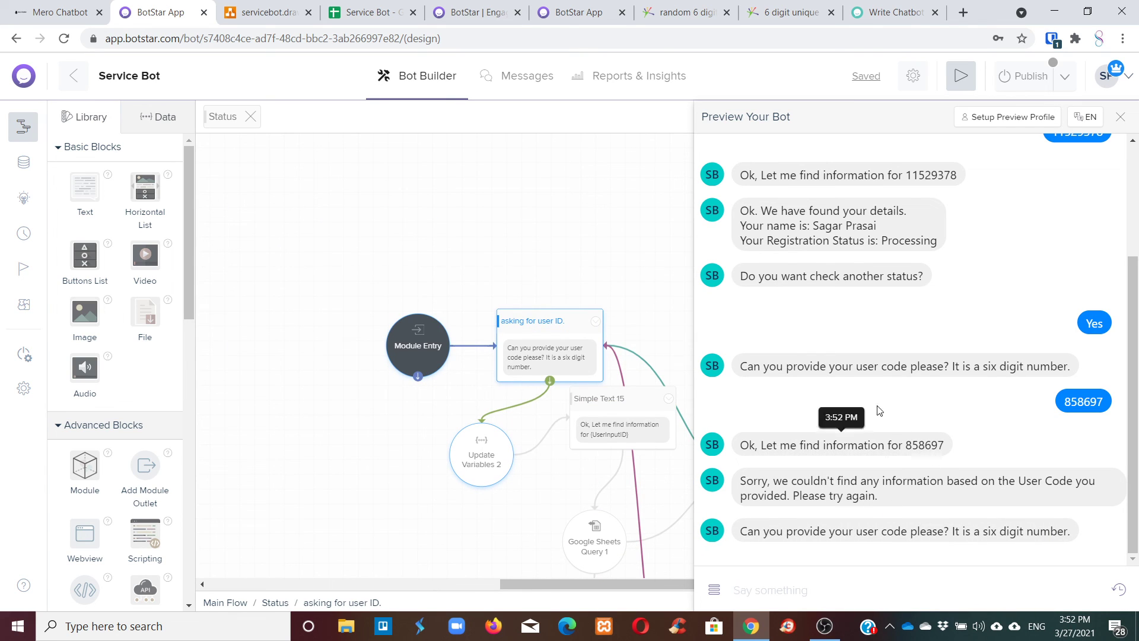
# In the Service Bot sheet, set cell H3's status dropdown to Approved.
pyautogui.click(341, 7)
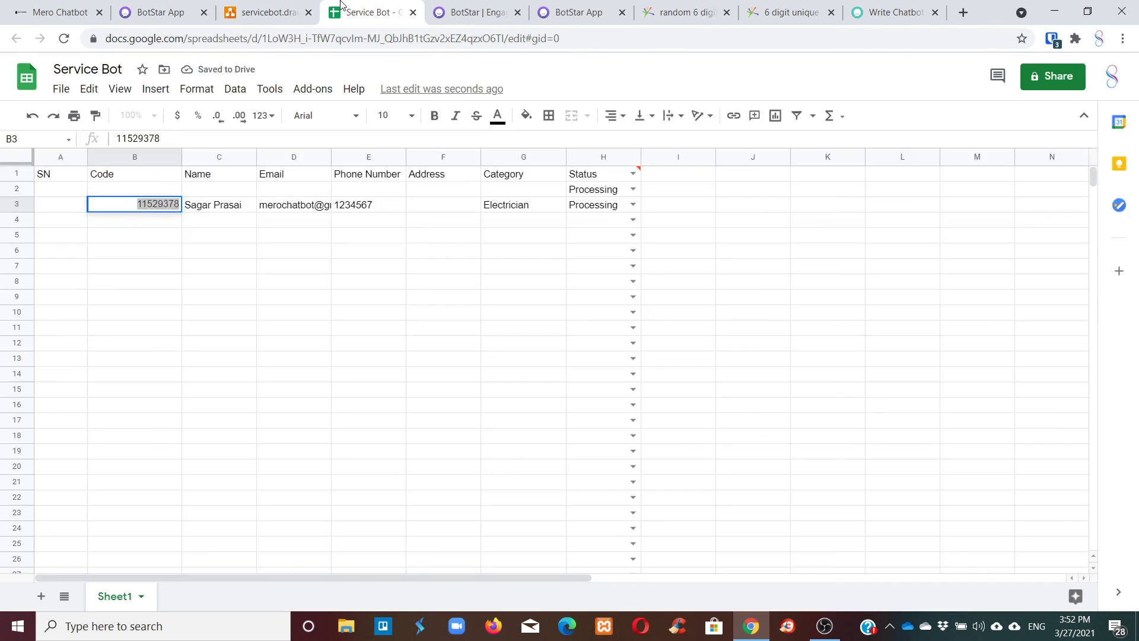
pyautogui.click(632, 204)
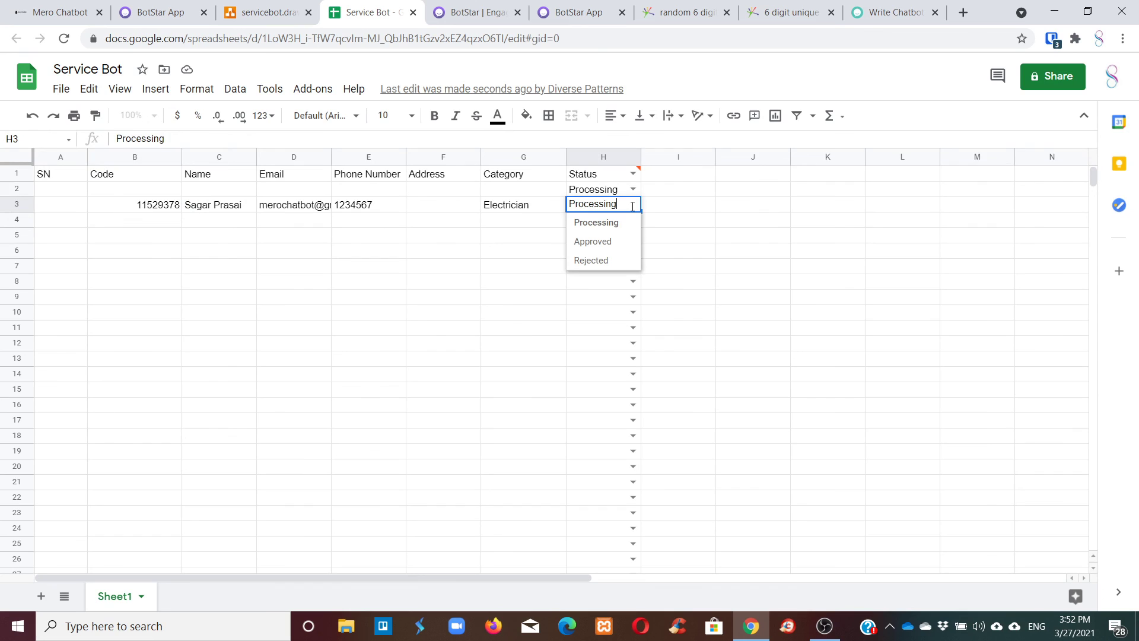
pyautogui.click(613, 247)
pyautogui.click(725, 240)
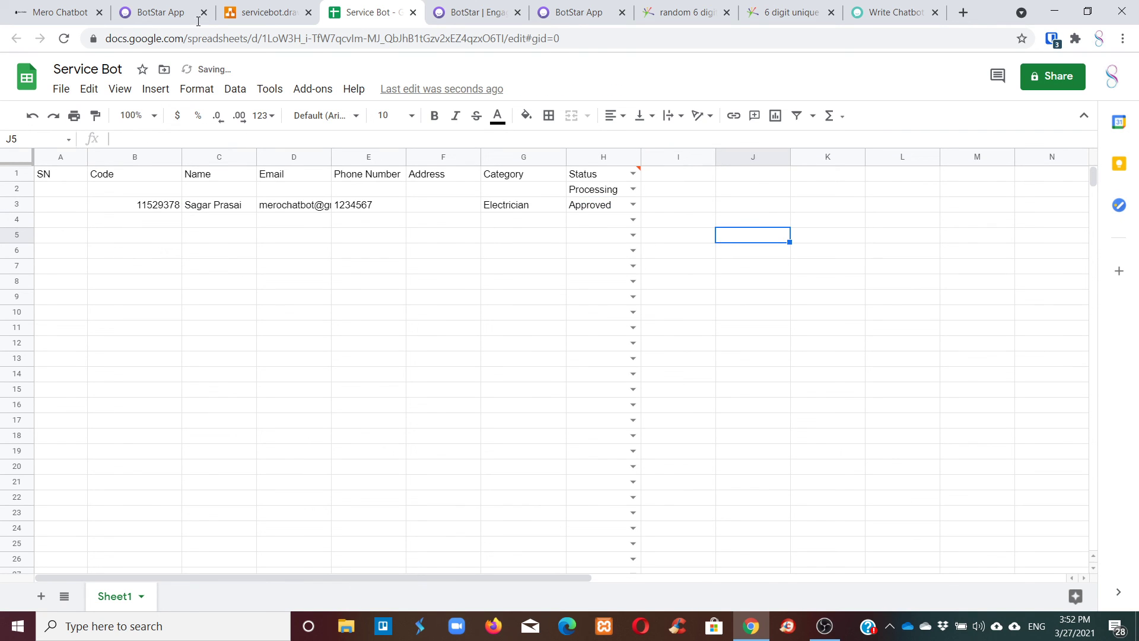
pyautogui.click(168, 6)
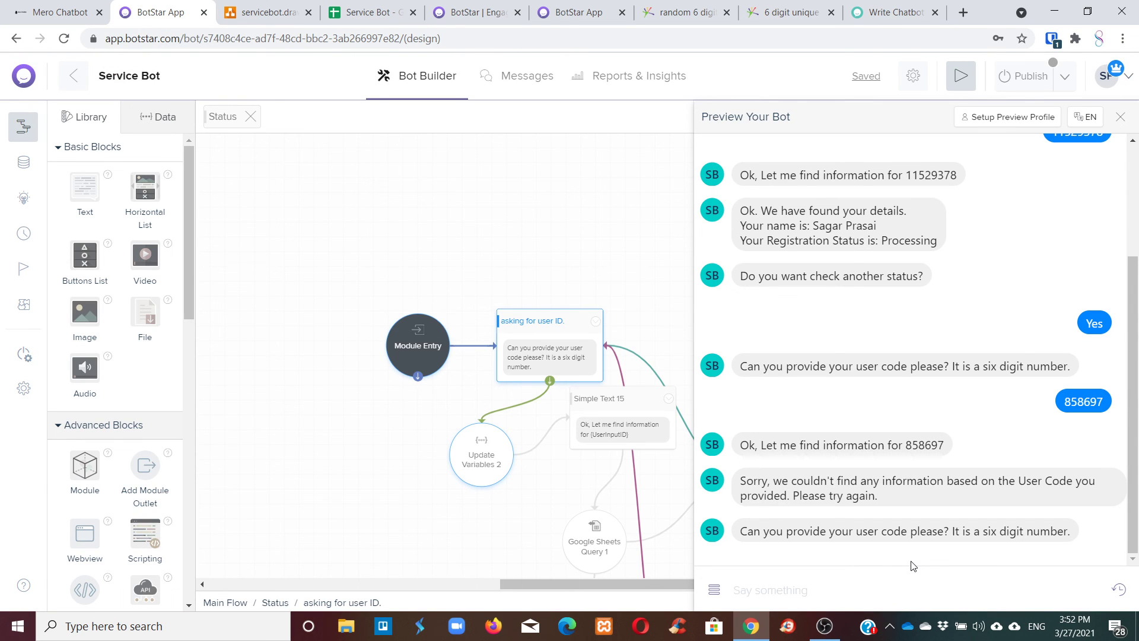
# Resend code 11529378 to see status Approved, answer No to return to Main Menu, and close the preview.
pyautogui.hotkey('ctrl', 'v')
pyautogui.press('Return')
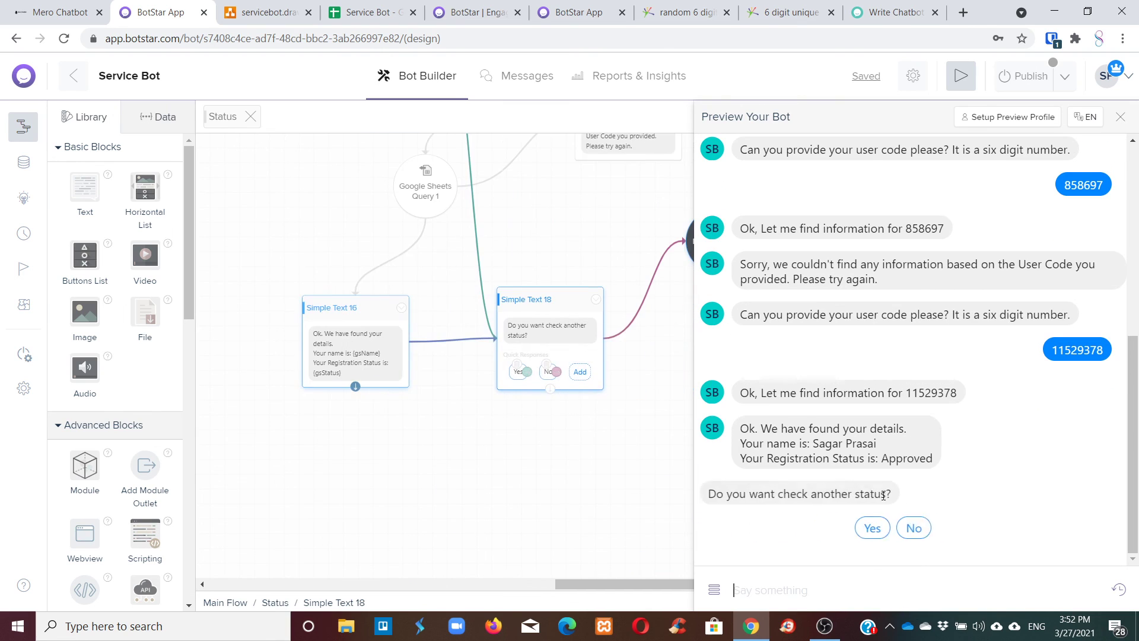
pyautogui.click(947, 529)
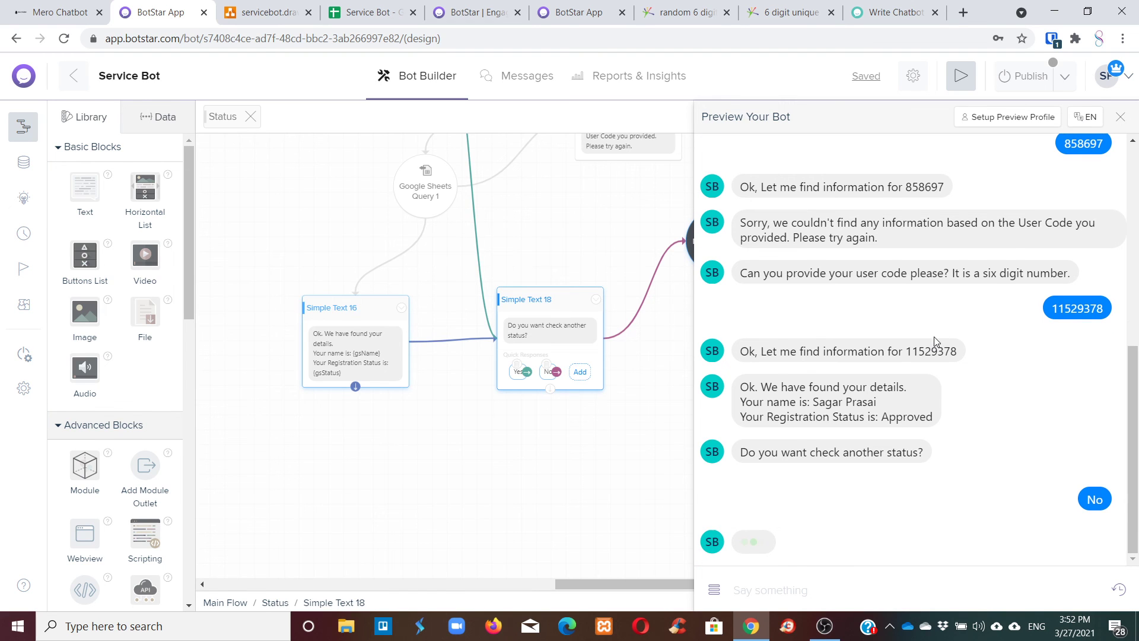
pyautogui.click(1120, 116)
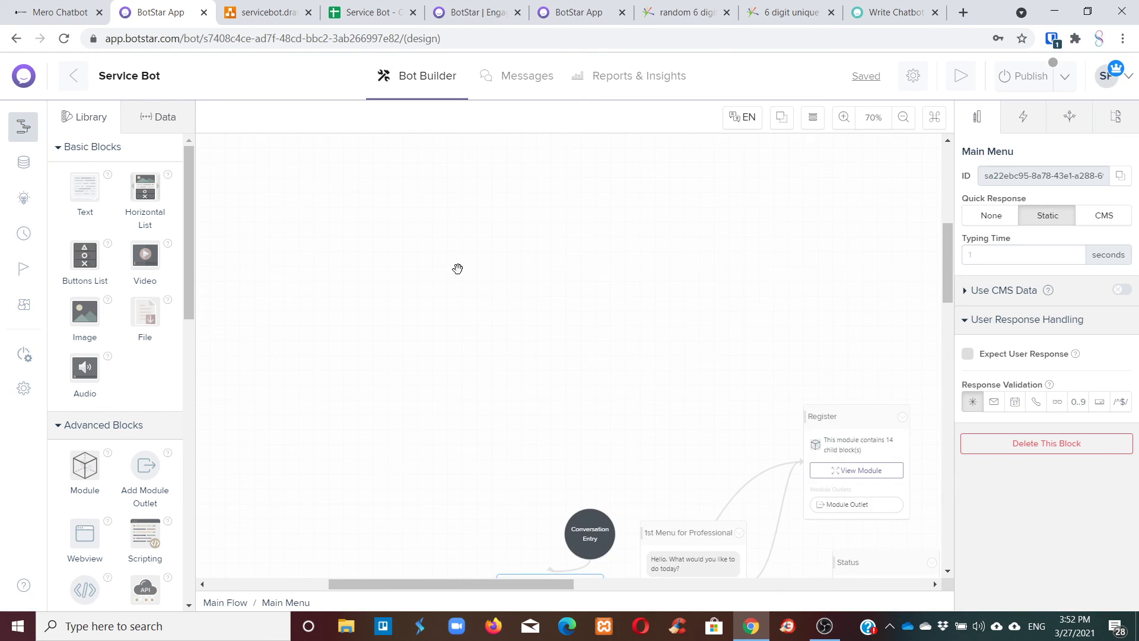
# Glance at the Service Bot sheet, then open BotStar's CMS page listing the category entity with 4 items.
pyautogui.moveTo(535, 583); pyautogui.dragTo(574, 582)
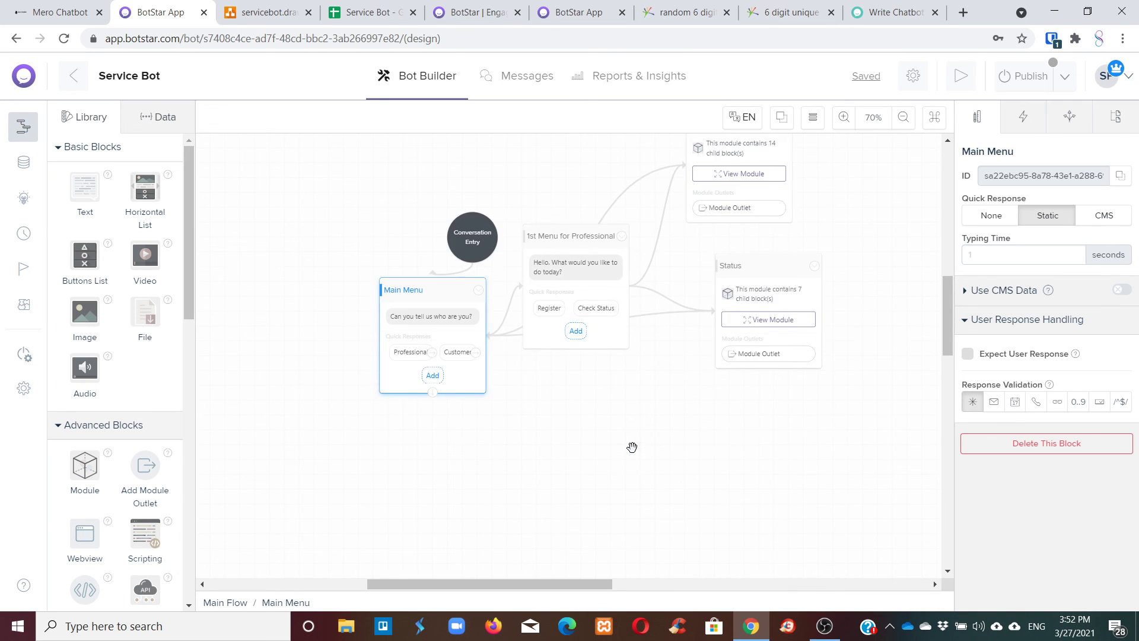
pyautogui.click(366, 8)
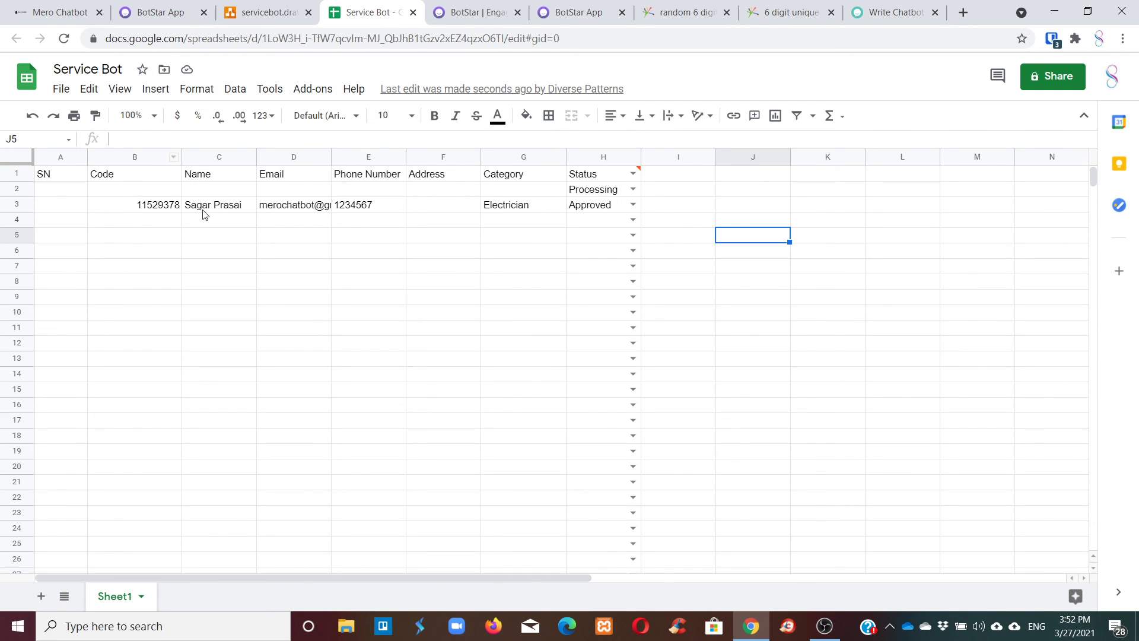
pyautogui.click(140, 6)
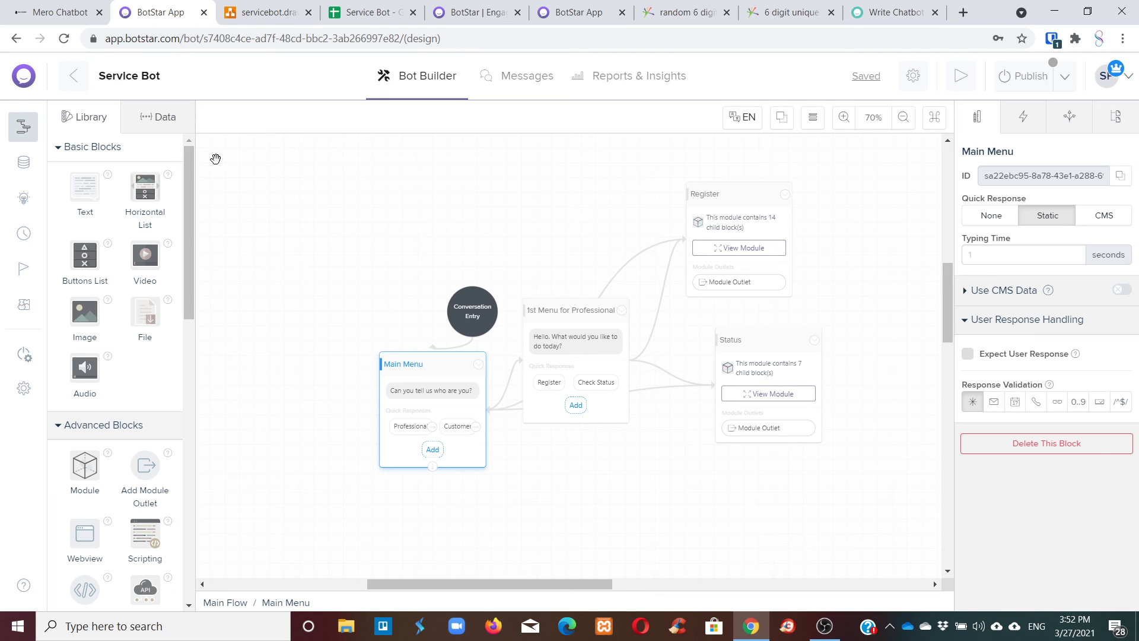
pyautogui.click(17, 167)
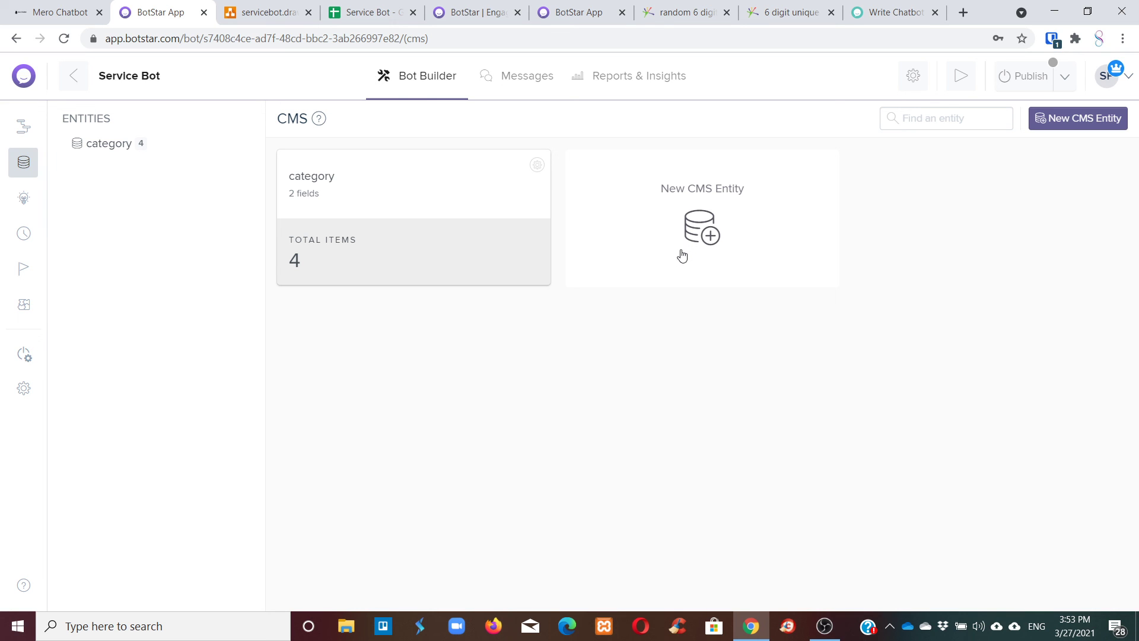
pyautogui.click(267, 12)
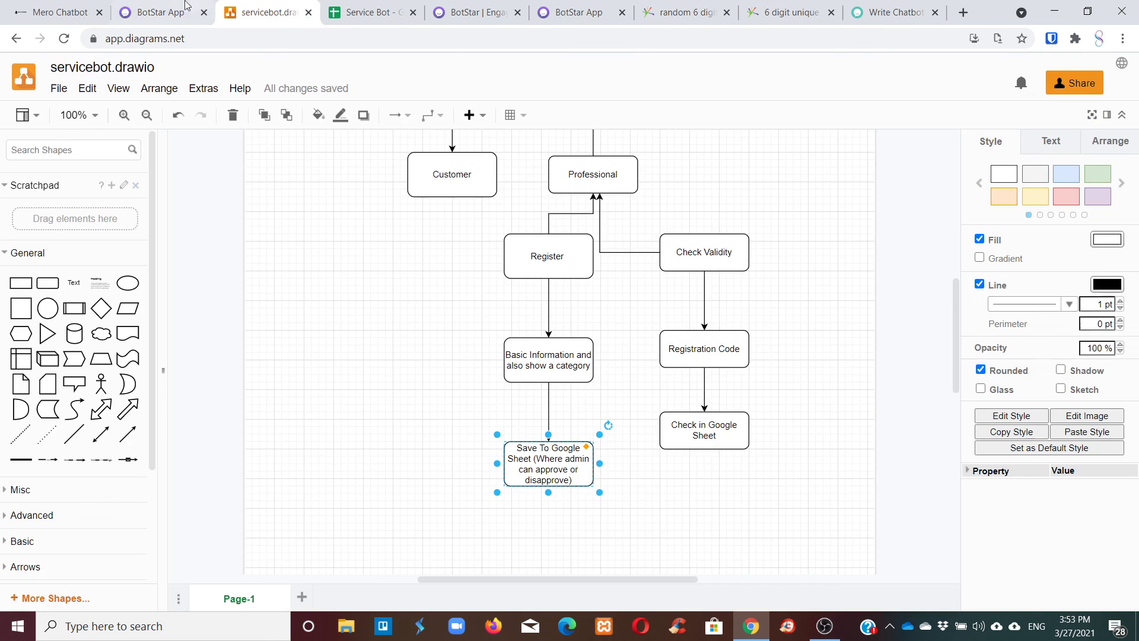
pyautogui.click(186, 6)
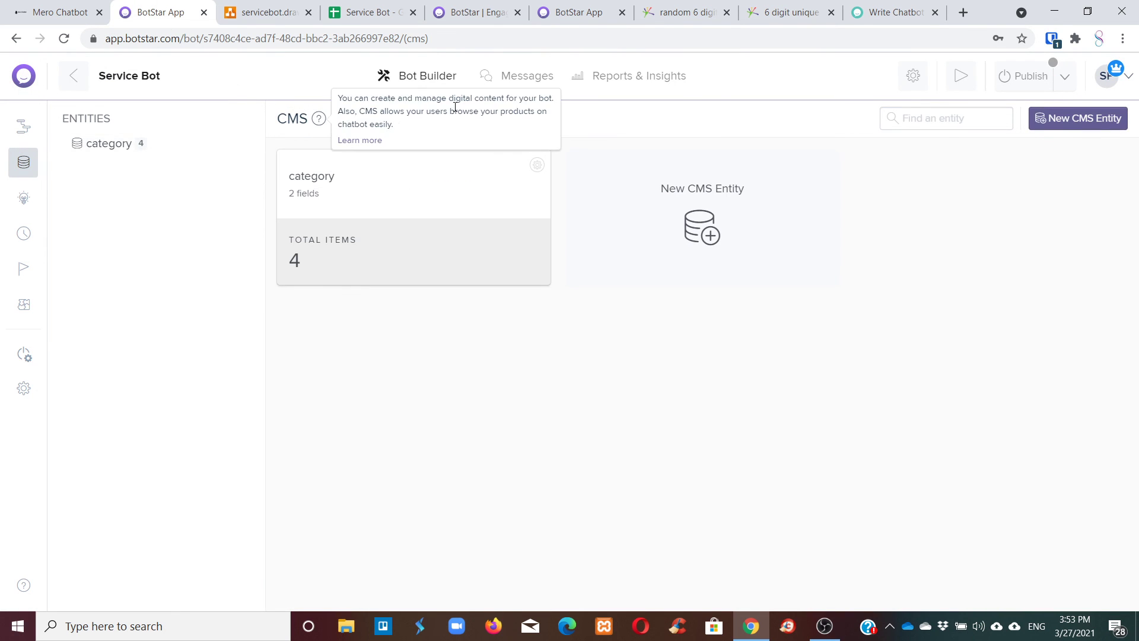
pyautogui.click(838, 623)
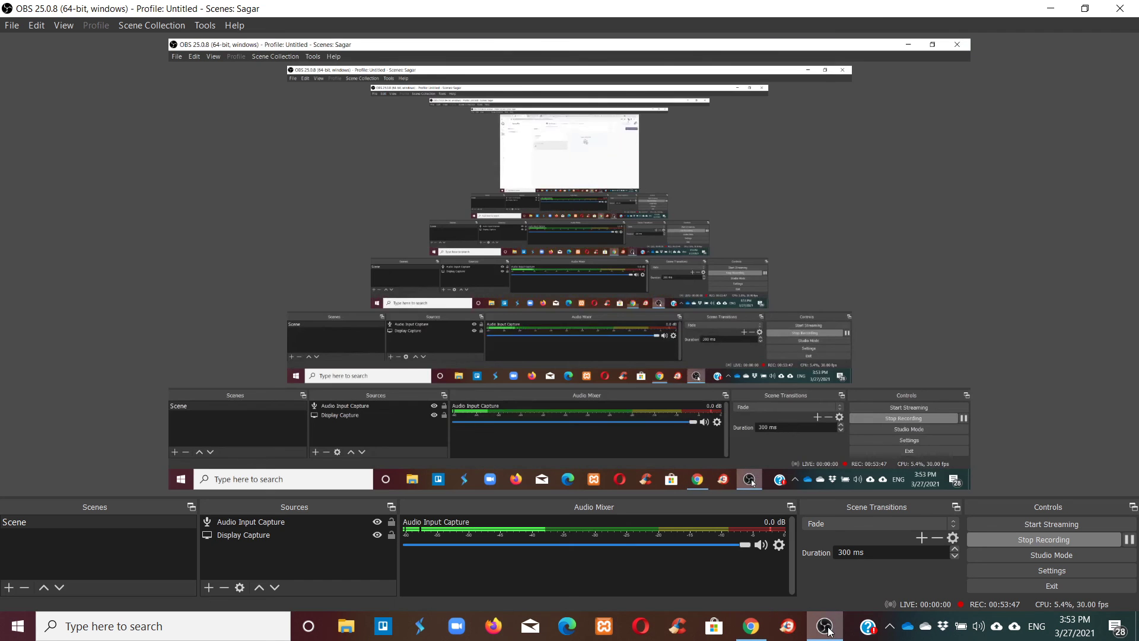
pyautogui.click(838, 624)
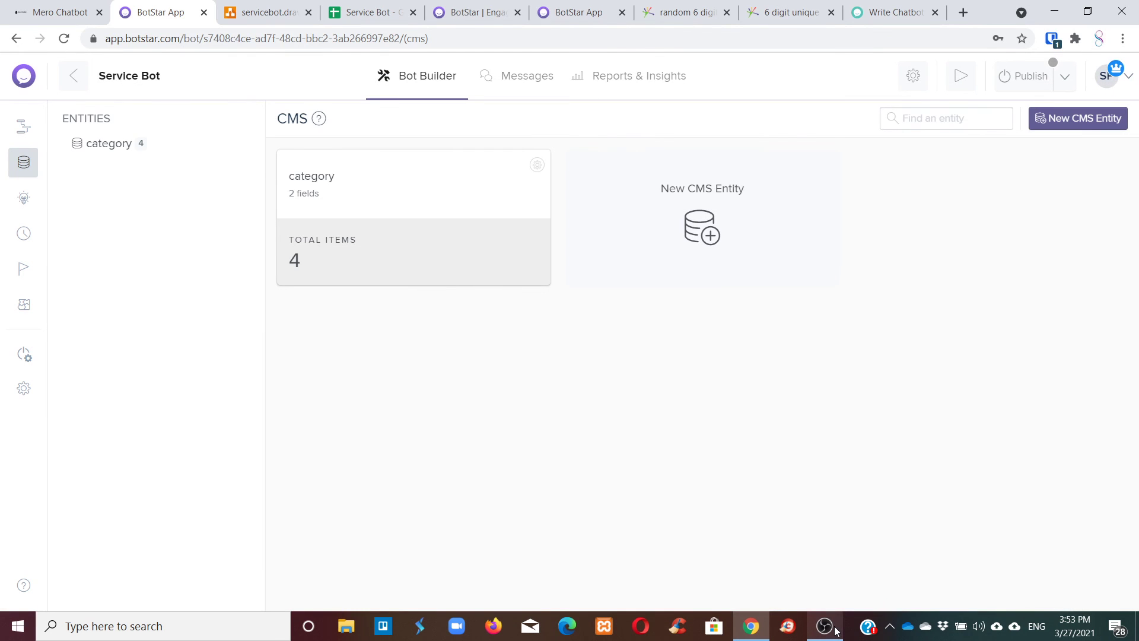
pyautogui.moveTo(839, 630)
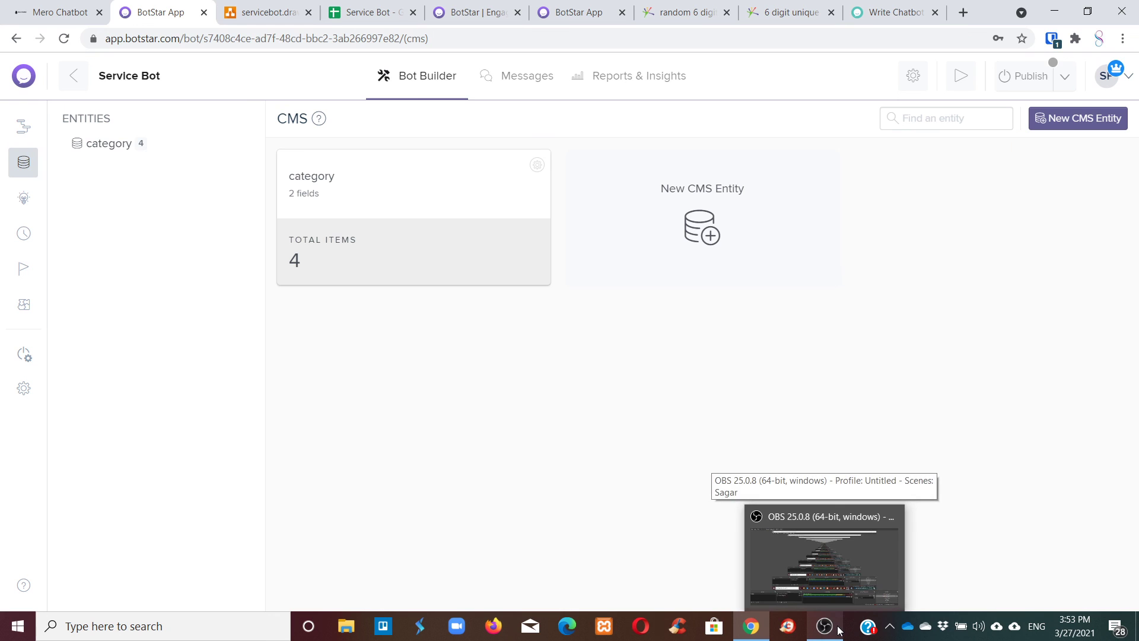